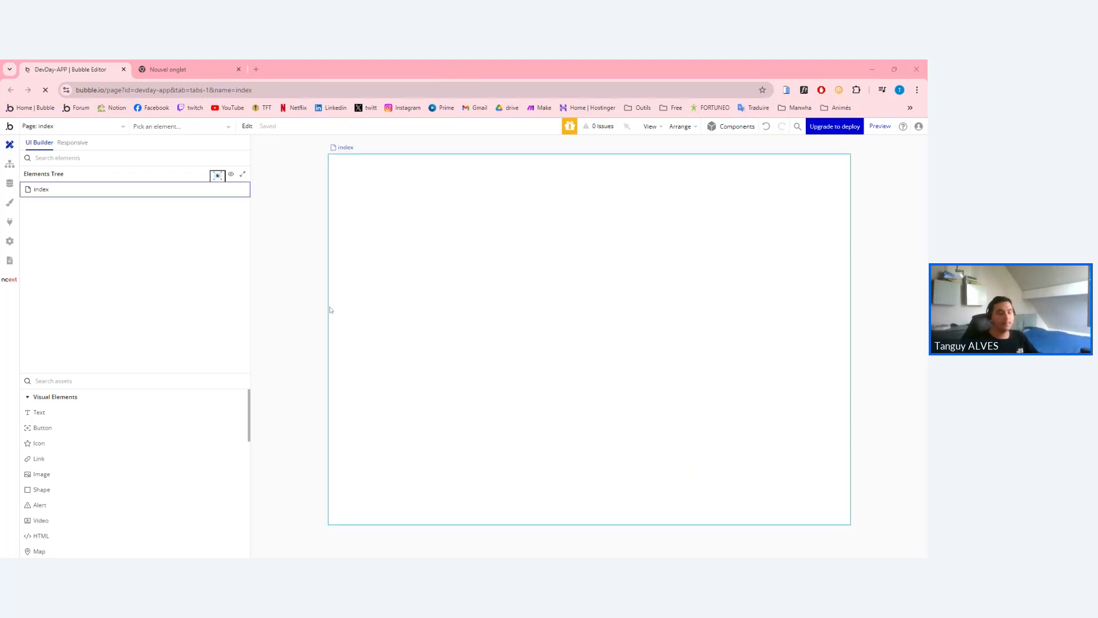
# Create a 'Commande' data type in the Data tab and drag the Mondial Relay widget tab into this window.
pyautogui.click(5, 166)
pyautogui.click(9, 183)
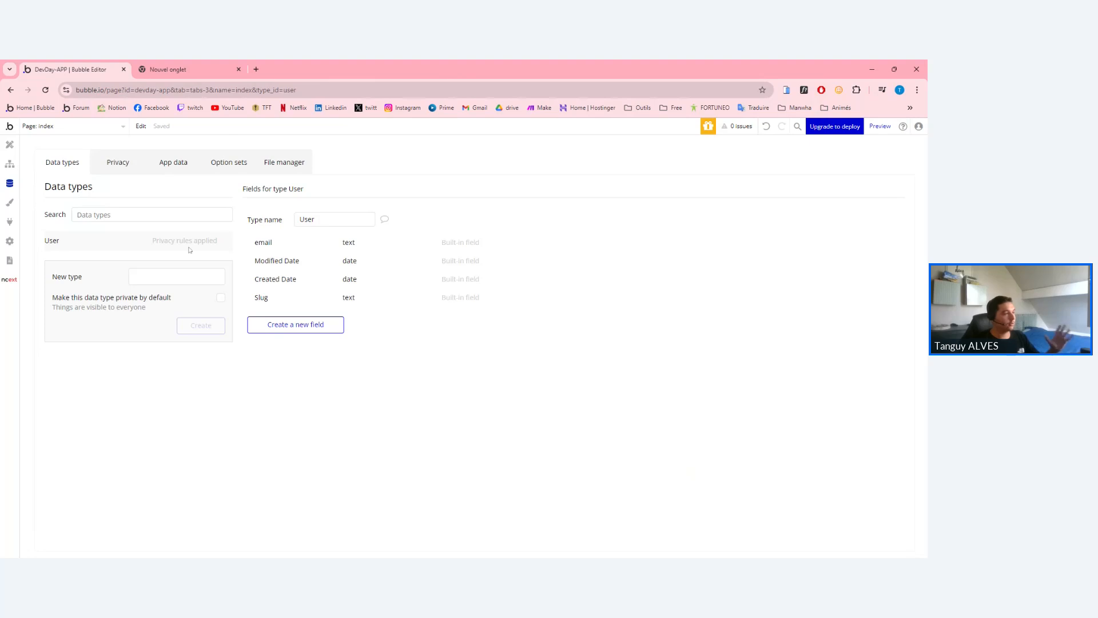
pyautogui.click(155, 276)
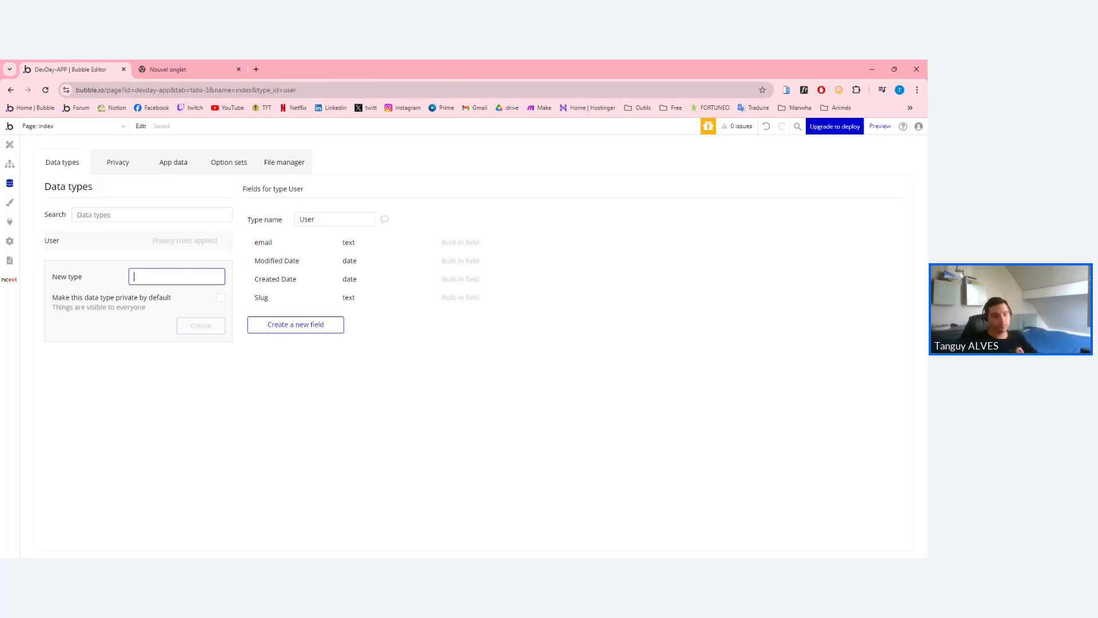
pyautogui.write('Com')
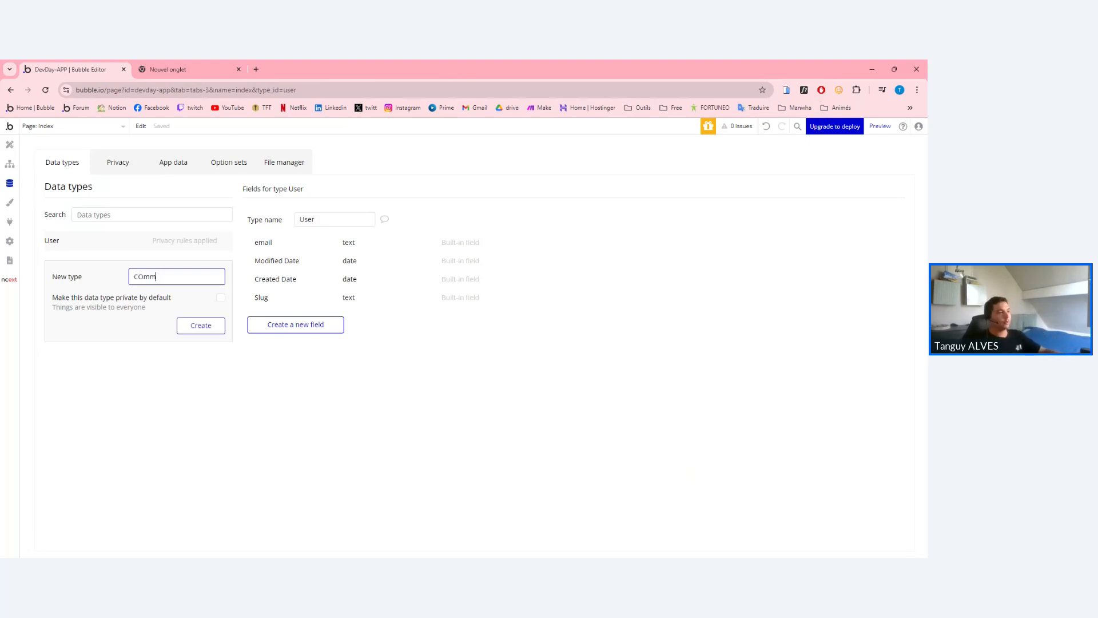
pyautogui.write('mande')
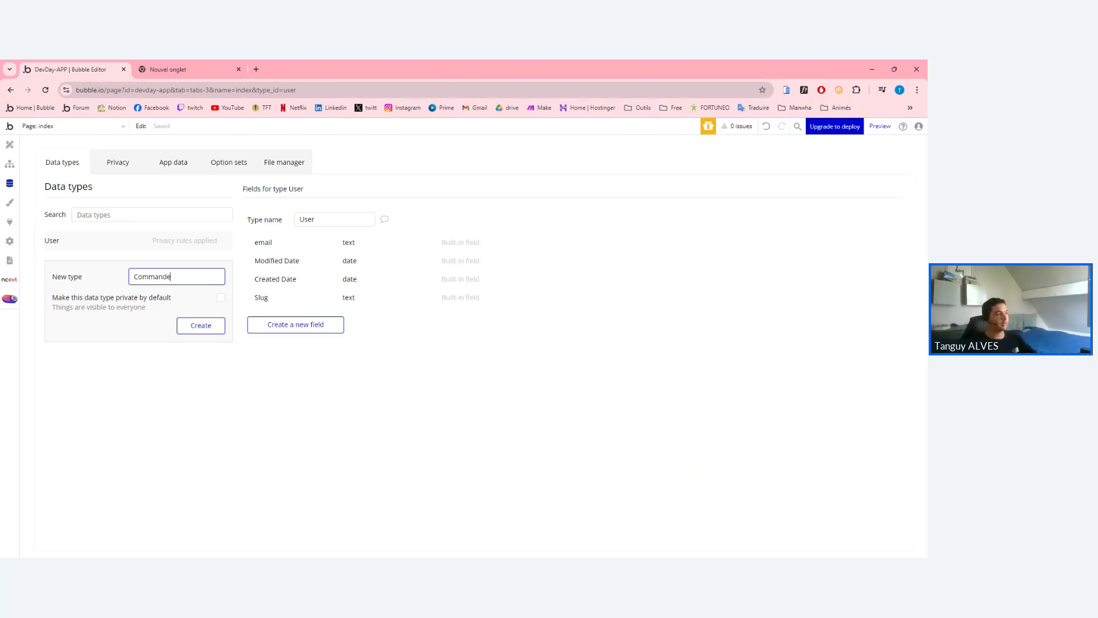
pyautogui.click(199, 325)
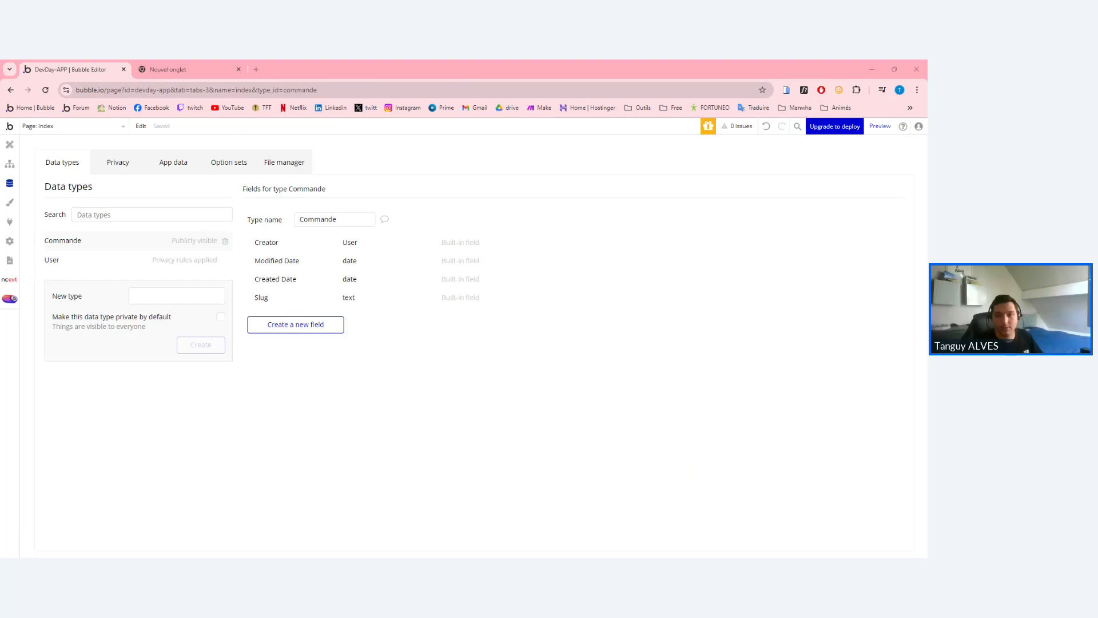
pyautogui.moveTo(490, 65); pyautogui.dragTo(478, 69)
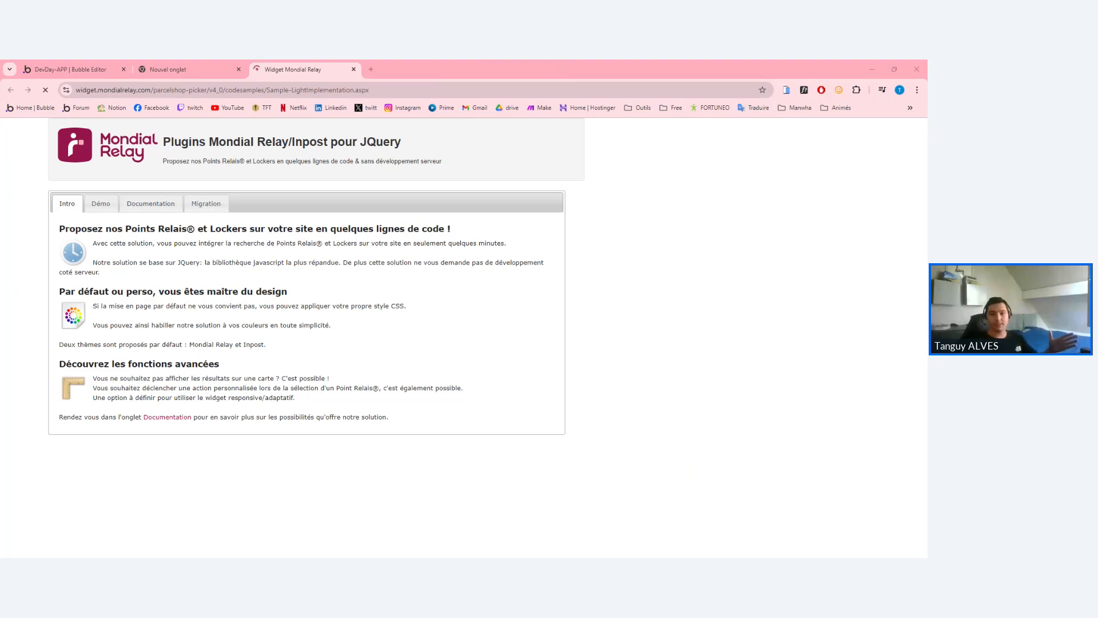
# Open the widget's Documentation and Démo sections, scrolling down to the relay map.
pyautogui.click(151, 204)
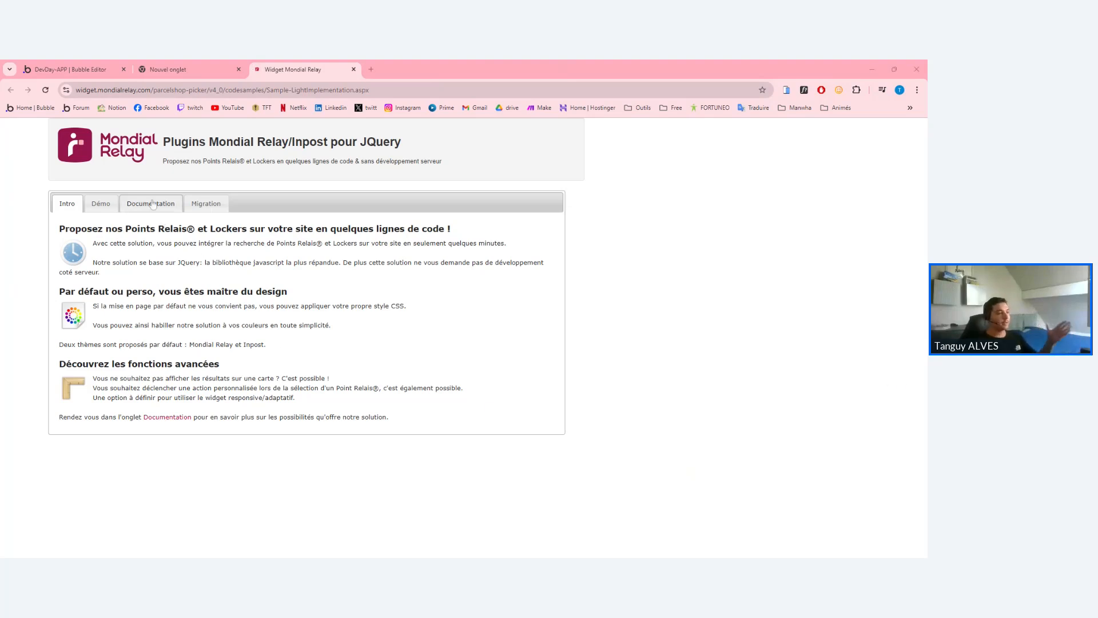
pyautogui.click(207, 204)
pyautogui.click(101, 204)
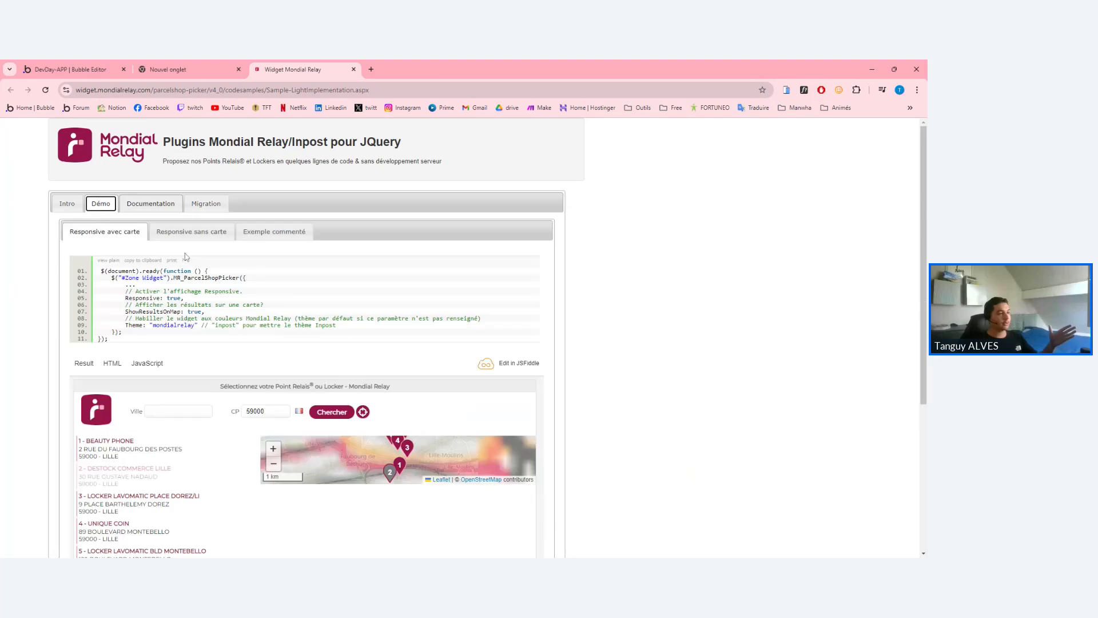
pyautogui.scroll(-3, 313, 372)
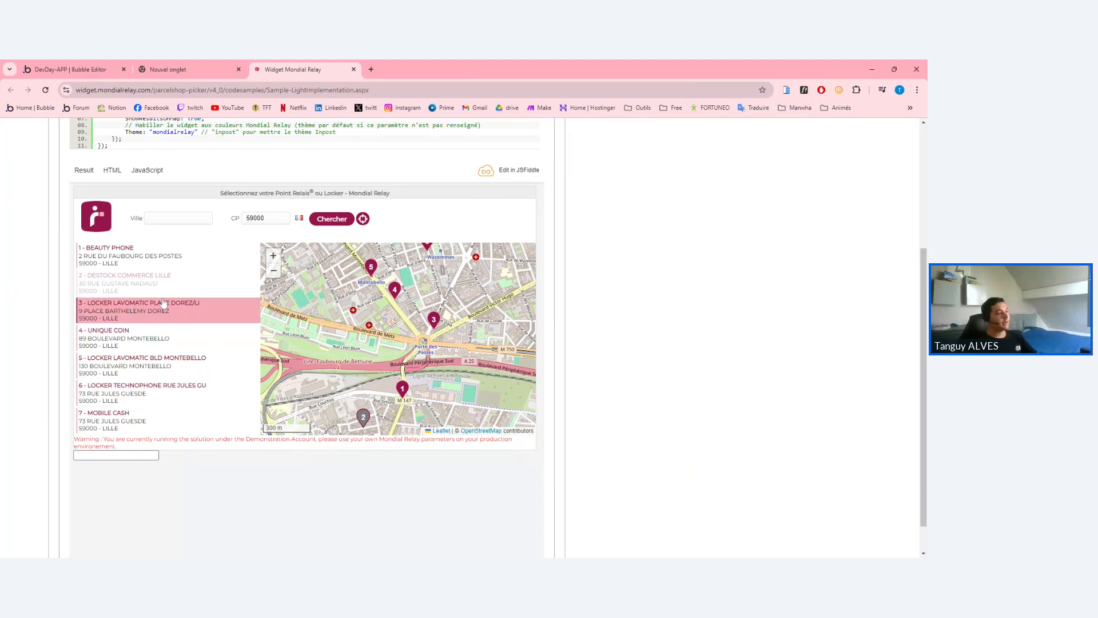
# Pick BEAUTY PHONE, then UNIQUE COIN, then relay point 3, the Lavomatic locker.
pyautogui.click(169, 262)
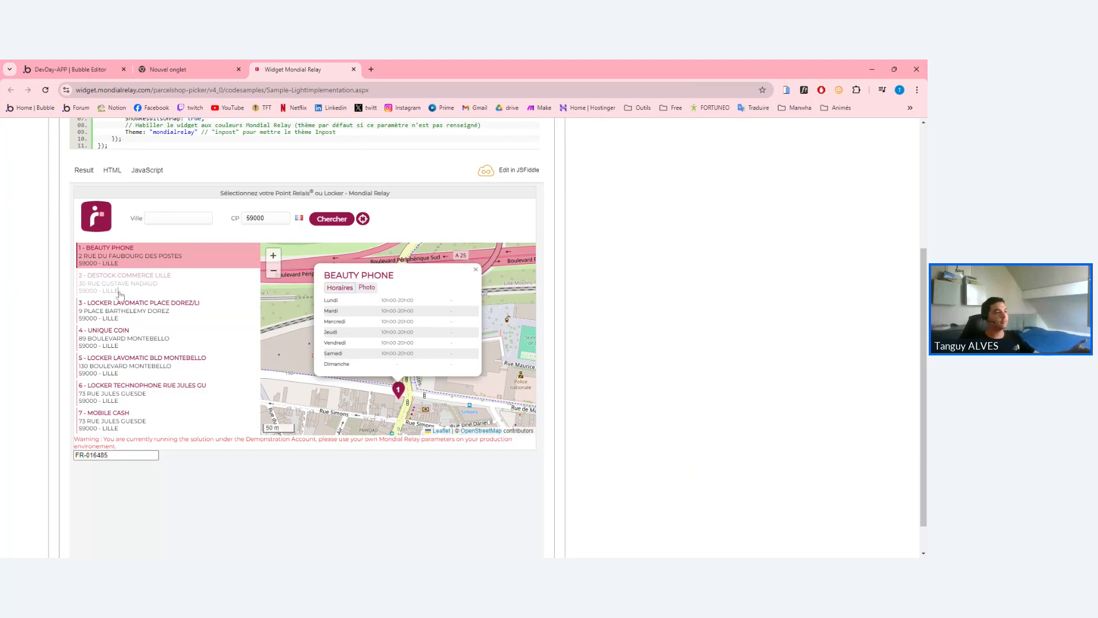
pyautogui.click(233, 331)
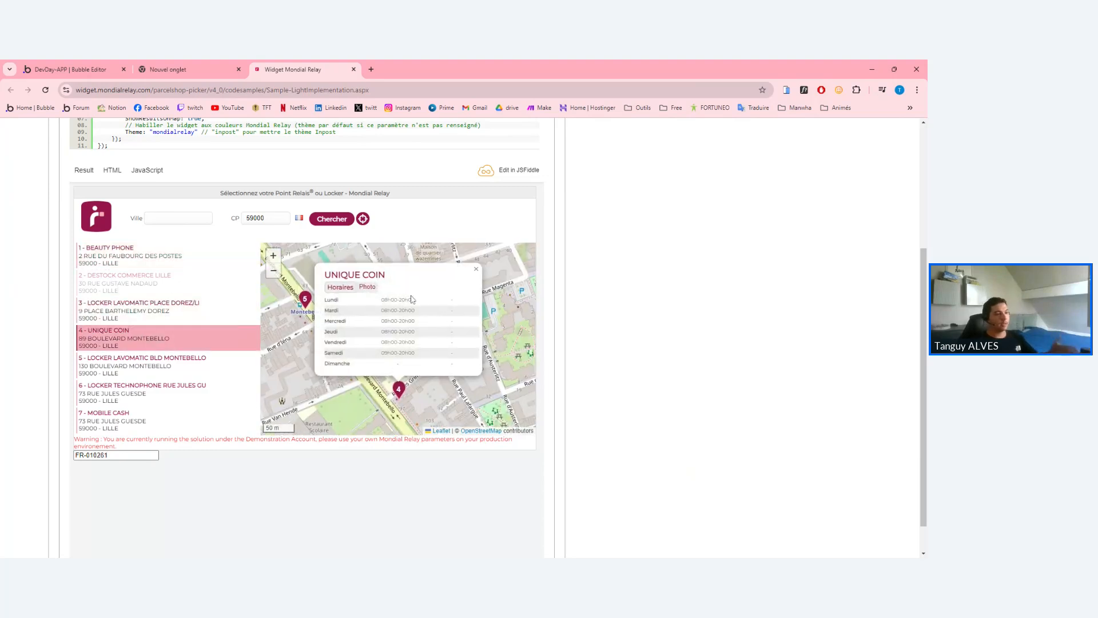
pyautogui.click(193, 318)
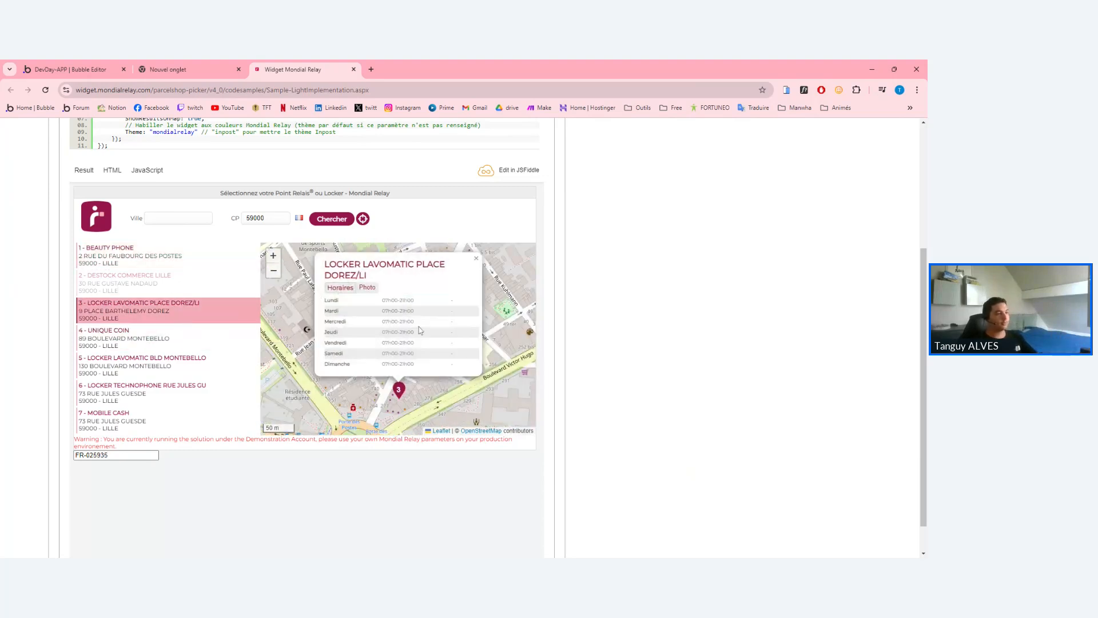
pyautogui.scroll(1, 195, 221)
pyautogui.scroll(3, 193, 222)
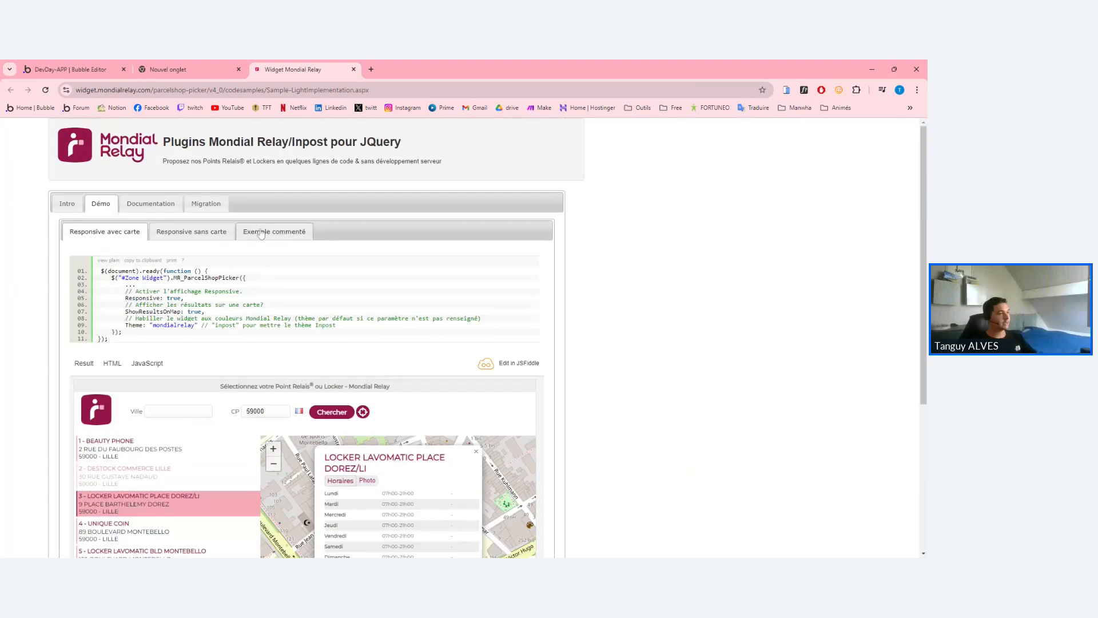
pyautogui.click(273, 229)
# In the commented example, pick BEAUTY PHONE, then relay point 3, the Lavomatic locker.
pyautogui.scroll(-2, 158, 246)
pyautogui.scroll(1, 159, 245)
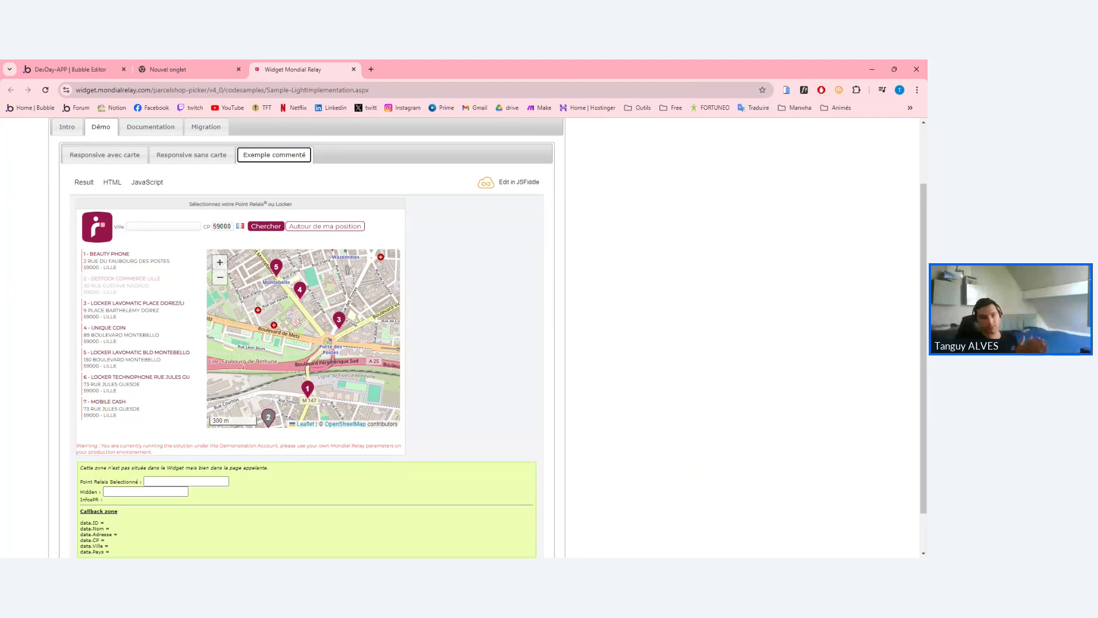
pyautogui.click(121, 264)
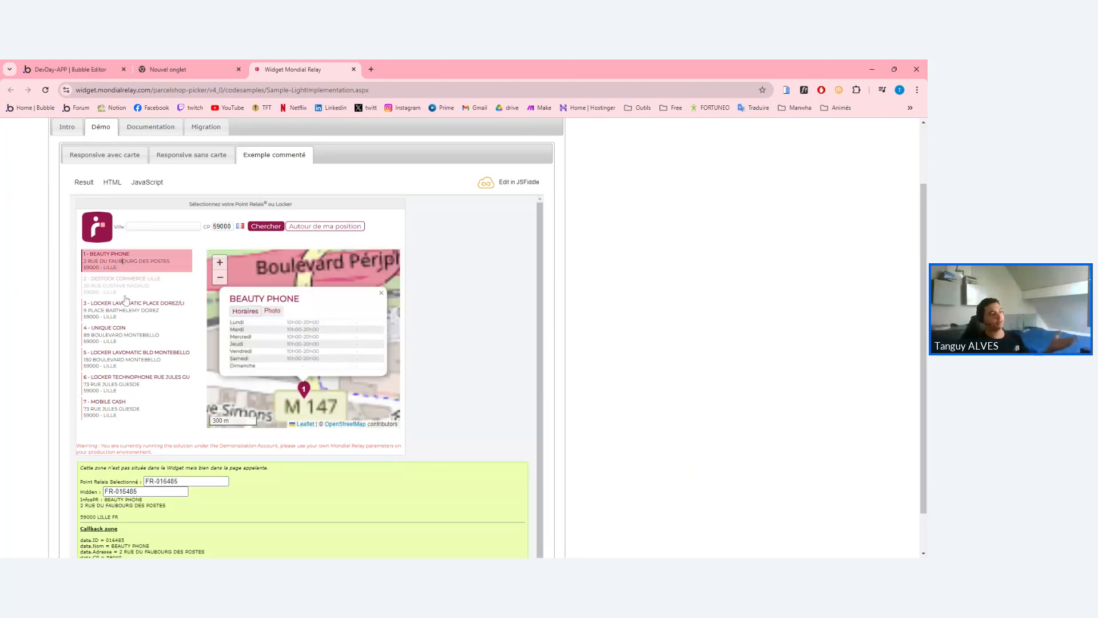
pyautogui.click(131, 309)
pyautogui.scroll(-1, 137, 309)
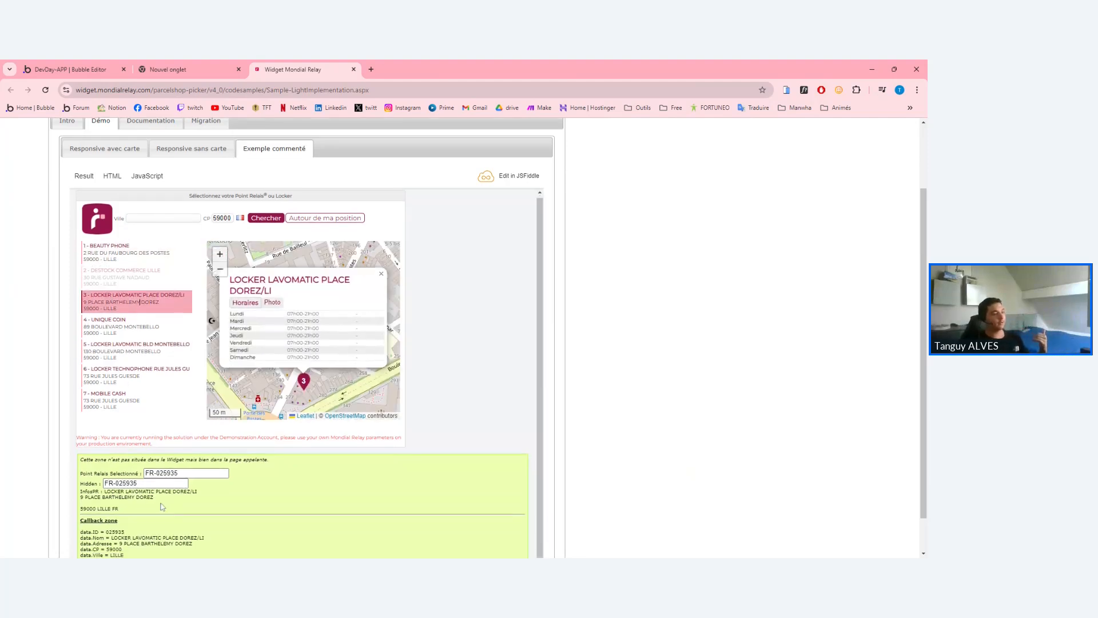
# Highlight the callback zone's data lines, focusing on the data.ID line.
pyautogui.click(156, 511)
pyautogui.moveTo(81, 478); pyautogui.dragTo(145, 522)
pyautogui.click(80, 490)
pyautogui.click(147, 526)
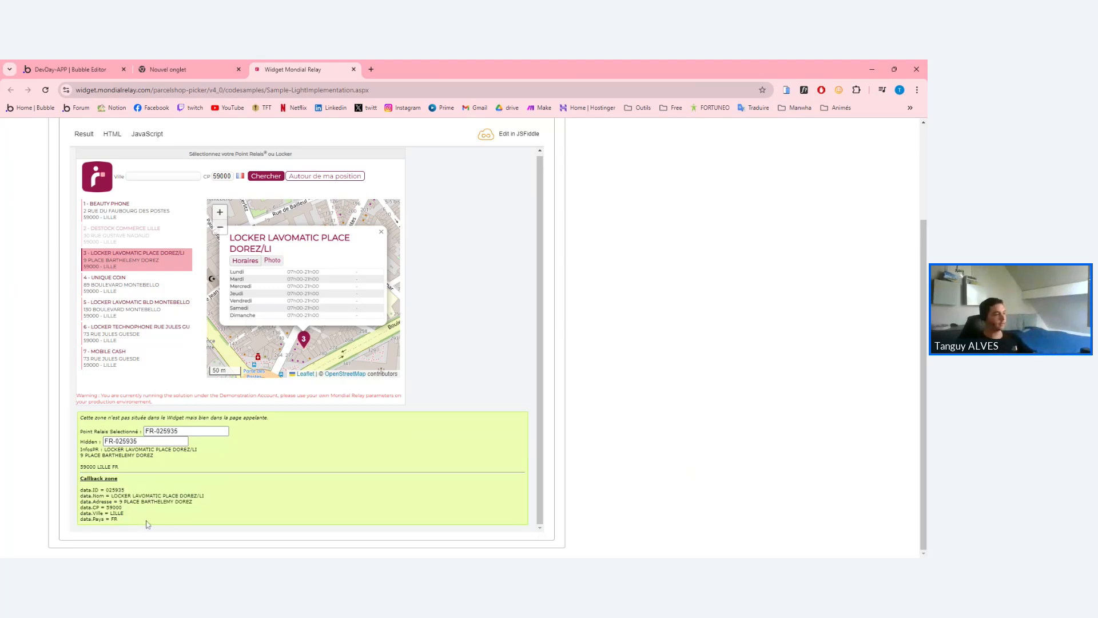
pyautogui.doubleClick(86, 490)
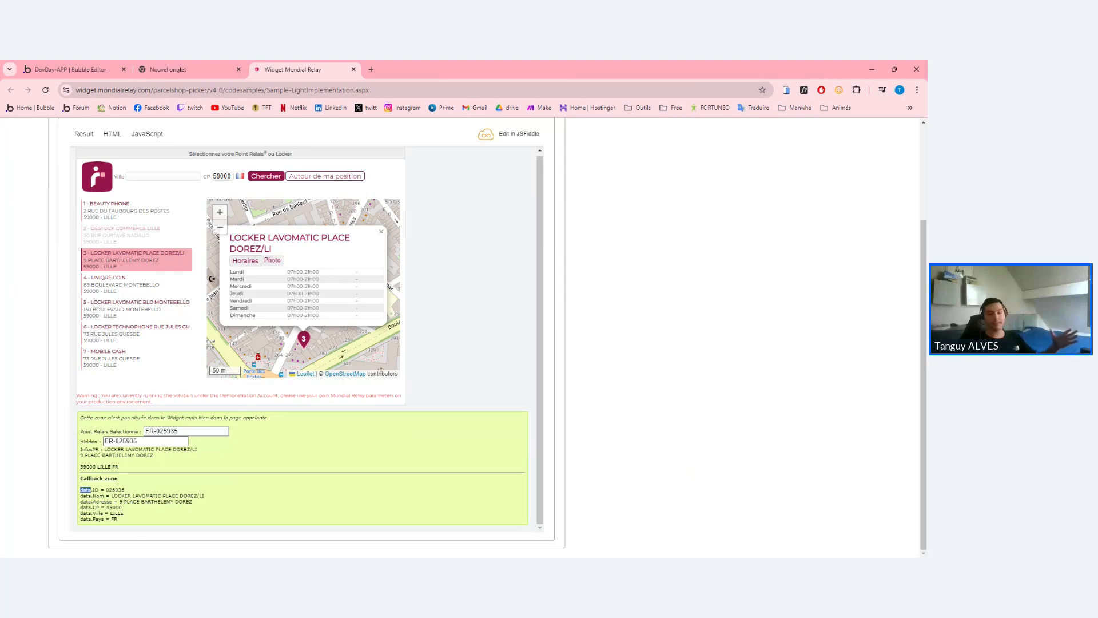
pyautogui.click(86, 490)
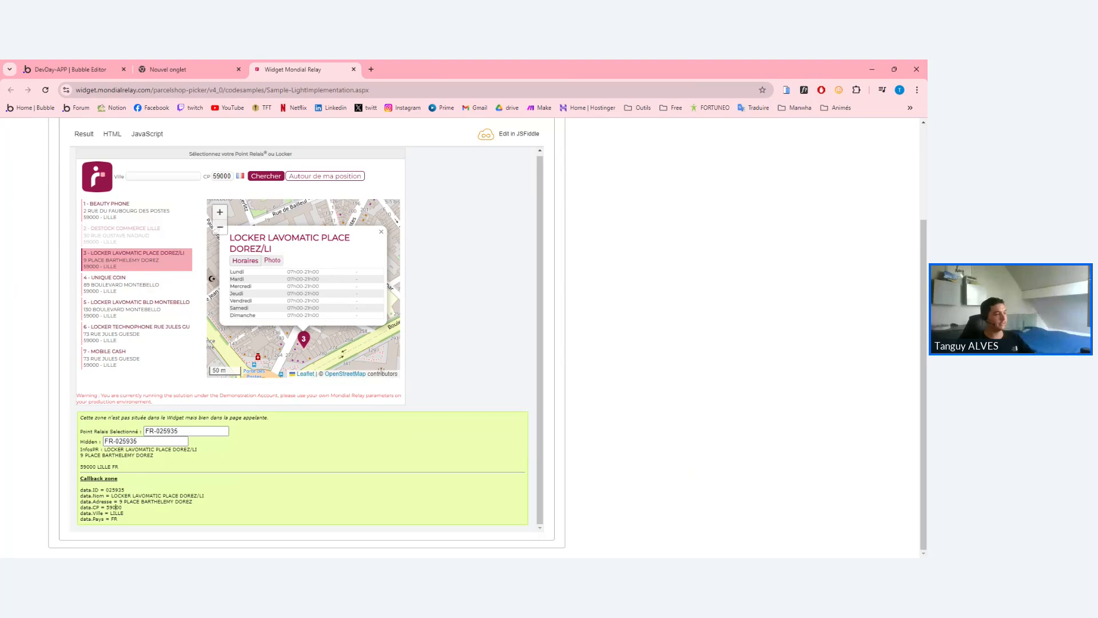
pyautogui.doubleClick(86, 491)
pyautogui.doubleClick(103, 490)
pyautogui.click(93, 490)
pyautogui.moveTo(95, 490)
pyautogui.mouseDown()
pyautogui.moveTo(136, 522)
pyautogui.moveTo(91, 491)
pyautogui.mouseUp()
pyautogui.click(129, 522)
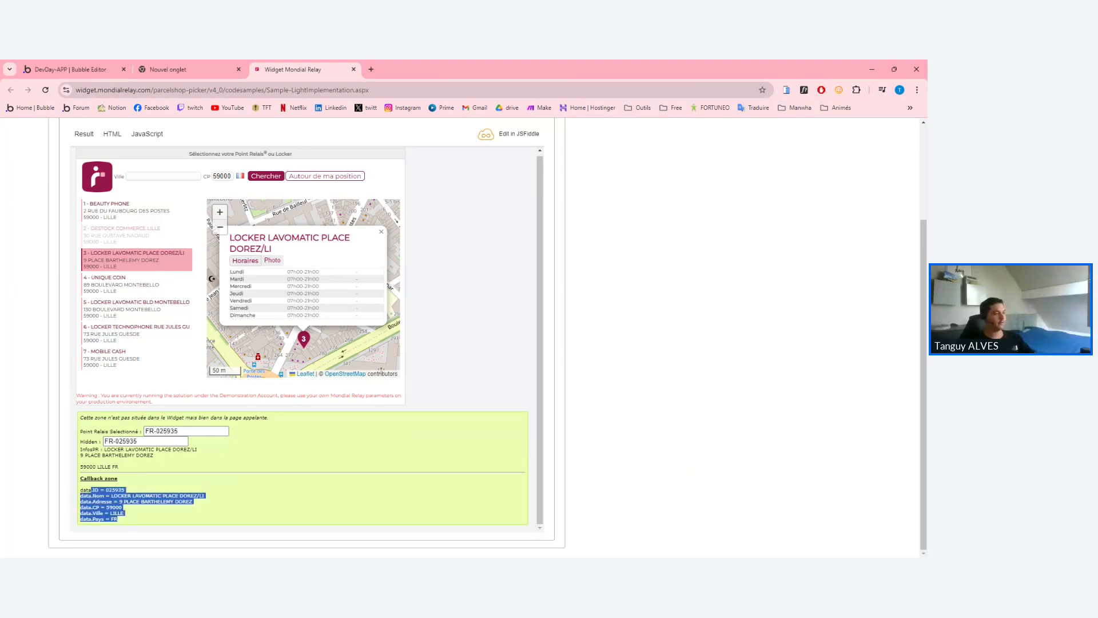
pyautogui.click(91, 491)
# Highlight the Nom, Adresse, CP, Ville and Pays callback fields, then the Nom–Ville lines.
pyautogui.tripleClick(99, 496)
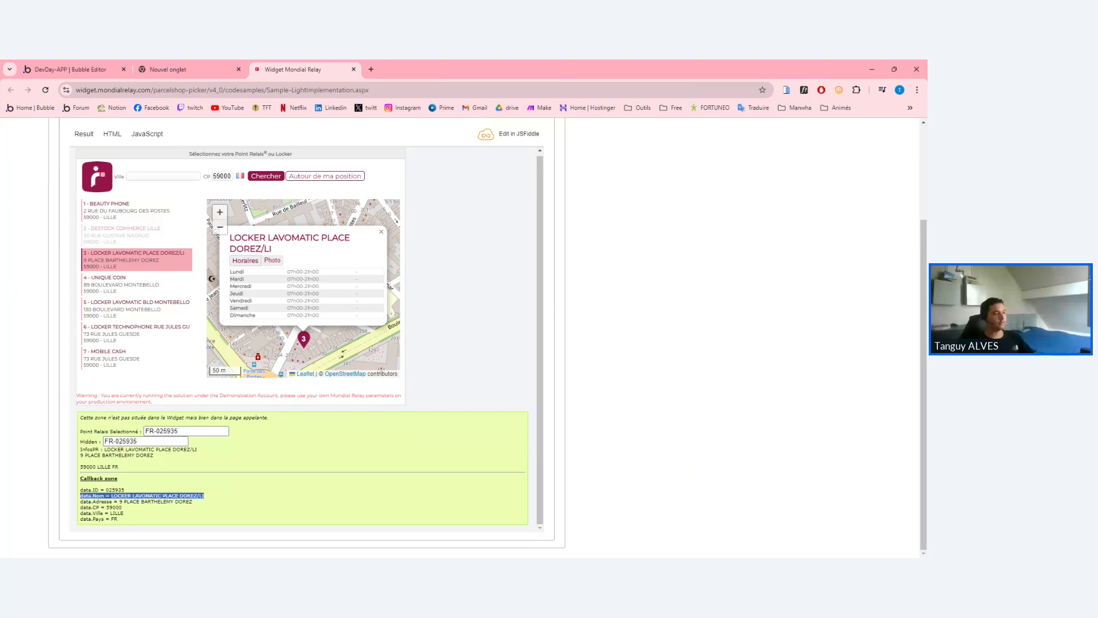
pyautogui.doubleClick(103, 501)
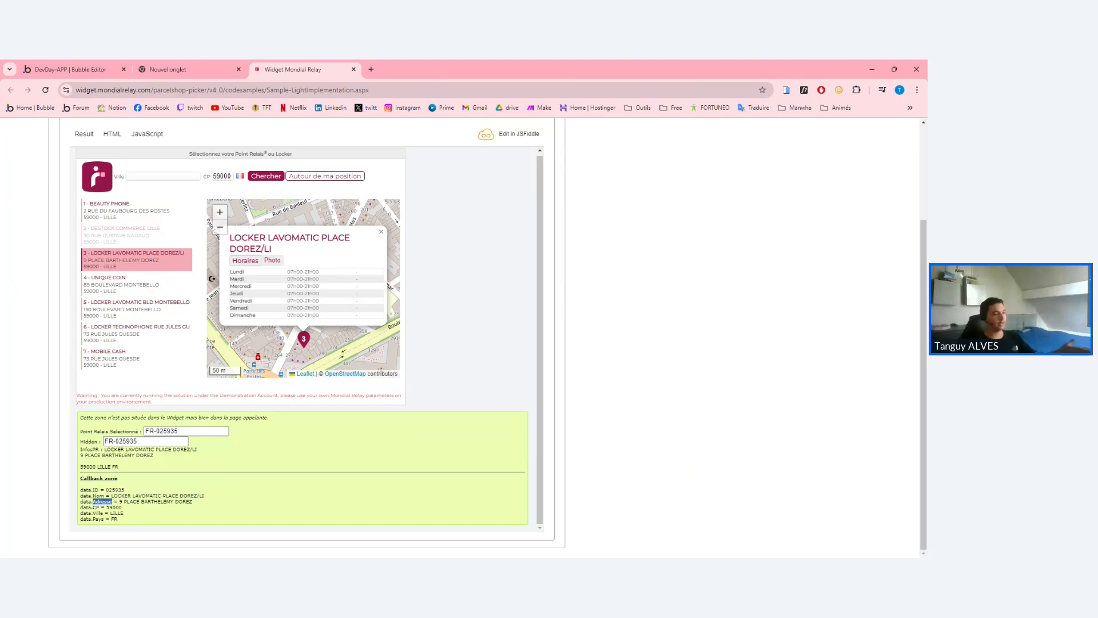
pyautogui.doubleClick(96, 507)
pyautogui.doubleClick(98, 513)
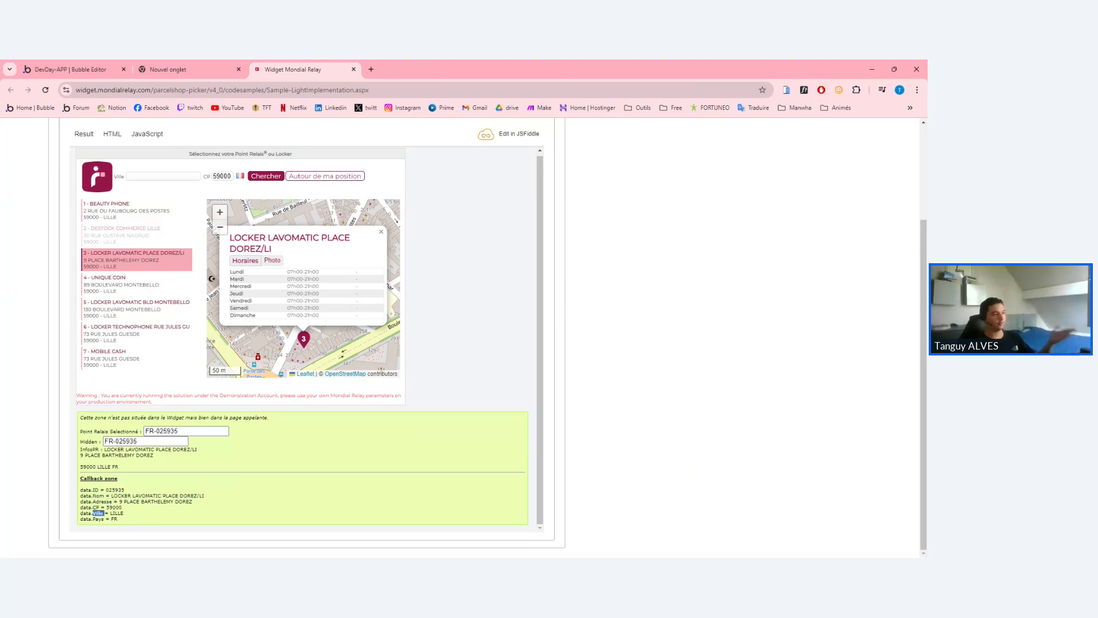
pyautogui.doubleClick(99, 519)
pyautogui.moveTo(129, 520); pyautogui.dragTo(80, 489)
pyautogui.click(136, 493)
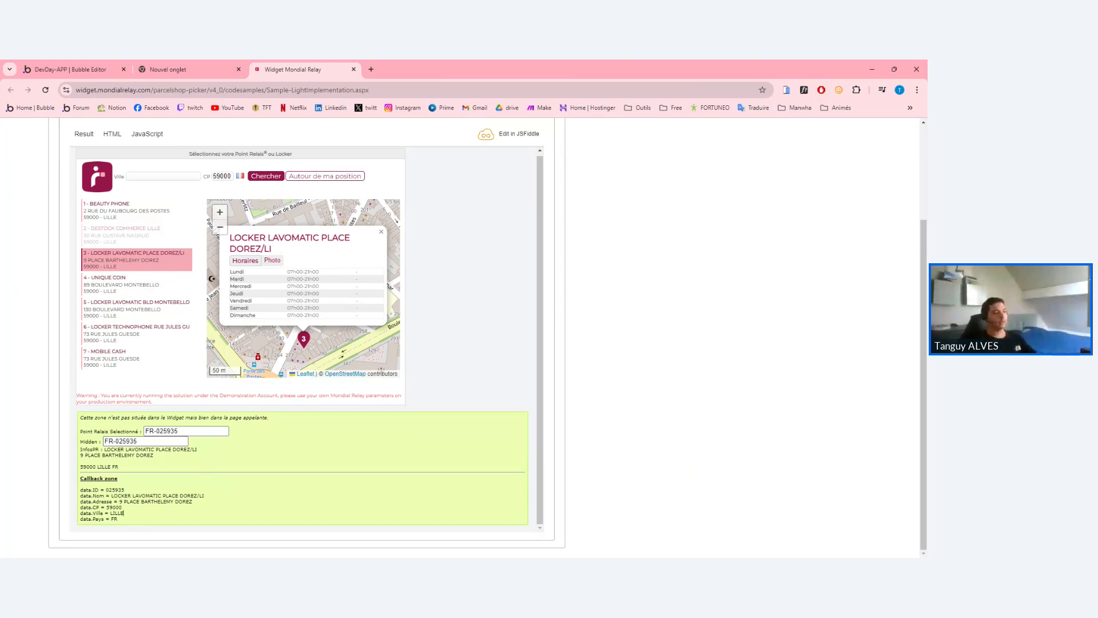
pyautogui.moveTo(125, 513); pyautogui.dragTo(90, 496)
# Scroll back over the commented example and return to the DevDay-APP Bubble Editor tab.
pyautogui.click(92, 496)
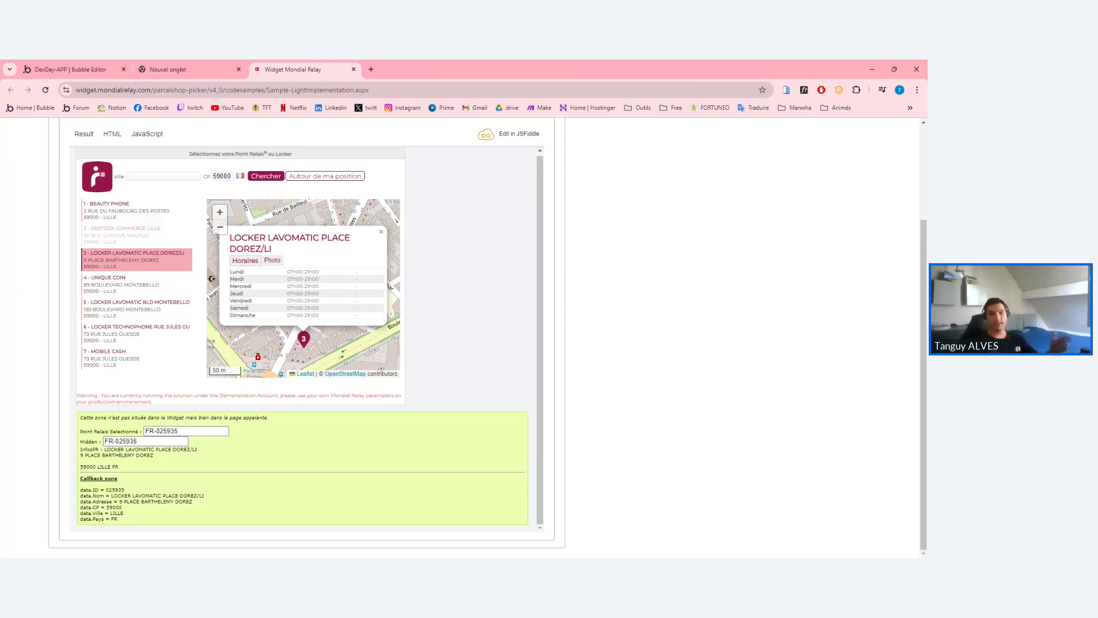
pyautogui.scroll(1, 198, 428)
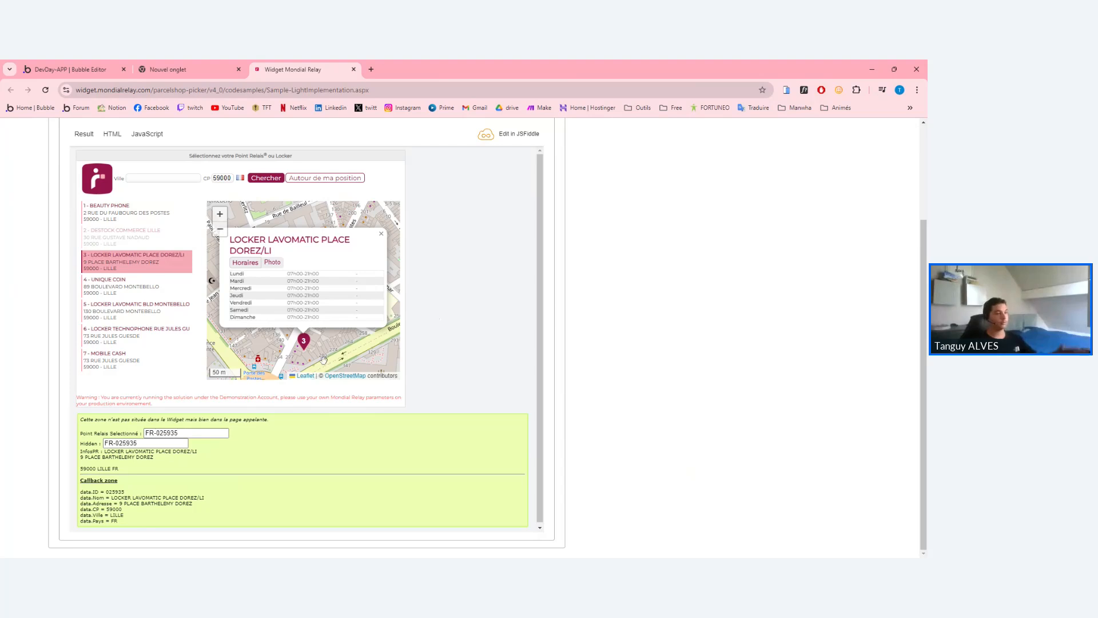
pyautogui.scroll(1, 329, 371)
pyautogui.scroll(2, 329, 371)
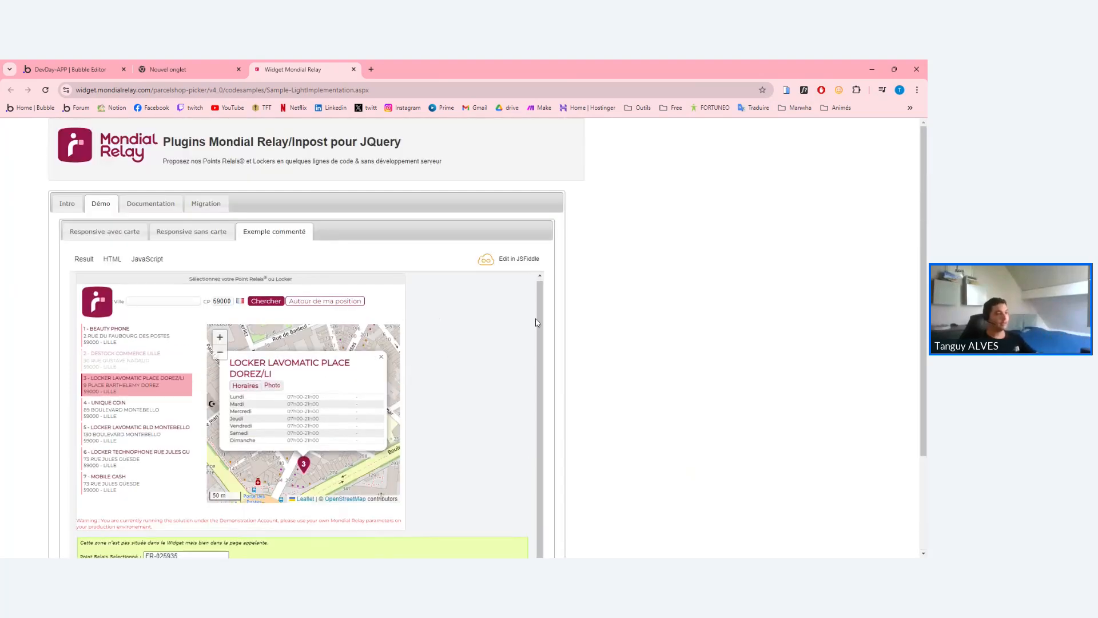
pyautogui.scroll(-3, 600, 326)
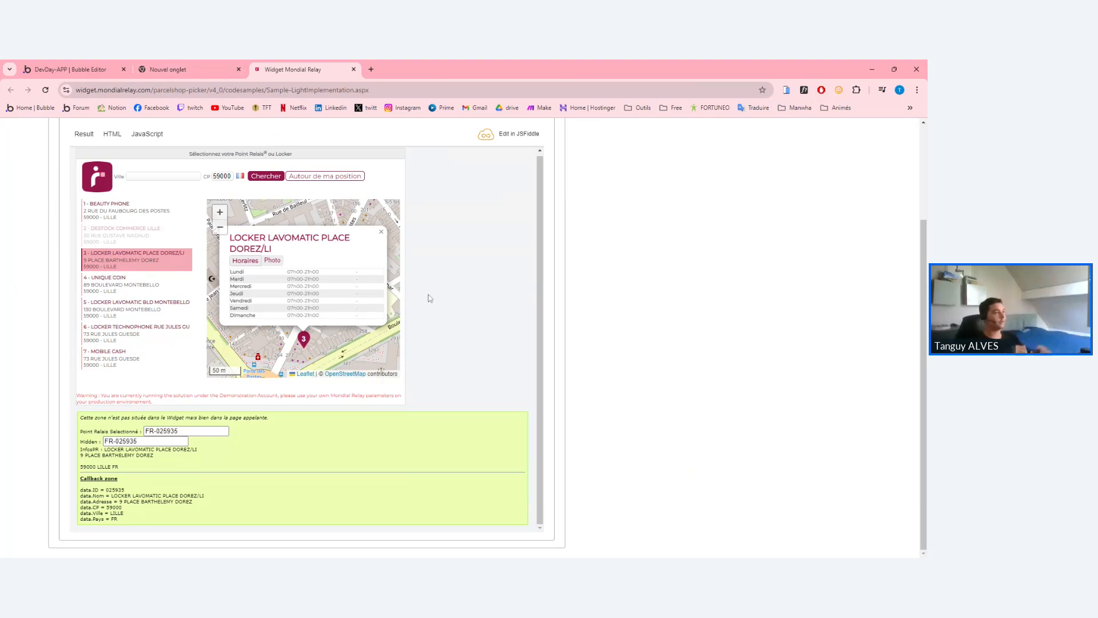
pyautogui.click(107, 66)
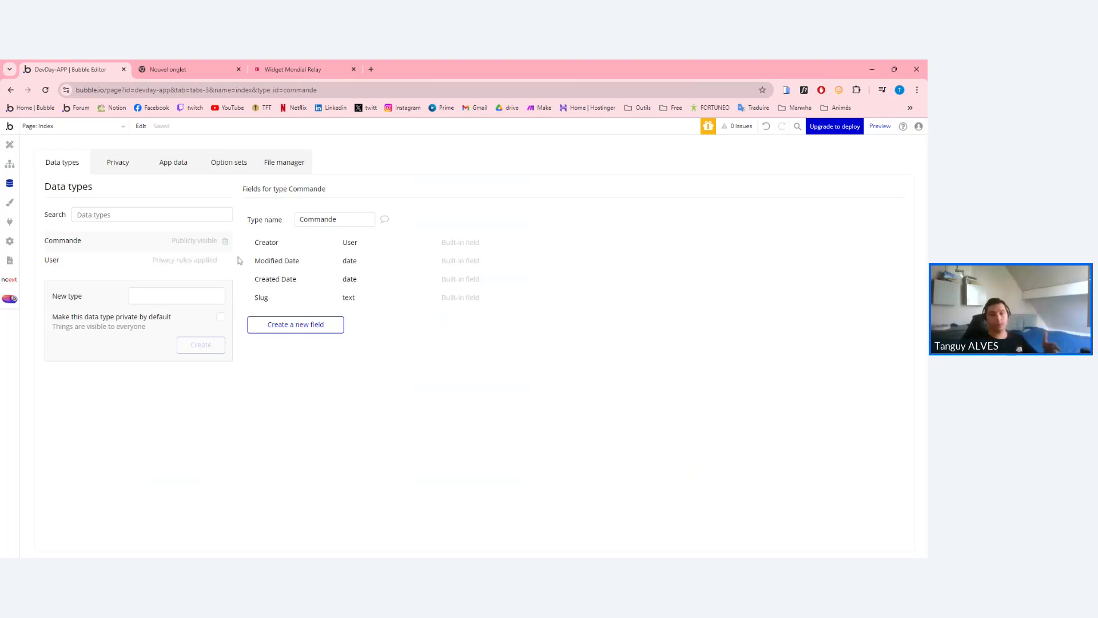
# Add a Point_Relais_ID field of type text to Commande.
pyautogui.click(301, 326)
pyautogui.click(446, 207)
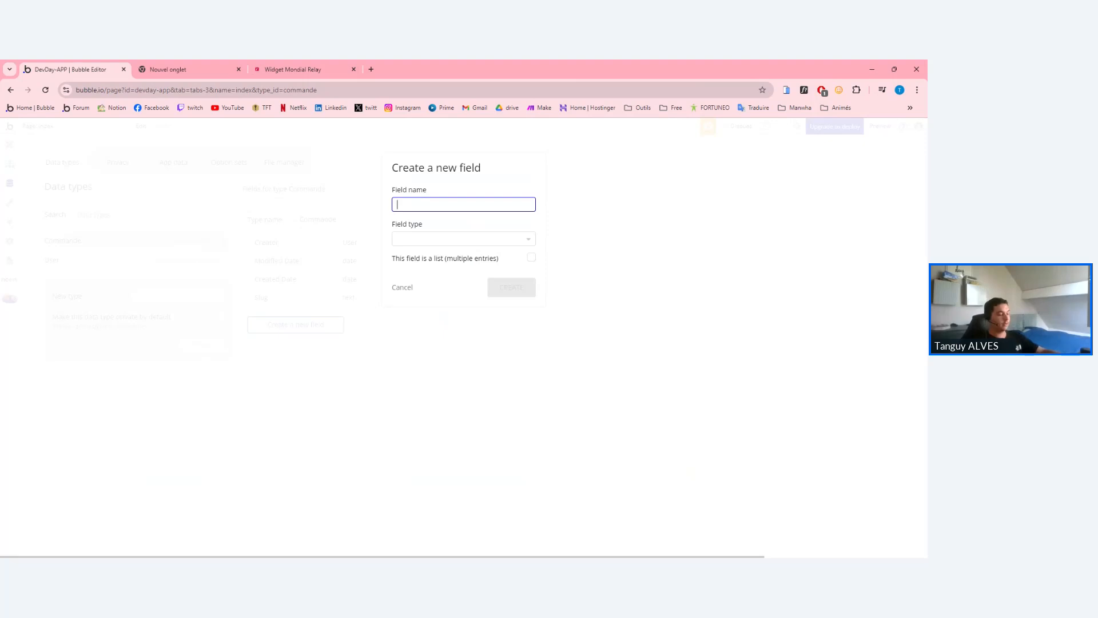
pyautogui.write('Fl')
pyautogui.write('_')
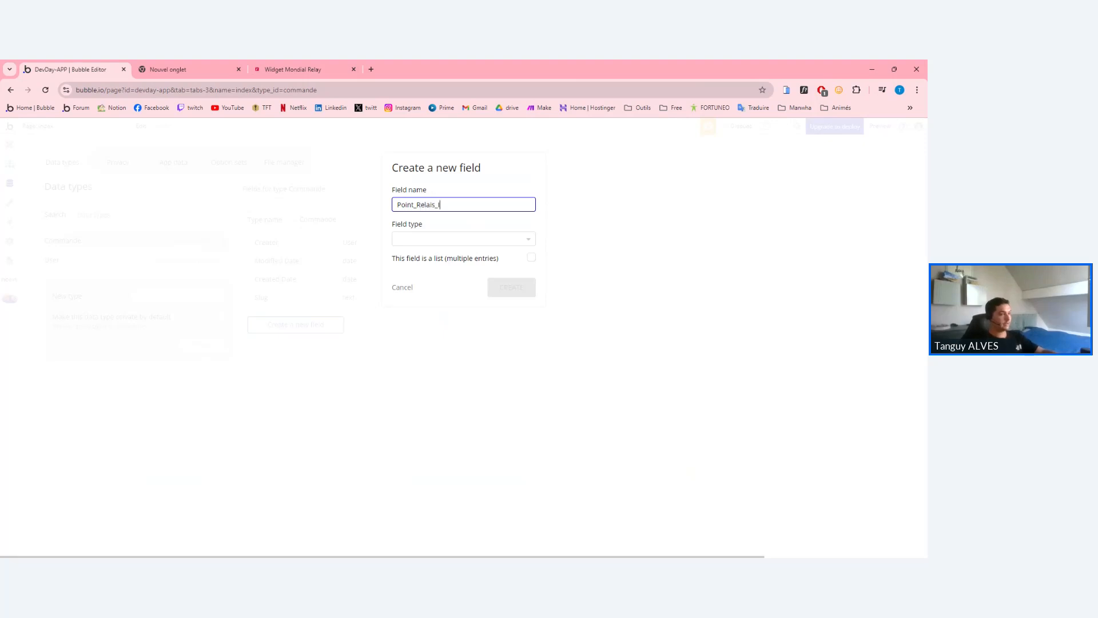
pyautogui.click(438, 242)
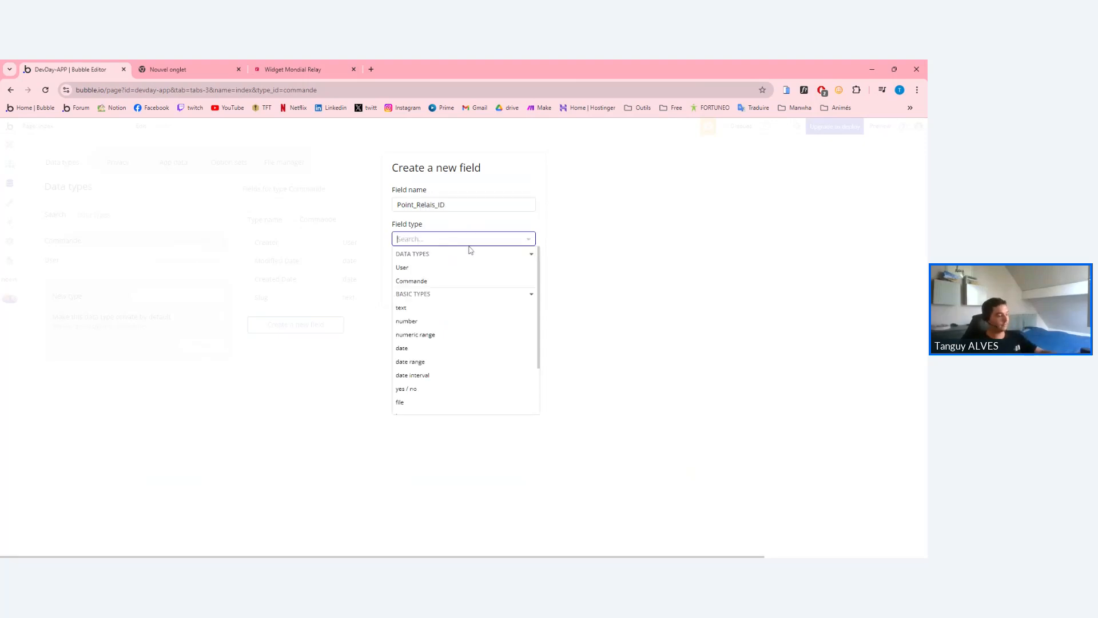
pyautogui.write('text')
pyautogui.click(446, 263)
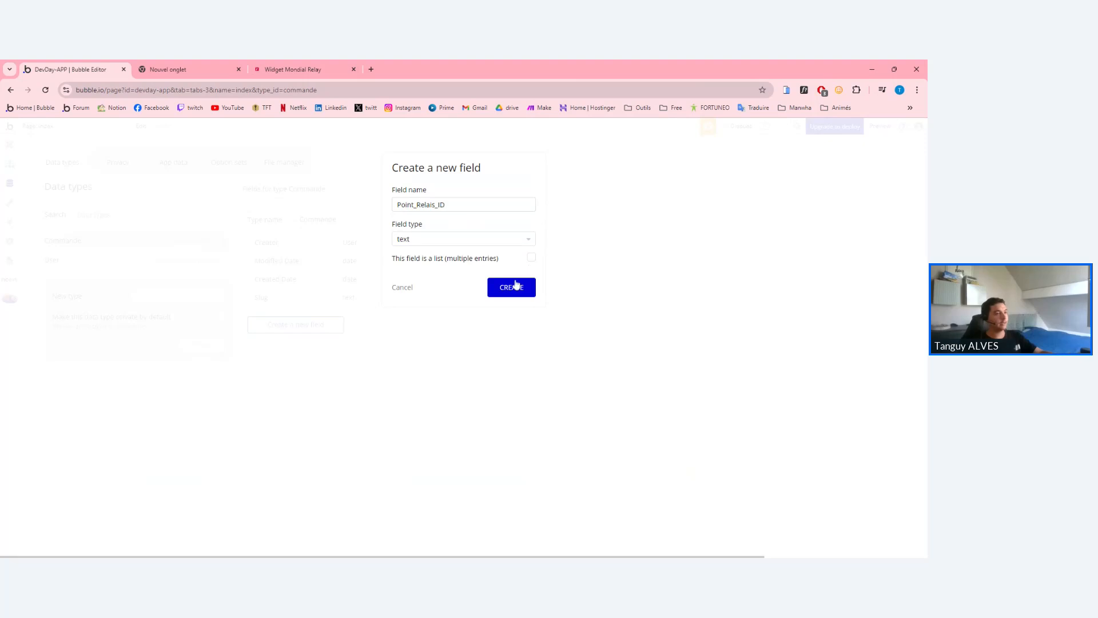
pyautogui.click(508, 288)
# Glance at the widget demo, then start and cancel another Commande field, leaving Point_Relais_ID unchanged.
pyautogui.click(169, 70)
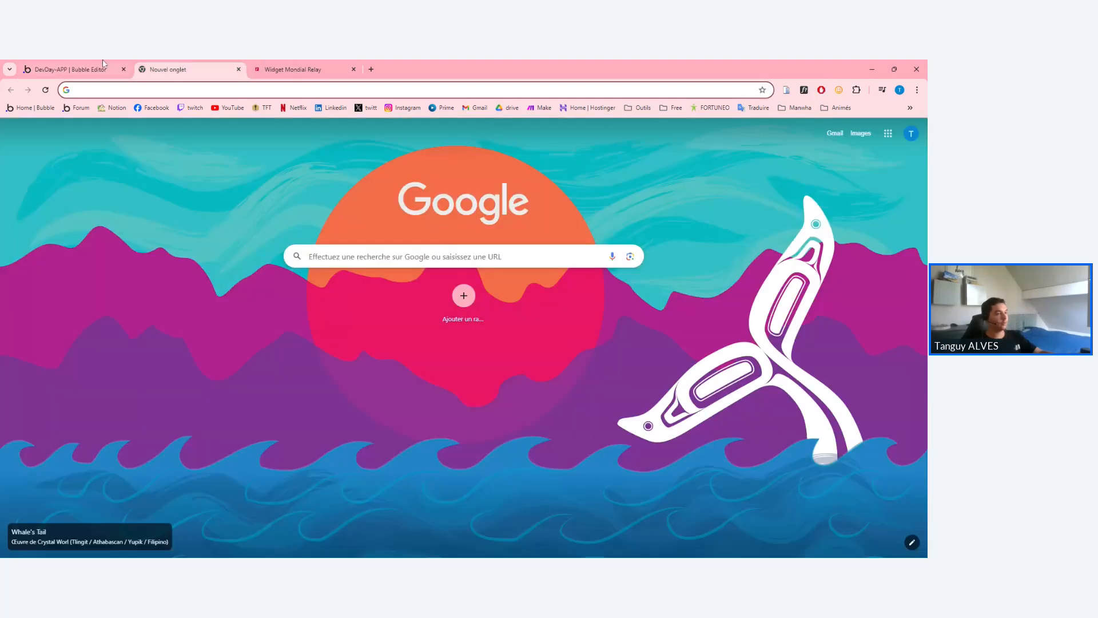
pyautogui.click(299, 65)
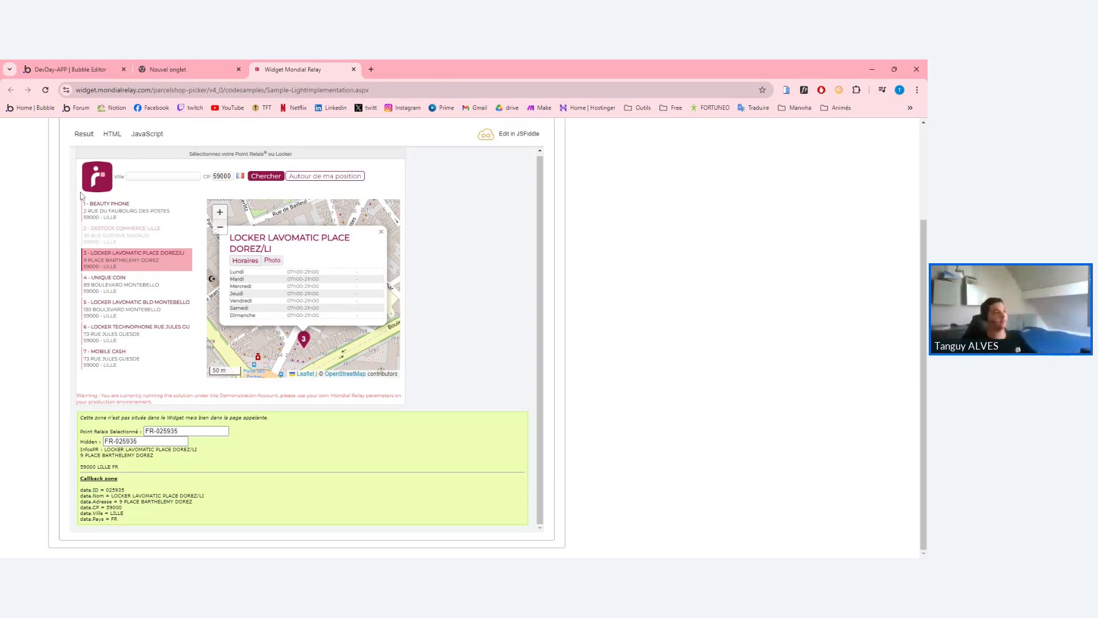
pyautogui.click(68, 69)
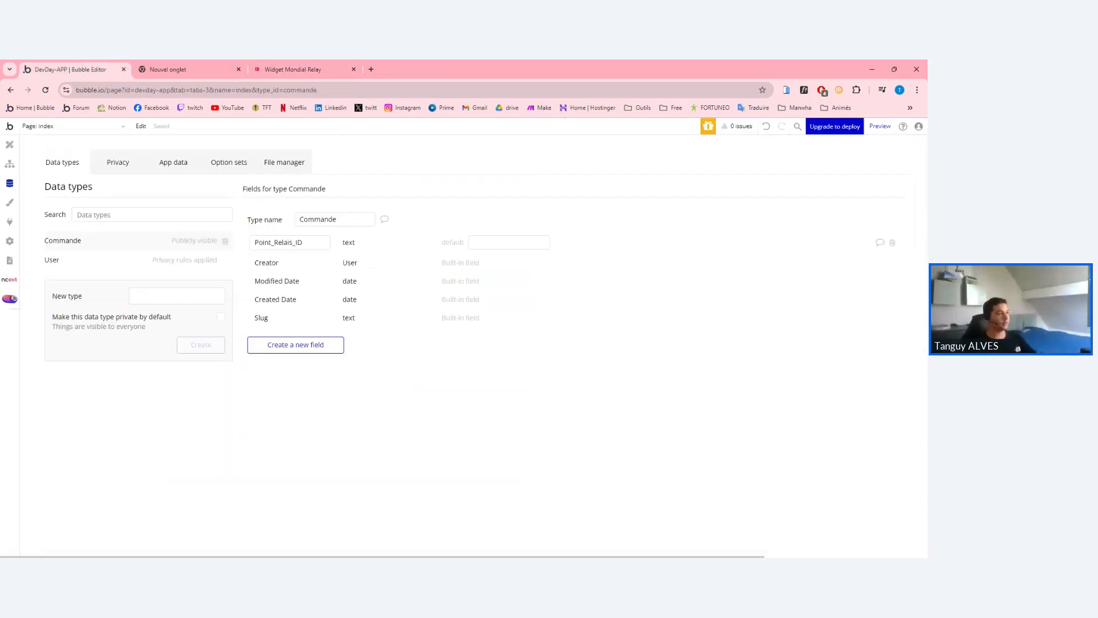
pyautogui.click(296, 345)
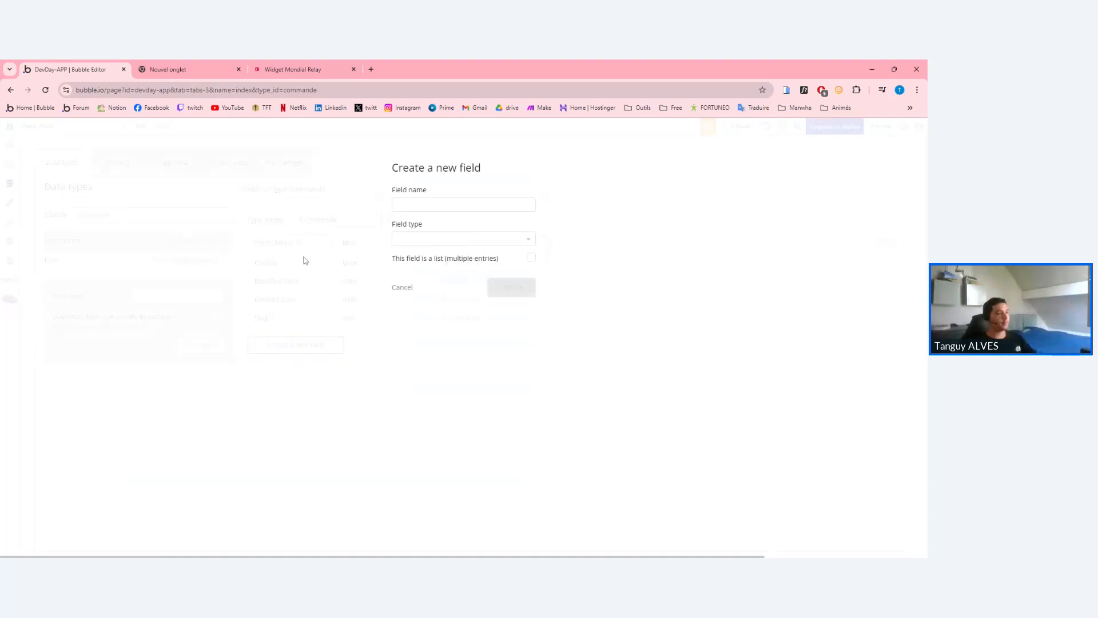
pyautogui.click(401, 287)
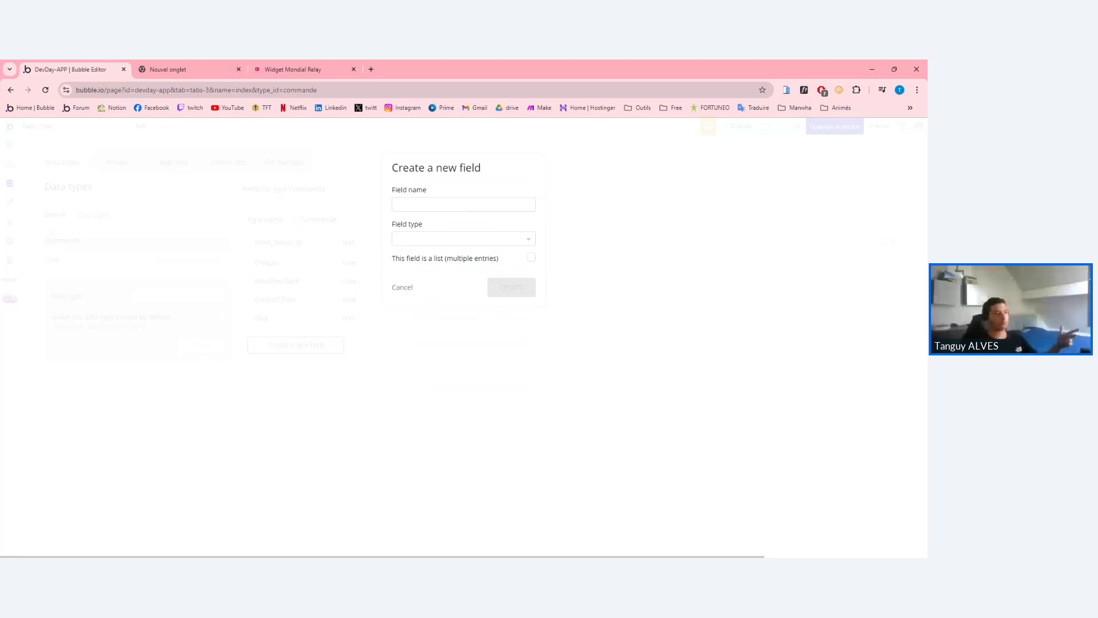
pyautogui.click(402, 288)
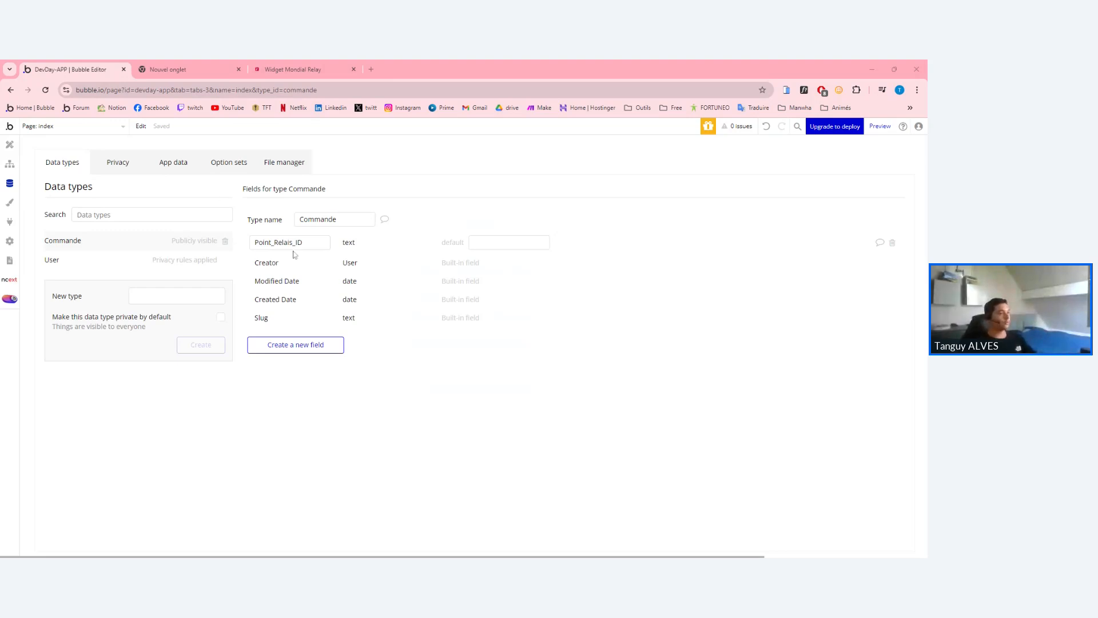
pyautogui.moveTo(255, 242); pyautogui.dragTo(346, 253)
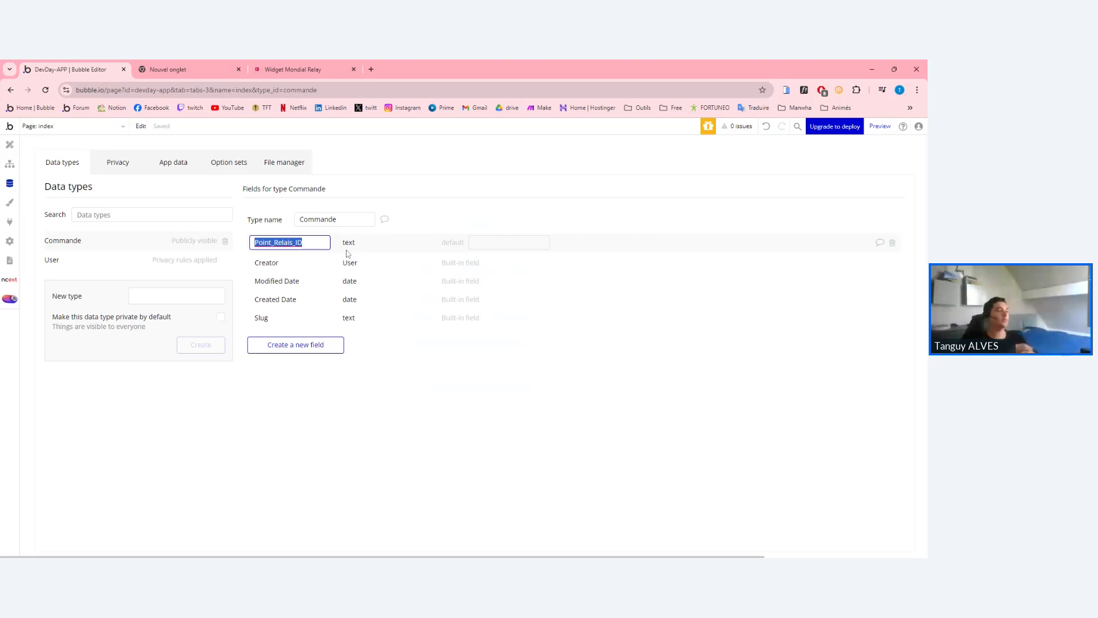
pyautogui.click(436, 265)
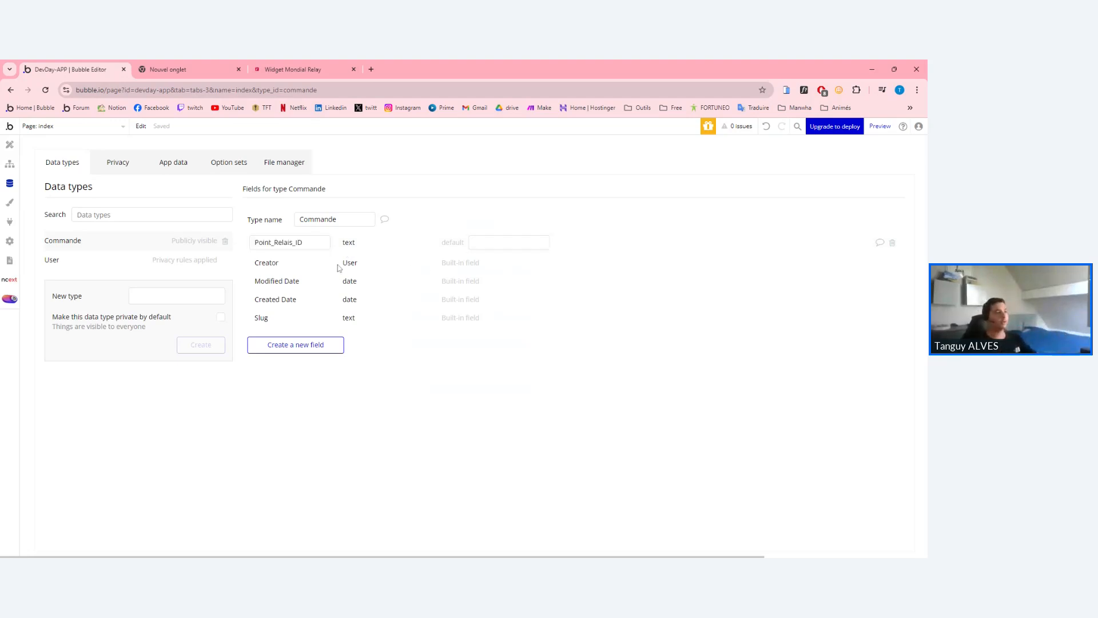
pyautogui.click(10, 163)
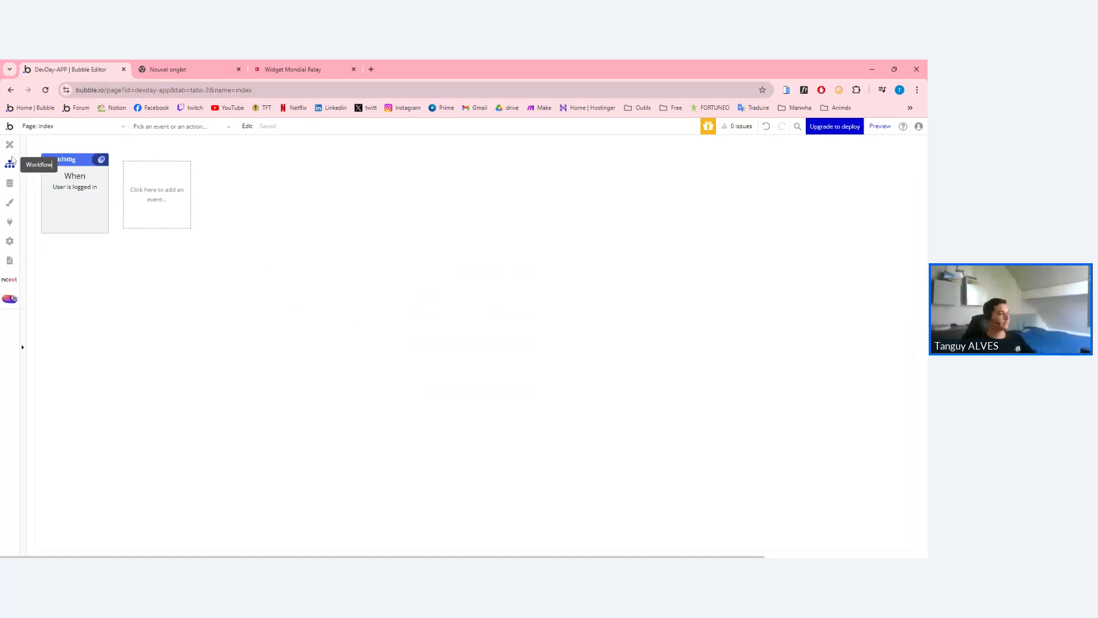
# Delete the 'When User is logged in' event and place Group A on the index page.
pyautogui.click(71, 200)
pyautogui.press('Delete')
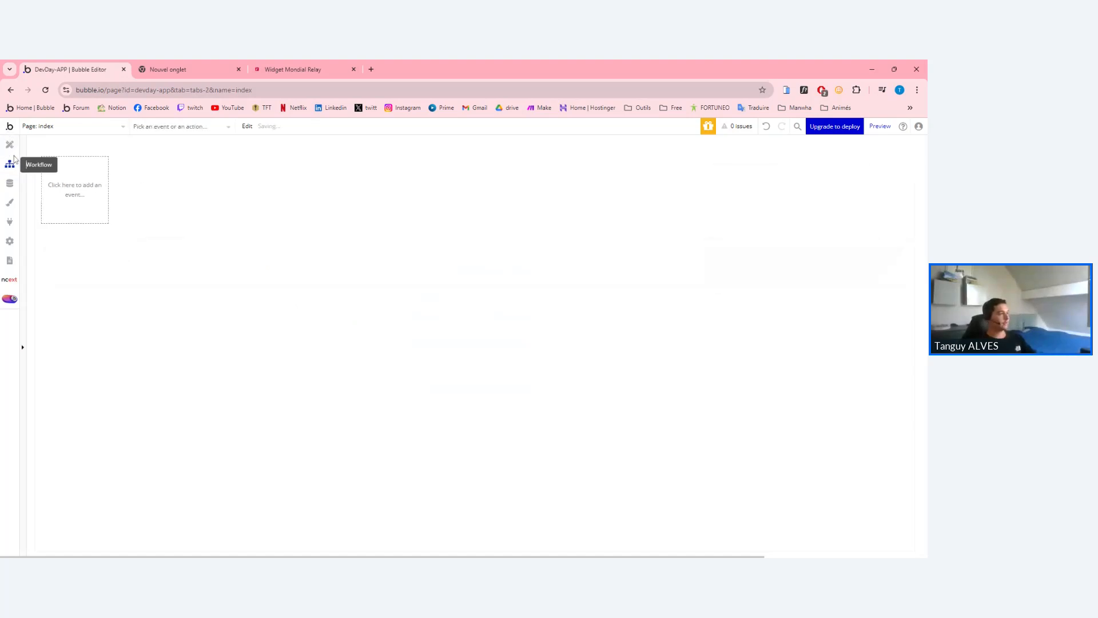
pyautogui.click(10, 145)
pyautogui.click(164, 191)
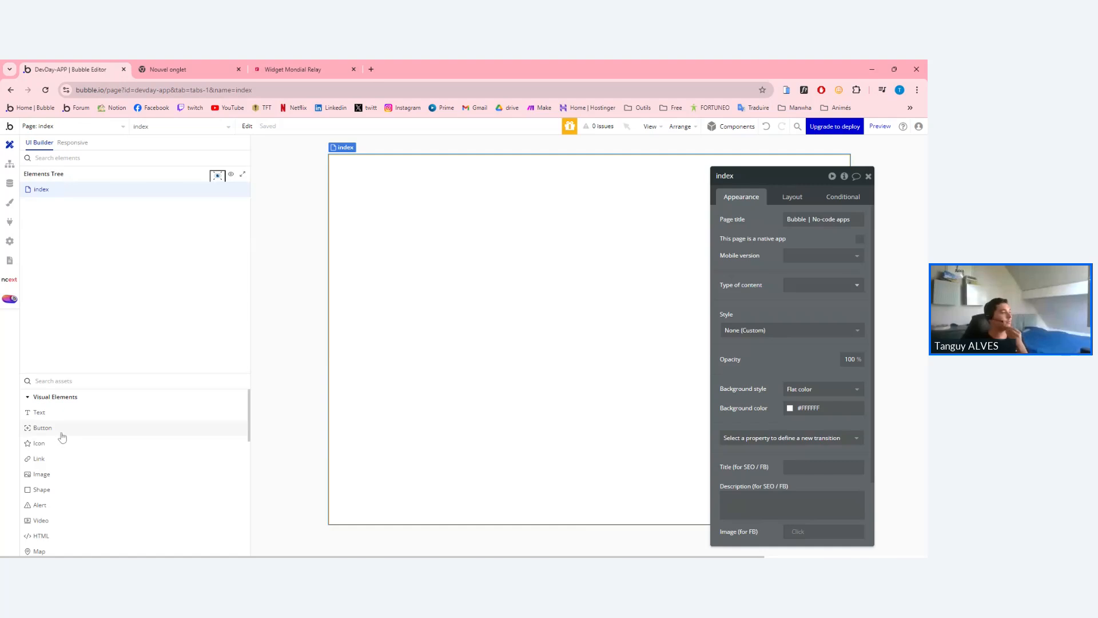
pyautogui.scroll(-6, 63, 436)
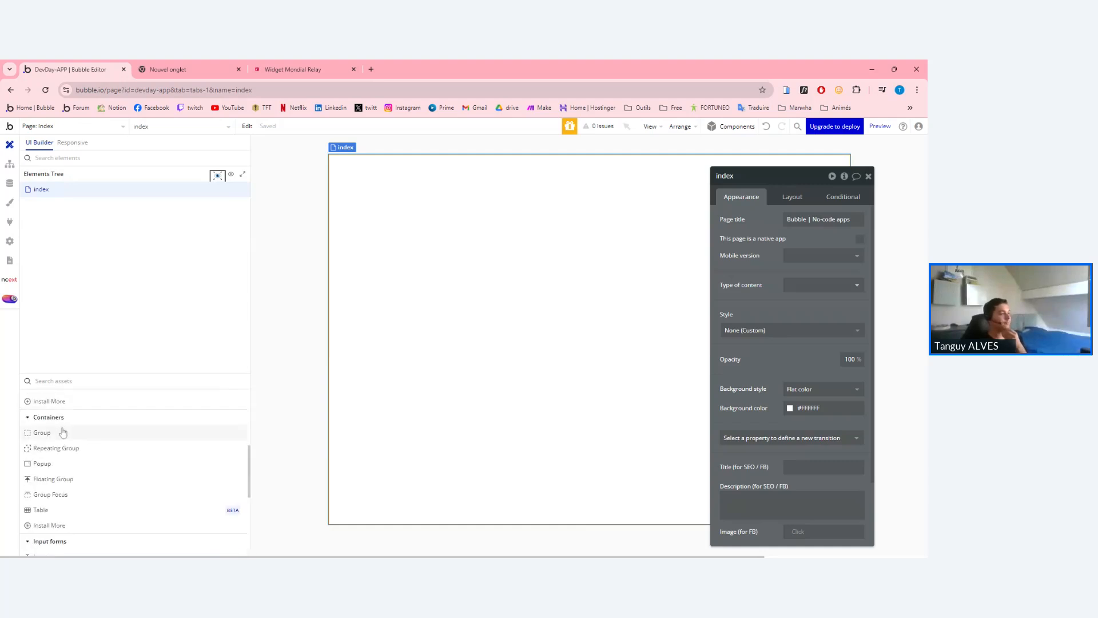
pyautogui.click(63, 433)
pyautogui.click(373, 223)
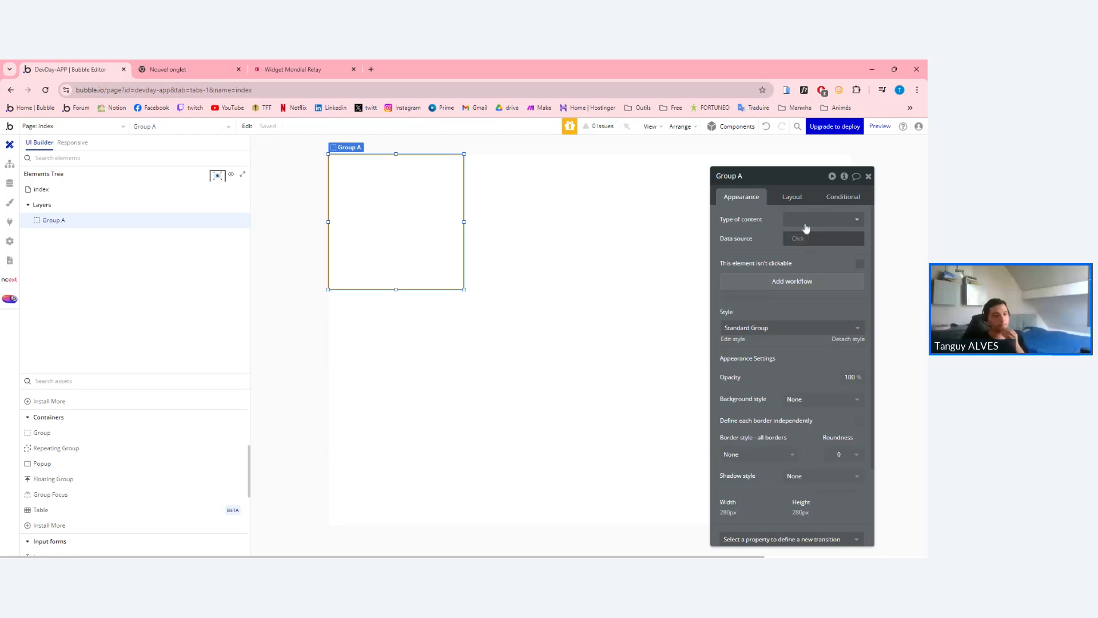
# Set Group A and the index page to Column layout, with Group A stretching full width.
pyautogui.click(792, 196)
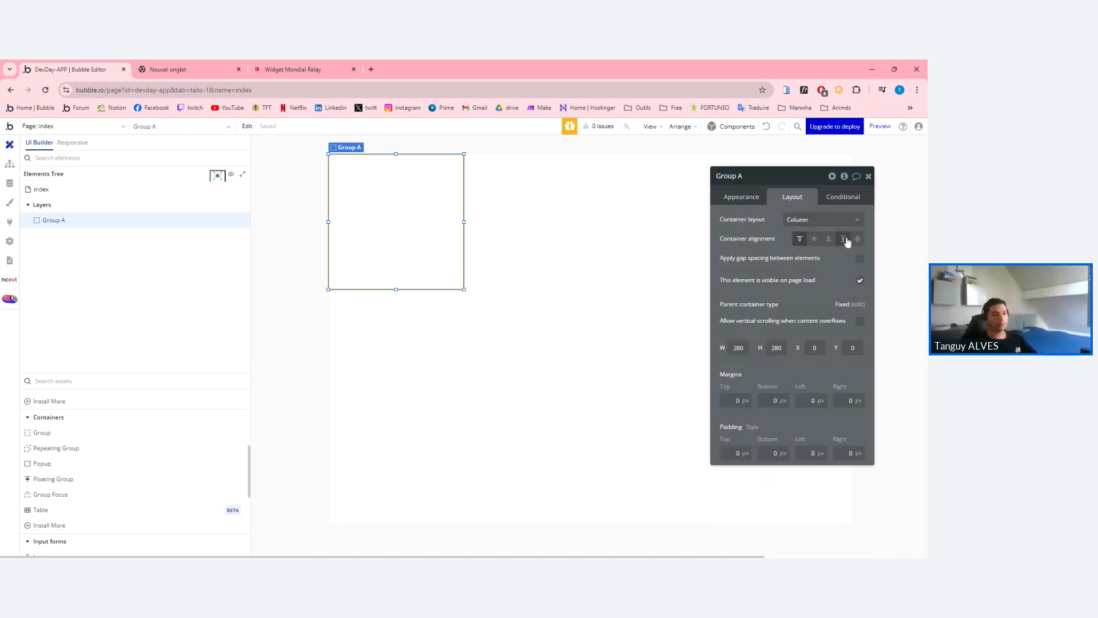
pyautogui.click(830, 222)
pyautogui.click(809, 293)
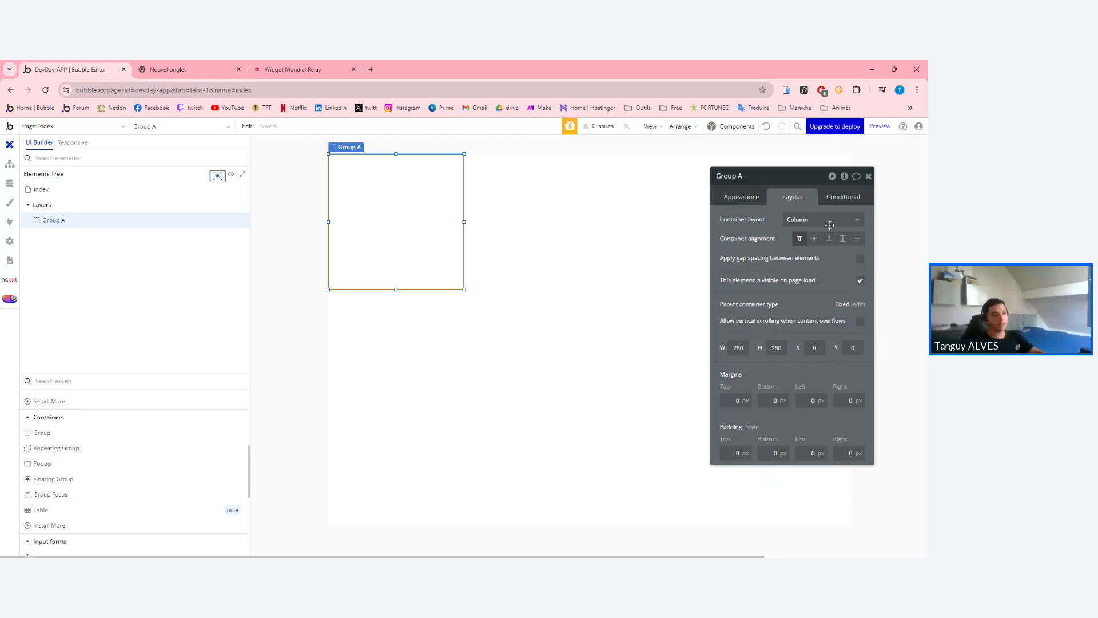
pyautogui.click(574, 270)
pyautogui.click(812, 222)
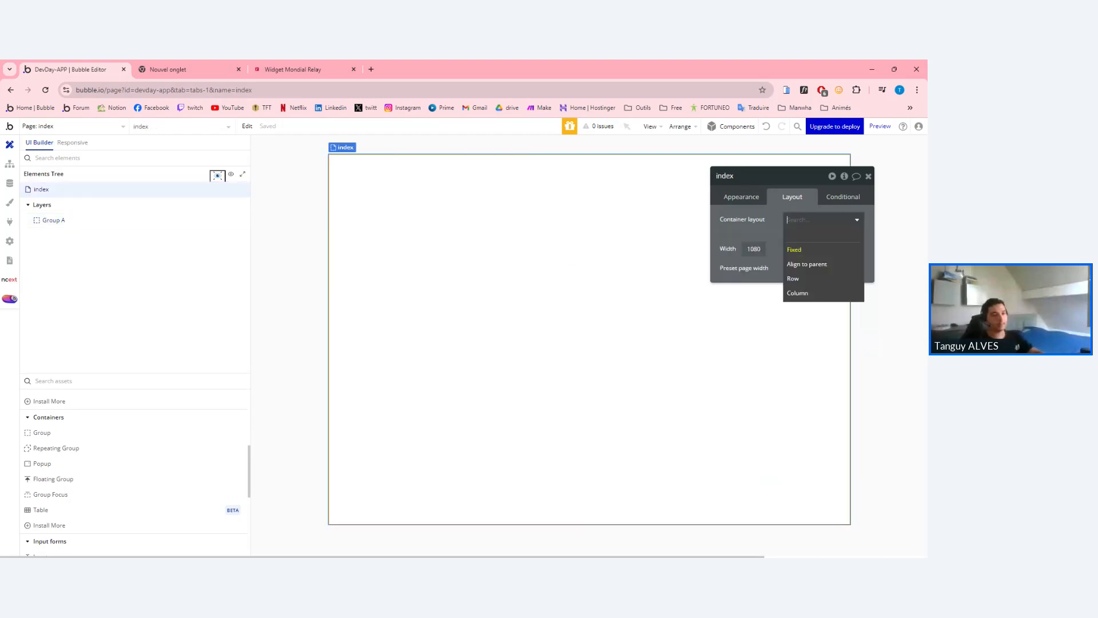
pyautogui.click(804, 294)
pyautogui.click(380, 188)
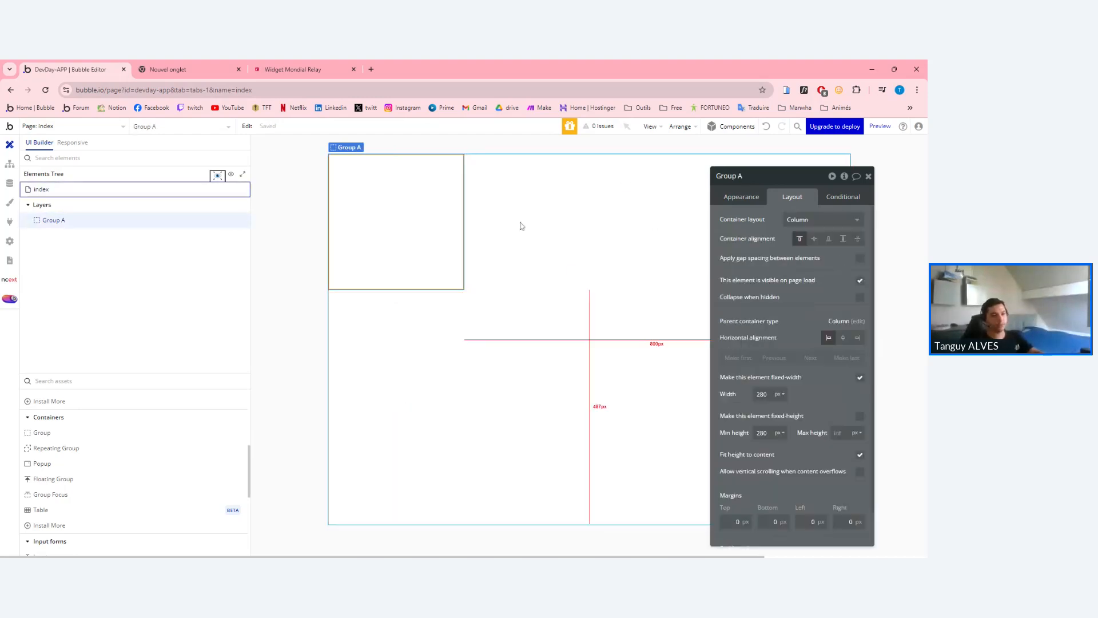
pyautogui.click(859, 377)
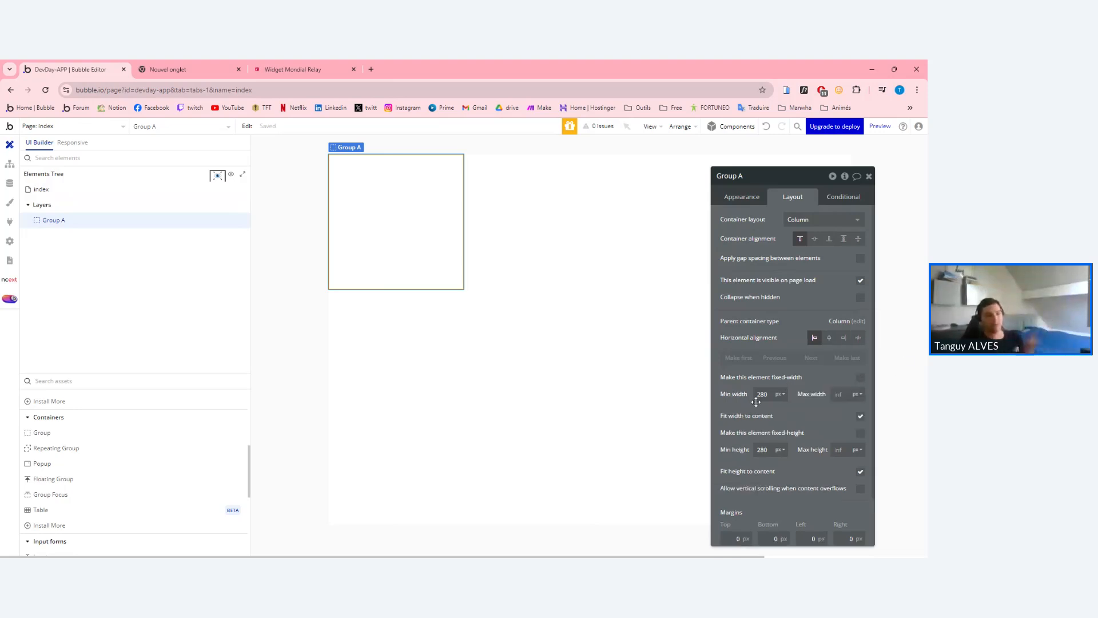
pyautogui.click(860, 415)
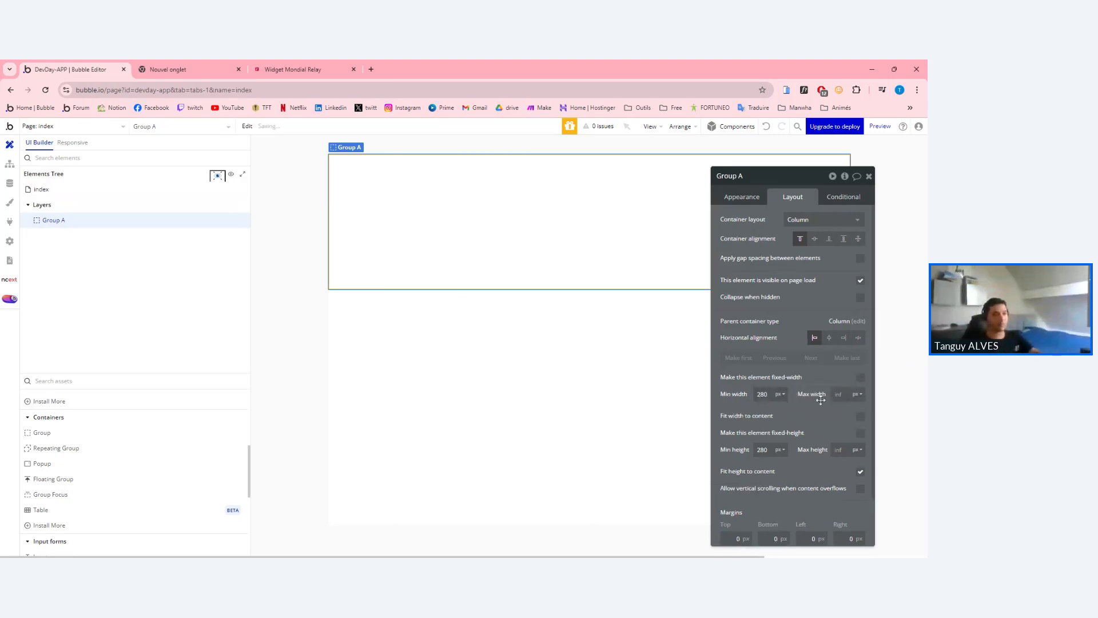
pyautogui.click(869, 176)
# On the Mondial Relay widget page, select the page's web address.
pyautogui.click(293, 70)
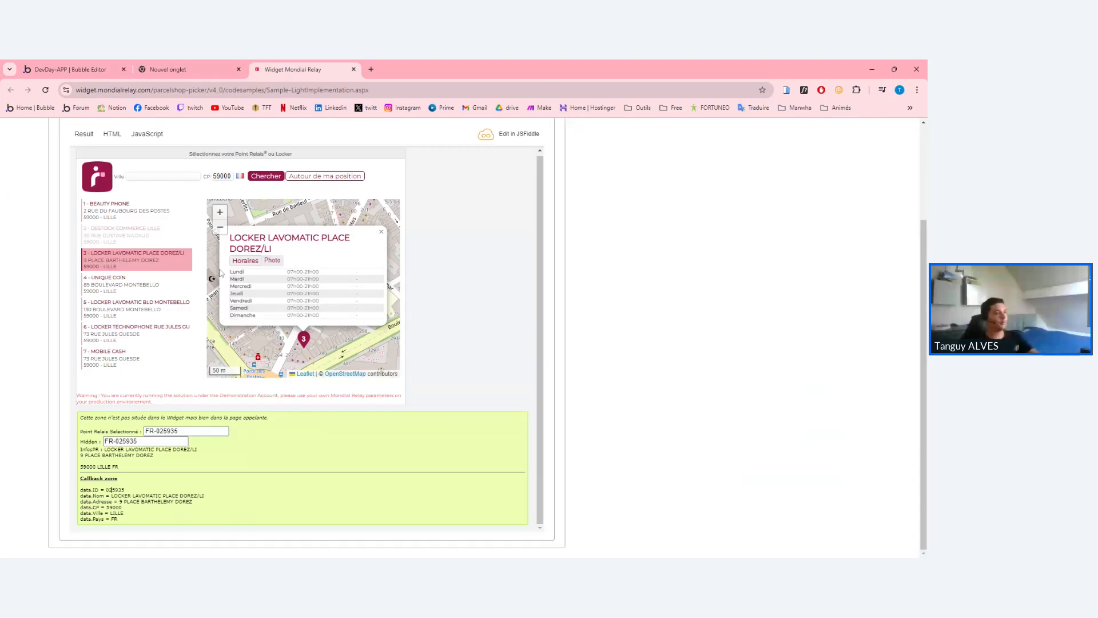
pyautogui.scroll(2, 318, 273)
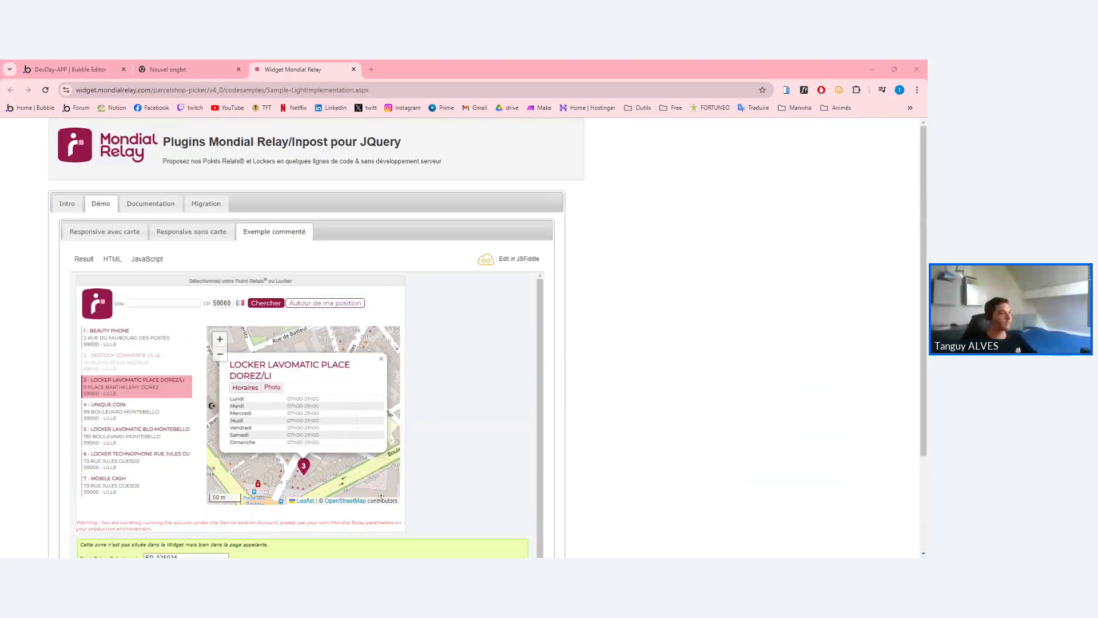
pyautogui.click(378, 90)
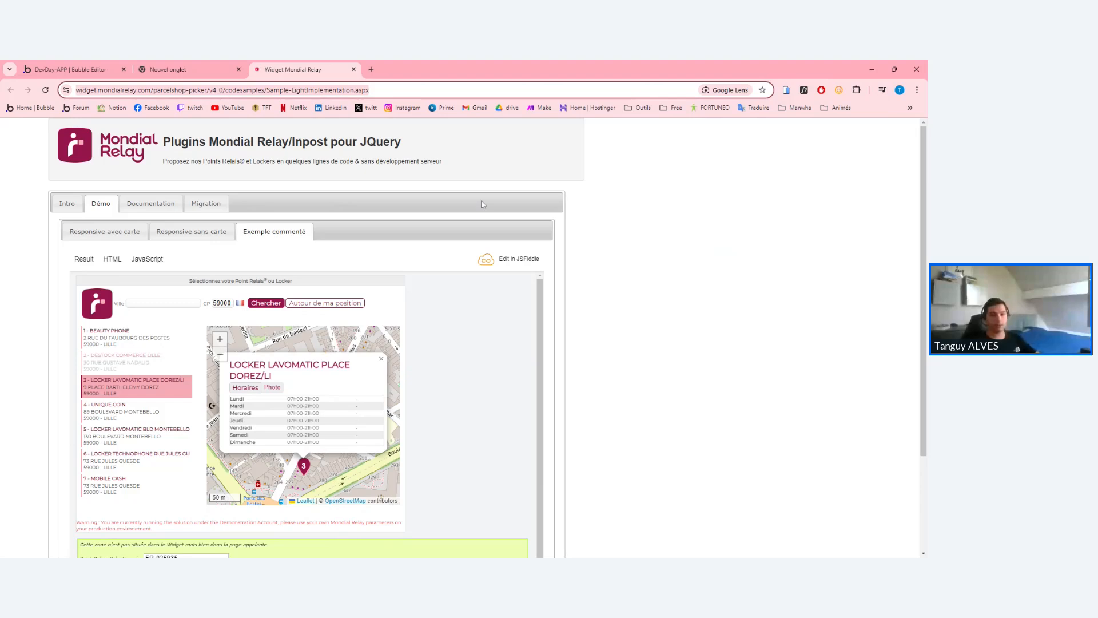
pyautogui.hotkey('alt', 'Tab')
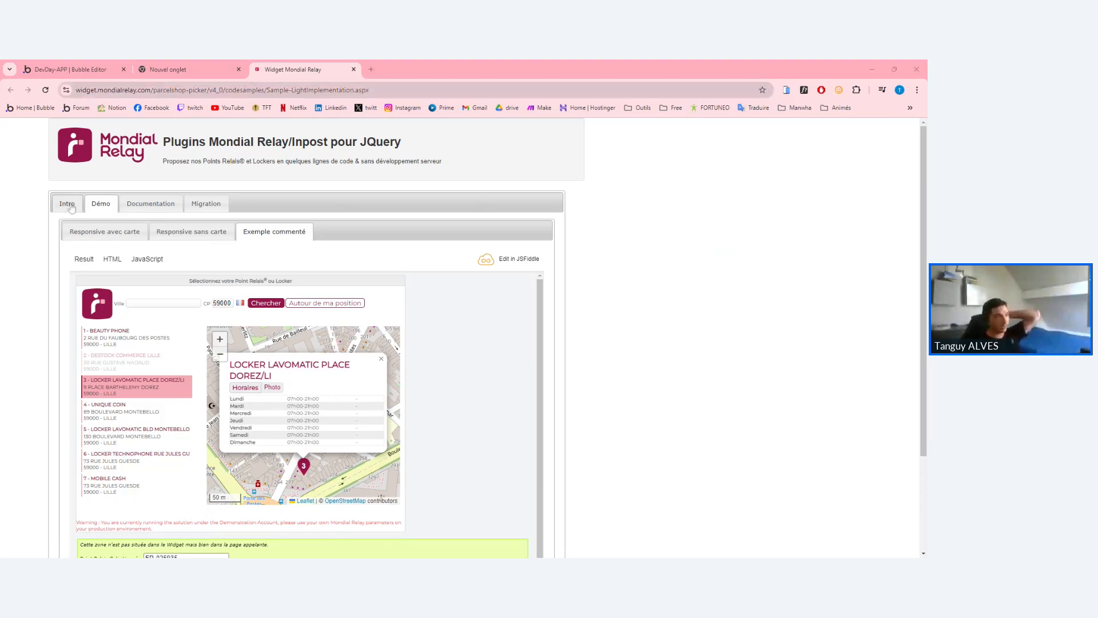
# Browse the widget Documentation, highlighting the picker options Target through EnableGmap.
pyautogui.click(150, 203)
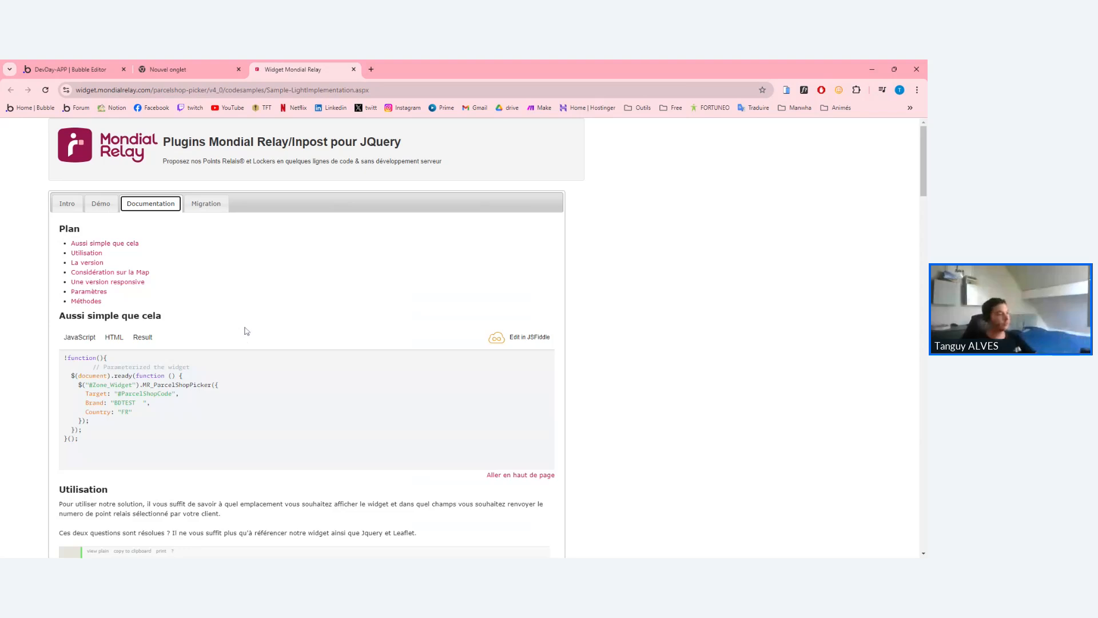
pyautogui.scroll(-2, 884, 429)
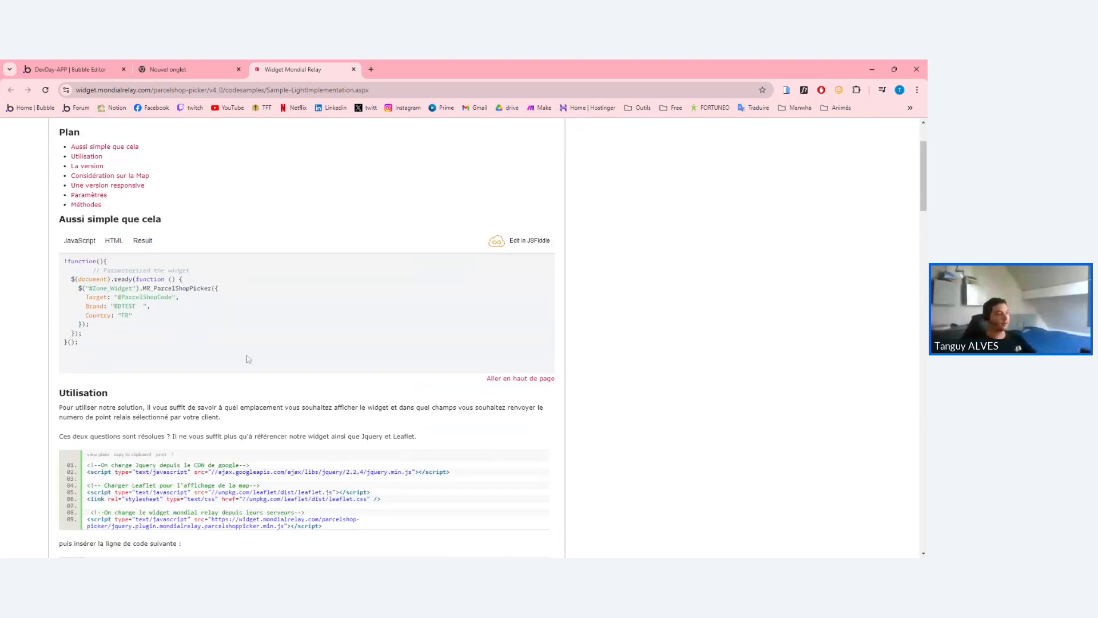
pyautogui.scroll(-10, 247, 359)
pyautogui.scroll(12, 289, 387)
pyautogui.scroll(-3, 289, 388)
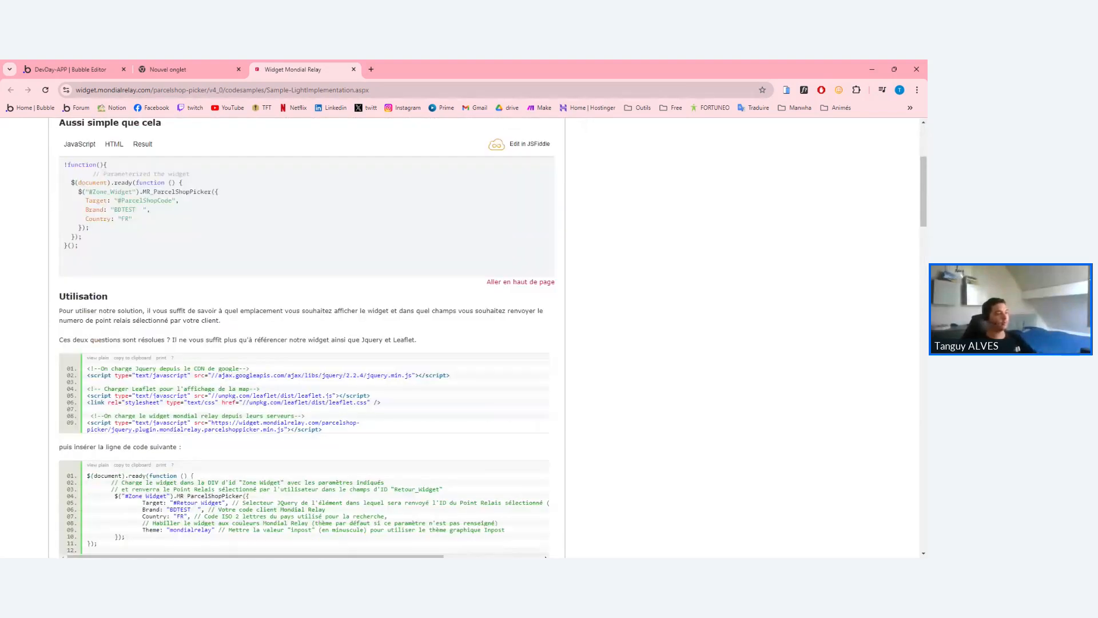
pyautogui.scroll(-10, 306, 338)
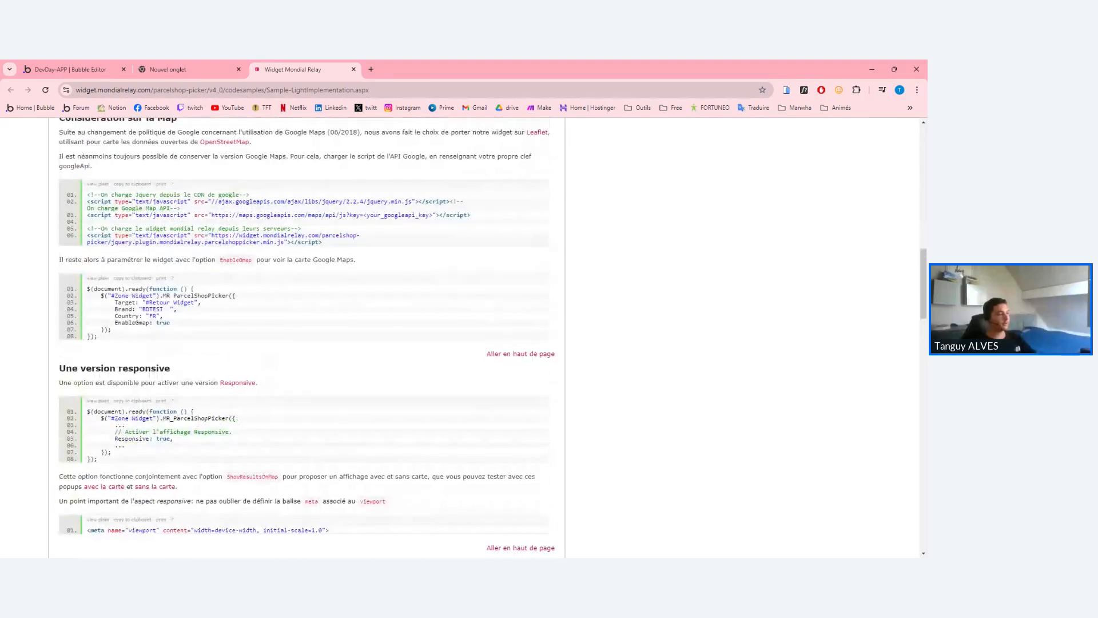
pyautogui.moveTo(183, 324); pyautogui.dragTo(206, 331)
pyautogui.click(115, 302)
pyautogui.click(115, 302)
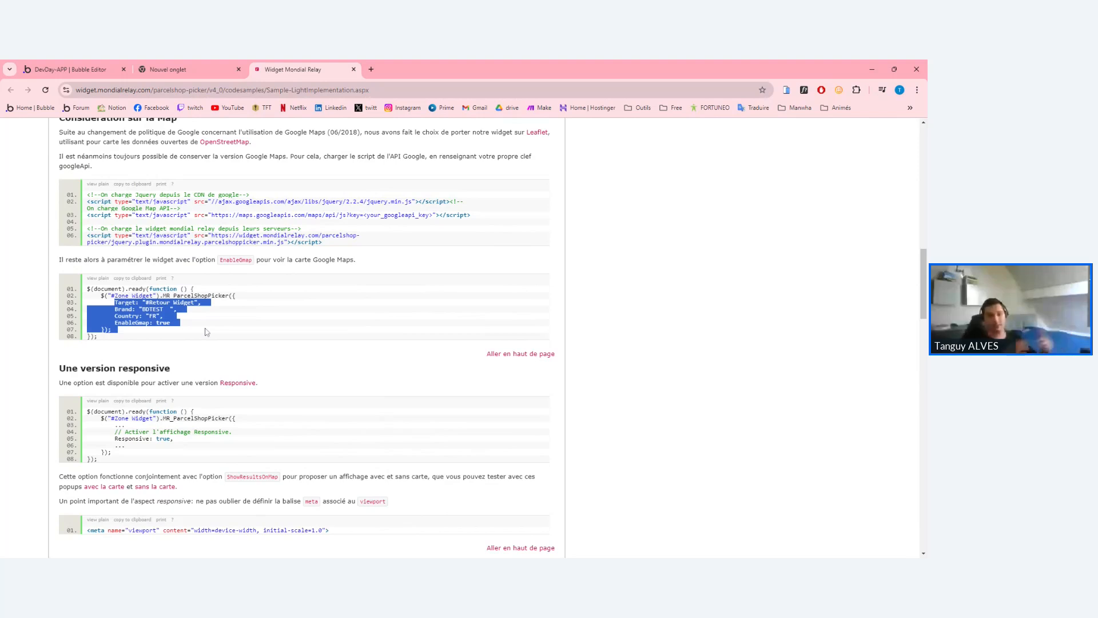
pyautogui.click(207, 335)
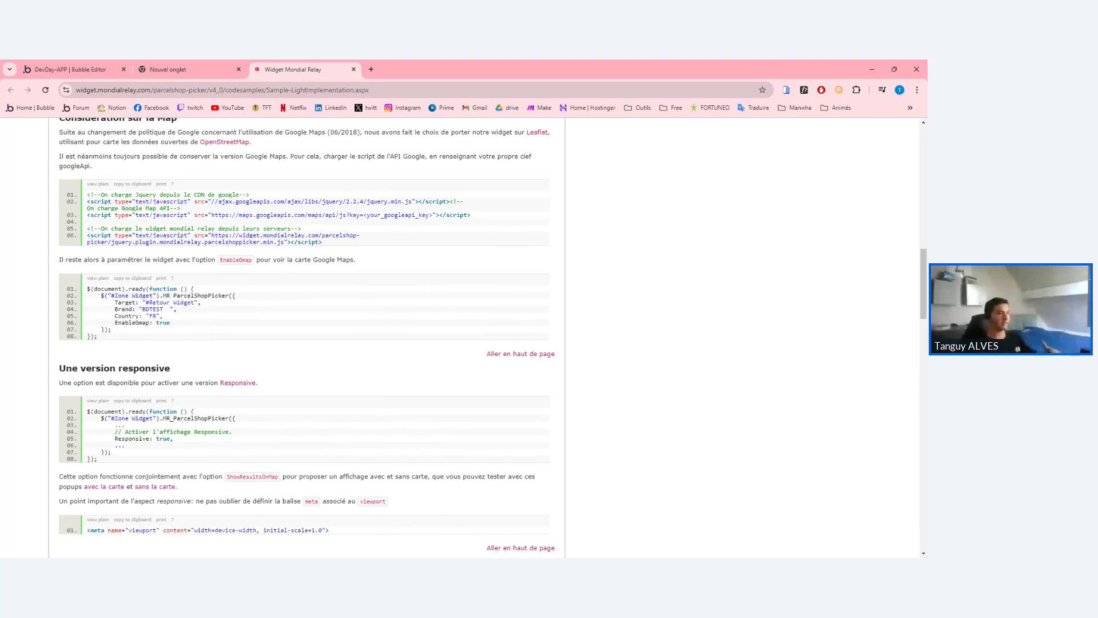
# Open the widget's Démo and close the locker details popup on the map.
pyautogui.click(177, 68)
pyautogui.click(289, 69)
pyautogui.scroll(15, 215, 300)
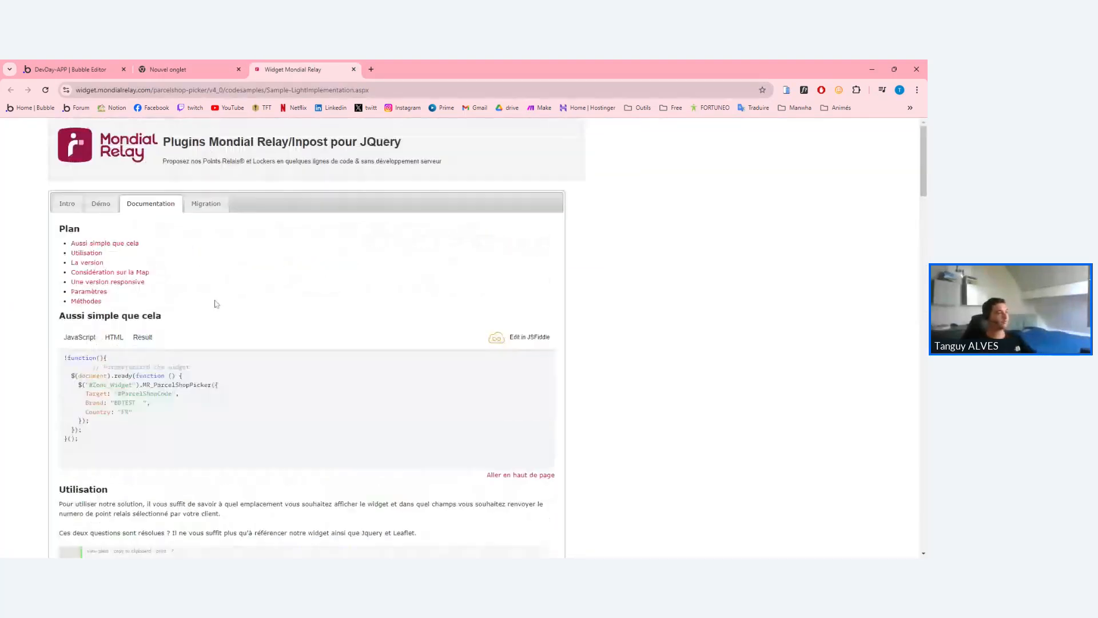
pyautogui.click(101, 203)
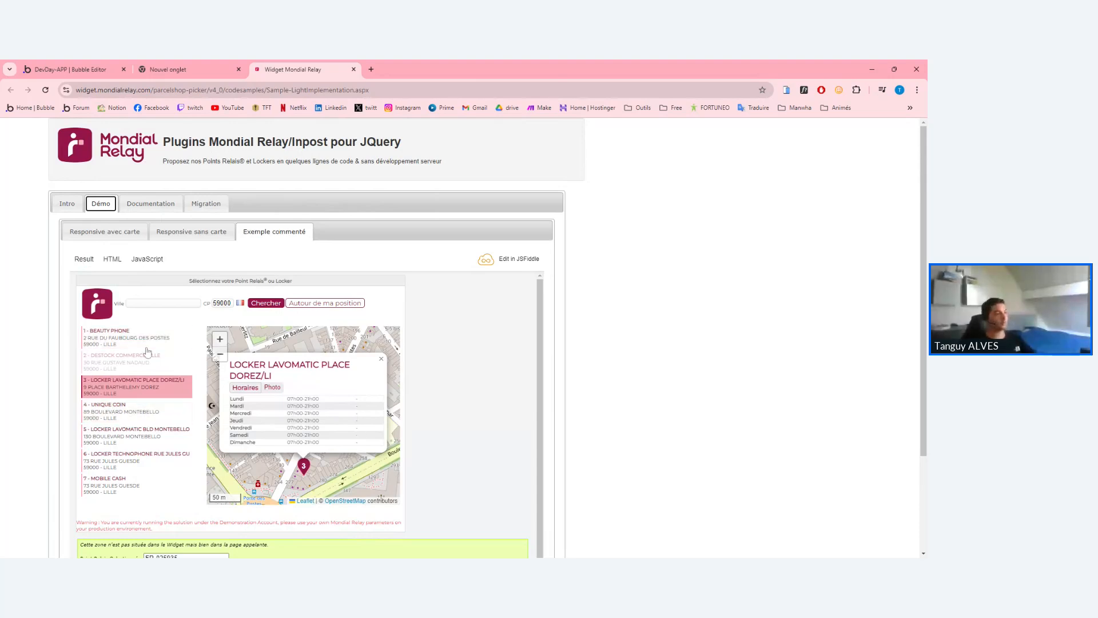
pyautogui.click(381, 360)
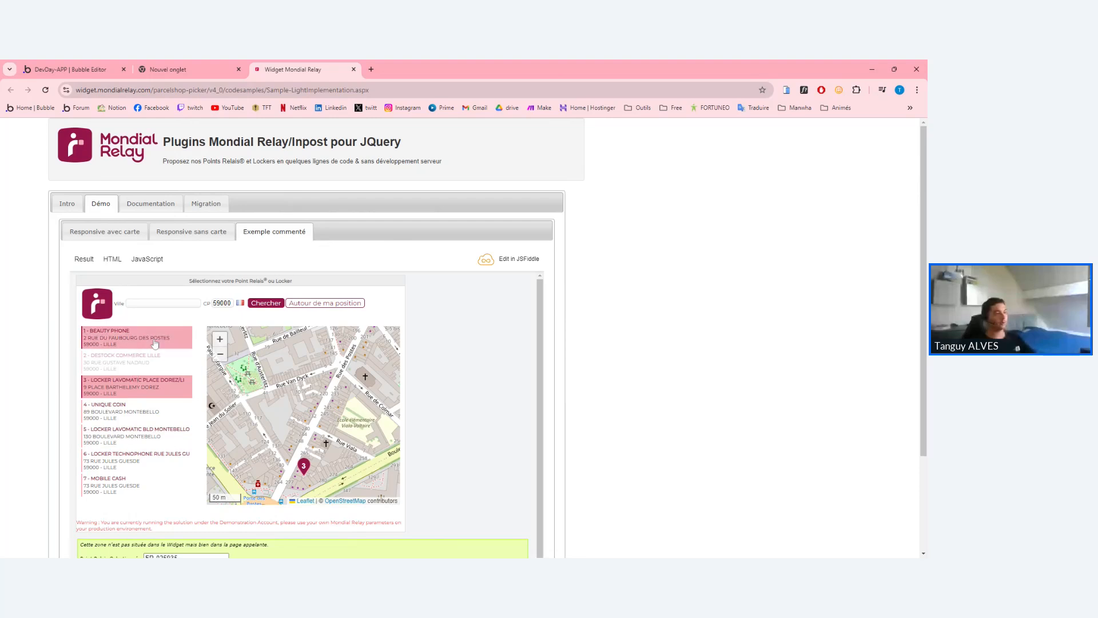
pyautogui.click(85, 69)
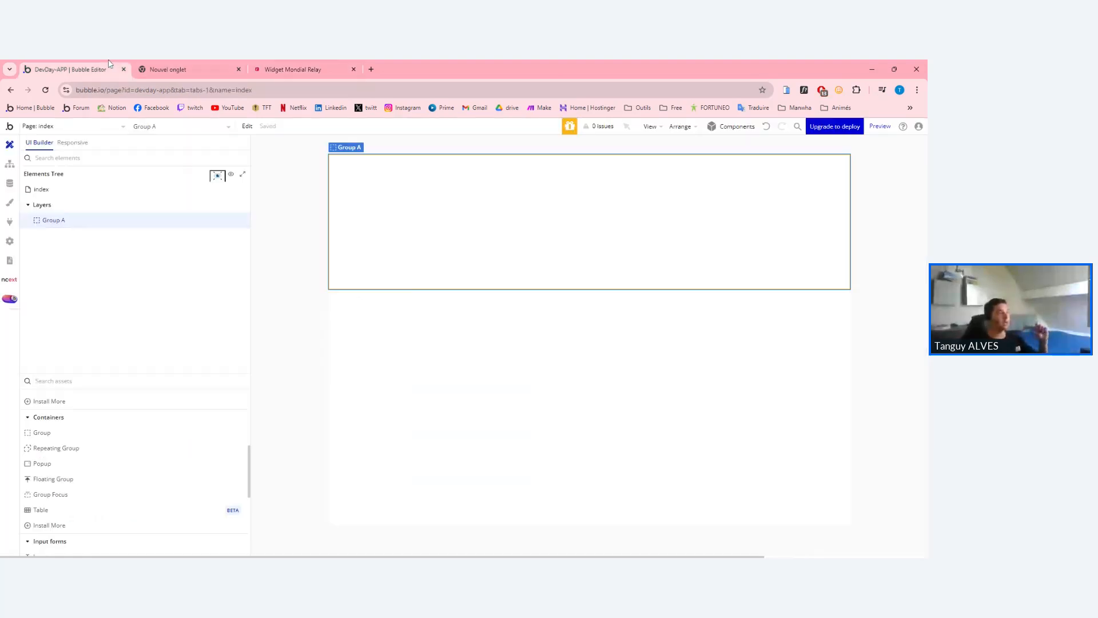
# Open Group A's properties, select the demo page's full address, then return to Bubble.
pyautogui.doubleClick(419, 204)
pyautogui.click(318, 69)
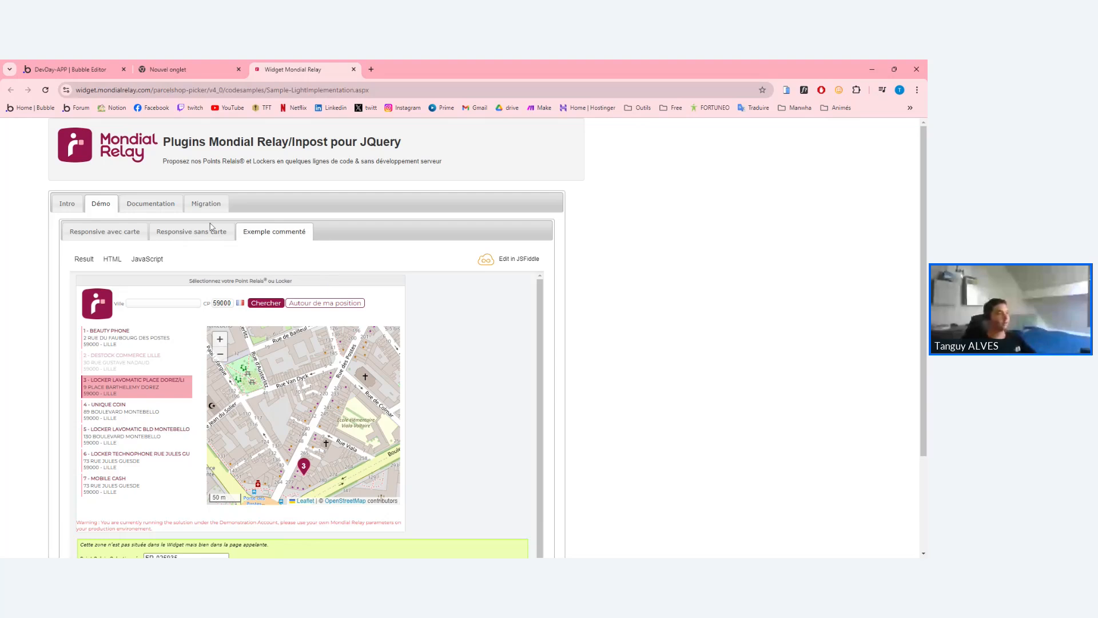
pyautogui.click(166, 90)
pyautogui.tripleClick(267, 89)
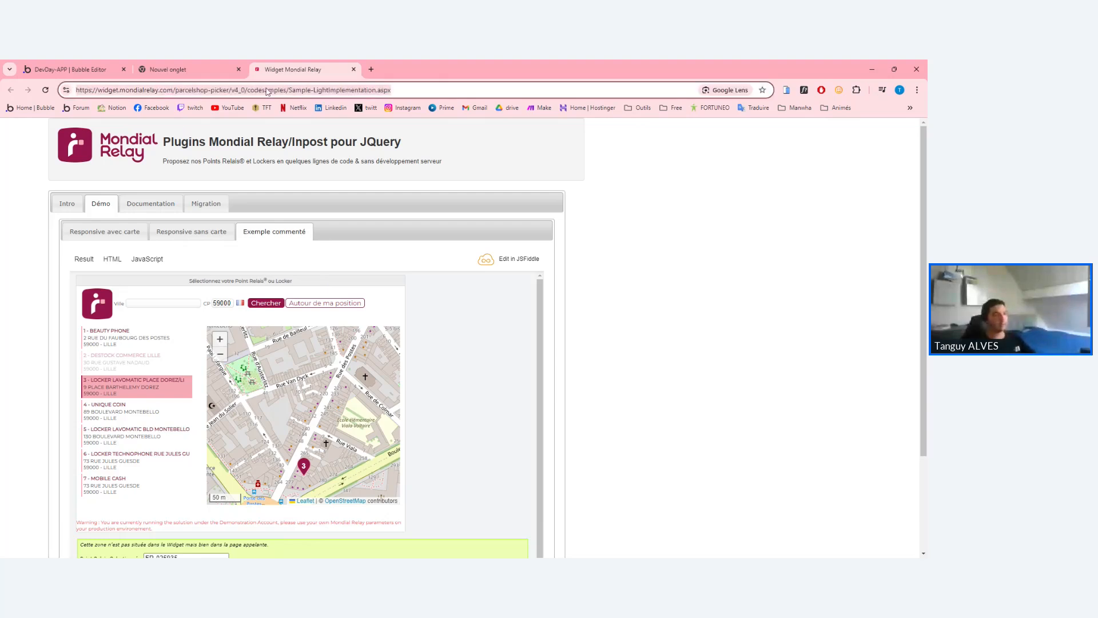
pyautogui.click(631, 253)
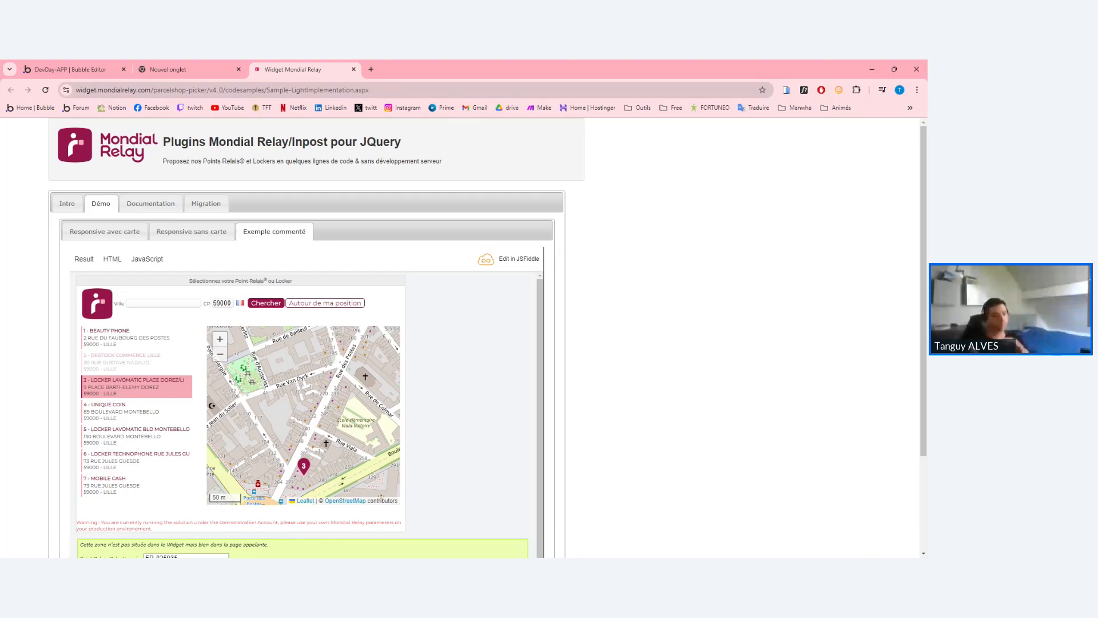
pyautogui.scroll(-1, 390, 365)
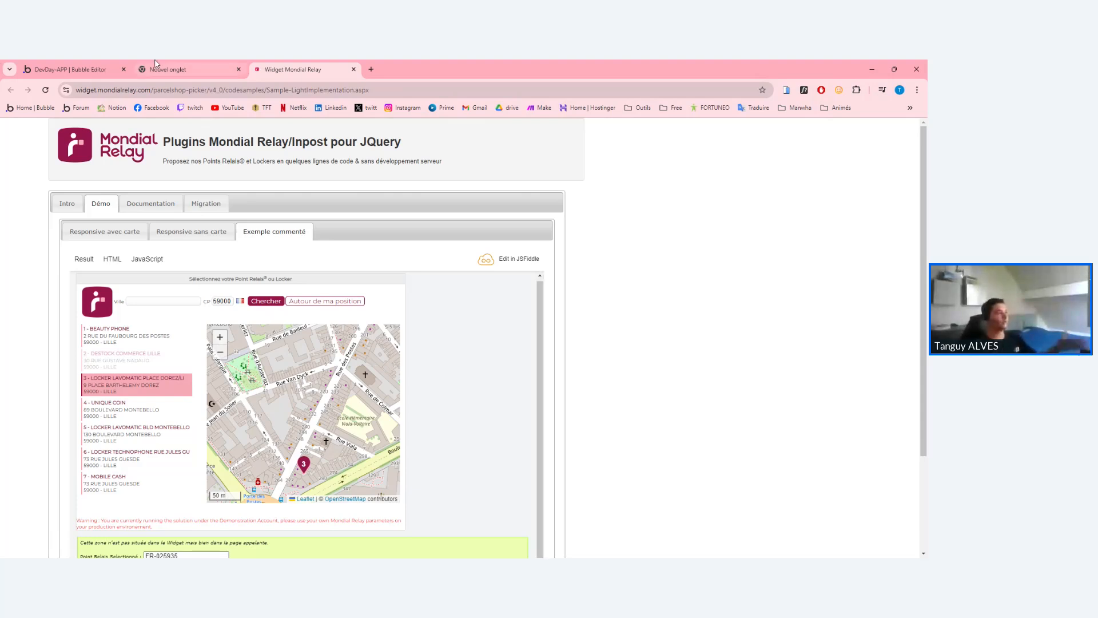
pyautogui.click(102, 65)
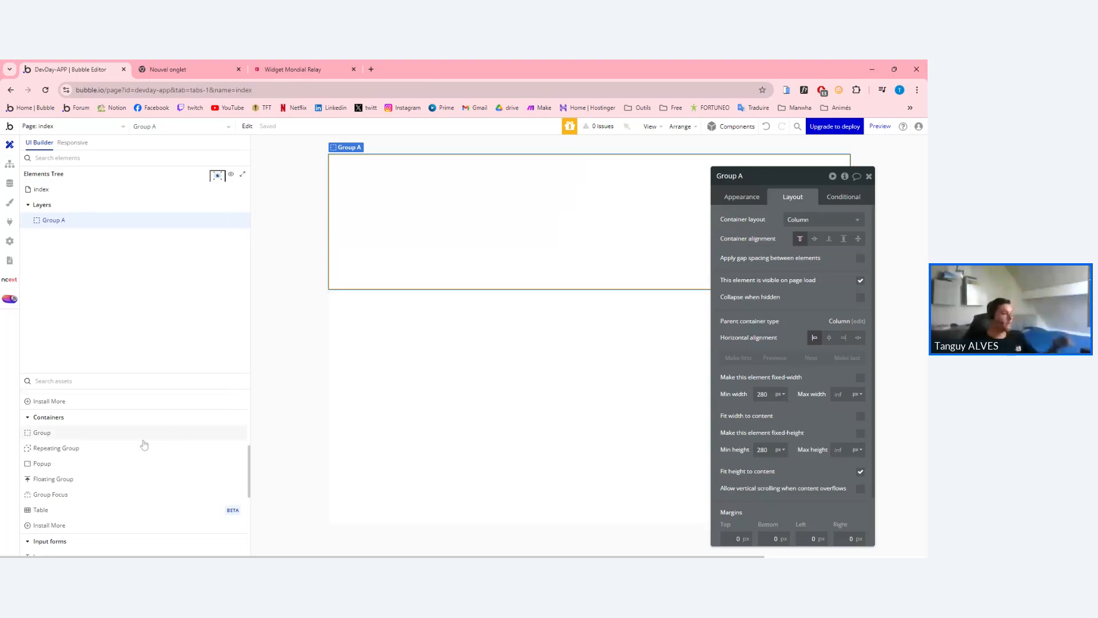
# Search elements for 'html', drop an HTML element into Group A and clear its 'edit me' text.
pyautogui.scroll(-3, 141, 444)
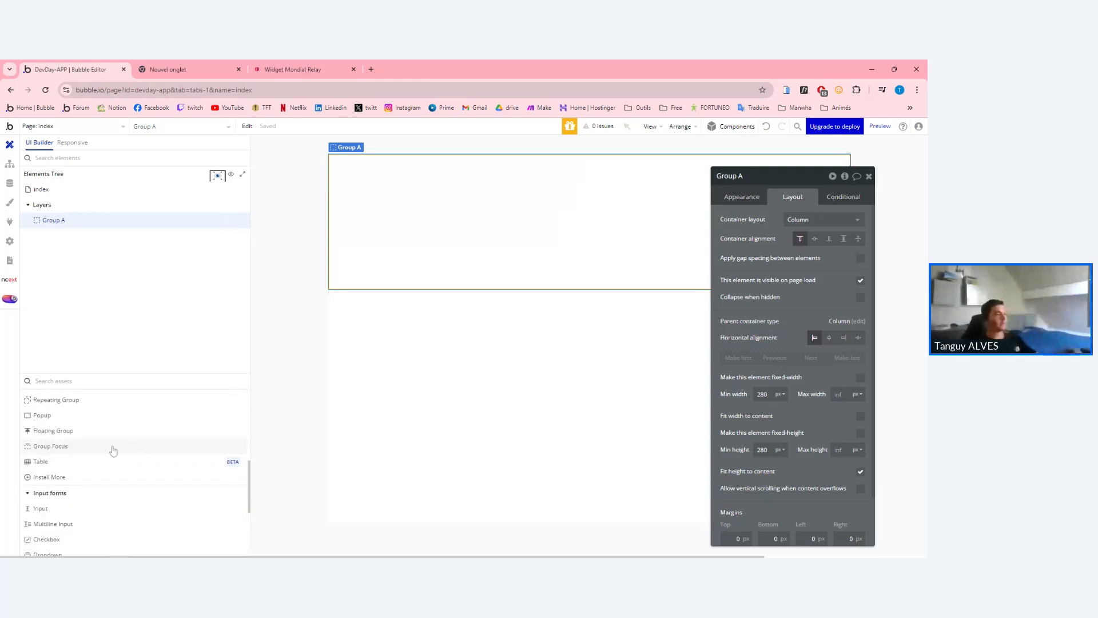
pyautogui.click(86, 380)
pyautogui.write('html')
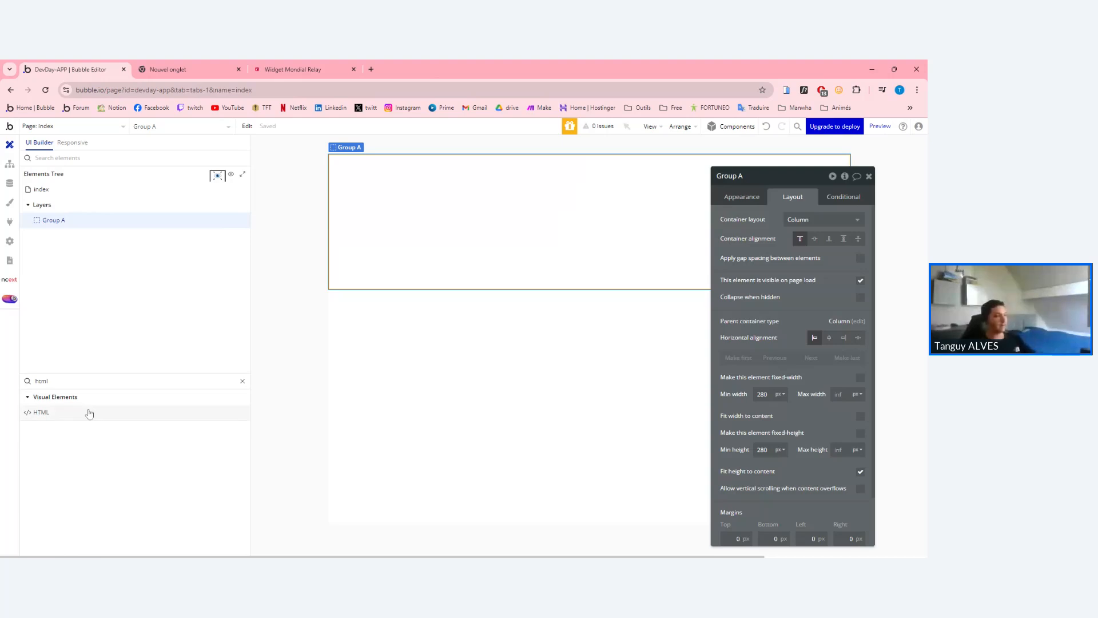
pyautogui.moveTo(89, 413); pyautogui.dragTo(424, 229)
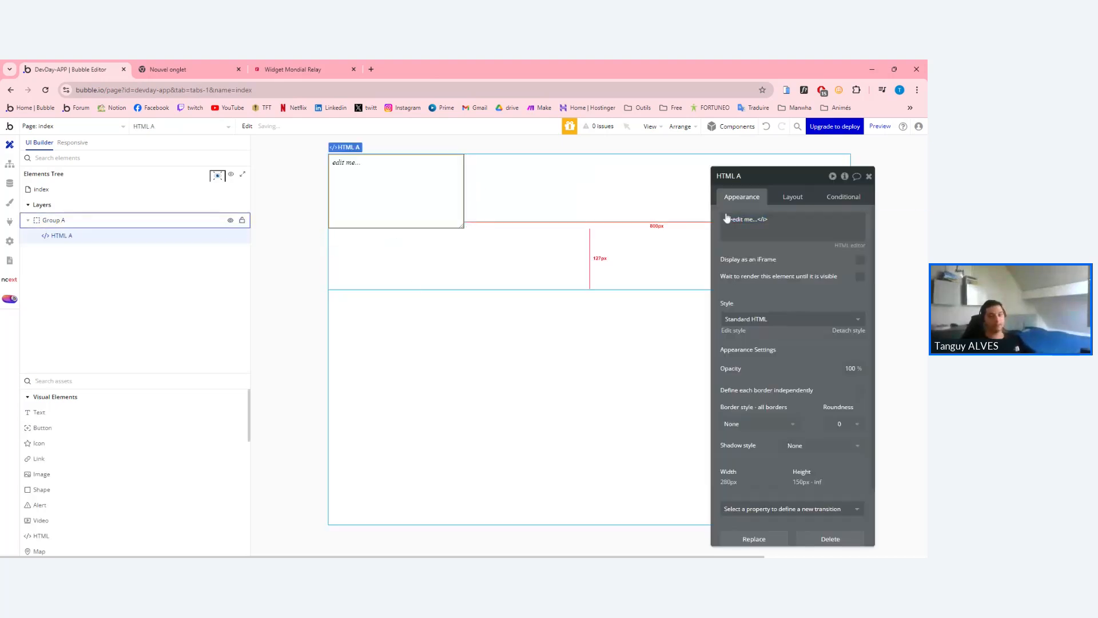
pyautogui.press('BackSpace')
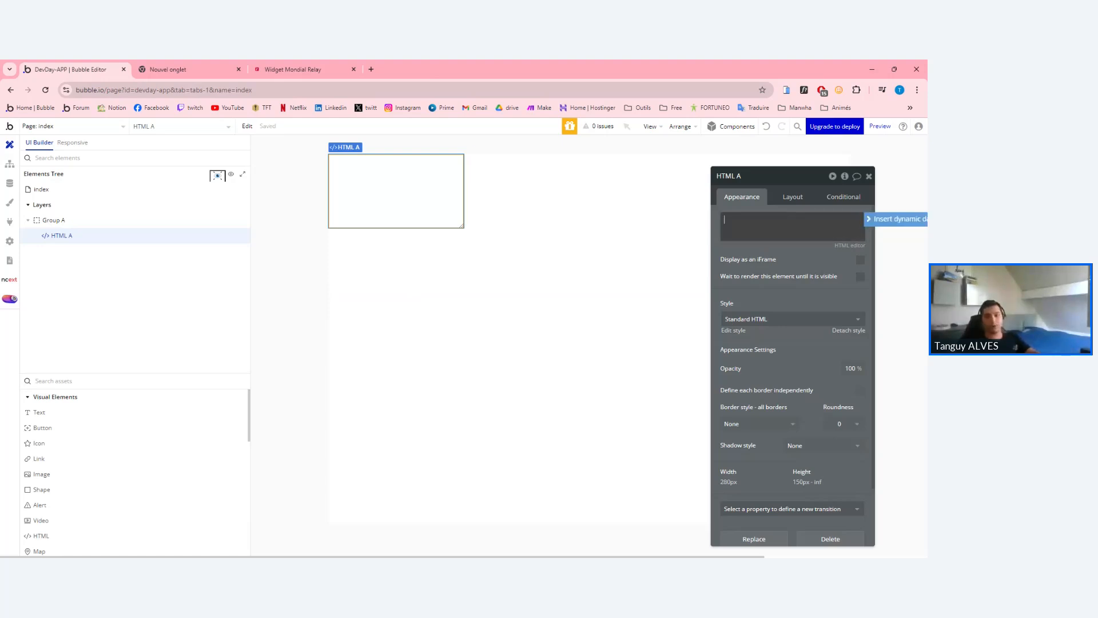
pyautogui.click(314, 70)
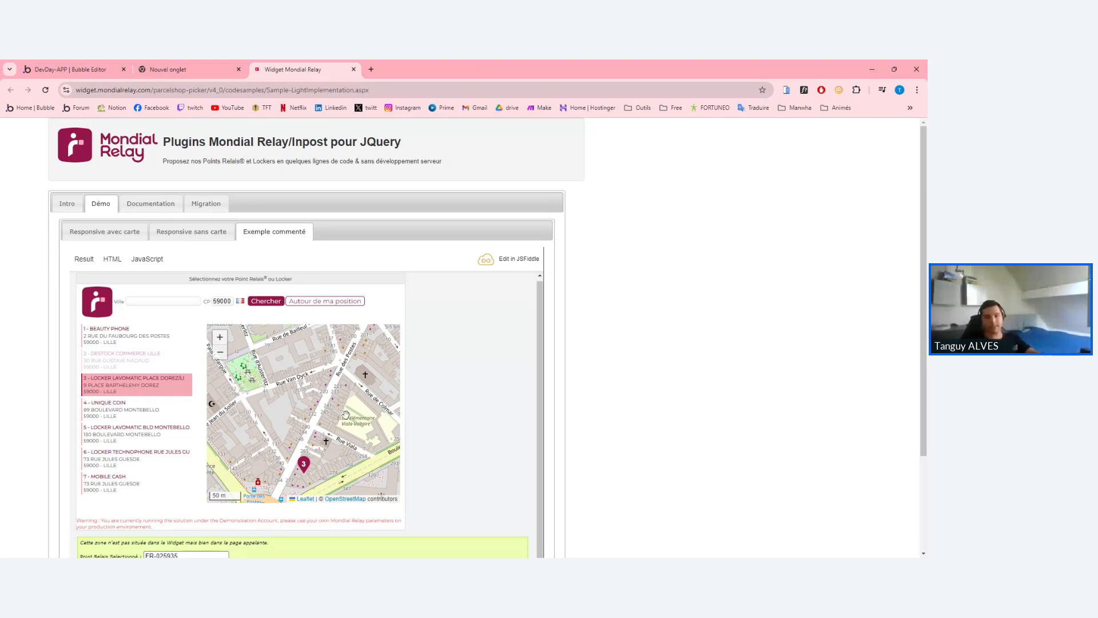
pyautogui.scroll(-3, 346, 415)
pyautogui.scroll(3, 346, 415)
pyautogui.click(70, 69)
pyautogui.click(792, 227)
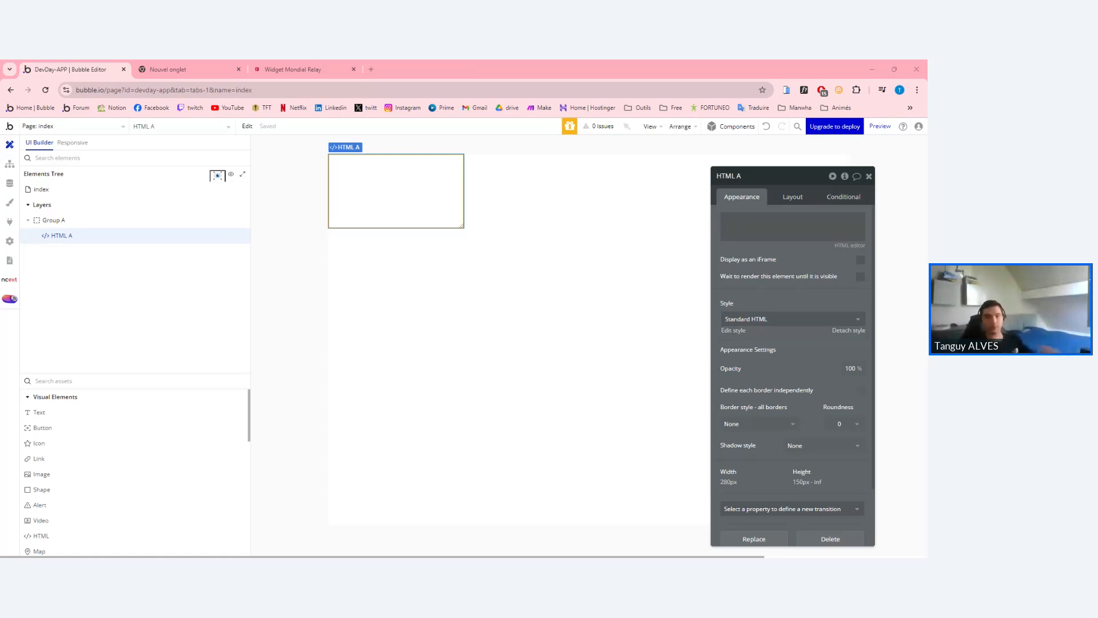
# Paste the full Mondial Relay picker HTML page into HTML A's code box and review it.
pyautogui.click(792, 226)
pyautogui.hotkey('ctrl', 'v')
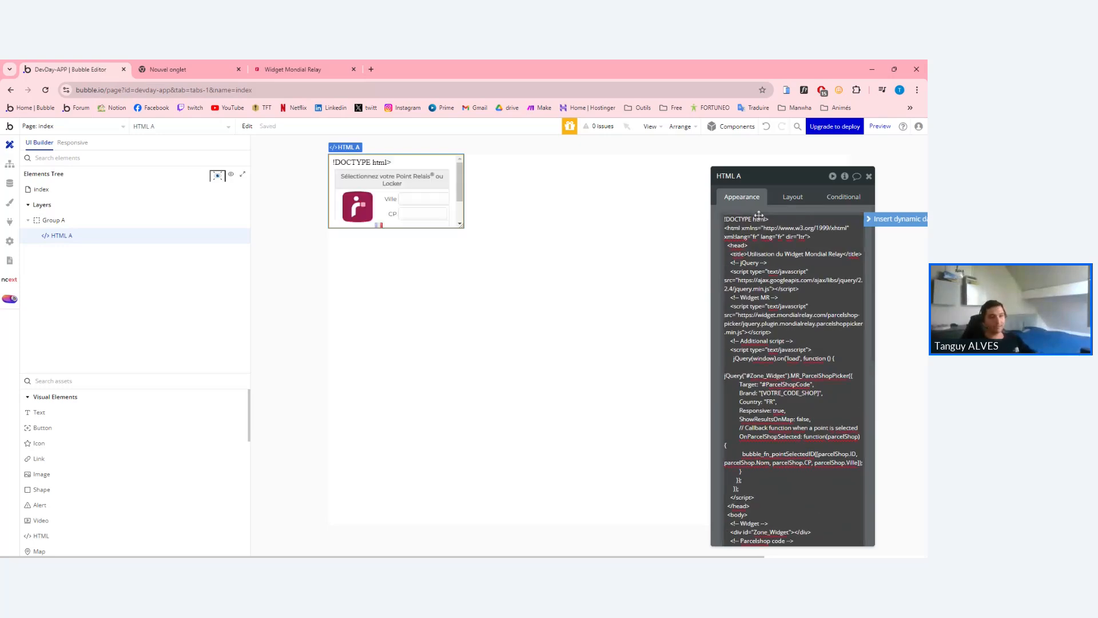
pyautogui.hotkey('ctrl', 'a')
pyautogui.tripleClick(766, 281)
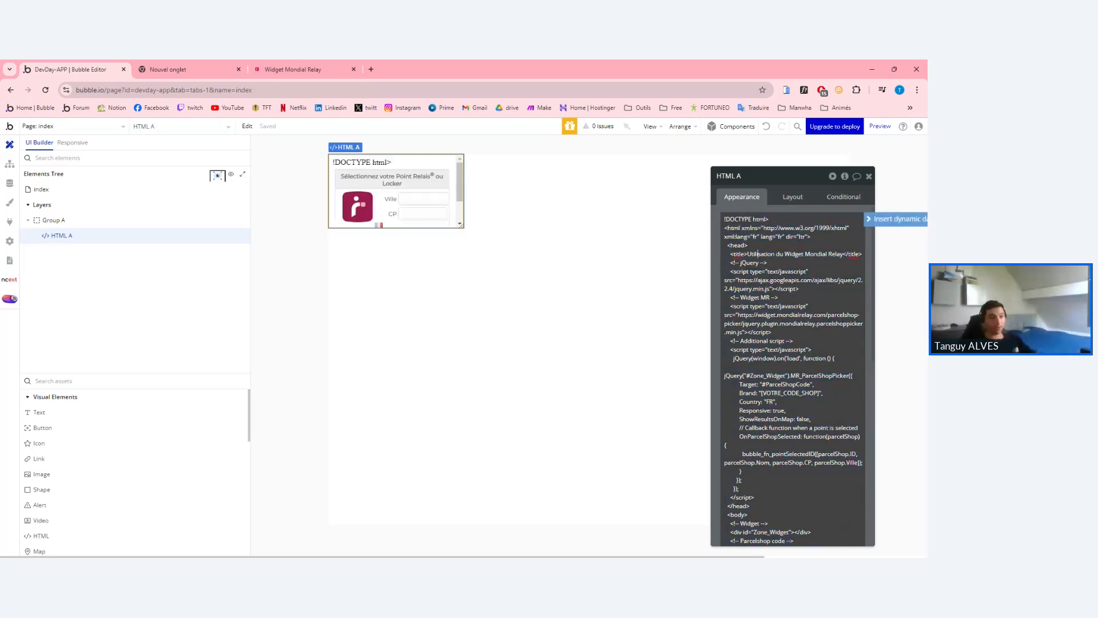
pyautogui.hotkey('alt', 'Tab')
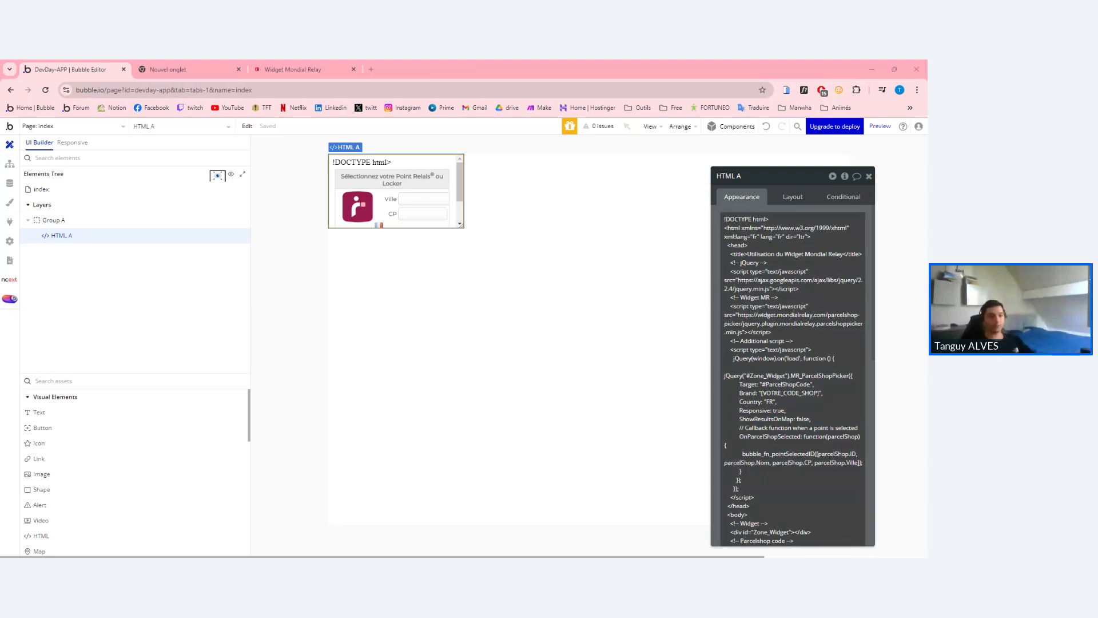
pyautogui.hotkey('alt', 'Tab')
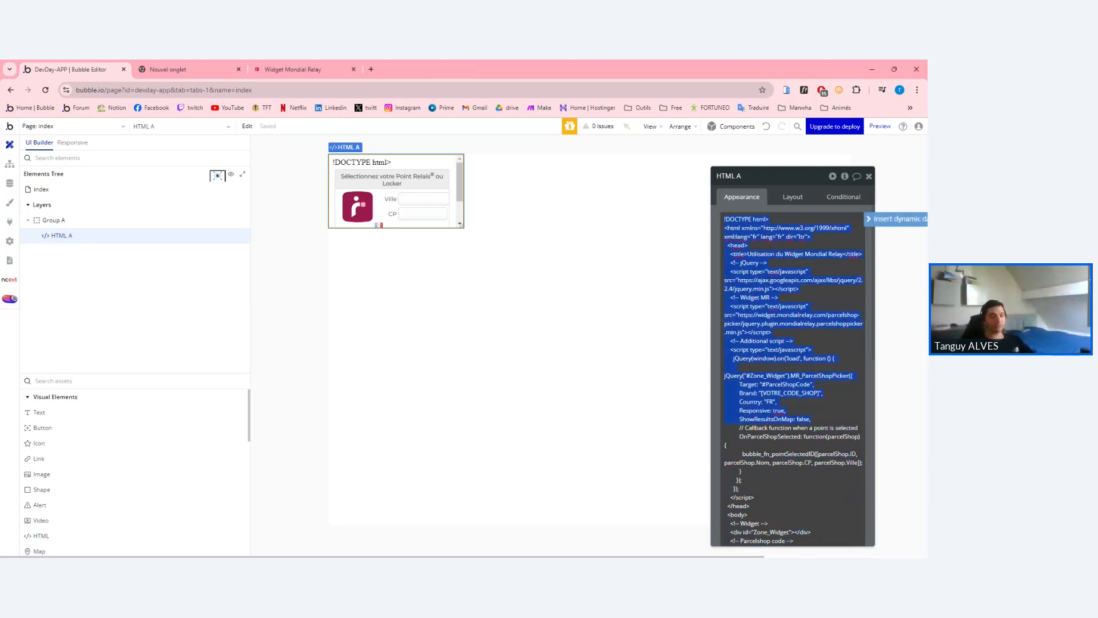
pyautogui.moveTo(818, 420); pyautogui.dragTo(796, 280)
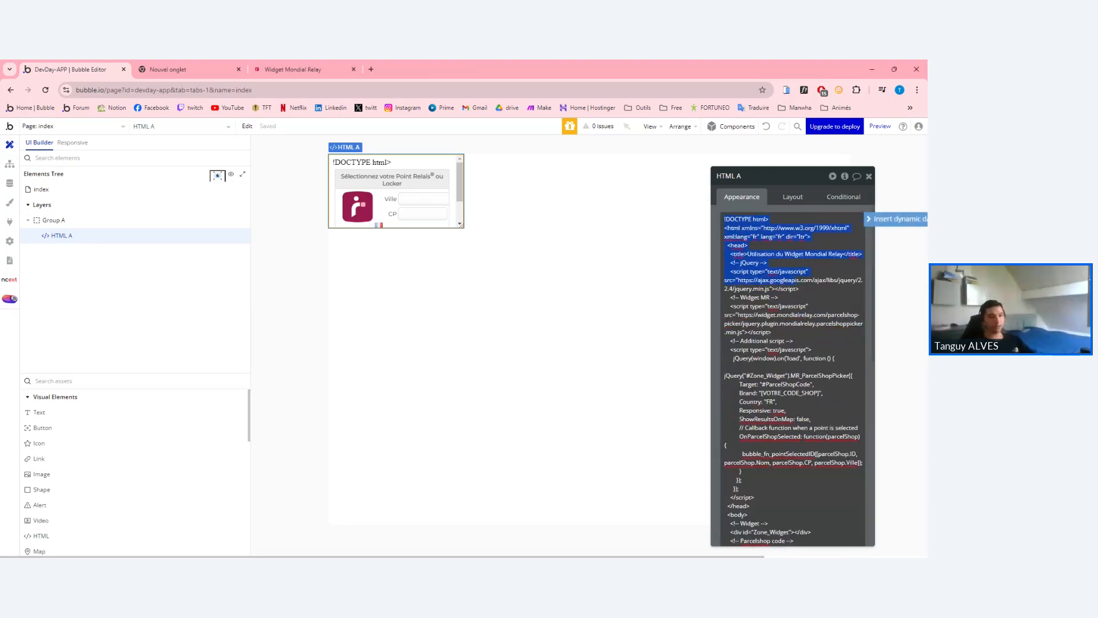
pyautogui.click(730, 219)
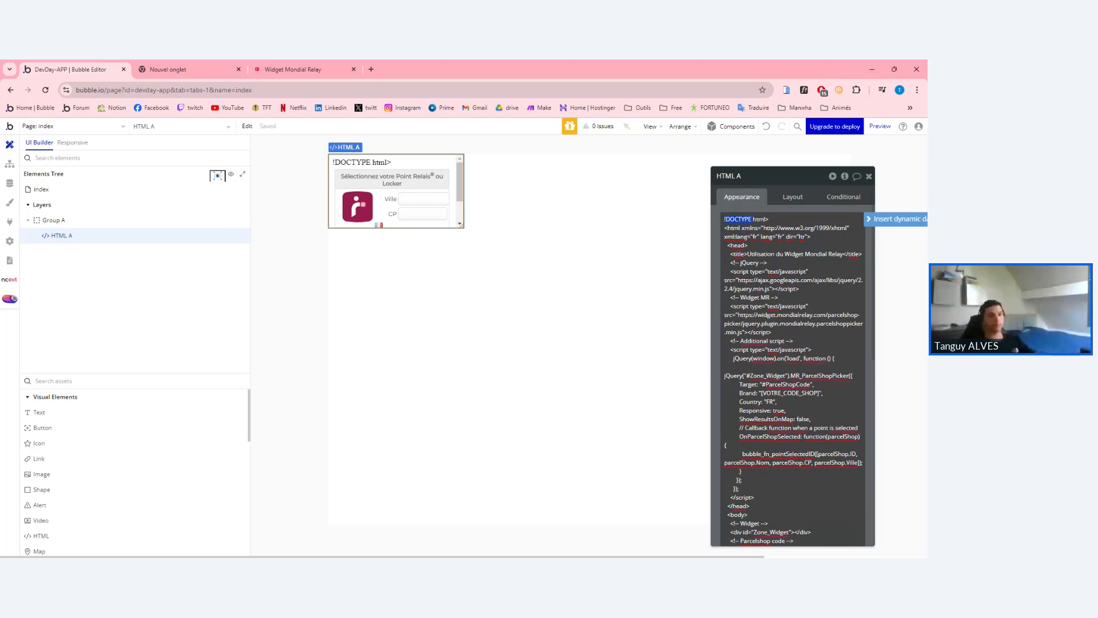
pyautogui.scroll(-2, 772, 223)
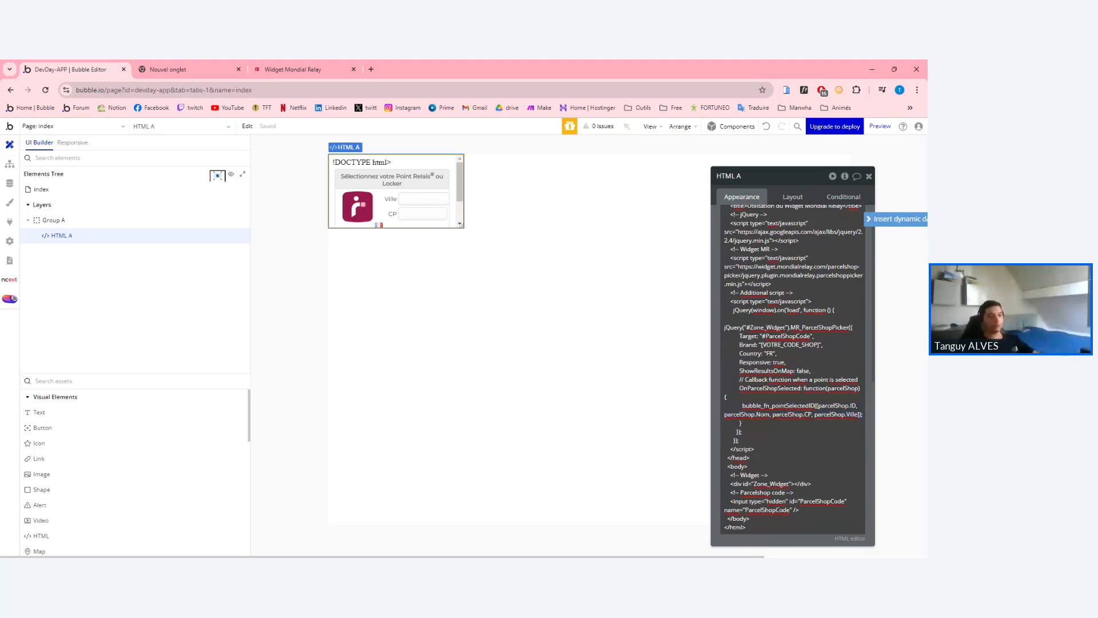
# Search Google for 'javascript' in a new tab, then check HTML A's code in Bubble.
pyautogui.click(371, 69)
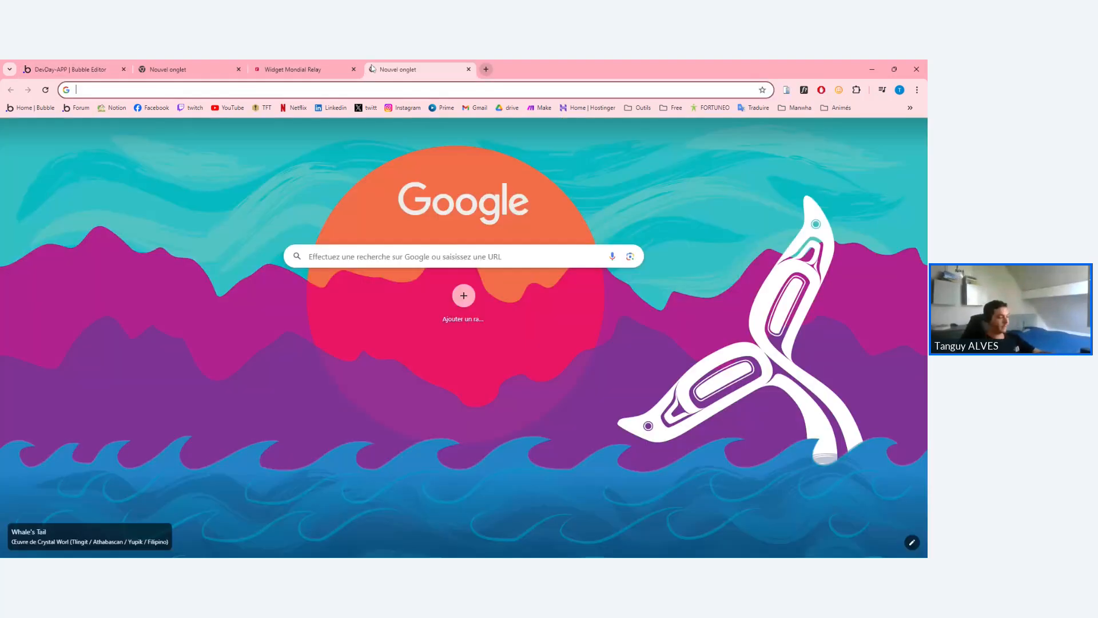
pyautogui.write('javascript')
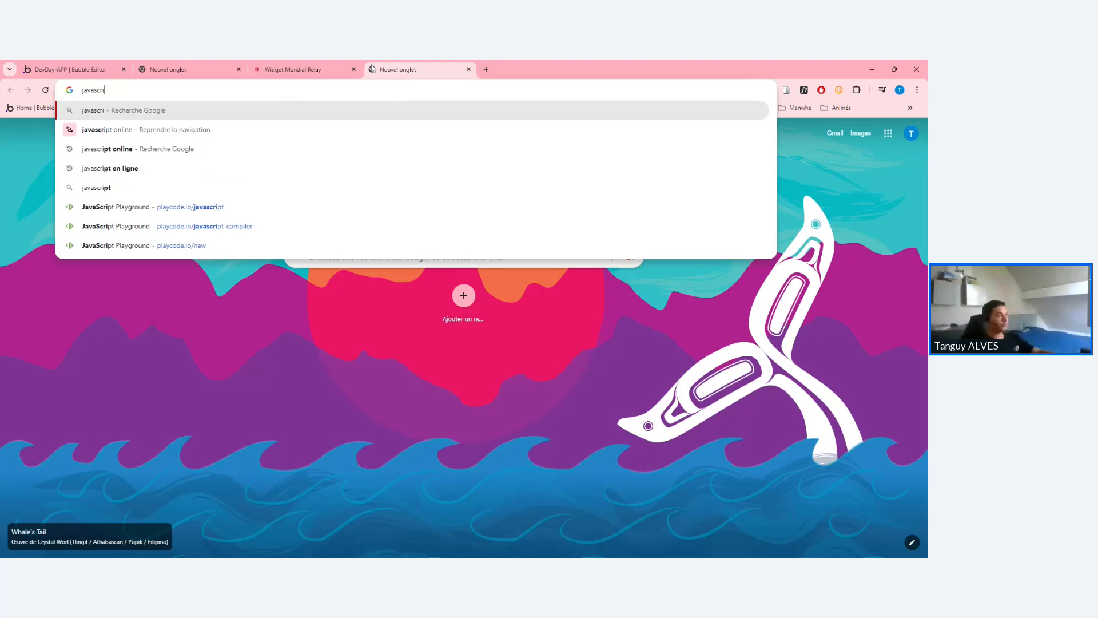
pyautogui.press('Return')
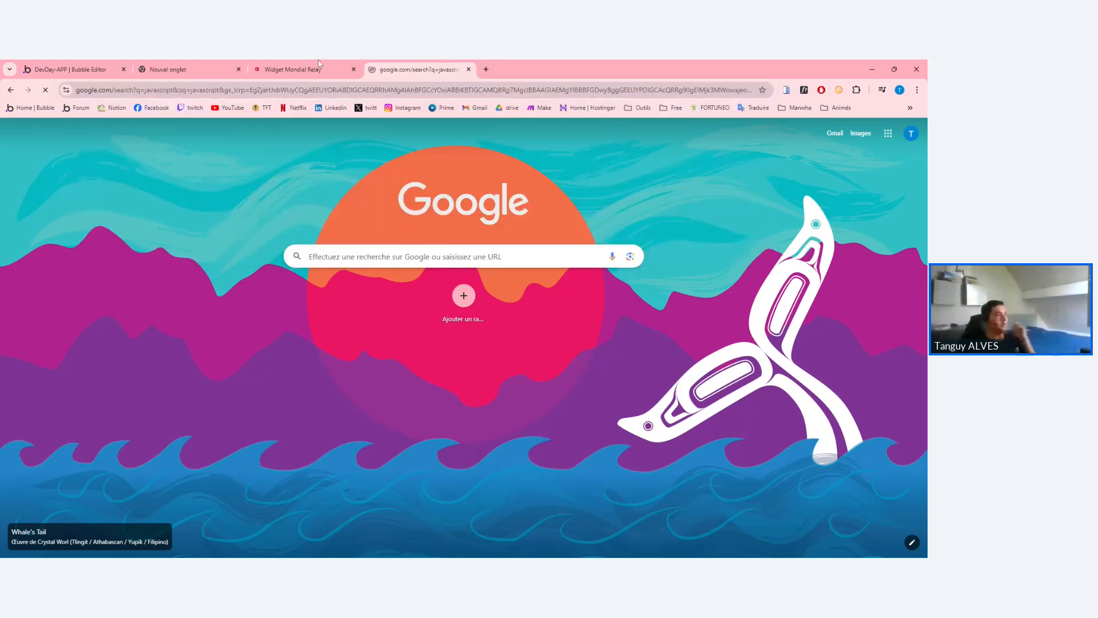
pyautogui.hotkey('ctrl', 'Tab')
pyautogui.hotkey('ctrl', 'a')
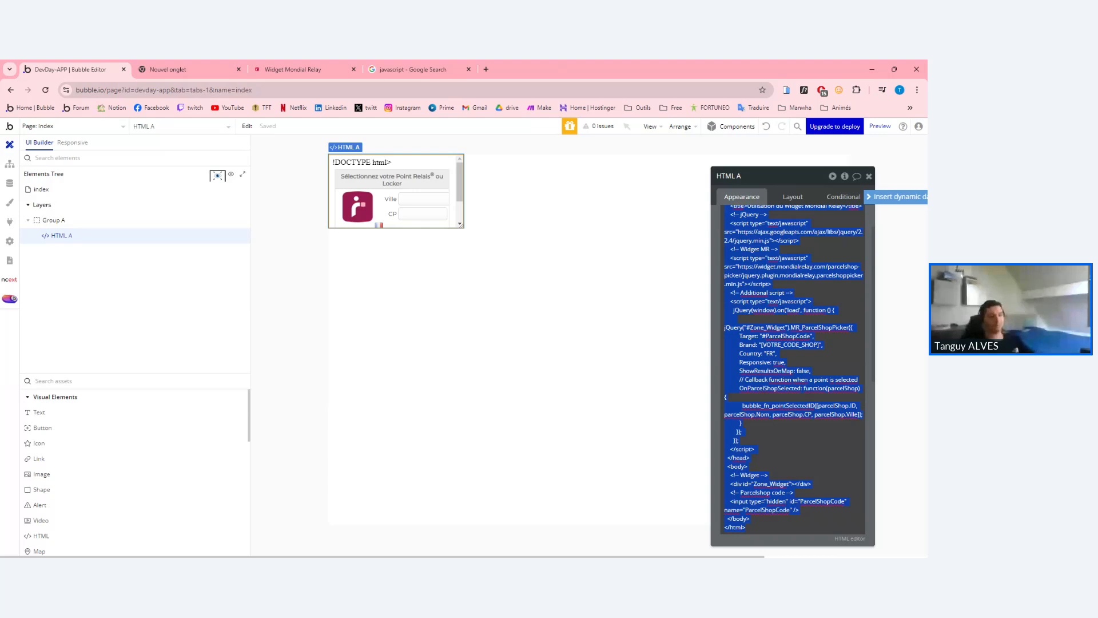
pyautogui.scroll(1, 758, 280)
pyautogui.click(757, 280)
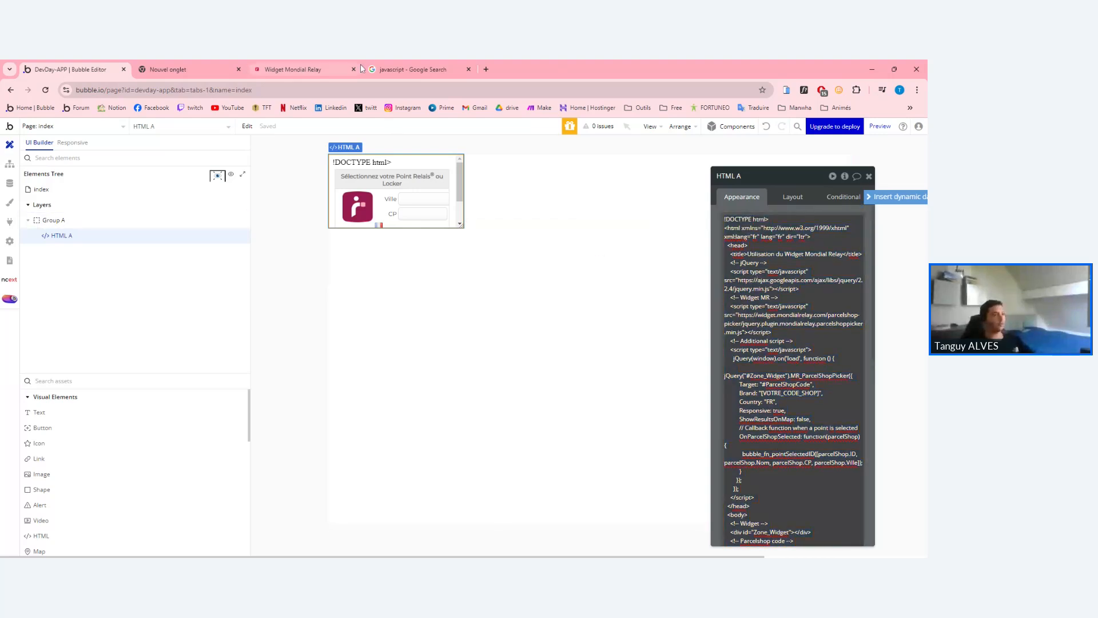
# Refine the search to 'javascript online' and open PlayCode's JavaScript Online Compiler.
pyautogui.click(385, 69)
pyautogui.click(159, 143)
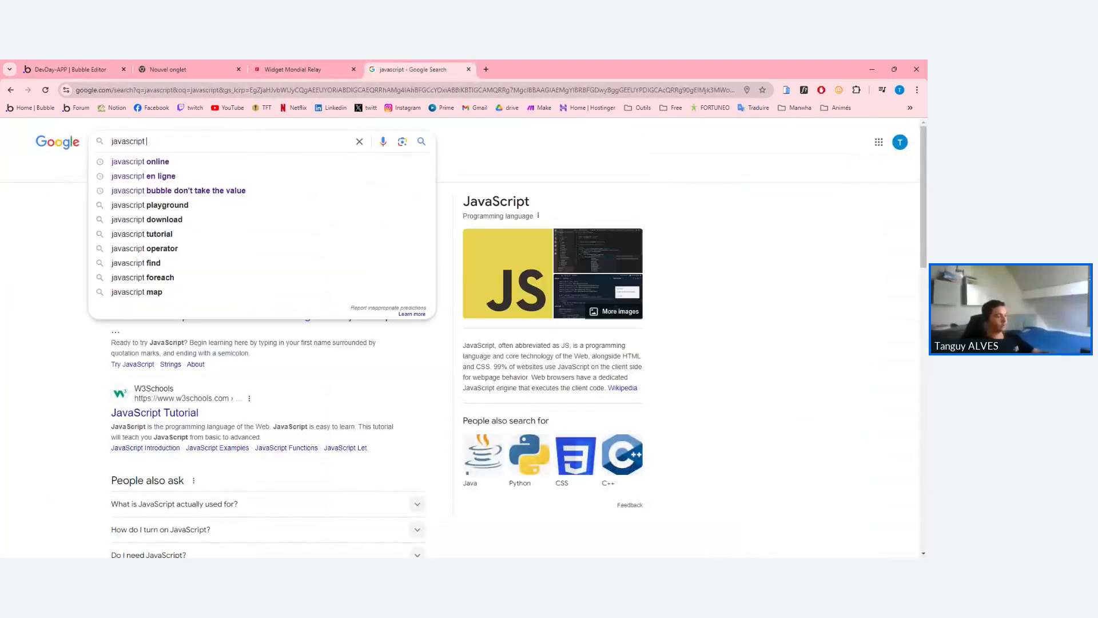
pyautogui.write('online')
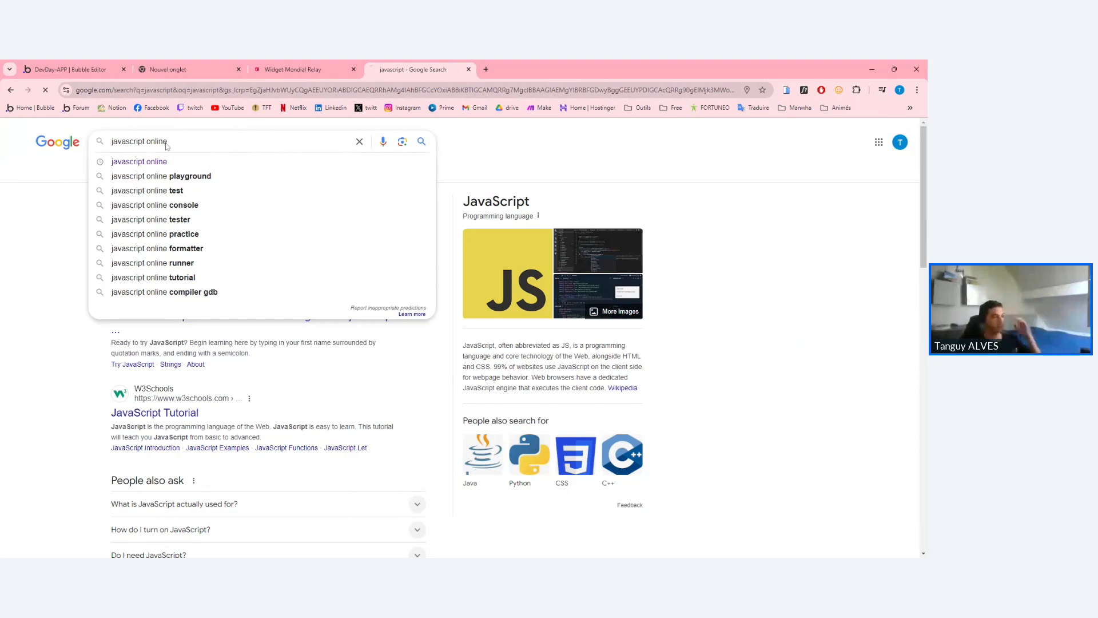
pyautogui.press('Return')
pyautogui.click(165, 248)
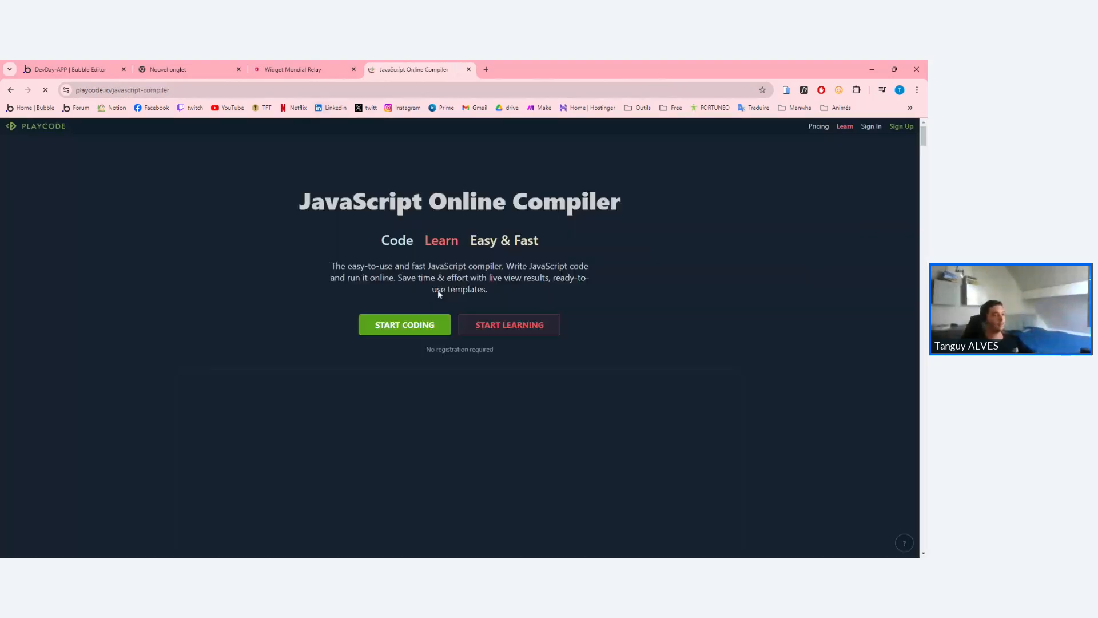
# Replace PlayCode's starter script.js with the pasted Mondial Relay widget code and enlarge the editor.
pyautogui.click(316, 434)
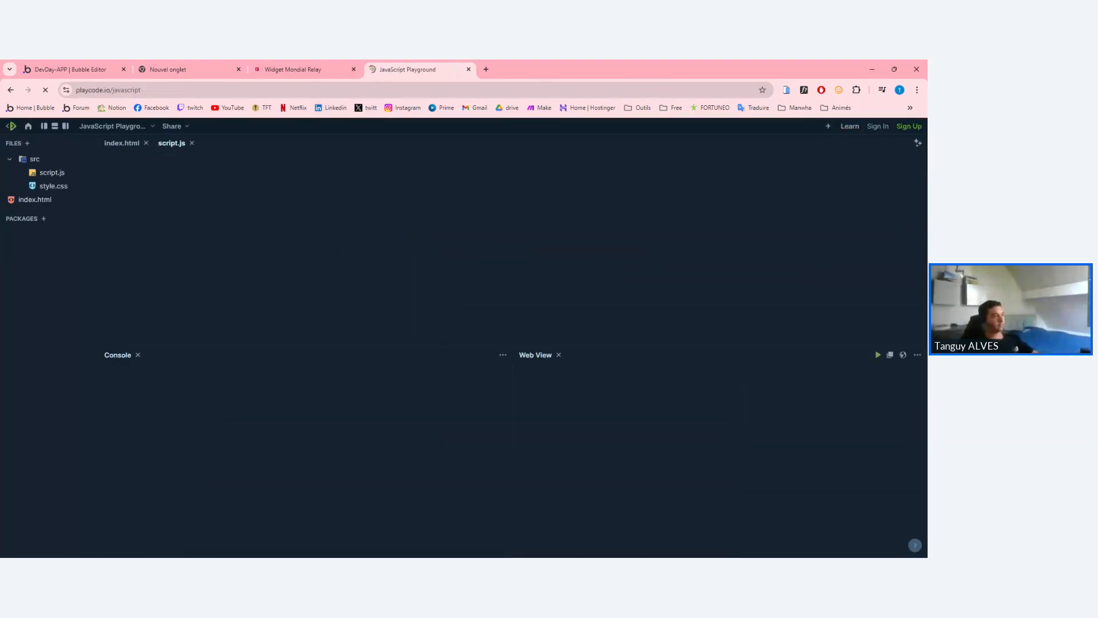
pyautogui.hotkey('ctrl', 'a')
pyautogui.click(124, 171)
pyautogui.write('a')
pyautogui.hotkey('ctrl', 'a')
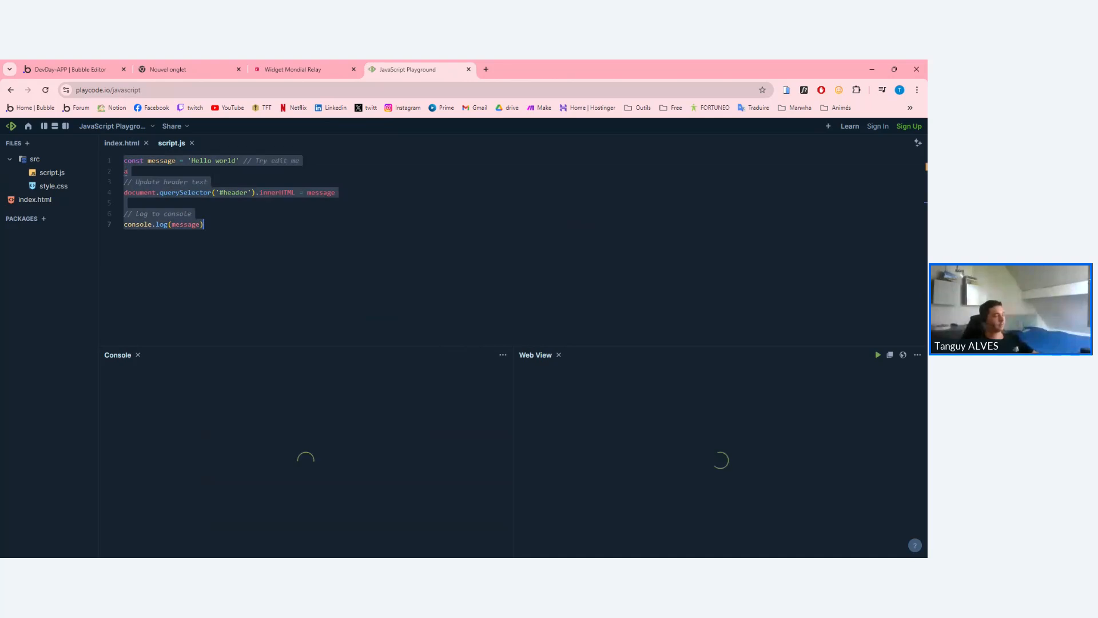
pyautogui.hotkey('ctrl', 'v')
pyautogui.scroll(3, 514, 246)
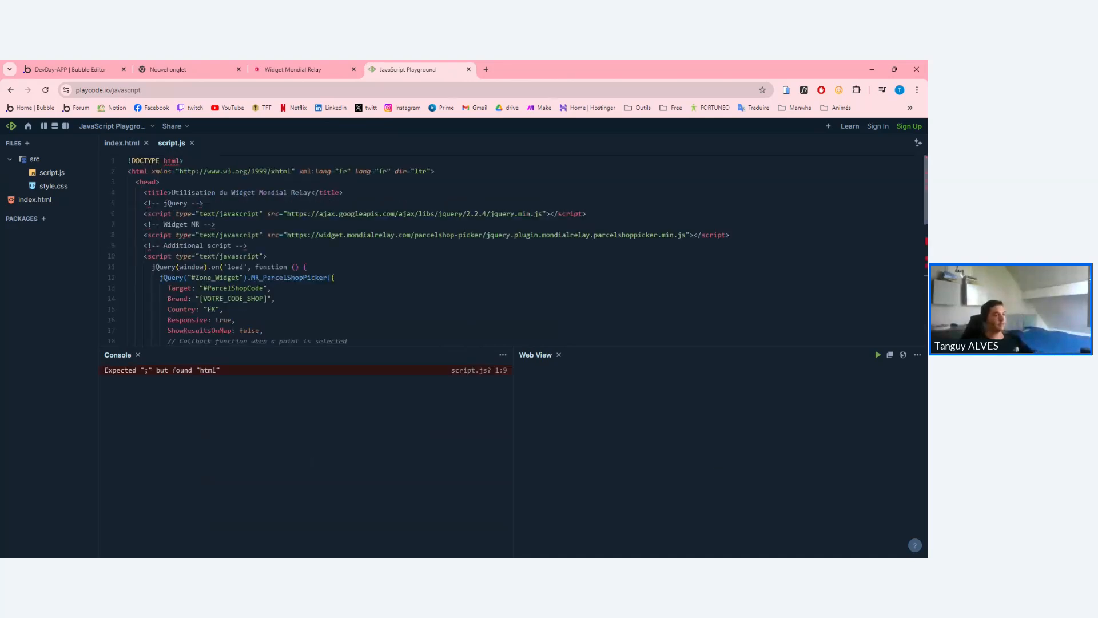
pyautogui.moveTo(502, 346); pyautogui.dragTo(507, 522)
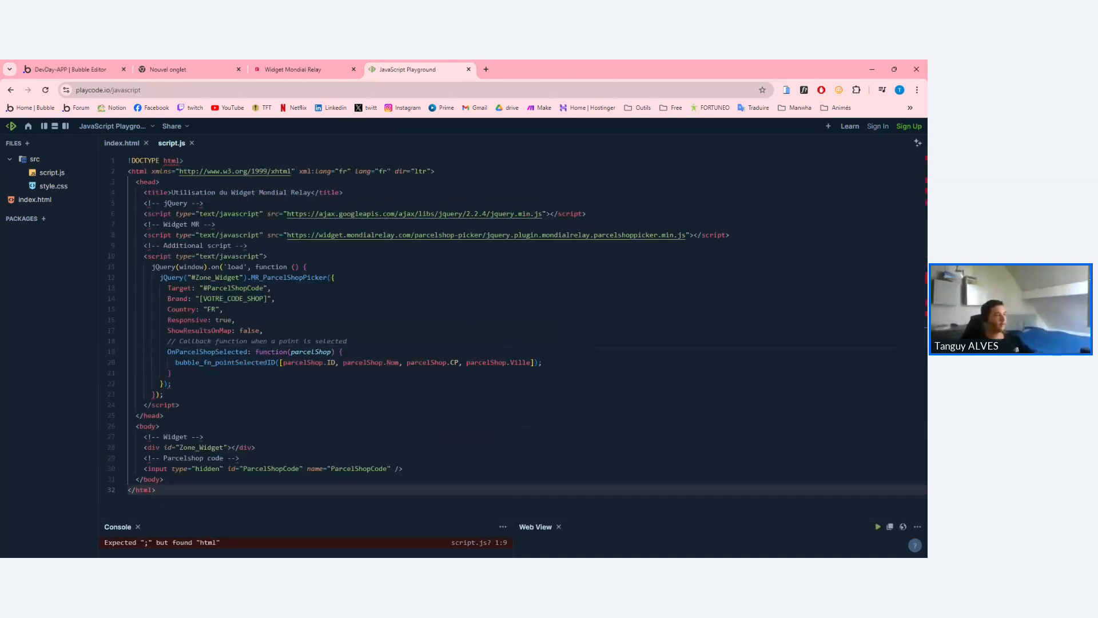
pyautogui.scroll(-2, 507, 355)
pyautogui.scroll(2, 507, 354)
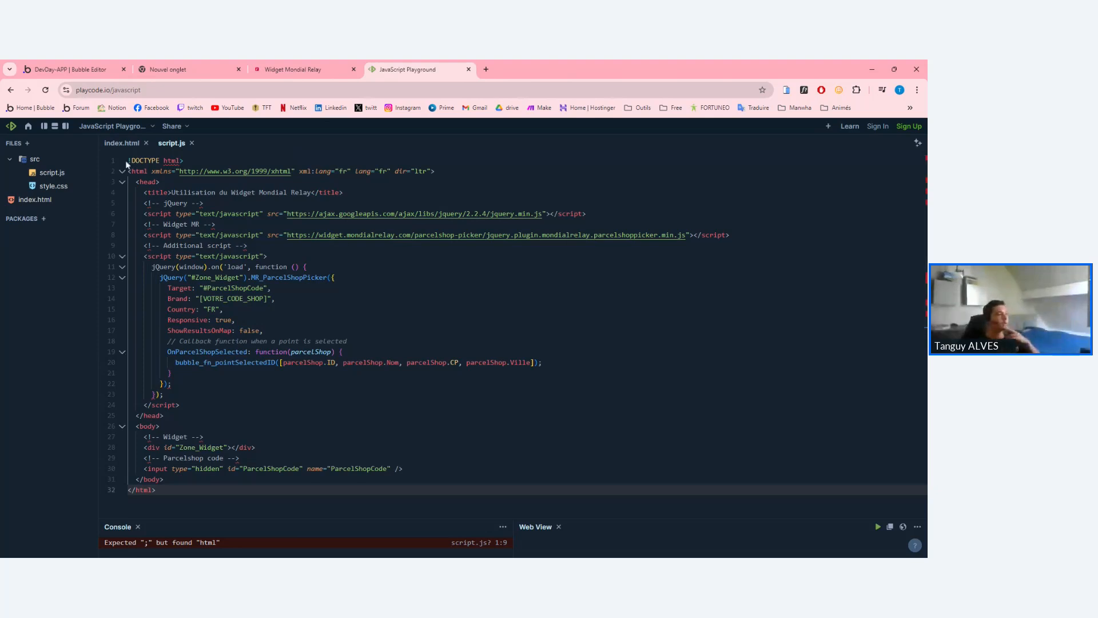
# Review the page head and the library script includes in the pasted code.
pyautogui.moveTo(128, 160); pyautogui.dragTo(269, 256)
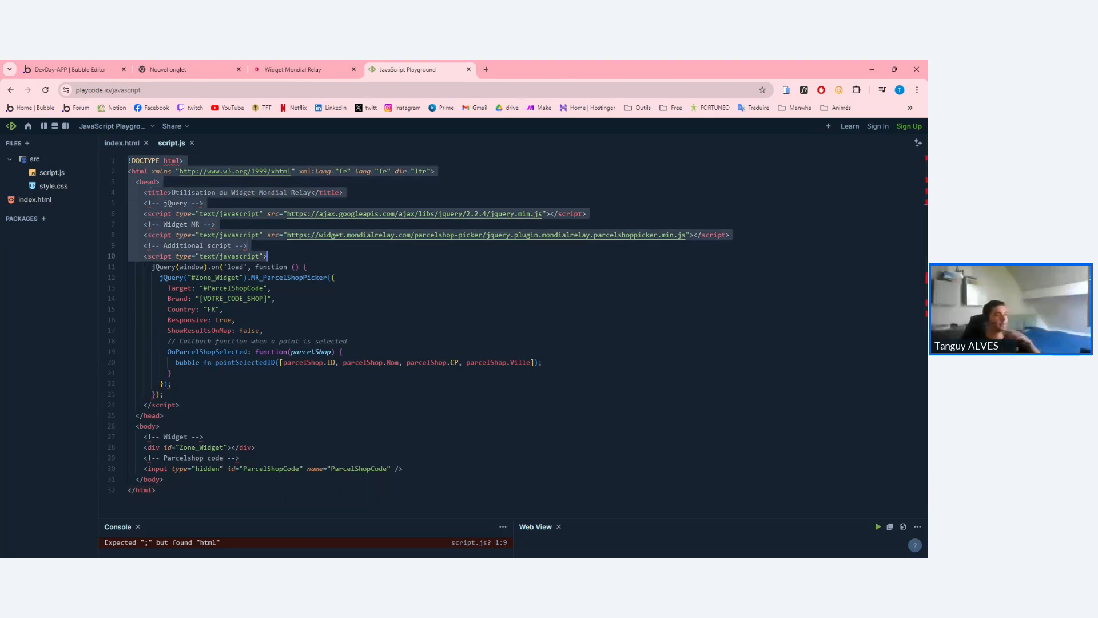
pyautogui.click(268, 256)
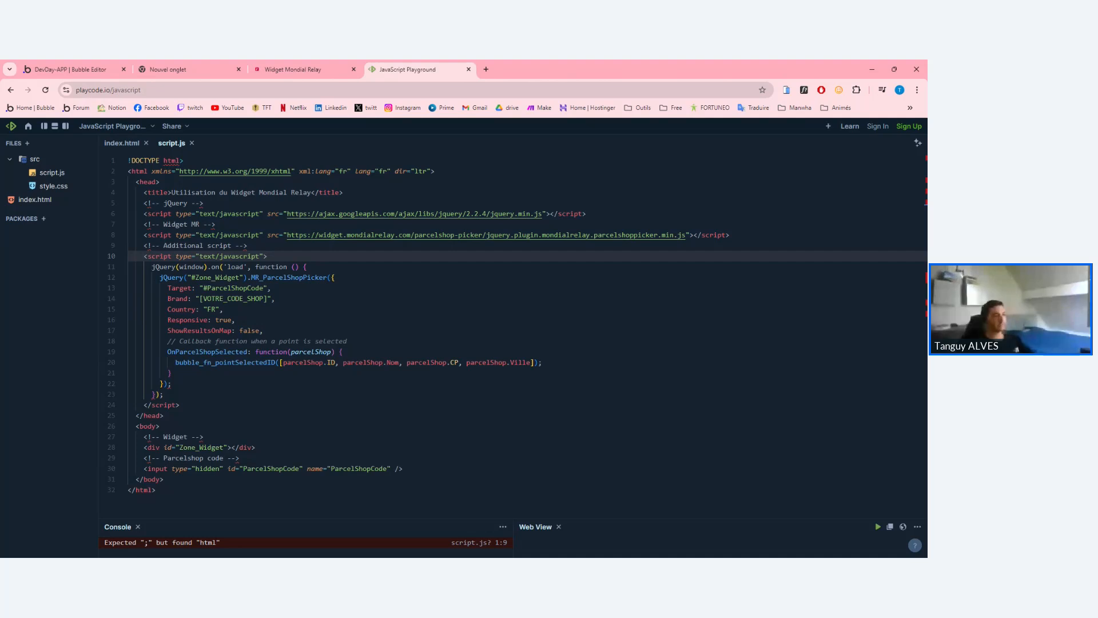
pyautogui.moveTo(268, 256); pyautogui.dragTo(128, 161)
pyautogui.click(223, 235)
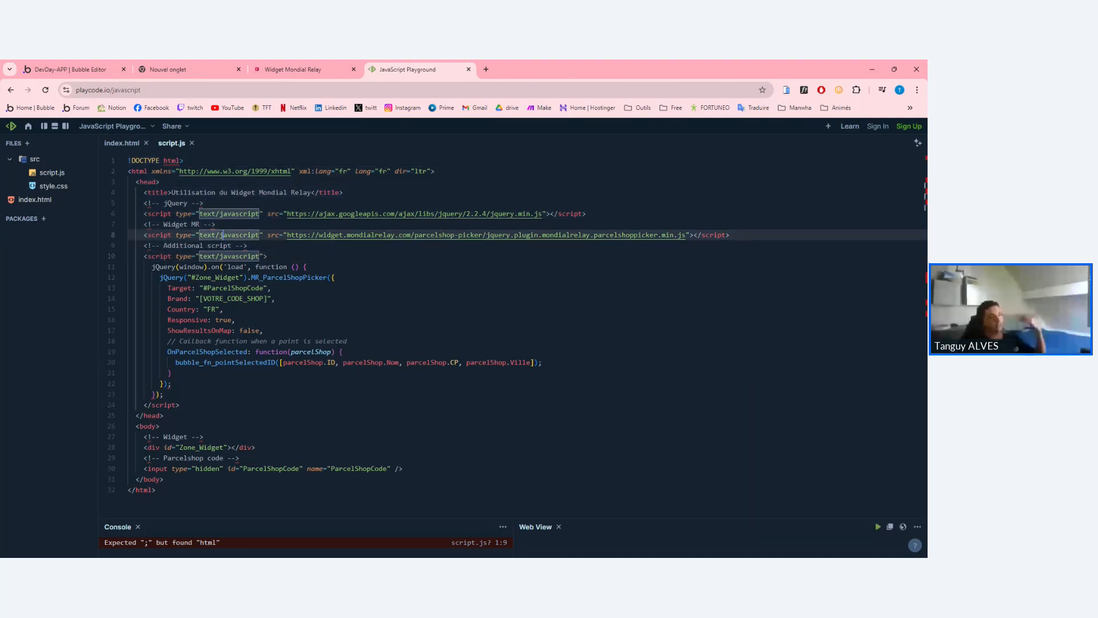
pyautogui.moveTo(248, 246); pyautogui.dragTo(188, 192)
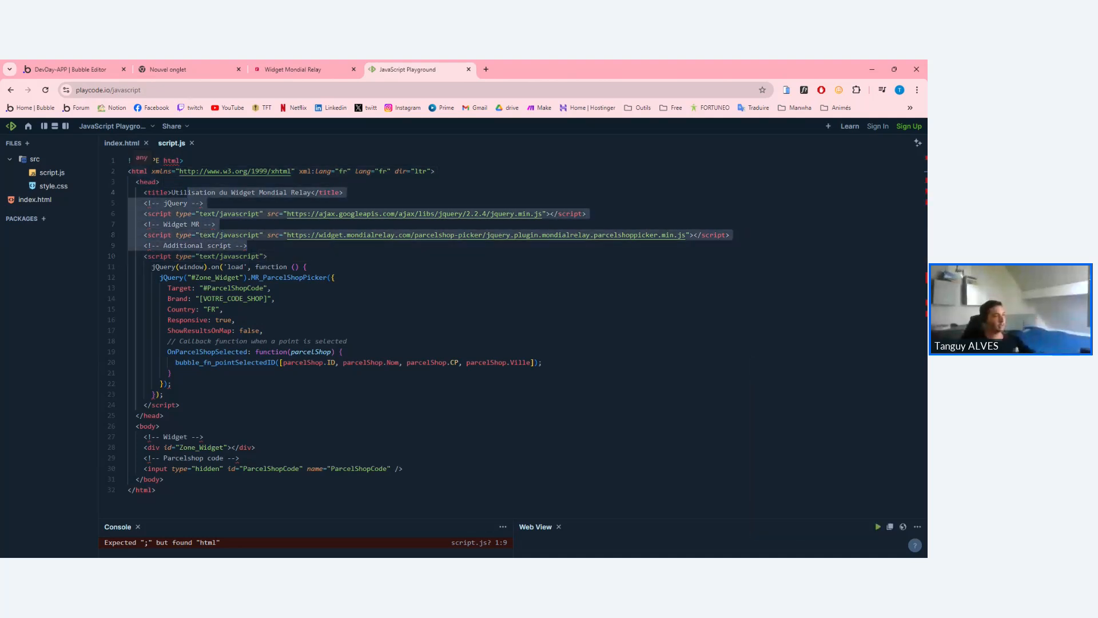
pyautogui.click(247, 246)
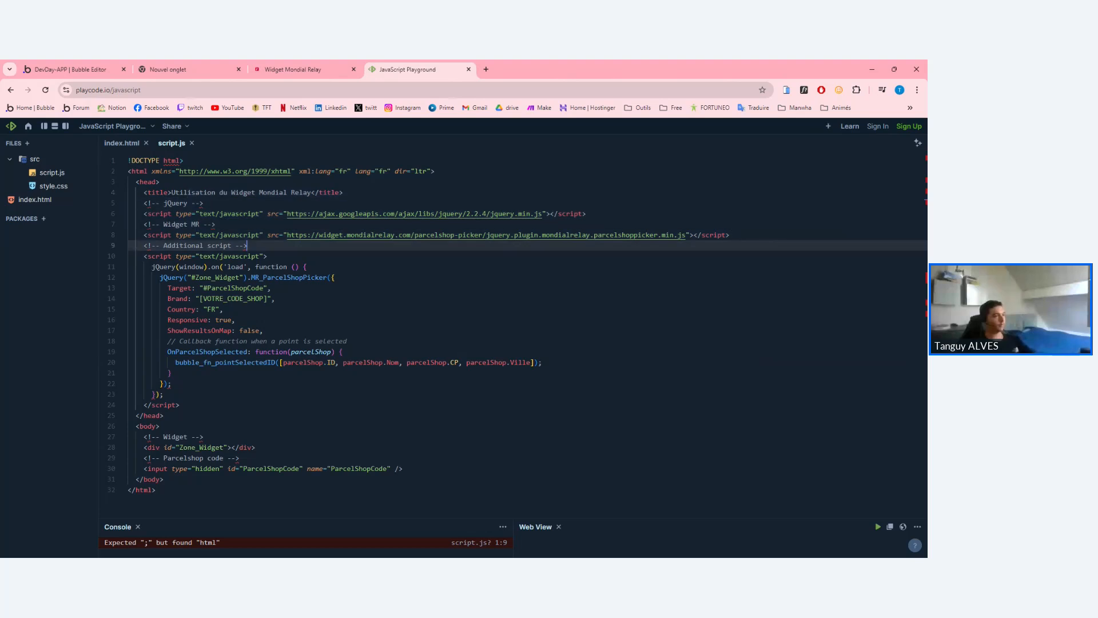
# Review the window load handler and the MR_ParcelShopPicker call on line 12.
pyautogui.moveTo(152, 266); pyautogui.dragTo(164, 394)
pyautogui.click(164, 394)
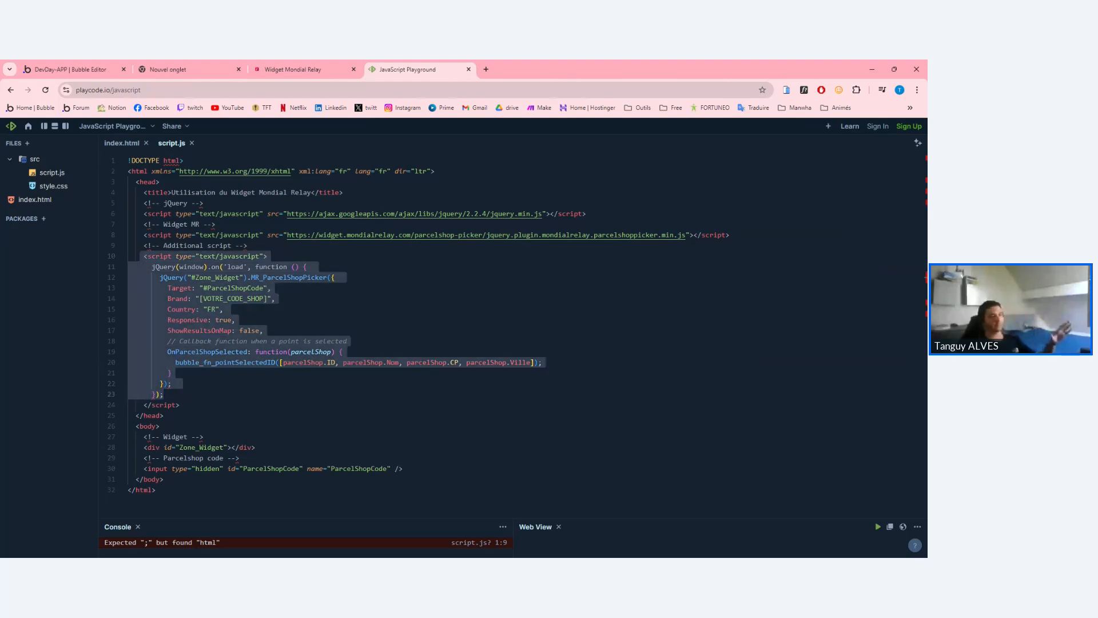
pyautogui.click(163, 394)
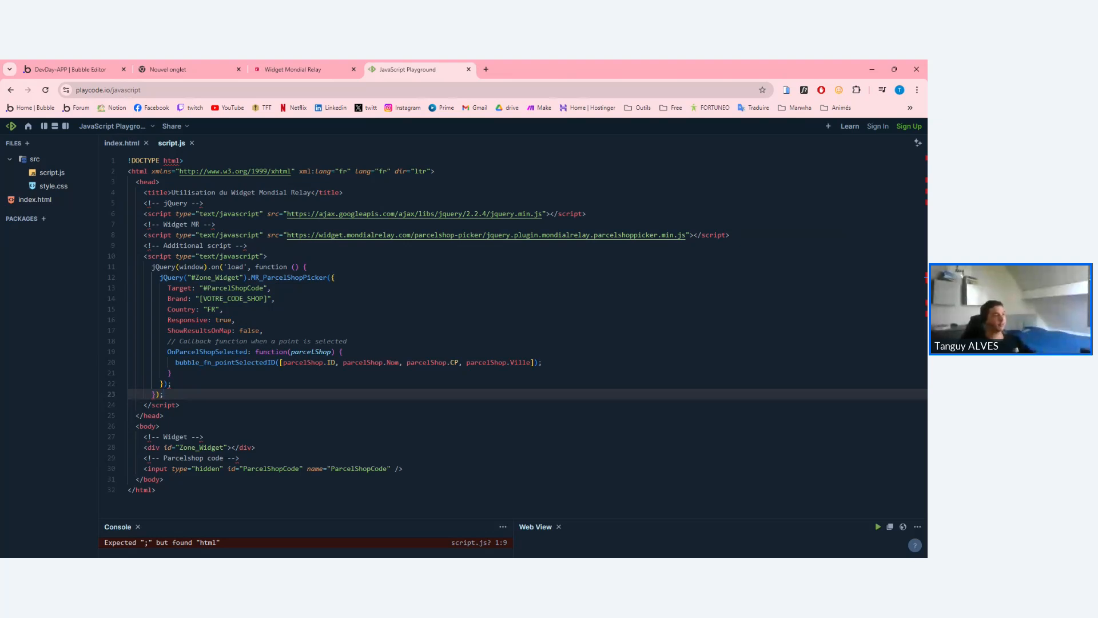
pyautogui.moveTo(151, 266); pyautogui.dragTo(163, 395)
pyautogui.click(163, 394)
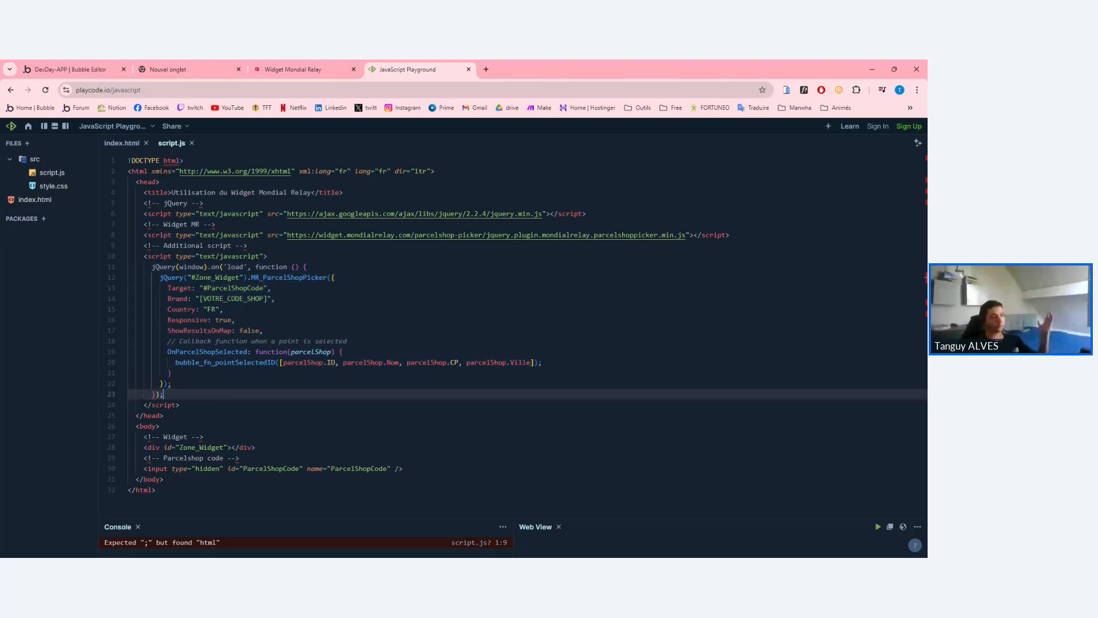
pyautogui.moveTo(160, 278); pyautogui.dragTo(272, 288)
pyautogui.doubleClick(289, 278)
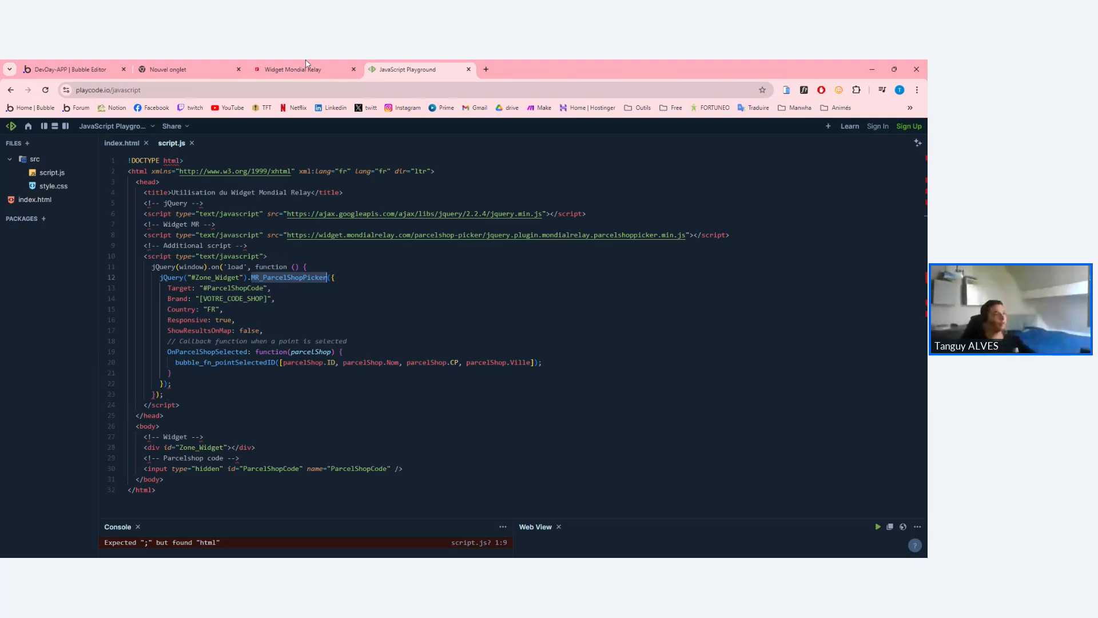
pyautogui.click(292, 69)
pyautogui.click(130, 339)
pyautogui.click(126, 412)
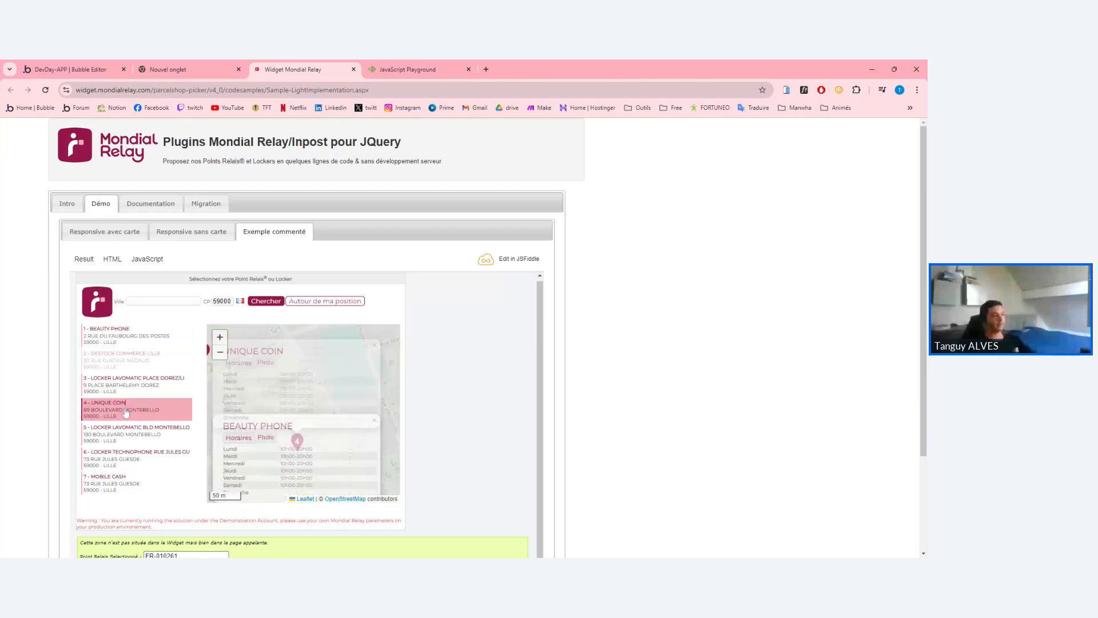
pyautogui.click(128, 433)
pyautogui.click(128, 454)
pyautogui.click(126, 410)
pyautogui.click(122, 433)
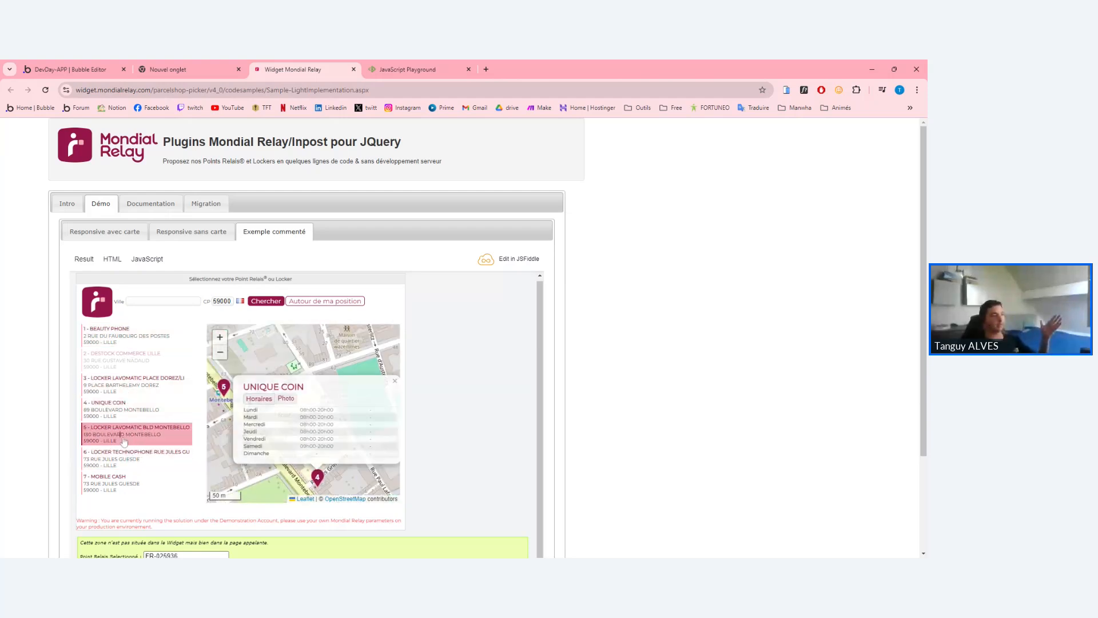
pyautogui.click(125, 405)
pyautogui.click(128, 386)
pyautogui.click(408, 69)
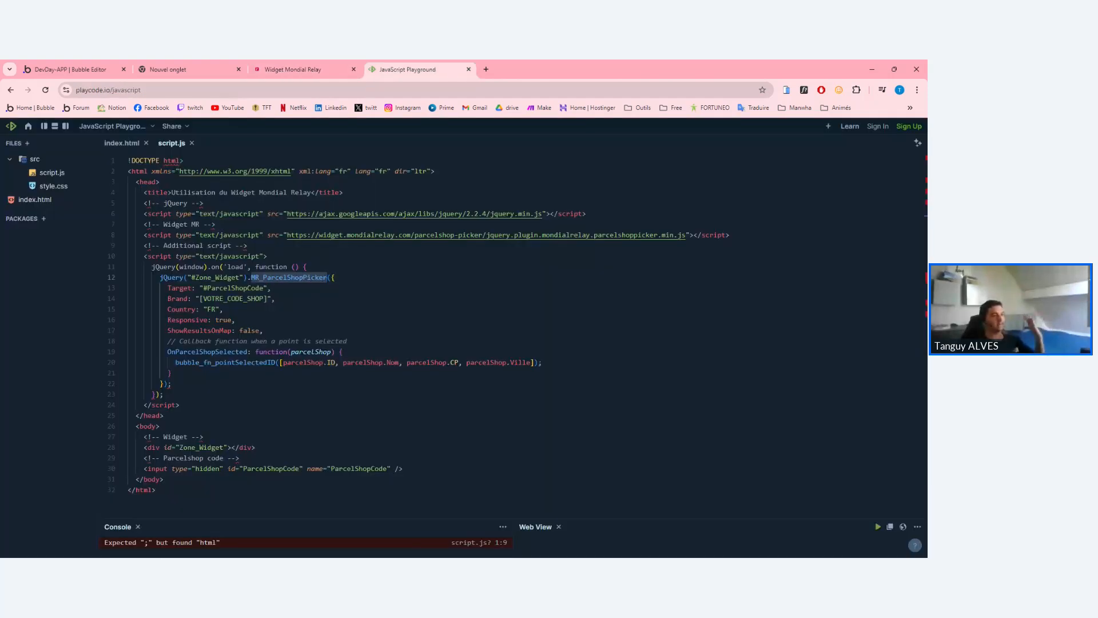
pyautogui.moveTo(160, 278); pyautogui.dragTo(165, 394)
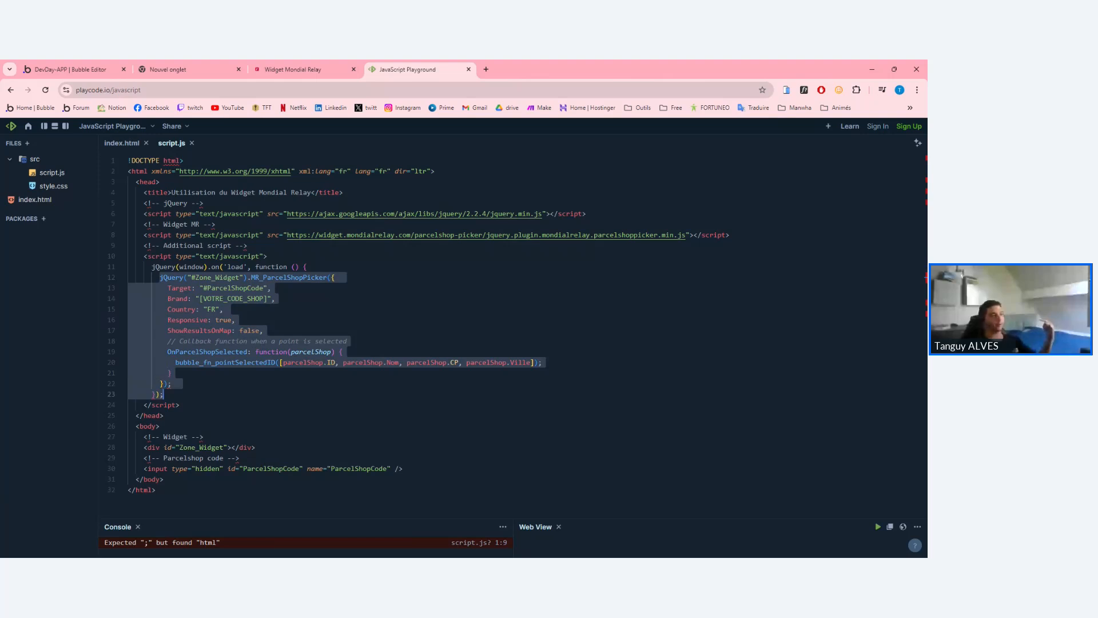
pyautogui.click(181, 383)
pyautogui.doubleClick(179, 288)
pyautogui.moveTo(204, 288); pyautogui.dragTo(224, 289)
pyautogui.moveTo(263, 288); pyautogui.dragTo(203, 288)
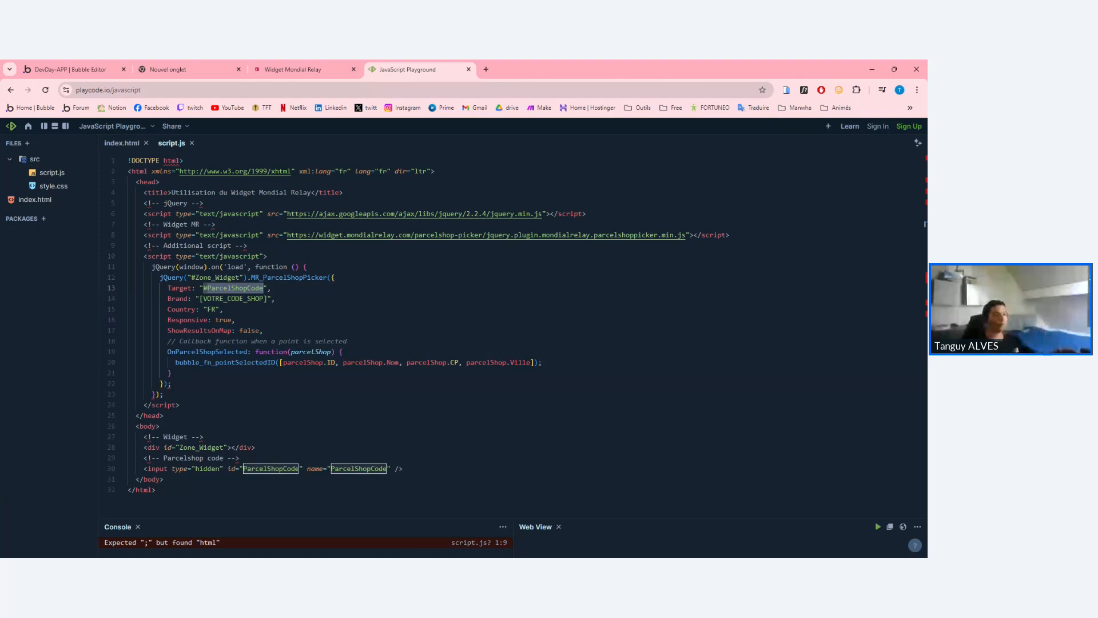
pyautogui.moveTo(199, 299); pyautogui.dragTo(266, 298)
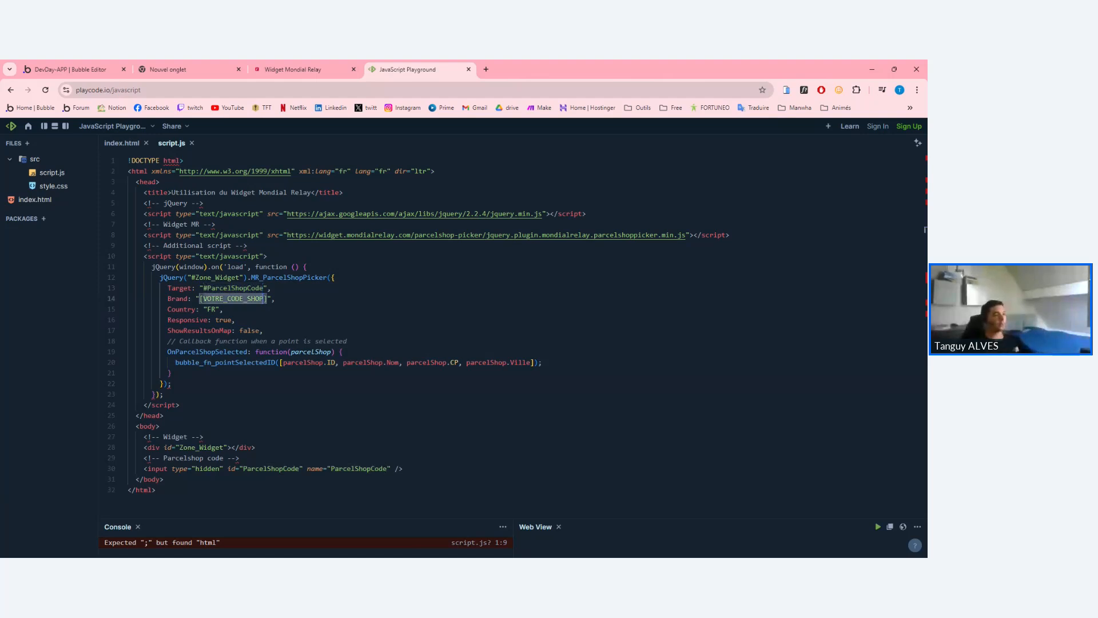
pyautogui.click(207, 299)
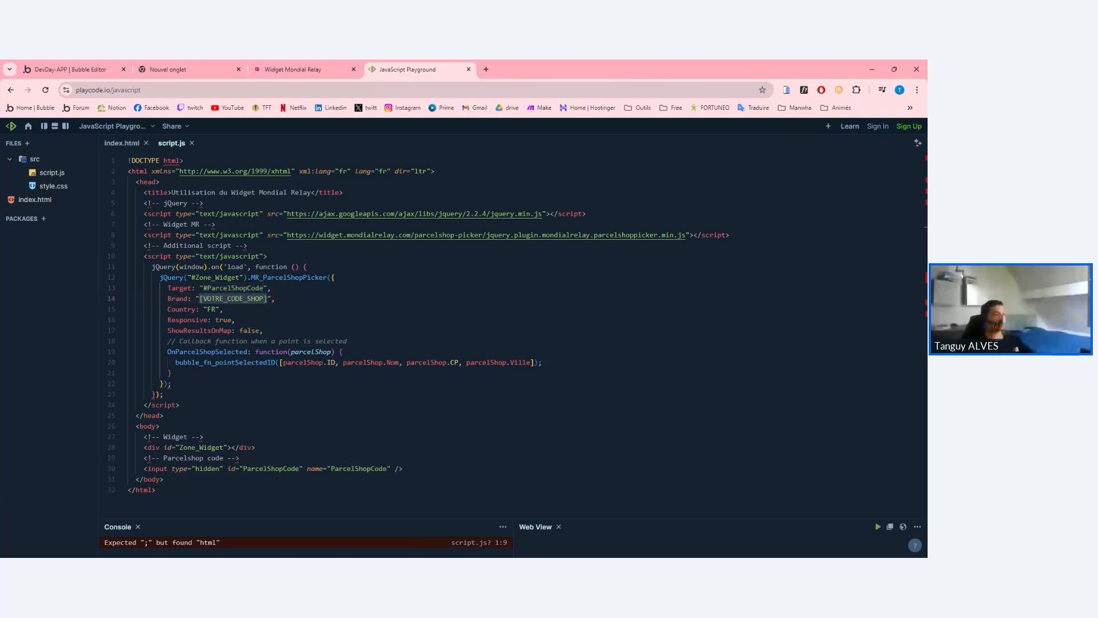
pyautogui.doubleClick(178, 299)
pyautogui.doubleClick(232, 299)
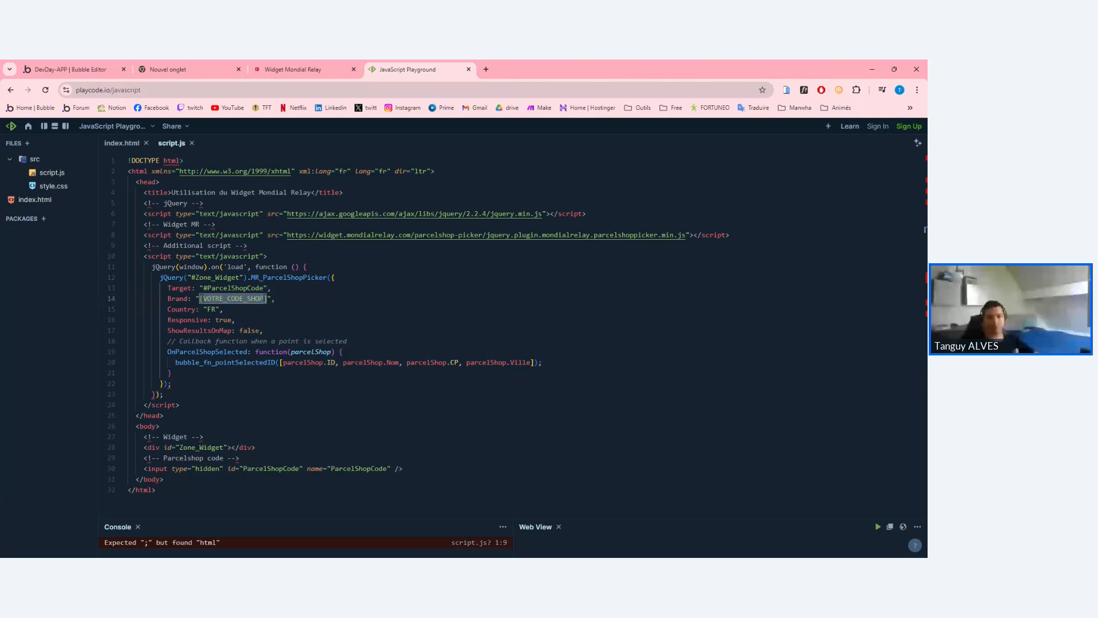
# Replace the VOTRE_CODE_SHOP brand placeholder with BDTEST.
pyautogui.click(267, 299)
pyautogui.moveTo(267, 299); pyautogui.dragTo(203, 298)
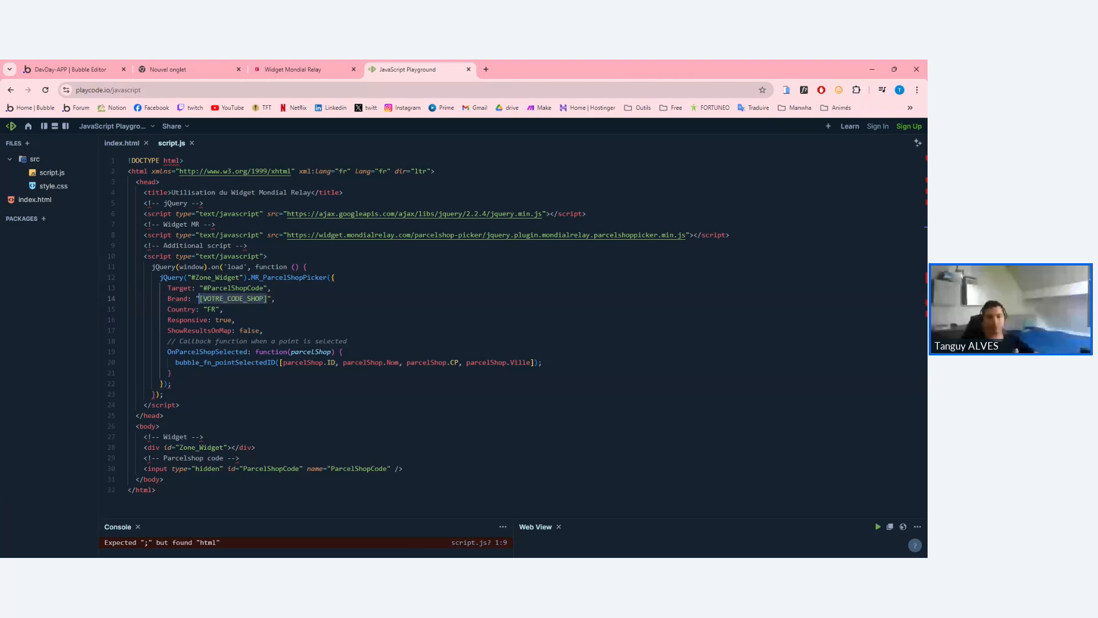
pyautogui.write('BDTEST')
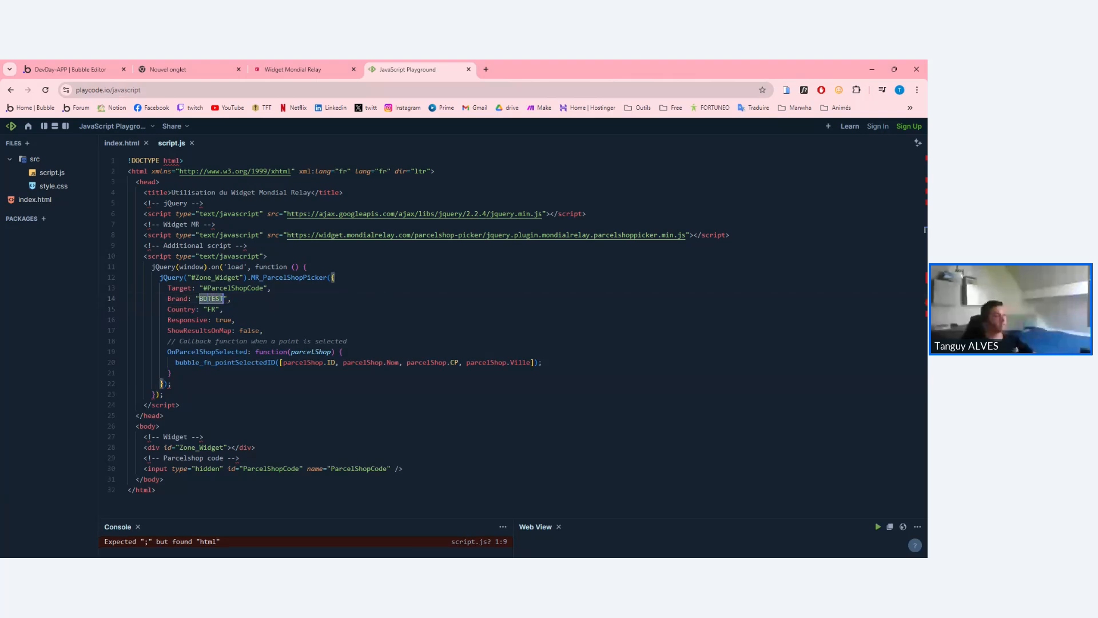
pyautogui.click(235, 320)
pyautogui.scroll(-1, 518, 324)
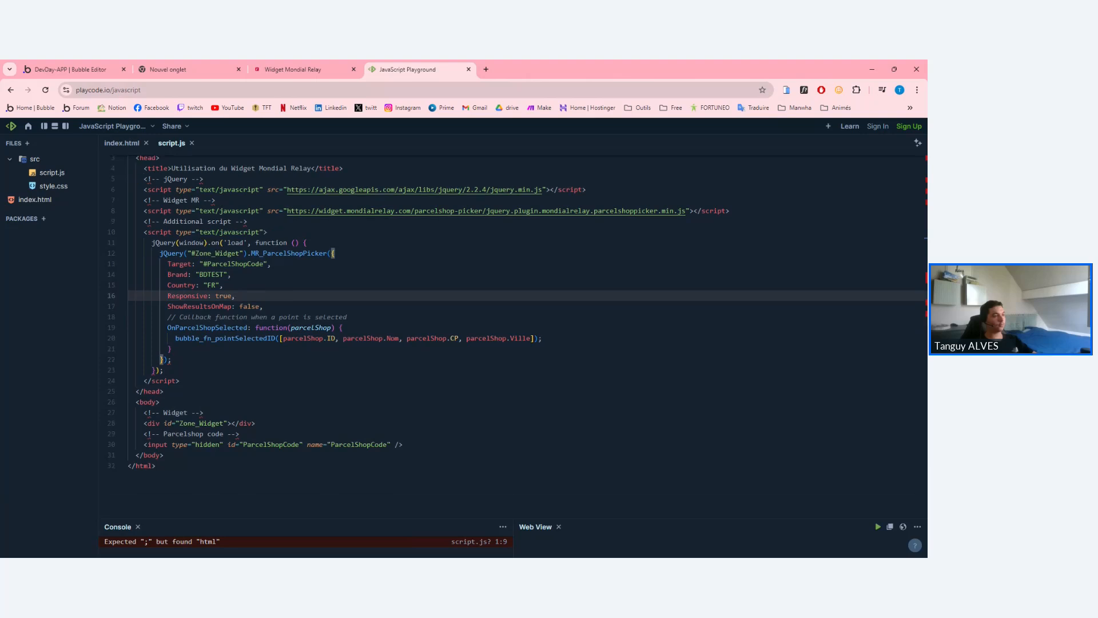
pyautogui.scroll(1, 518, 324)
pyautogui.doubleClick(212, 298)
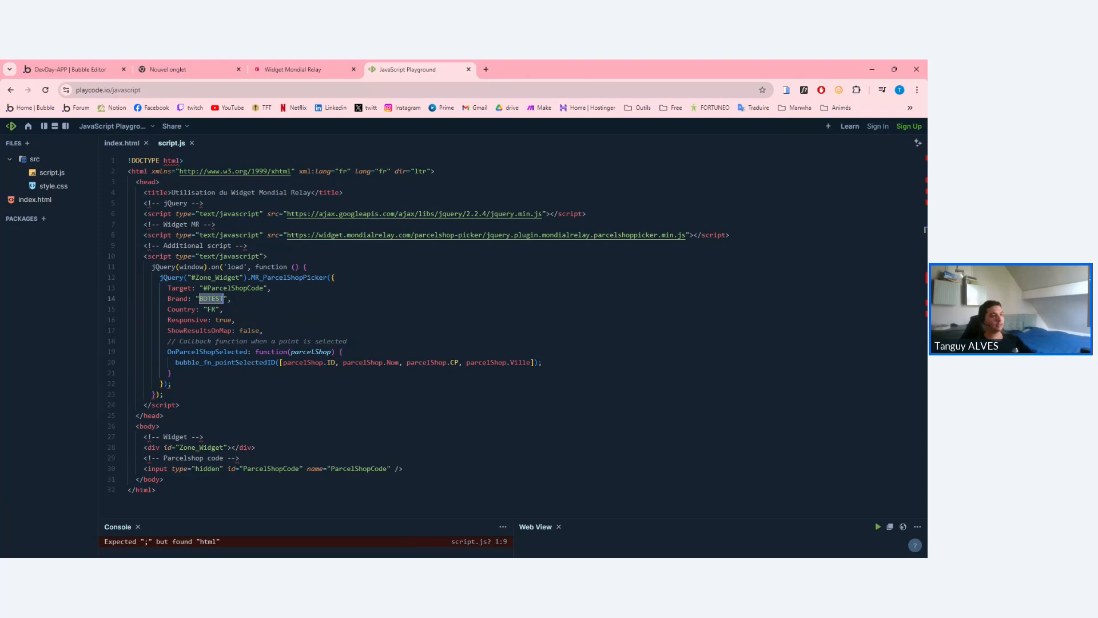
# Check the Responsive option and set ShowResultsOnMap to false on line 17.
pyautogui.moveTo(157, 491); pyautogui.dragTo(179, 341)
pyautogui.click(182, 341)
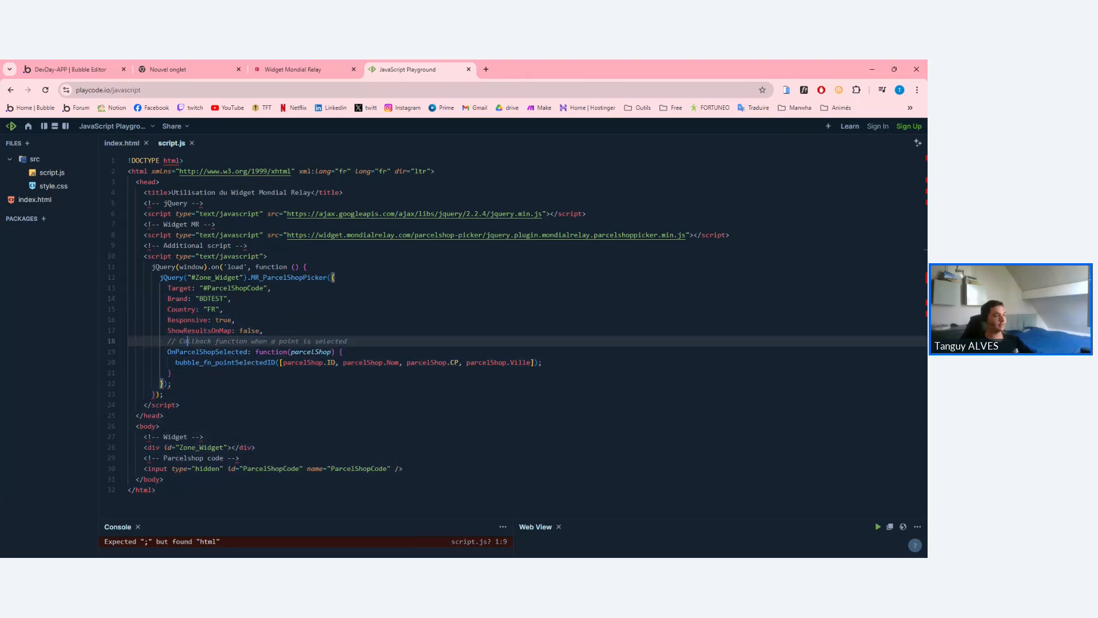
pyautogui.click(175, 320)
pyautogui.doubleClick(175, 320)
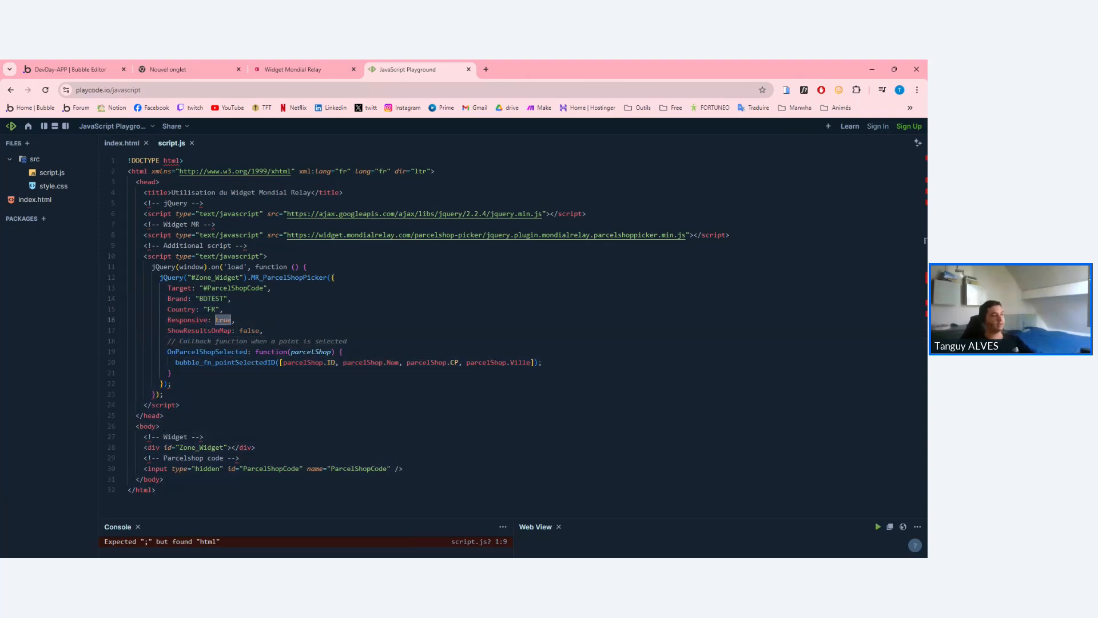
pyautogui.doubleClick(223, 320)
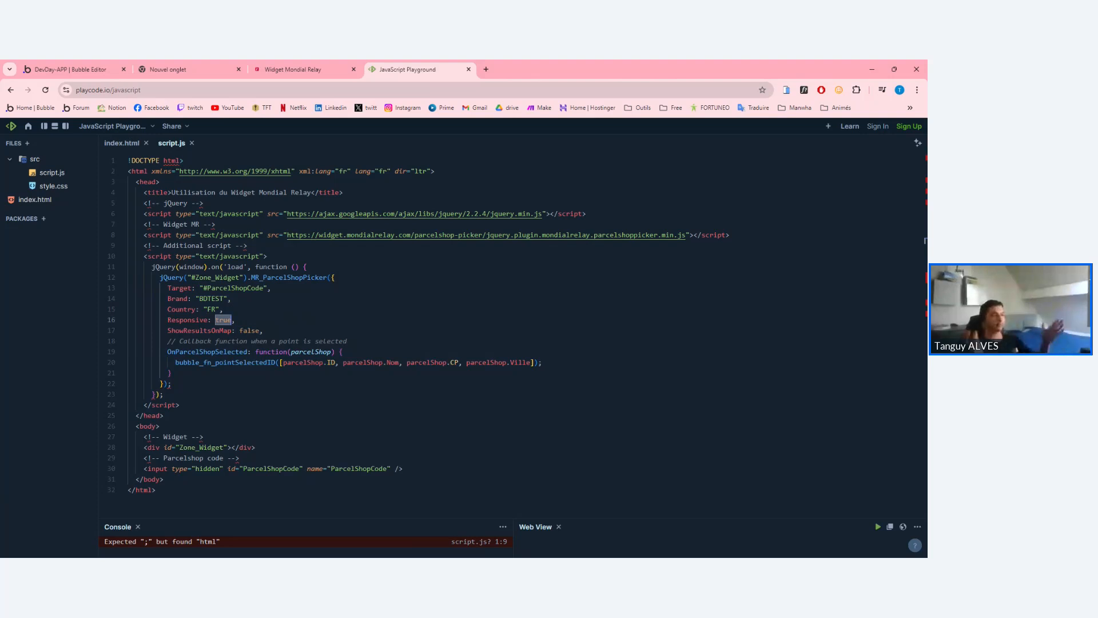
pyautogui.tripleClick(200, 331)
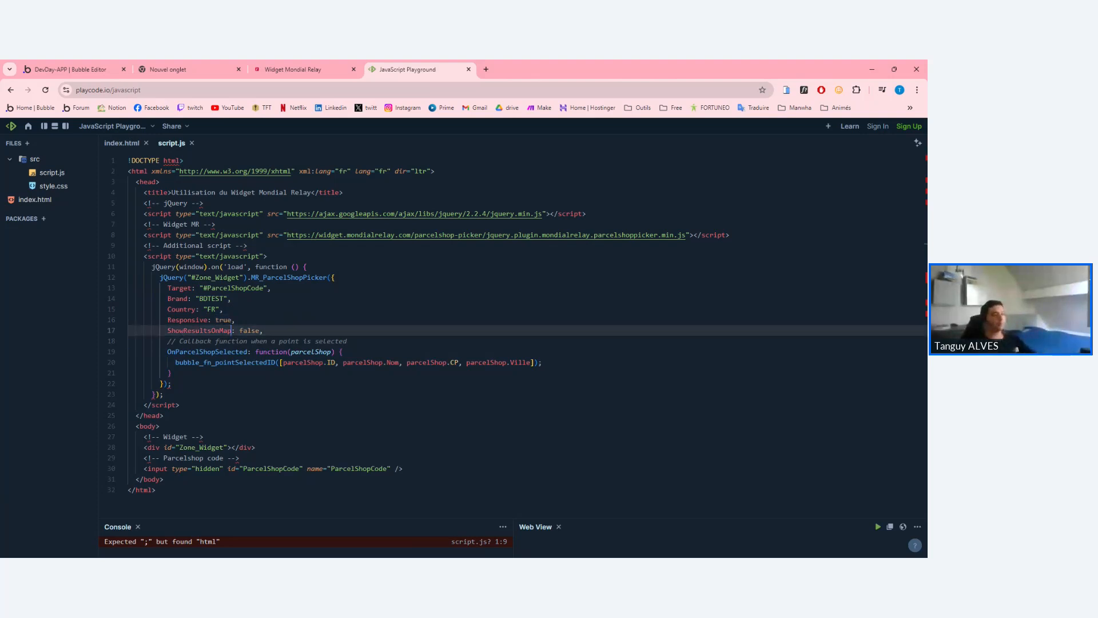
pyautogui.doubleClick(199, 331)
pyautogui.doubleClick(250, 331)
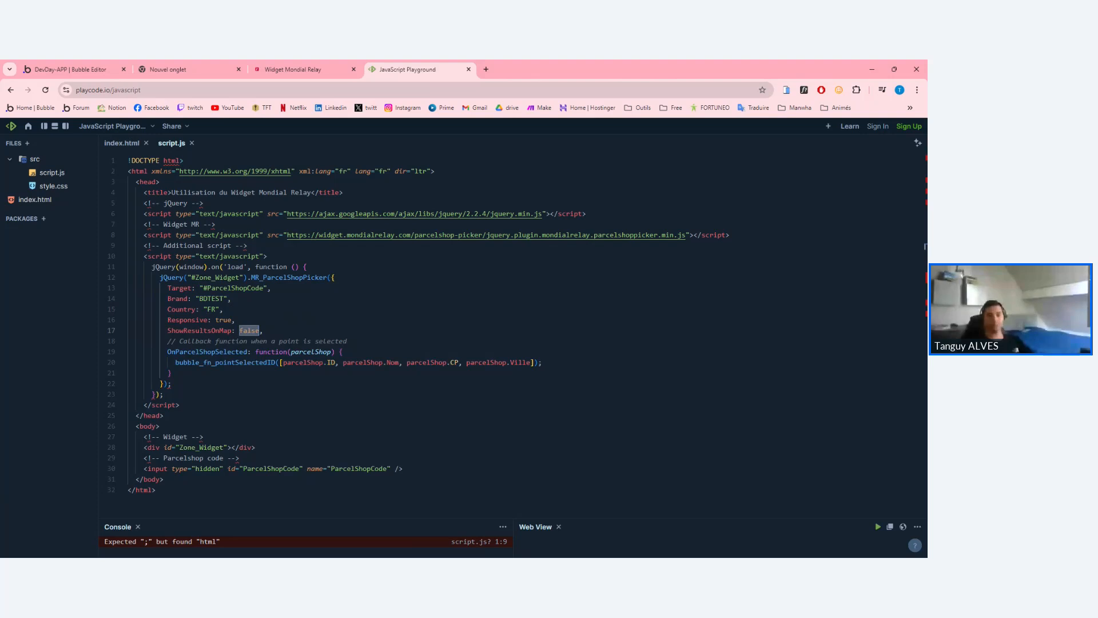
# On the Mondial Relay demo page, pick the BEAUTY PHONE and Lavomatic locker relay points.
pyautogui.click(289, 70)
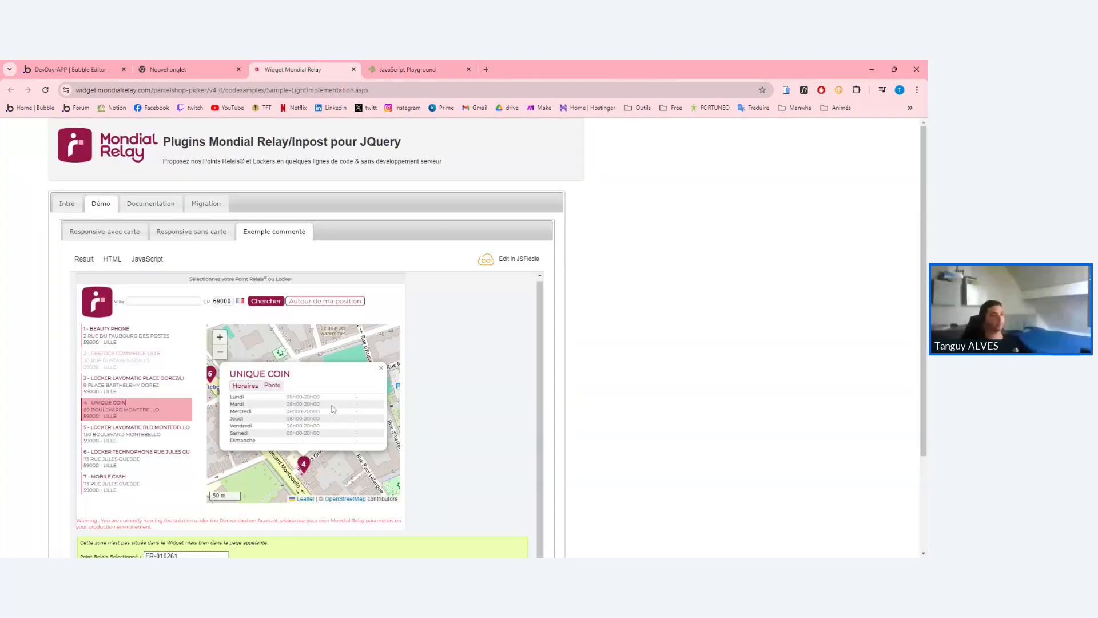
pyautogui.click(381, 368)
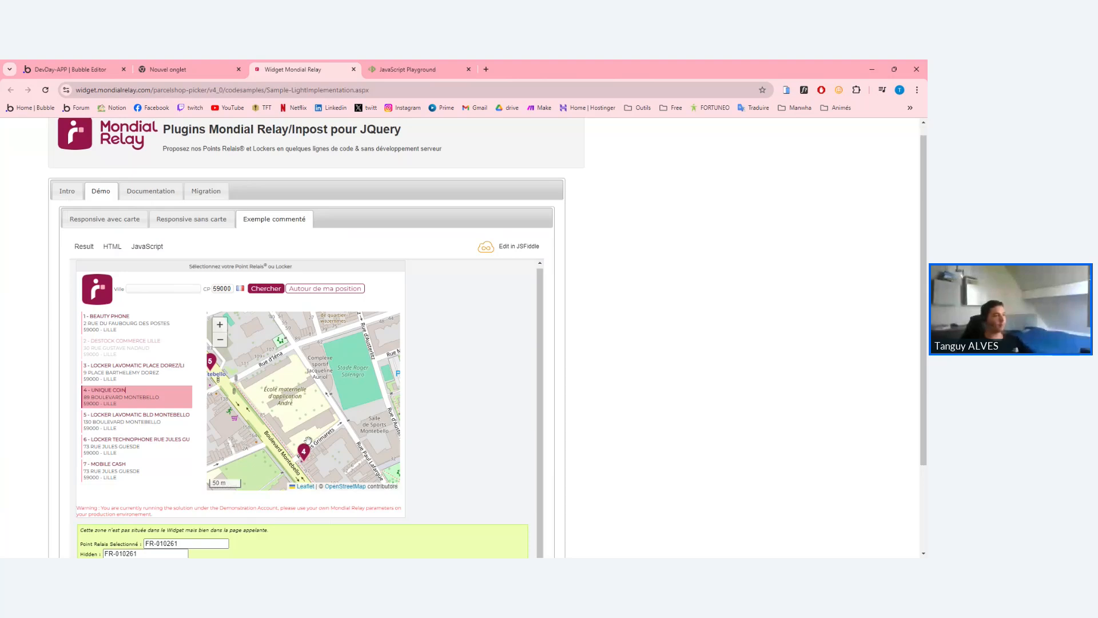
pyautogui.scroll(-2, 312, 442)
pyautogui.scroll(2, 312, 443)
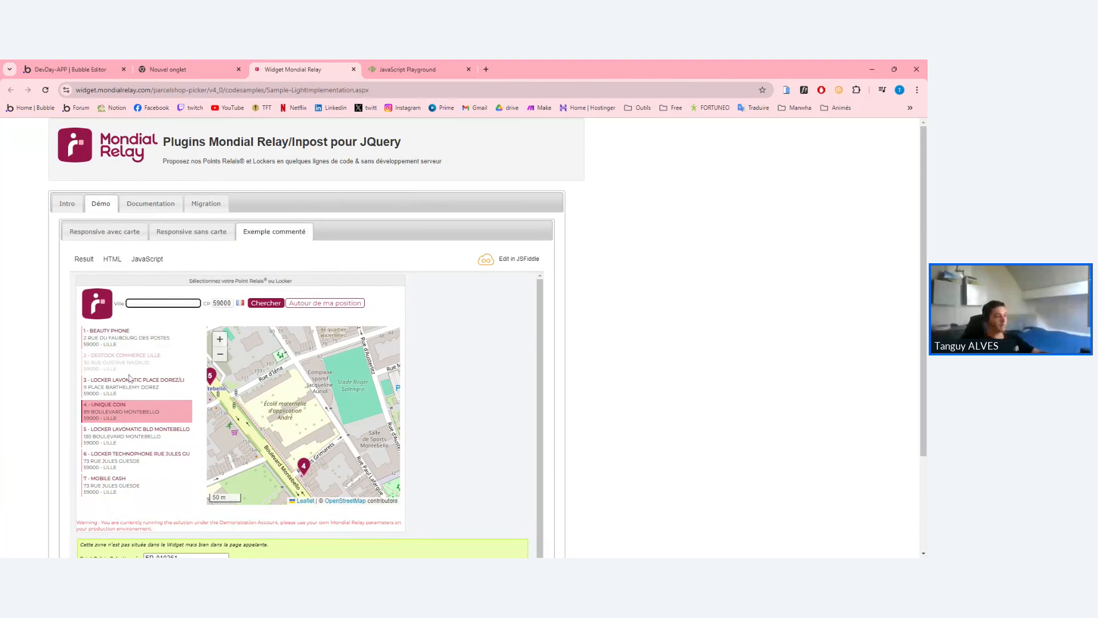
pyautogui.click(136, 339)
pyautogui.click(137, 386)
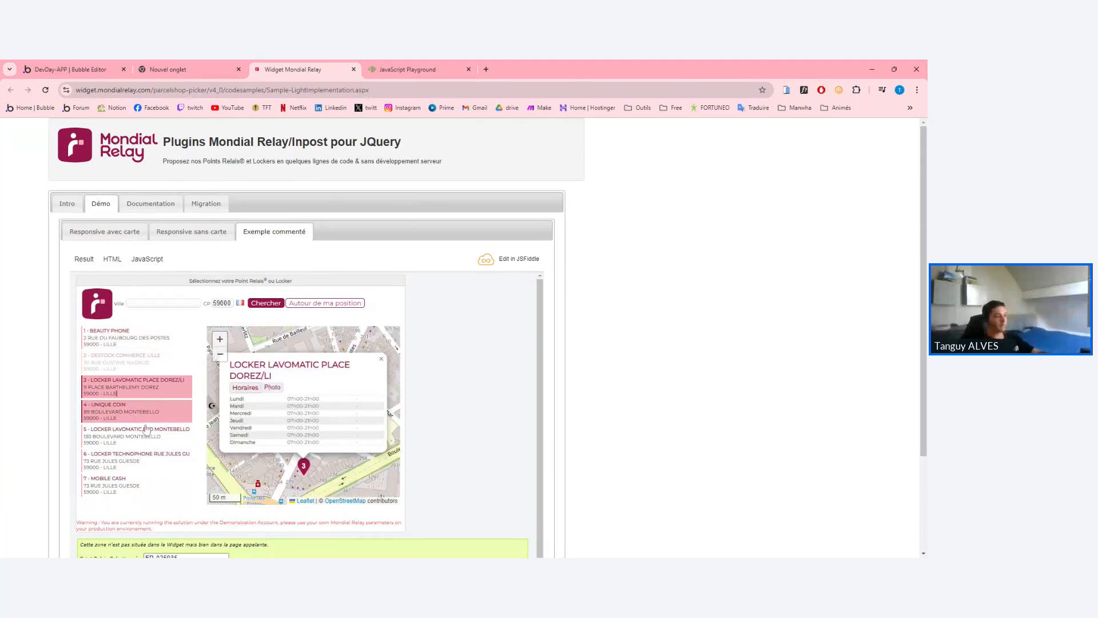
# Return to the picker code in the PlayCode editor.
pyautogui.click(373, 64)
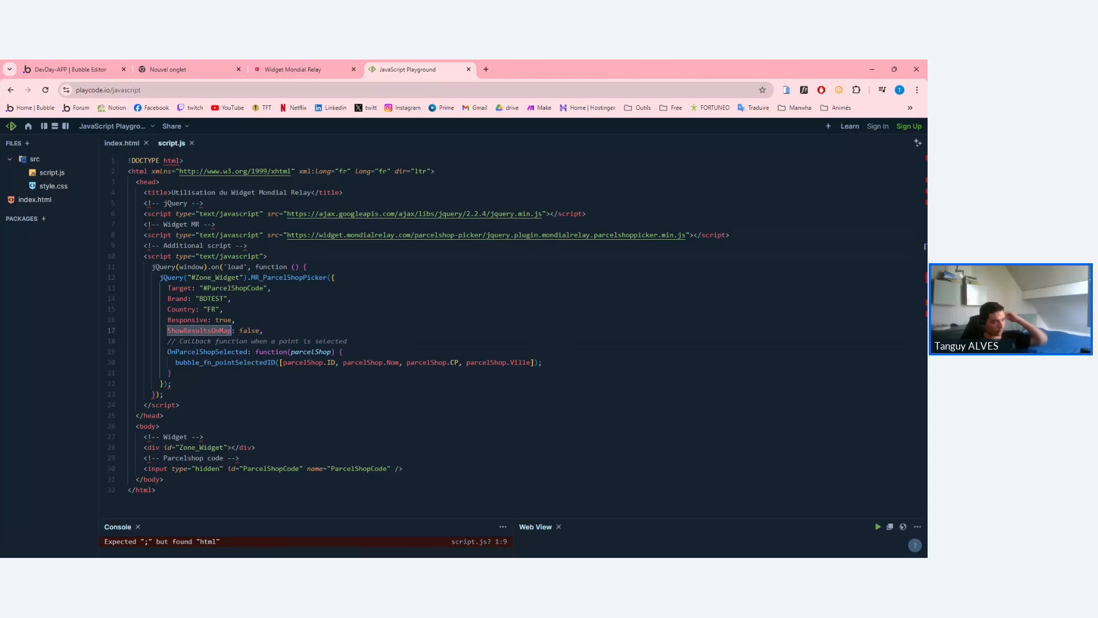
pyautogui.click(264, 331)
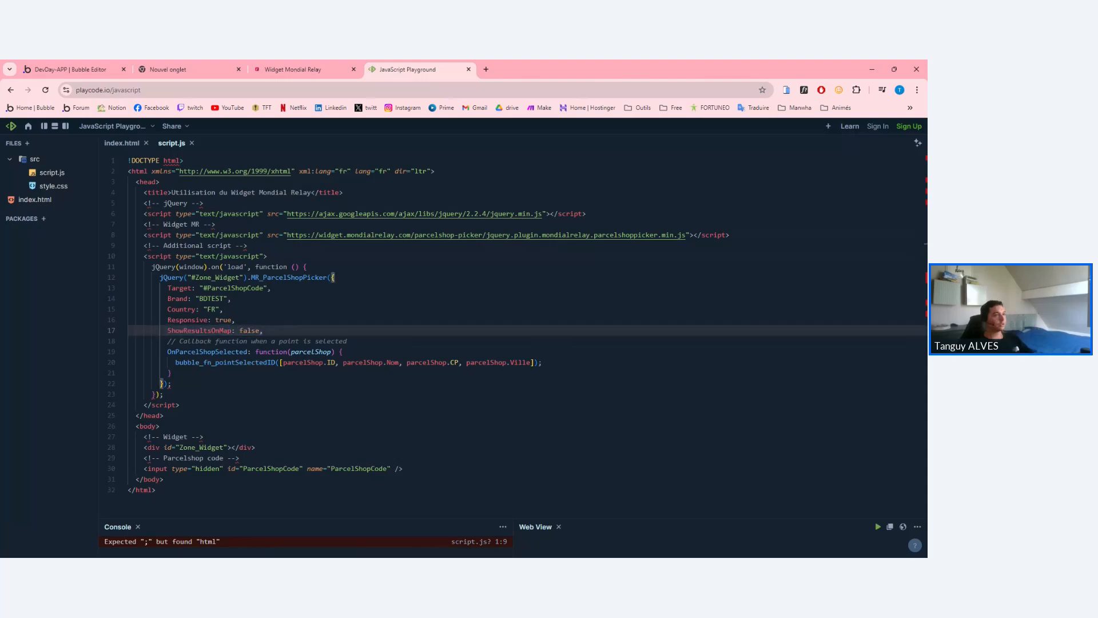
pyautogui.click(298, 65)
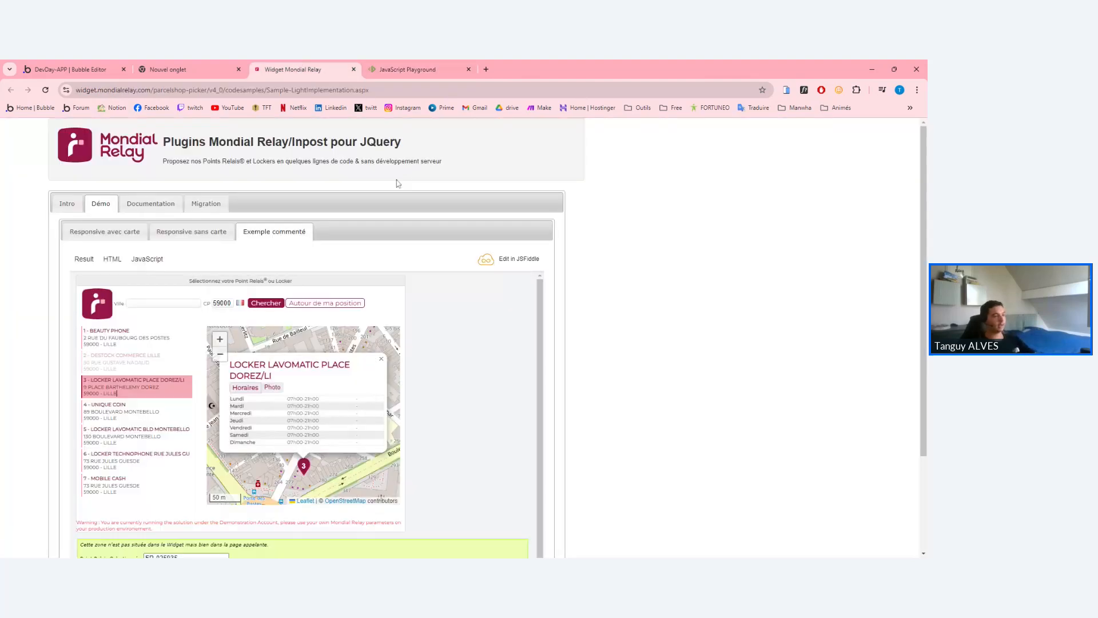
pyautogui.click(452, 63)
# Select all the picker code, then uncheck fixed-width on HTML A's Layout in Bubble.
pyautogui.hotkey('ctrl', 'a')
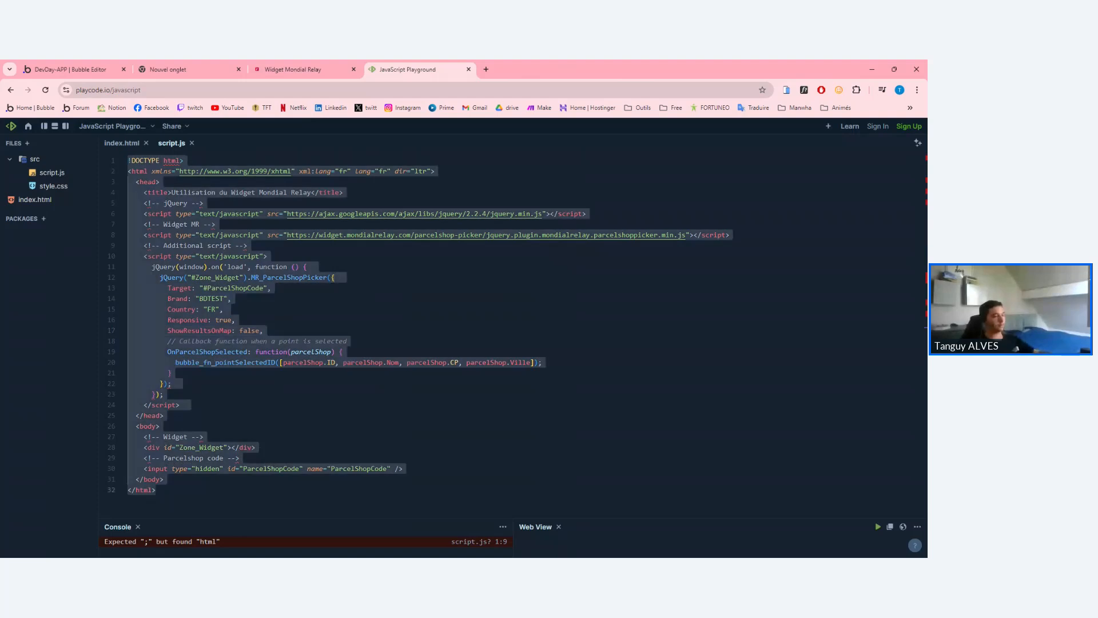
pyautogui.click(171, 68)
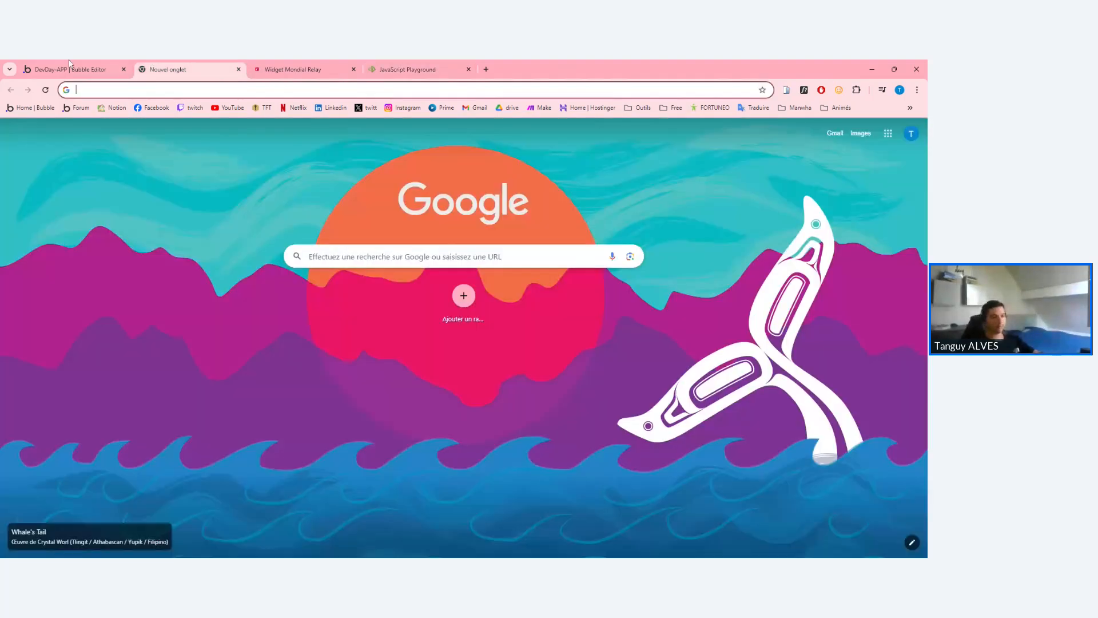
pyautogui.click(69, 66)
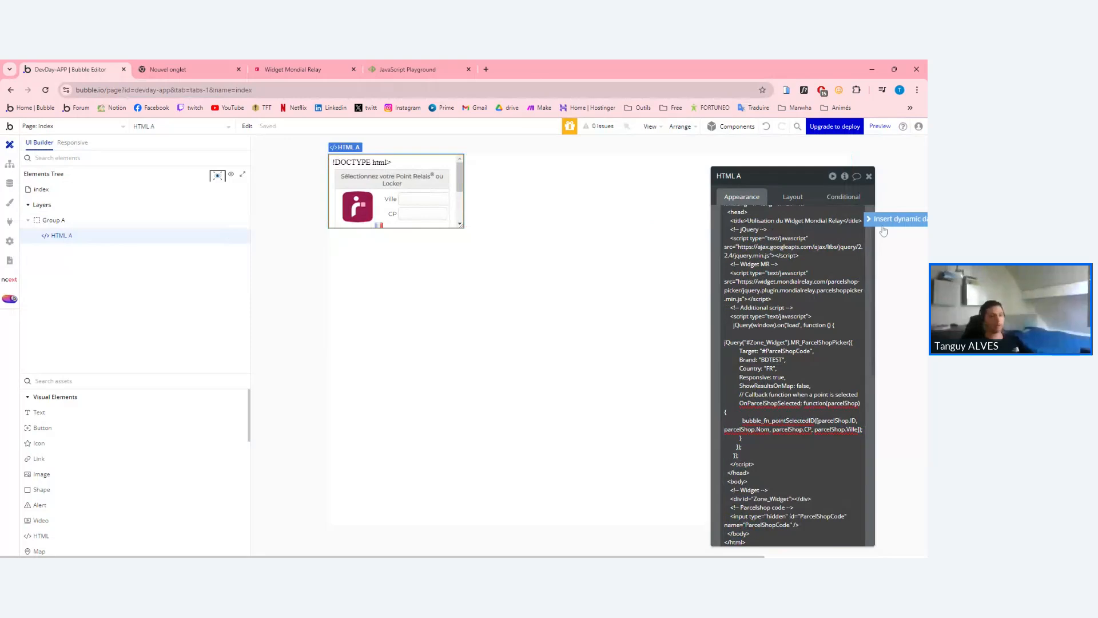
pyautogui.click(792, 196)
pyautogui.click(861, 311)
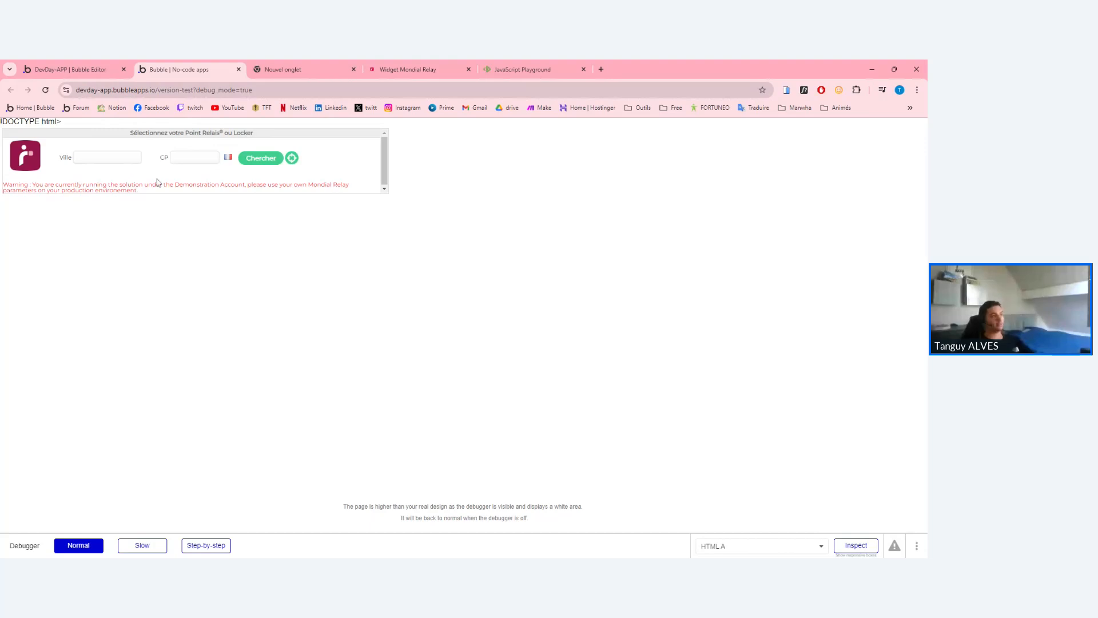
# Inspect the demonstration-account warning shown in the preview's relay picker.
pyautogui.click(94, 158)
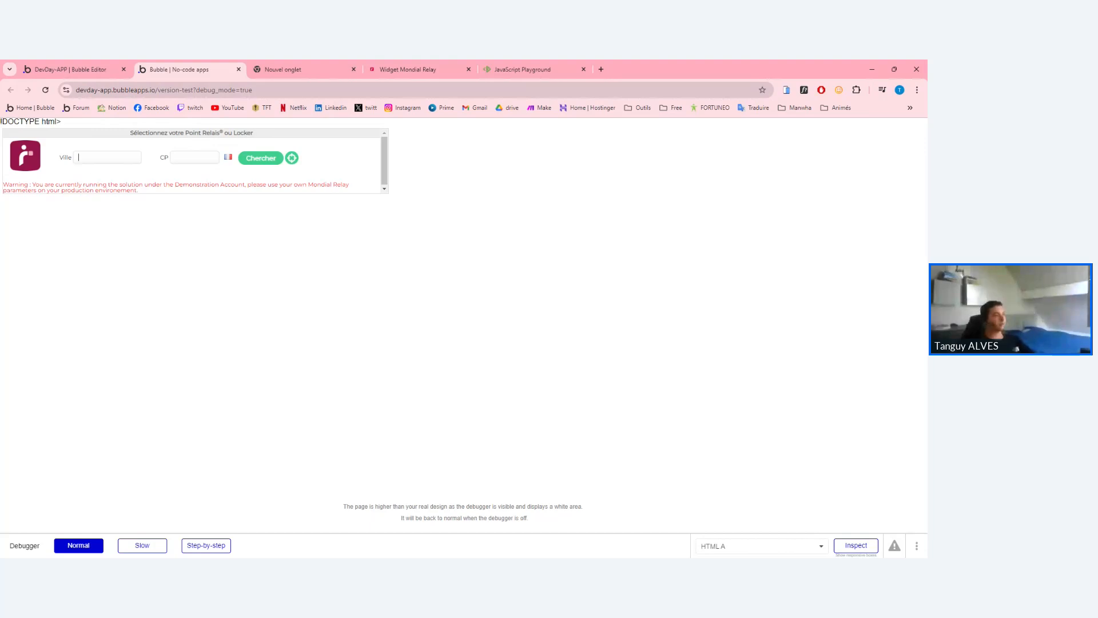
pyautogui.tripleClick(217, 185)
pyautogui.tripleClick(226, 185)
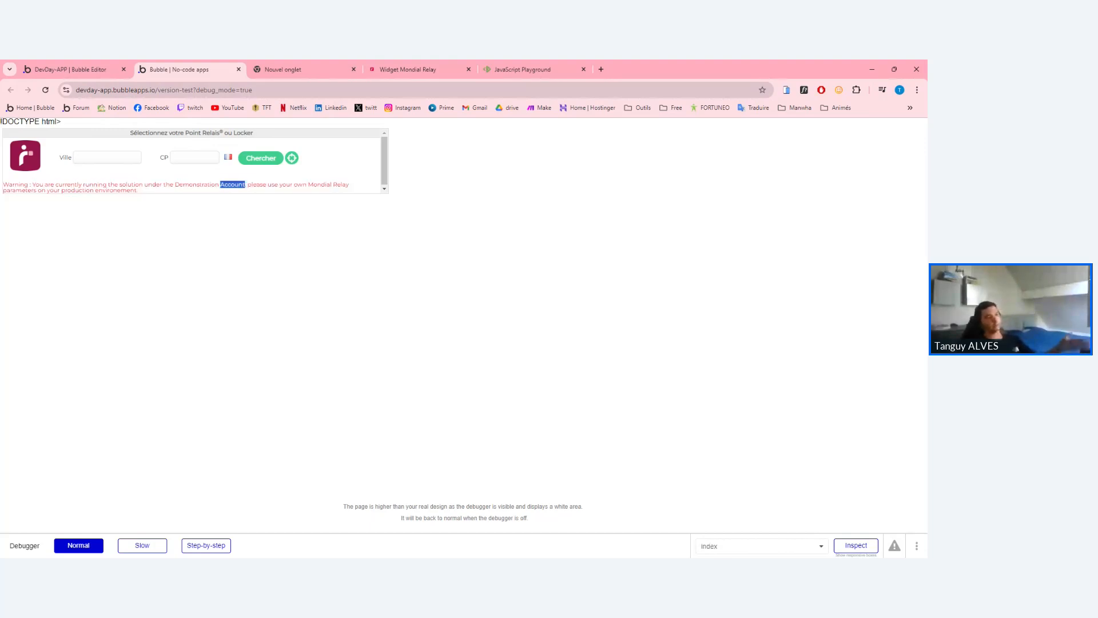
pyautogui.tripleClick(217, 184)
pyautogui.click(218, 184)
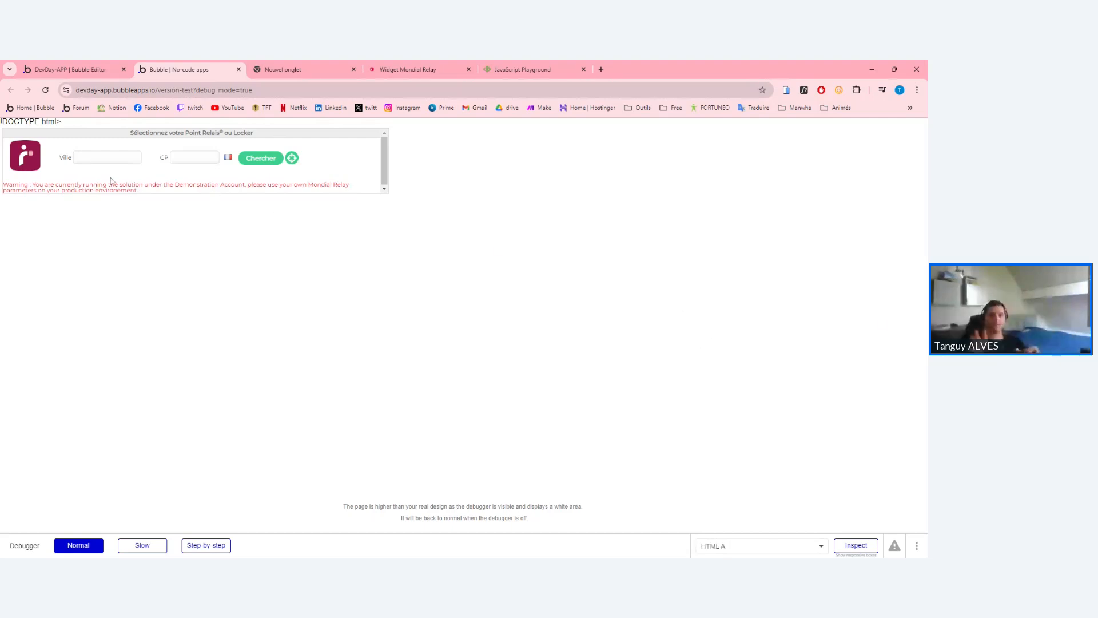
# Search relay points for 'paris' using the first city suggestion; none are found.
pyautogui.click(109, 157)
pyautogui.tripleClick(215, 186)
pyautogui.click(113, 159)
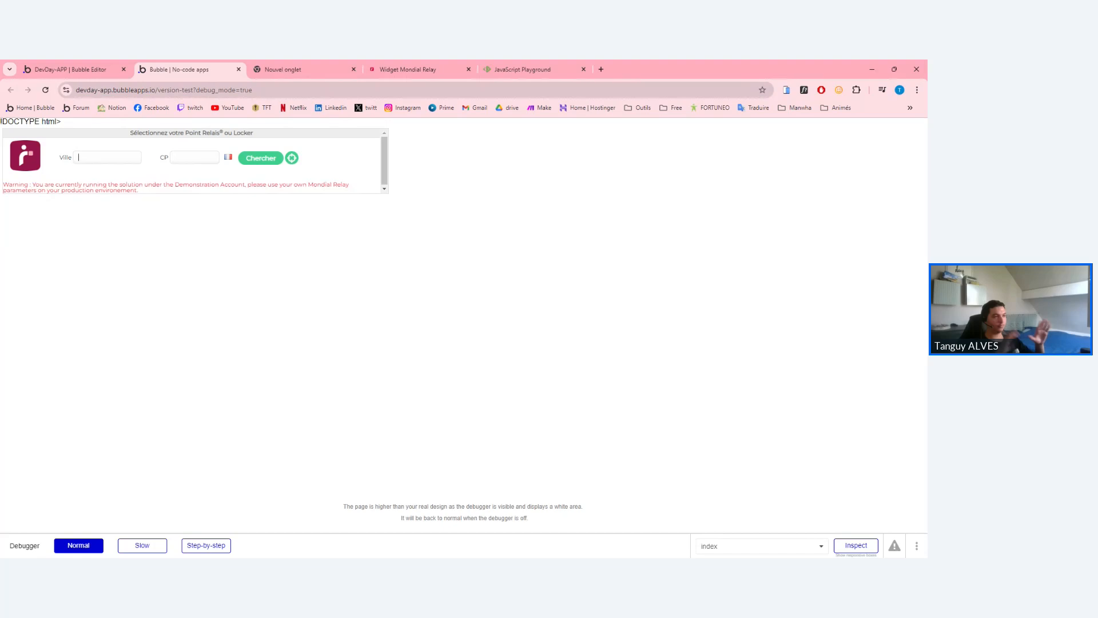
pyautogui.write('paris')
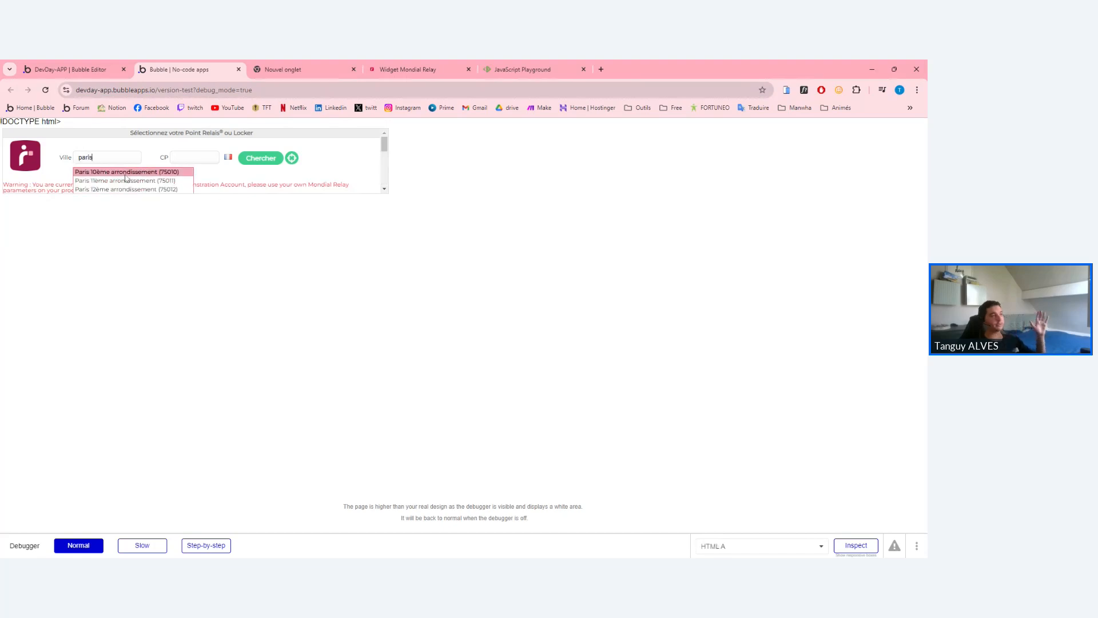
pyautogui.click(126, 174)
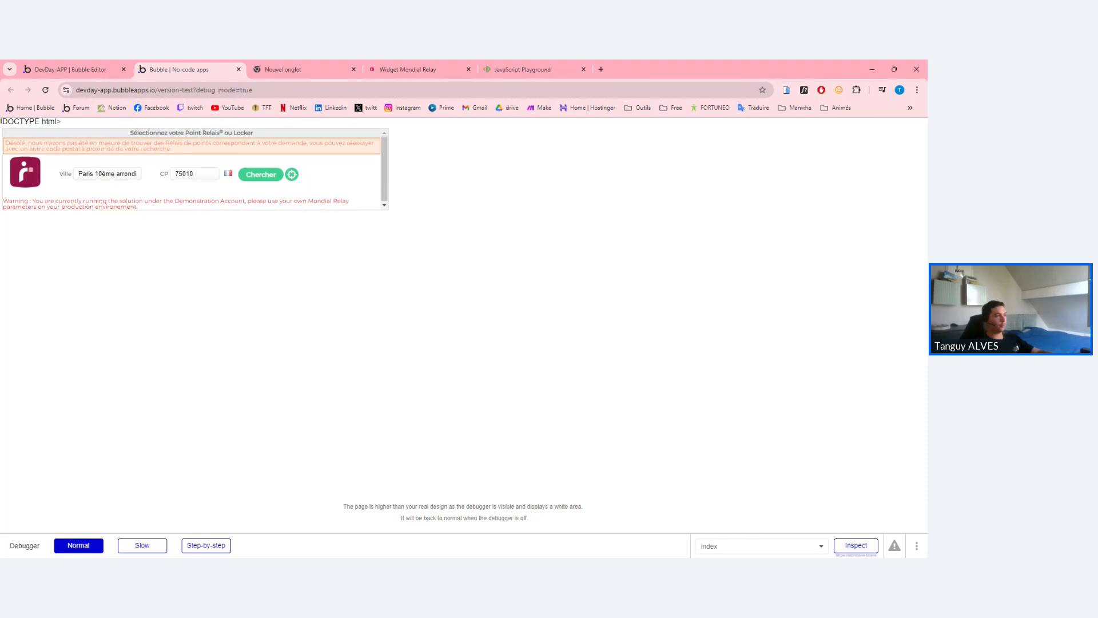
pyautogui.tripleClick(274, 143)
pyautogui.click(122, 173)
# Search relay points for 'lilles' after clearing the 75010 postal code.
pyautogui.tripleClick(122, 174)
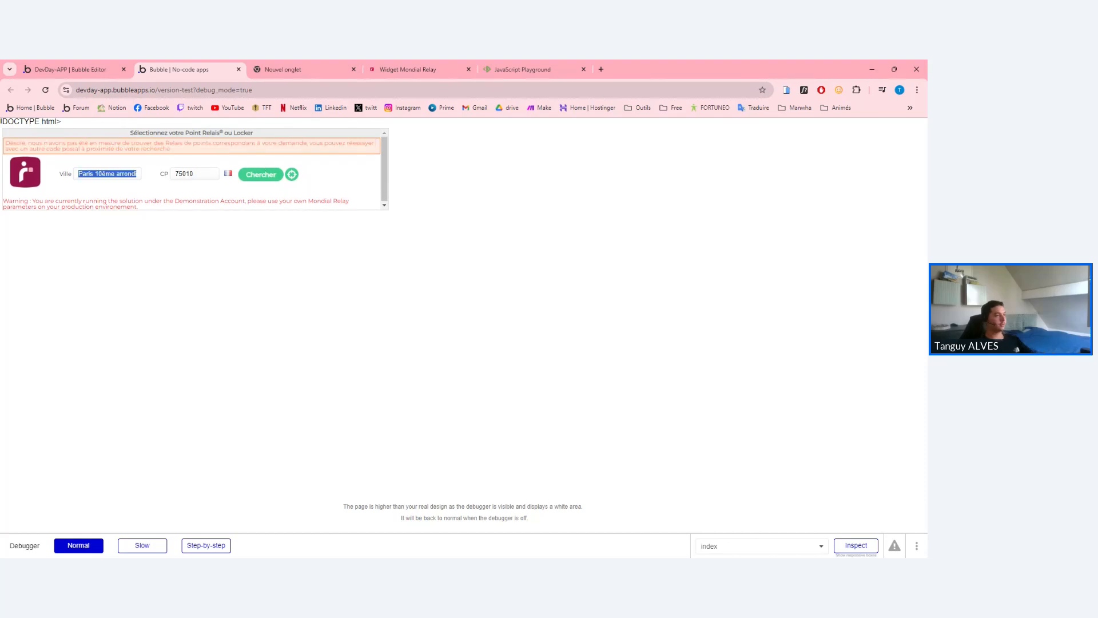
pyautogui.write('lilles')
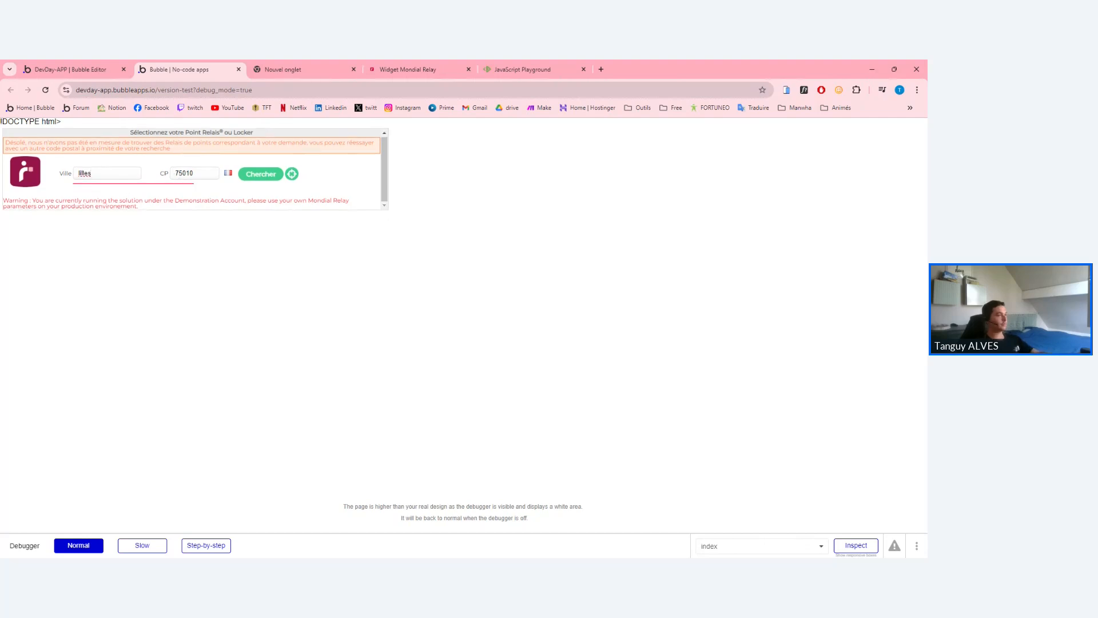
pyautogui.doubleClick(178, 177)
pyautogui.press('BackSpace')
pyautogui.click(261, 174)
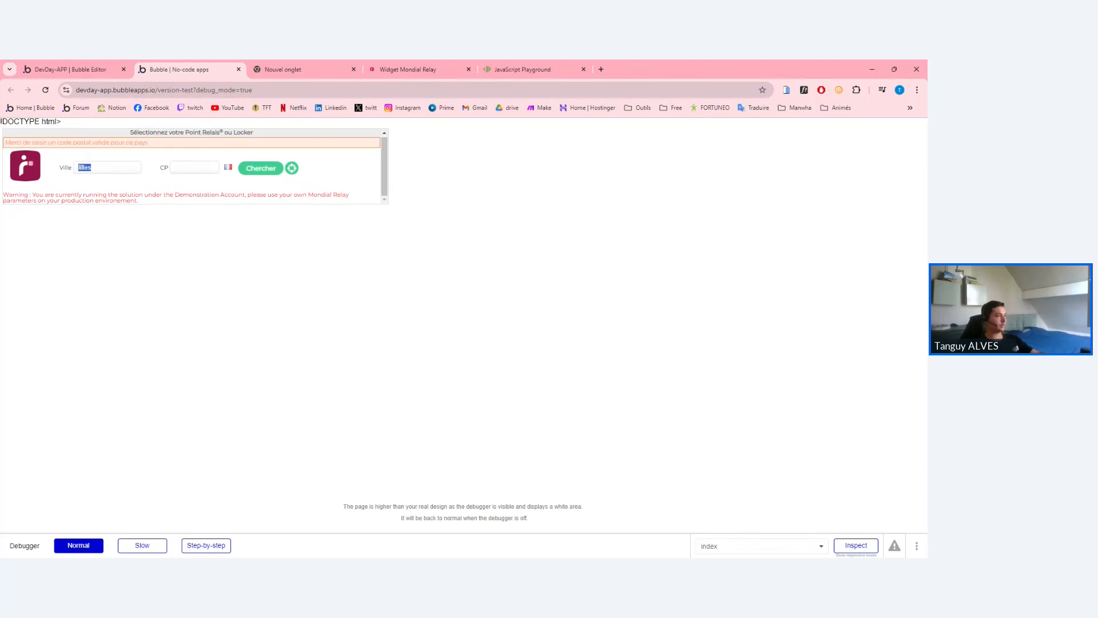
# Search postcode 75001, dismiss the geolocation alert, and reopen HTML A's code in the editor.
pyautogui.click(172, 169)
pyautogui.write('75000')
pyautogui.write('1')
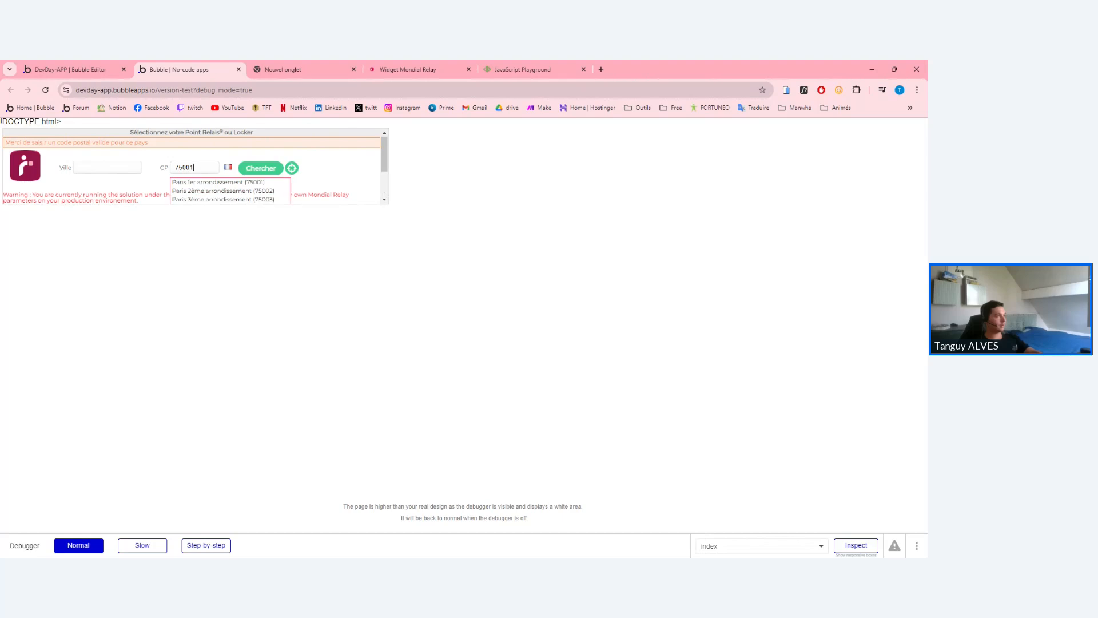
pyautogui.click(263, 174)
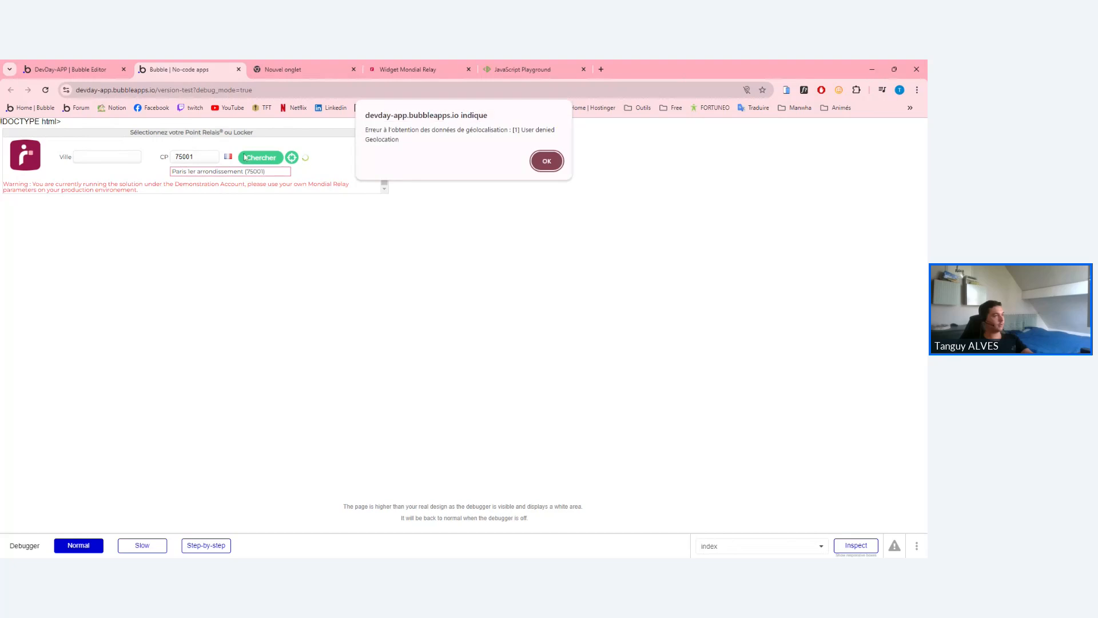
pyautogui.click(547, 161)
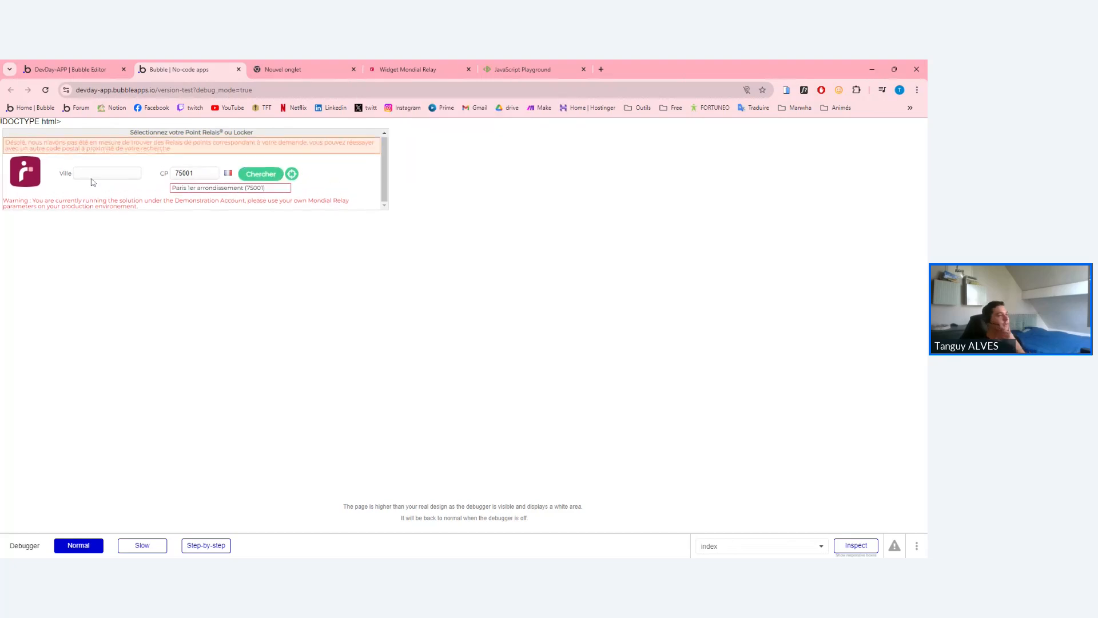
pyautogui.click(81, 68)
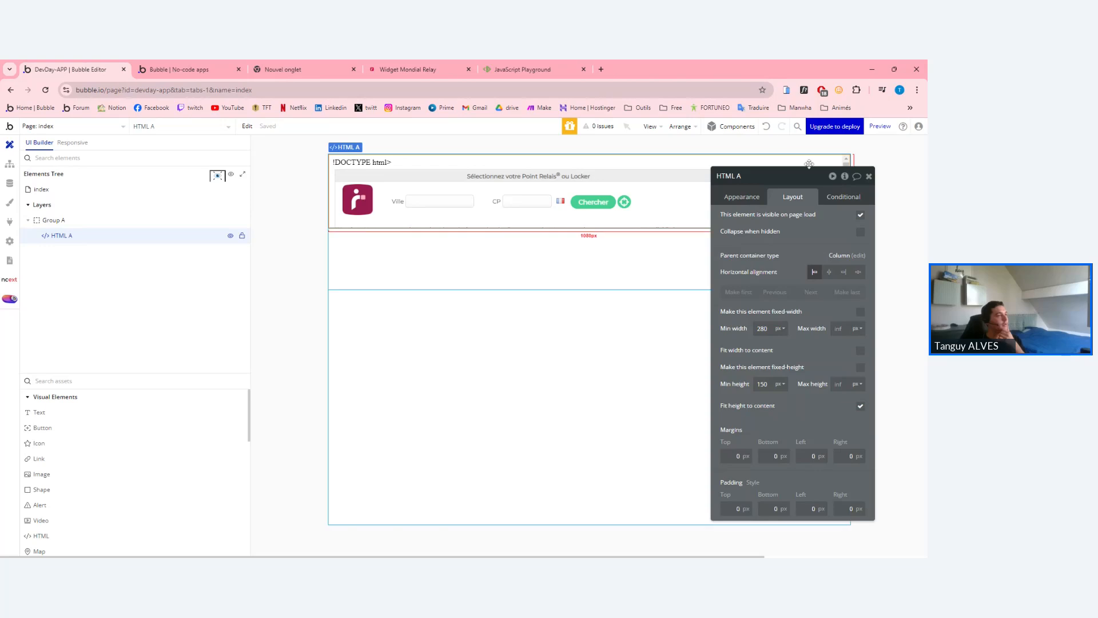
pyautogui.click(742, 196)
# Review HTML A's code, including the #Zone_Widget selector.
pyautogui.click(794, 366)
pyautogui.hotkey('ctrl', 'a')
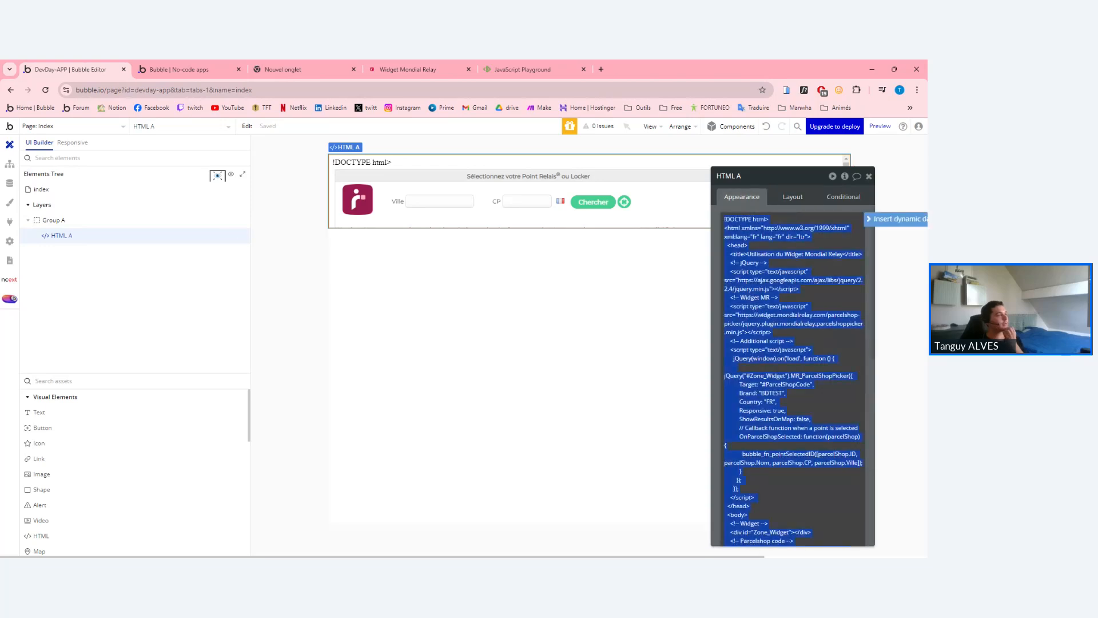
pyautogui.moveTo(725, 375); pyautogui.dragTo(764, 376)
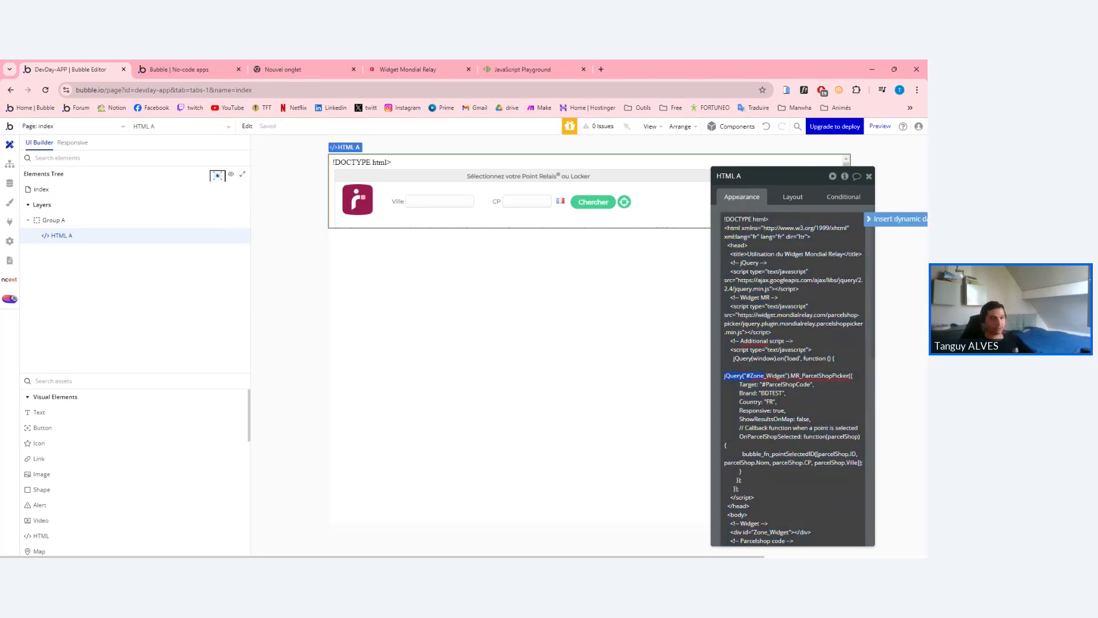
pyautogui.scroll(-1, 764, 376)
pyautogui.click(728, 396)
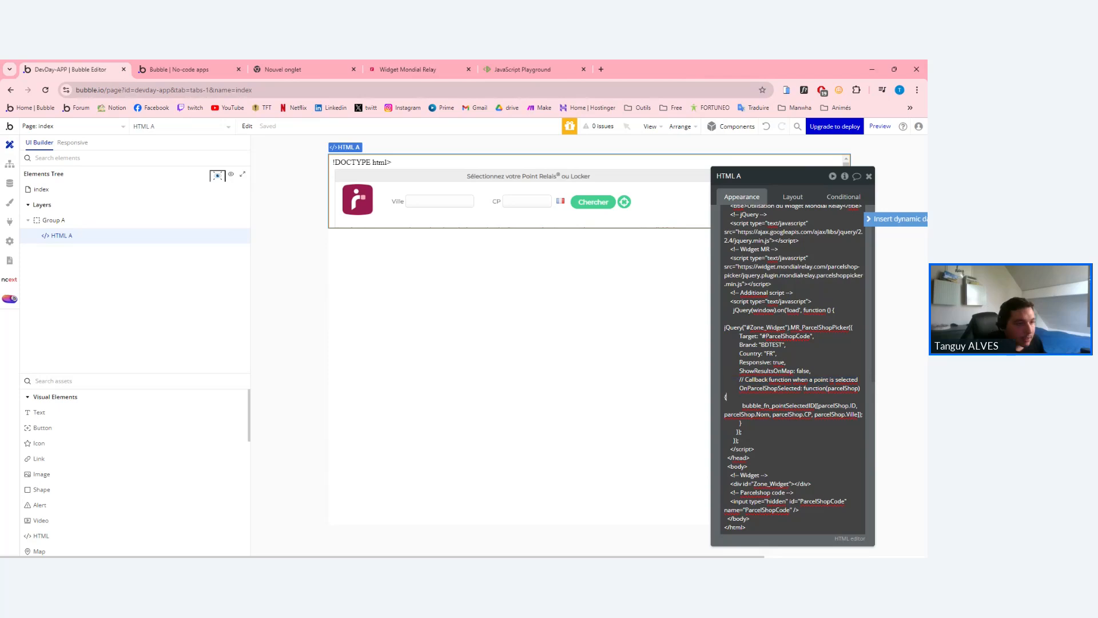
pyautogui.scroll(-2, 793, 371)
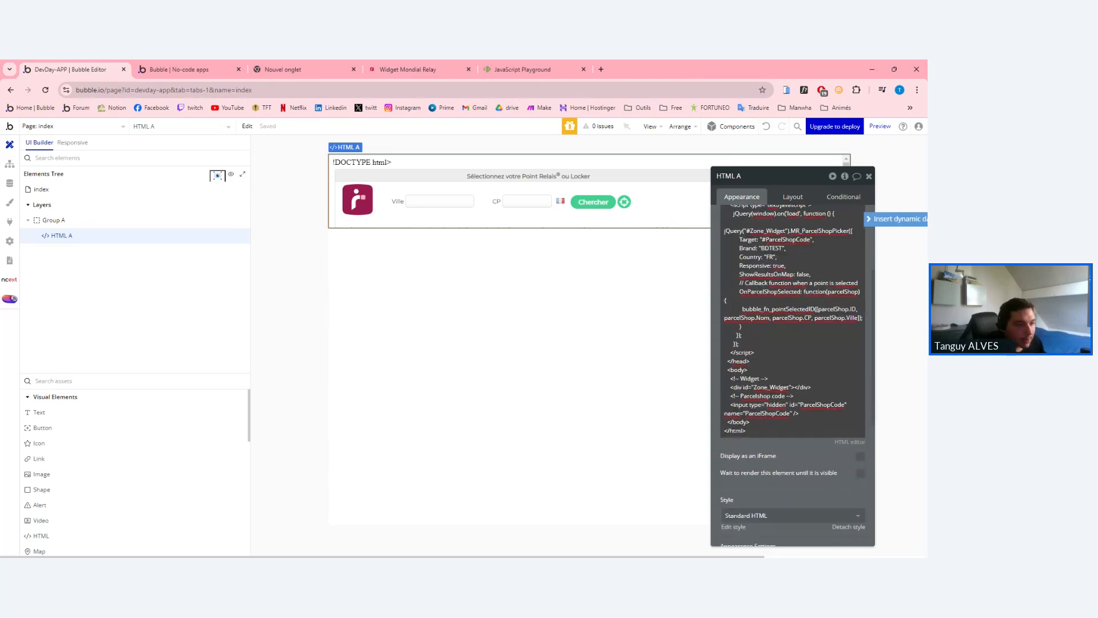
pyautogui.scroll(3, 793, 372)
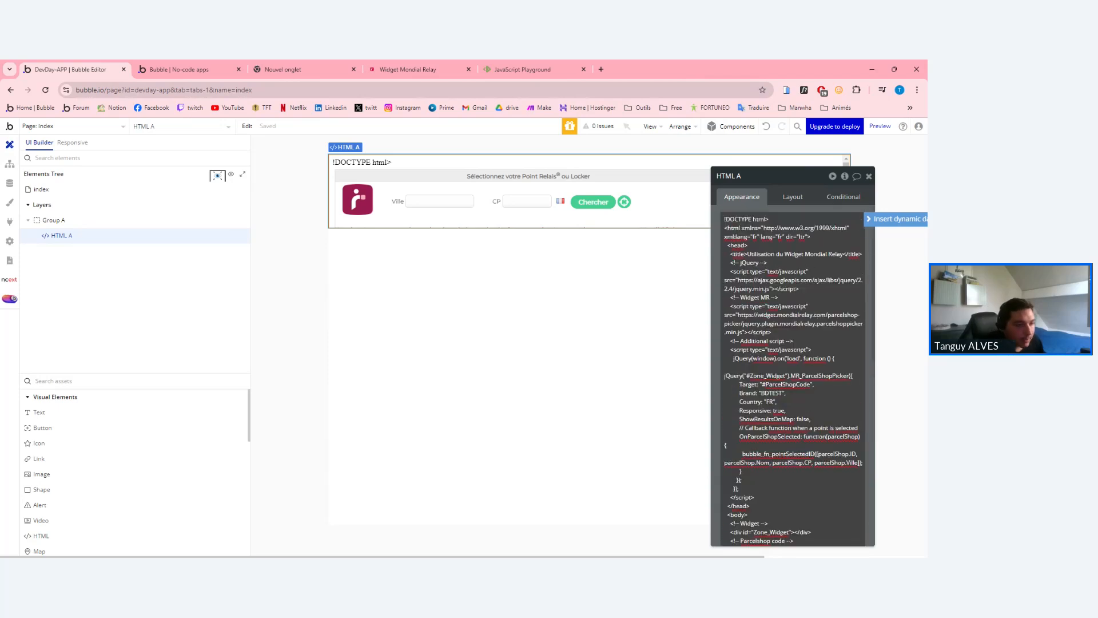
pyautogui.doubleClick(794, 254)
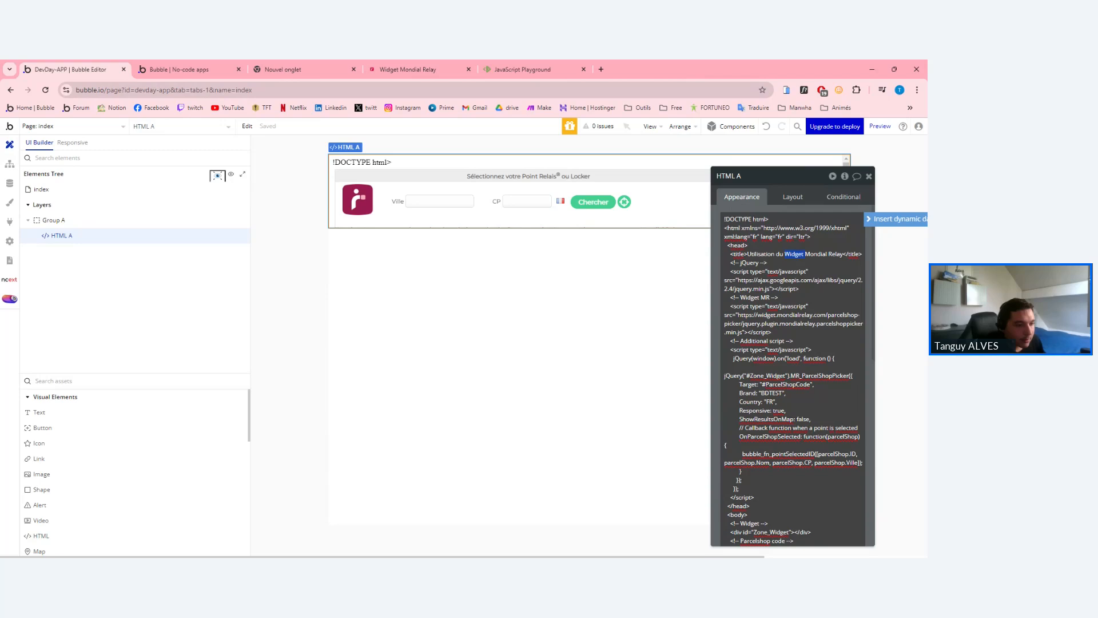
pyautogui.click(768, 262)
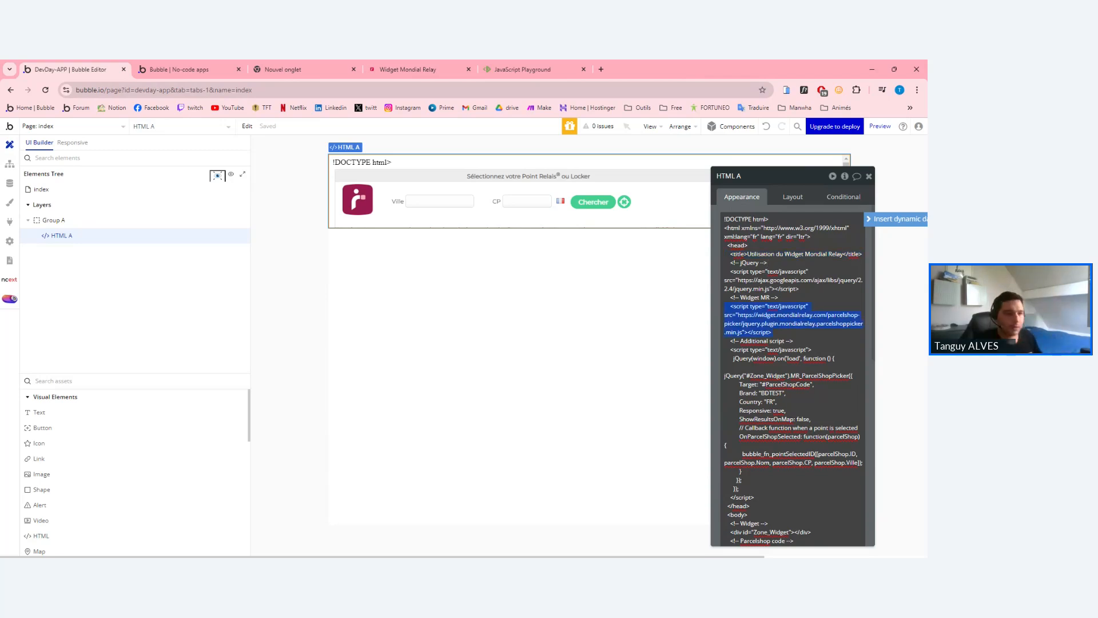
# In the app preview, select the no-results error and the demo Account warning text.
pyautogui.click(173, 70)
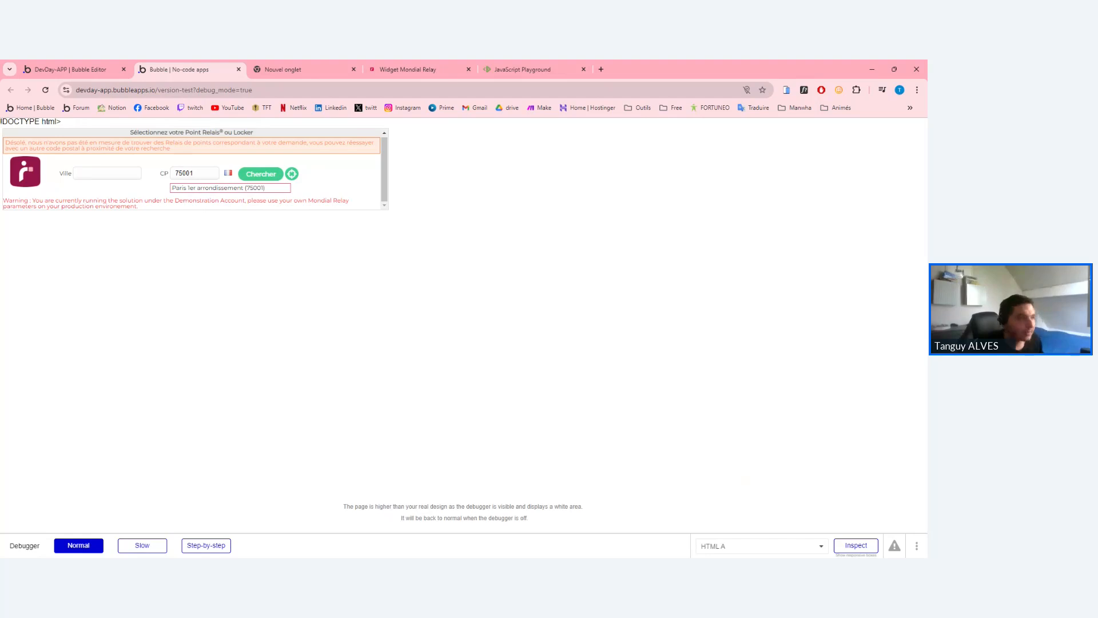
pyautogui.tripleClick(107, 150)
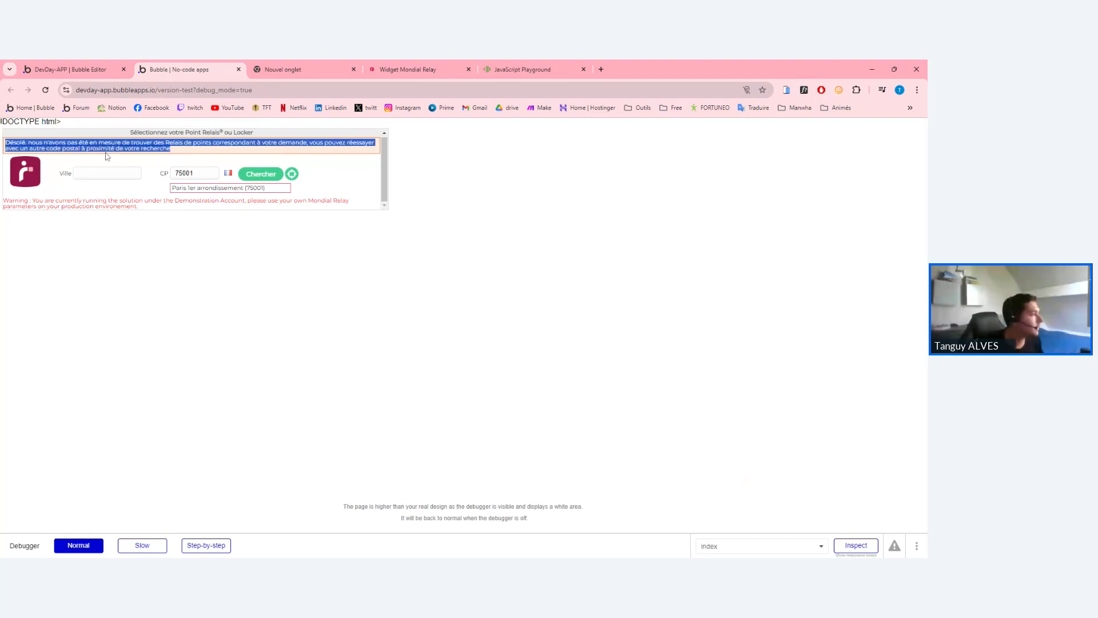
pyautogui.click(107, 154)
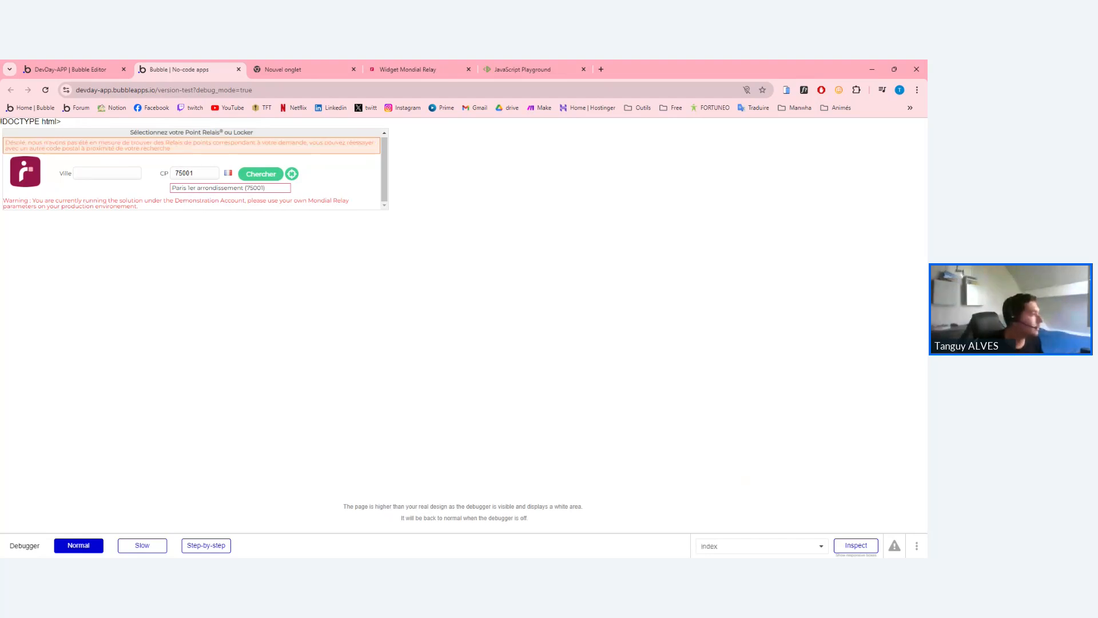
pyautogui.doubleClick(232, 200)
# View the HTML source of the Mondial Relay widget example.
pyautogui.click(408, 69)
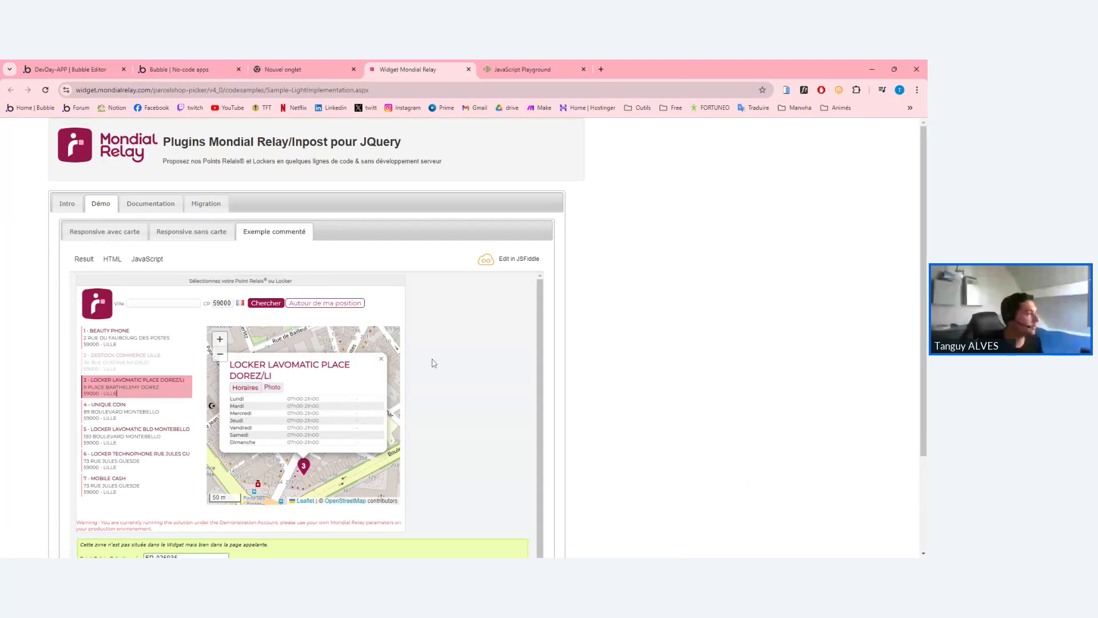
pyautogui.scroll(-1, 252, 385)
pyautogui.scroll(-2, 253, 385)
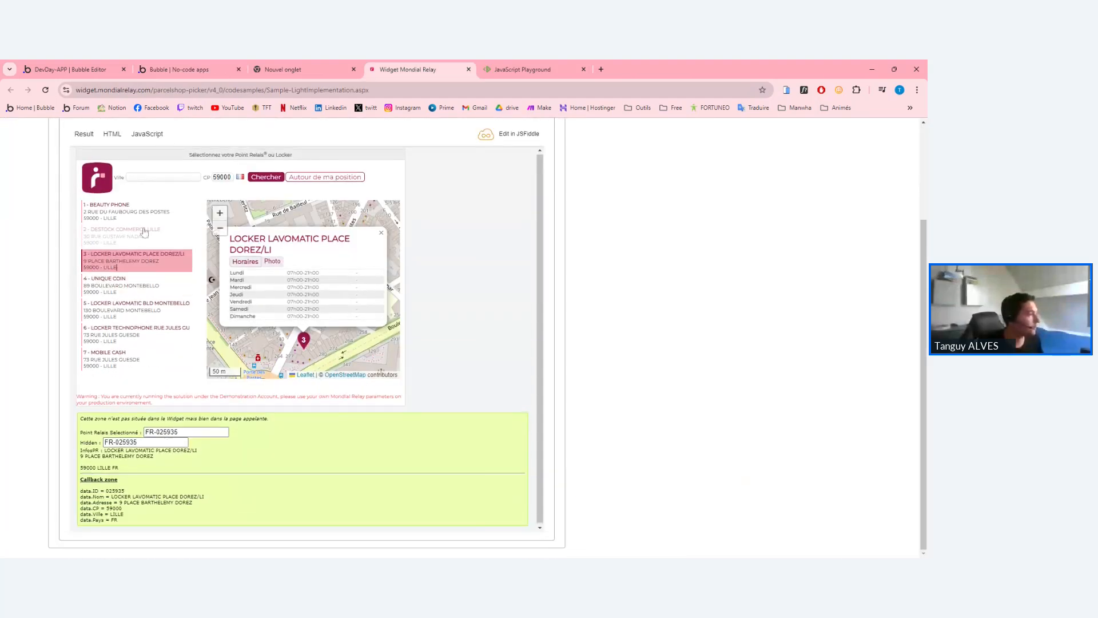
pyautogui.click(112, 135)
pyautogui.scroll(-3, 148, 252)
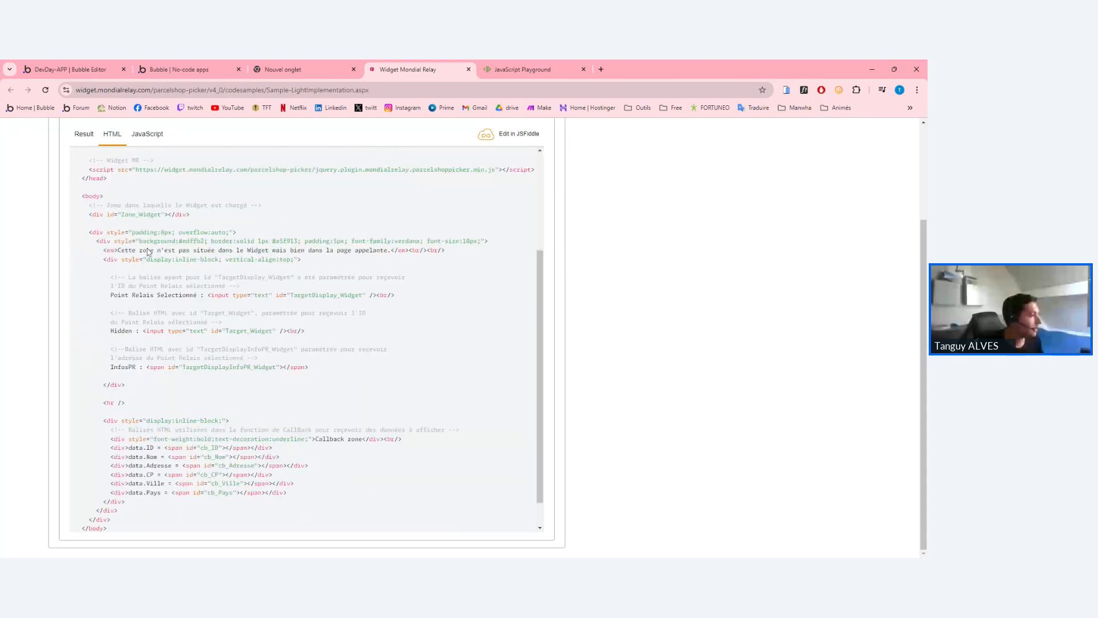
pyautogui.scroll(5, 147, 252)
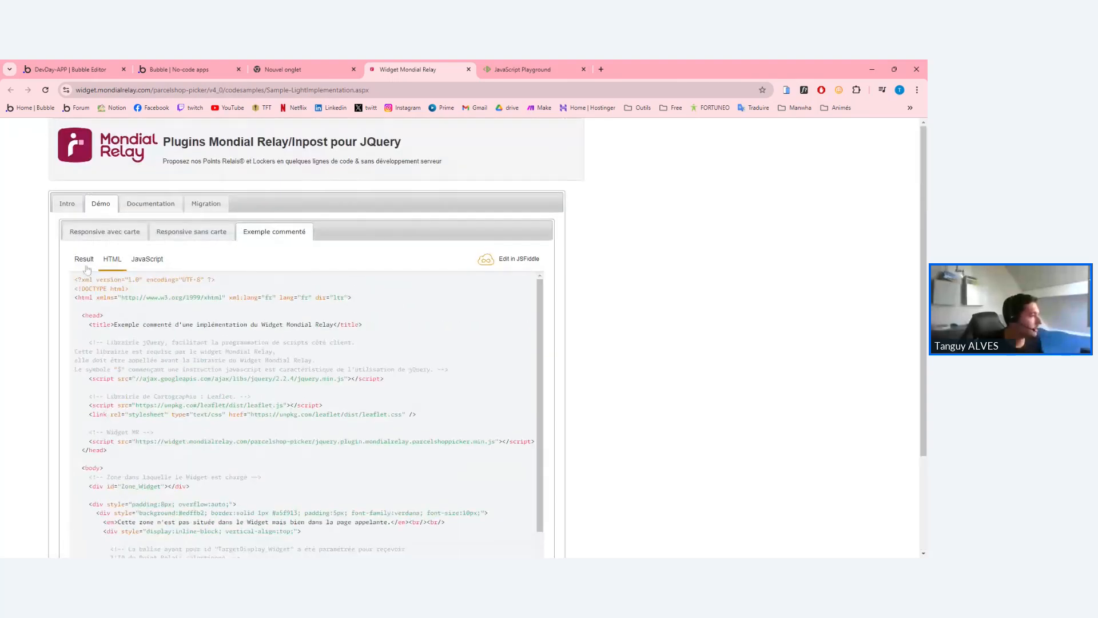
# Compare 'Responsive sans carte' and 'avec carte', picking relay points 6, 5 and BEAUTY PHONE.
pyautogui.click(191, 231)
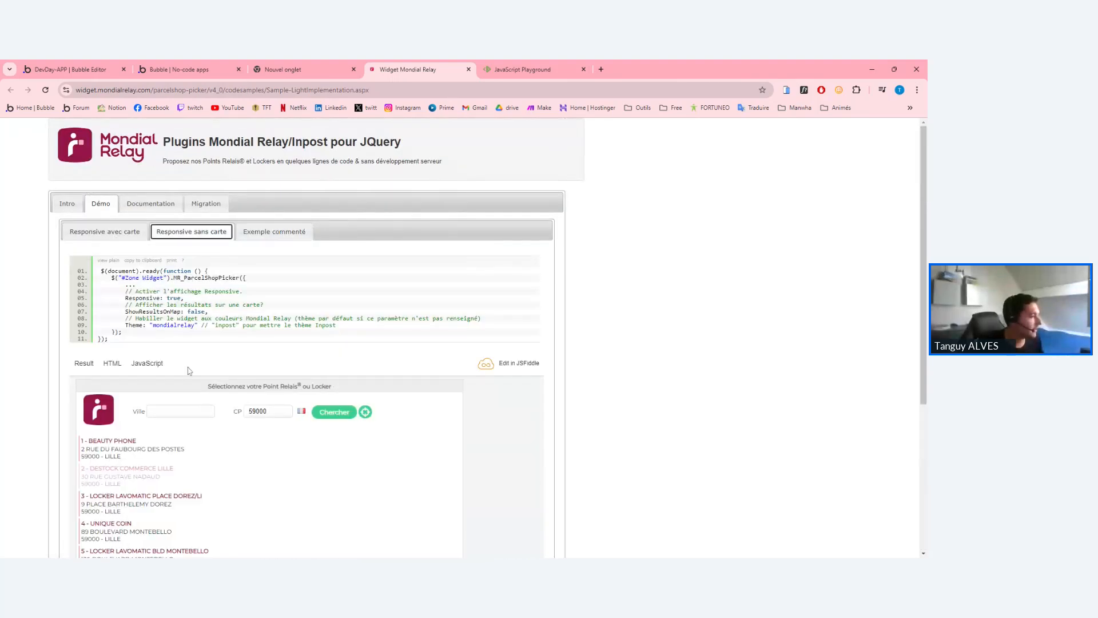
pyautogui.scroll(-3, 189, 370)
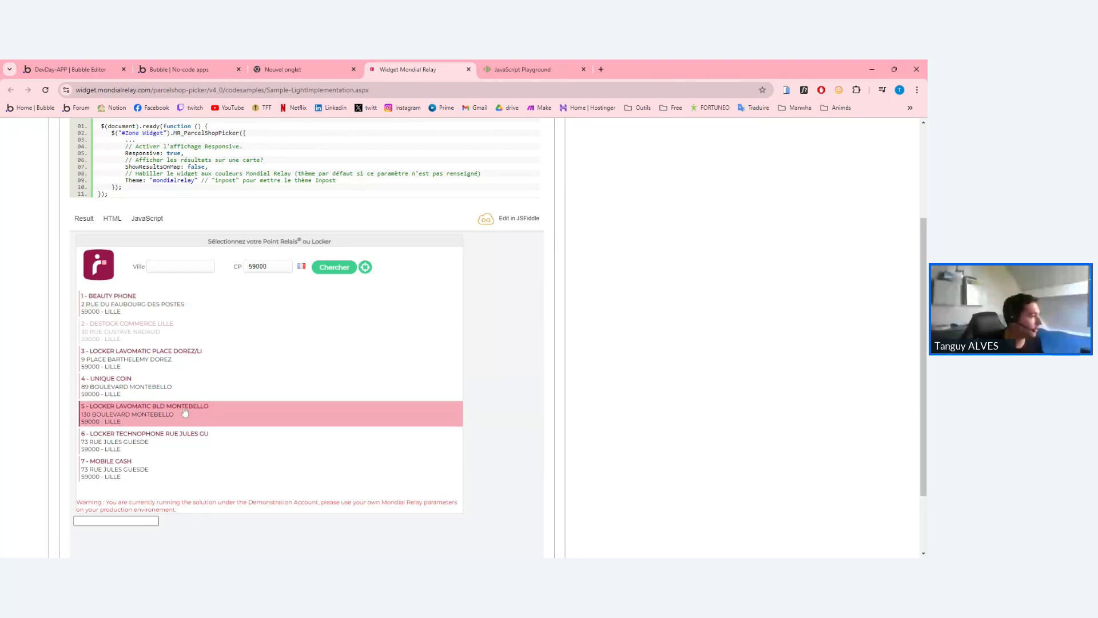
pyautogui.scroll(3, 184, 411)
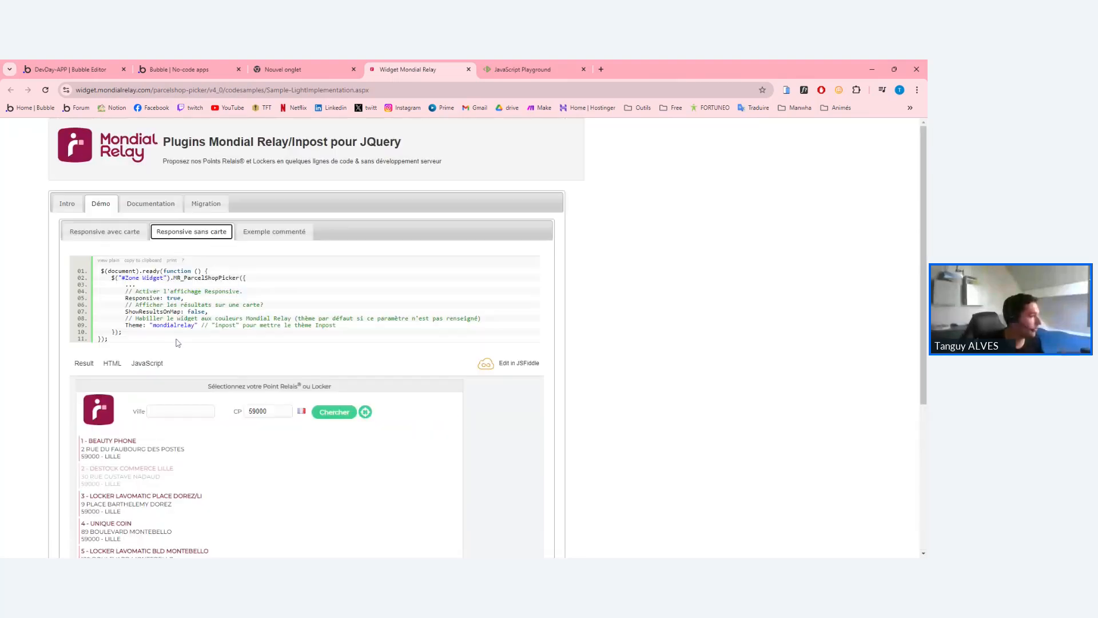
pyautogui.click(115, 236)
pyautogui.scroll(-3, 238, 384)
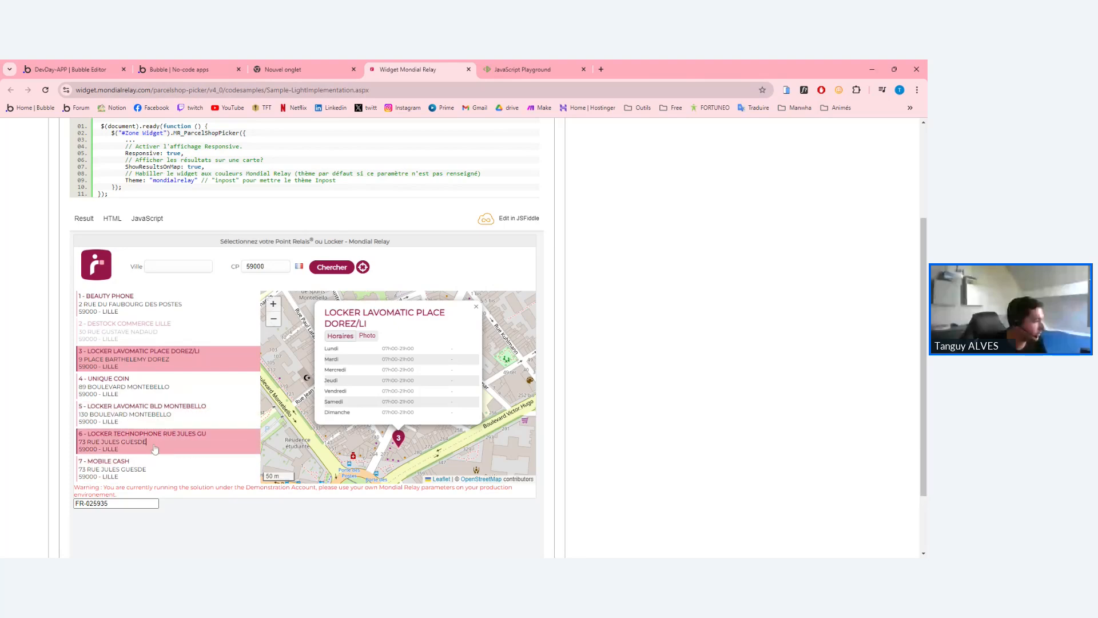
pyautogui.click(154, 446)
pyautogui.click(155, 413)
pyautogui.click(158, 298)
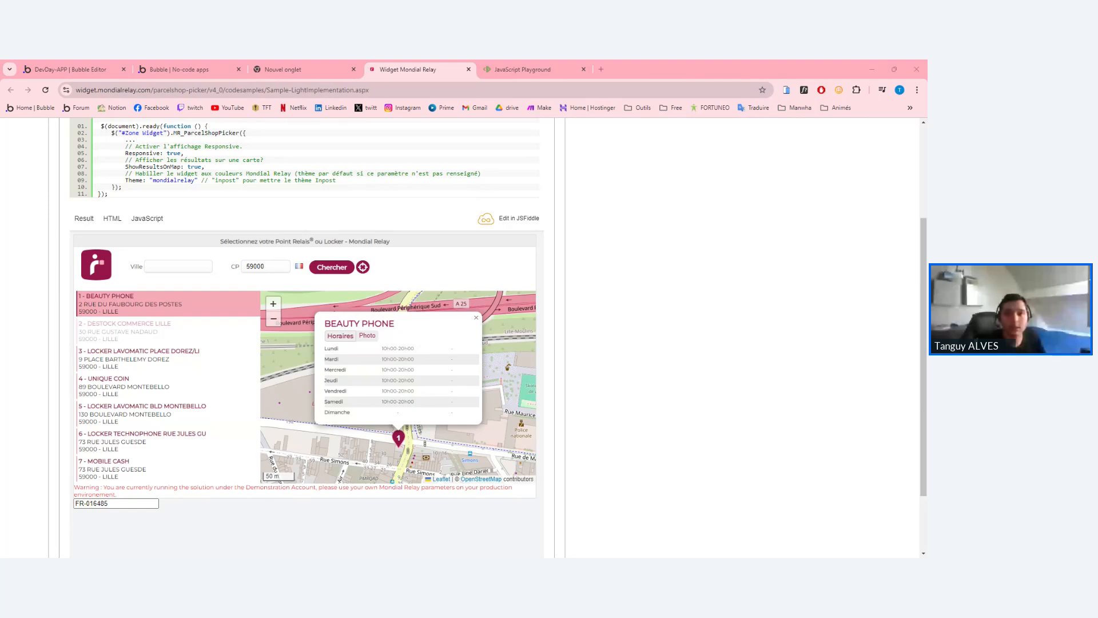
pyautogui.scroll(-1, 246, 297)
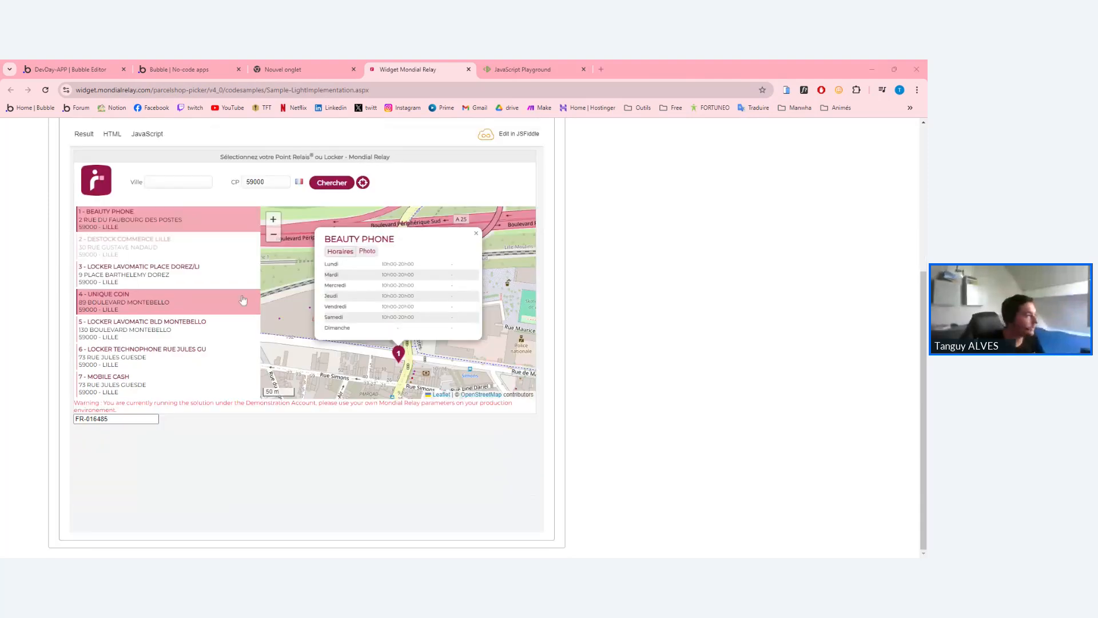
pyautogui.scroll(3, 286, 366)
# Scroll through the Mondial Relay widget documentation section.
pyautogui.click(74, 206)
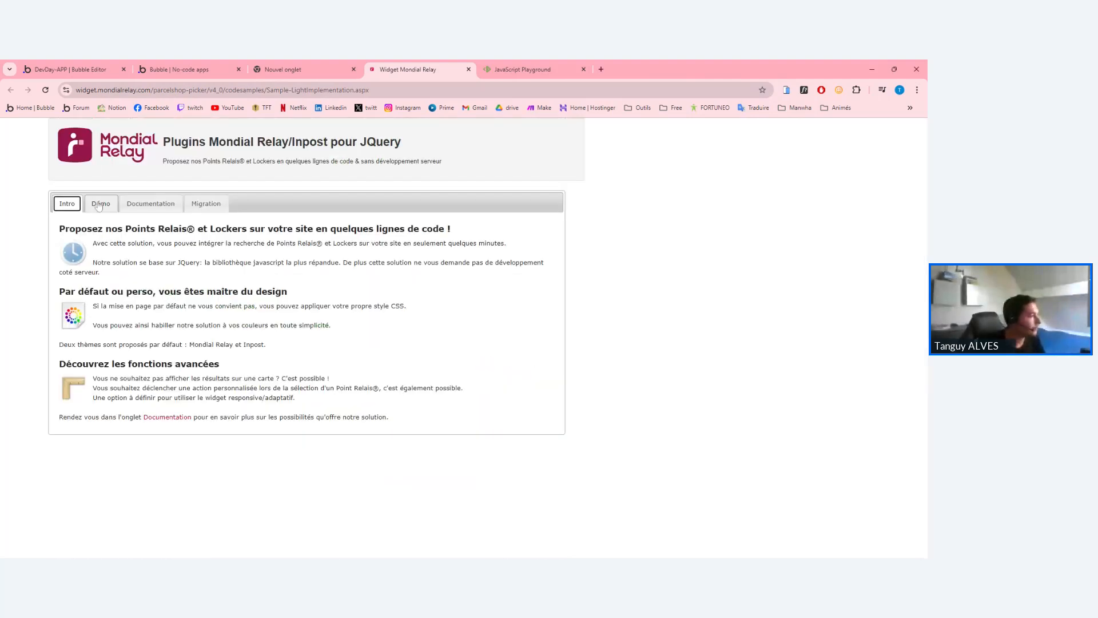
pyautogui.click(101, 206)
pyautogui.click(154, 207)
pyautogui.scroll(-2, 224, 226)
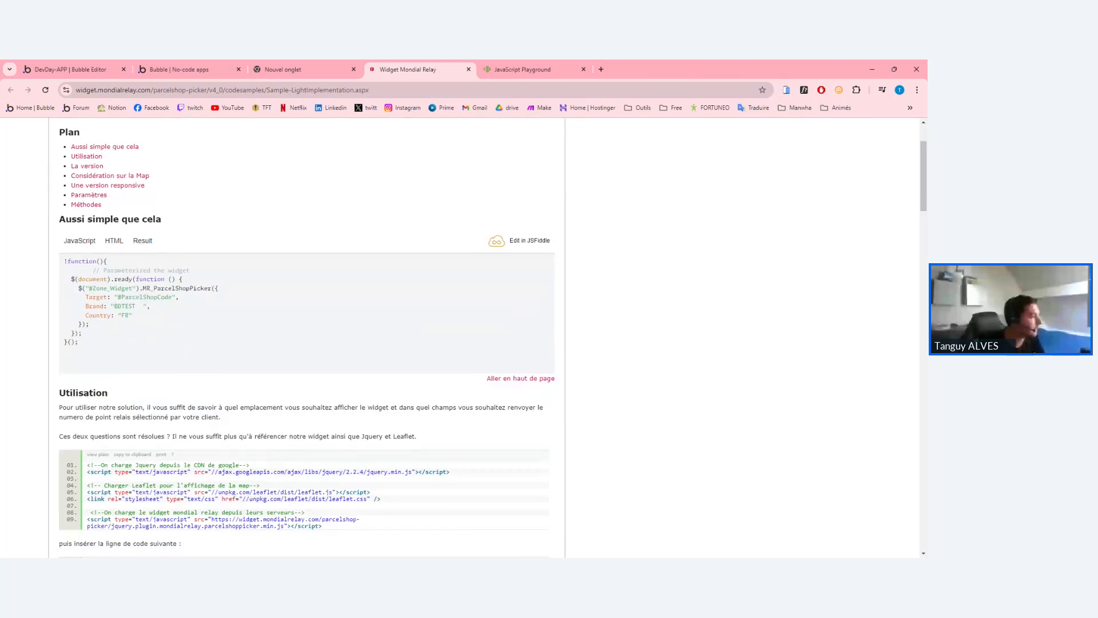
pyautogui.scroll(-10, 173, 315)
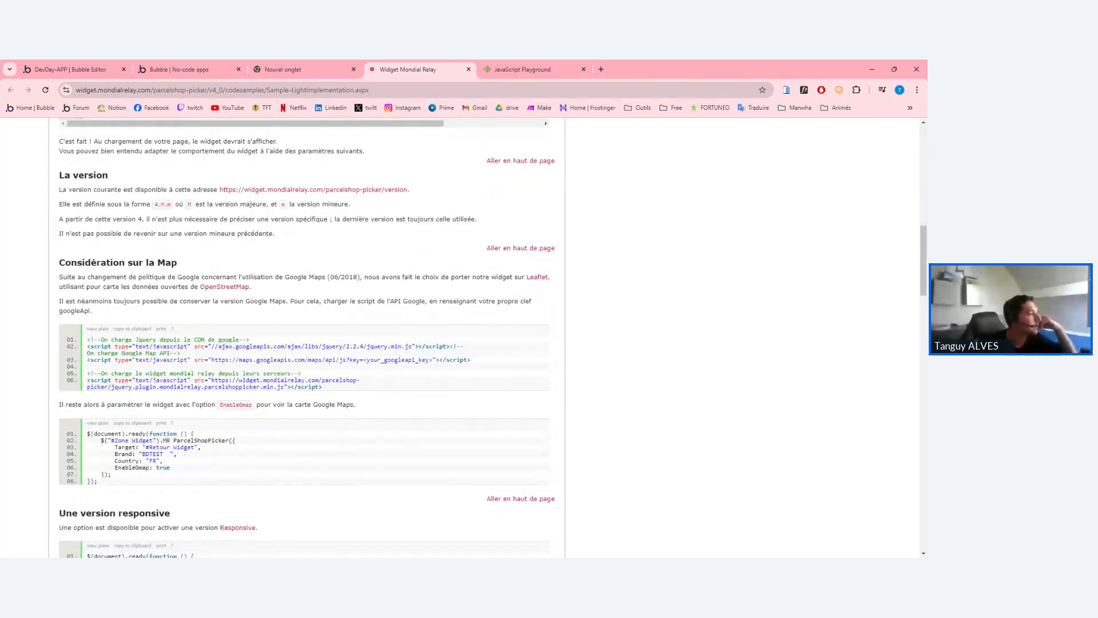
pyautogui.scroll(-1, 307, 337)
pyautogui.scroll(-3, 306, 338)
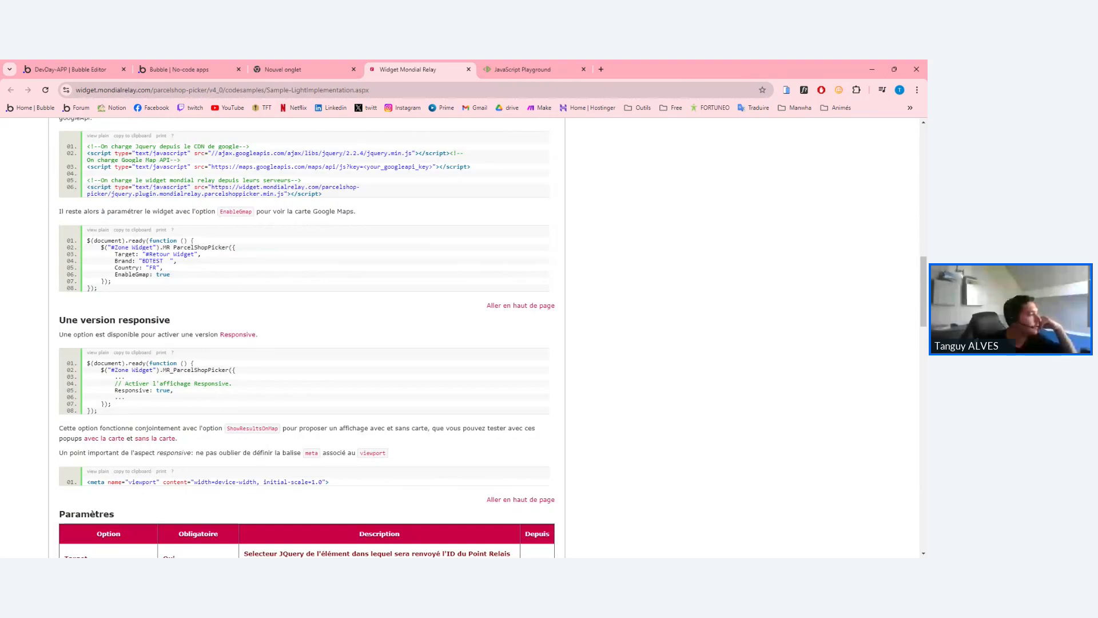
pyautogui.scroll(10, 179, 474)
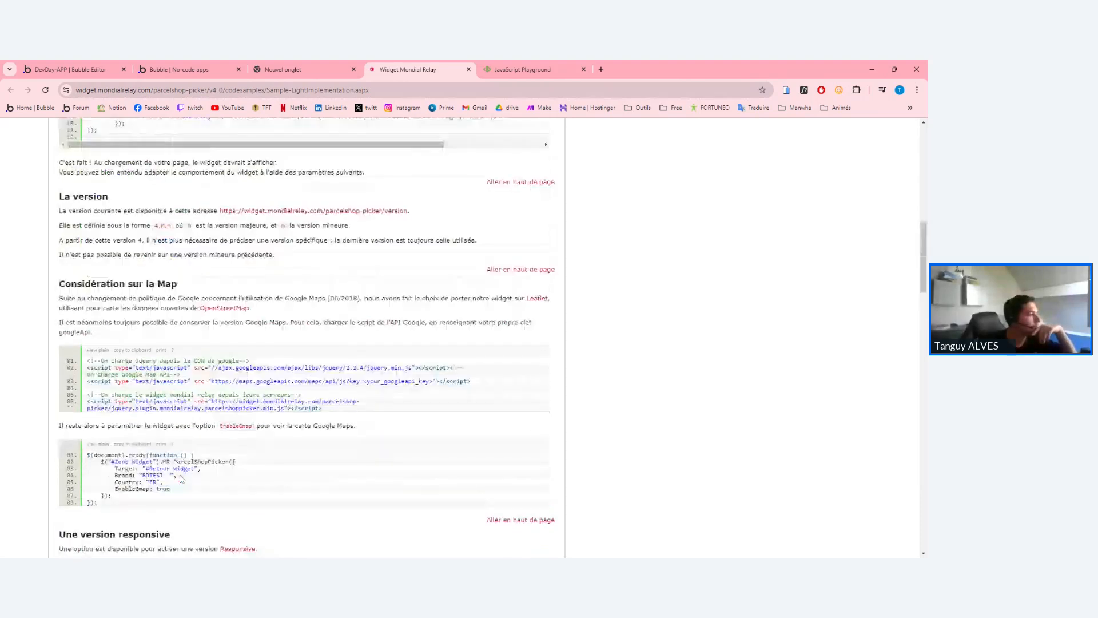
pyautogui.scroll(5, 181, 479)
# Alternate between the app preview and the documentation, ending on the preview.
pyautogui.click(303, 70)
pyautogui.click(196, 69)
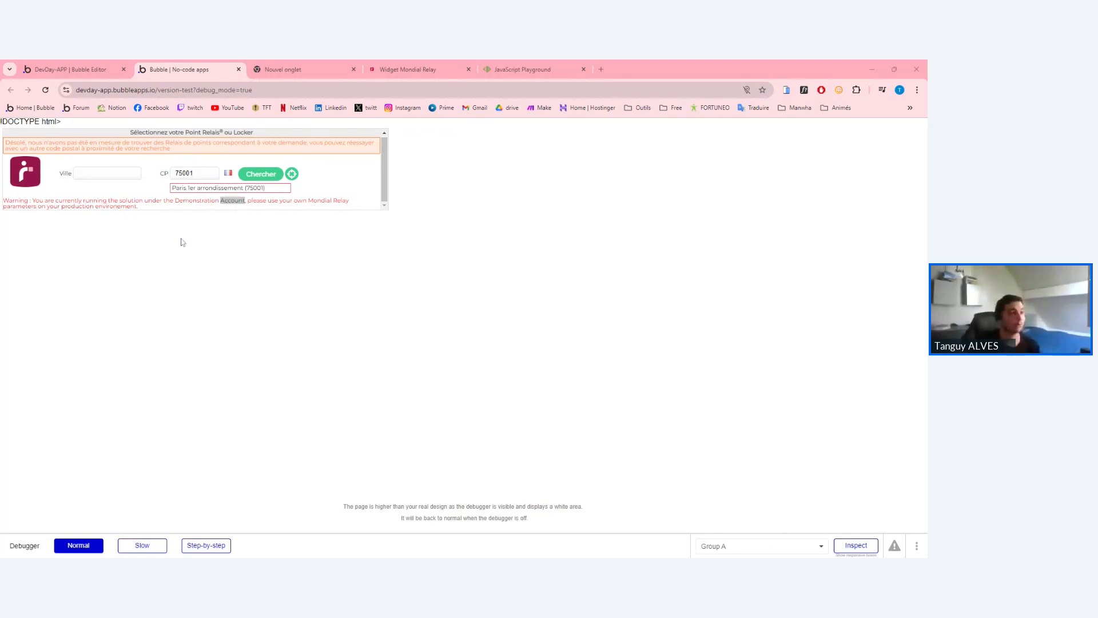
pyautogui.hotkey('ctrl', '4')
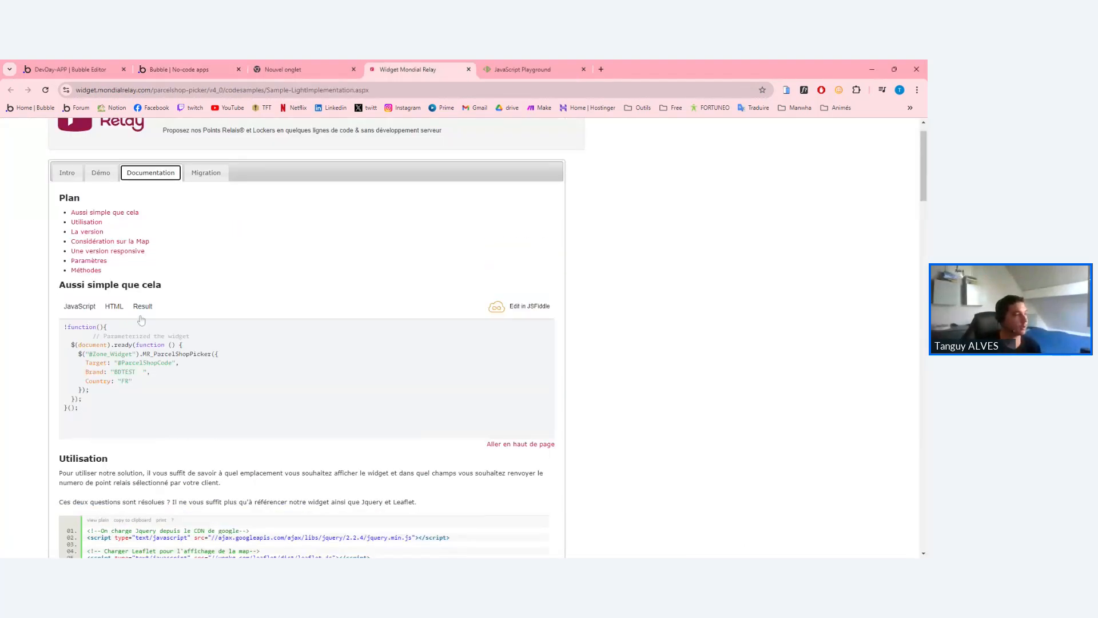
pyautogui.scroll(1, 142, 320)
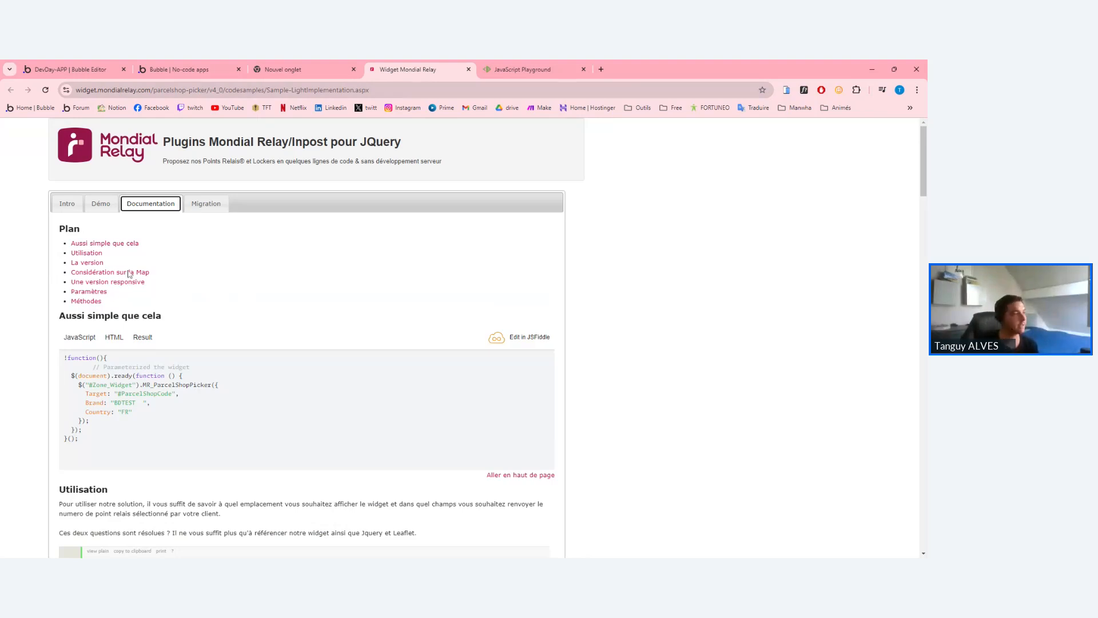
pyautogui.scroll(-2, 307, 366)
pyautogui.hotkey('ctrl', '2')
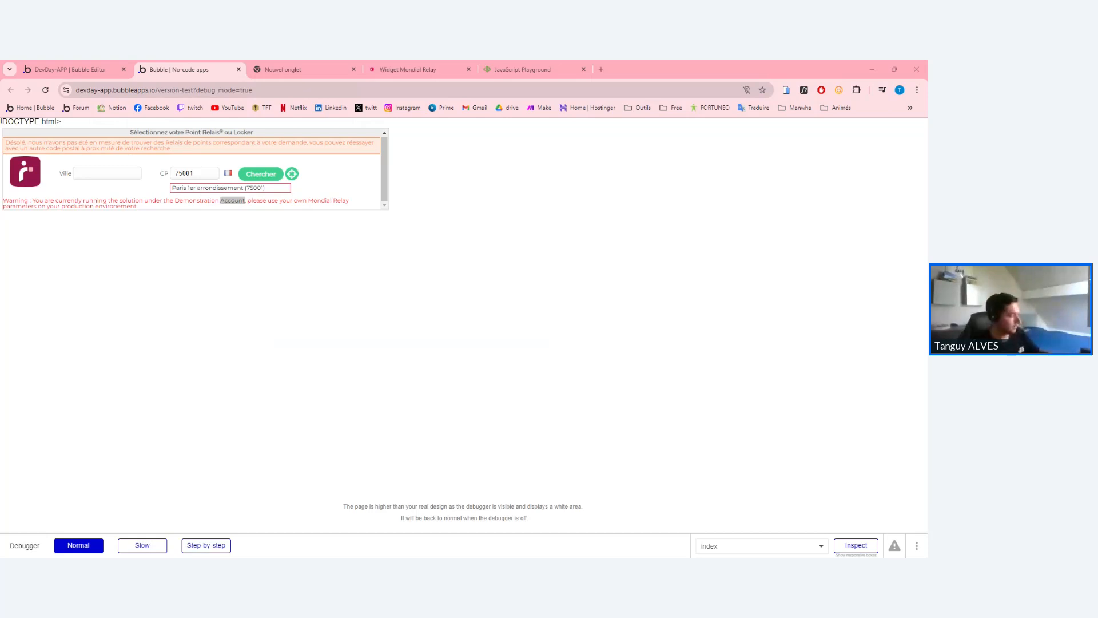
# Paste the updated widget code into HTML A, close the panel, and reload the preview with F5.
pyautogui.hotkey('ctrl', 'shift', 'Tab')
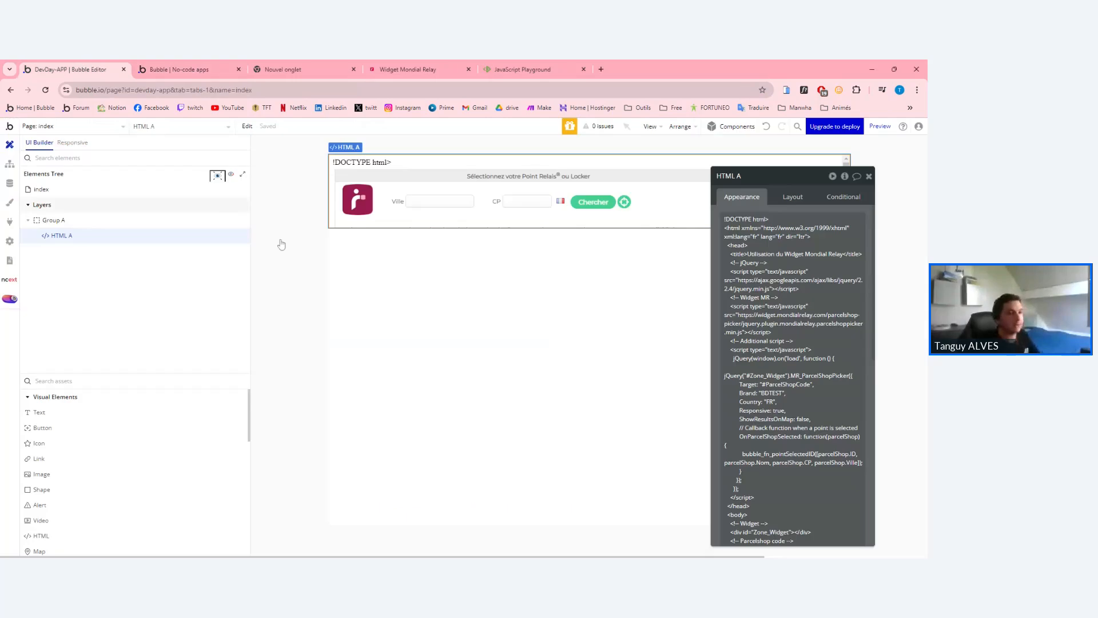
pyautogui.hotkey('ctrl', 'a')
pyautogui.hotkey('ctrl', 'v')
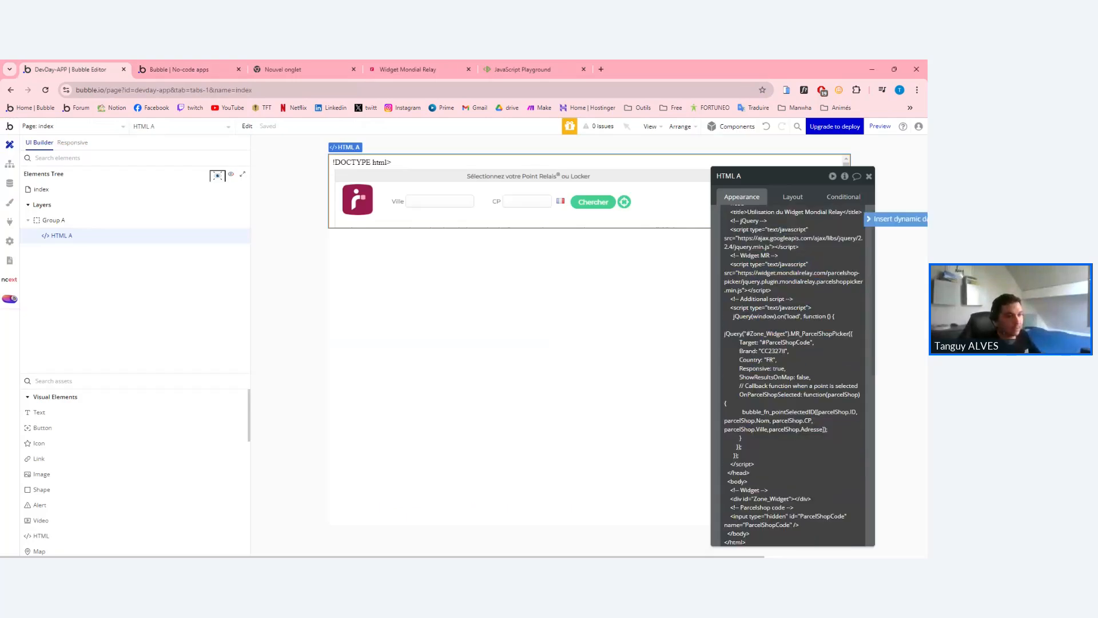
pyautogui.click(868, 177)
pyautogui.click(188, 70)
pyautogui.press('F5')
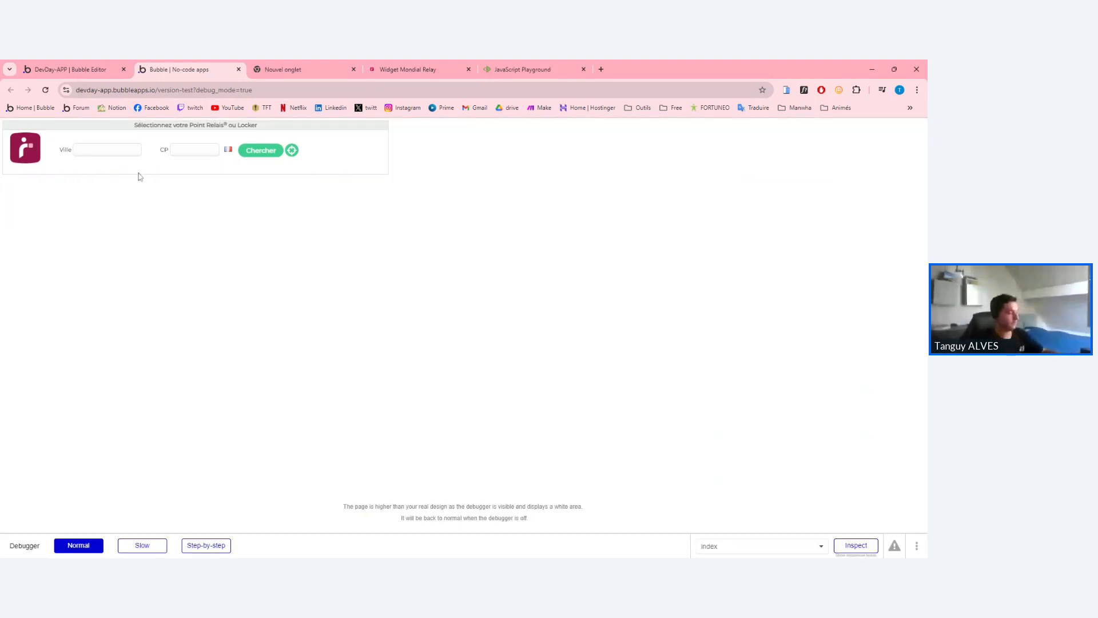
# Search 'paris' in the picker and pick the PARIS MARKET relay point, collapsing its hours.
pyautogui.write('paris')
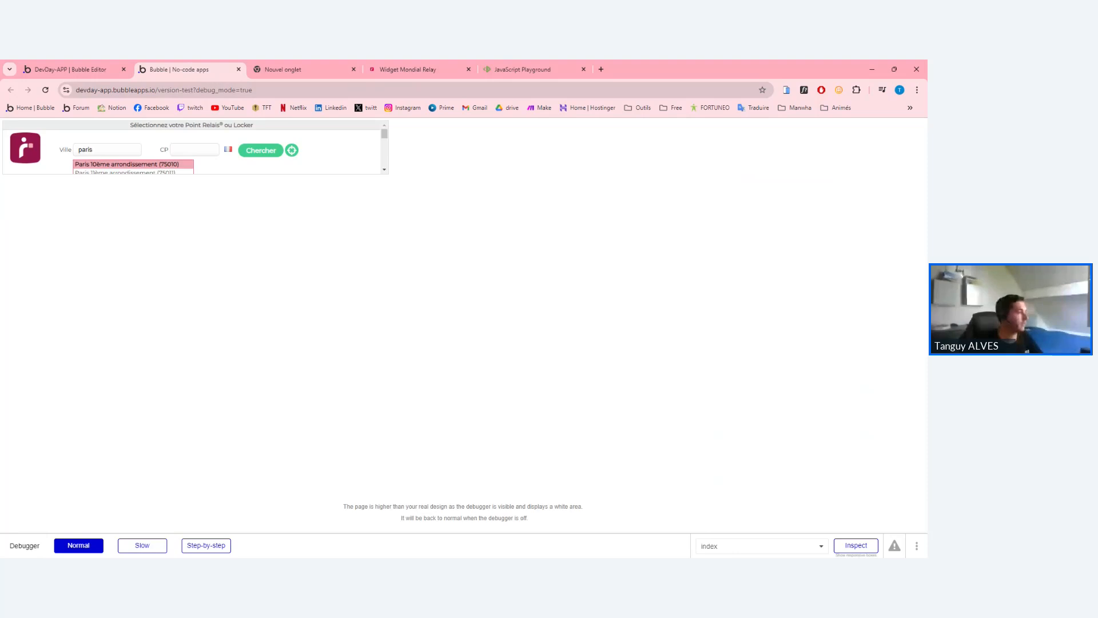
pyautogui.click(188, 163)
pyautogui.click(217, 184)
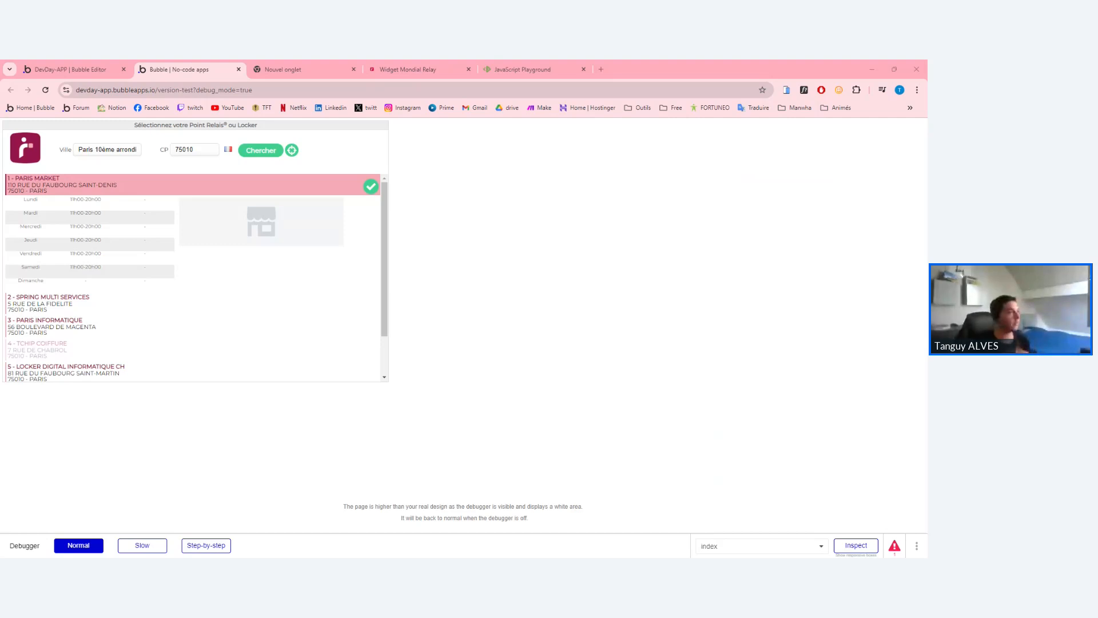
pyautogui.click(117, 188)
# Check HTML A's code in the editor, then pick another relay point in the preview.
pyautogui.click(47, 63)
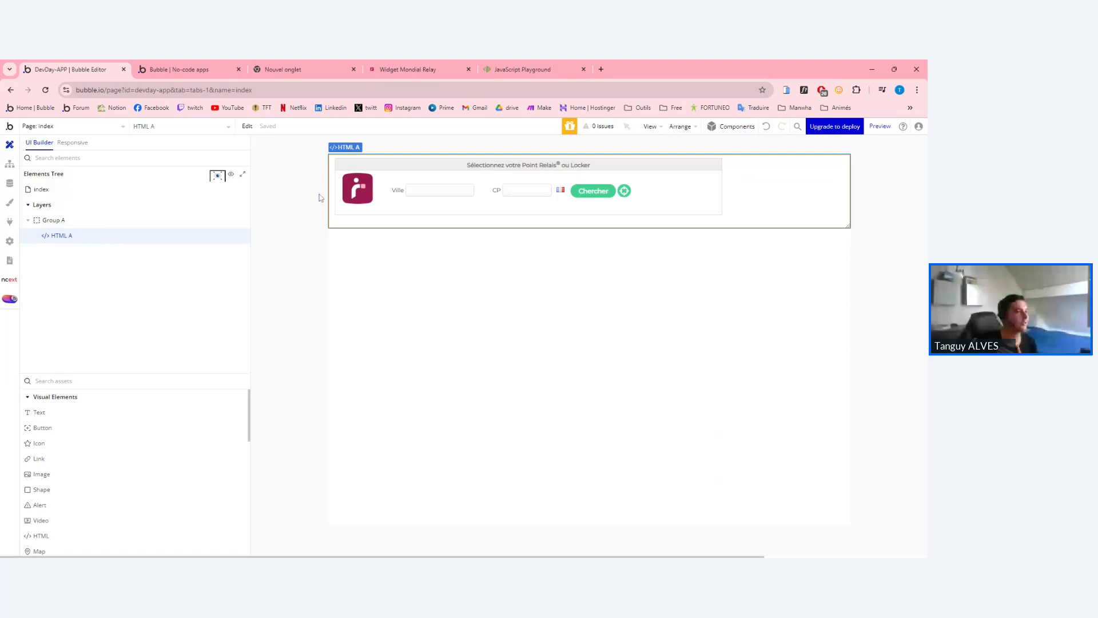
pyautogui.doubleClick(523, 181)
pyautogui.hotkey('ctrl', 'a')
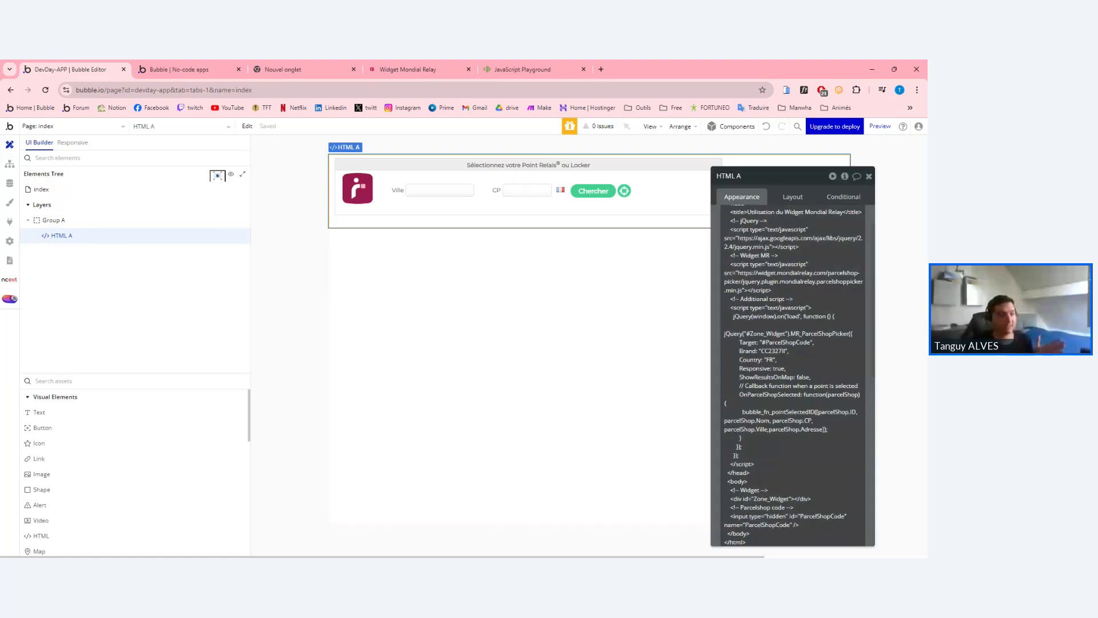
pyautogui.scroll(1, 793, 375)
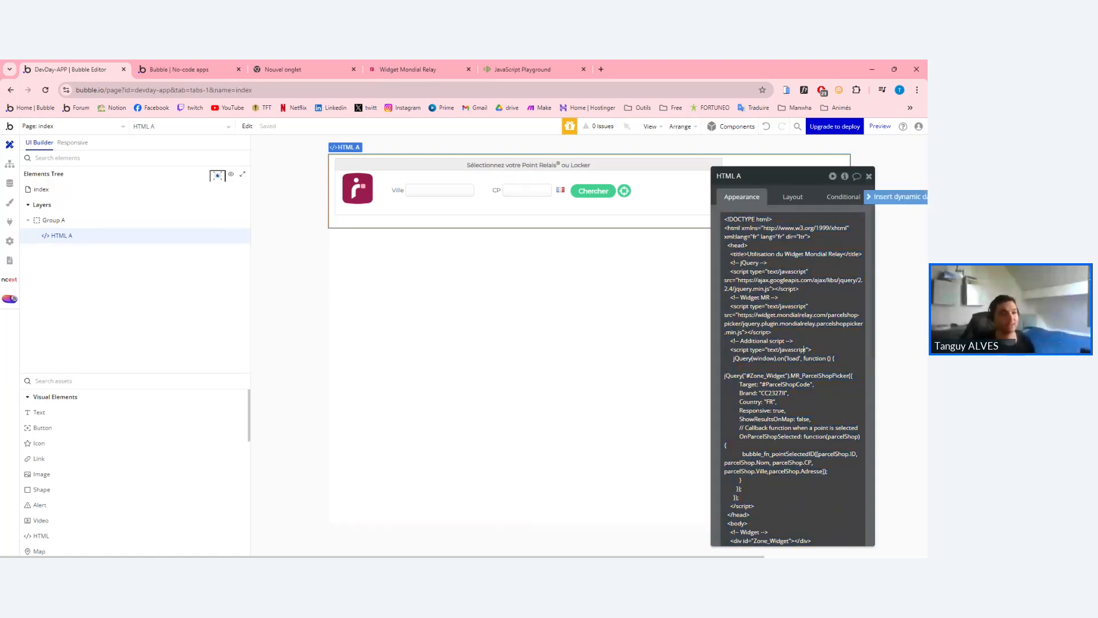
pyautogui.click(688, 328)
pyautogui.click(636, 182)
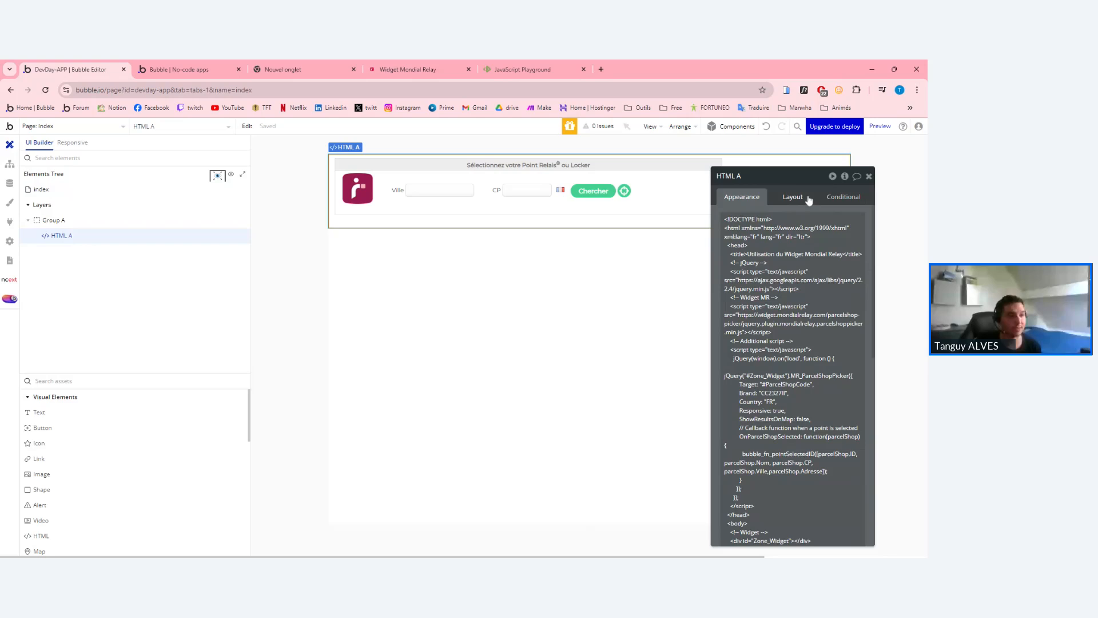
pyautogui.click(870, 176)
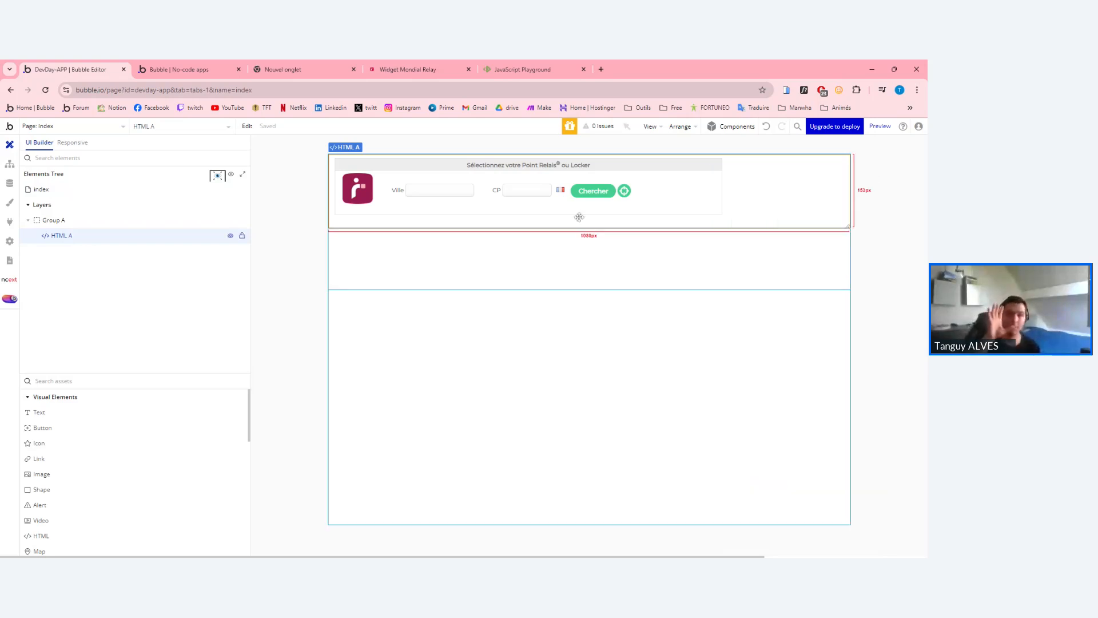
pyautogui.click(183, 69)
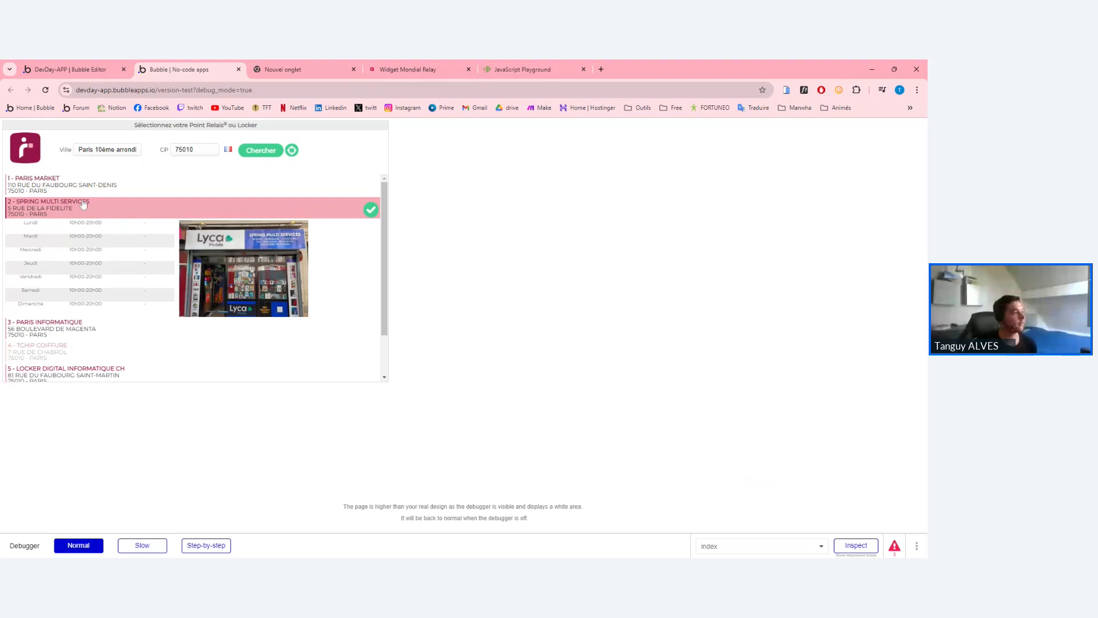
pyautogui.click(55, 325)
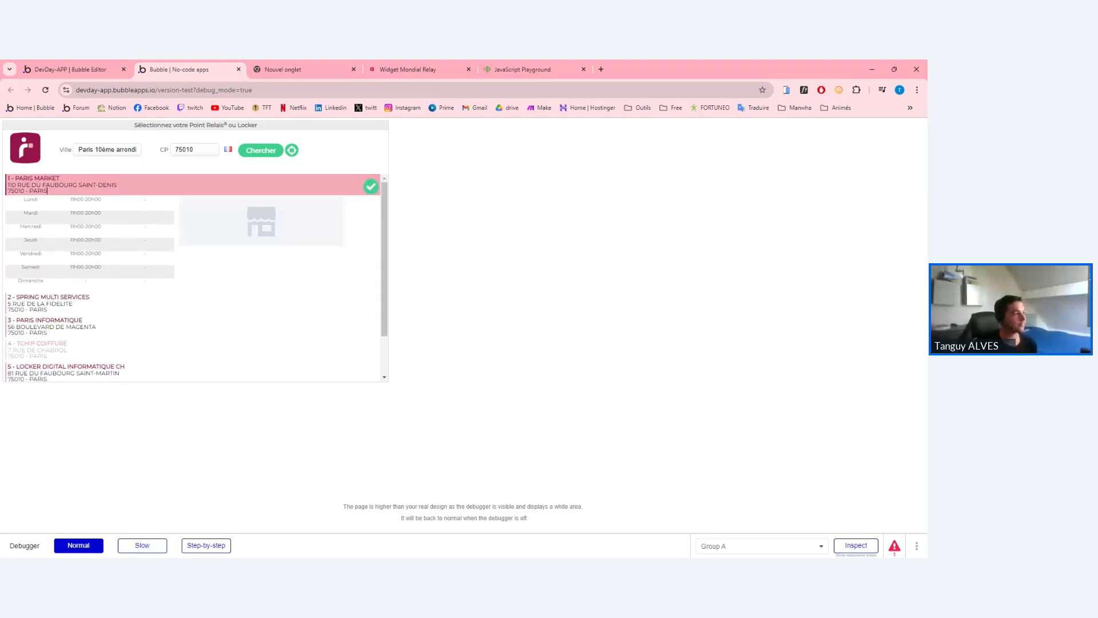
# Drop a new Text element into Group A just below the HTML A relay picker.
pyautogui.click(74, 70)
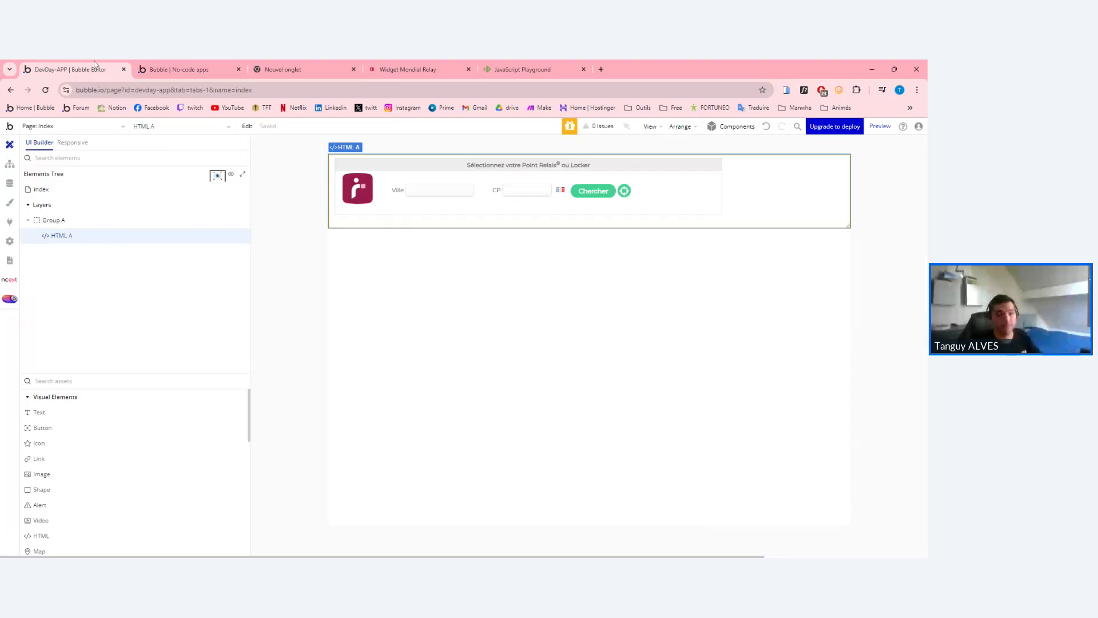
pyautogui.doubleClick(432, 218)
pyautogui.click(668, 278)
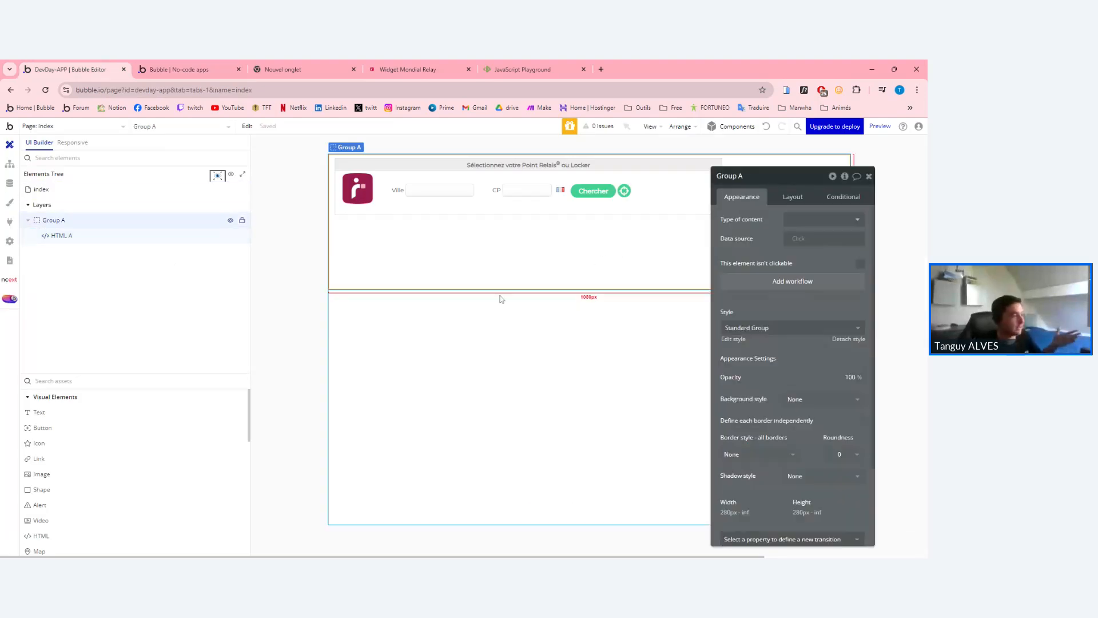
pyautogui.moveTo(61, 416); pyautogui.dragTo(437, 254)
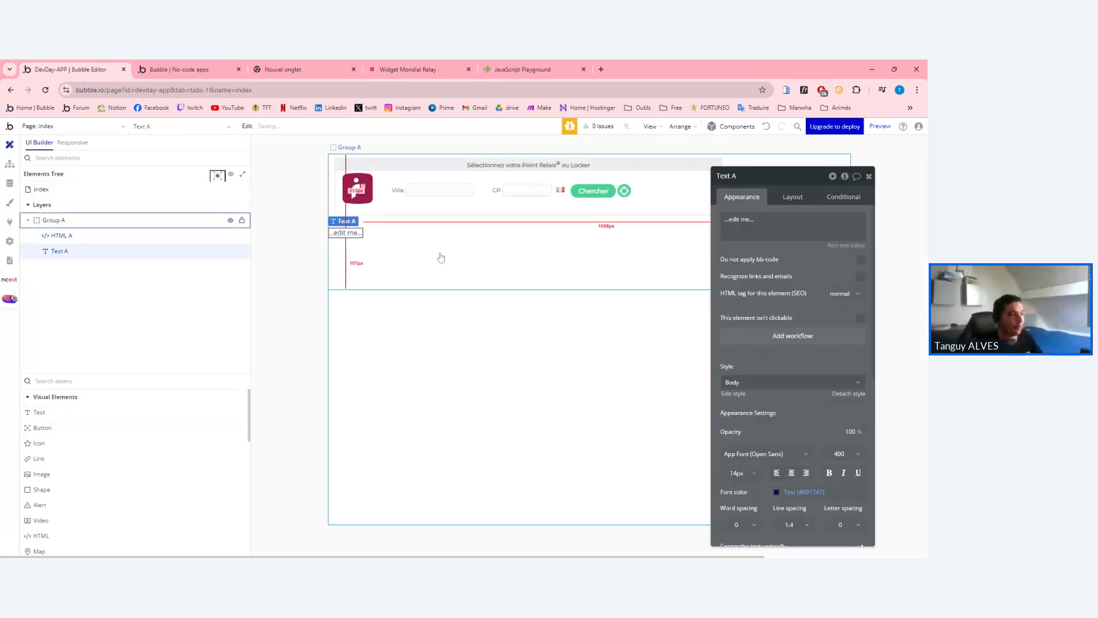
pyautogui.scroll(-5, 42, 433)
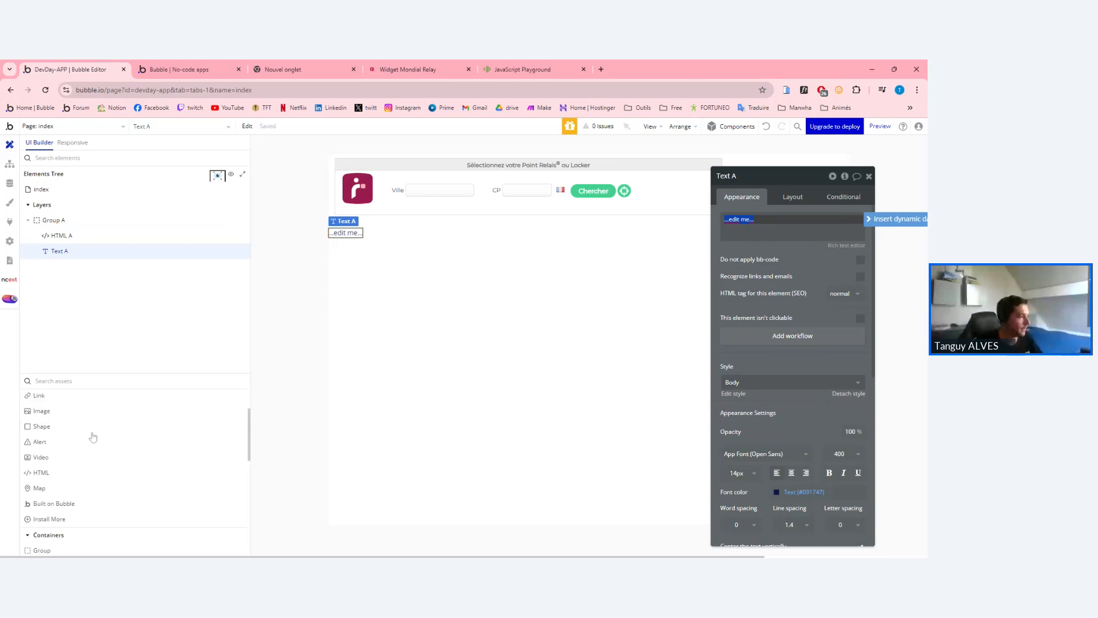
# Find the Toolbox plugin by searching 'tool', install it, and view its details.
pyautogui.click(9, 229)
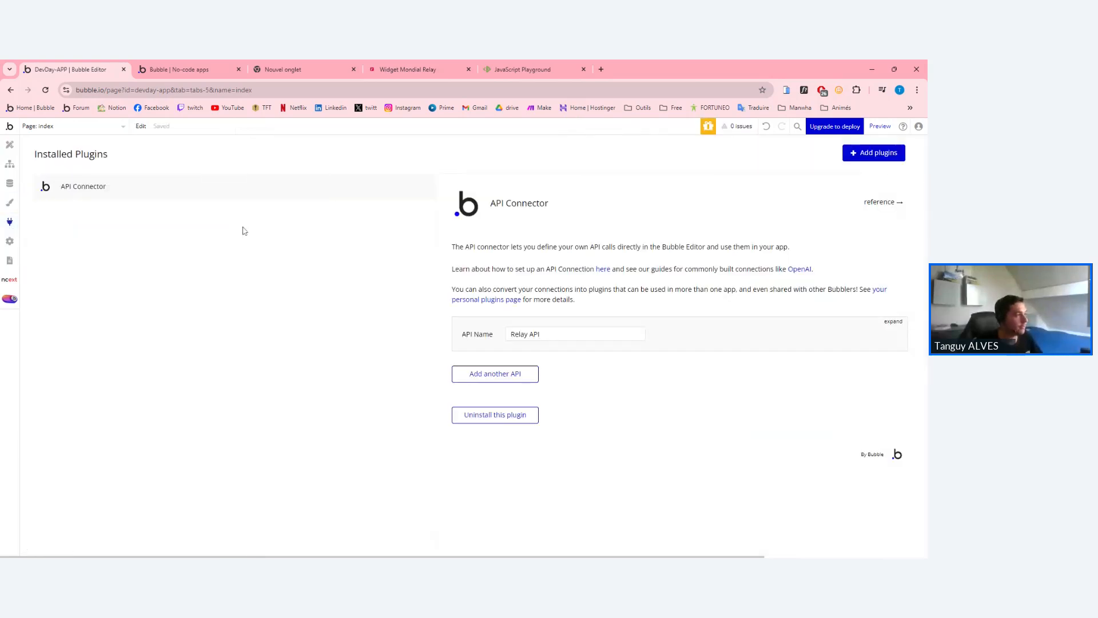
pyautogui.click(869, 156)
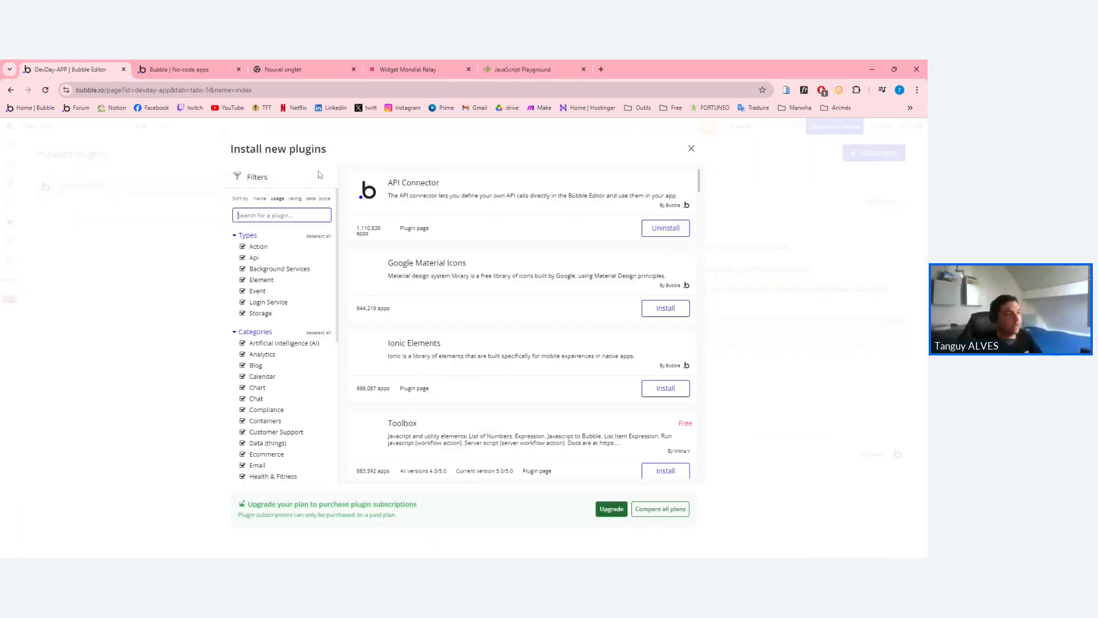
pyautogui.click(279, 215)
pyautogui.write('toolbo')
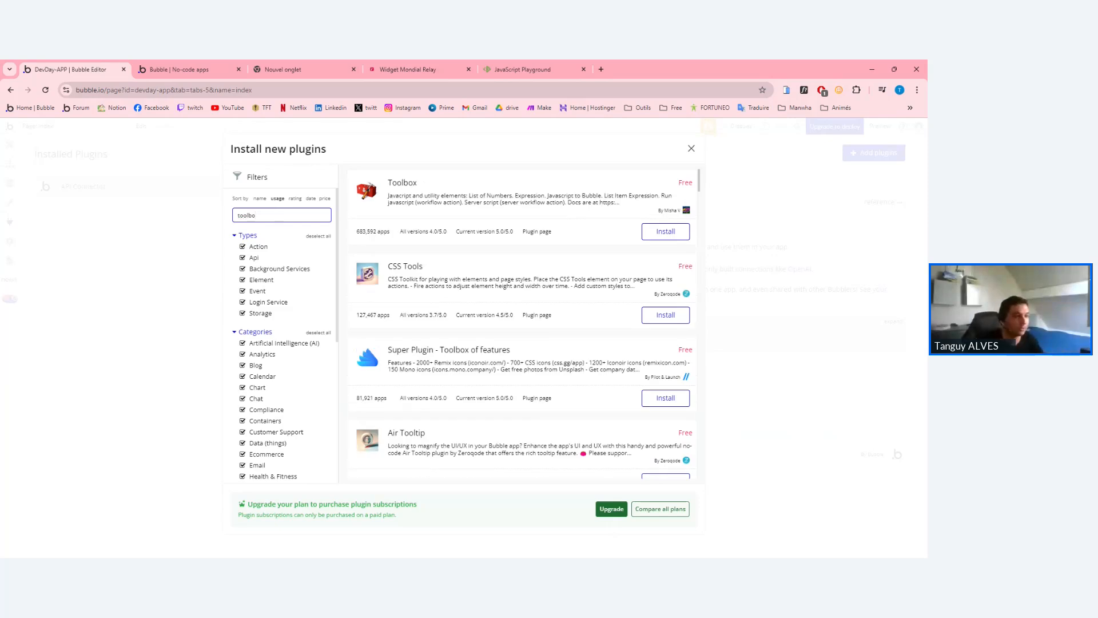
pyautogui.click(666, 231)
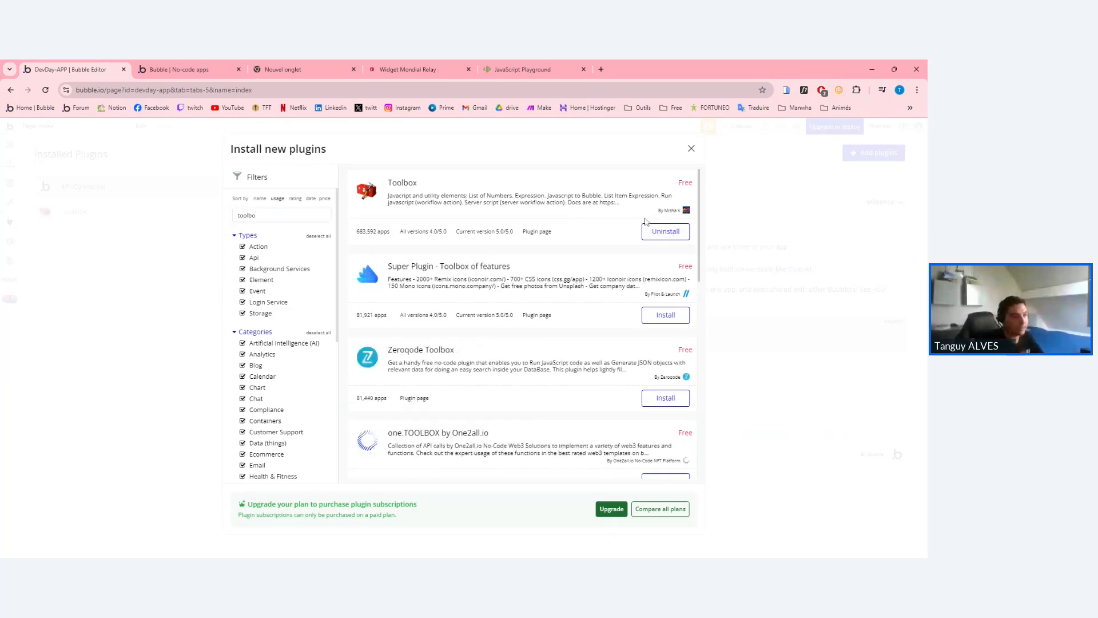
pyautogui.click(691, 149)
pyautogui.click(74, 211)
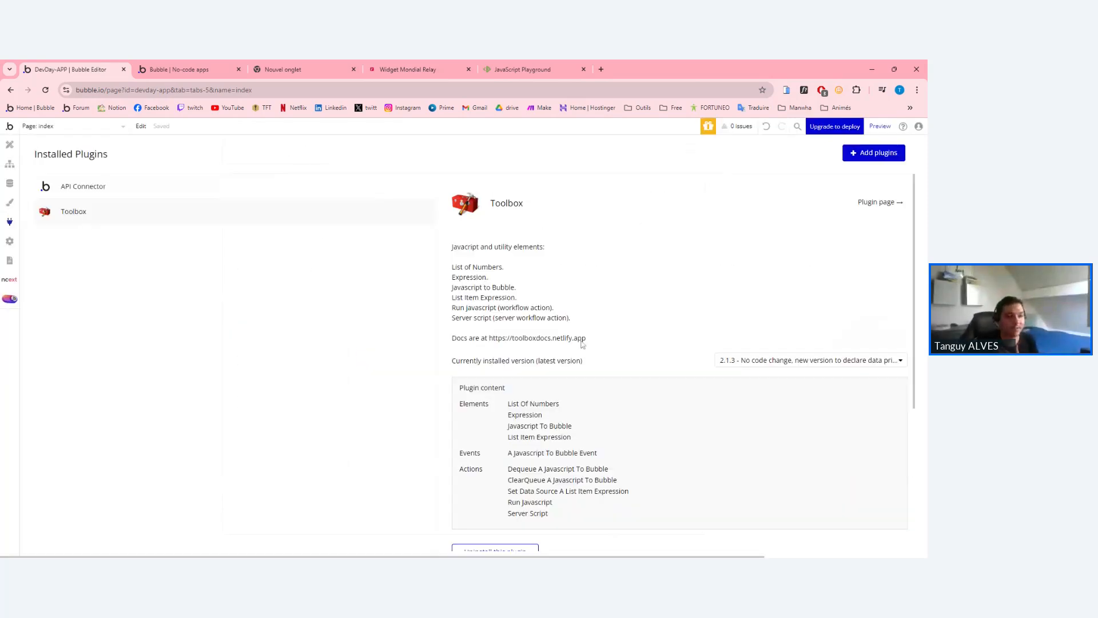
pyautogui.scroll(-3, 681, 360)
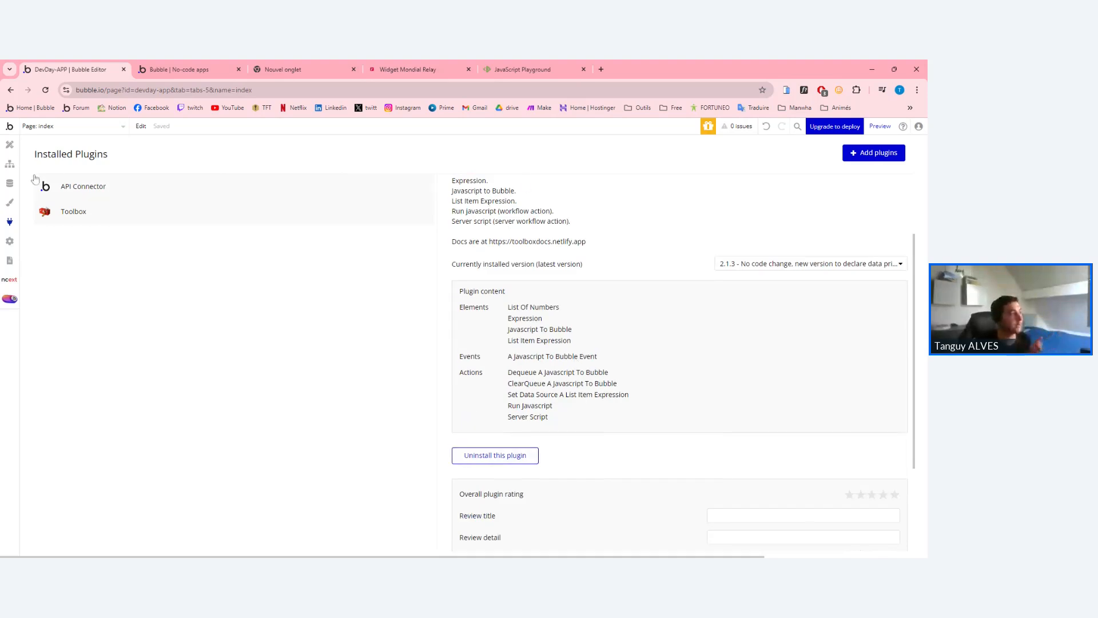
# Search assets for 'java' and place a Javascript to Bubble element in Group A.
pyautogui.click(8, 148)
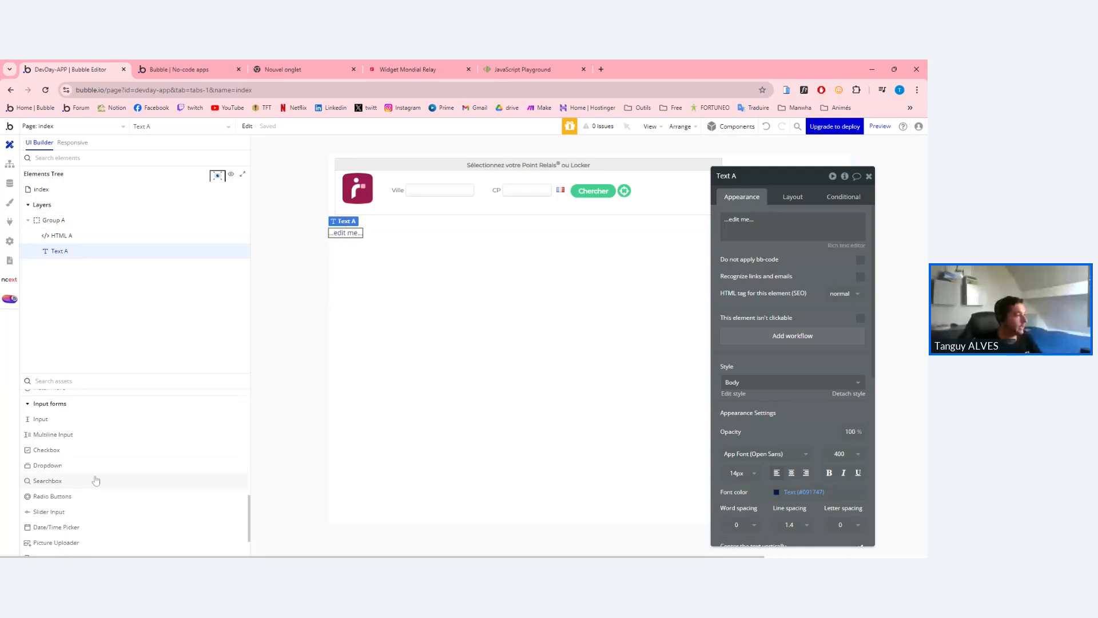
pyautogui.write('java')
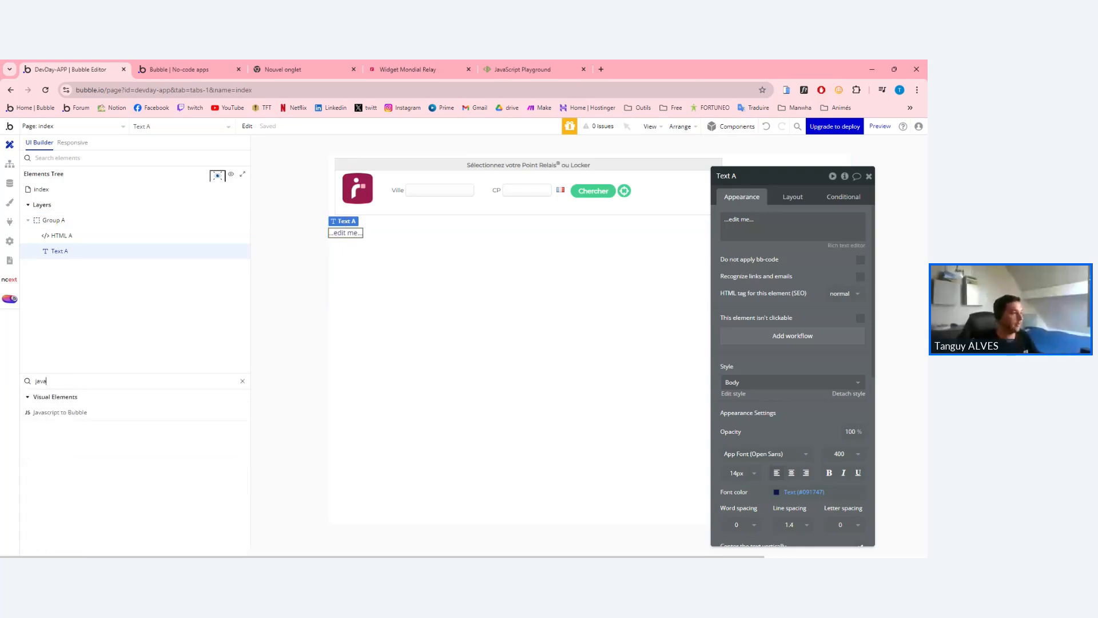
pyautogui.click(72, 413)
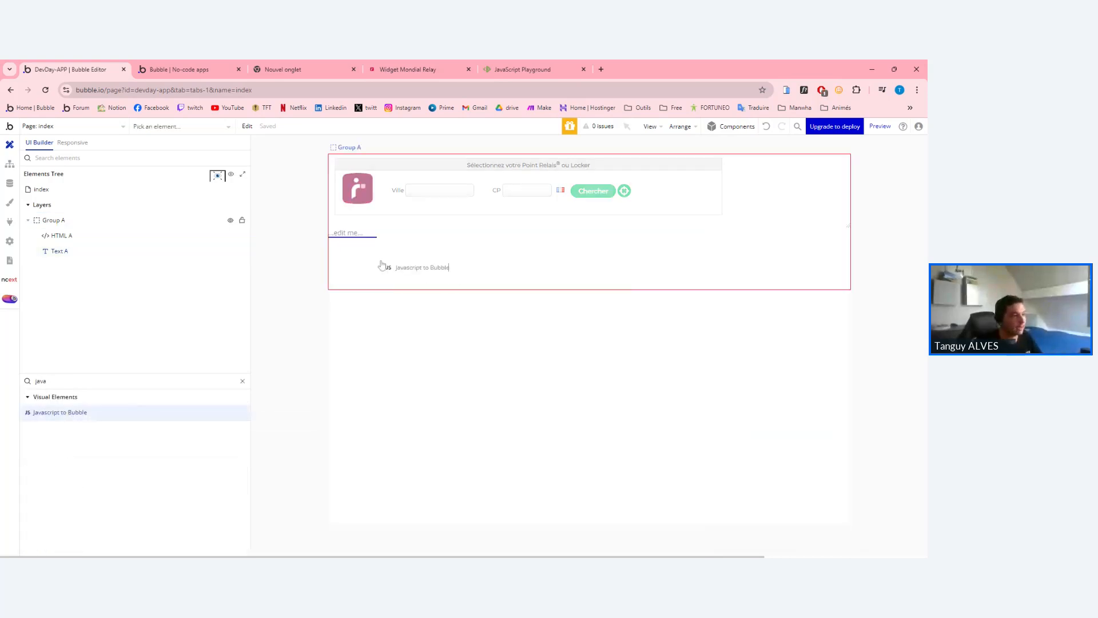
pyautogui.click(421, 296)
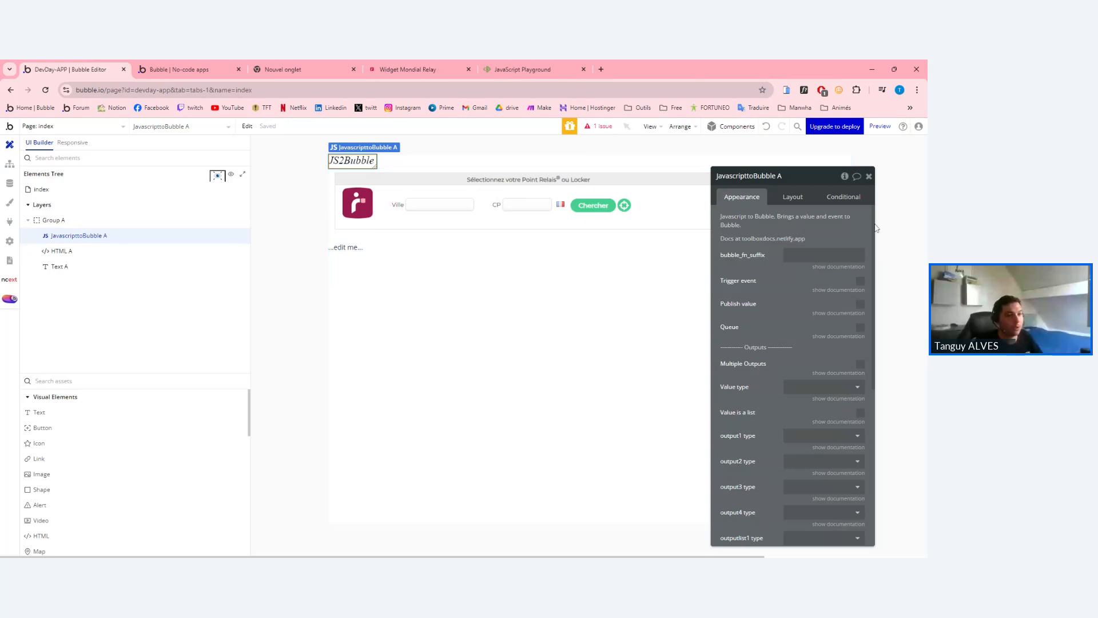
# Shrink JavascripttoBubble A to 1 × 1 and view its plugin settings.
pyautogui.click(793, 197)
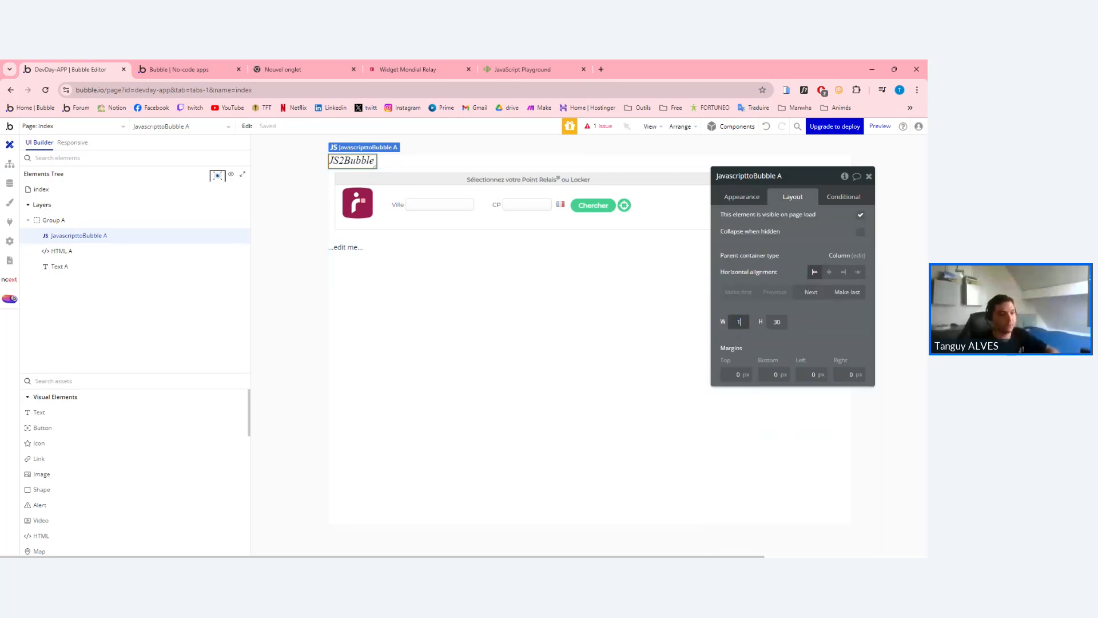
pyautogui.click(777, 322)
pyautogui.write('1')
pyautogui.press('Return')
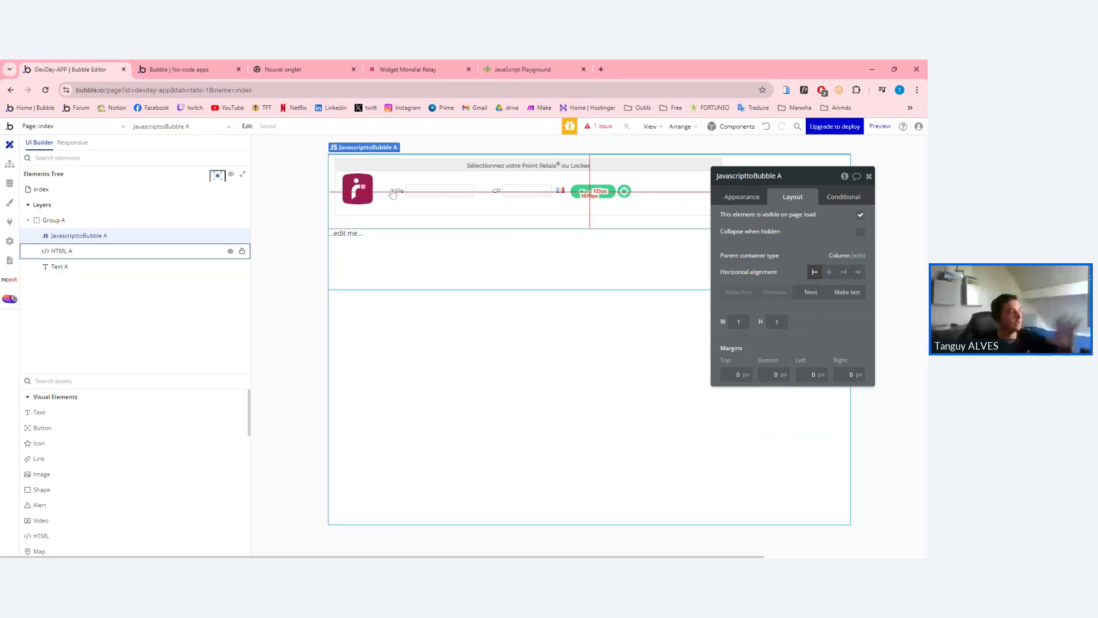
pyautogui.click(442, 191)
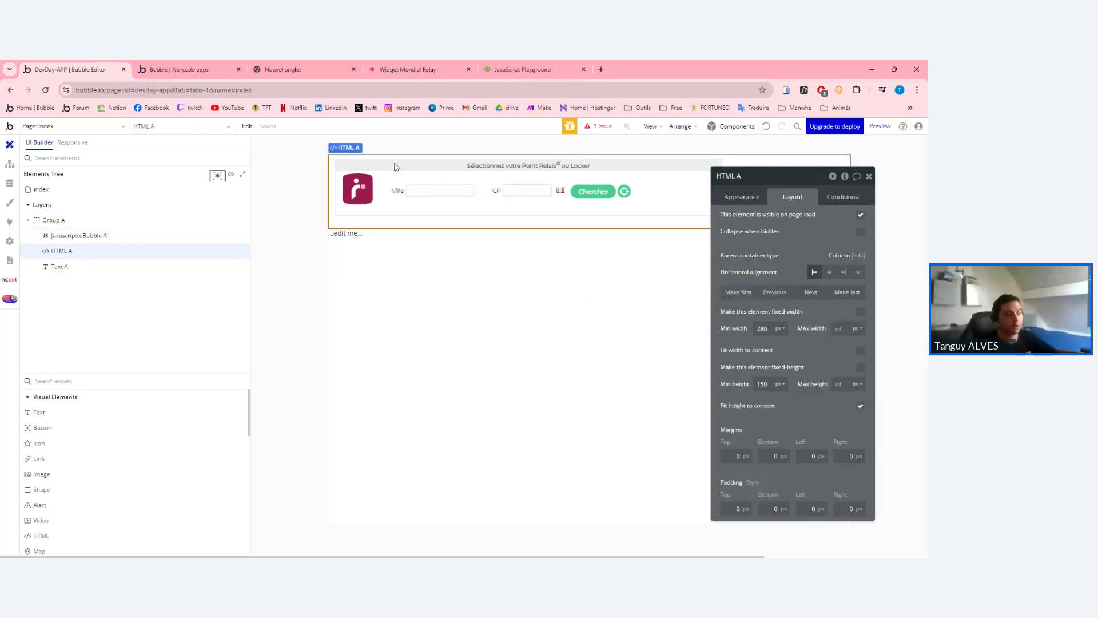
pyautogui.click(77, 235)
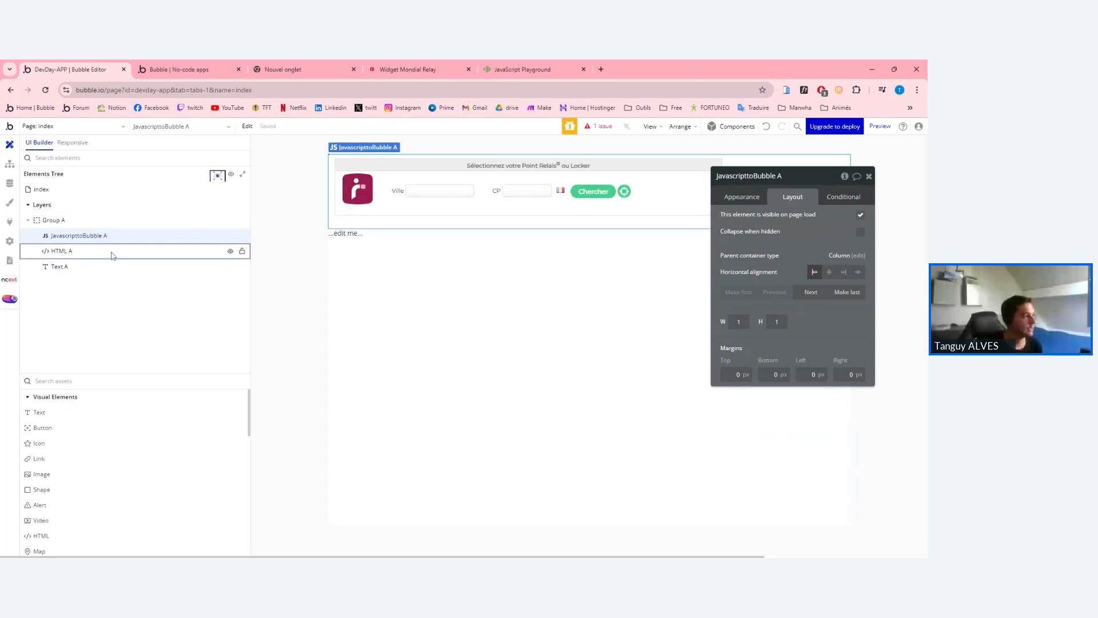
pyautogui.click(748, 197)
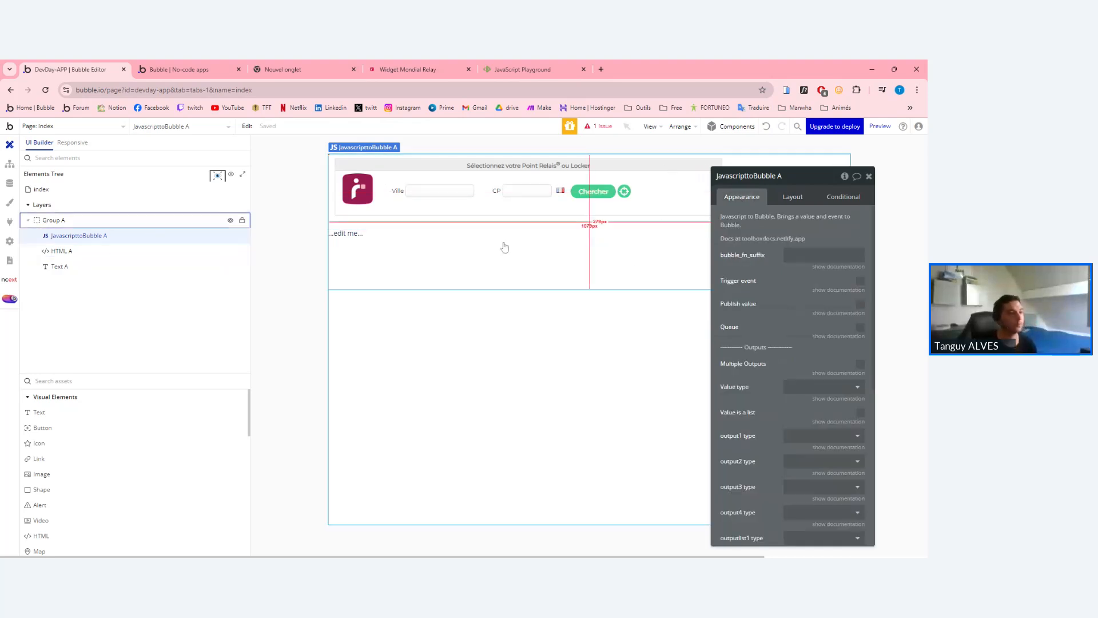
# Locate the OnParcelShopSelected callback in the PlayCode widget script.
pyautogui.click(426, 69)
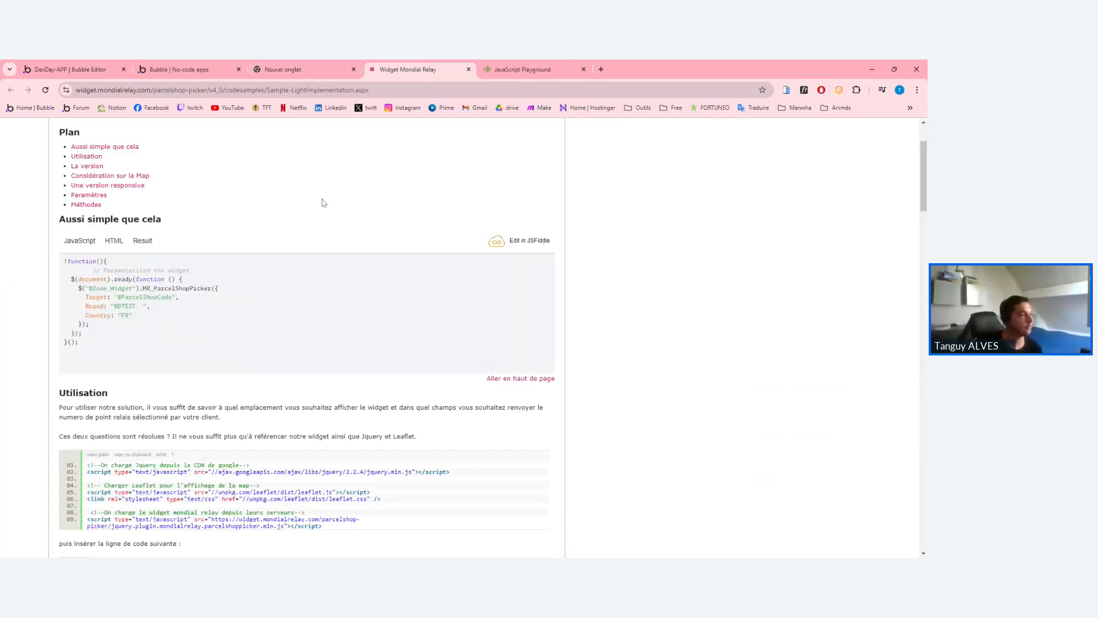
pyautogui.click(514, 68)
pyautogui.click(252, 330)
pyautogui.click(172, 373)
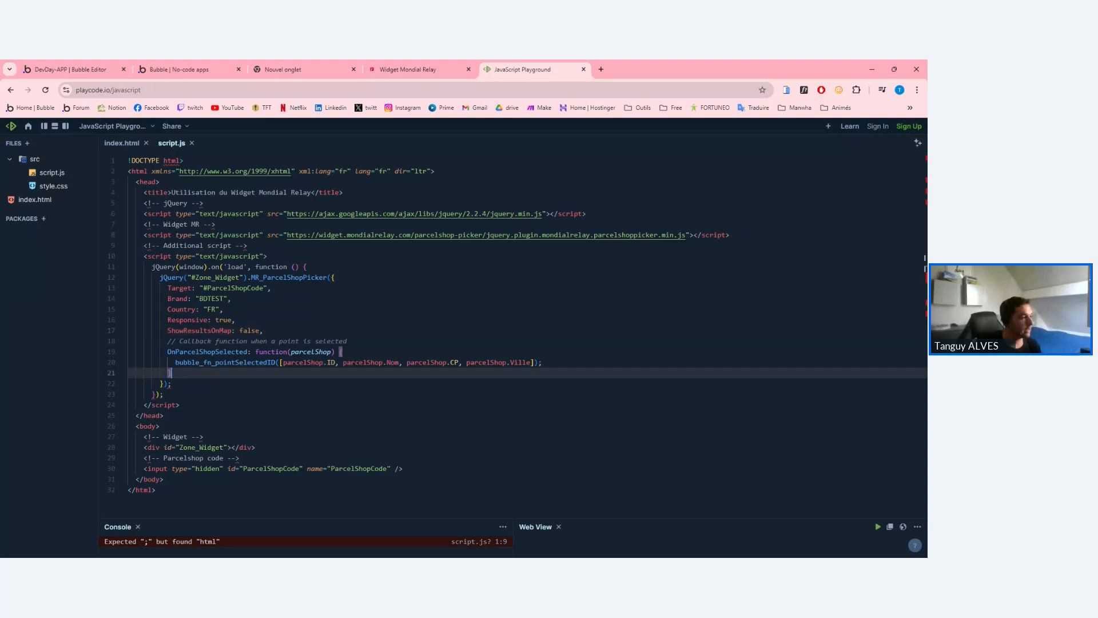
pyautogui.moveTo(167, 352); pyautogui.dragTo(248, 352)
pyautogui.click(180, 384)
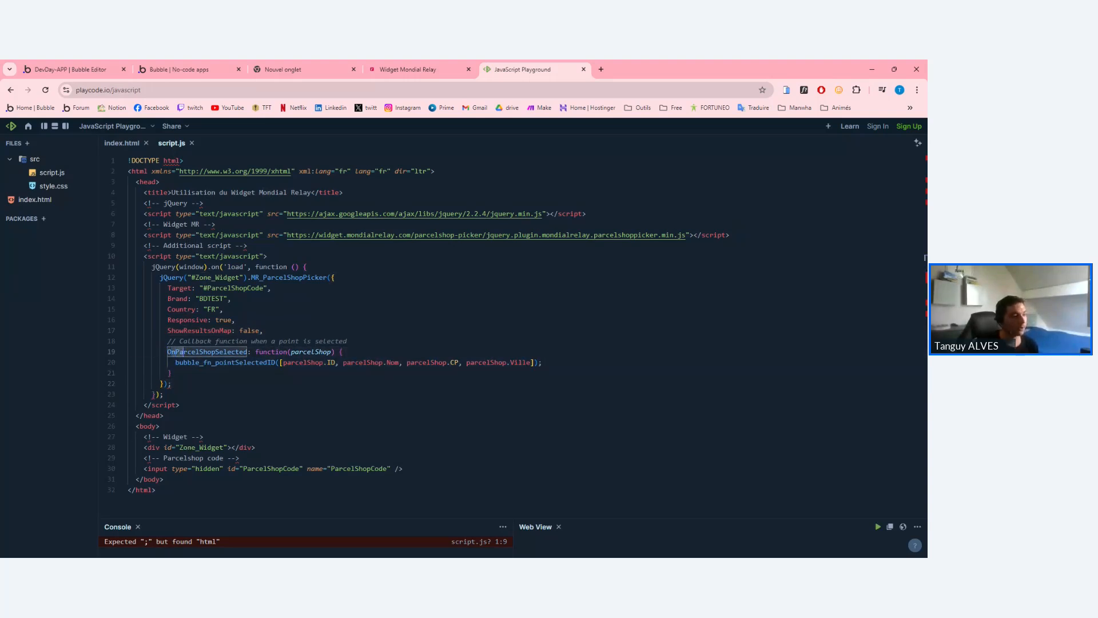
# Select the pointSelectedID suffix of bubble_fn_pointSelectedID on line 20, then return to Bubble.
pyautogui.click(172, 373)
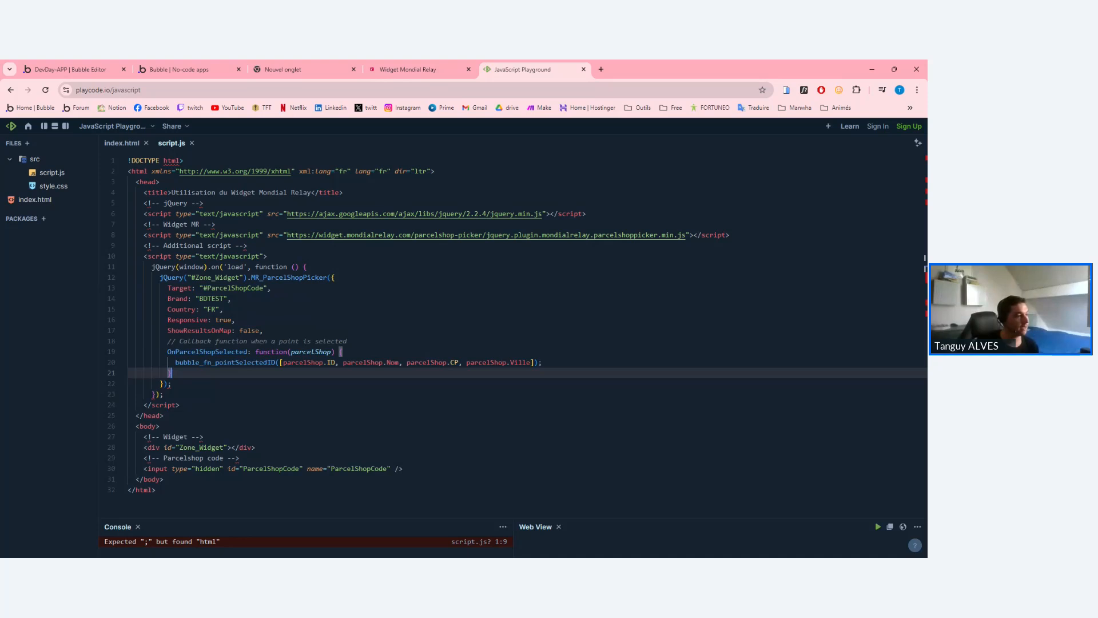
pyautogui.press('Up')
pyautogui.moveTo(175, 362); pyautogui.dragTo(274, 362)
pyautogui.click(275, 362)
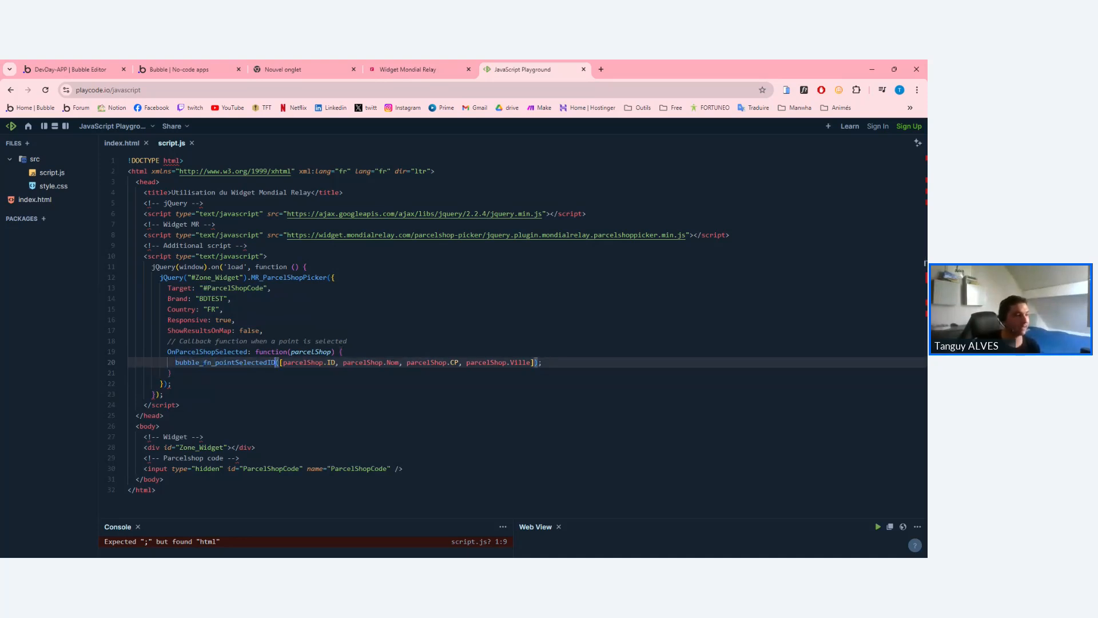
pyautogui.doubleClick(274, 362)
pyautogui.click(274, 362)
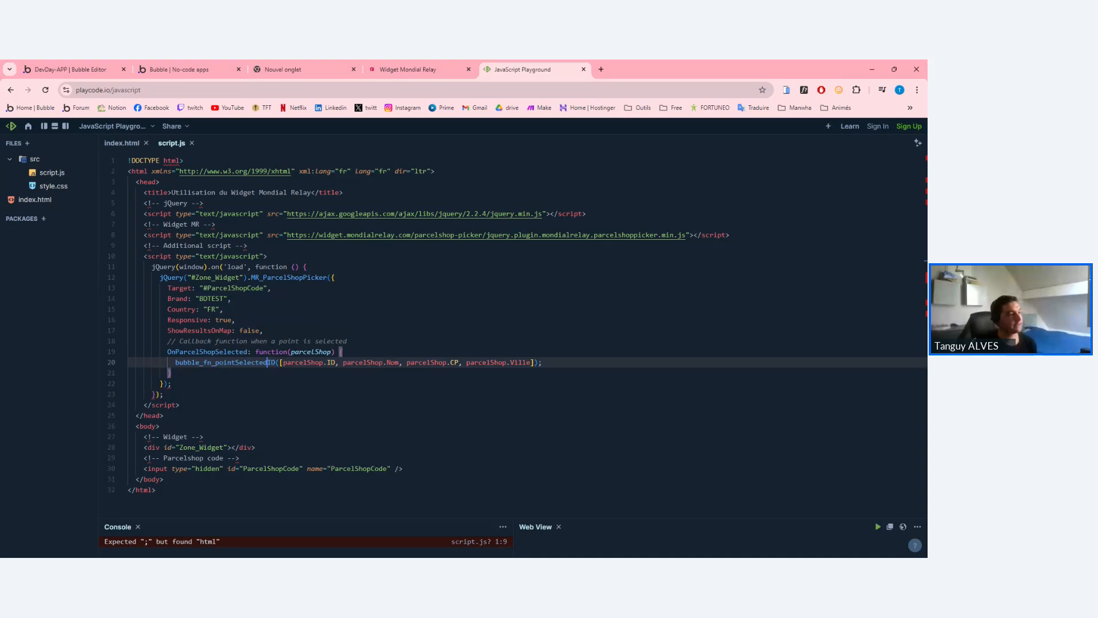
pyautogui.doubleClick(274, 362)
pyautogui.moveTo(176, 362); pyautogui.dragTo(211, 362)
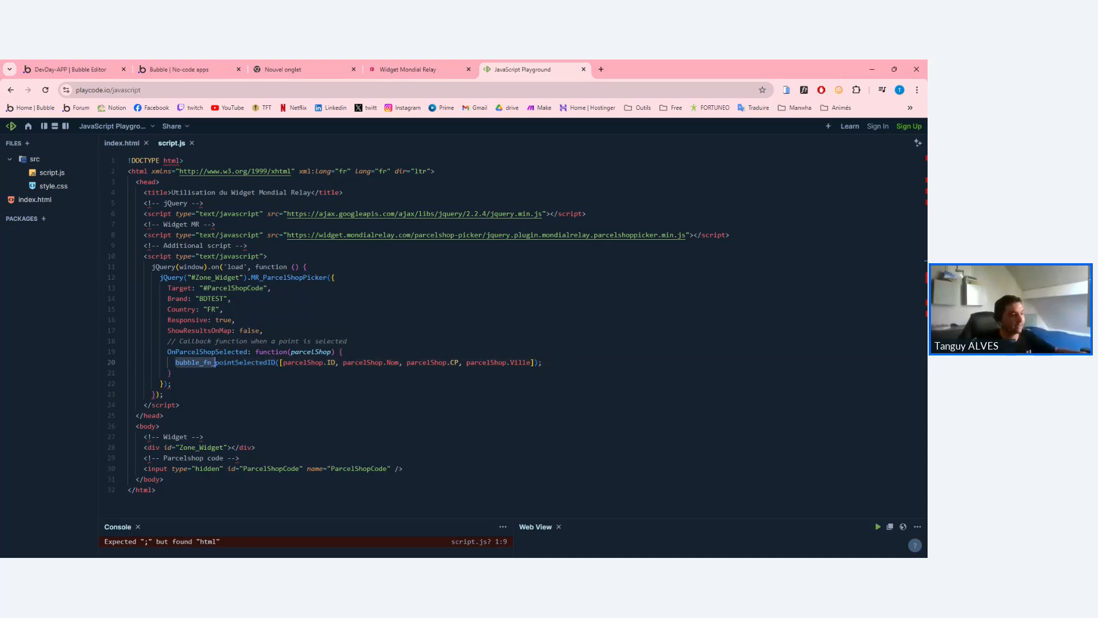
pyautogui.click(215, 362)
pyautogui.moveTo(215, 362); pyautogui.dragTo(275, 362)
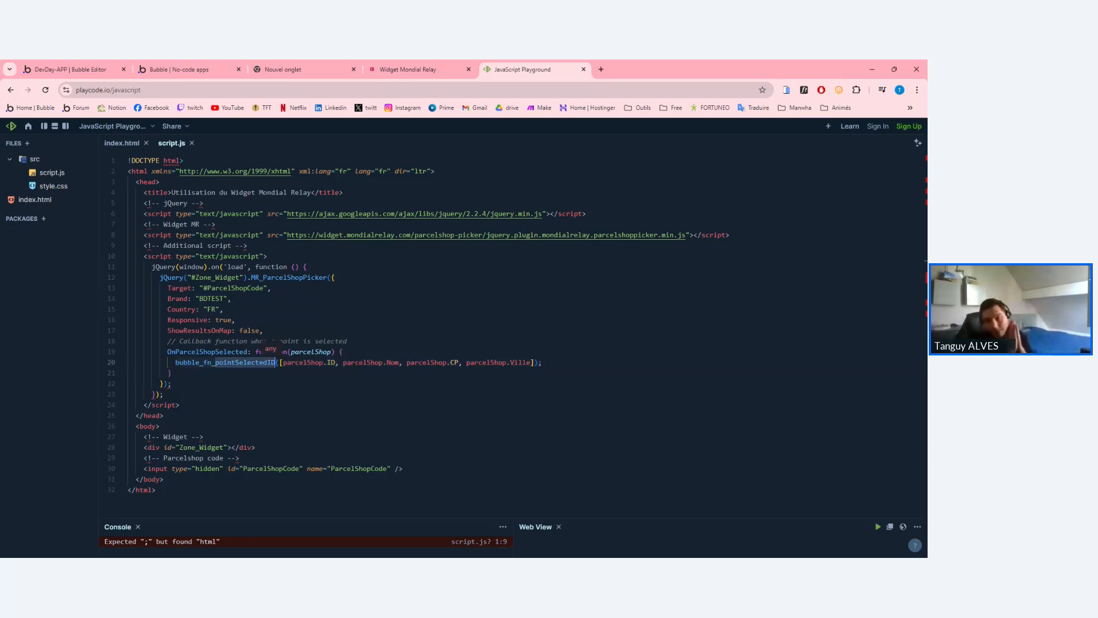
pyautogui.hotkey('ctrl', '1')
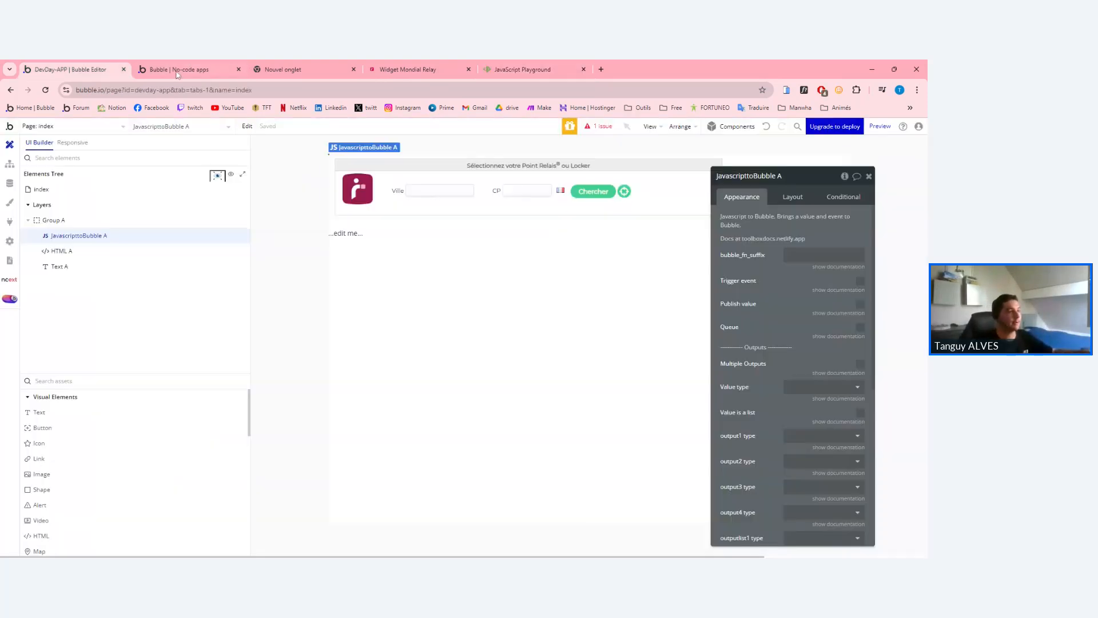
# Check the Mondial Relay documentation and PlayCode script before returning to the Bubble editor.
pyautogui.click(790, 252)
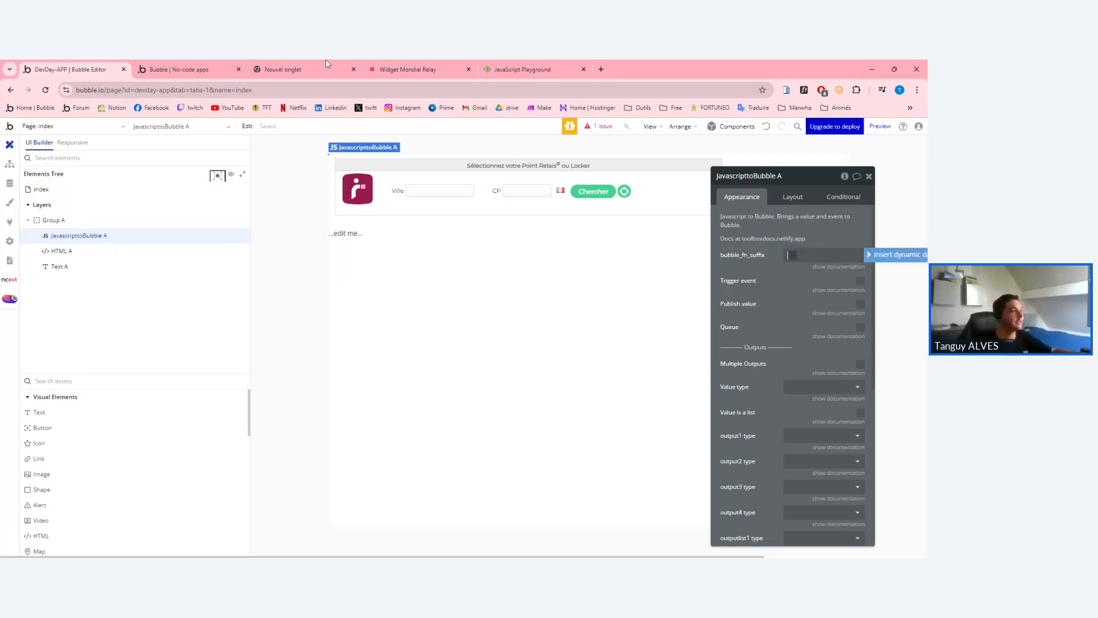
pyautogui.click(458, 66)
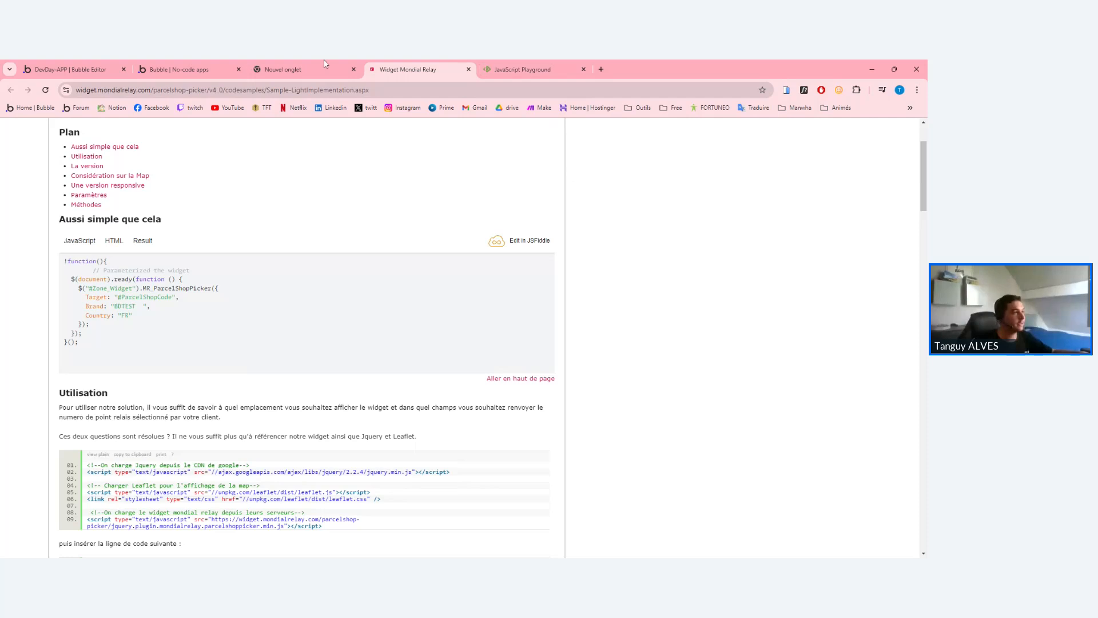
pyautogui.click(324, 64)
pyautogui.click(220, 67)
pyautogui.click(381, 64)
pyautogui.scroll(-1, 158, 457)
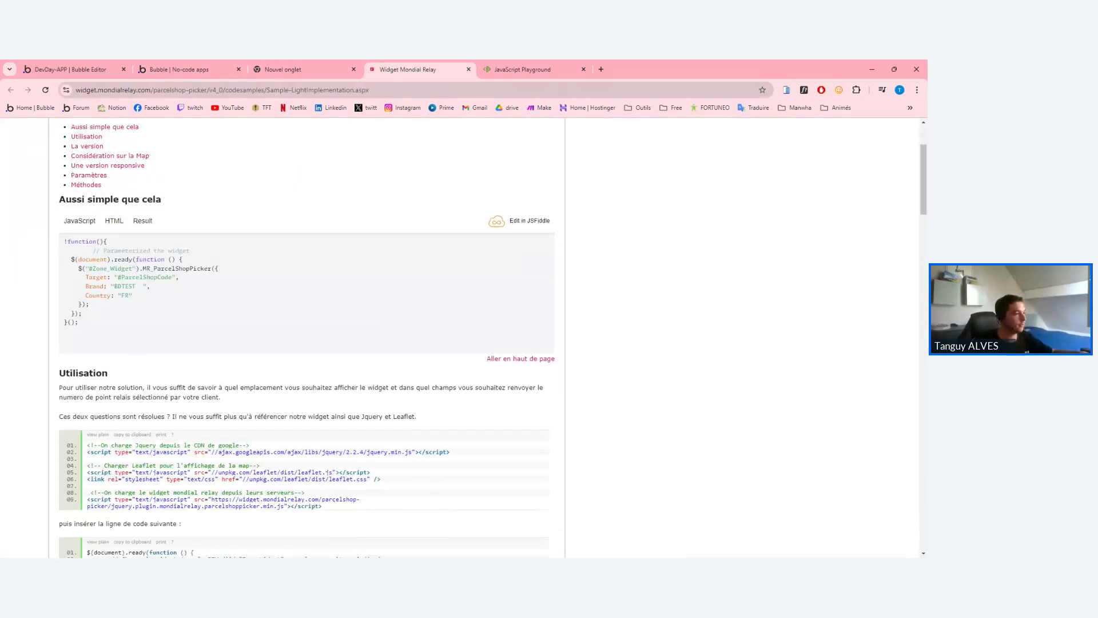
pyautogui.click(525, 63)
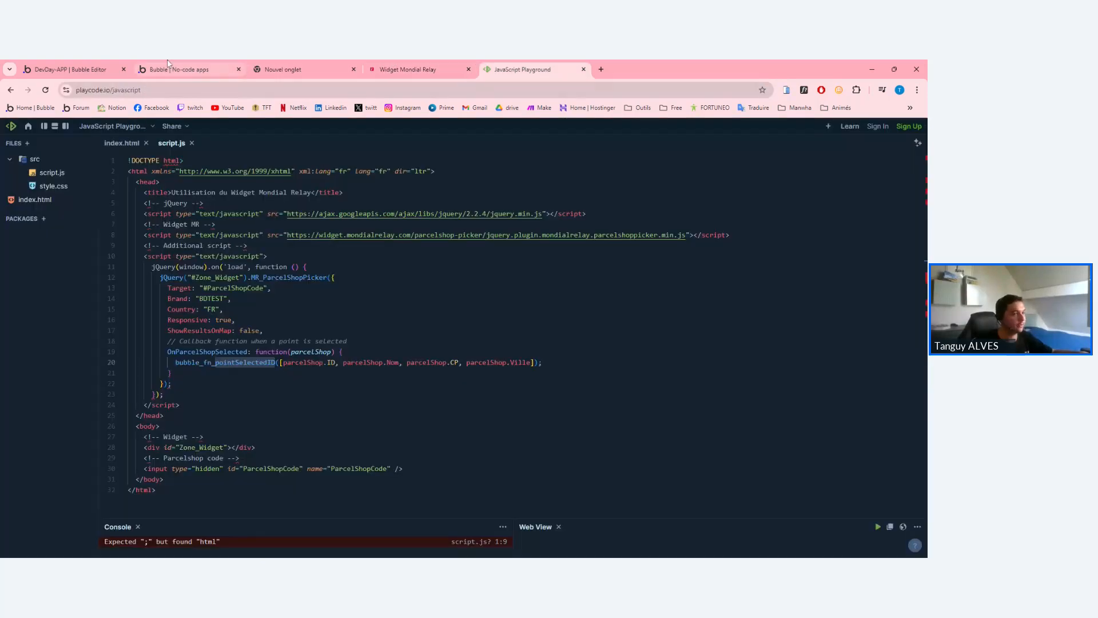
pyautogui.click(220, 67)
pyautogui.click(73, 68)
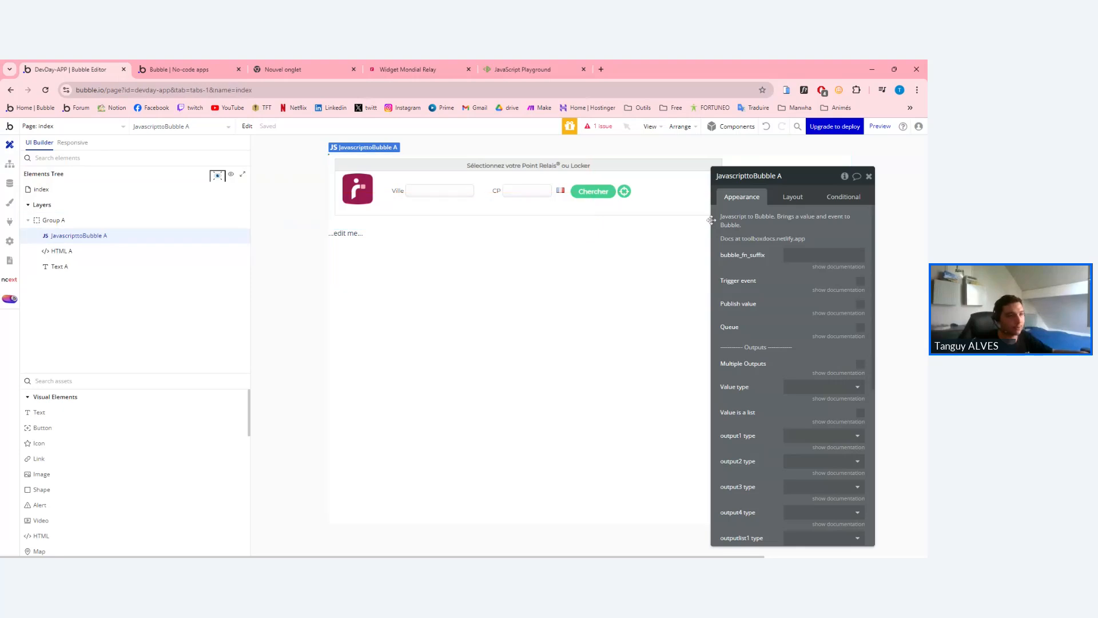
pyautogui.scroll(-1, 793, 372)
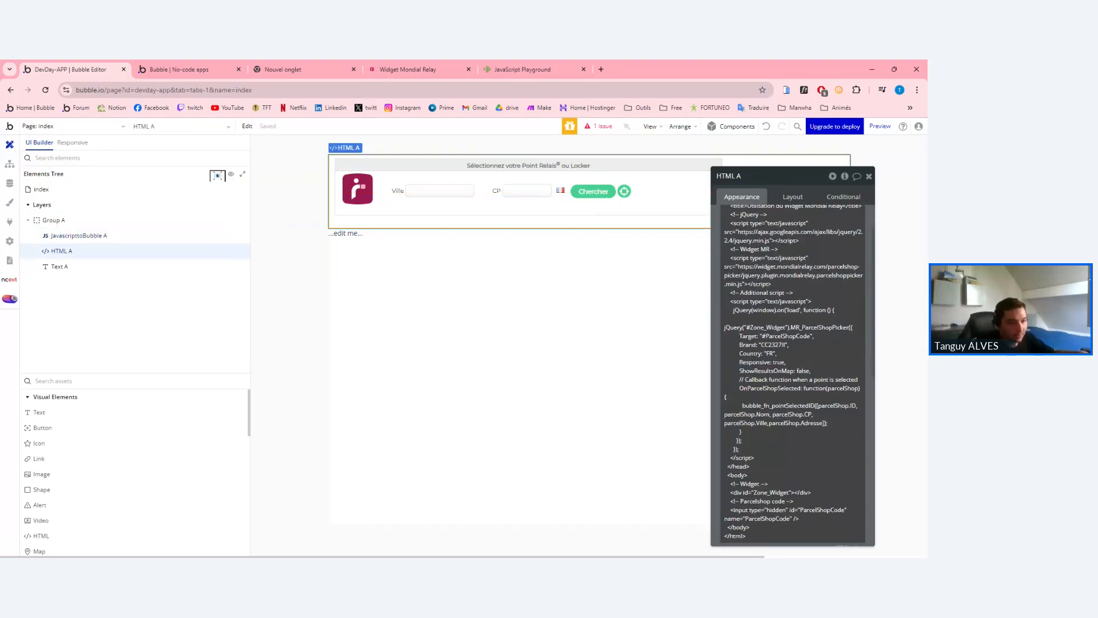
# Paste pointSelectedID as JavascripttoBubble A's bubble_fn_suffix.
pyautogui.click(797, 405)
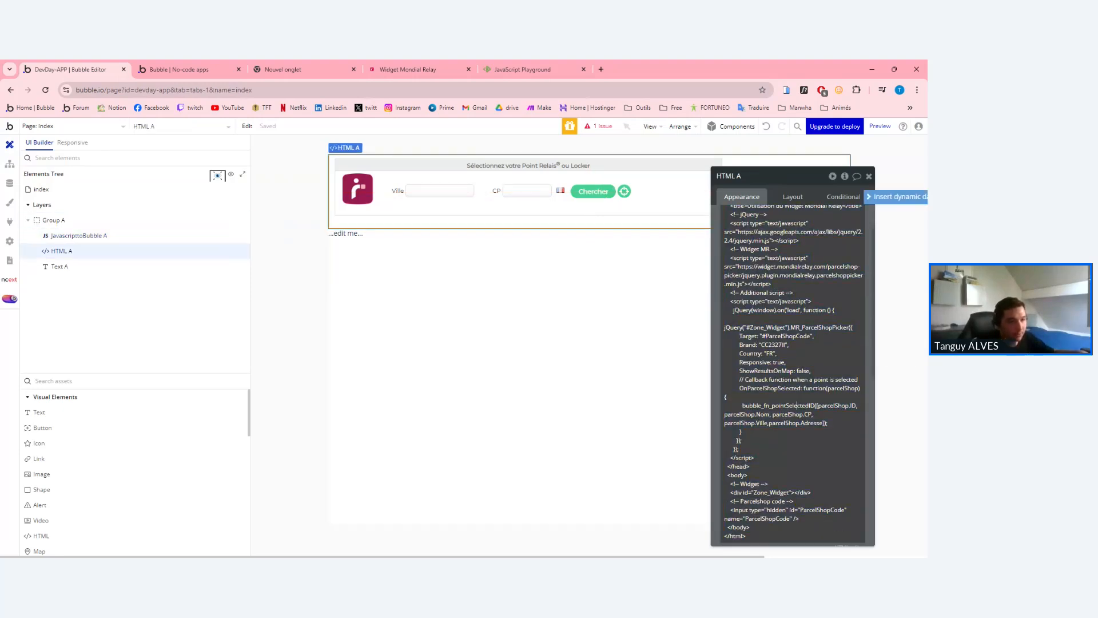
pyautogui.moveTo(815, 405); pyautogui.dragTo(772, 406)
pyautogui.hotkey('ctrl', 'c')
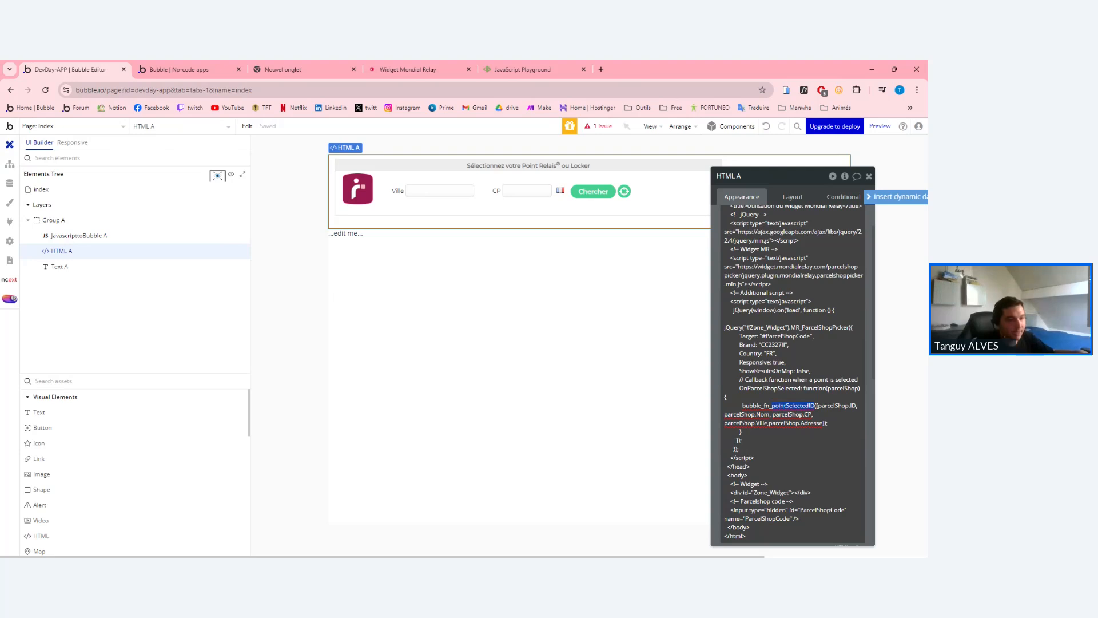
pyautogui.click(465, 262)
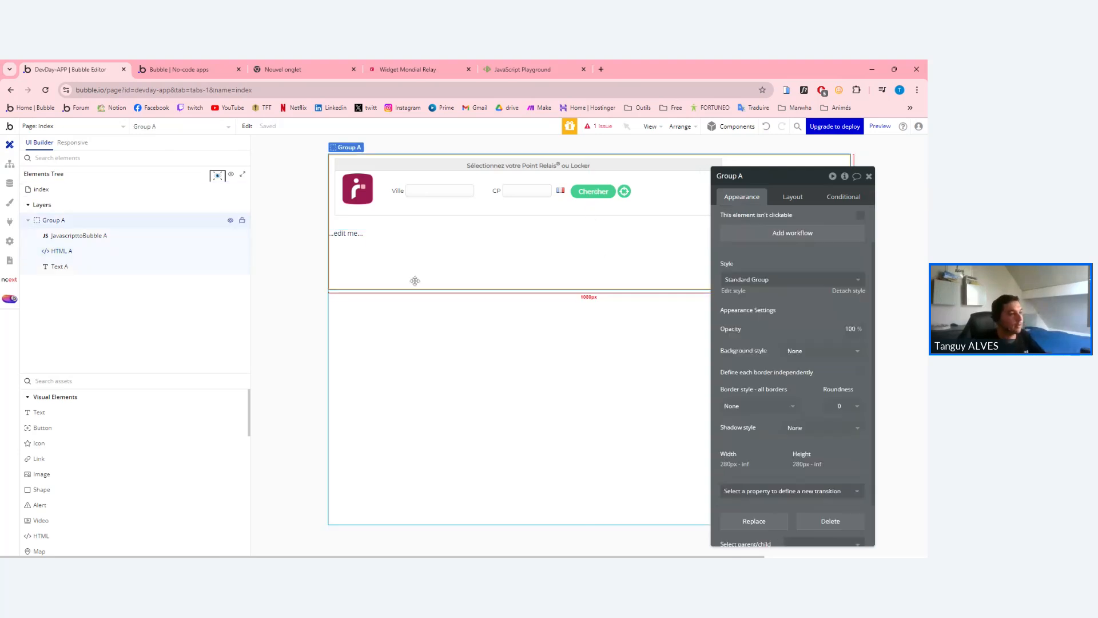
pyautogui.click(354, 234)
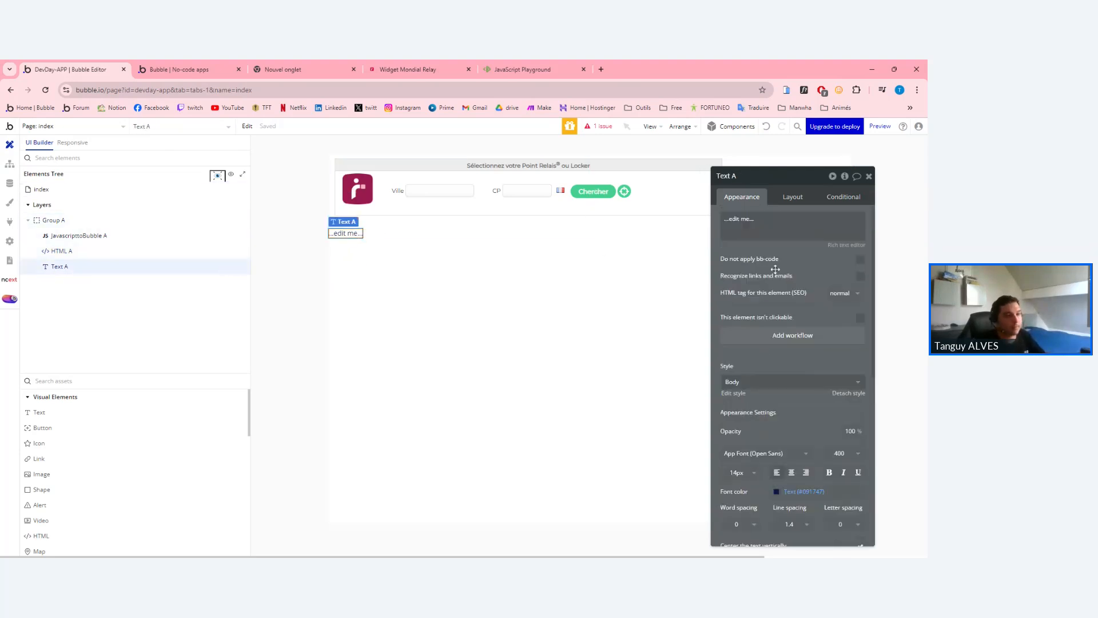
pyautogui.click(122, 235)
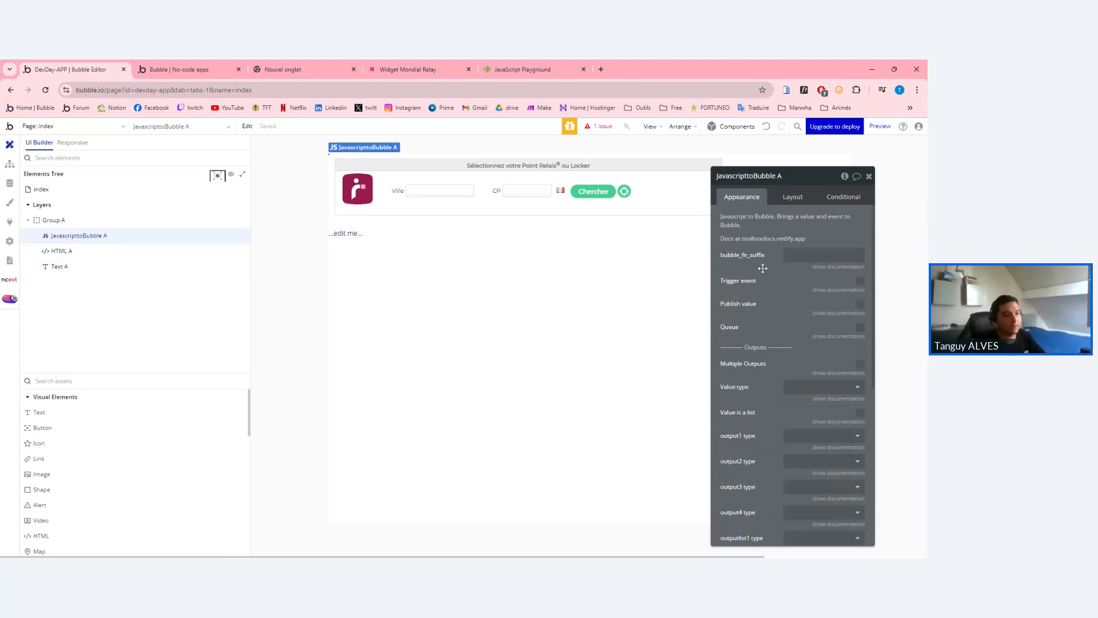
pyautogui.click(824, 255)
pyautogui.hotkey('ctrl', 'v')
pyautogui.click(840, 242)
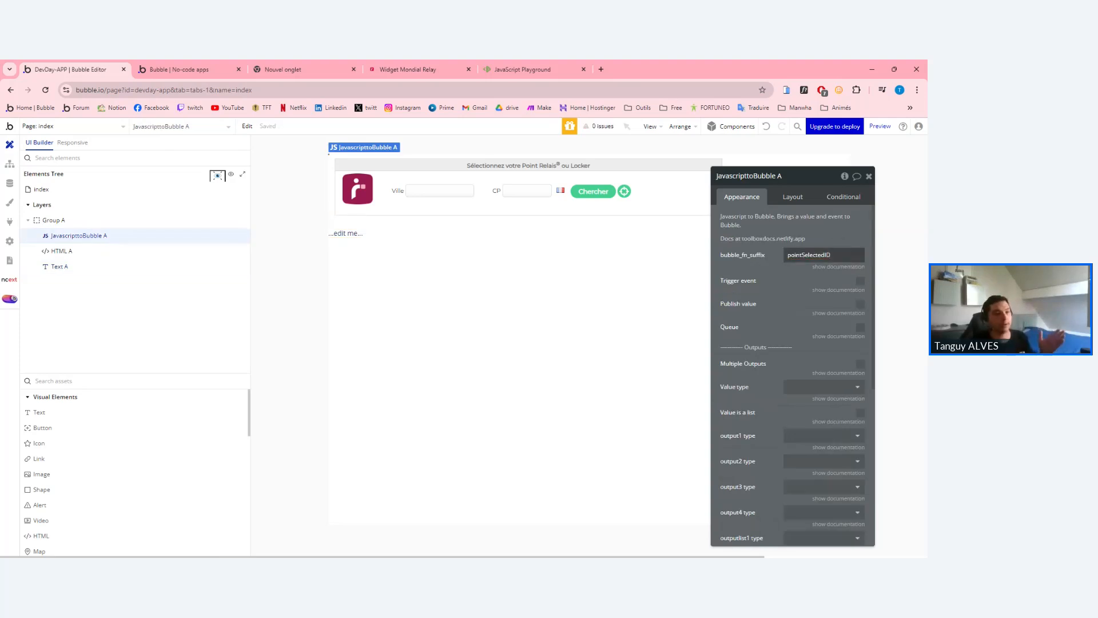
pyautogui.click(408, 69)
# Select the pointSelectedID name on line 20 of script.js.
pyautogui.click(523, 70)
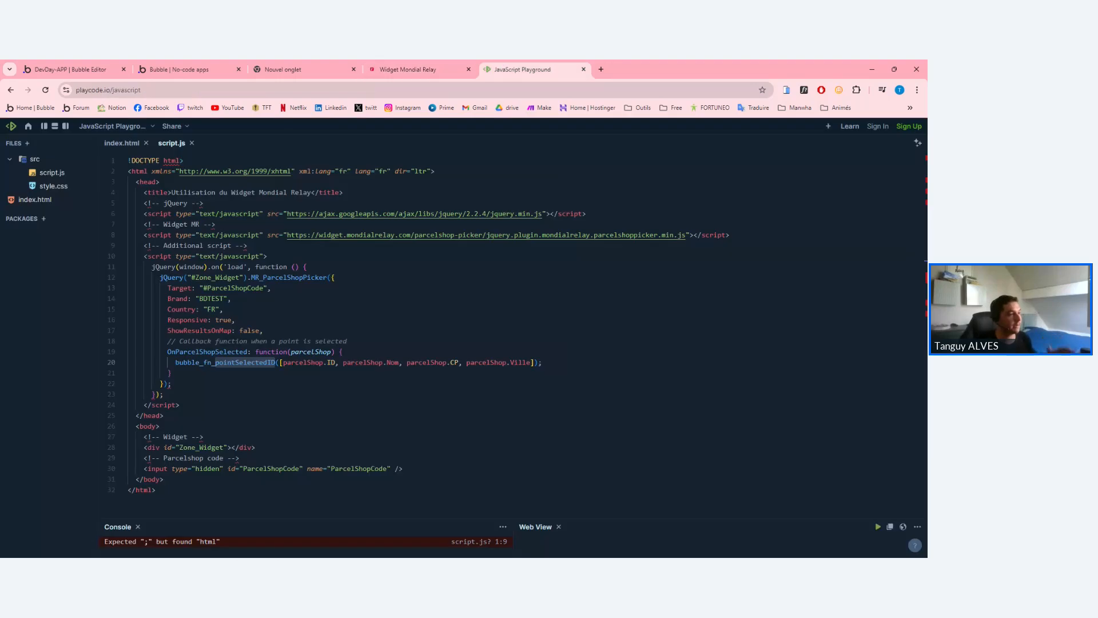
pyautogui.doubleClick(225, 362)
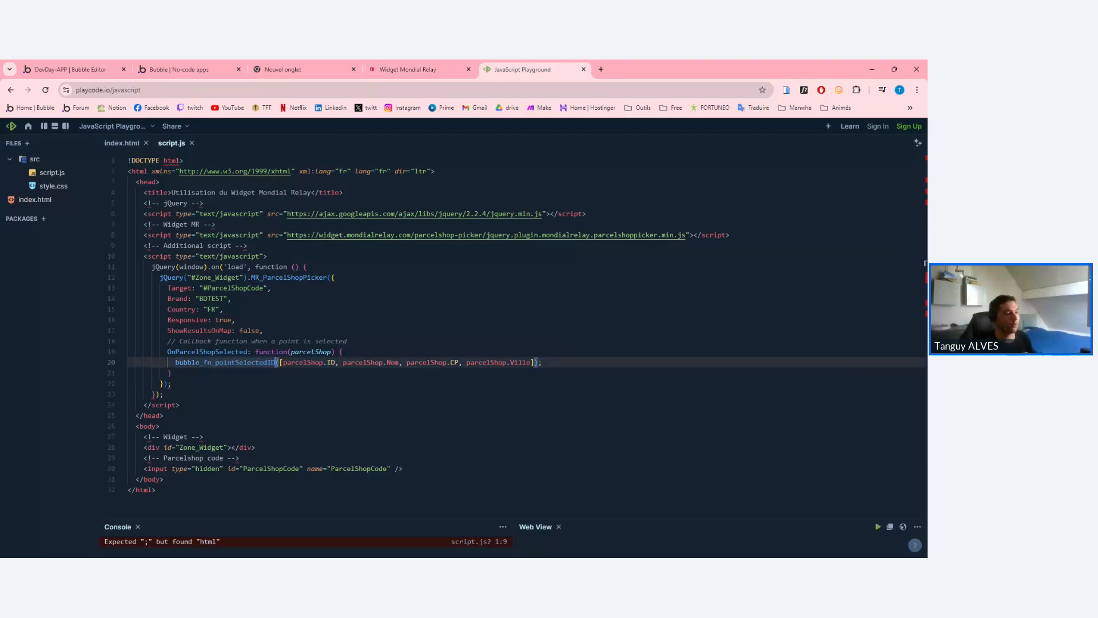
pyautogui.moveTo(276, 362); pyautogui.dragTo(215, 362)
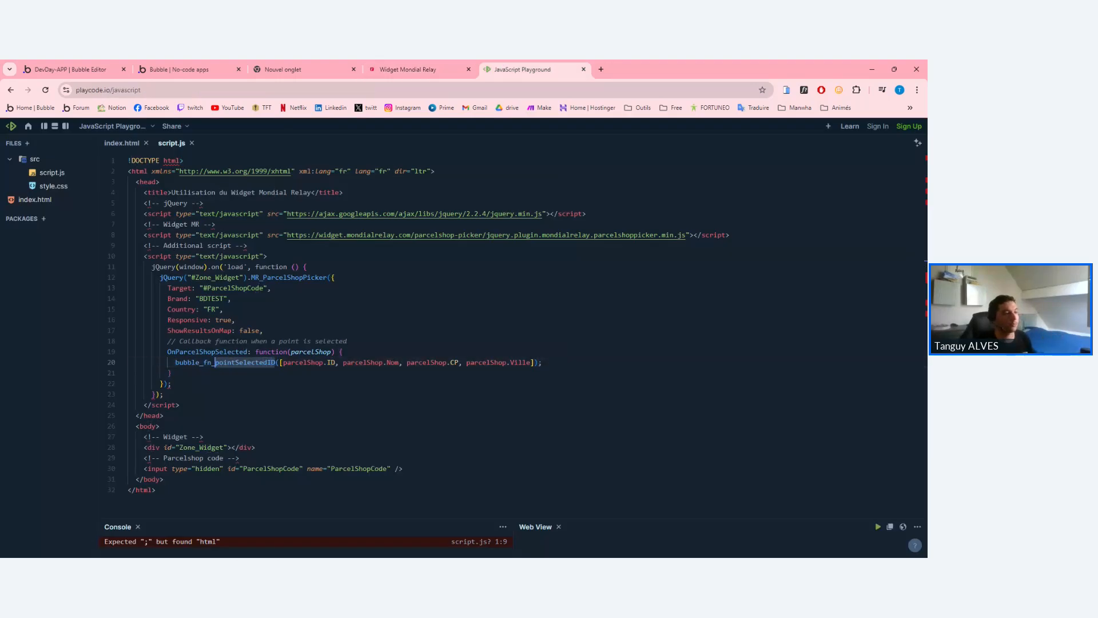
pyautogui.click(48, 67)
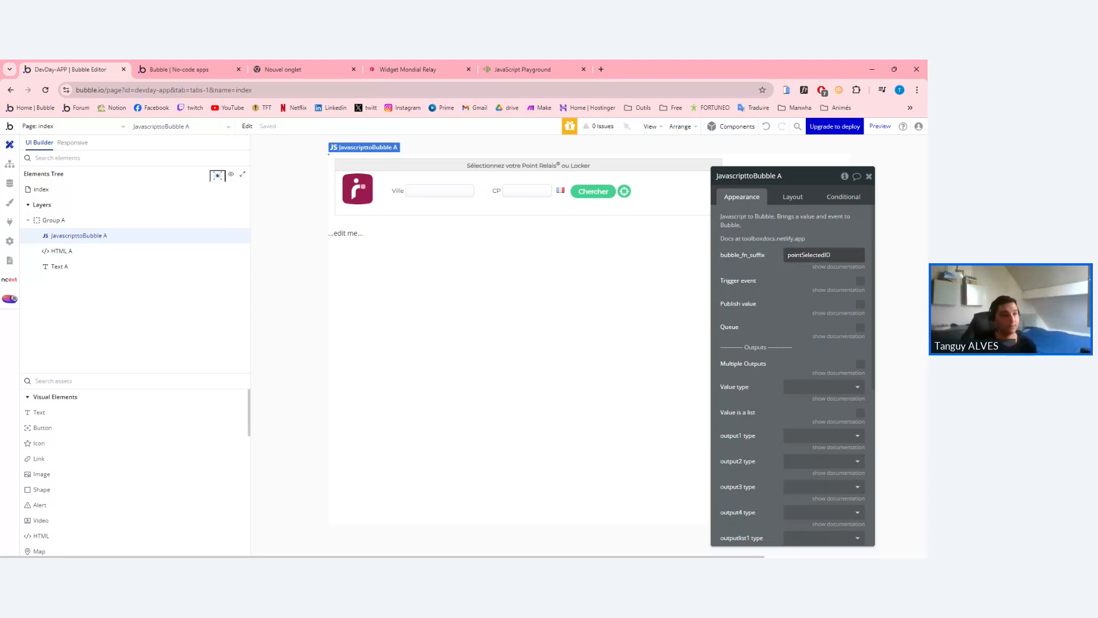
# Review the ID, Nom, CP and Ville values passed to bubble_fn_pointSelectedID.
pyautogui.click(498, 67)
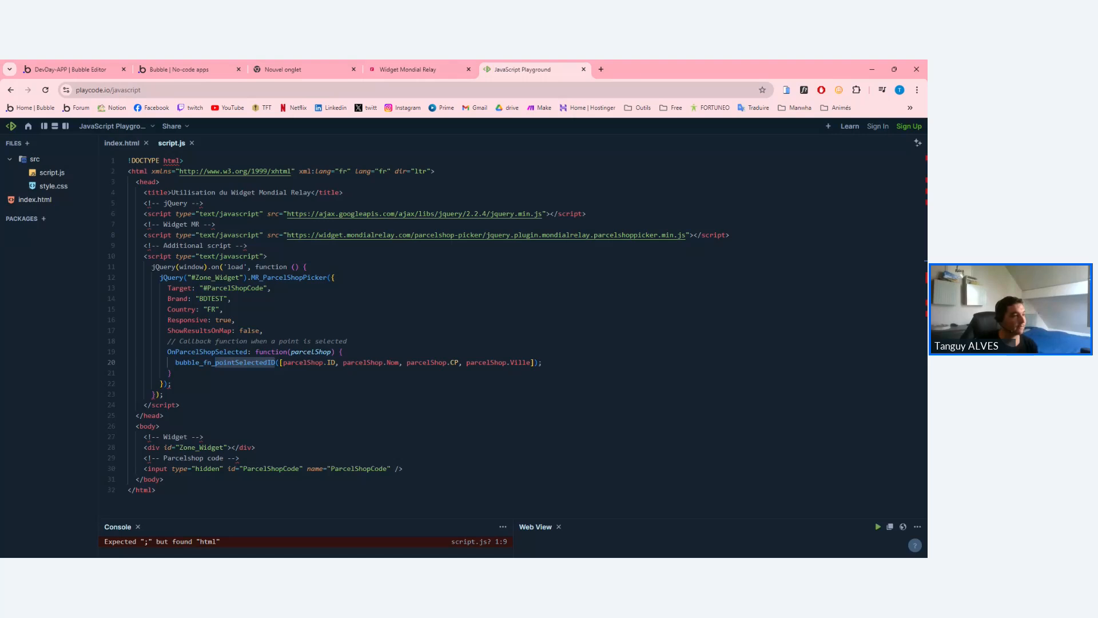
pyautogui.click(227, 362)
pyautogui.moveTo(175, 362); pyautogui.dragTo(536, 362)
pyautogui.click(218, 362)
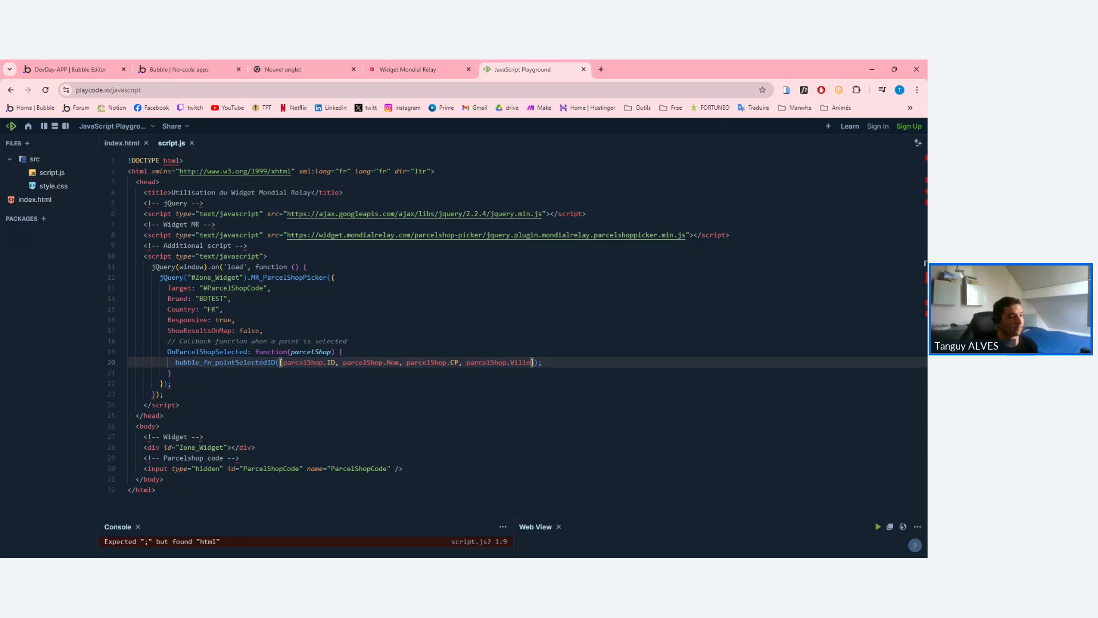
pyautogui.moveTo(215, 362); pyautogui.dragTo(275, 362)
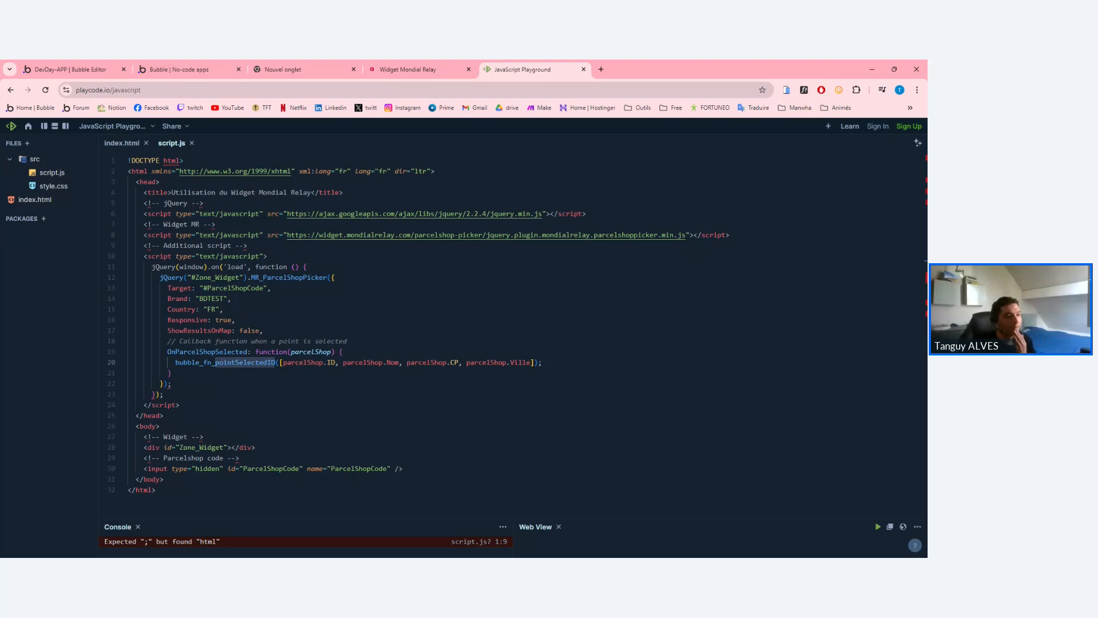
pyautogui.click(299, 362)
pyautogui.doubleClick(270, 362)
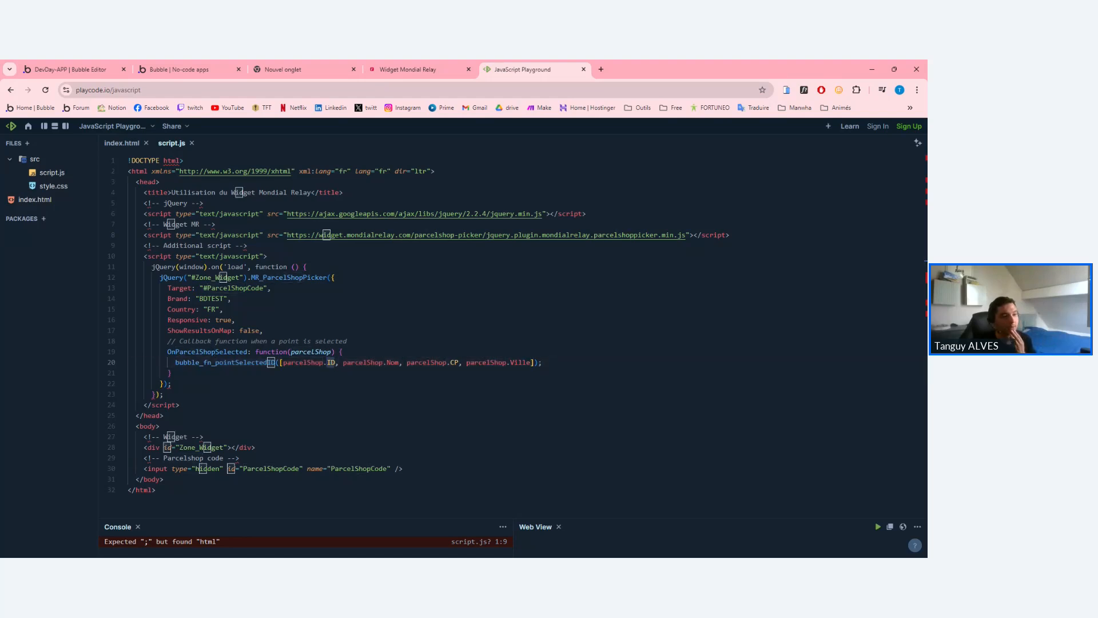
pyautogui.doubleClick(393, 363)
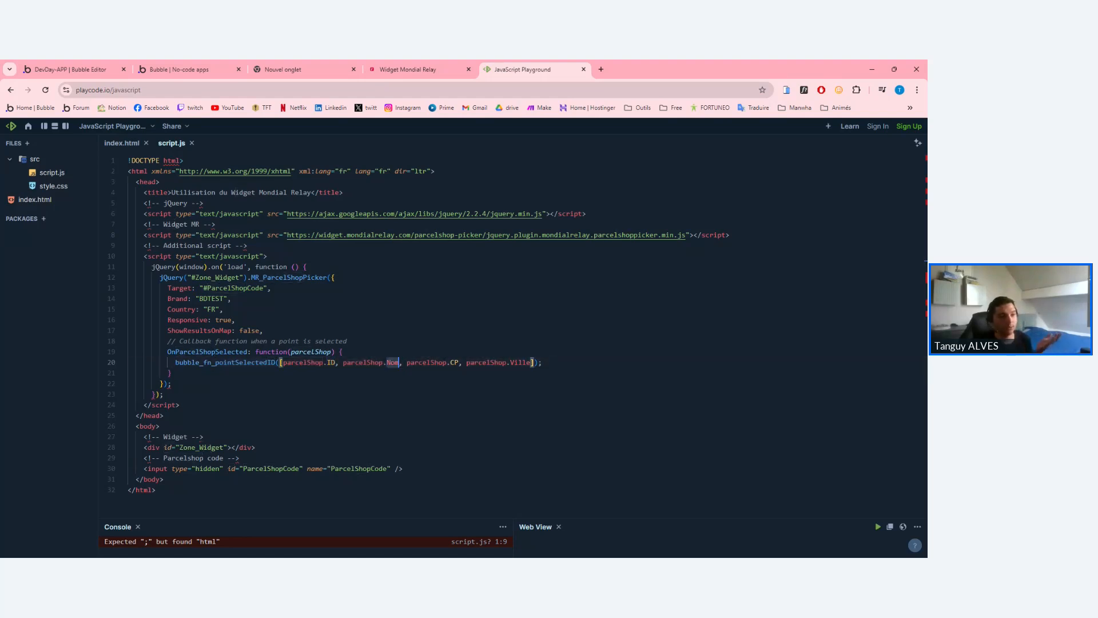
pyautogui.doubleClick(454, 363)
pyautogui.doubleClick(520, 363)
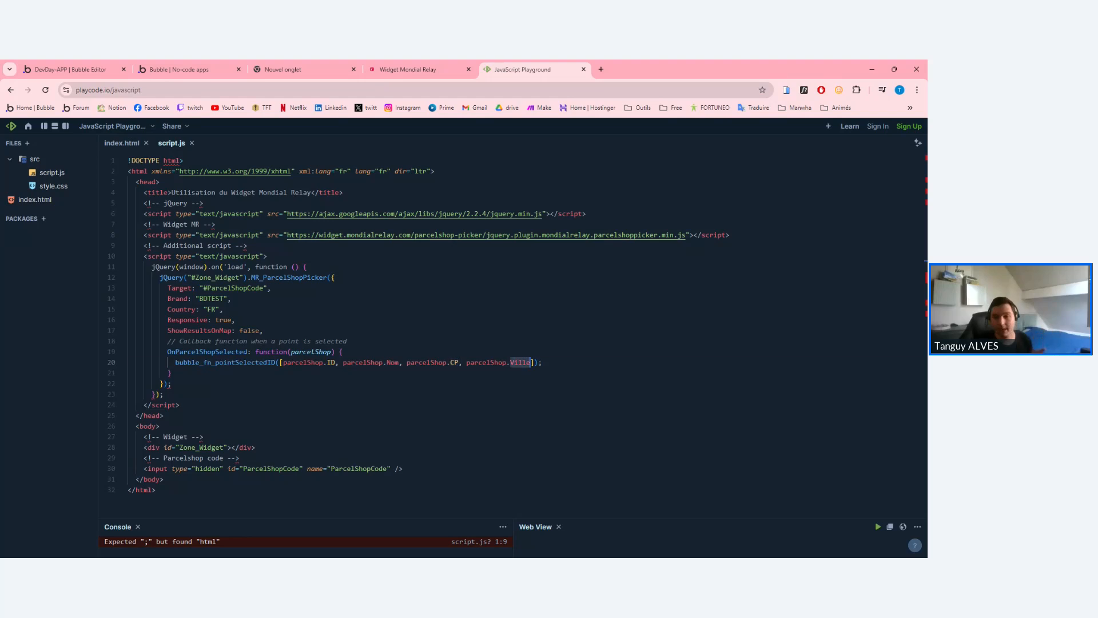
pyautogui.click(69, 69)
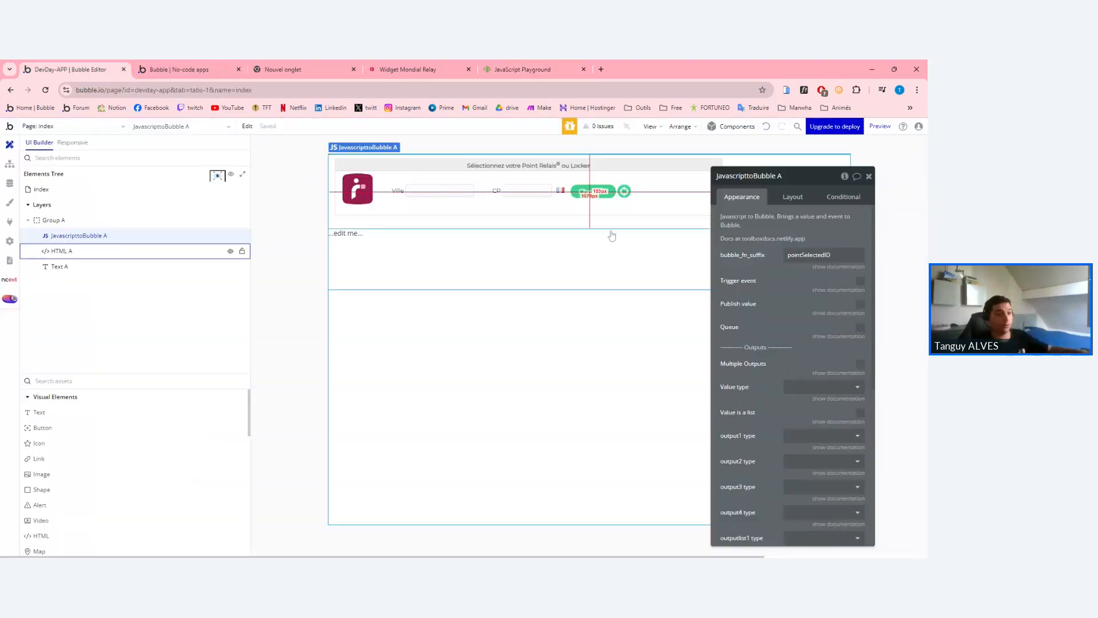
# Turn on Trigger event for JavascripttoBubble A and show its documentation.
pyautogui.click(861, 280)
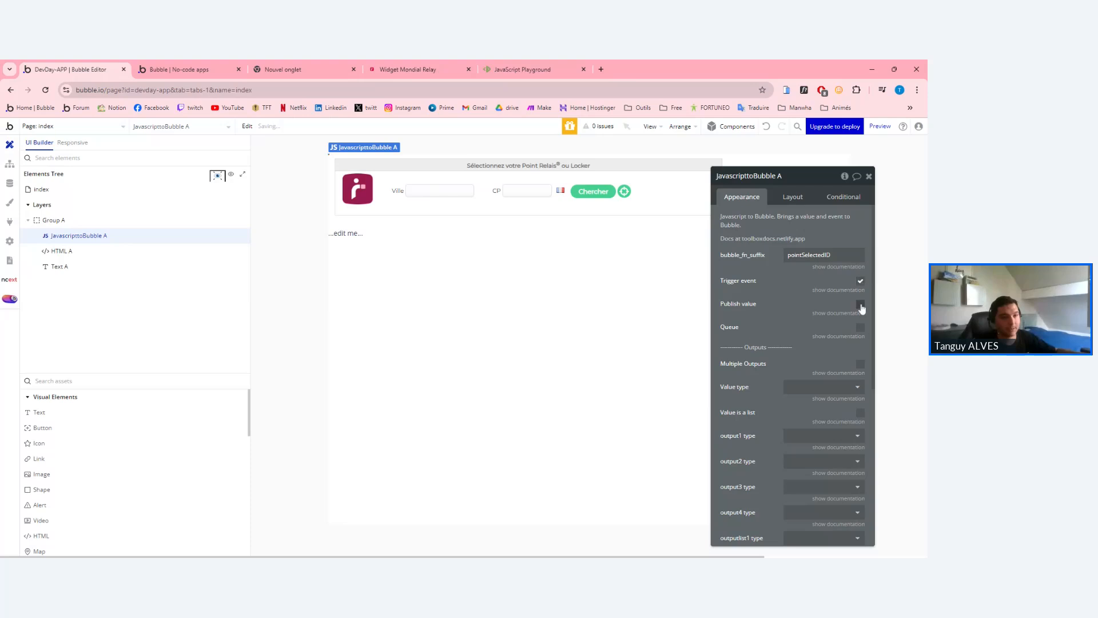
pyautogui.click(830, 290)
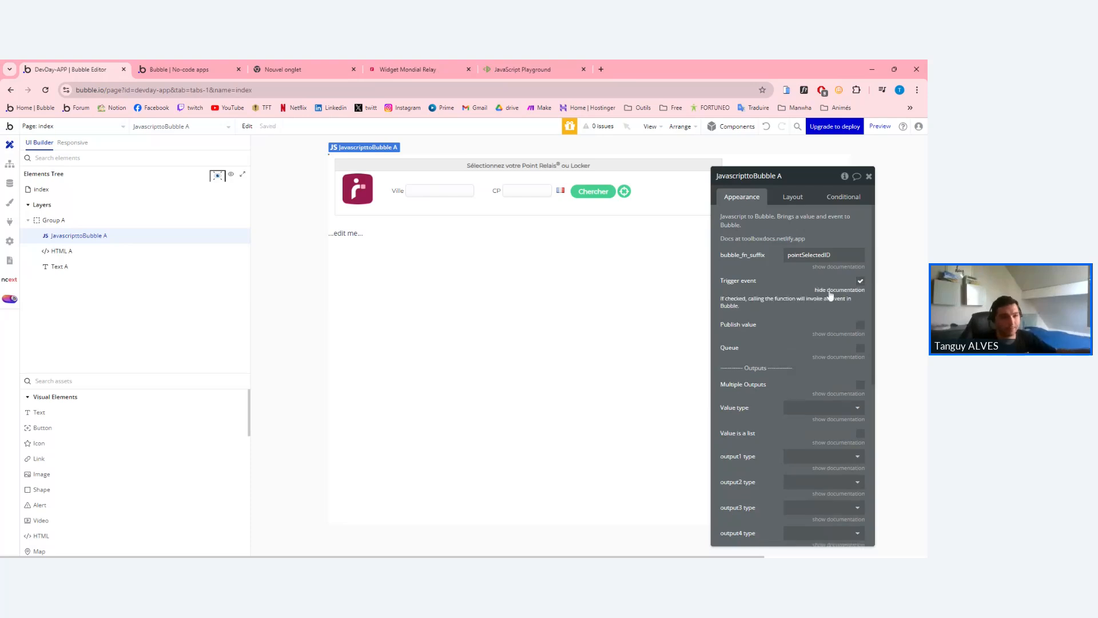
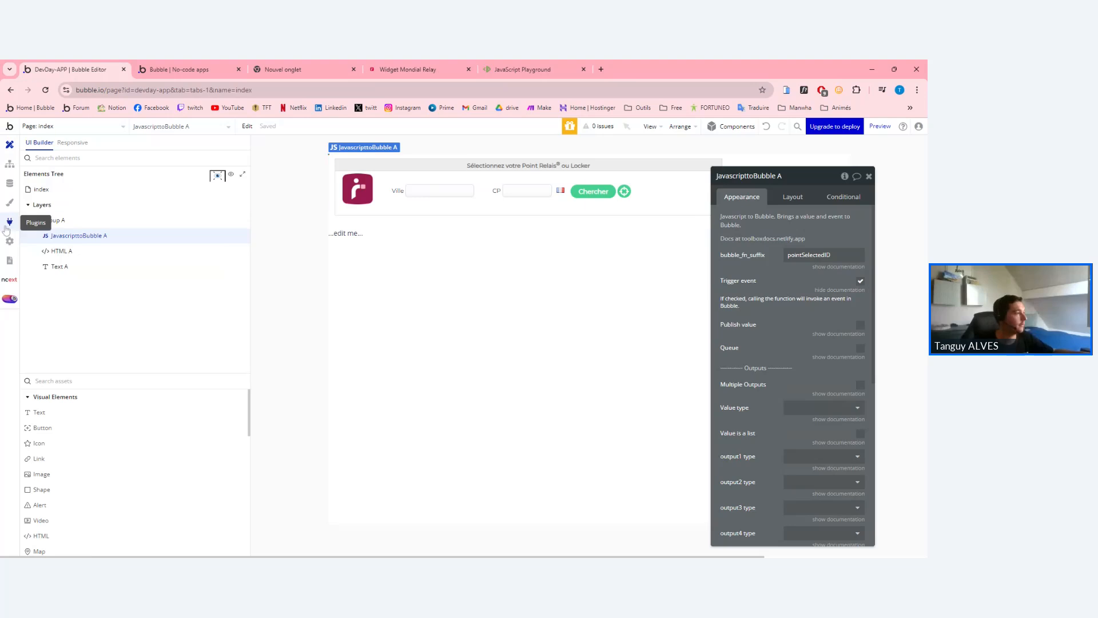
# Switch to the index page's workflows and start adding a new event.
pyautogui.click(10, 164)
pyautogui.click(59, 190)
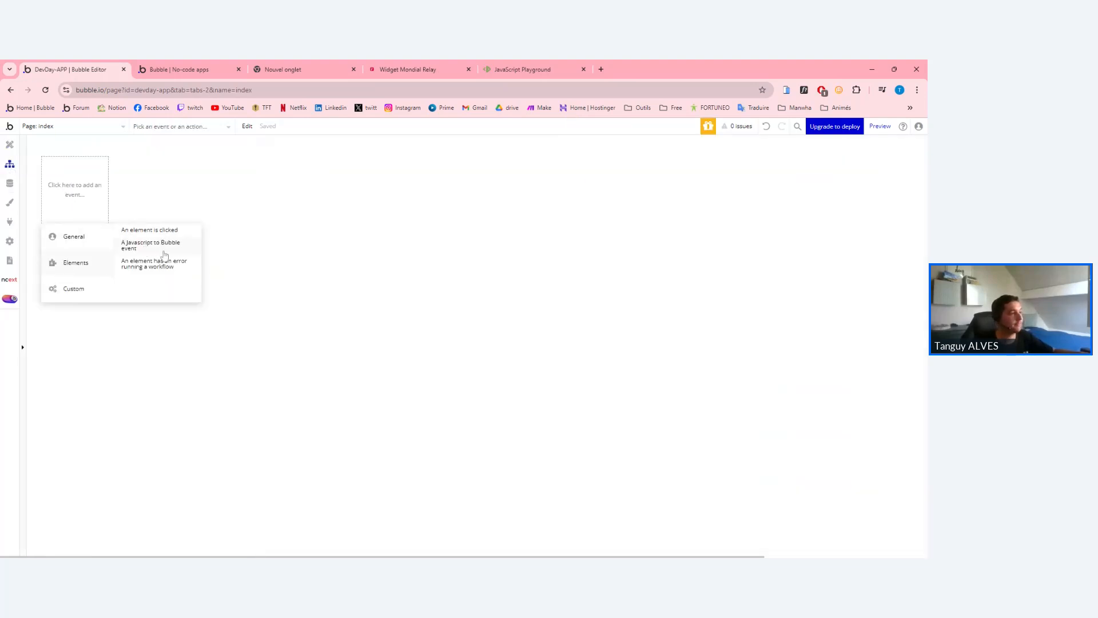
# Add an 'A Javascript to Bubble event' workflow bound to element JavascripttoBubble A.
pyautogui.click(165, 254)
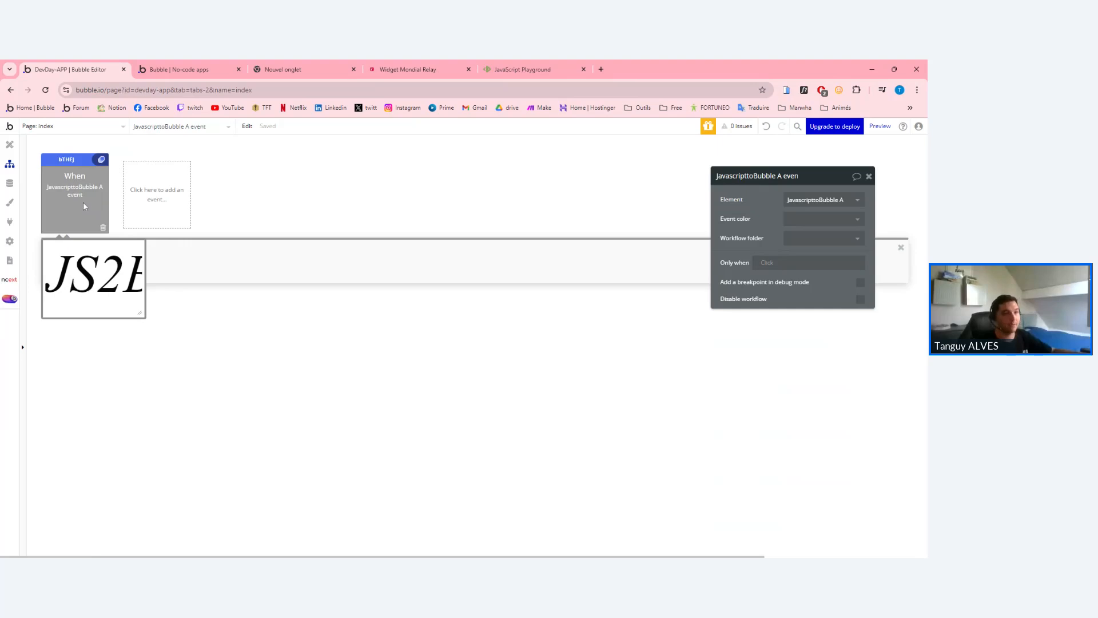
pyautogui.moveTo(840, 207)
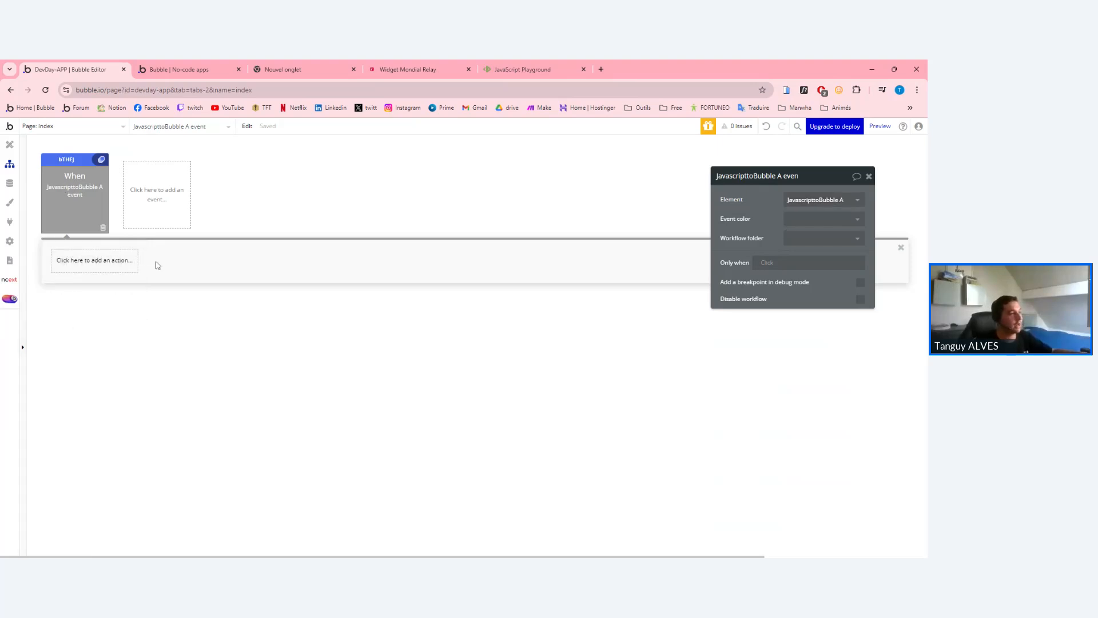
pyautogui.click(129, 263)
pyautogui.click(89, 198)
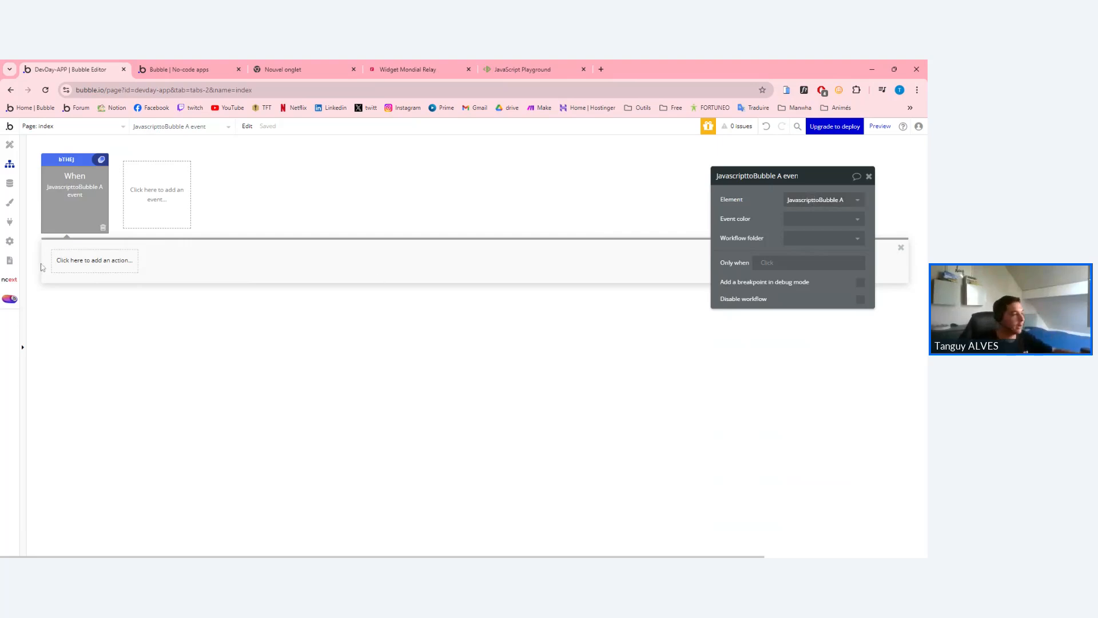
# Add a 'Make changes to thing' action targeting Do a search for Commande:first item.
pyautogui.click(60, 264)
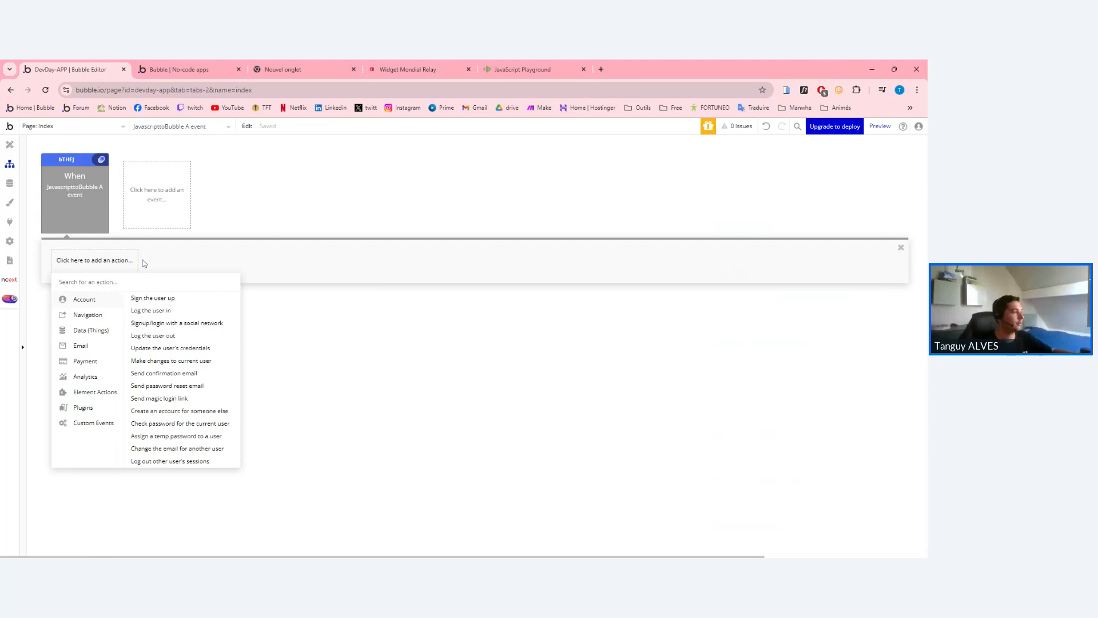
pyautogui.write('co')
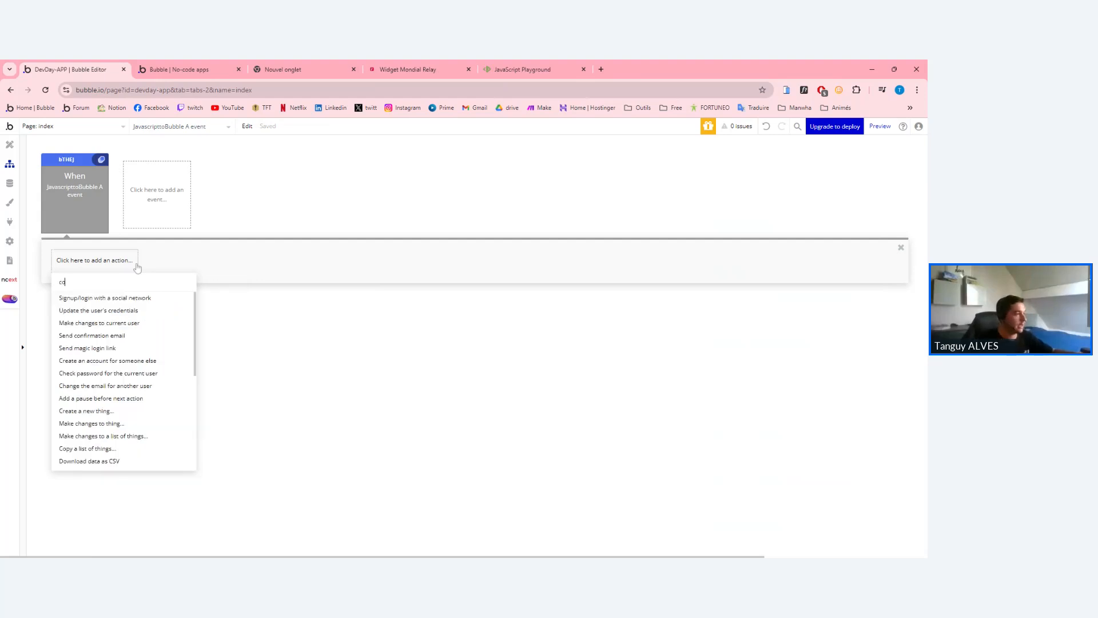
pyautogui.press('BackSpace')
pyautogui.press('BackSpace')
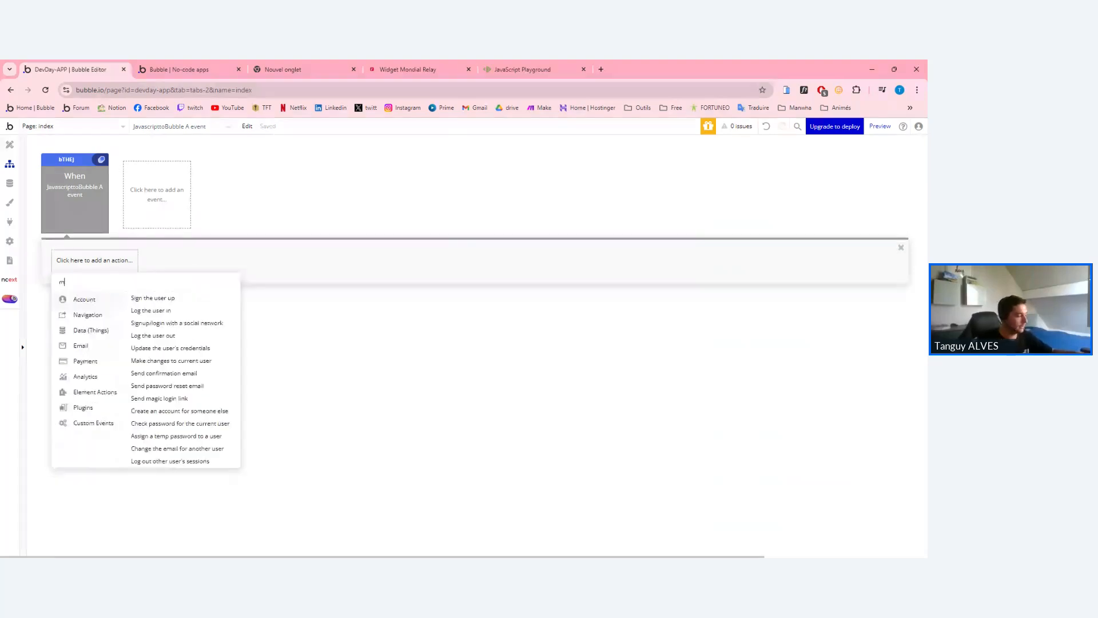
pyautogui.write('make')
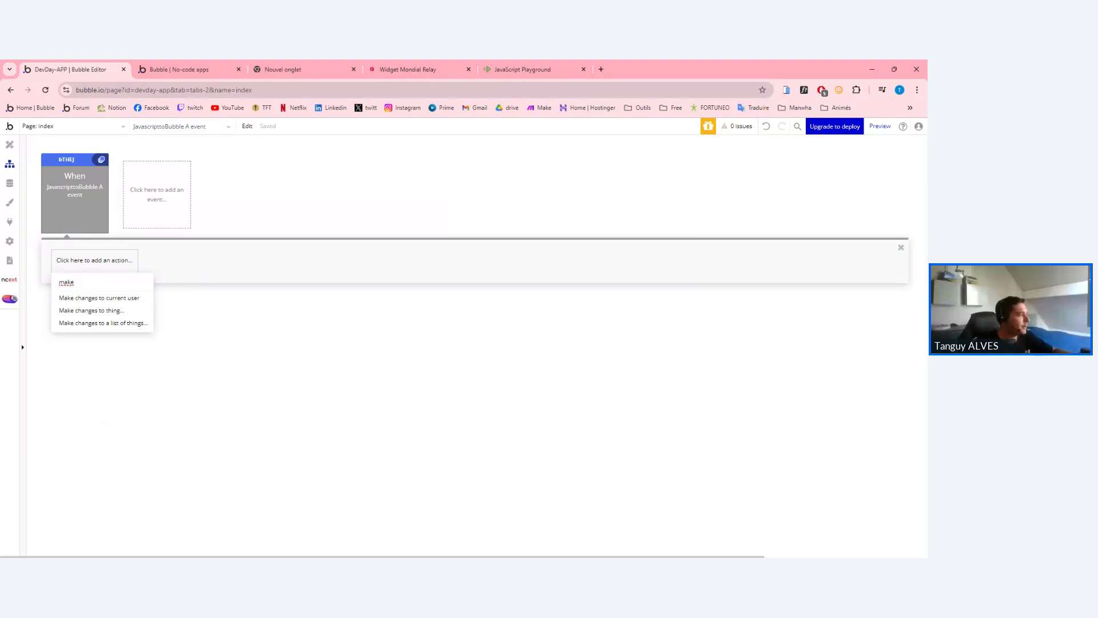
pyautogui.click(117, 310)
pyautogui.click(800, 199)
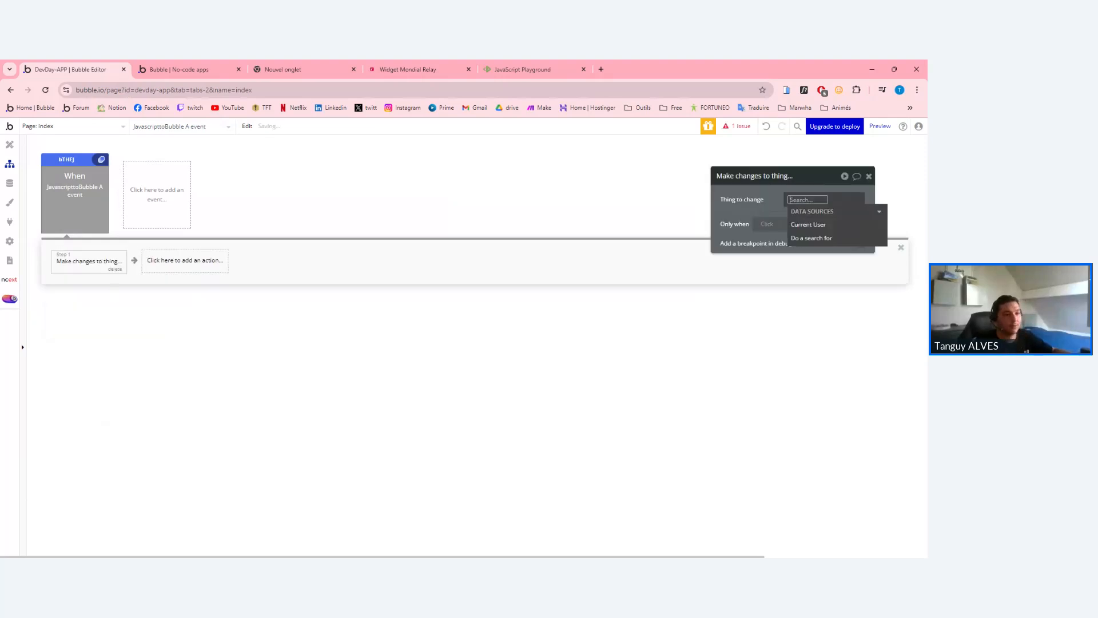
pyautogui.click(799, 224)
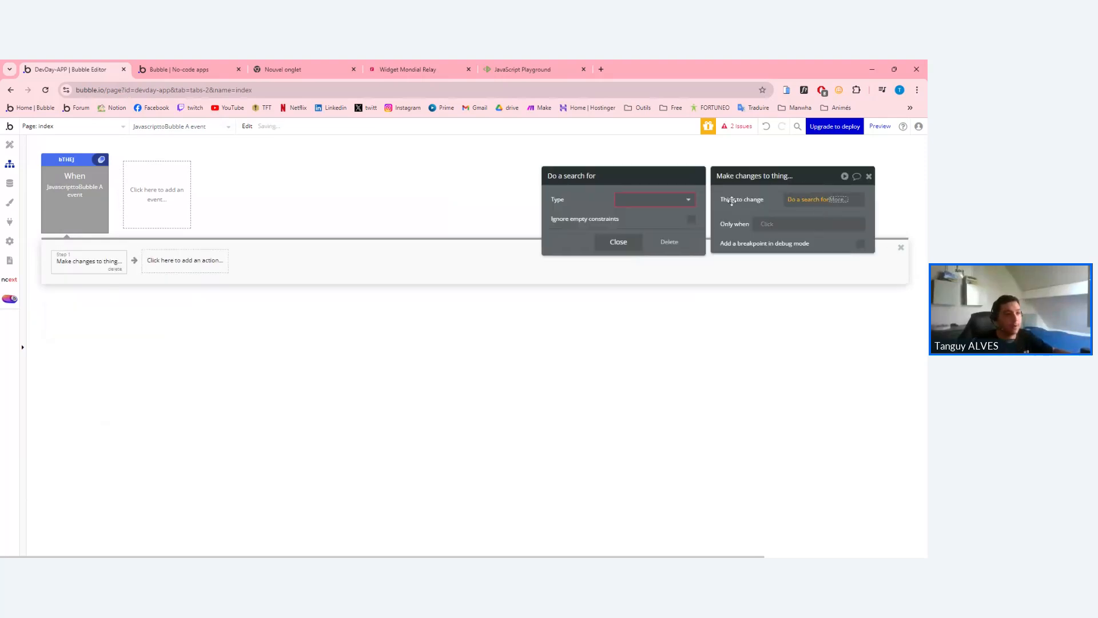
pyautogui.click(658, 200)
pyautogui.click(632, 241)
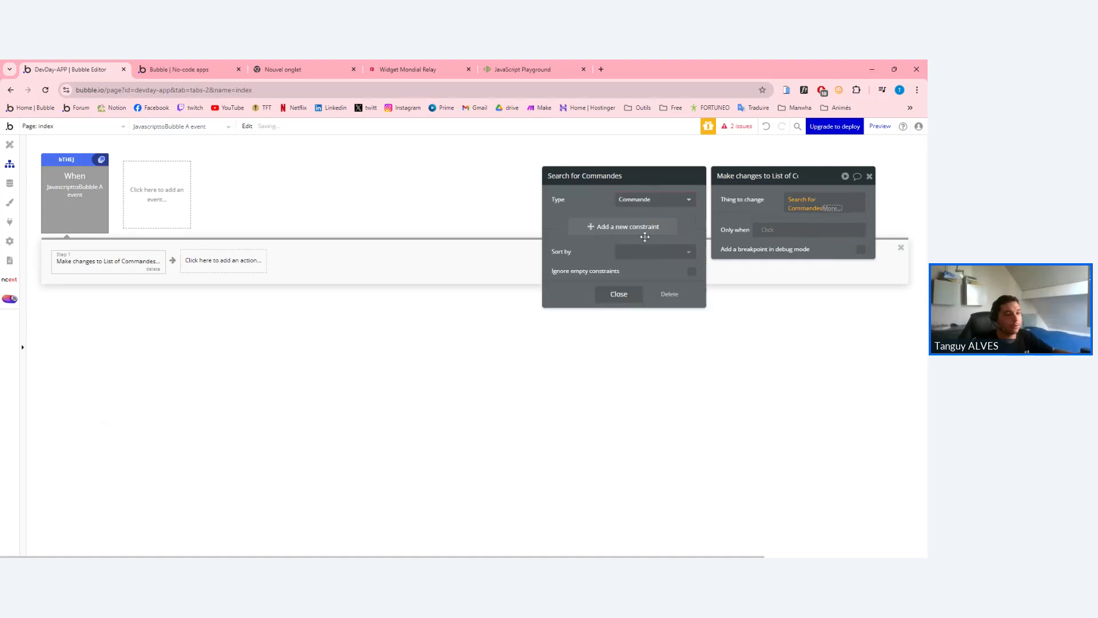
pyautogui.click(830, 209)
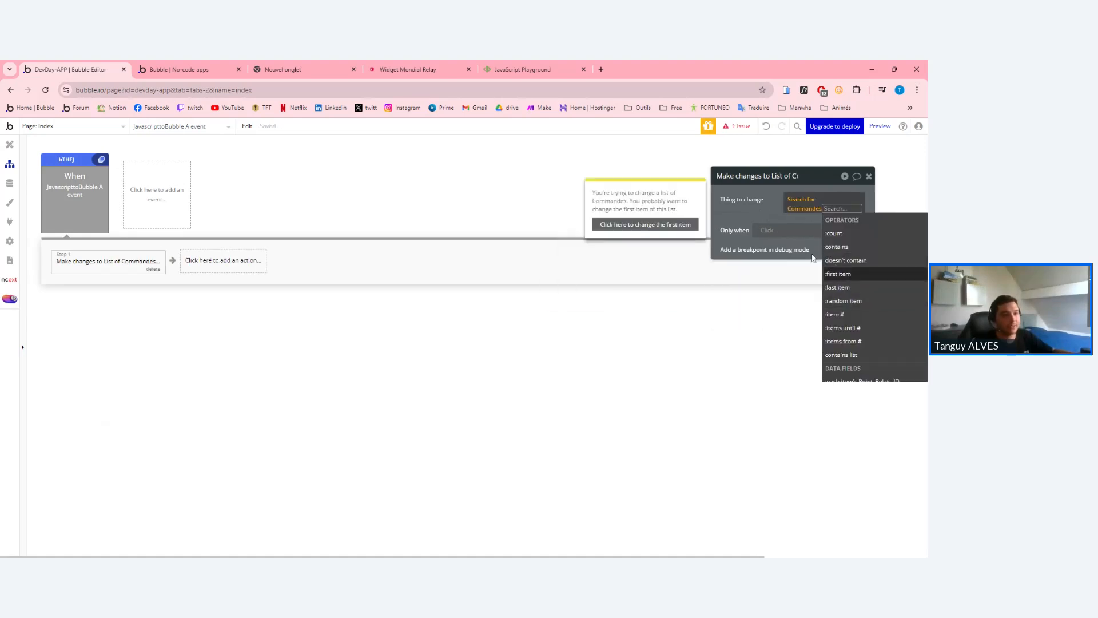
pyautogui.click(838, 273)
pyautogui.click(801, 204)
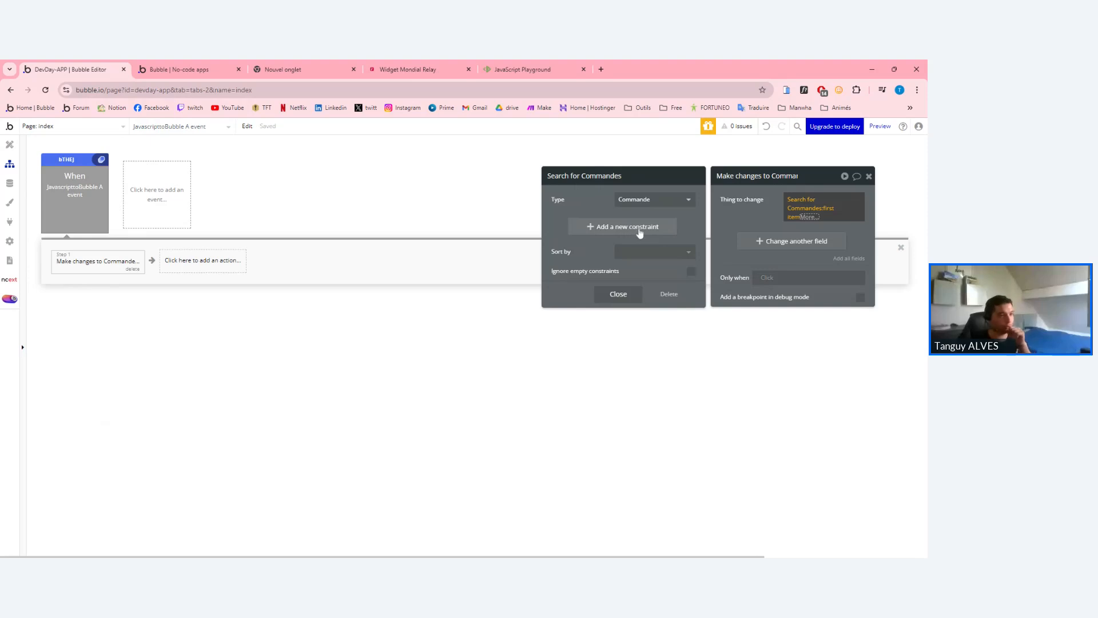
pyautogui.click(743, 213)
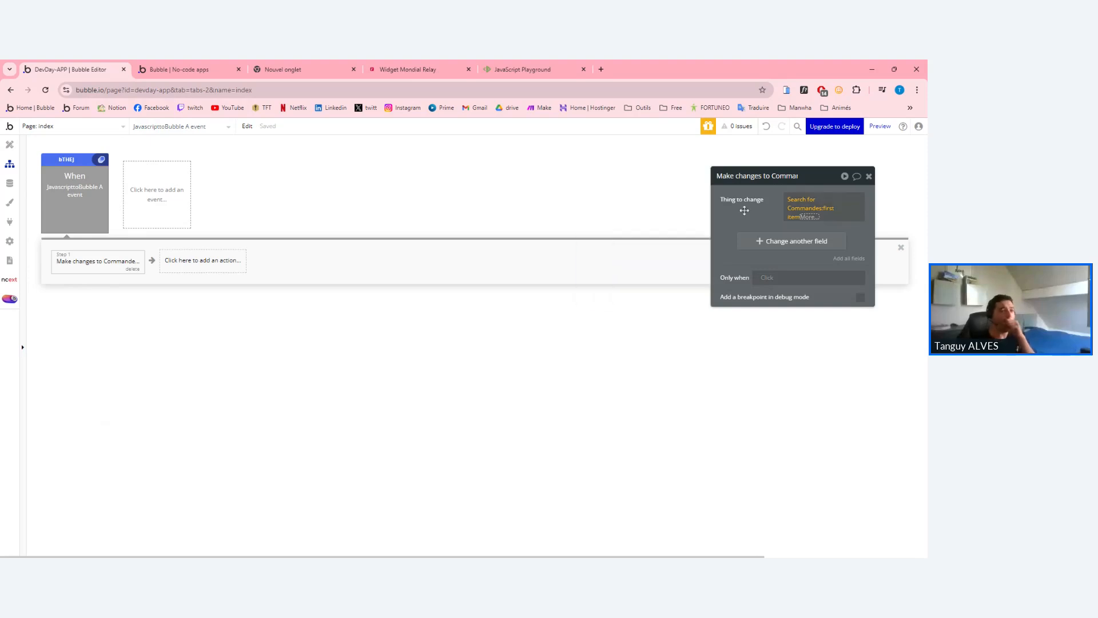
# Set its Point_Relais_ID field to This JavascripttoBubble's value list.
pyautogui.click(769, 235)
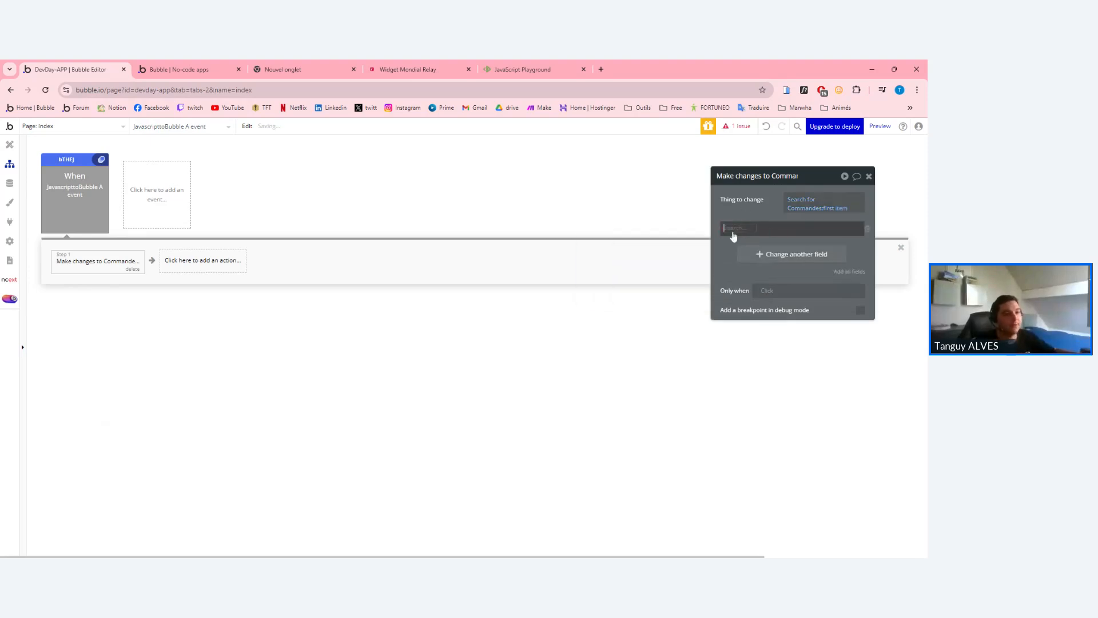
pyautogui.click(733, 232)
pyautogui.click(736, 239)
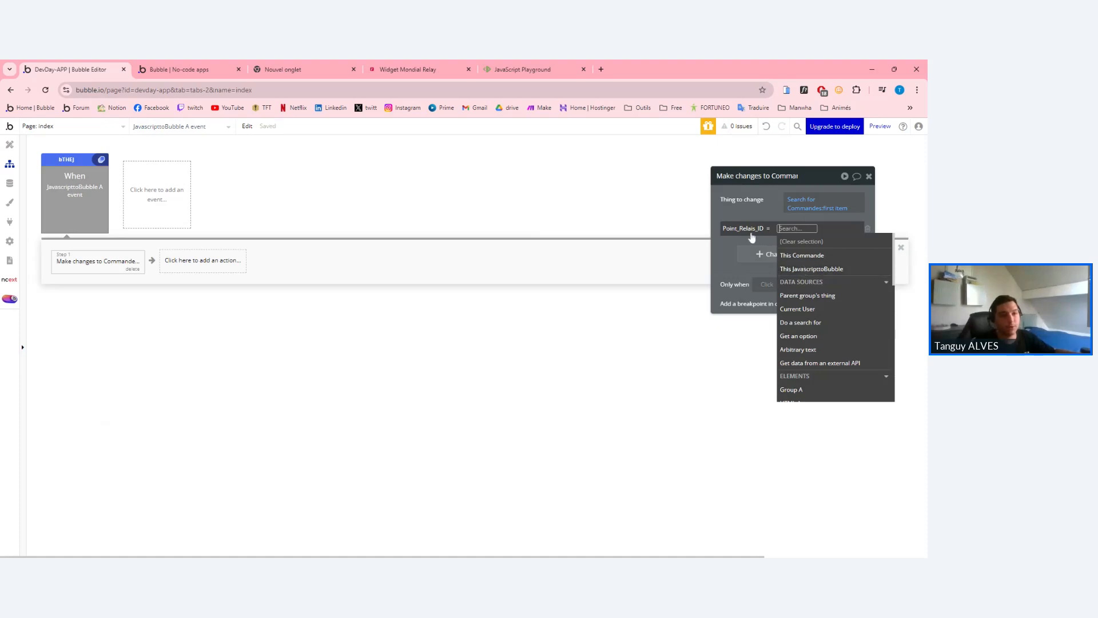
pyautogui.click(811, 269)
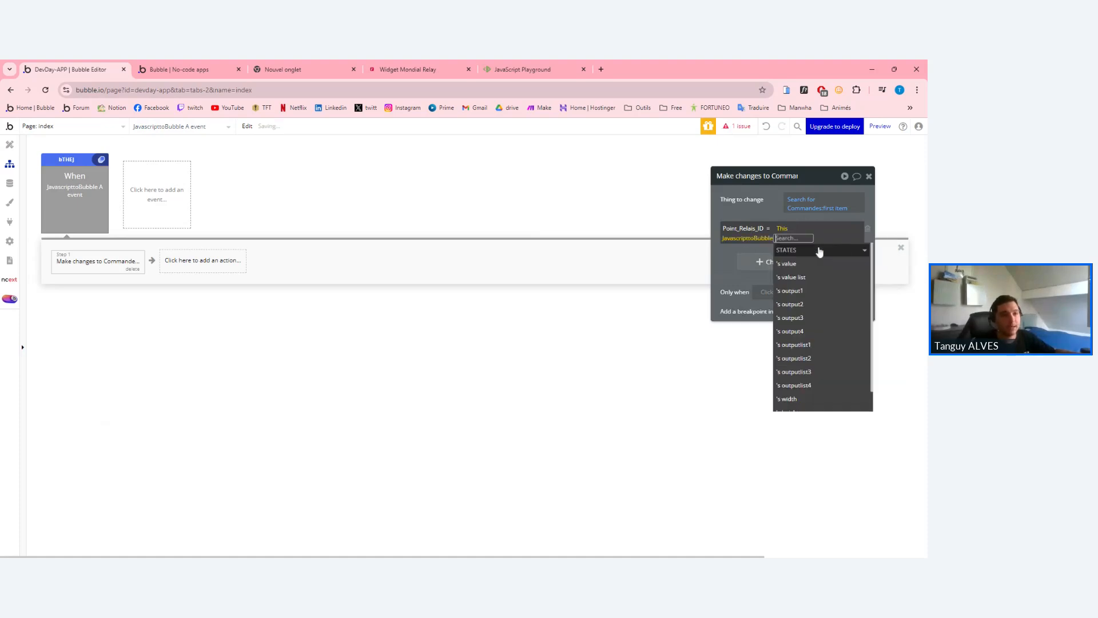
pyautogui.click(792, 276)
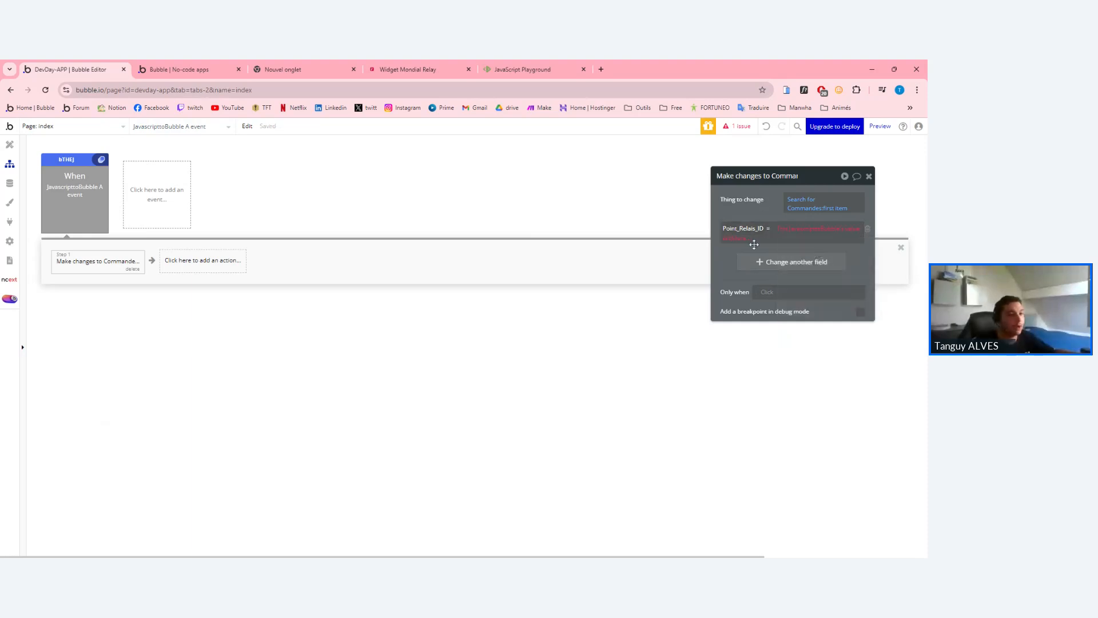
pyautogui.click(727, 239)
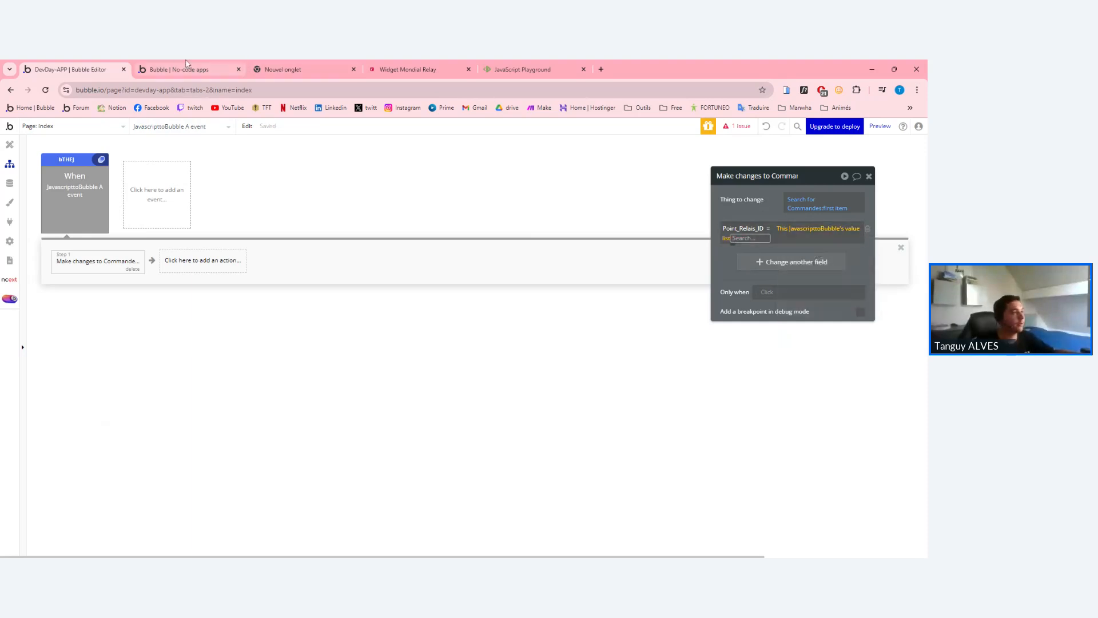
pyautogui.click(502, 64)
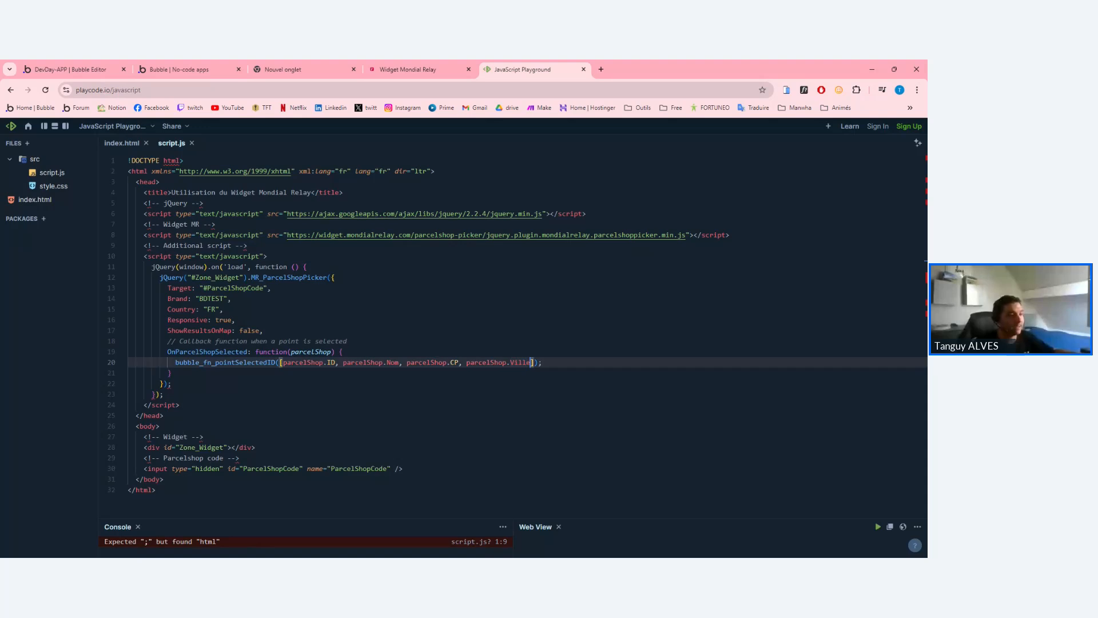
pyautogui.moveTo(532, 362); pyautogui.dragTo(279, 362)
pyautogui.doubleClick(312, 363)
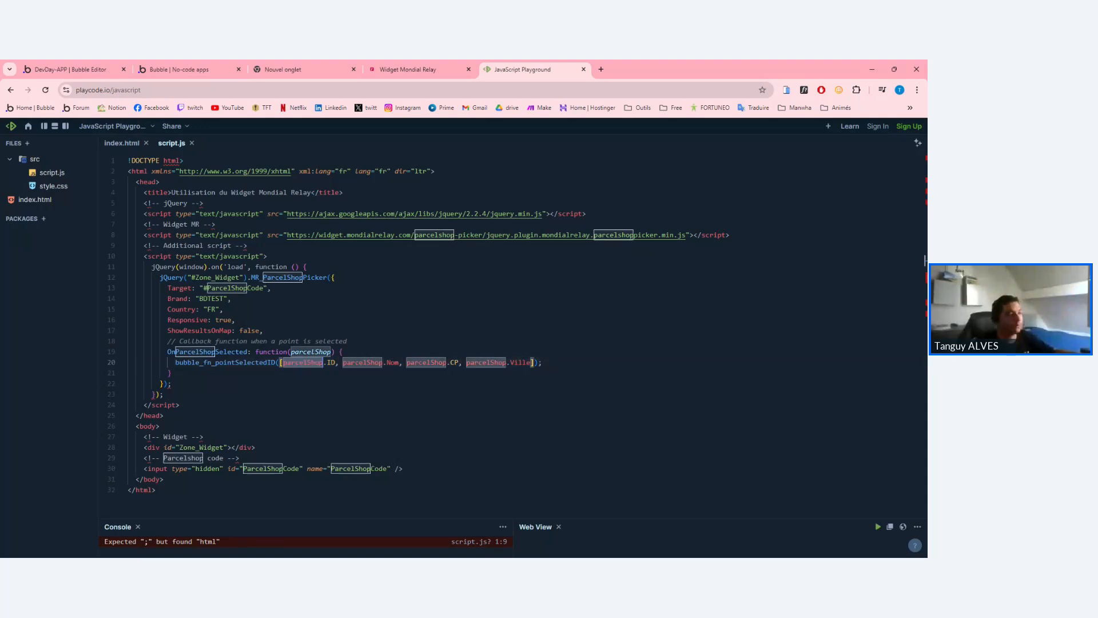
pyautogui.tripleClick(331, 363)
pyautogui.click(312, 362)
pyautogui.doubleClick(393, 362)
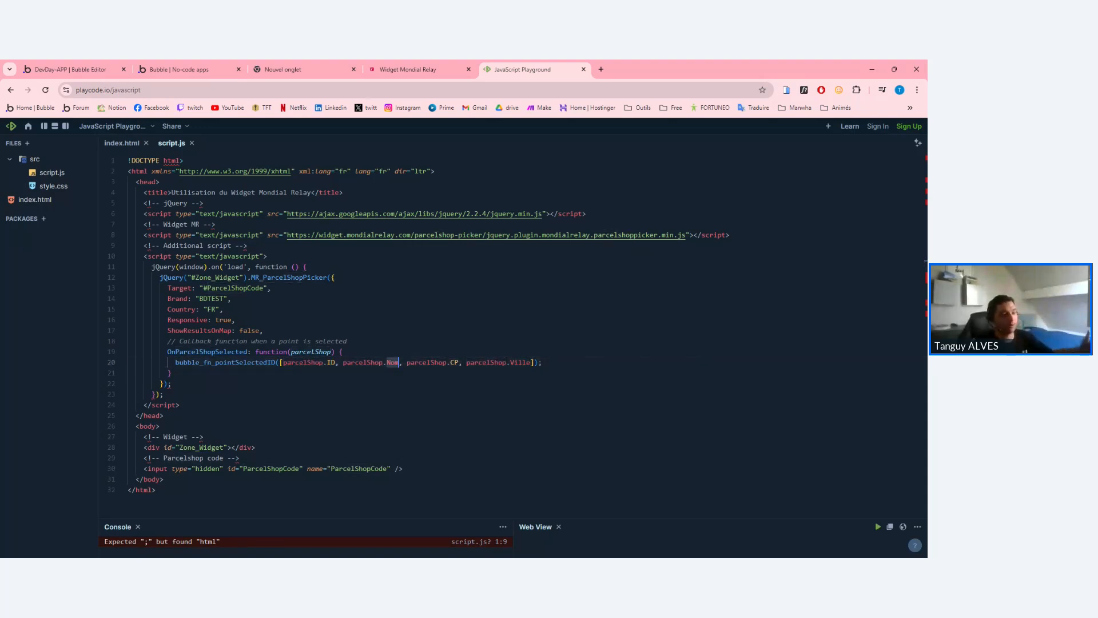
pyautogui.doubleClick(306, 363)
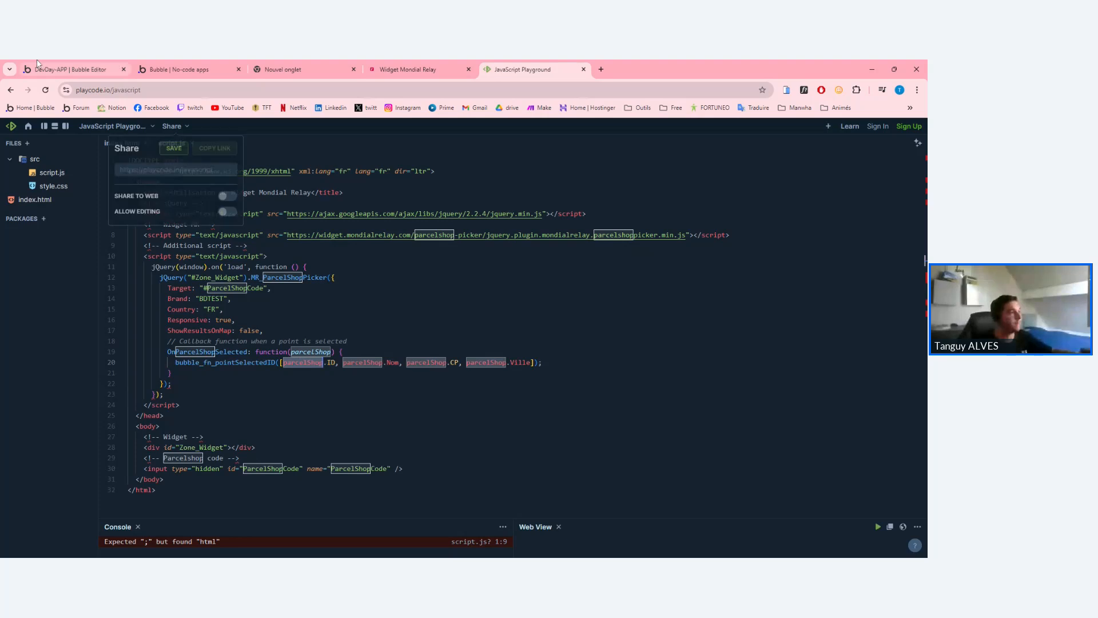
pyautogui.click(69, 69)
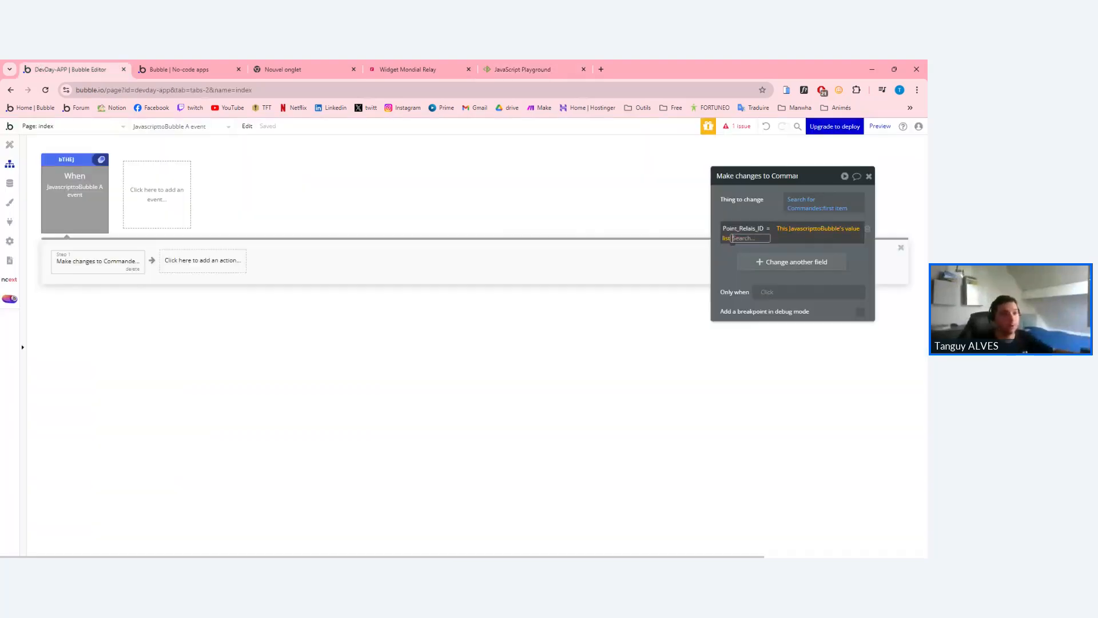
# Close the Point_Relais_ID expression and return to the page design view.
pyautogui.click(782, 262)
pyautogui.click(740, 240)
pyautogui.click(799, 238)
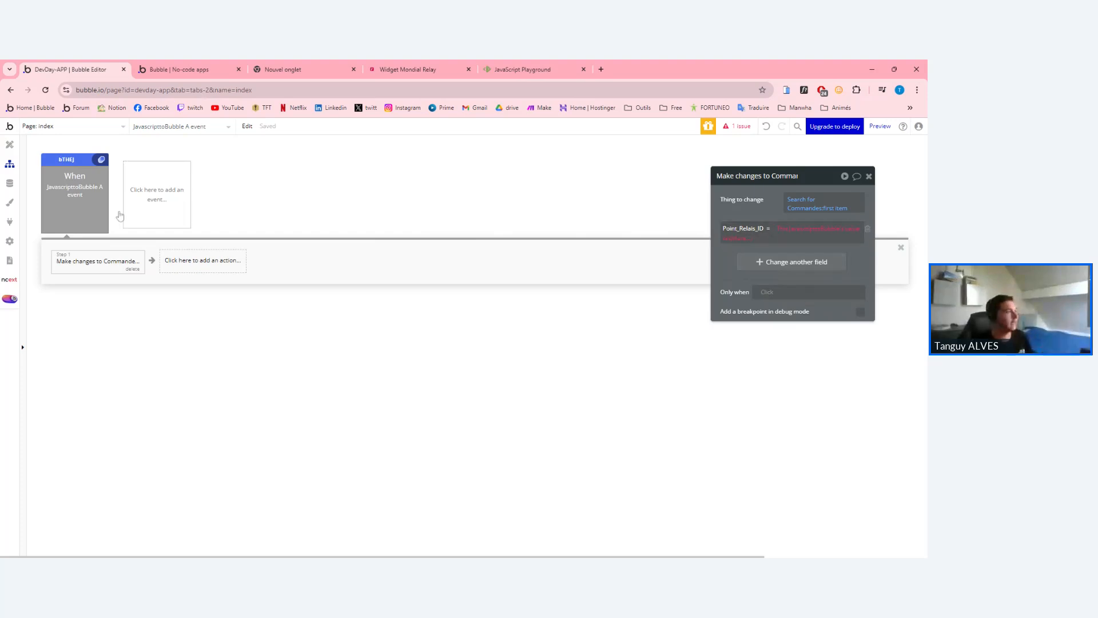
pyautogui.click(10, 144)
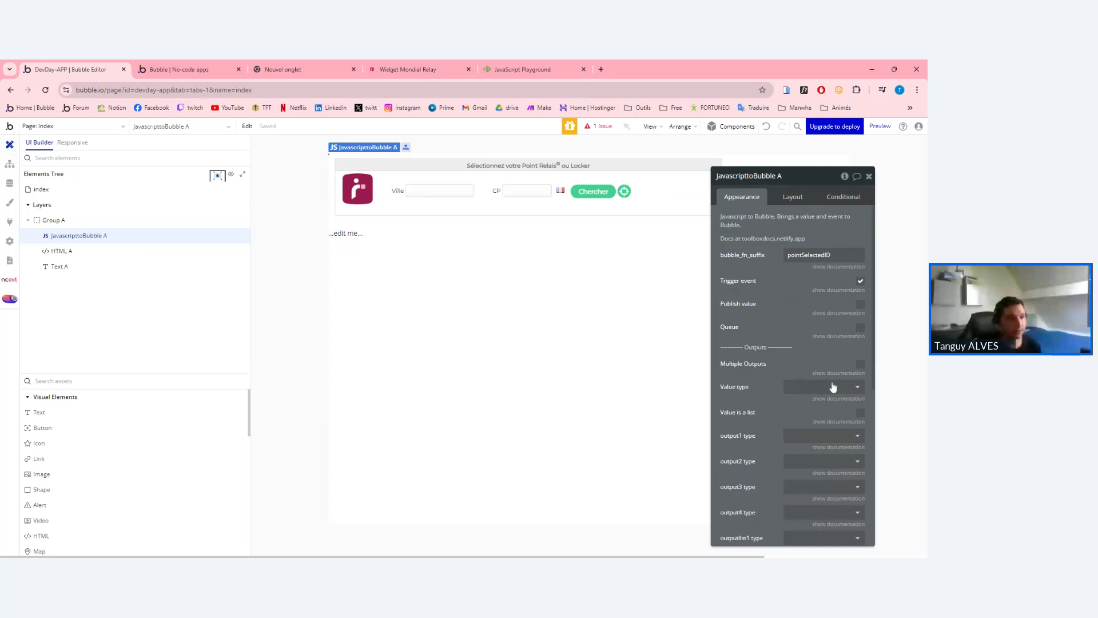
# Make JavascripttoBubble A publish its value as a list with value type text.
pyautogui.click(860, 414)
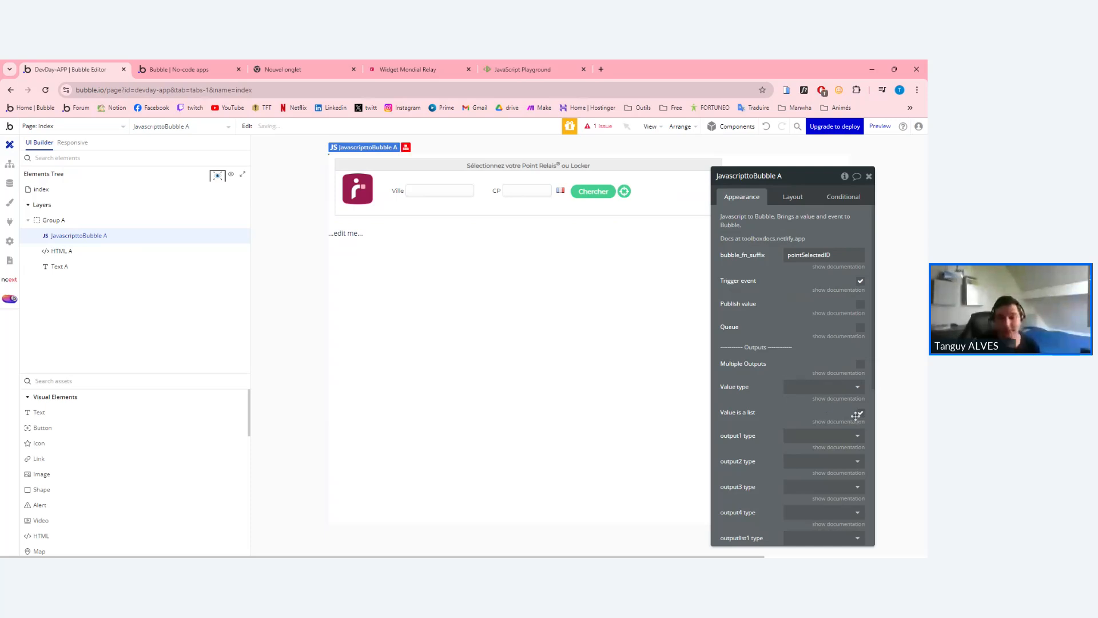
pyautogui.click(823, 389)
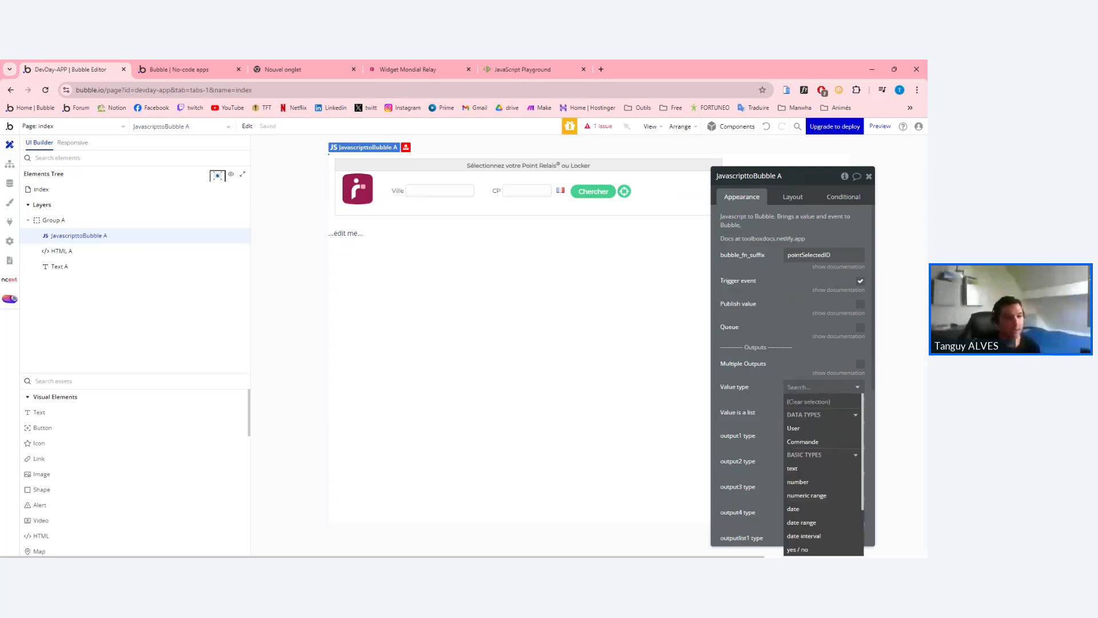
pyautogui.click(822, 361)
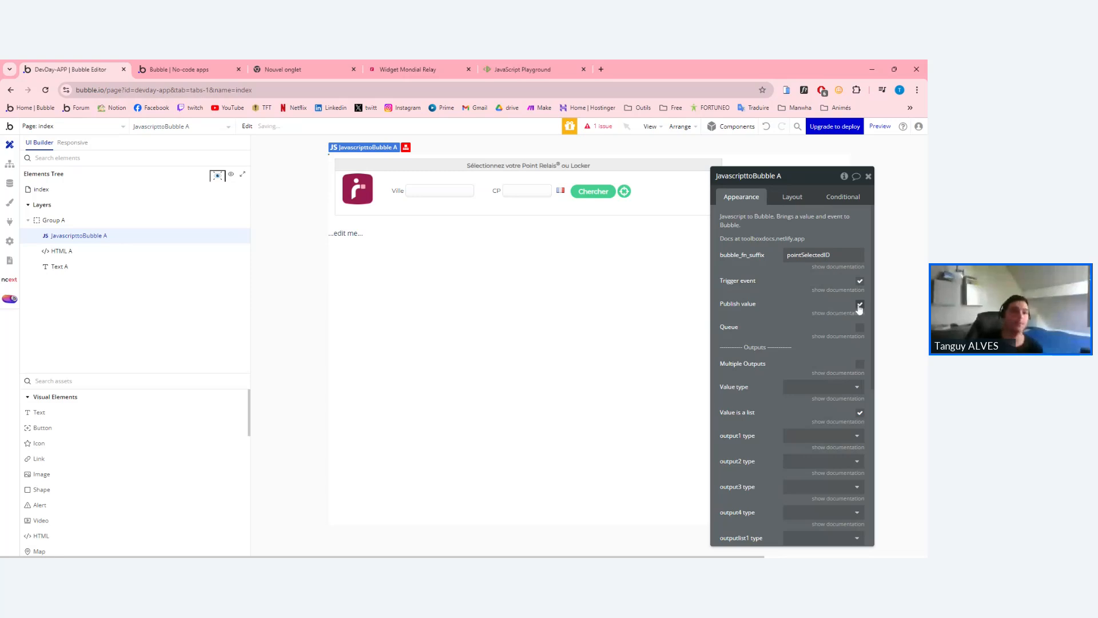
pyautogui.click(860, 304)
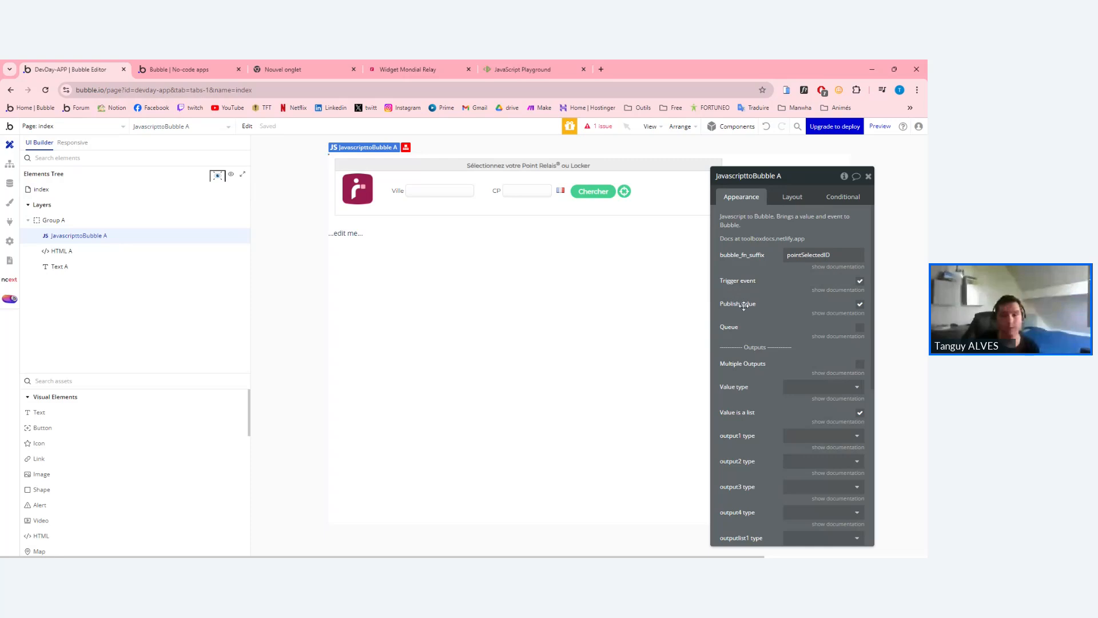
pyautogui.click(833, 389)
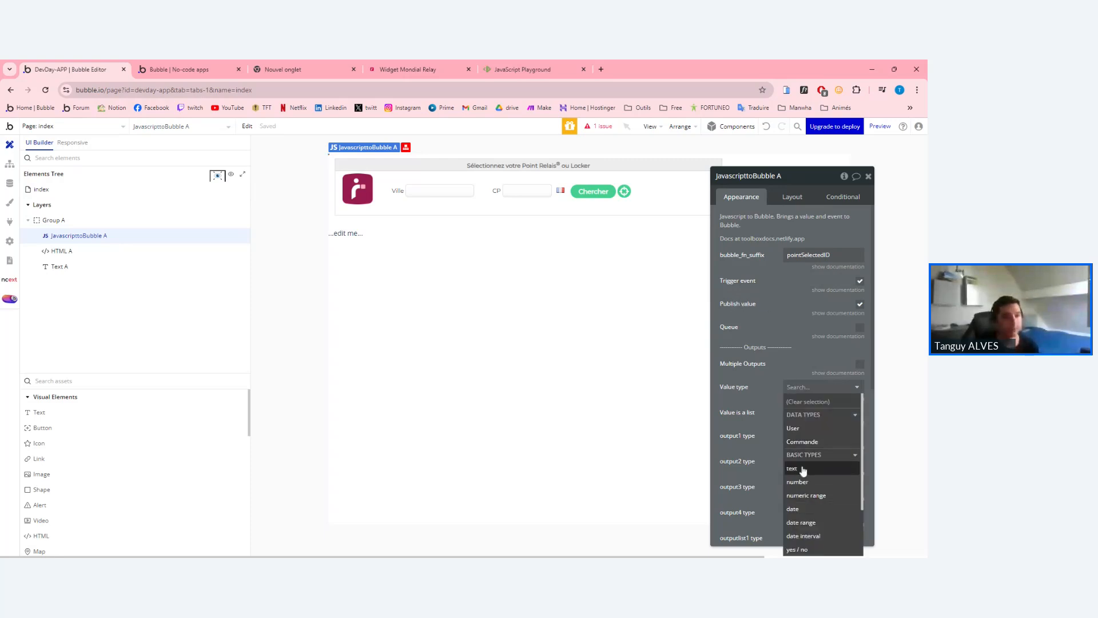
pyautogui.click(804, 469)
pyautogui.moveTo(750, 393); pyautogui.dragTo(722, 389)
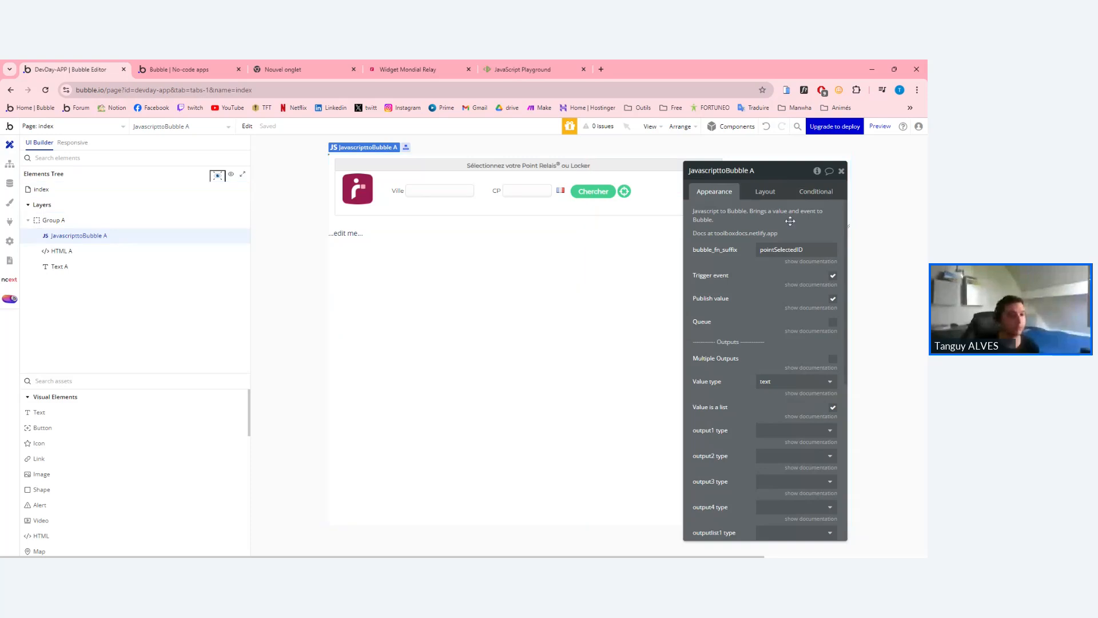
pyautogui.click(765, 191)
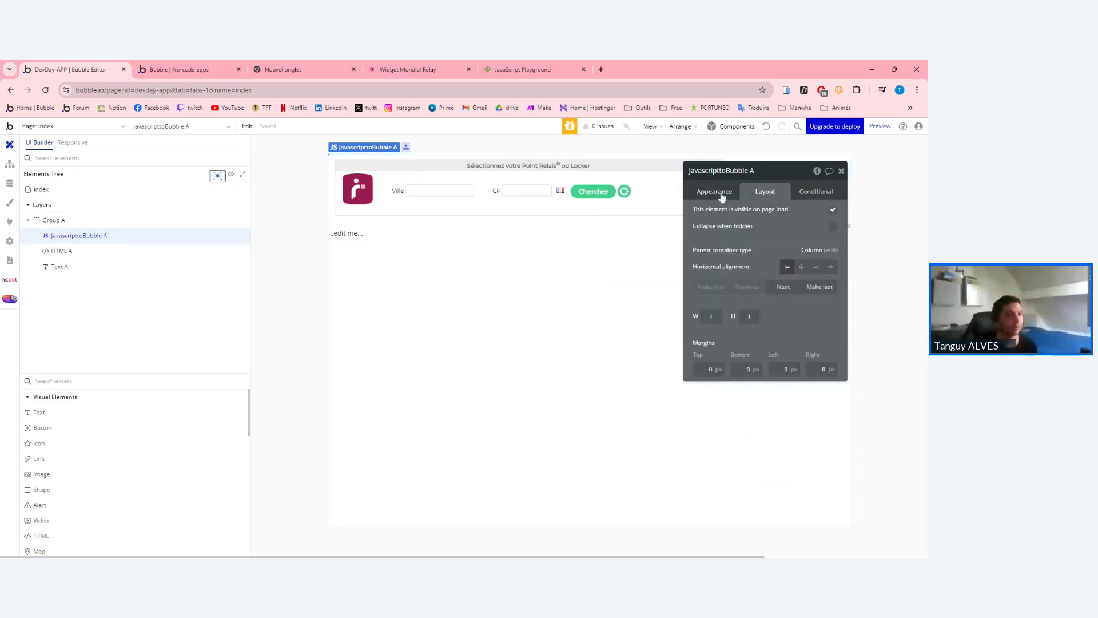
pyautogui.click(714, 191)
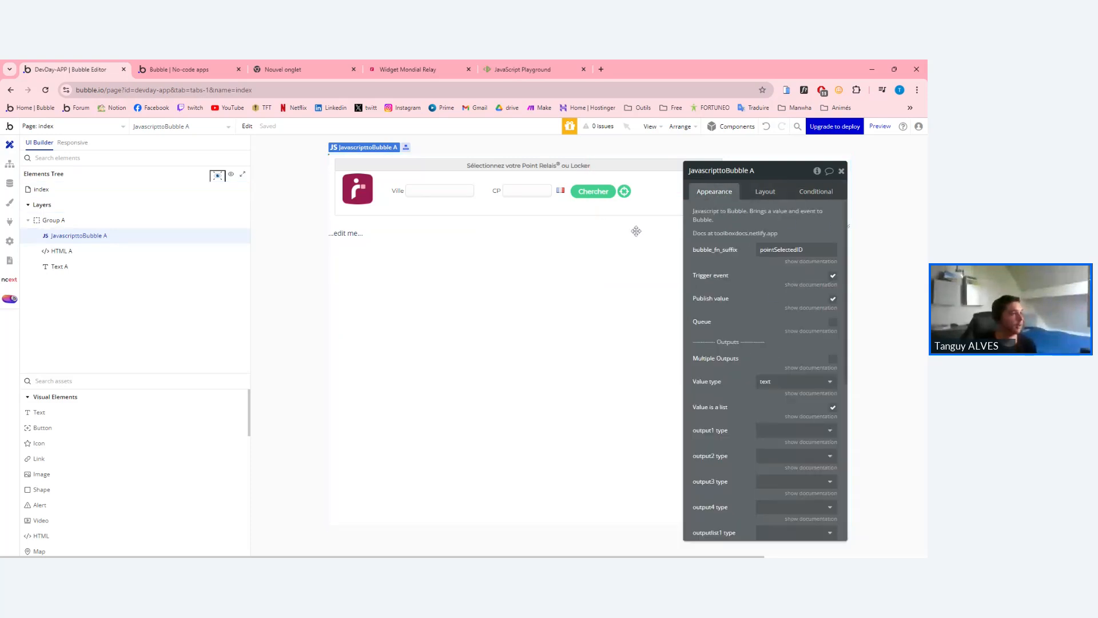
# Select Text A and delete its '...edit me...' placeholder.
pyautogui.click(344, 233)
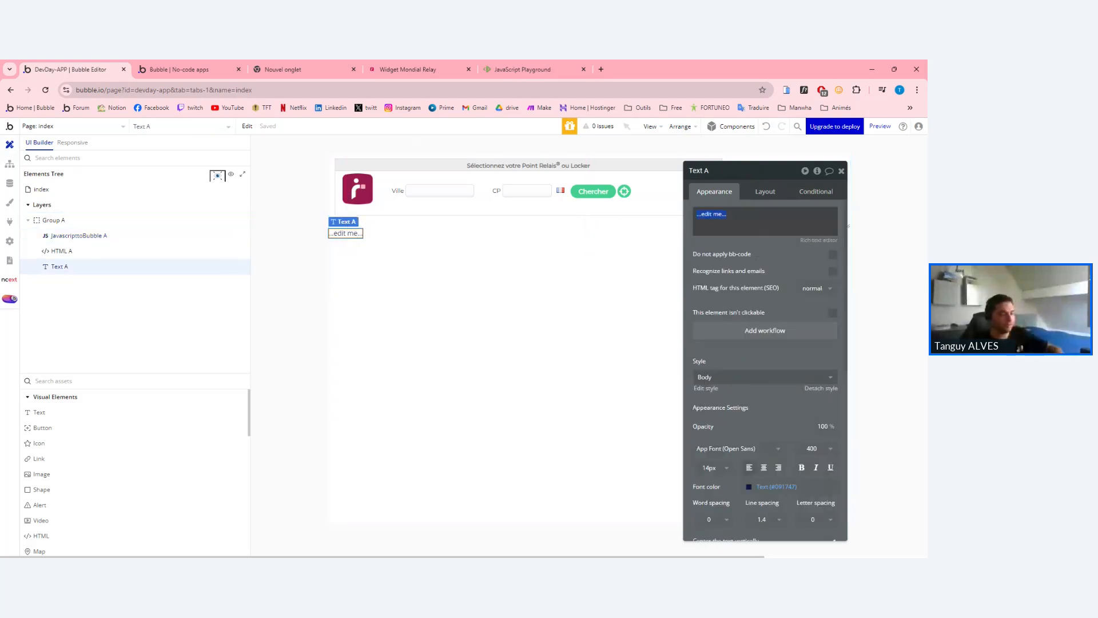
pyautogui.press('BackSpace')
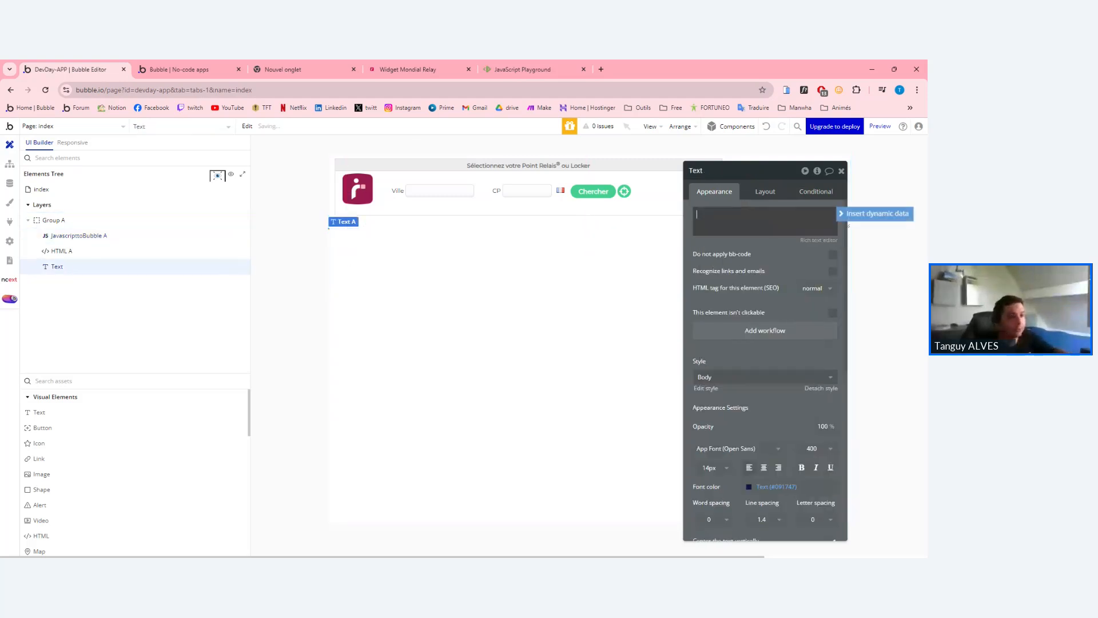
pyautogui.click(865, 225)
pyautogui.click(337, 222)
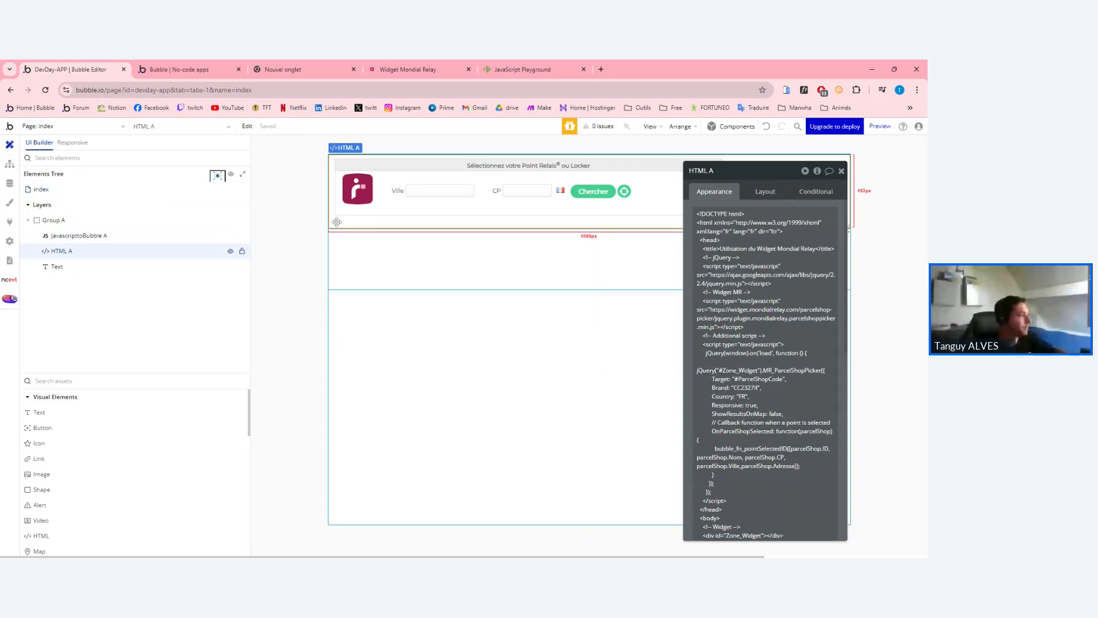
pyautogui.click(340, 230)
# Bind the text to JavascripttoBubble A's value list, then reload the app preview.
pyautogui.click(753, 224)
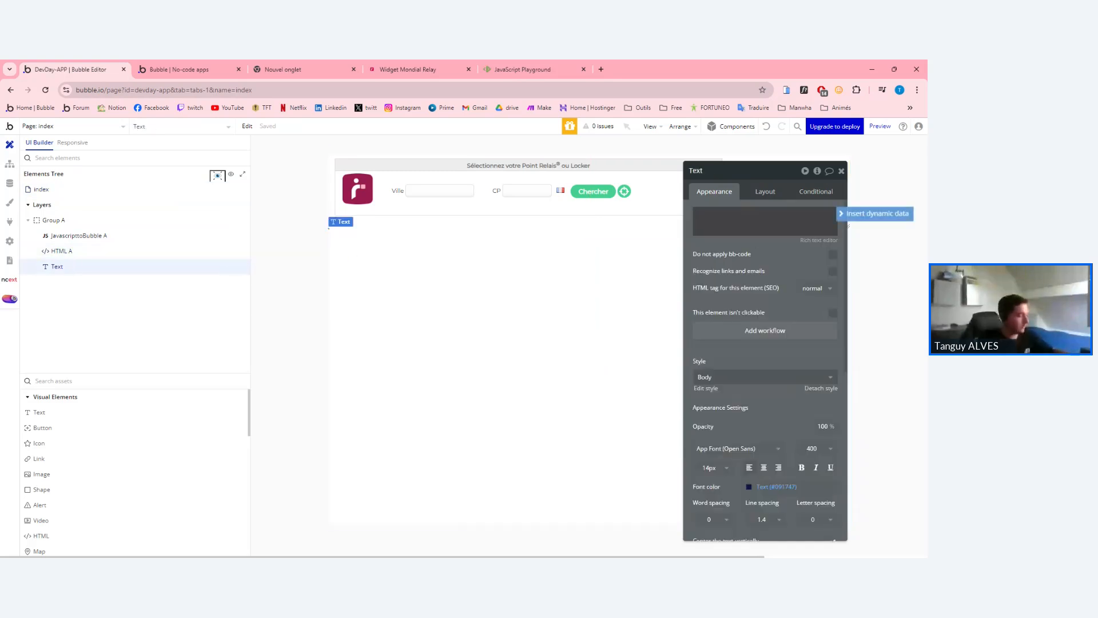
pyautogui.click(875, 214)
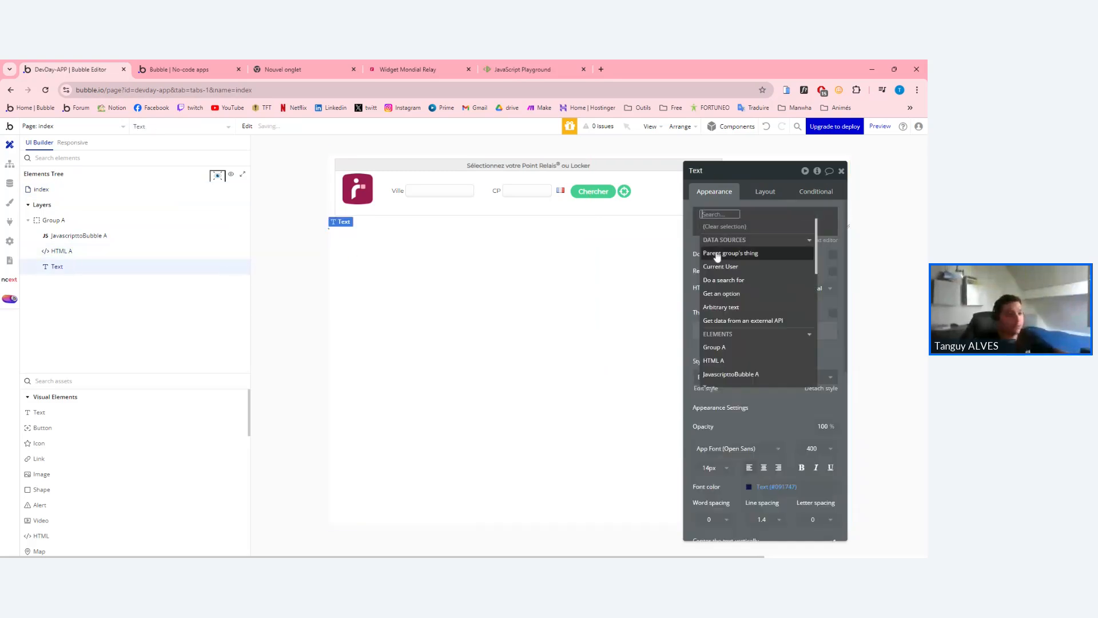
pyautogui.write('java')
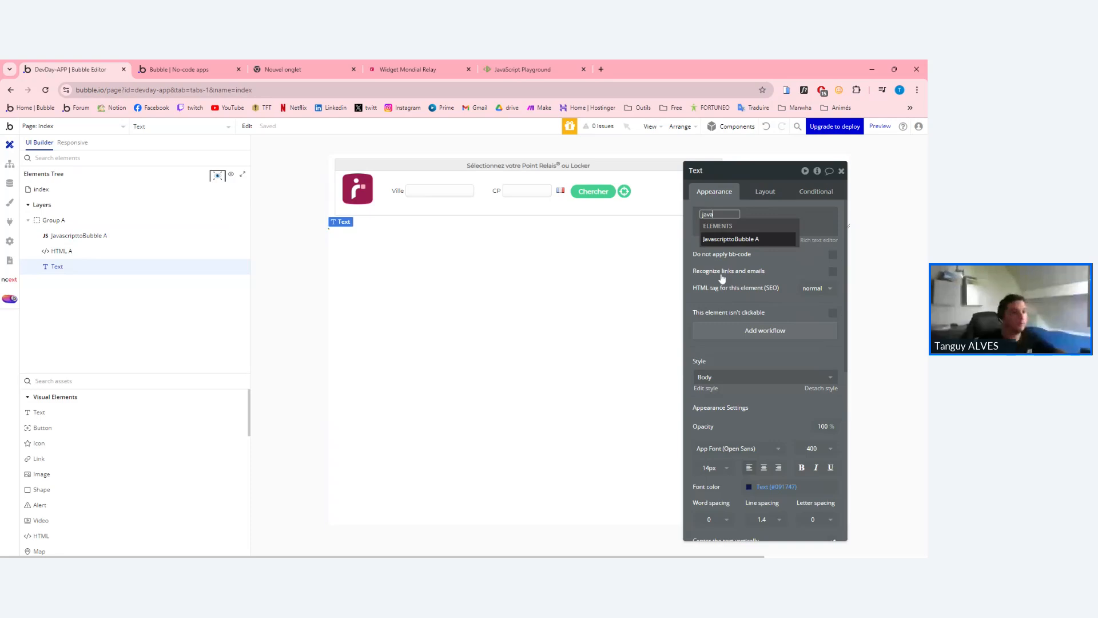
pyautogui.click(738, 239)
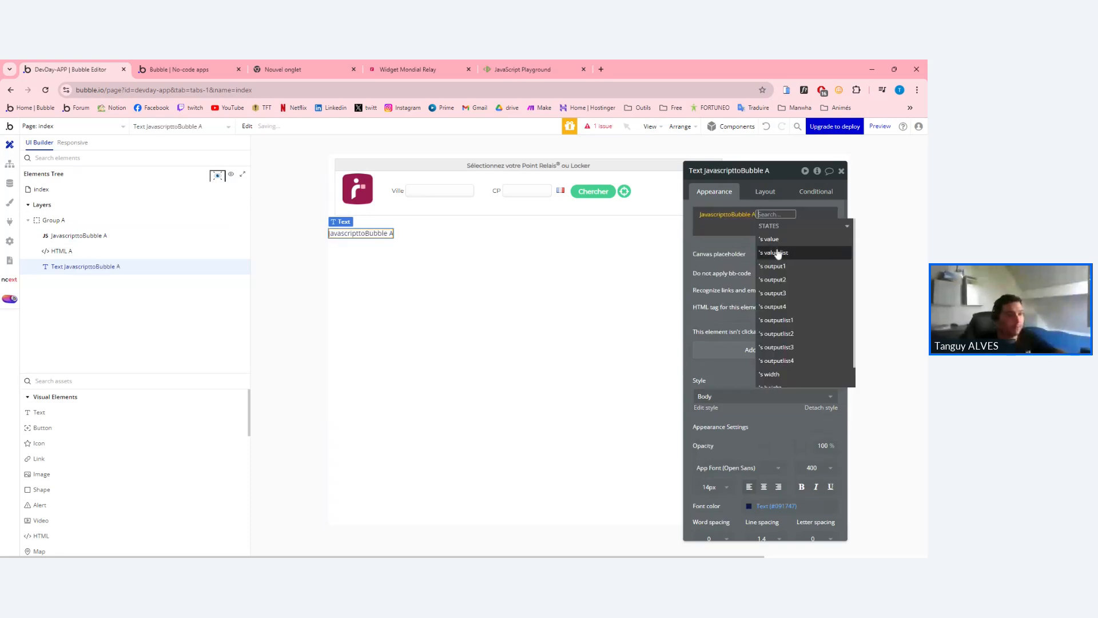
pyautogui.click(778, 253)
pyautogui.click(821, 334)
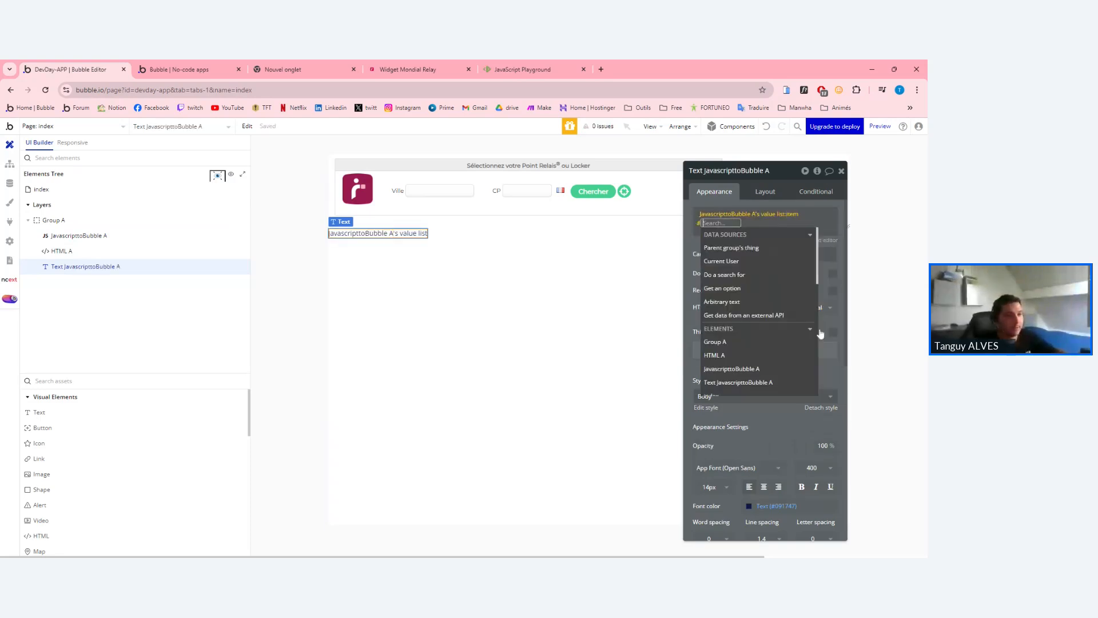
pyautogui.write('1')
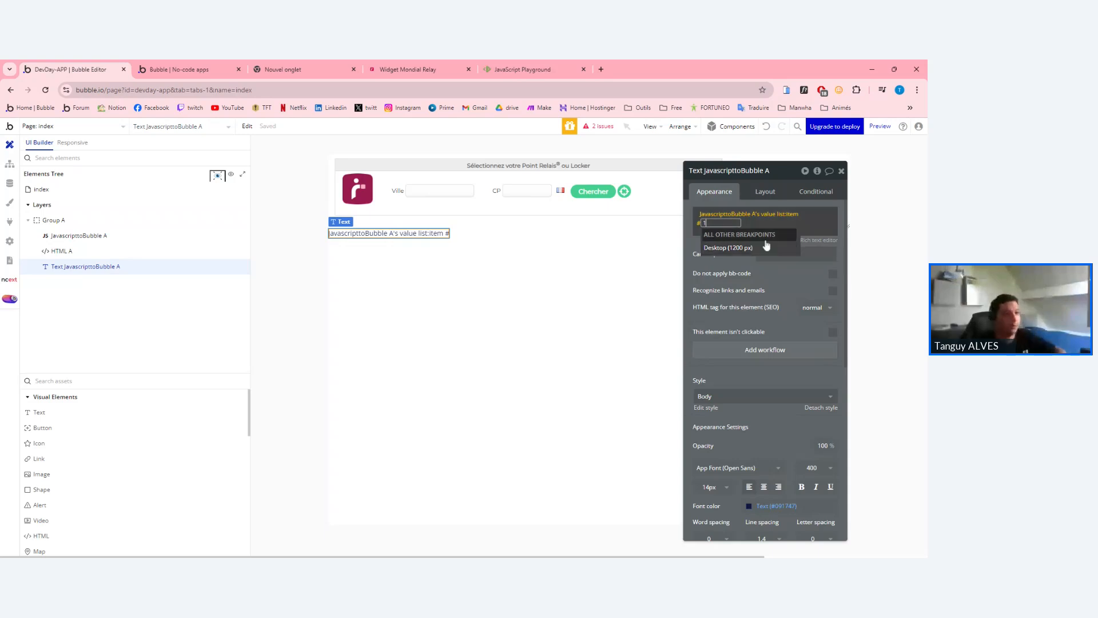
pyautogui.press('BackSpace')
pyautogui.press('BackSpace')
pyautogui.press('BackSpace')
pyautogui.press('BackSpace')
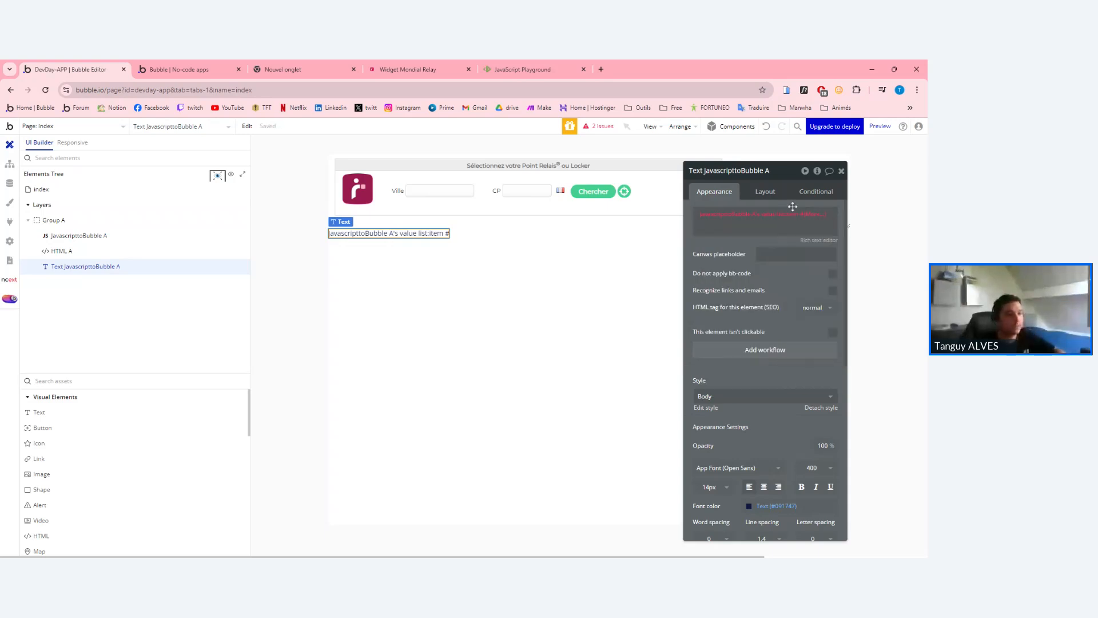
pyautogui.click(793, 205)
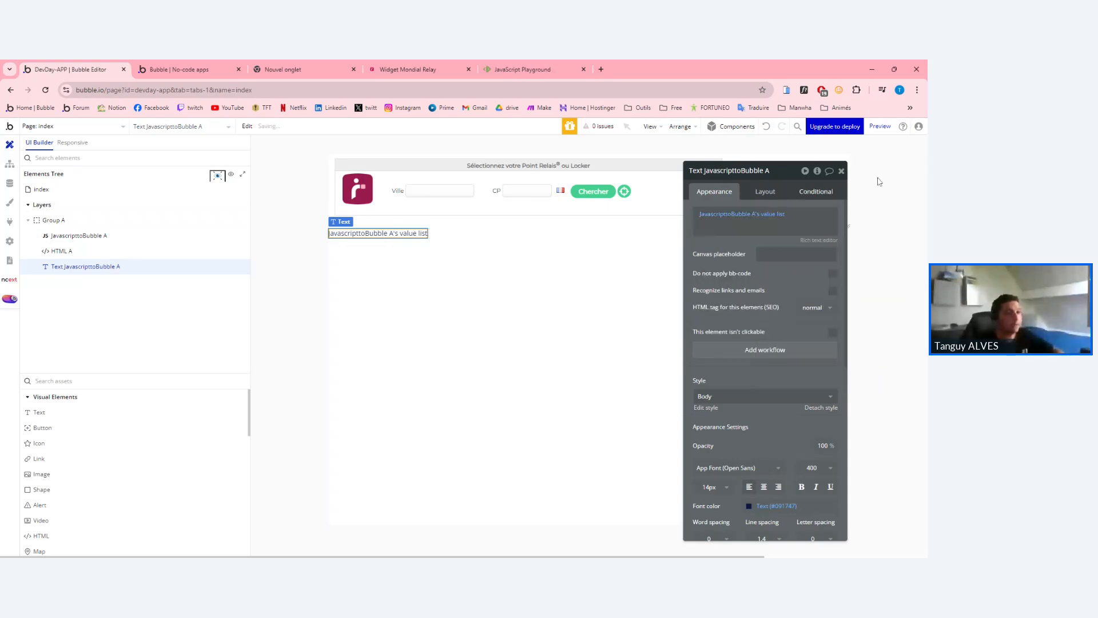
pyautogui.click(841, 171)
pyautogui.click(179, 69)
pyautogui.press('F5')
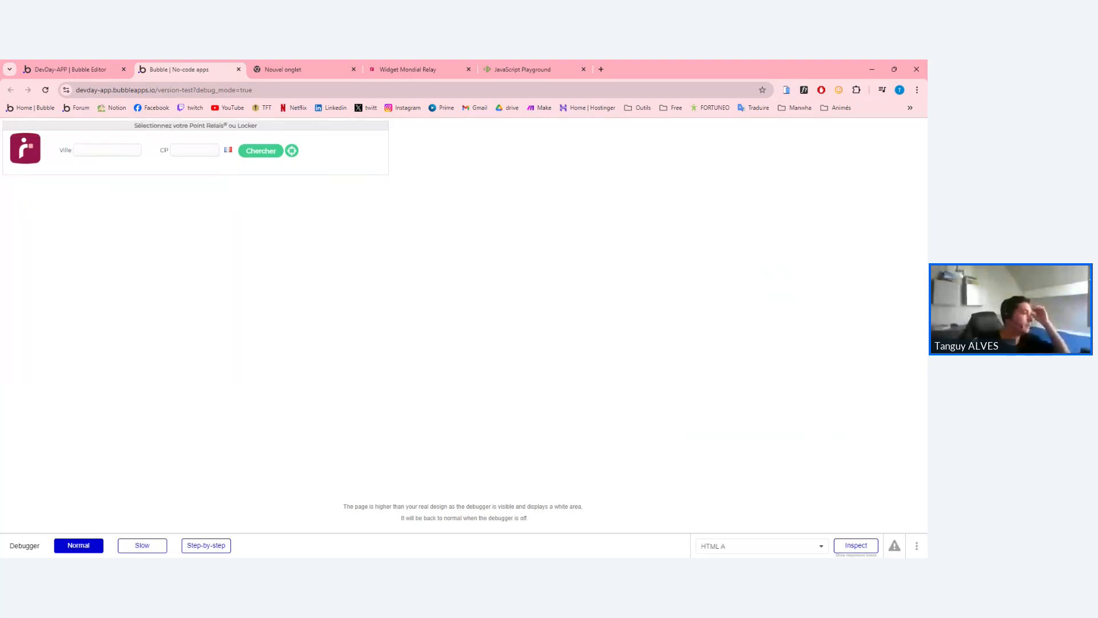
# Search relay points for Paris 10ème arrondissement (75010) and choose PARIS MARKET.
pyautogui.write('pari')
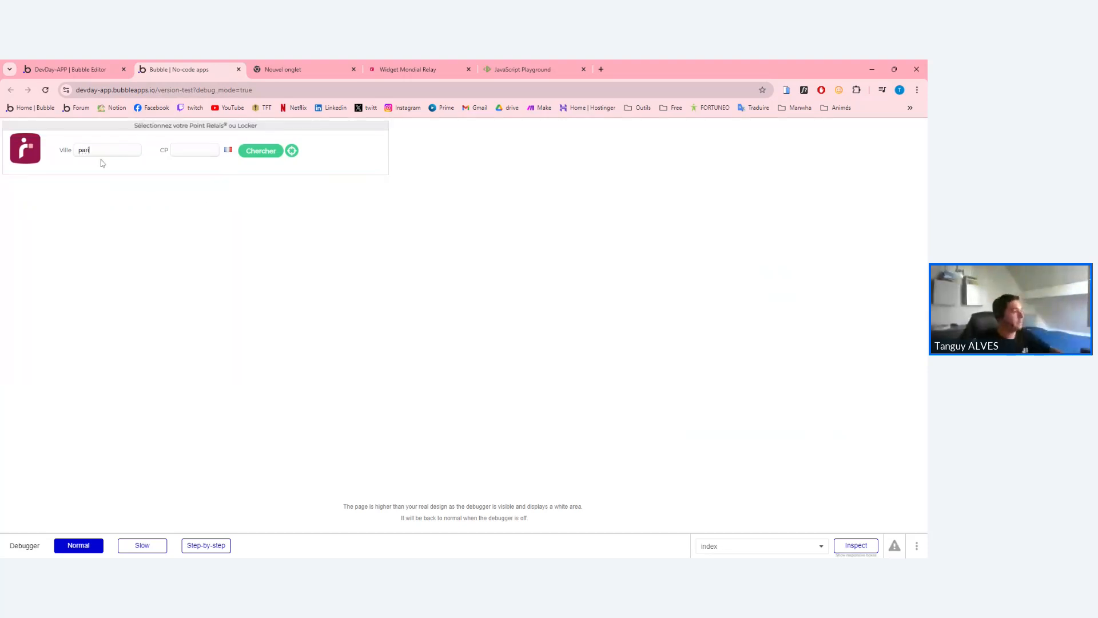
pyautogui.write('s')
pyautogui.click(107, 164)
pyautogui.click(272, 153)
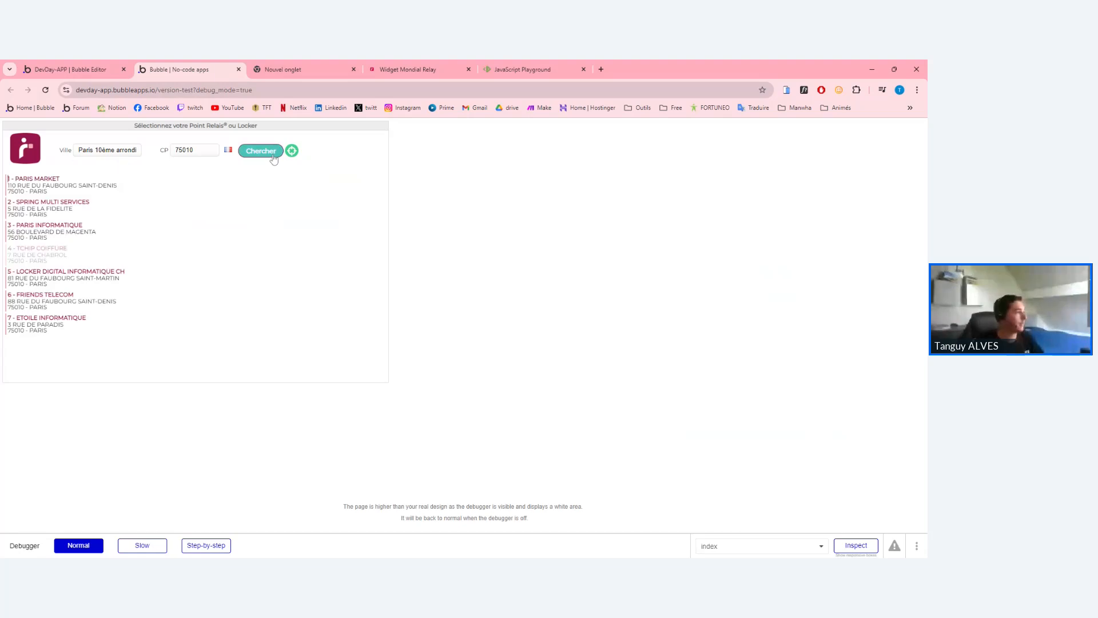
pyautogui.click(50, 186)
# Inspect the result line's ID 020269, name and postcode 75010, then return to the editor.
pyautogui.tripleClick(97, 390)
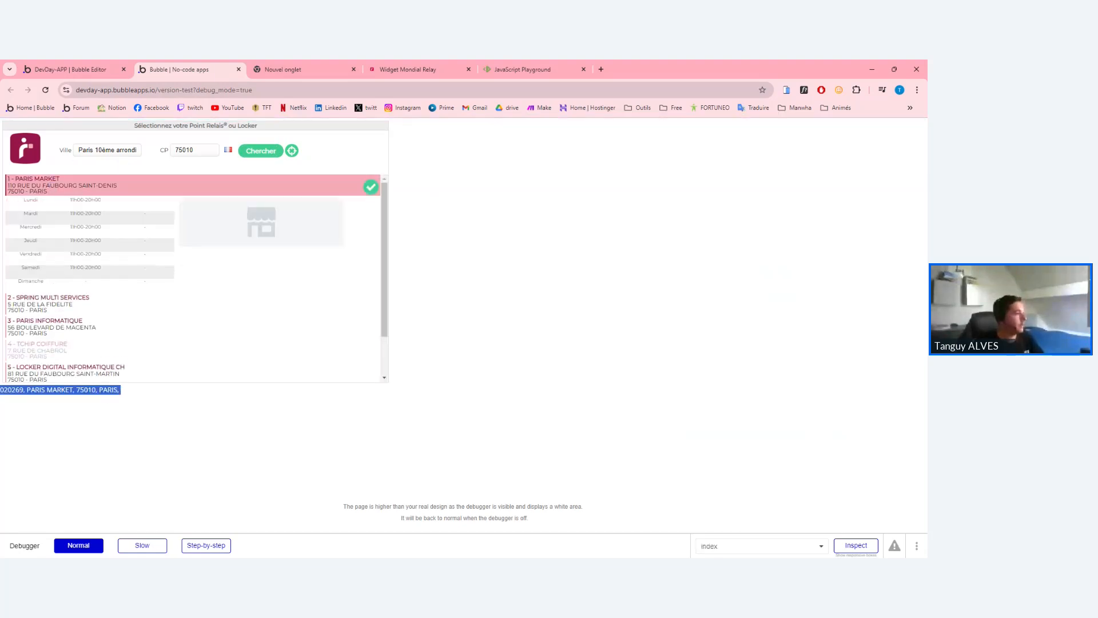
pyautogui.click(42, 177)
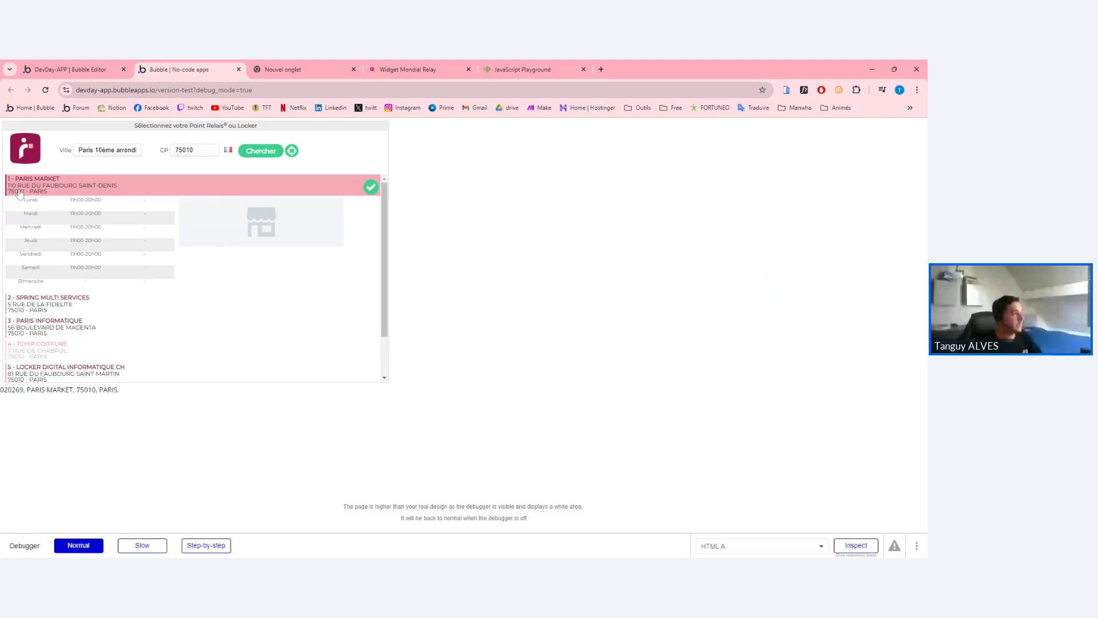
pyautogui.click(111, 471)
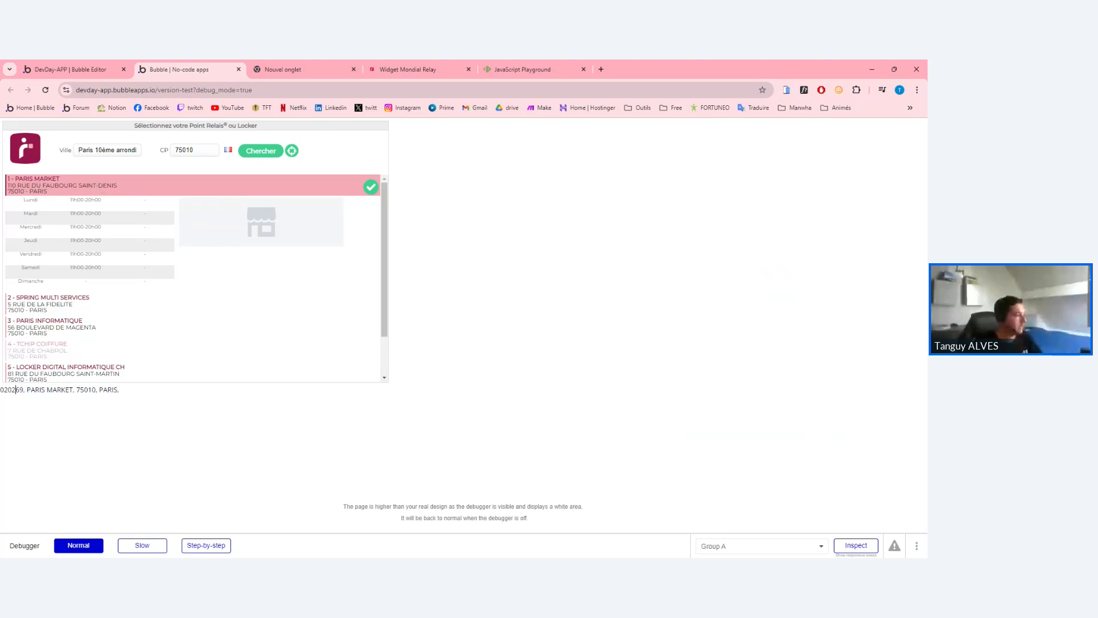
pyautogui.moveTo(1, 391); pyautogui.dragTo(89, 390)
pyautogui.click(130, 396)
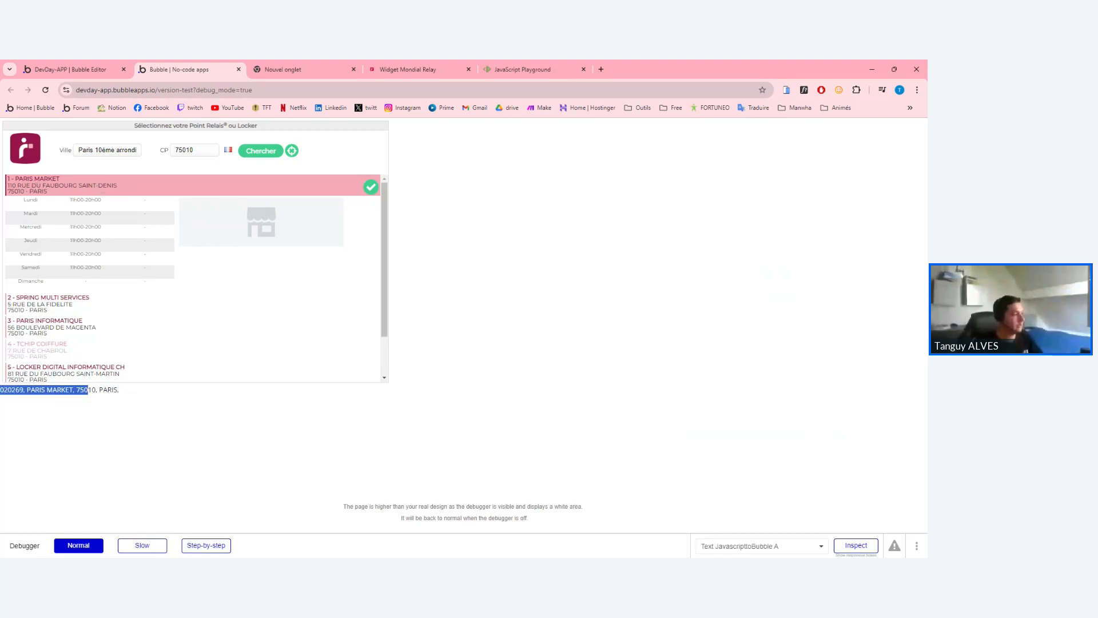
pyautogui.click(95, 402)
pyautogui.tripleClick(98, 389)
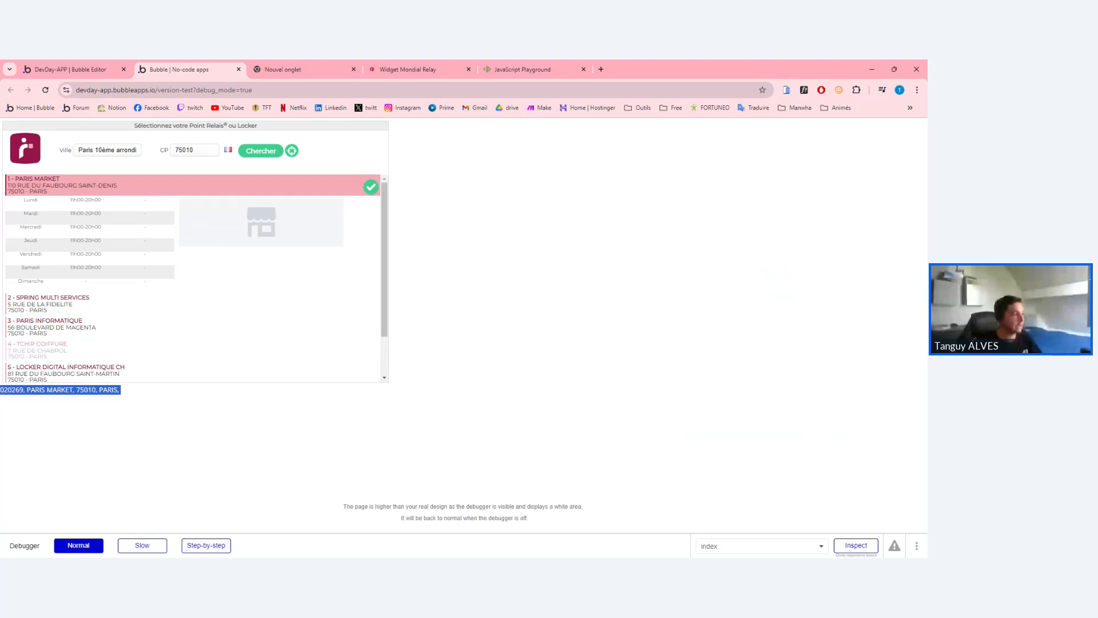
pyautogui.doubleClick(12, 390)
pyautogui.click(12, 390)
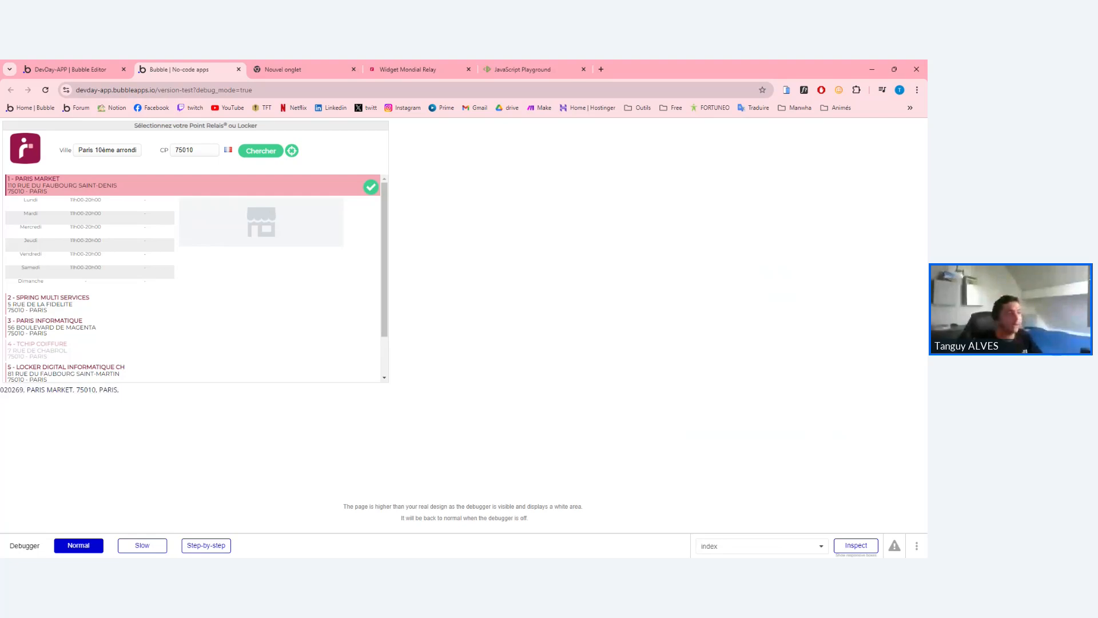
pyautogui.tripleClick(12, 390)
pyautogui.click(12, 390)
pyautogui.doubleClick(12, 390)
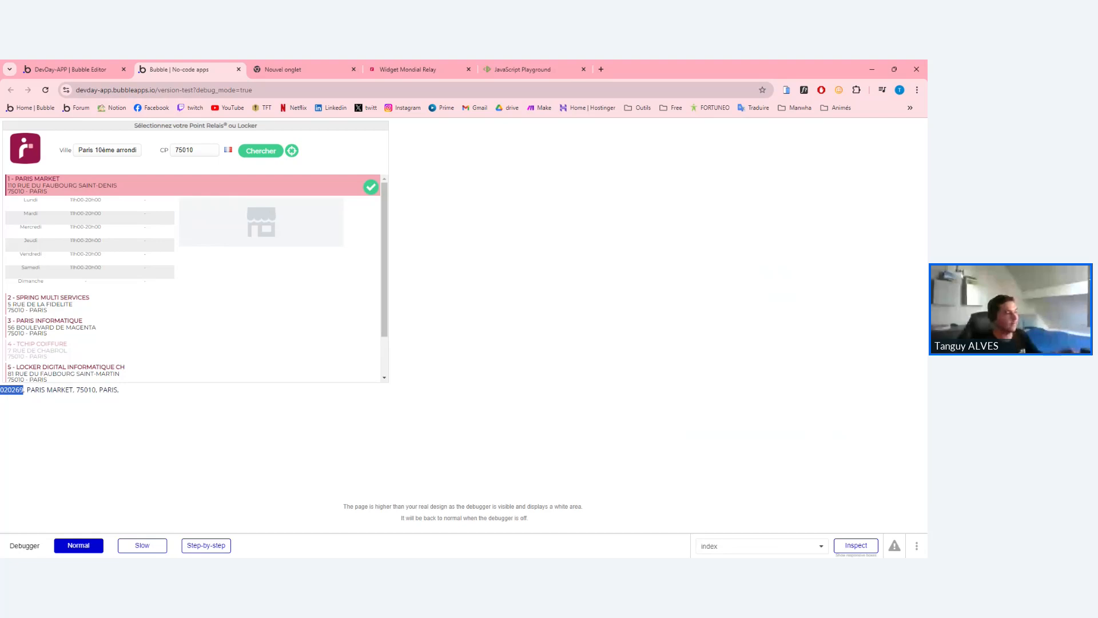
pyautogui.doubleClick(39, 390)
pyautogui.click(73, 390)
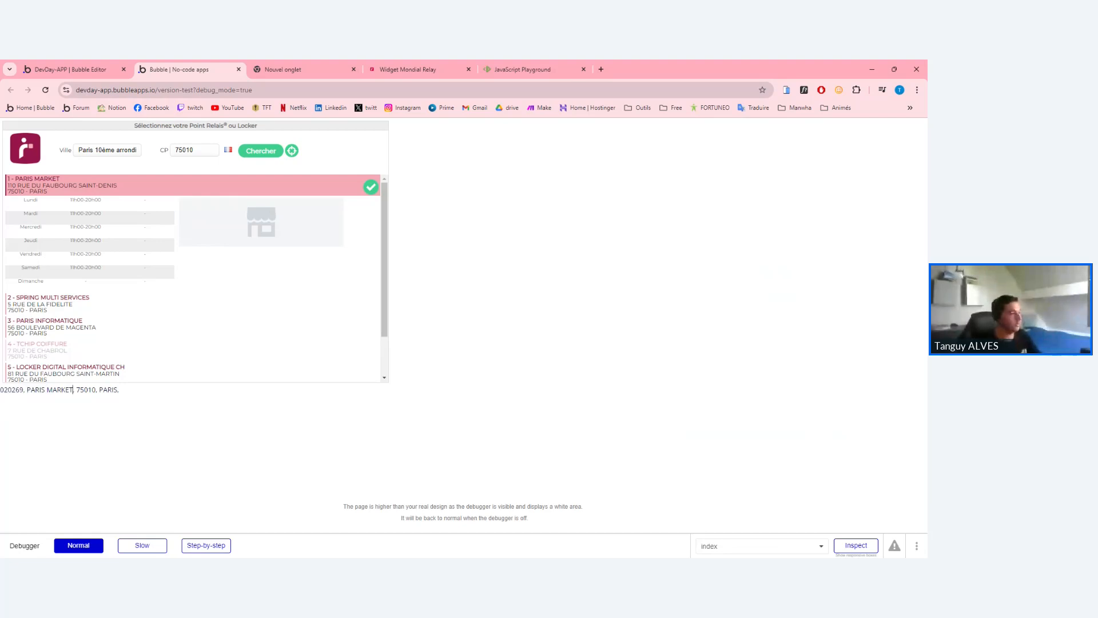
pyautogui.moveTo(72, 390); pyautogui.dragTo(31, 390)
pyautogui.click(29, 390)
pyautogui.doubleClick(86, 389)
pyautogui.click(105, 390)
pyautogui.click(86, 69)
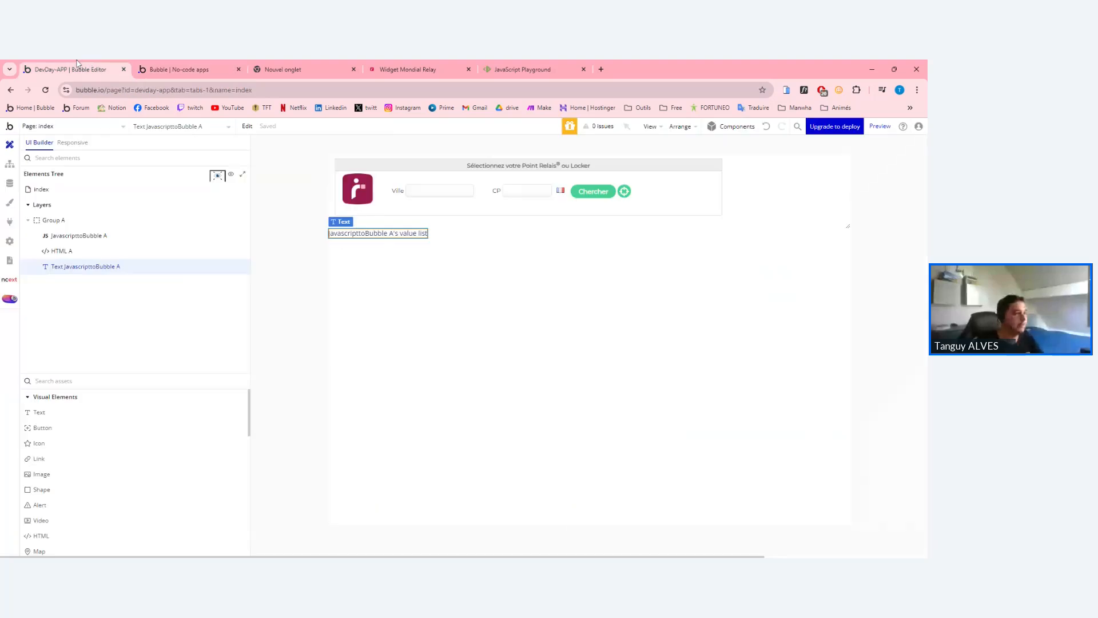
# Change Point_Relais_ID to JavascripttoBubble's value list:first item, then go back to the preview.
pyautogui.click(10, 165)
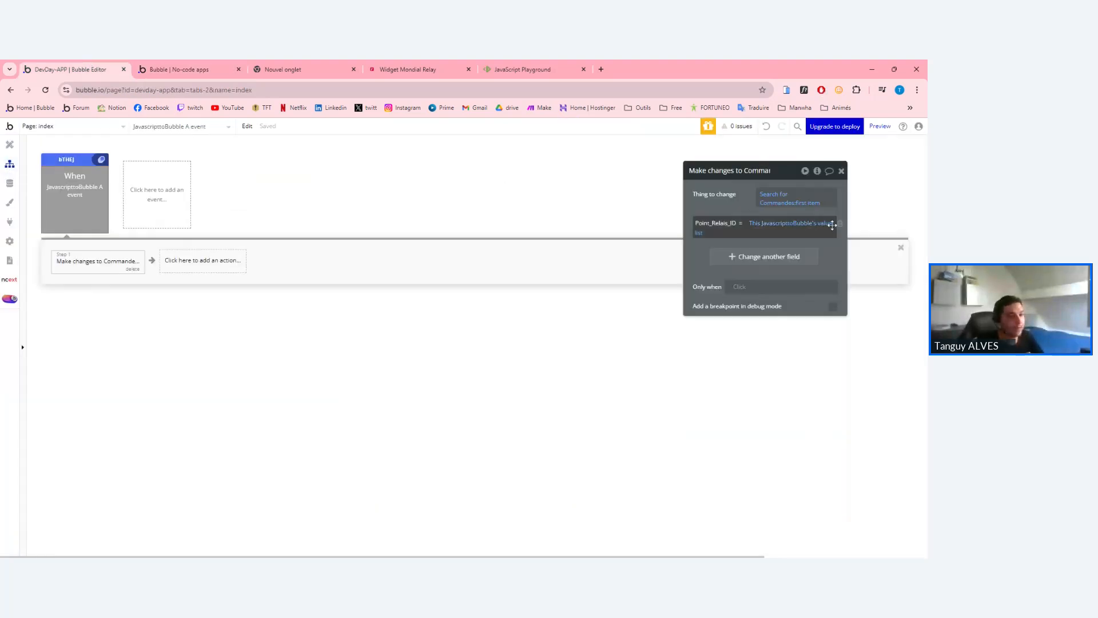
pyautogui.click(792, 226)
pyautogui.click(796, 233)
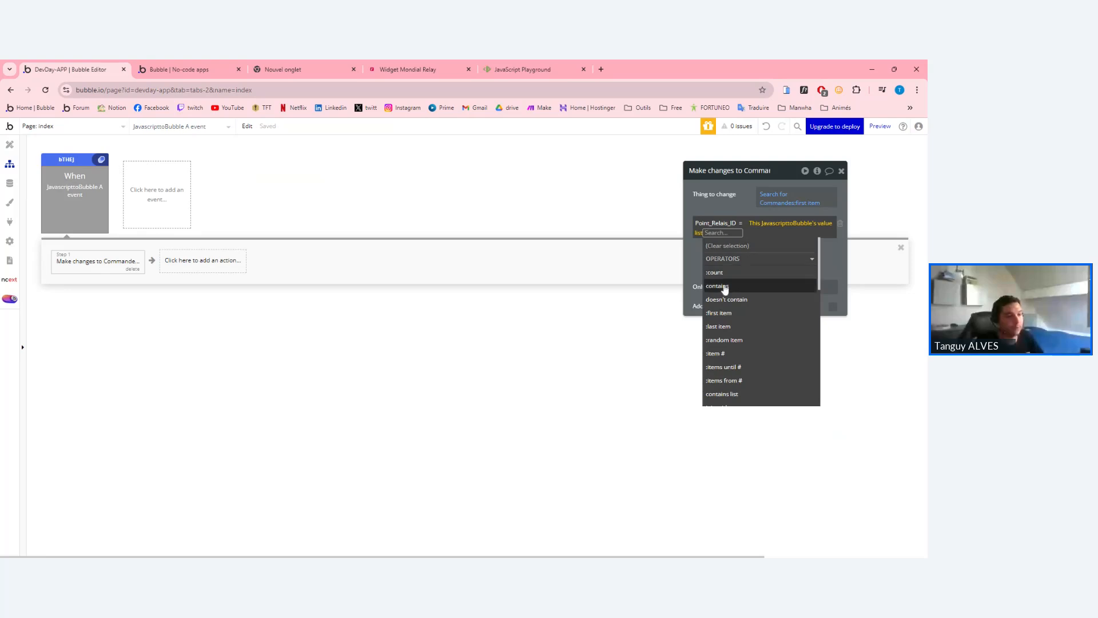
pyautogui.click(721, 313)
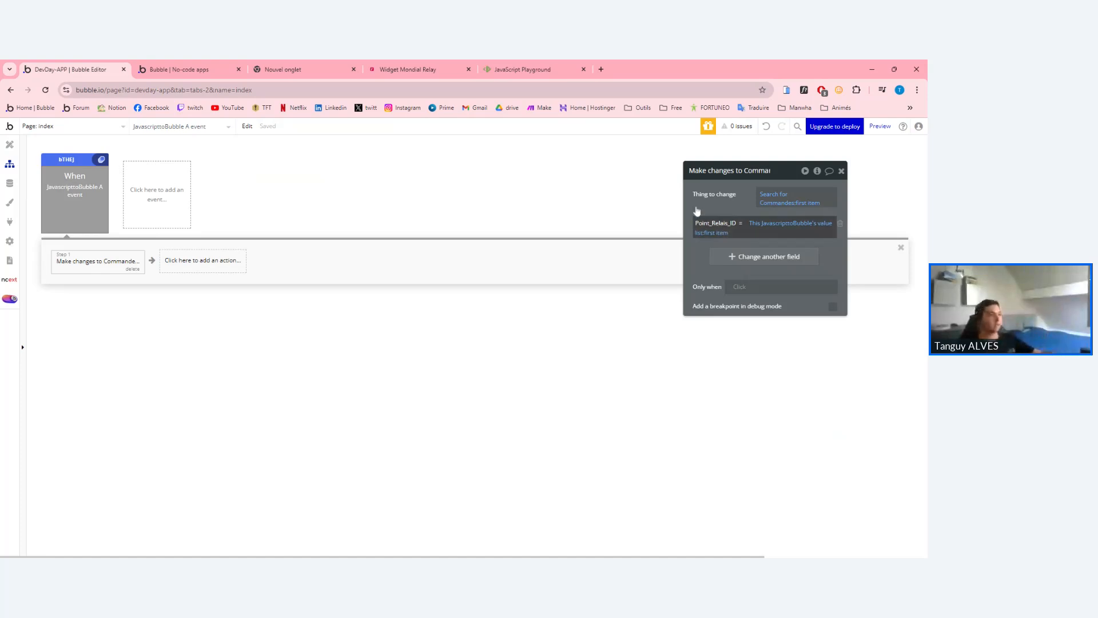
pyautogui.click(197, 69)
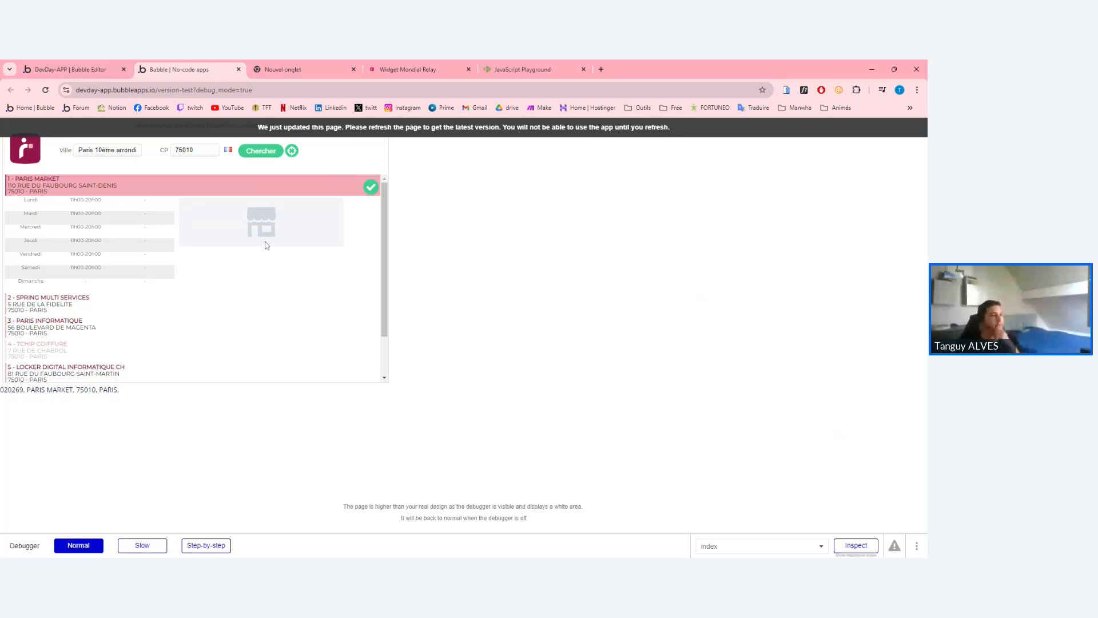
# Choose relay point 2 - SPRING MULTI SERVICES and dismiss the page-updated alert.
pyautogui.click(87, 313)
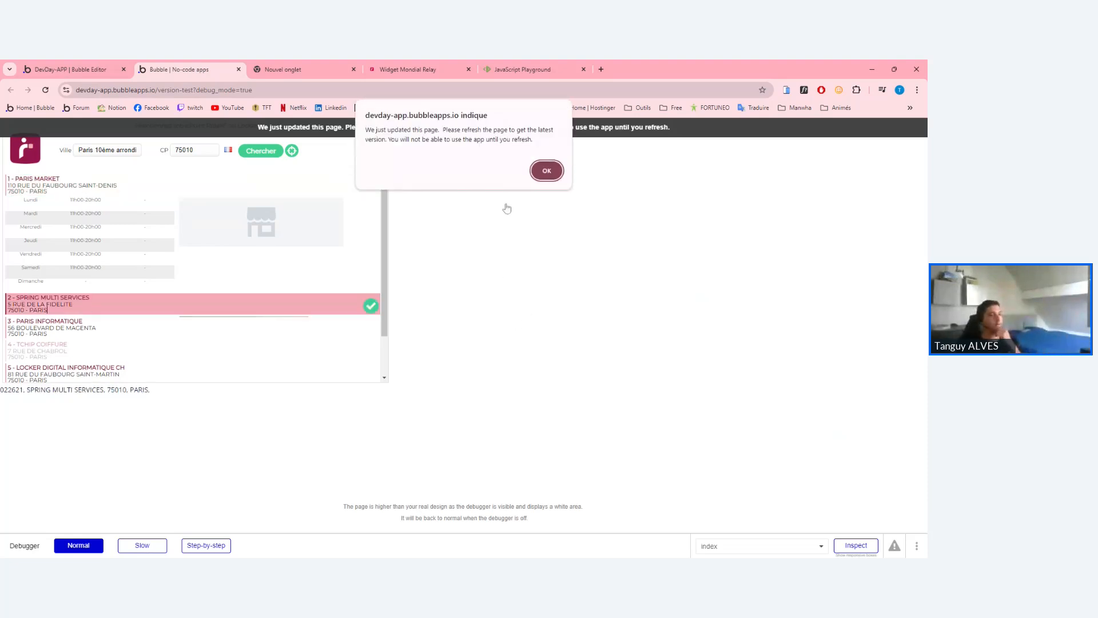
pyautogui.click(545, 169)
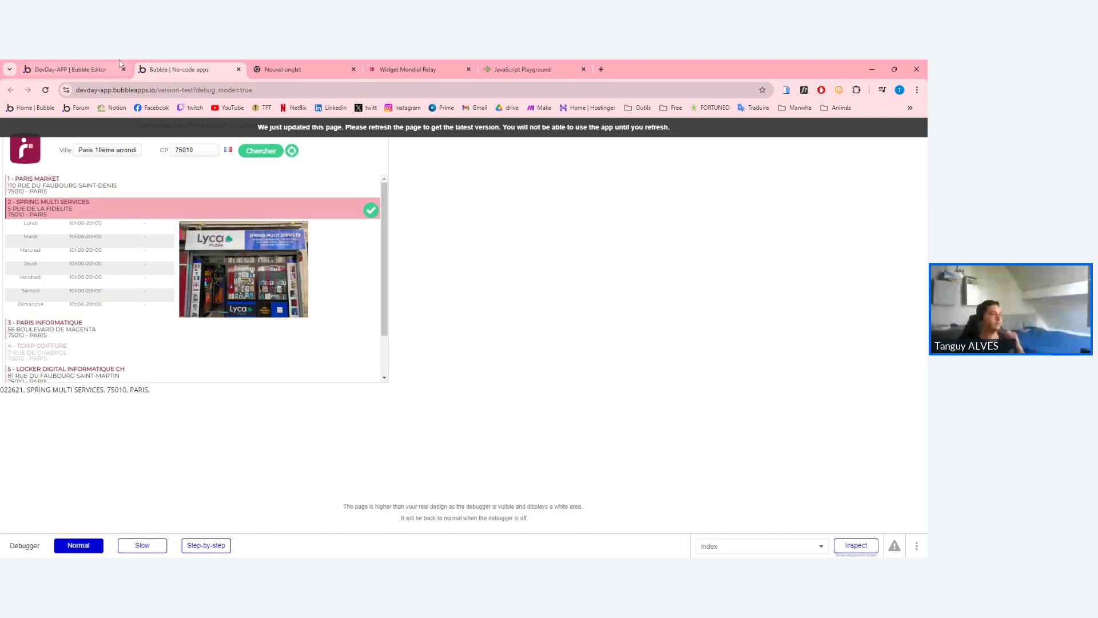
# Return to the Bubble Editor tab and open the index page's design view.
pyautogui.click(85, 67)
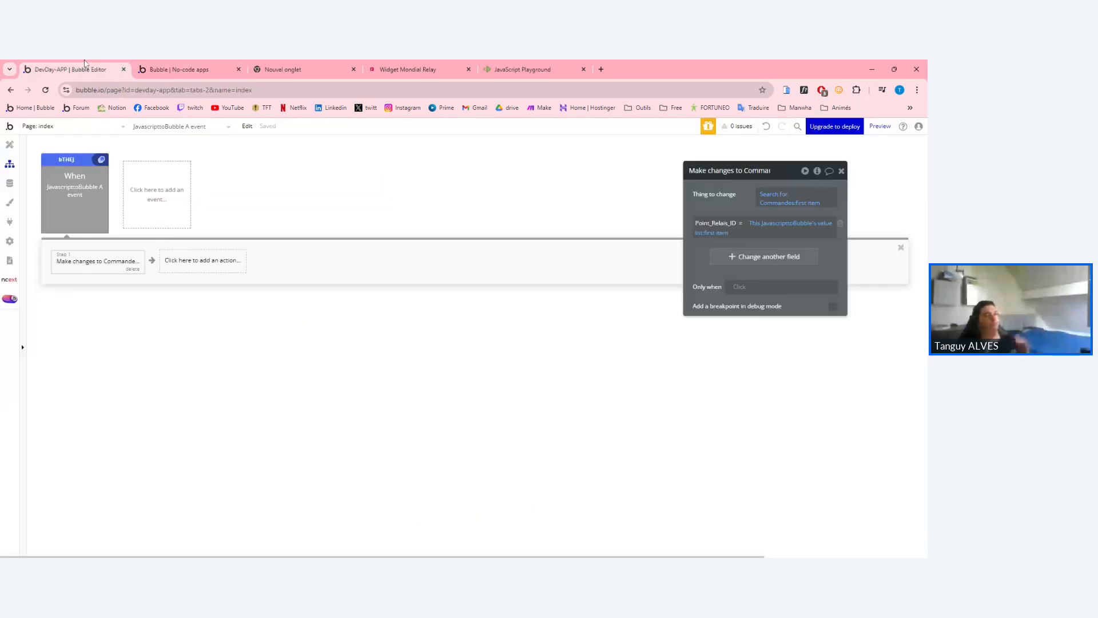
pyautogui.click(10, 144)
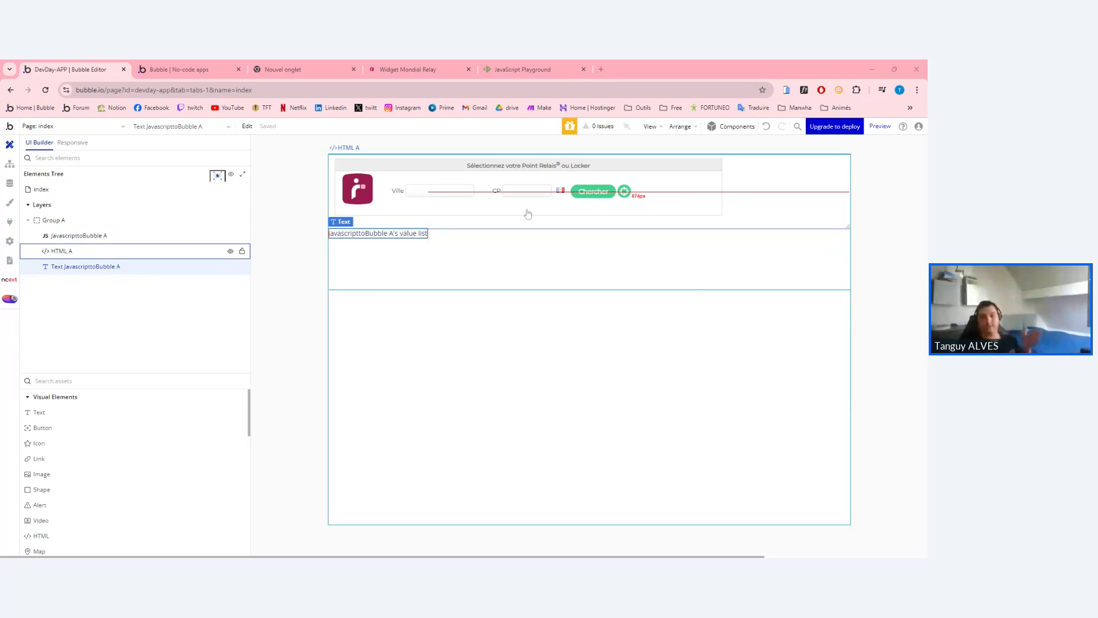
# Review HTML A's widget code, then close its properties and open the app's data types.
pyautogui.doubleClick(596, 200)
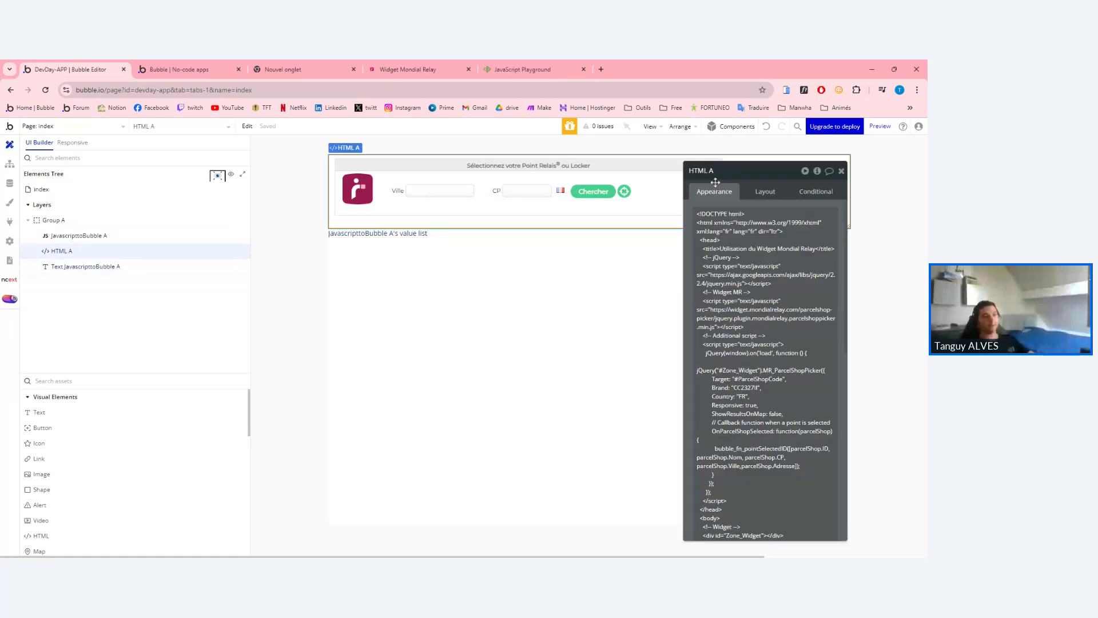
pyautogui.click(841, 169)
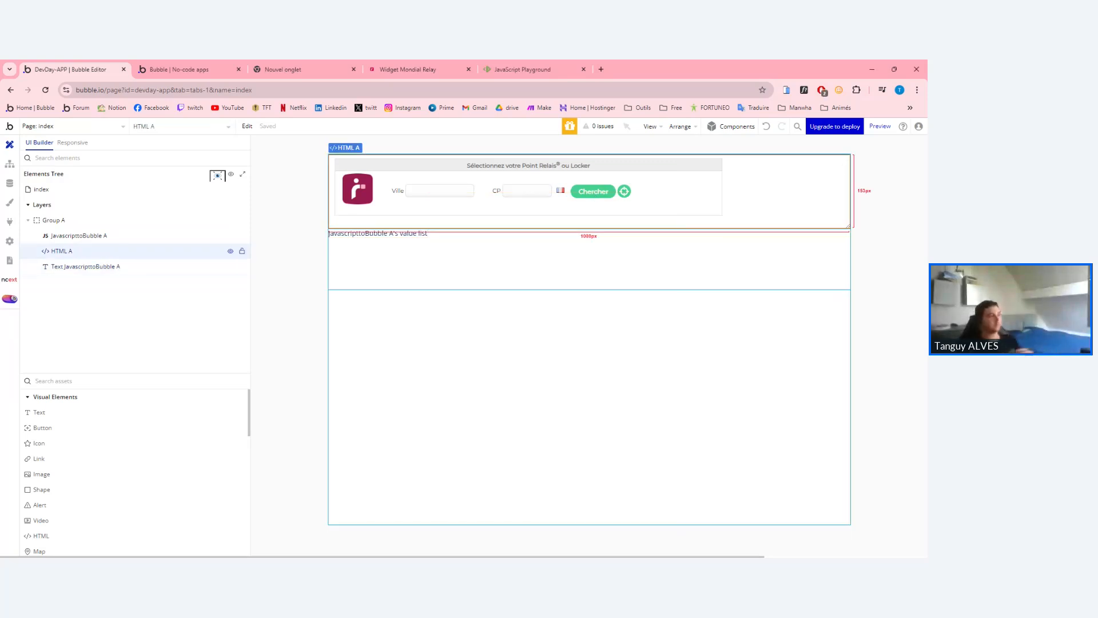
pyautogui.click(11, 182)
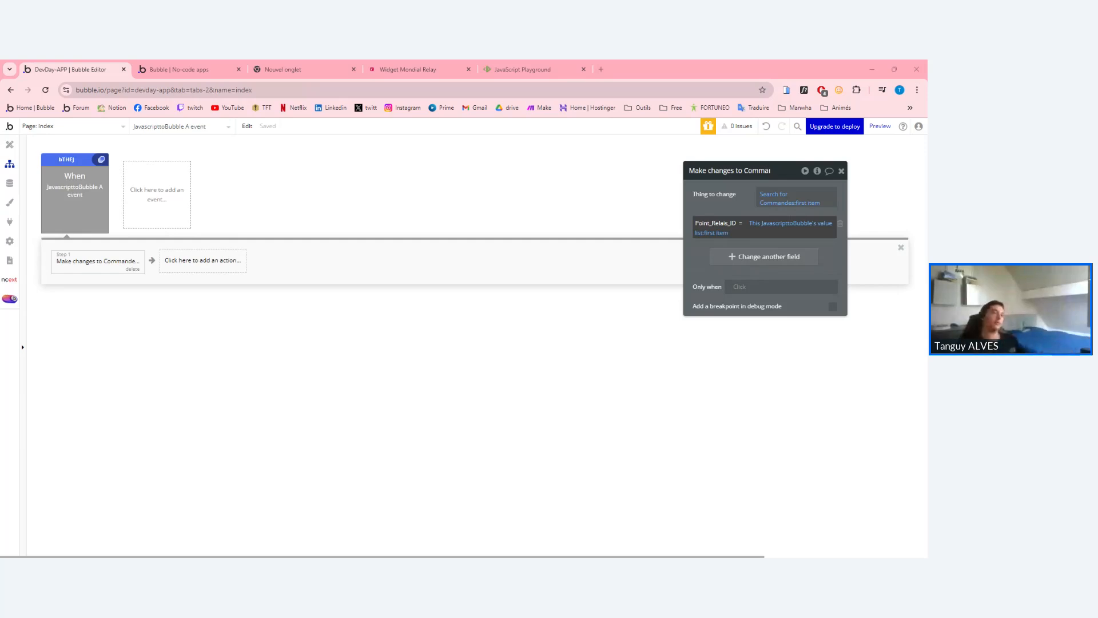
# In the API Connector plugin, expand the Relay API and add another call.
pyautogui.click(10, 183)
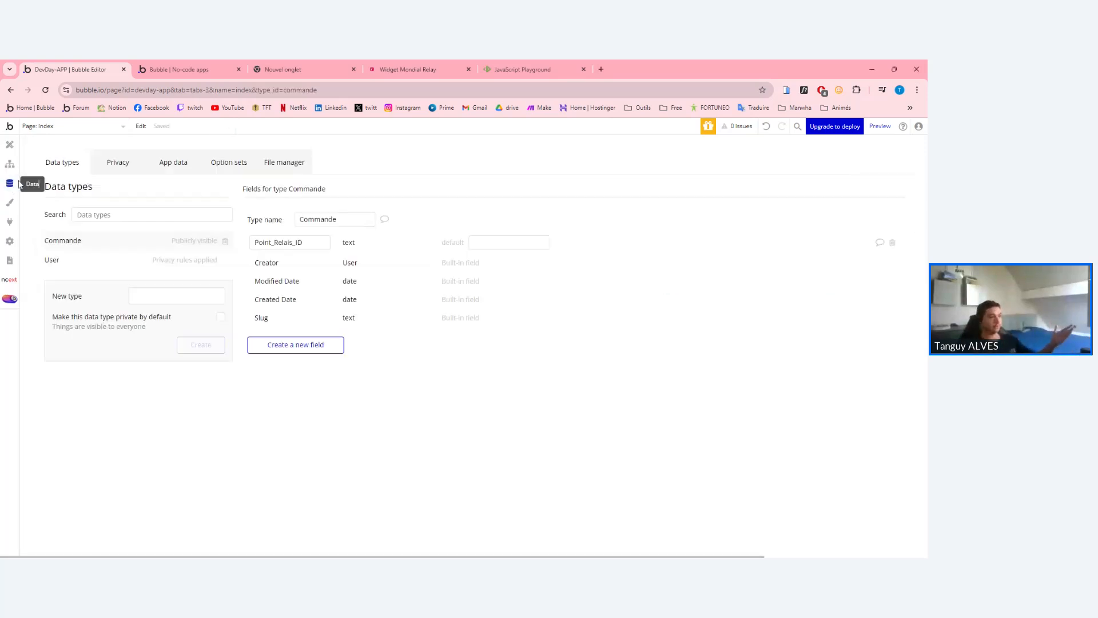
pyautogui.click(10, 221)
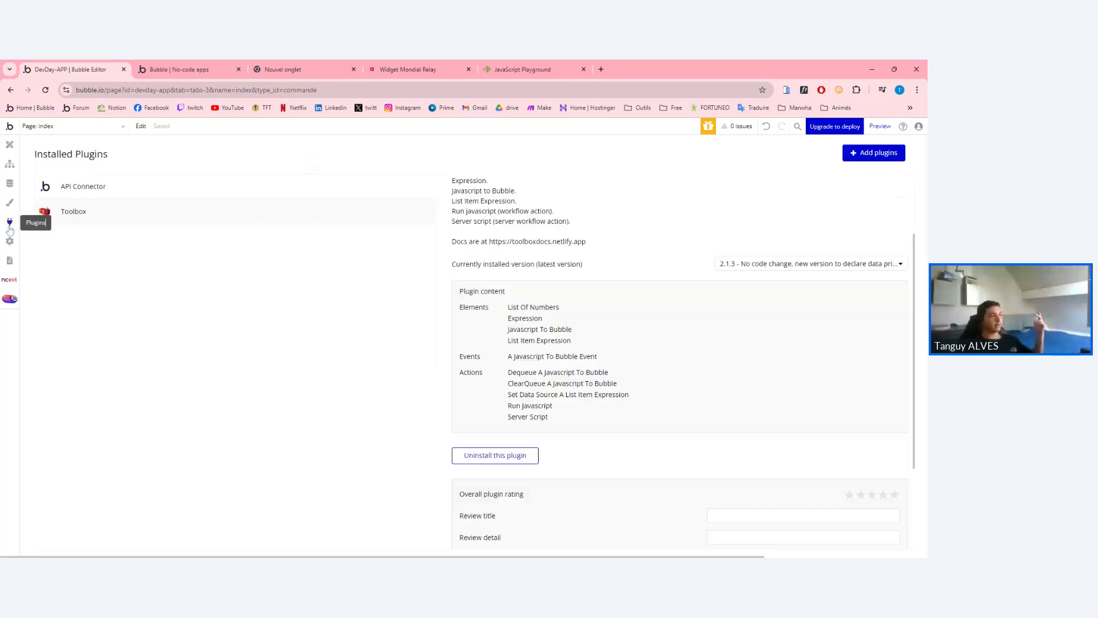
pyautogui.click(139, 190)
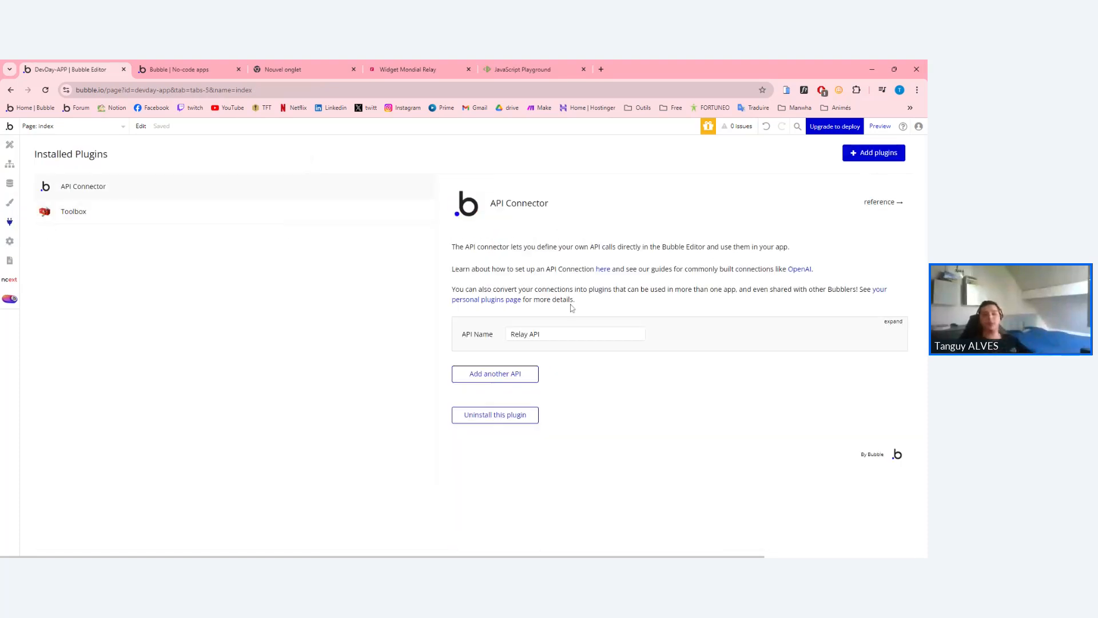
pyautogui.click(893, 322)
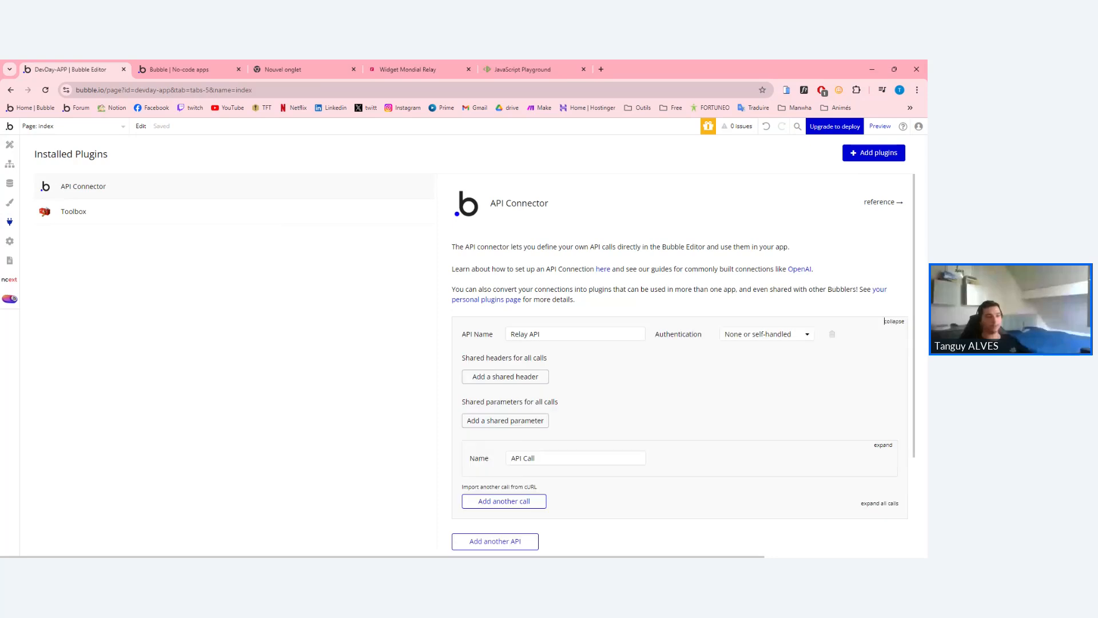
pyautogui.scroll(-3, 889, 329)
pyautogui.click(504, 376)
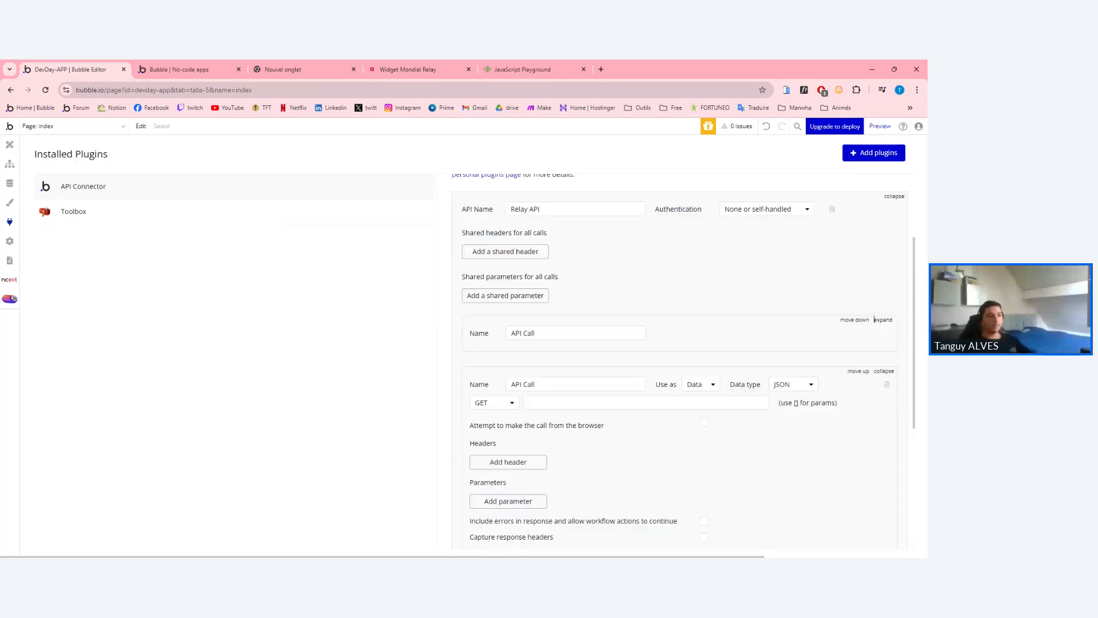
# Look over the Relay API name and the API Call name, leaving both unchanged.
pyautogui.scroll(3, 874, 320)
pyautogui.scroll(-2, 679, 366)
pyautogui.scroll(2, 680, 366)
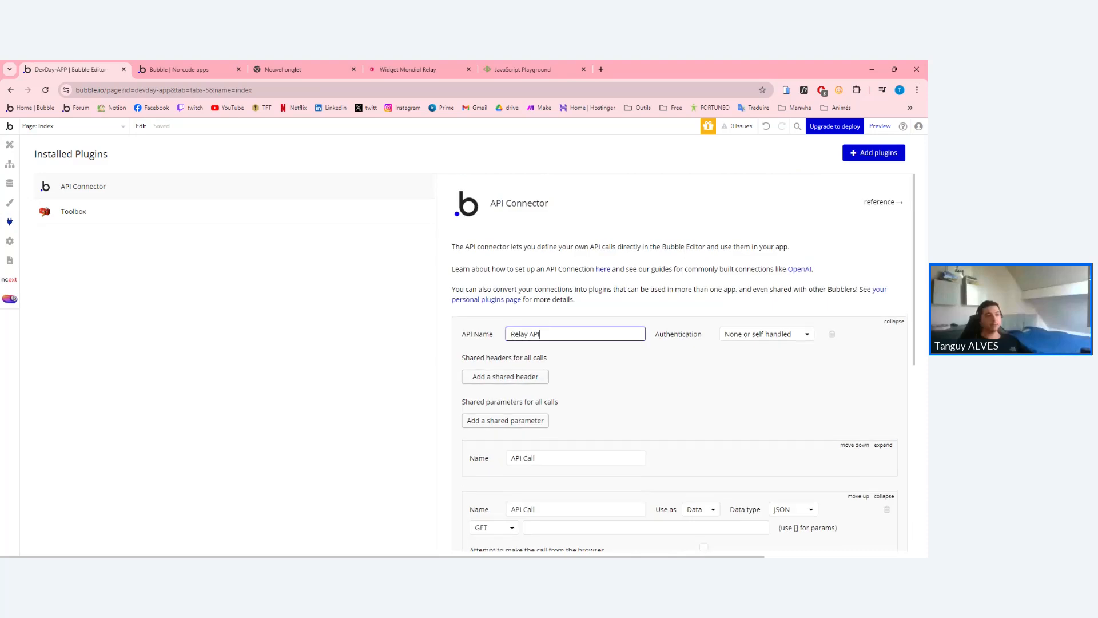
pyautogui.doubleClick(535, 334)
pyautogui.click(882, 321)
pyautogui.tripleClick(525, 334)
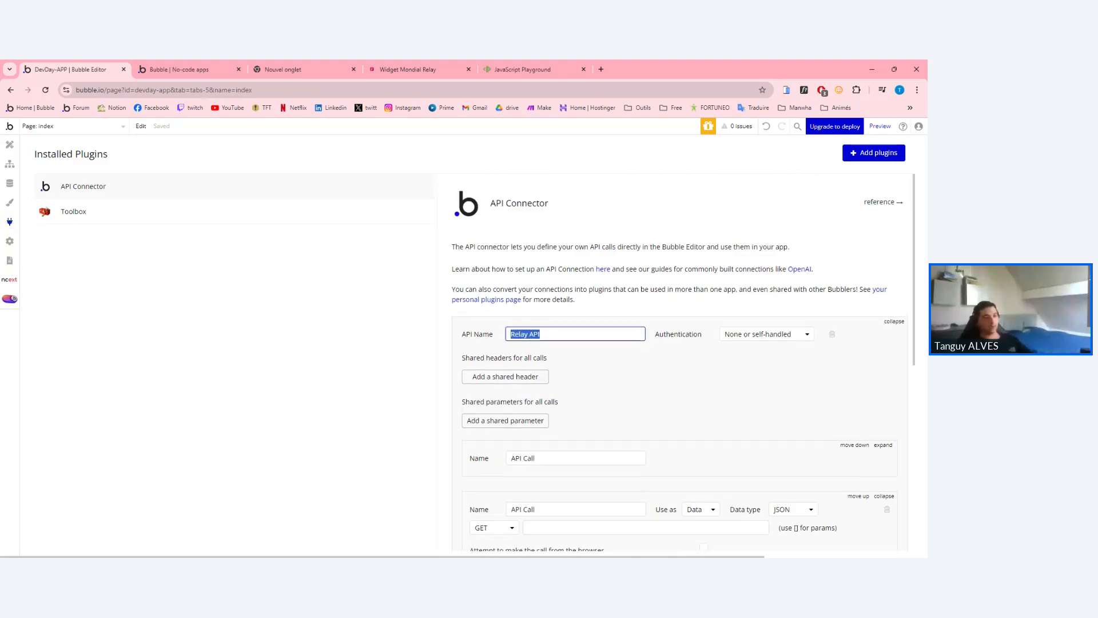
pyautogui.click(882, 321)
pyautogui.tripleClick(525, 334)
pyautogui.click(881, 322)
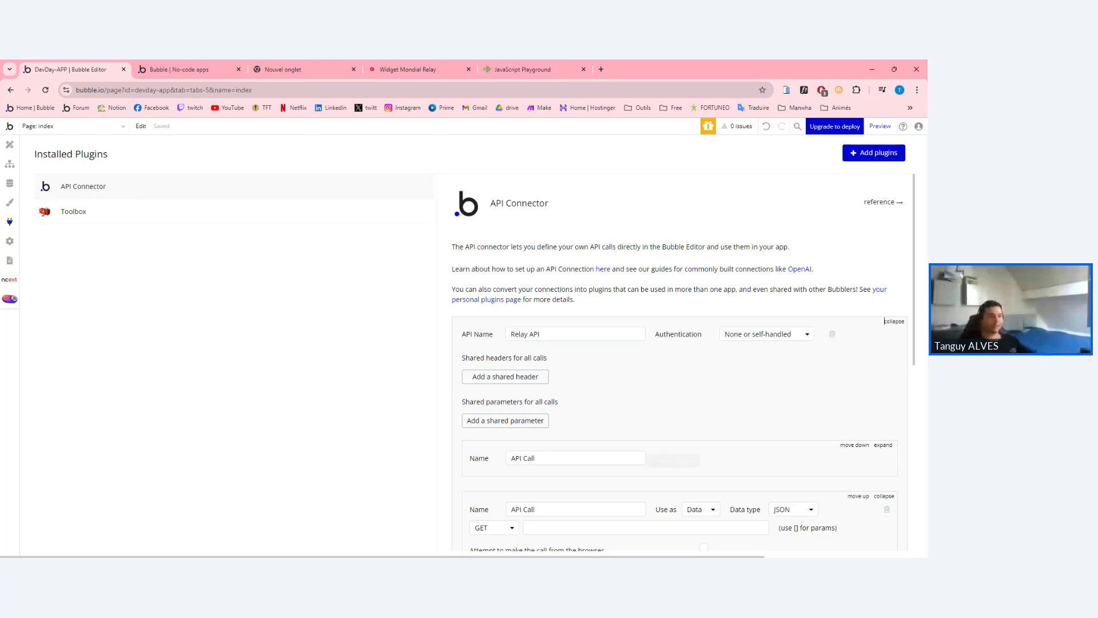
pyautogui.click(531, 458)
pyautogui.doubleClick(479, 458)
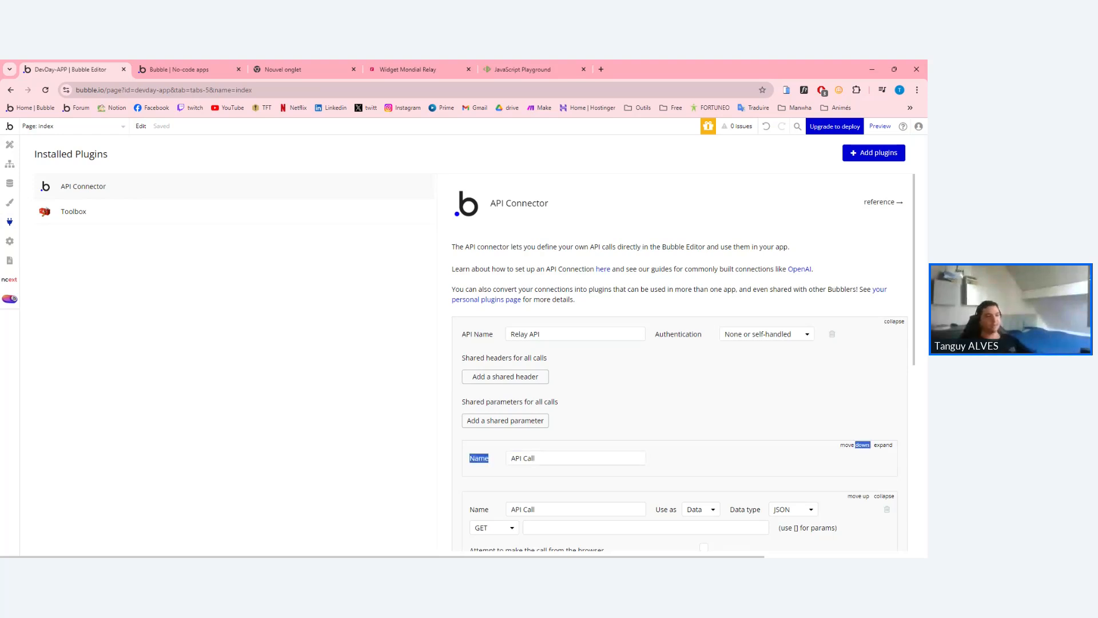
pyautogui.doubleClick(529, 458)
pyautogui.click(595, 424)
pyautogui.scroll(-3, 680, 360)
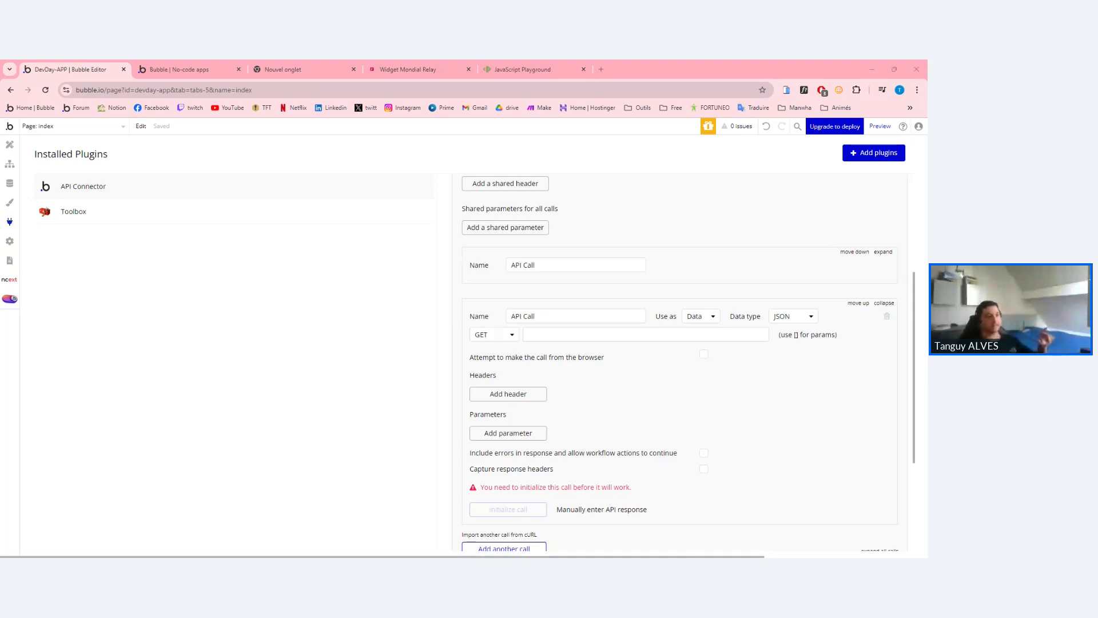
pyautogui.scroll(2, 680, 360)
pyautogui.tripleClick(525, 285)
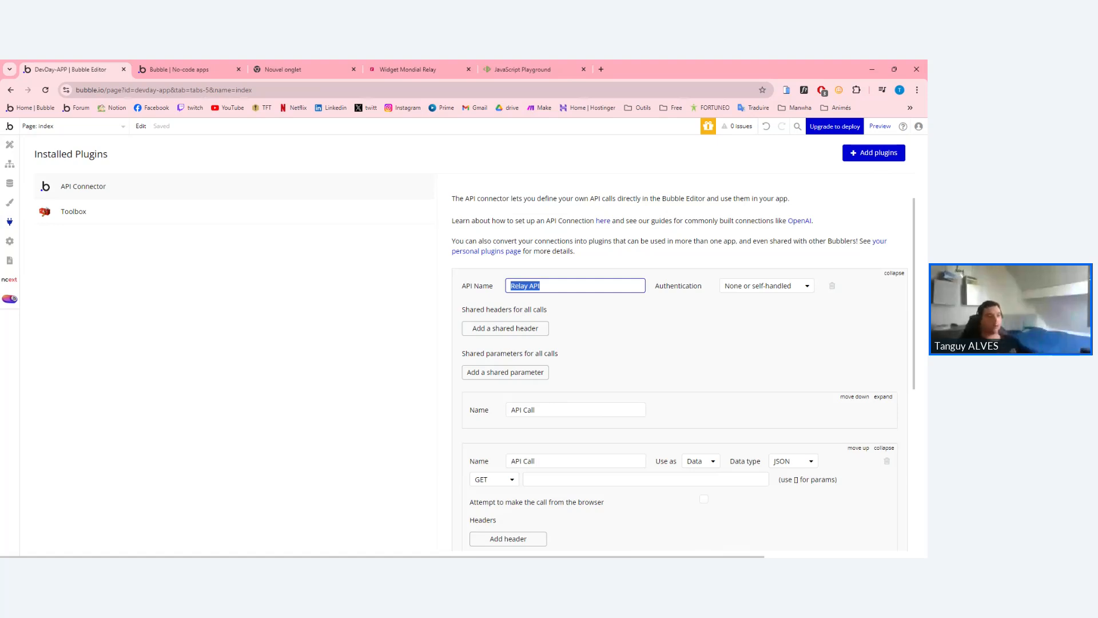
# Keep the Relay API authentication set to None or self-handled.
pyautogui.click(750, 288)
pyautogui.click(884, 273)
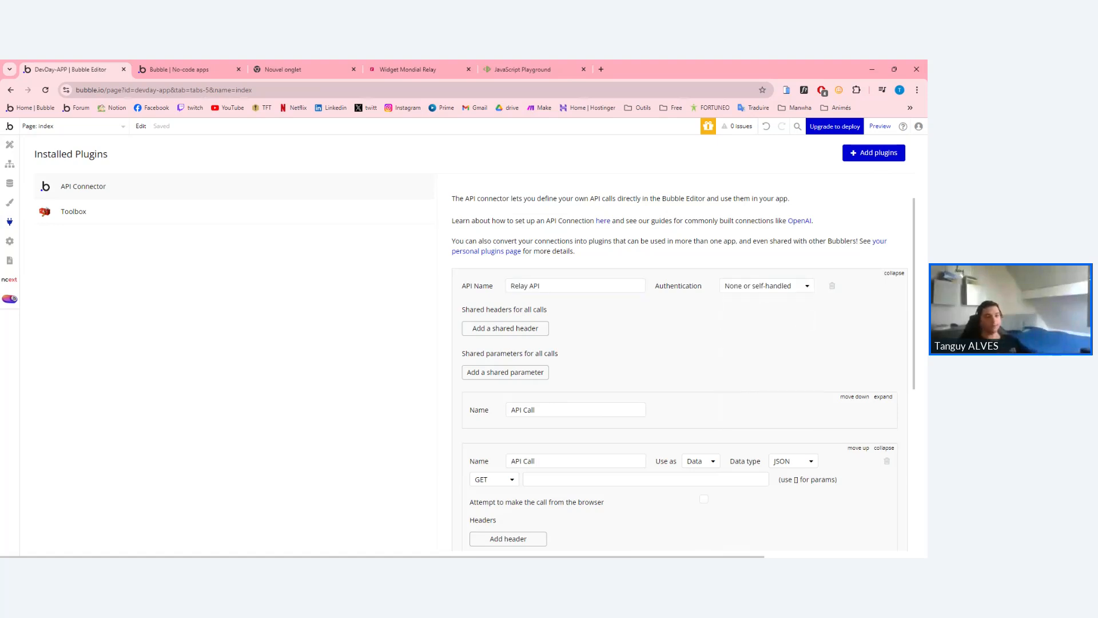
pyautogui.click(745, 289)
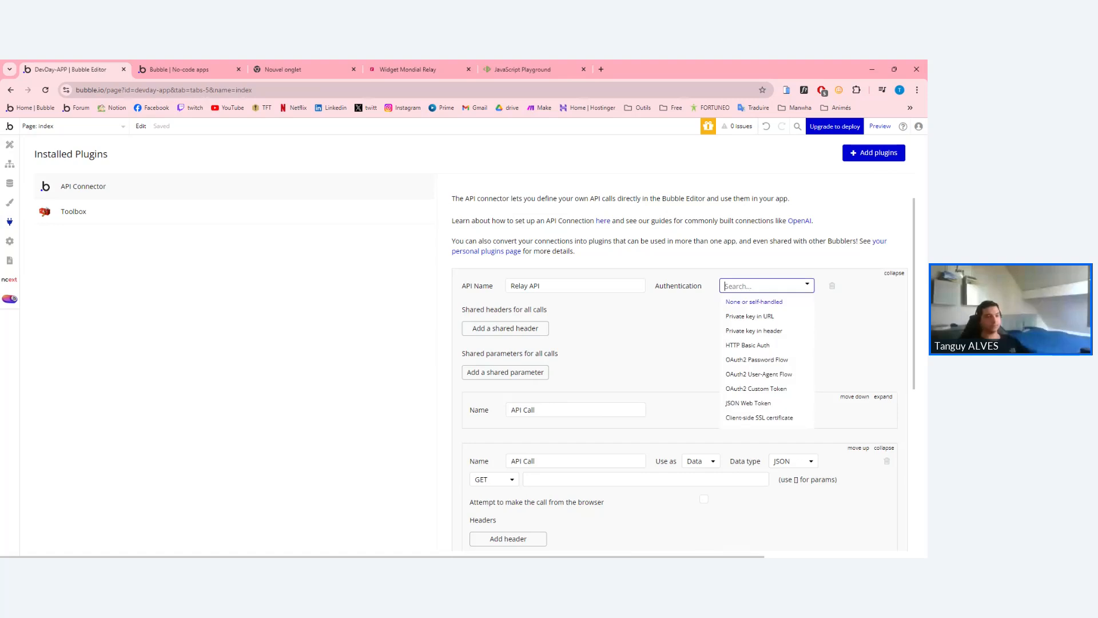
pyautogui.click(755, 302)
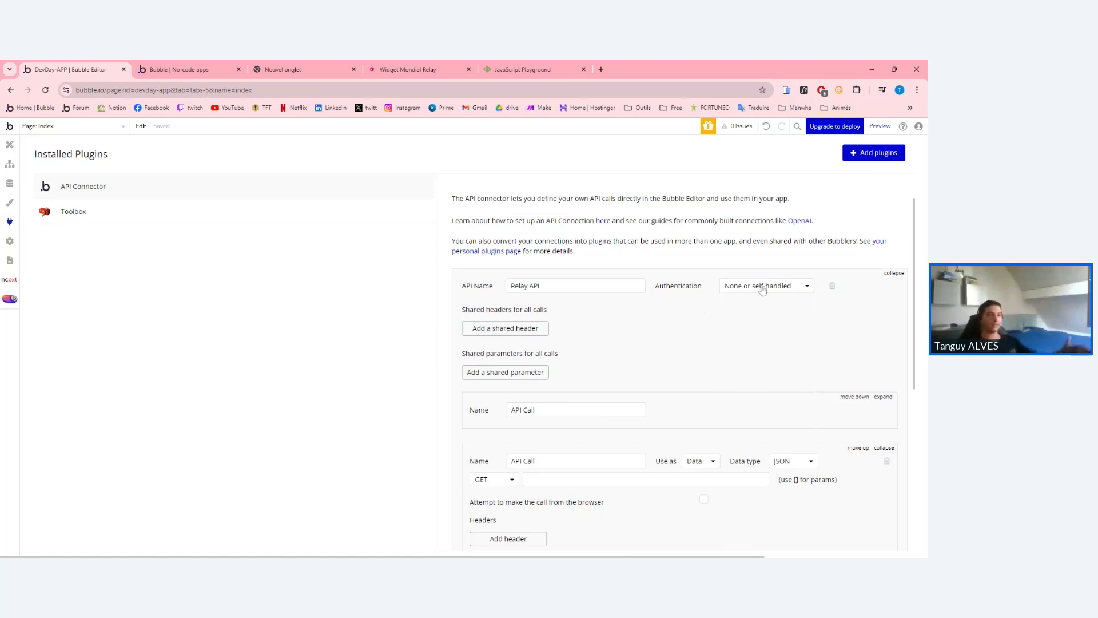
pyautogui.moveTo(759, 291)
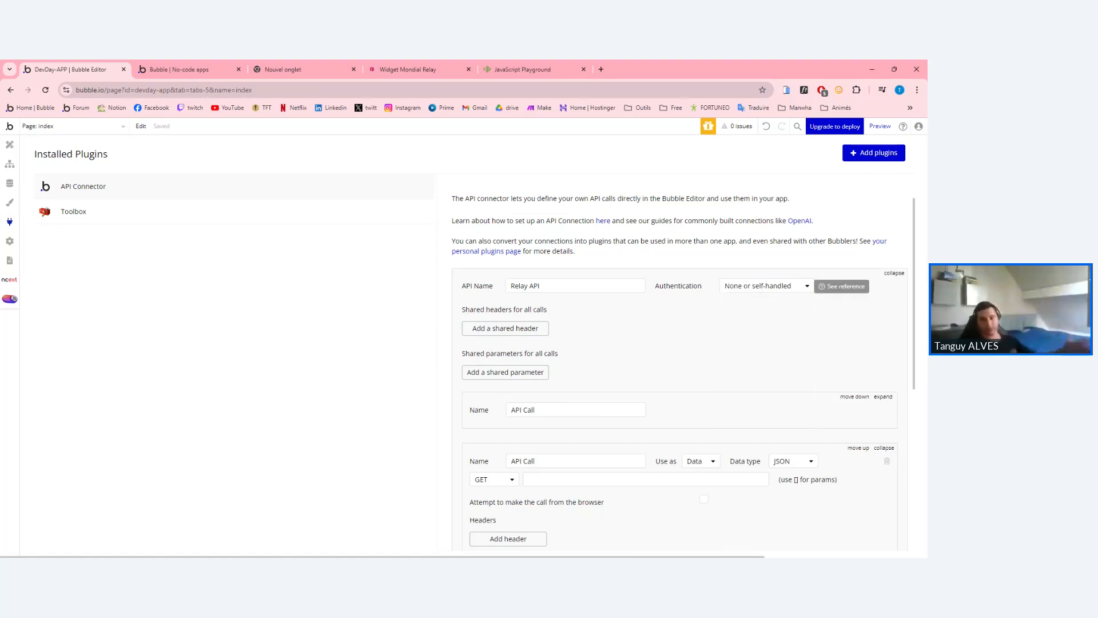
# Change the new API Call's HTTP method from GET to POST.
pyautogui.scroll(-2, 742, 303)
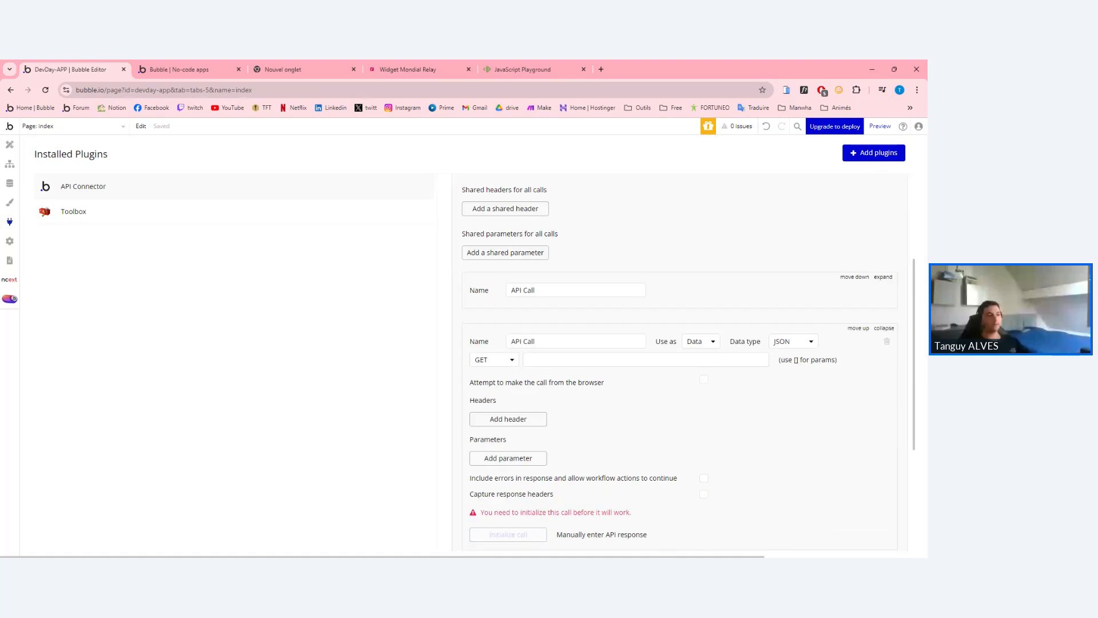
pyautogui.scroll(-1, 680, 363)
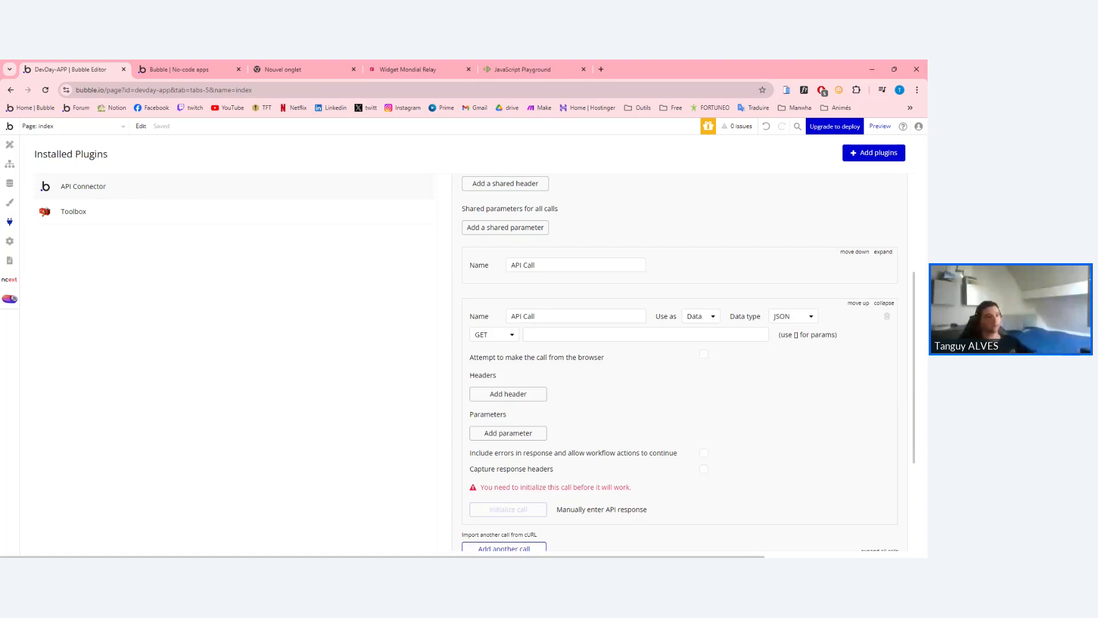
pyautogui.click(494, 335)
pyautogui.click(493, 335)
pyautogui.click(493, 335)
pyautogui.click(485, 363)
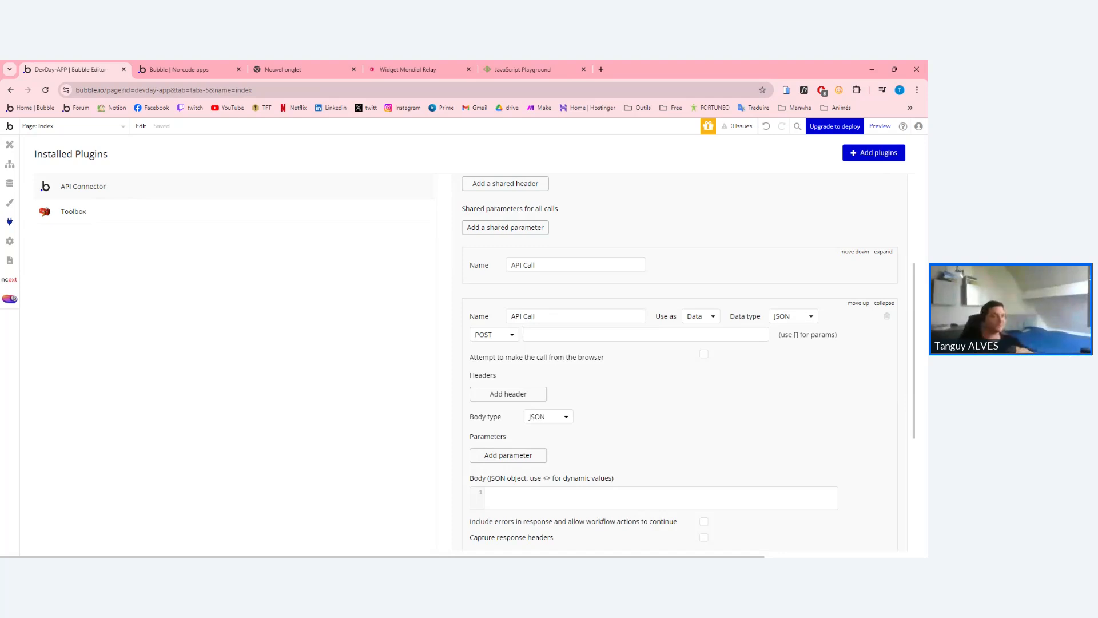
# Leave the POST call's URL blank and collapse the other call so only the POST call stays expanded.
pyautogui.click(646, 334)
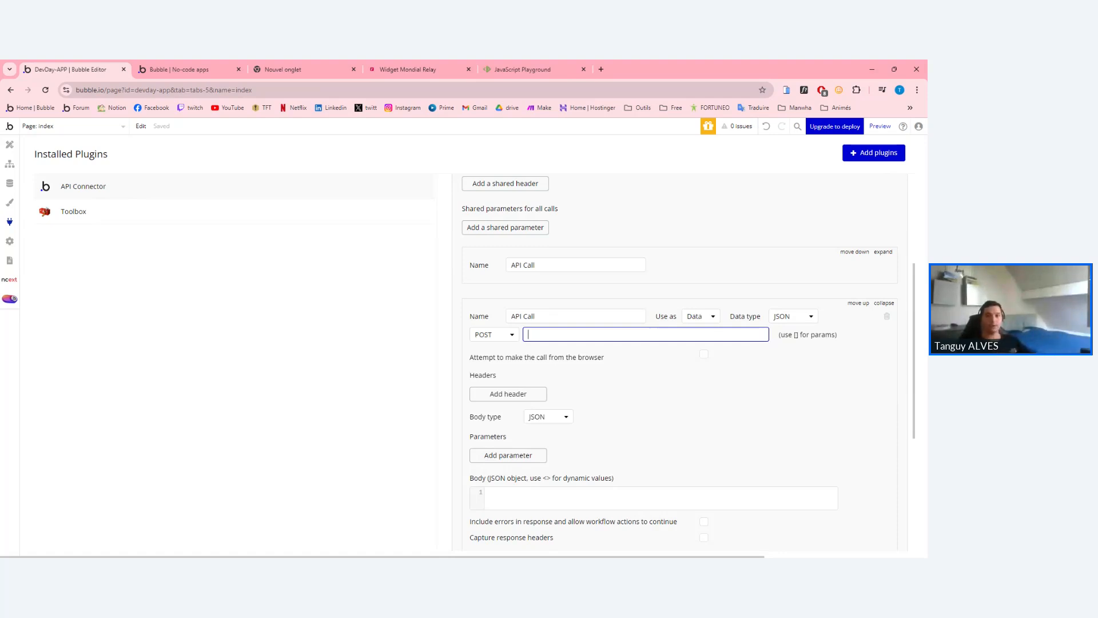
pyautogui.hotkey('alt', 'Tab')
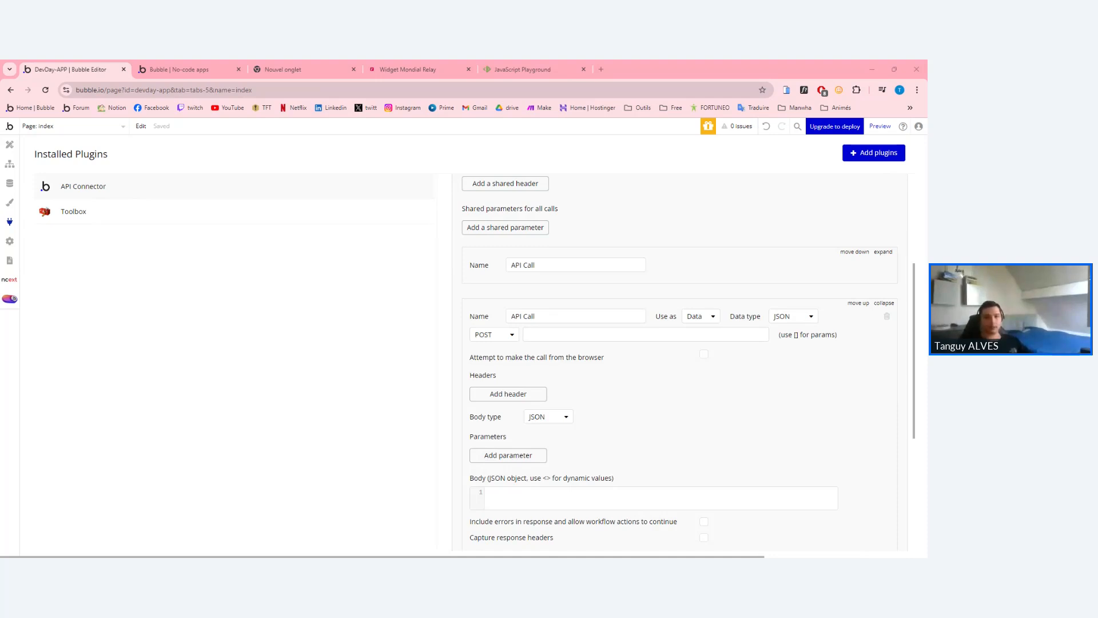
pyautogui.scroll(1, 681, 361)
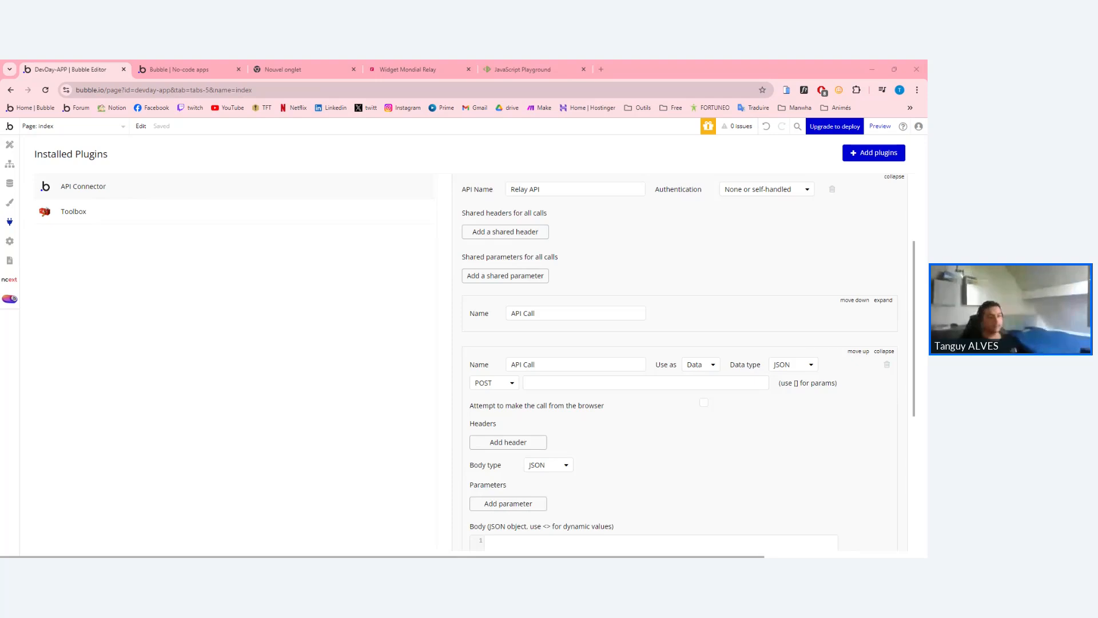
pyautogui.scroll(-1, 646, 361)
pyautogui.click(645, 335)
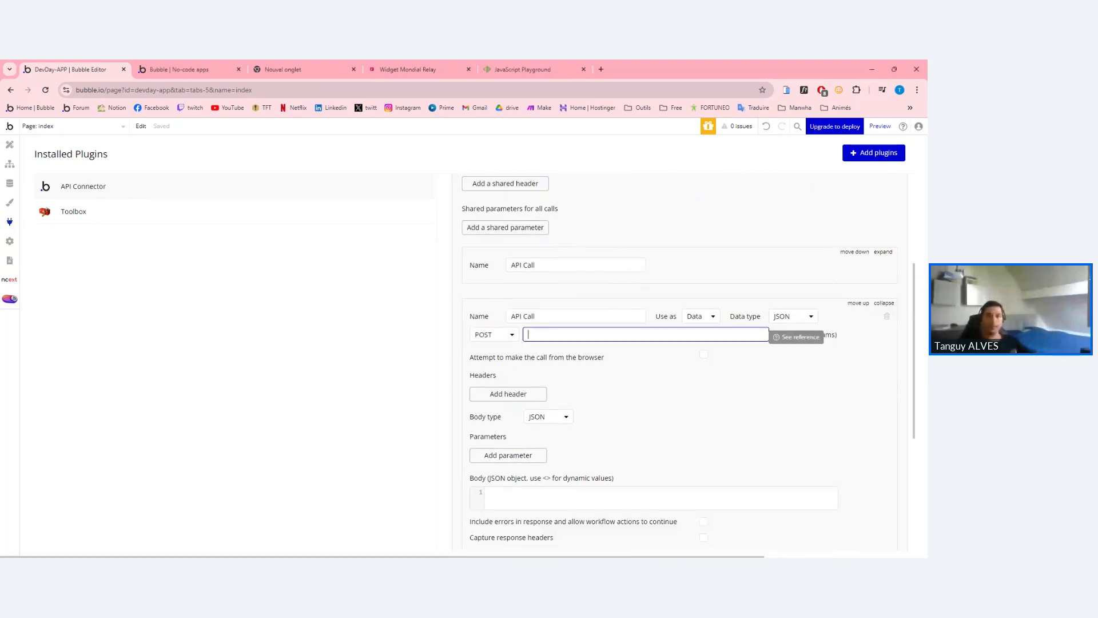
pyautogui.hotkey('alt', 'Tab')
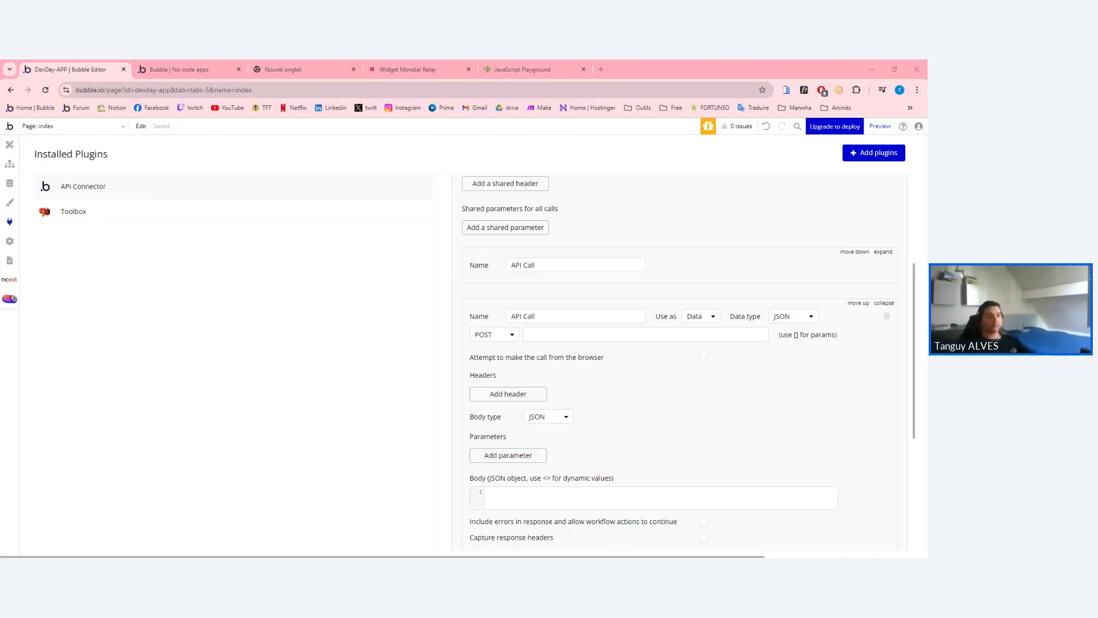
pyautogui.click(875, 252)
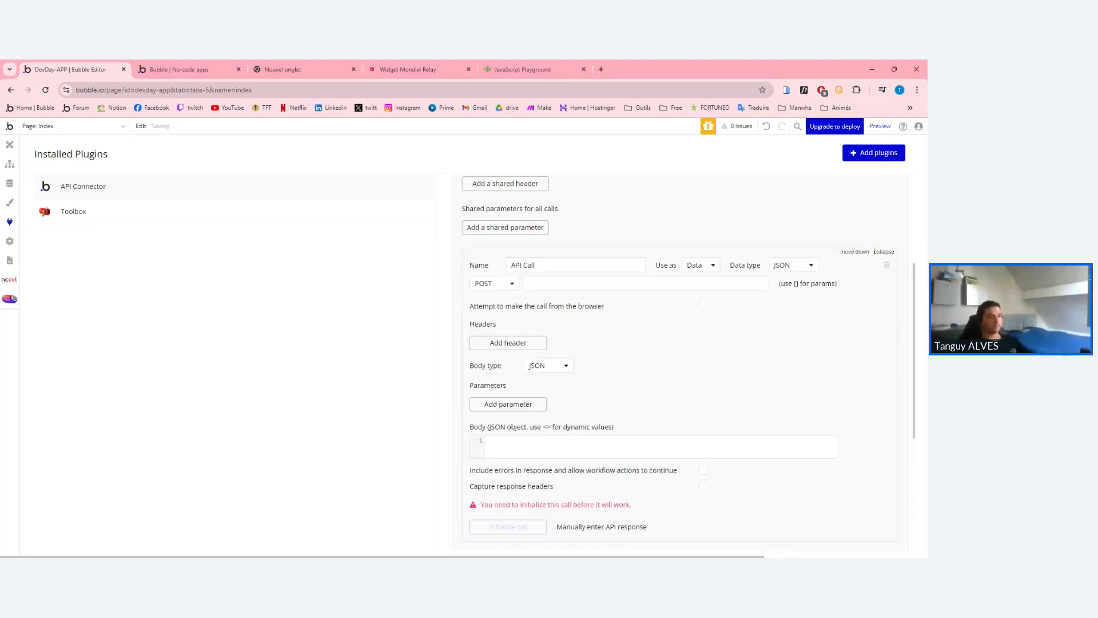
pyautogui.scroll(-4, 680, 360)
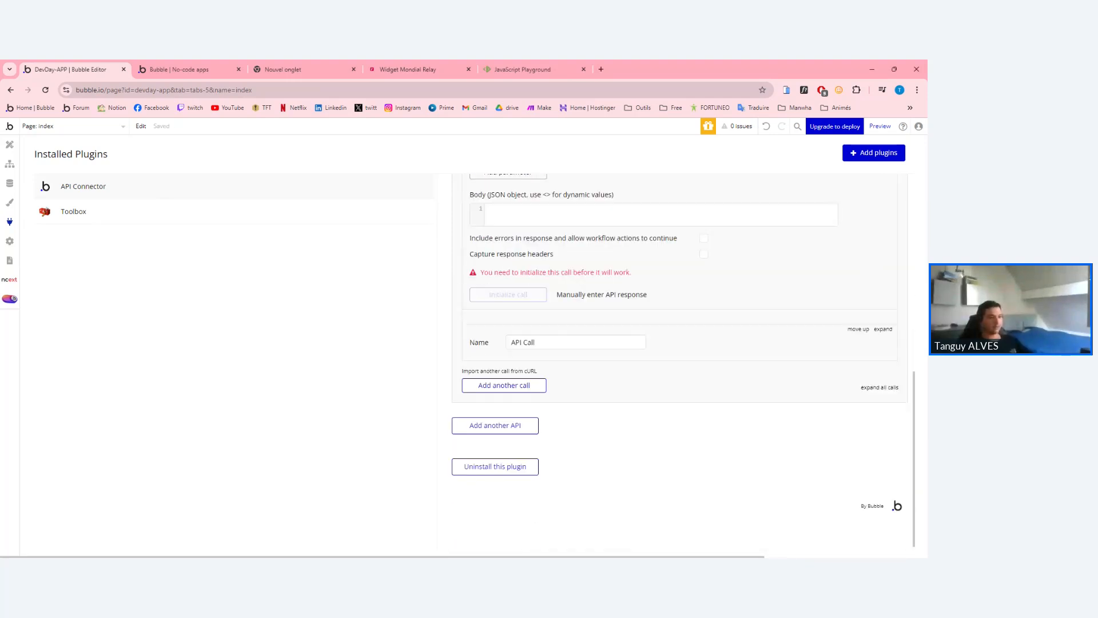
pyautogui.click(883, 321)
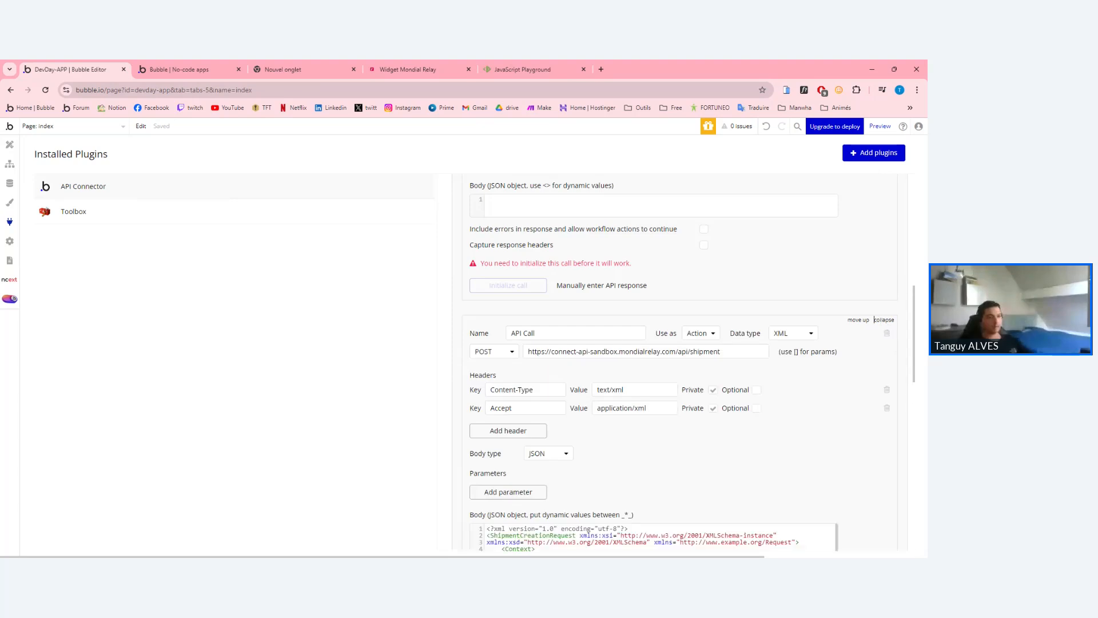
pyautogui.tripleClick(673, 351)
pyautogui.hotkey('ctrl', 'c')
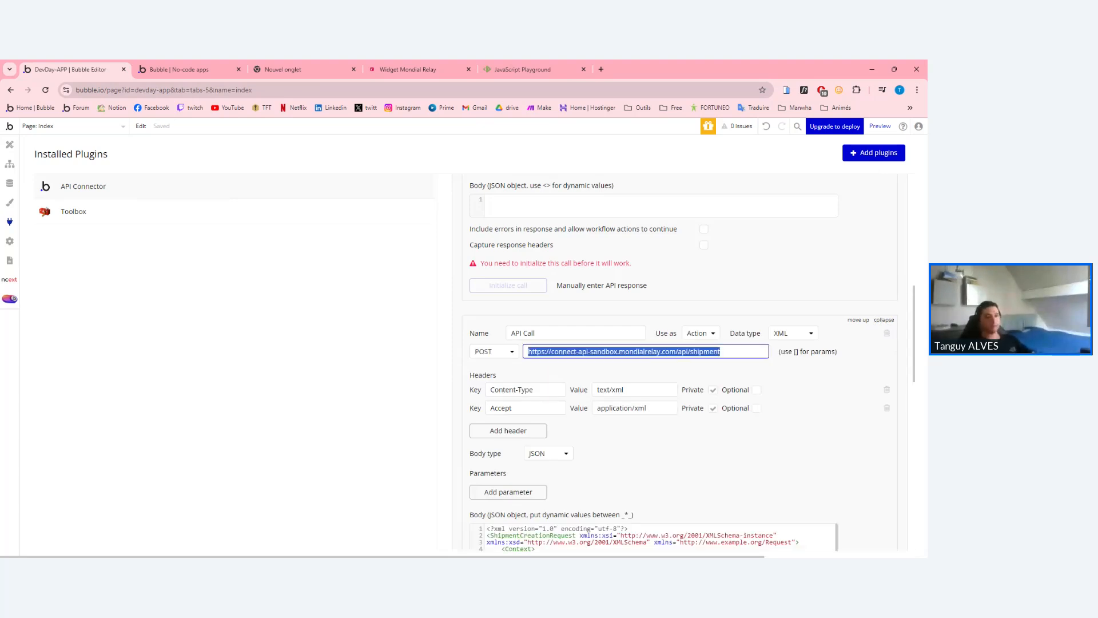
pyautogui.click(884, 319)
pyautogui.scroll(5, 680, 361)
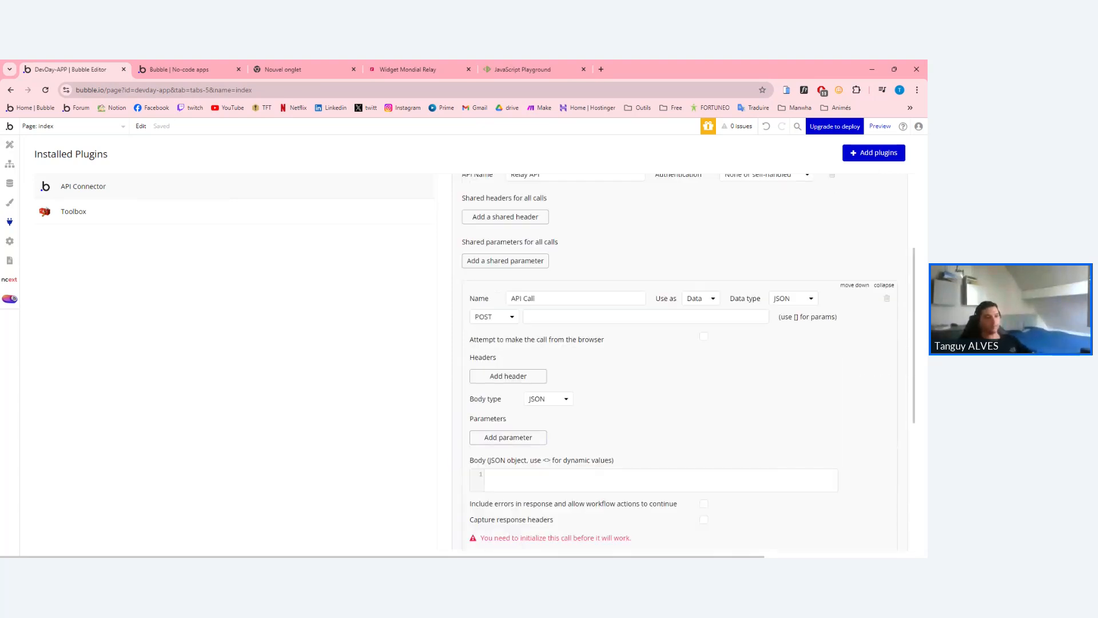
pyautogui.scroll(1, 680, 360)
pyautogui.click(523, 330)
pyautogui.hotkey('ctrl', 'v')
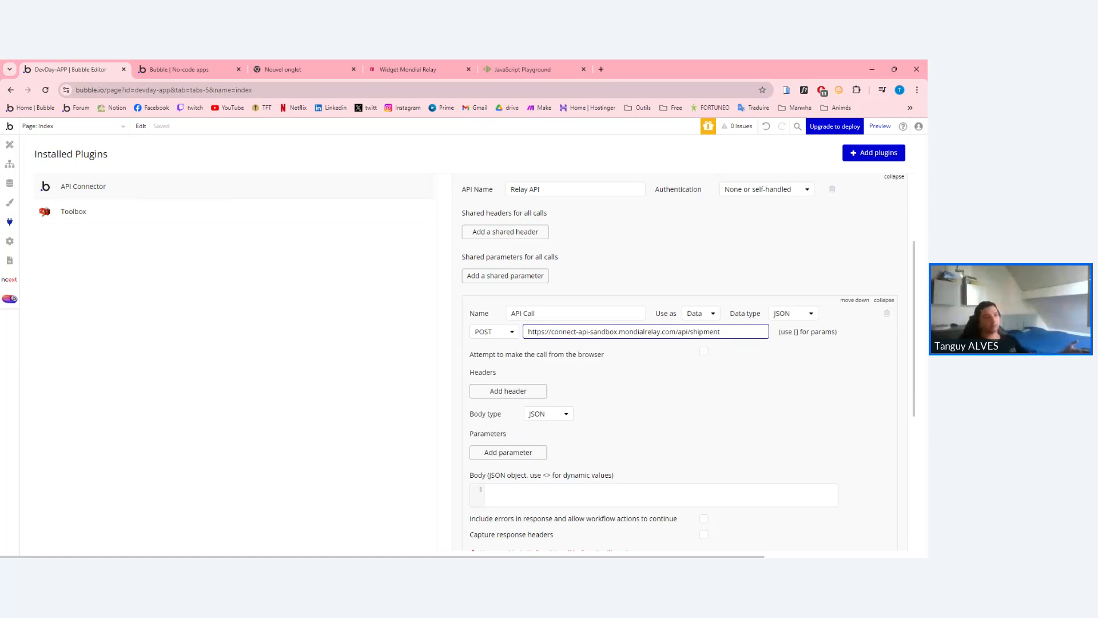
pyautogui.moveTo(557, 331); pyautogui.dragTo(590, 332)
pyautogui.click(617, 331)
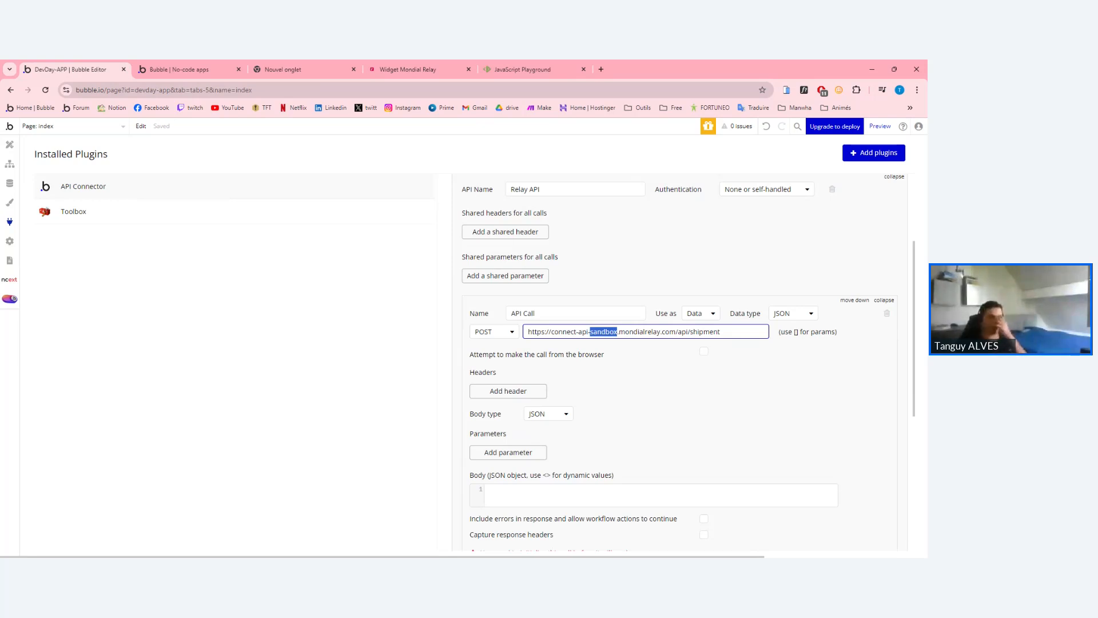
pyautogui.doubleClick(604, 331)
pyautogui.click(504, 312)
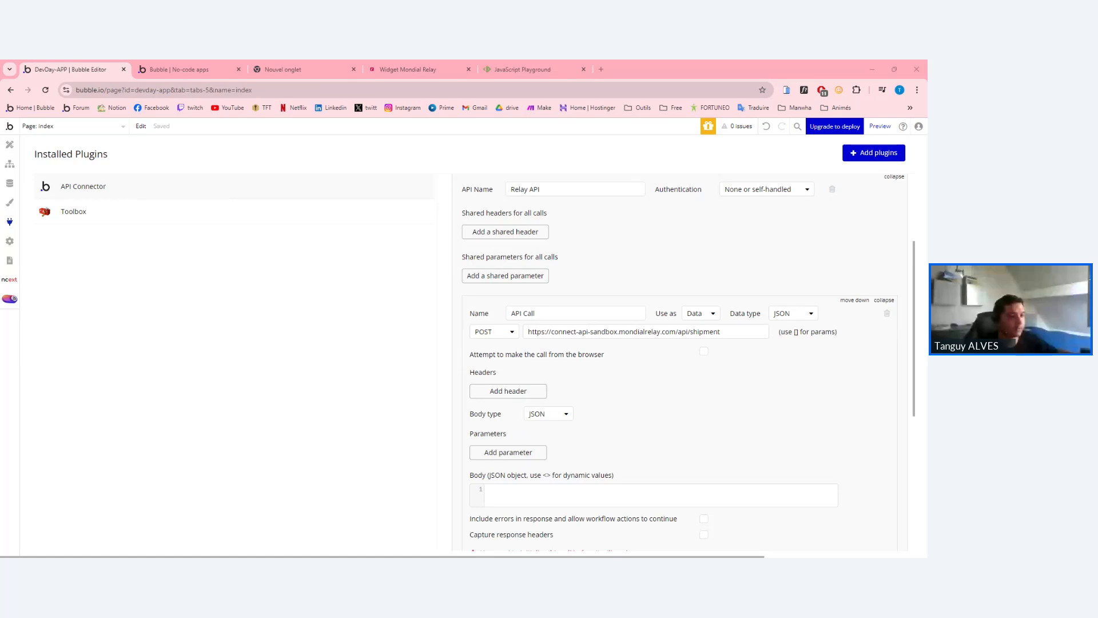
pyautogui.click(645, 331)
pyautogui.hotkey('ctrl', 'c')
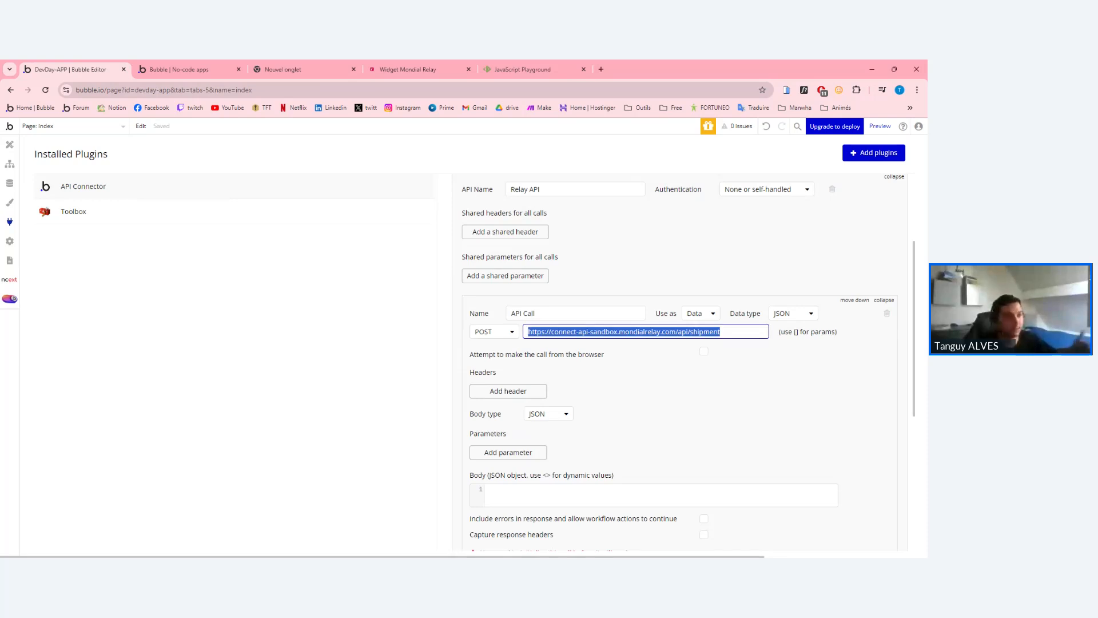
pyautogui.click(606, 332)
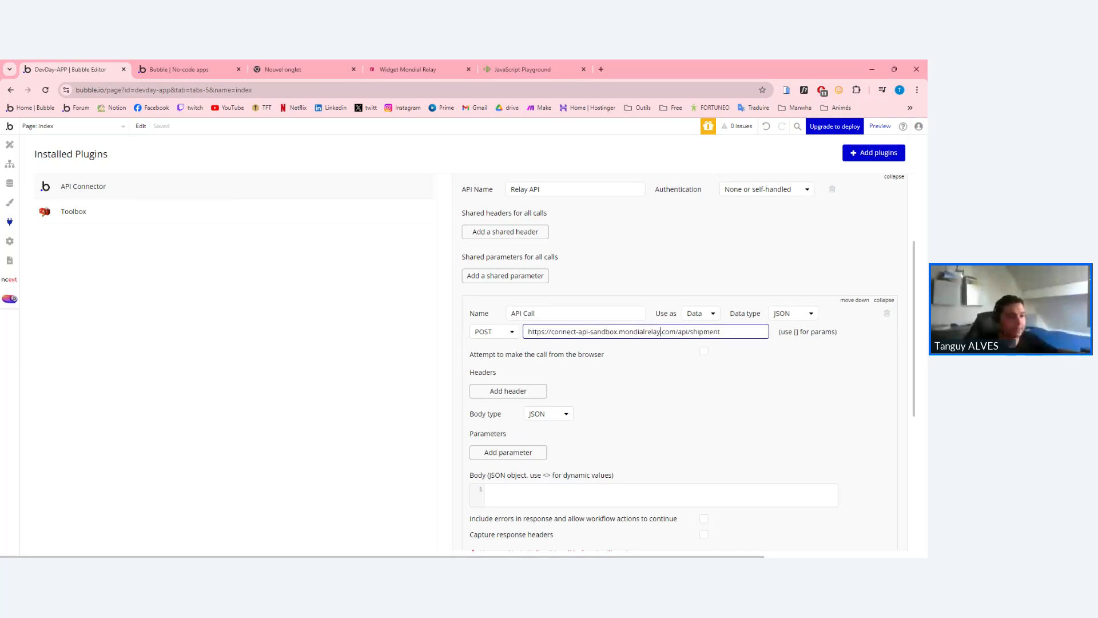
pyautogui.hotkey('ctrl', 'a')
pyautogui.hotkey('ctrl', 'v')
pyautogui.doubleClick(640, 332)
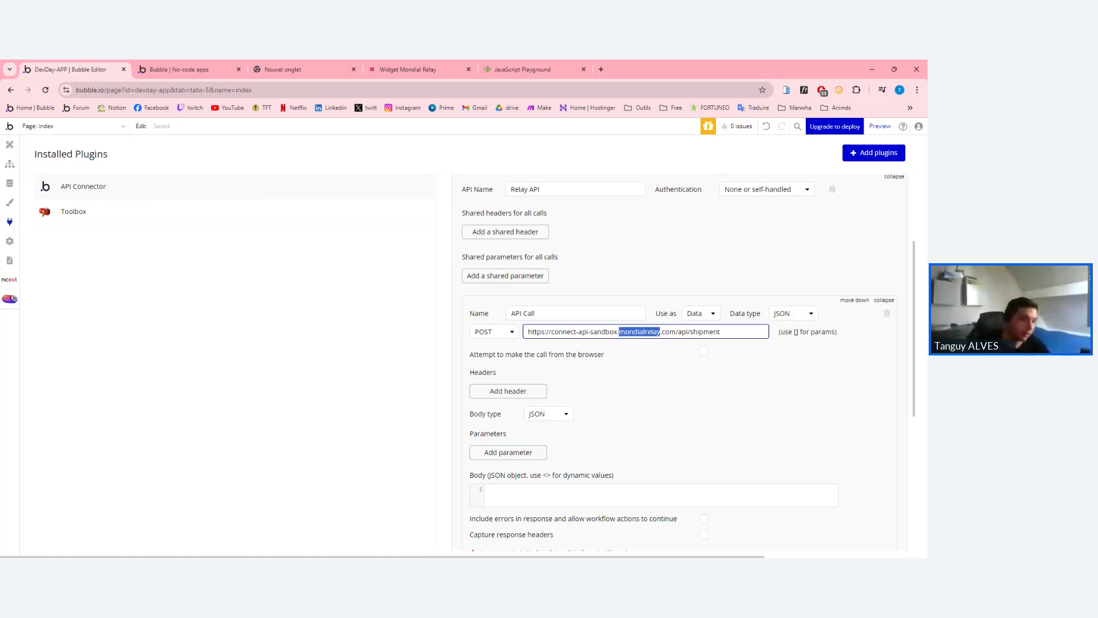
pyautogui.click(568, 332)
pyautogui.doubleClick(604, 332)
pyautogui.doubleClick(604, 332)
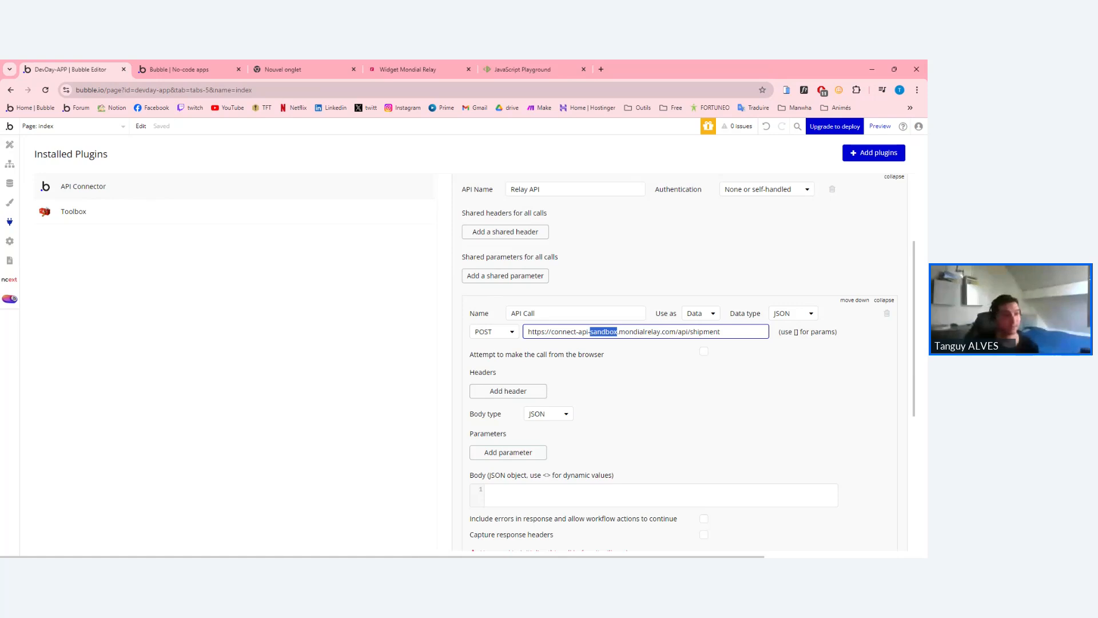
pyautogui.scroll(-1, 647, 332)
pyautogui.click(617, 324)
pyautogui.doubleClick(583, 284)
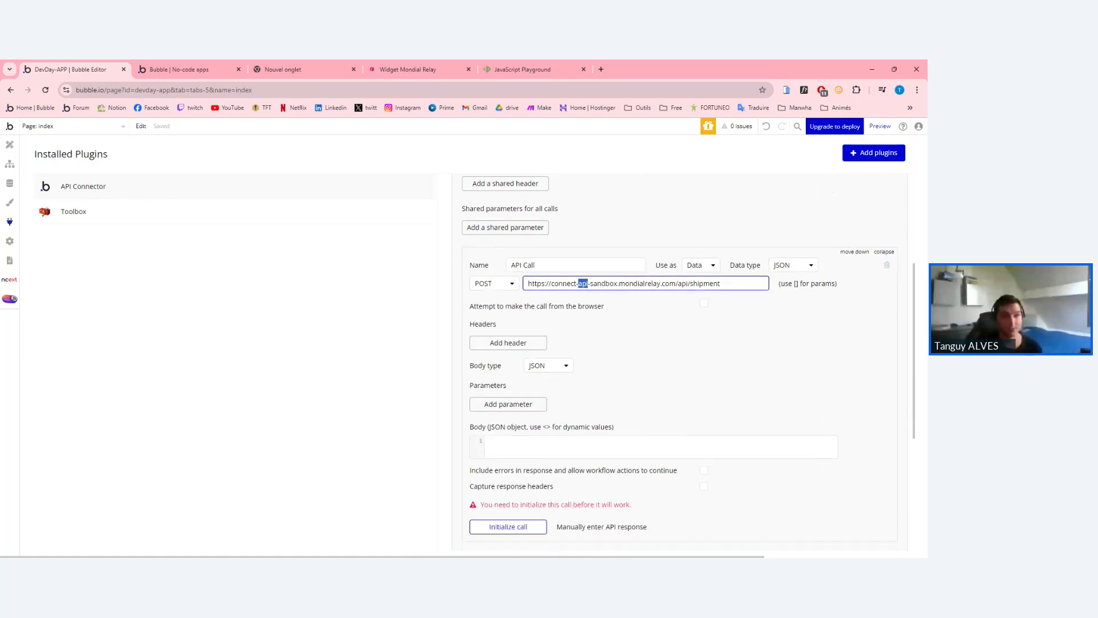
pyautogui.hotkey('ctrl', 'a')
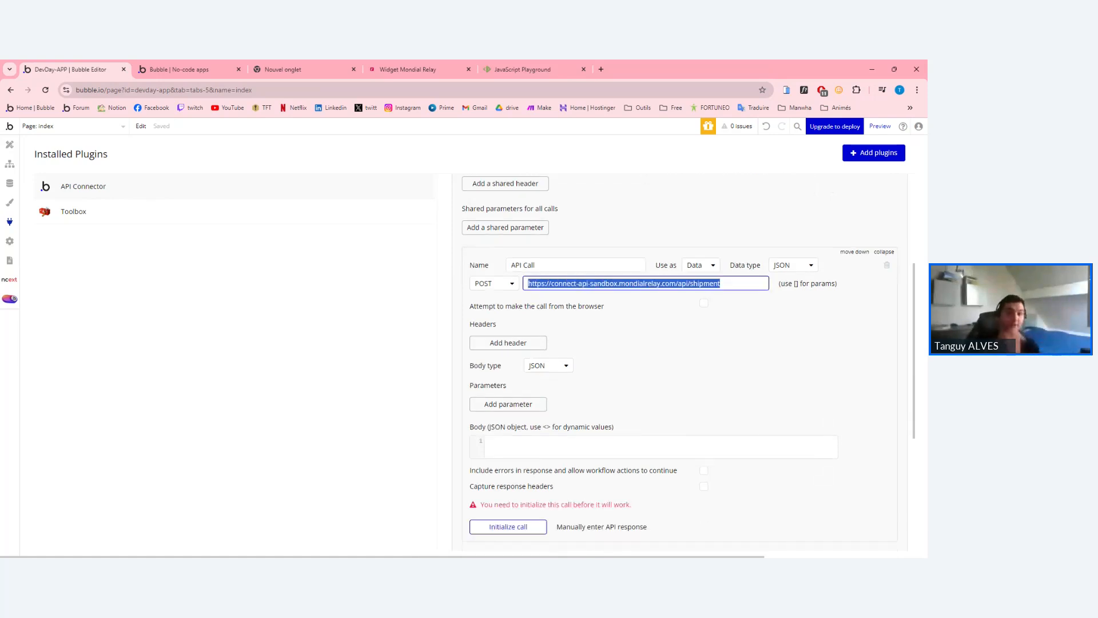
pyautogui.scroll(-4, 512, 338)
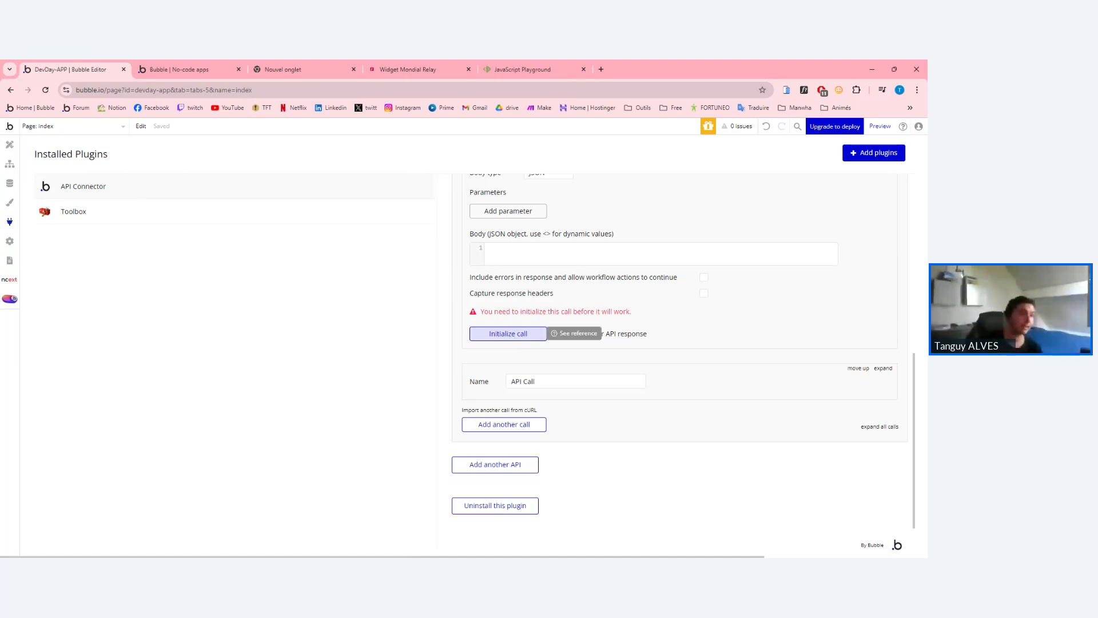
pyautogui.scroll(3, 512, 338)
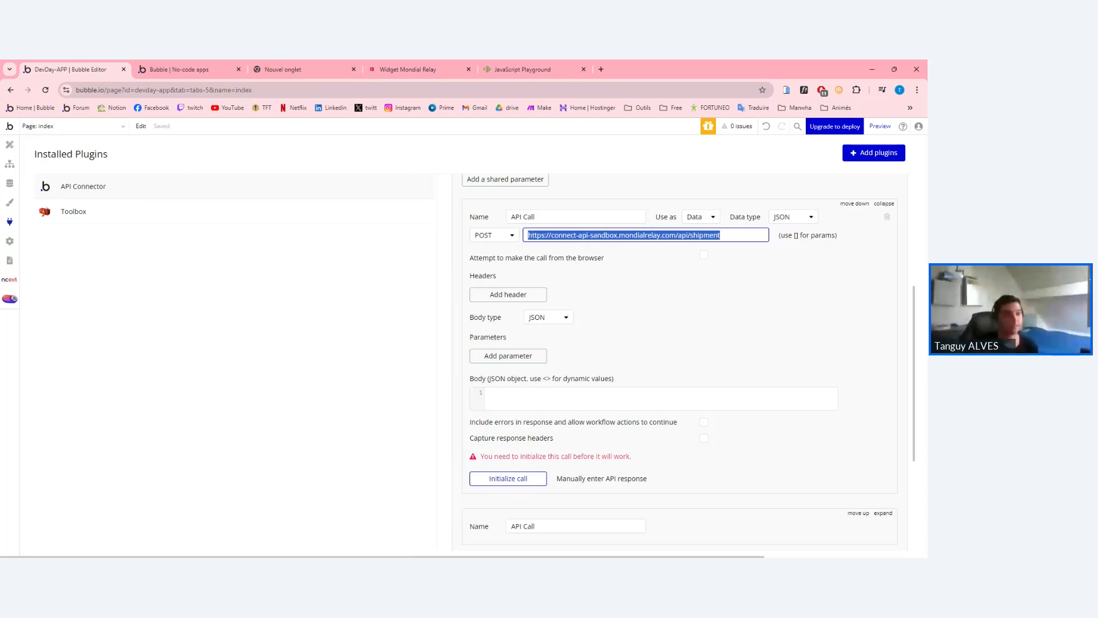
# Set the first call's response data type to XML and add two empty header rows.
pyautogui.click(787, 221)
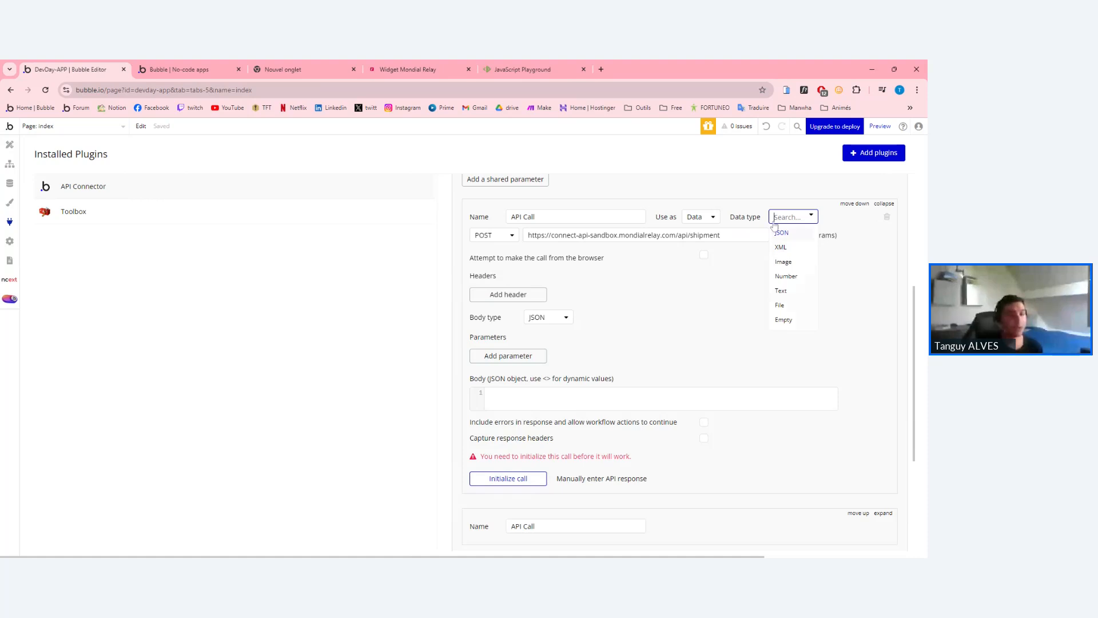
pyautogui.click(781, 233)
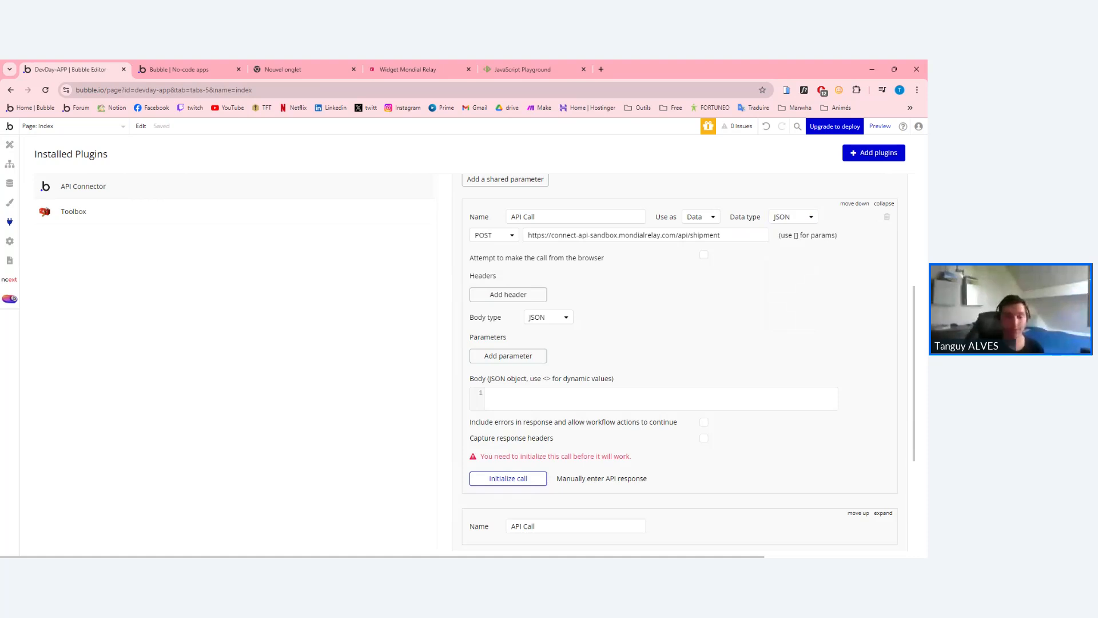
pyautogui.click(784, 224)
pyautogui.click(793, 256)
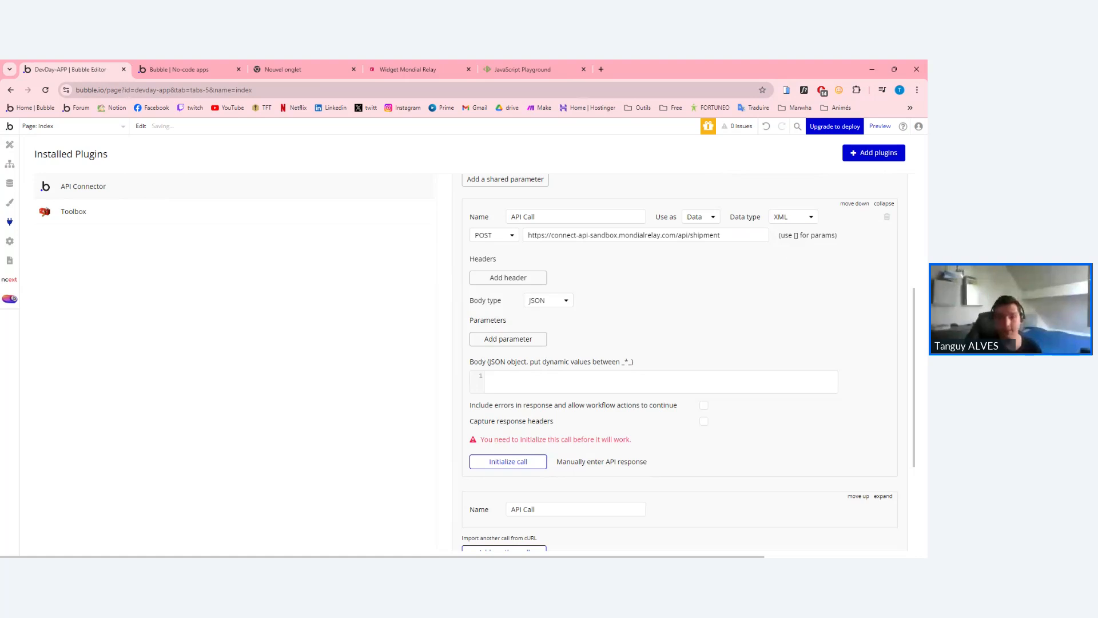
pyautogui.click(807, 218)
pyautogui.click(782, 247)
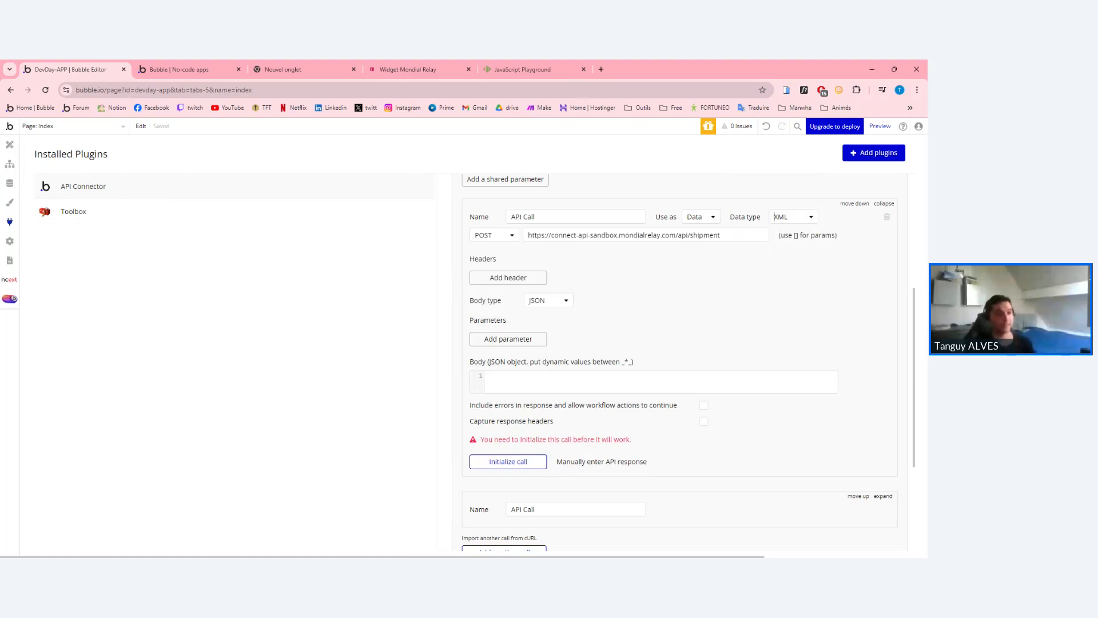
pyautogui.click(518, 281)
pyautogui.click(521, 299)
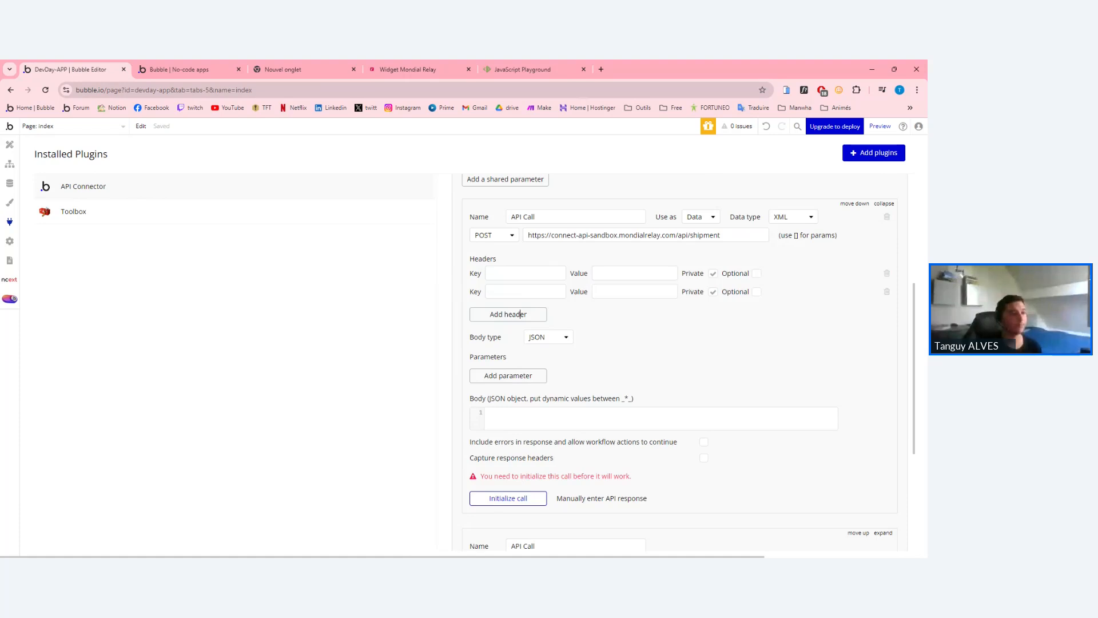
# Copy the Content-Type and Accept header keys from the second call into the new rows.
pyautogui.scroll(-3, 713, 431)
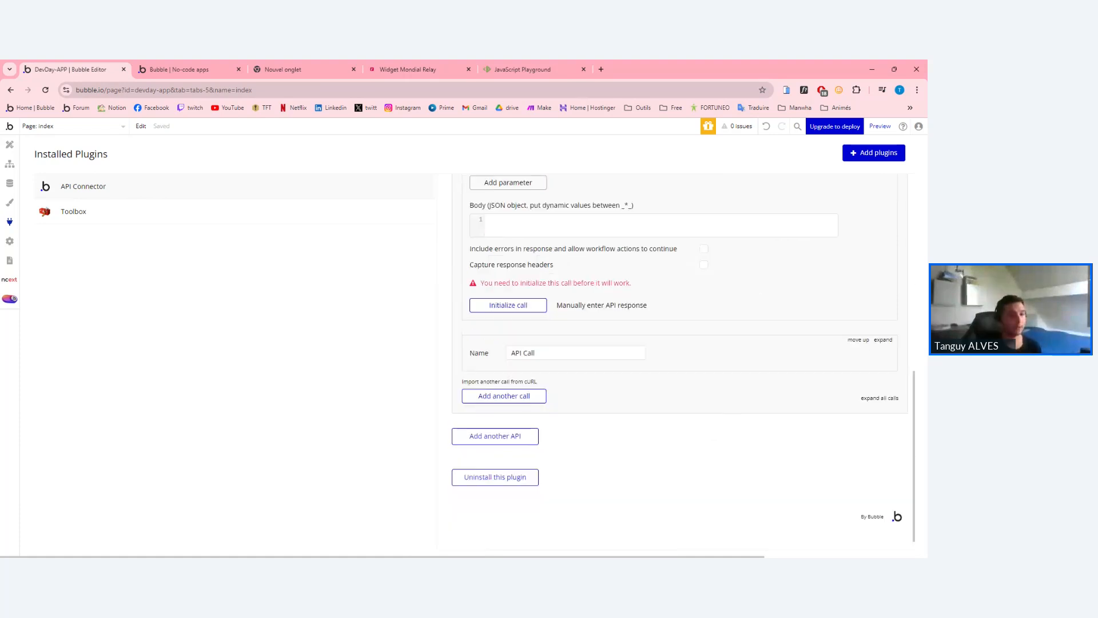
pyautogui.click(883, 339)
pyautogui.hotkey('ctrl', 'shift', 'Left')
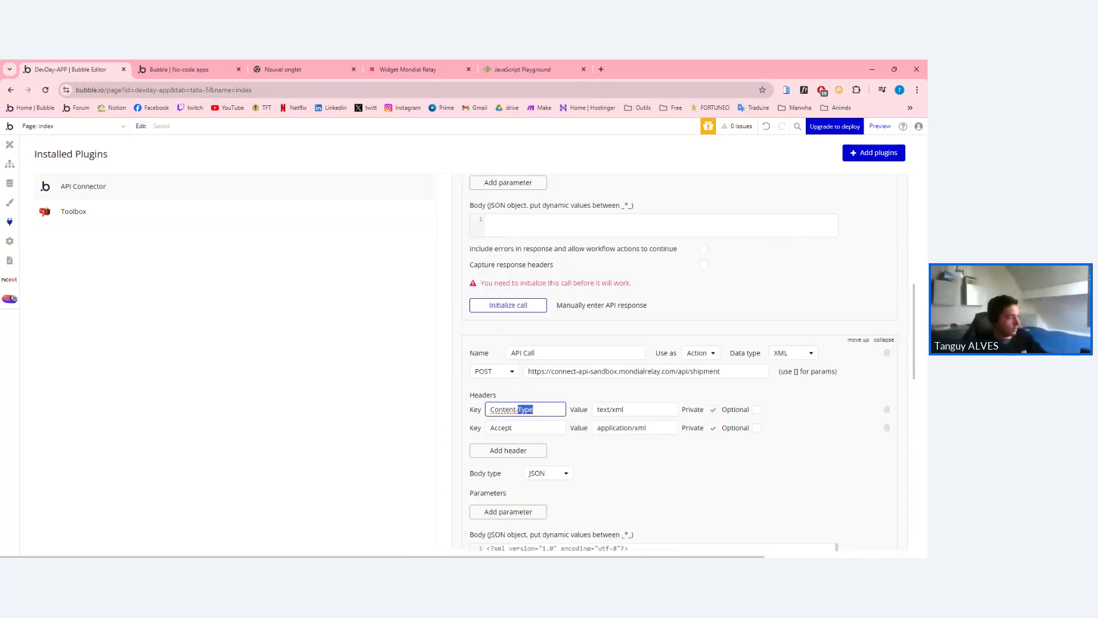
pyautogui.hotkey('ctrl', 'shift', 'Left')
pyautogui.hotkey('ctrl', 'c')
pyautogui.scroll(3, 680, 362)
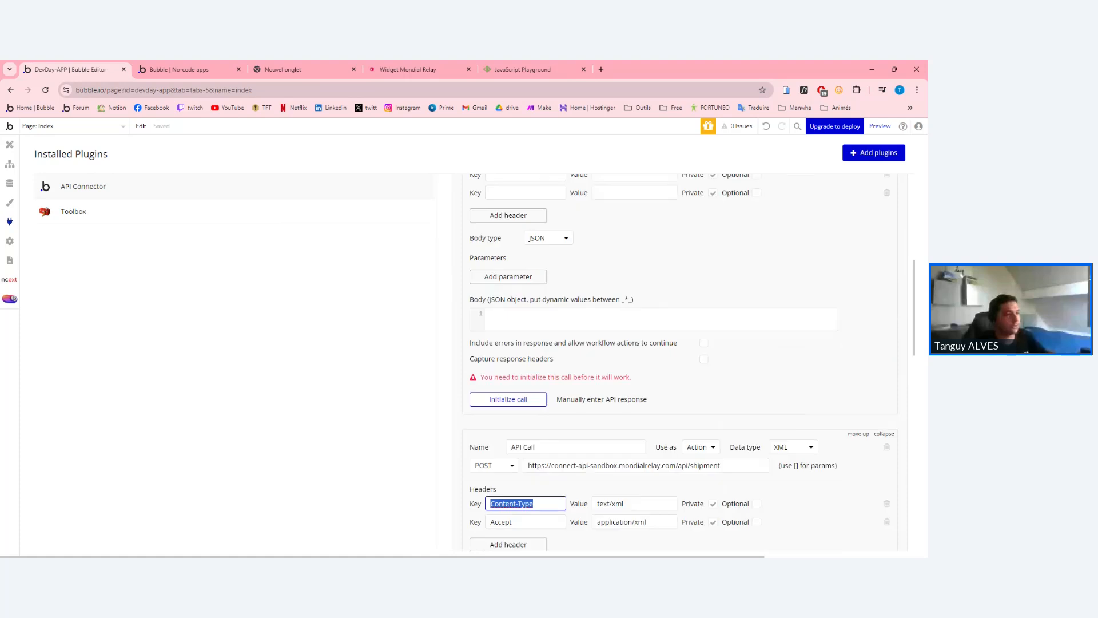
pyautogui.click(524, 225)
pyautogui.hotkey('ctrl', 'v')
pyautogui.scroll(-2, 679, 362)
pyautogui.doubleClick(501, 476)
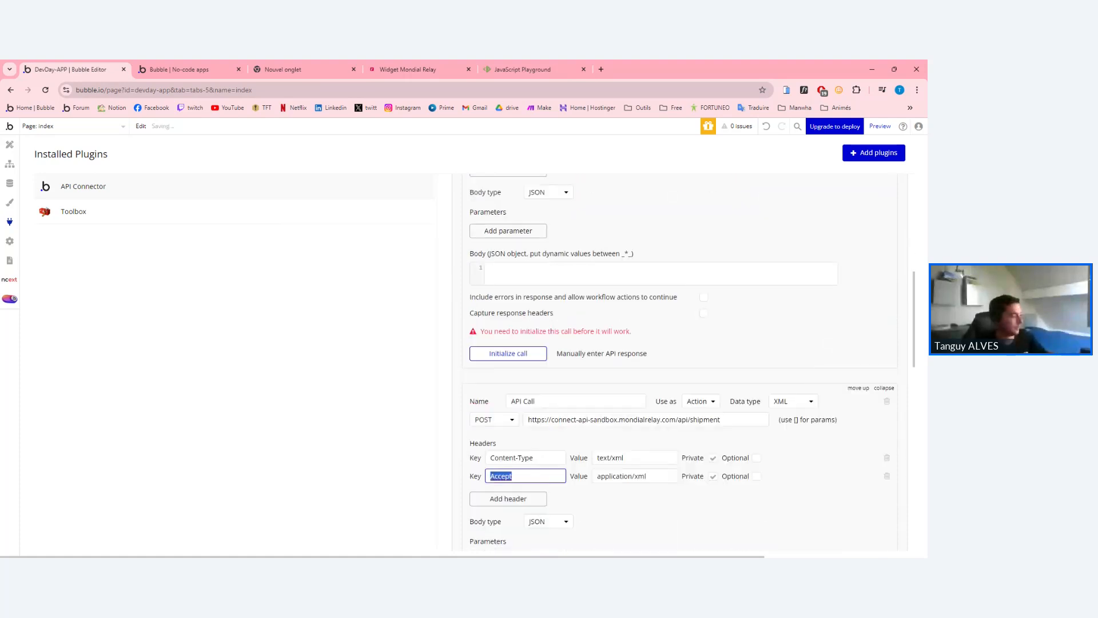
pyautogui.scroll(3, 679, 362)
pyautogui.click(525, 290)
pyautogui.hotkey('ctrl', 'v')
# Fill in the header values: text/xml for Content-Type and application/xml for Accept.
pyautogui.scroll(-3, 679, 362)
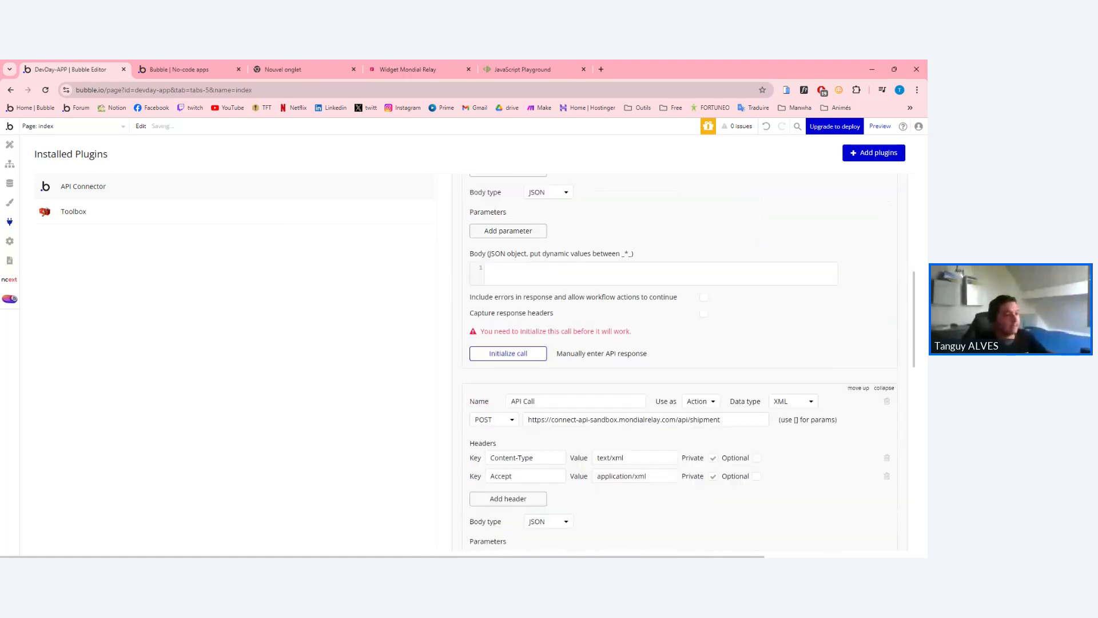
pyautogui.click(640, 458)
pyautogui.hotkey('ctrl', 'shift', 'Left')
pyautogui.hotkey('ctrl', 'shift', 'Left')
pyautogui.hotkey('ctrl', 'c')
pyautogui.scroll(4, 680, 362)
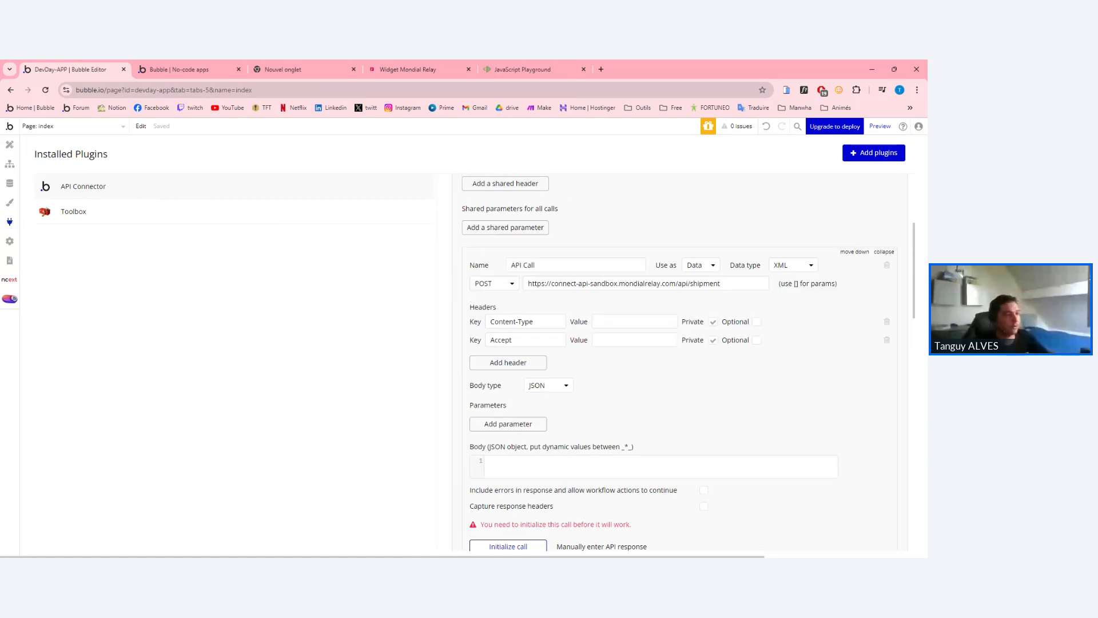
pyautogui.click(635, 339)
pyautogui.click(635, 322)
pyautogui.hotkey('ctrl', 'v')
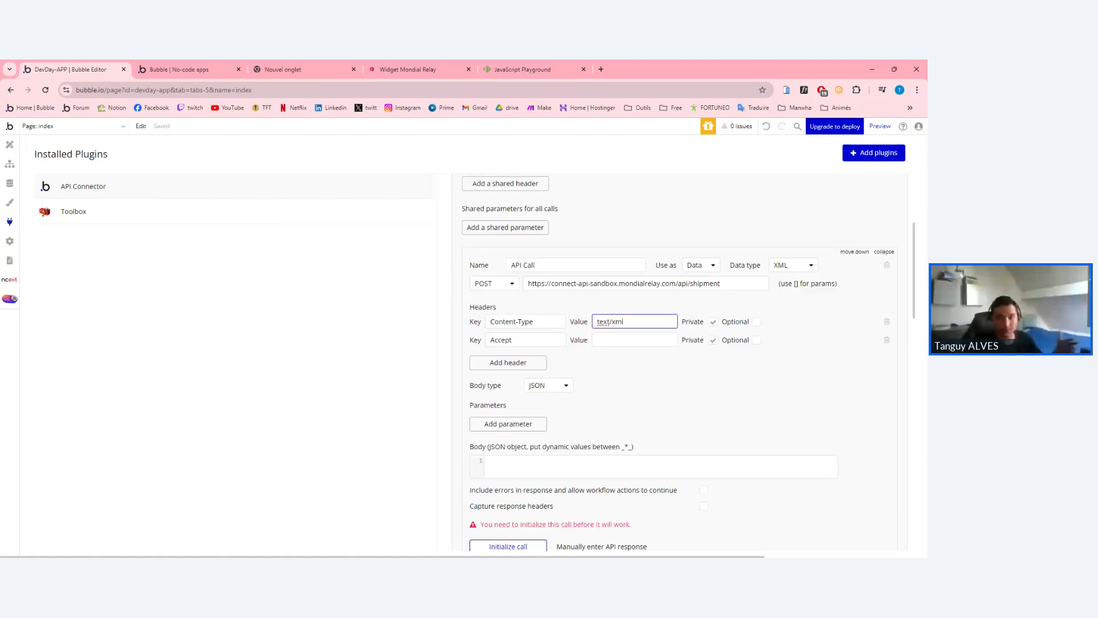
pyautogui.scroll(-1, 680, 362)
pyautogui.scroll(-3, 680, 362)
pyautogui.tripleClick(621, 476)
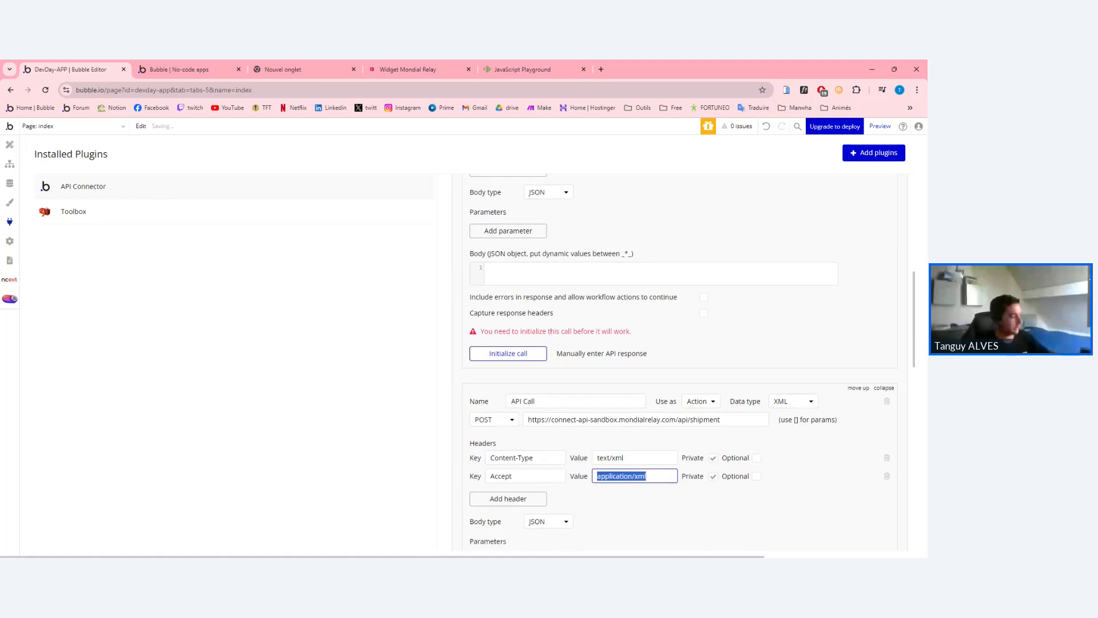
pyautogui.hotkey('ctrl', 'c')
pyautogui.scroll(5, 635, 452)
pyautogui.click(633, 436)
pyautogui.hotkey('ctrl', 'v')
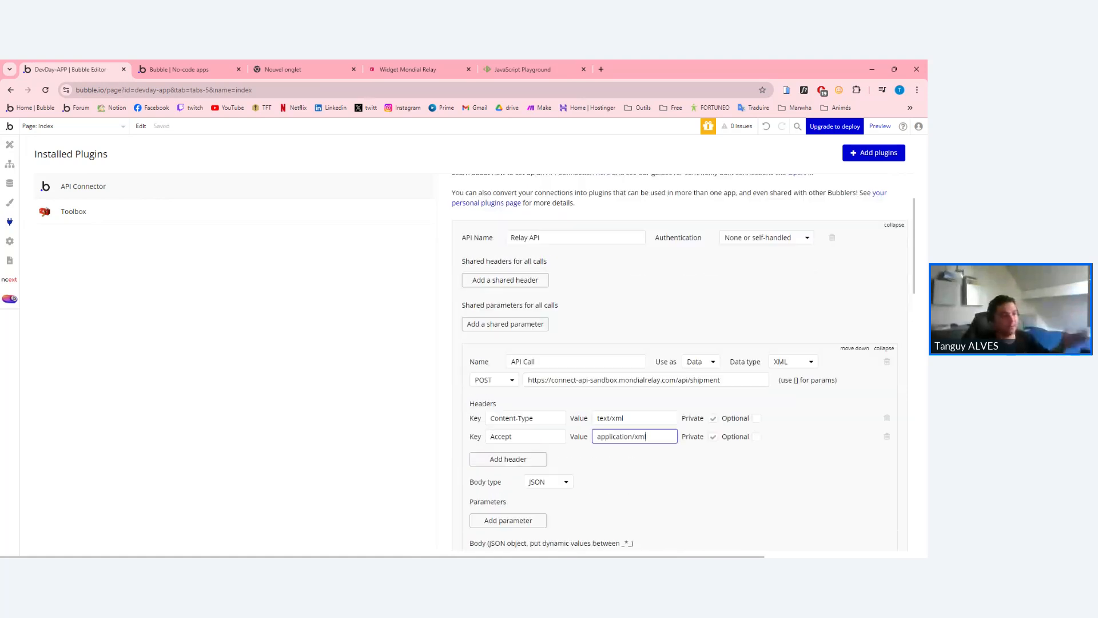
pyautogui.scroll(-1, 634, 437)
pyautogui.scroll(-2, 680, 361)
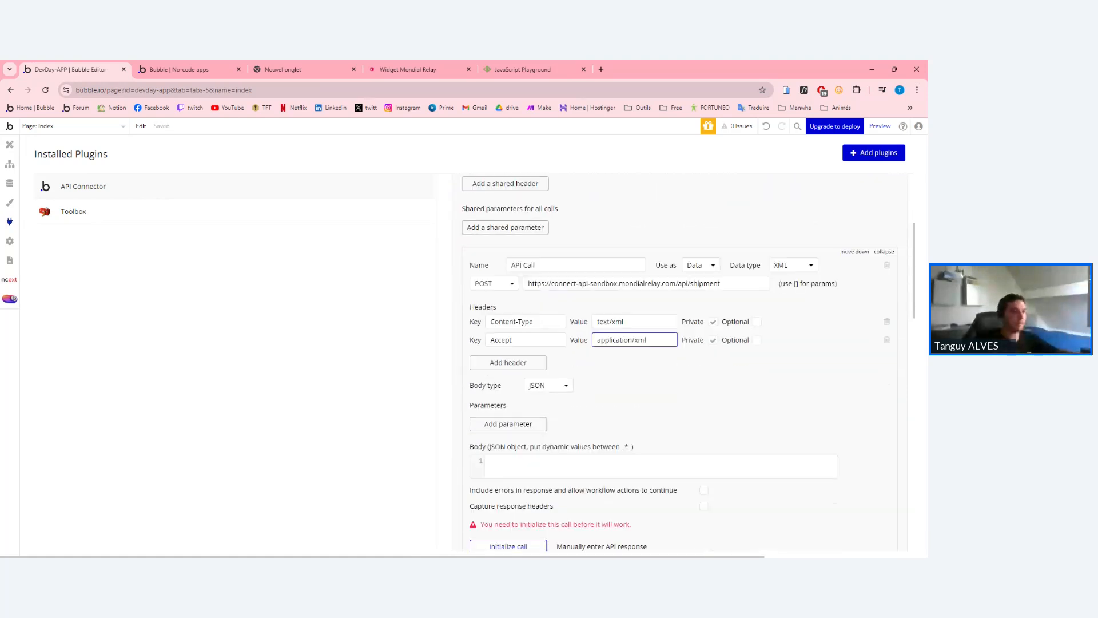
pyautogui.scroll(-4, 884, 441)
pyautogui.scroll(2, 885, 441)
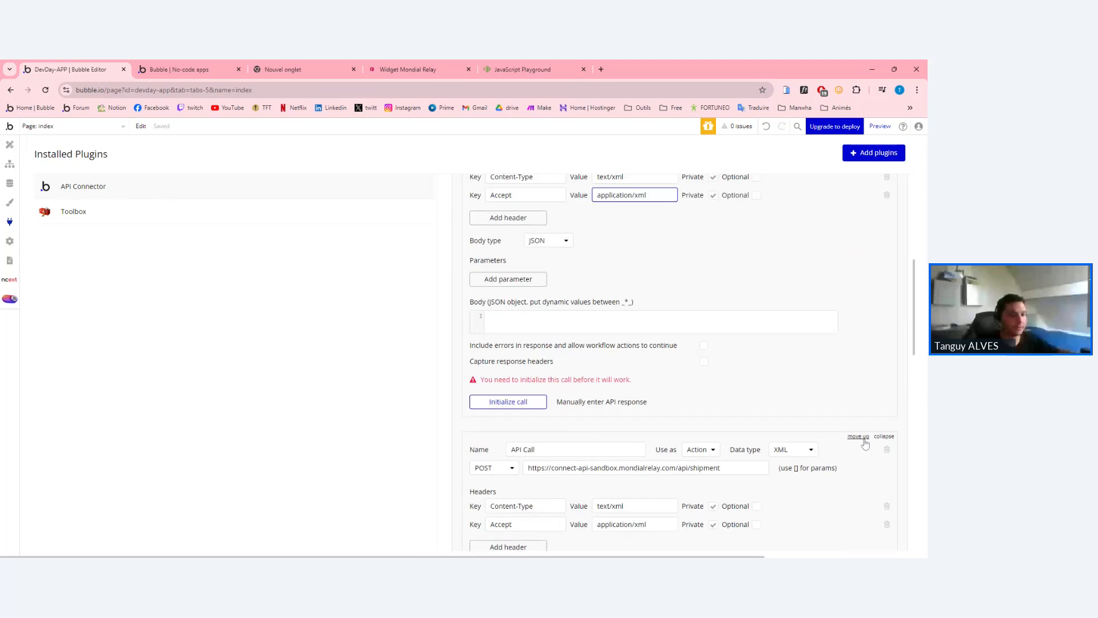
# Change the first API Call's 'Use as' setting from Data to Action.
pyautogui.scroll(5, 686, 355)
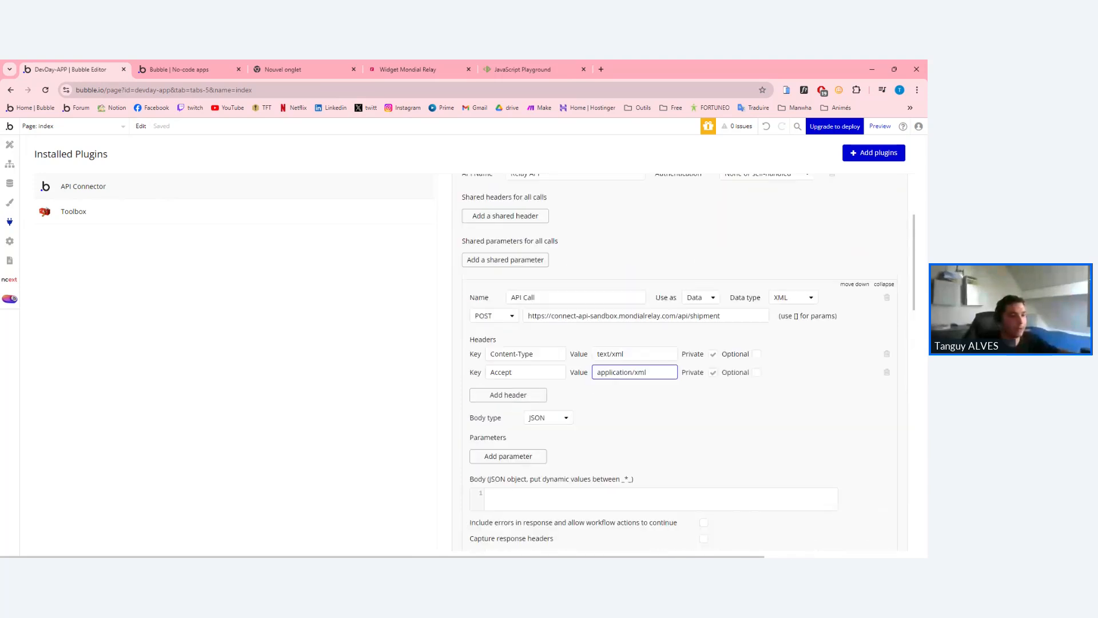
pyautogui.click(701, 313)
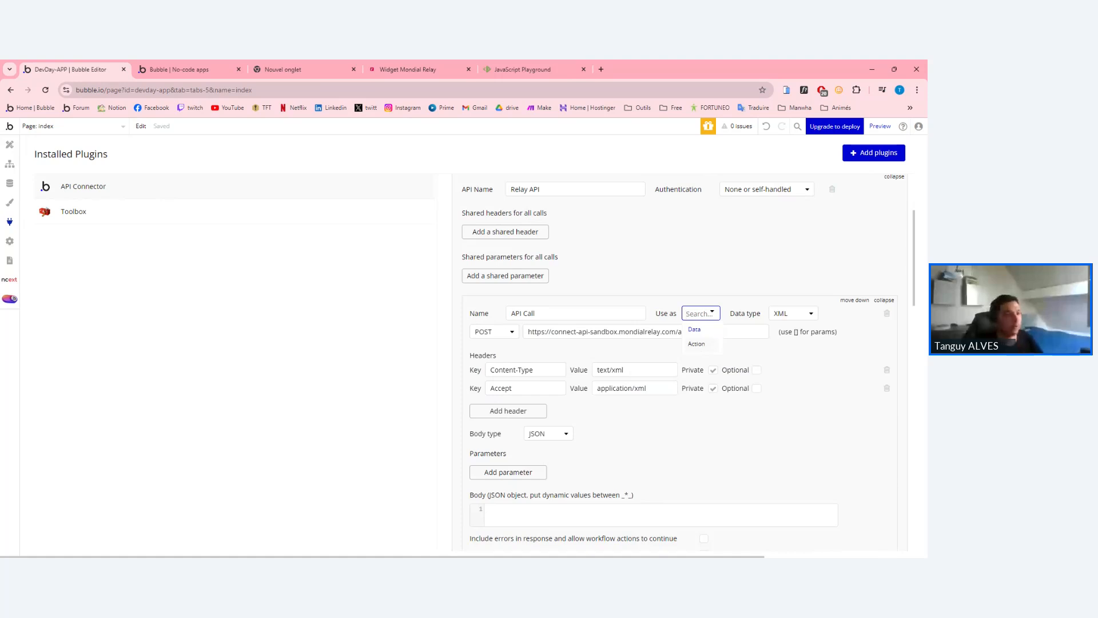
pyautogui.click(697, 344)
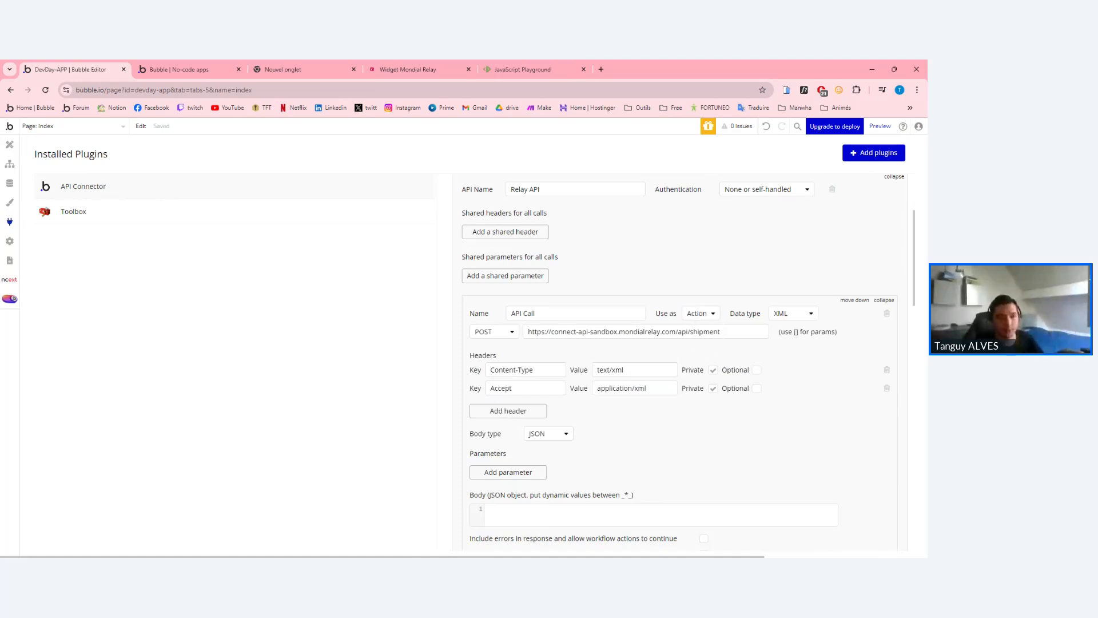
pyautogui.click(705, 319)
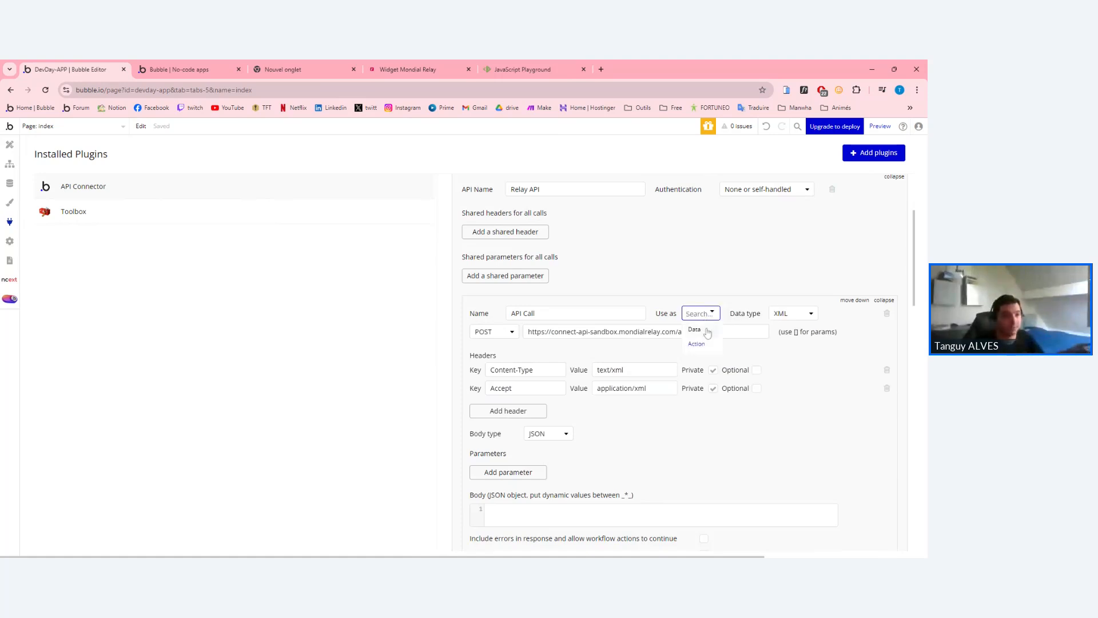
pyautogui.click(699, 342)
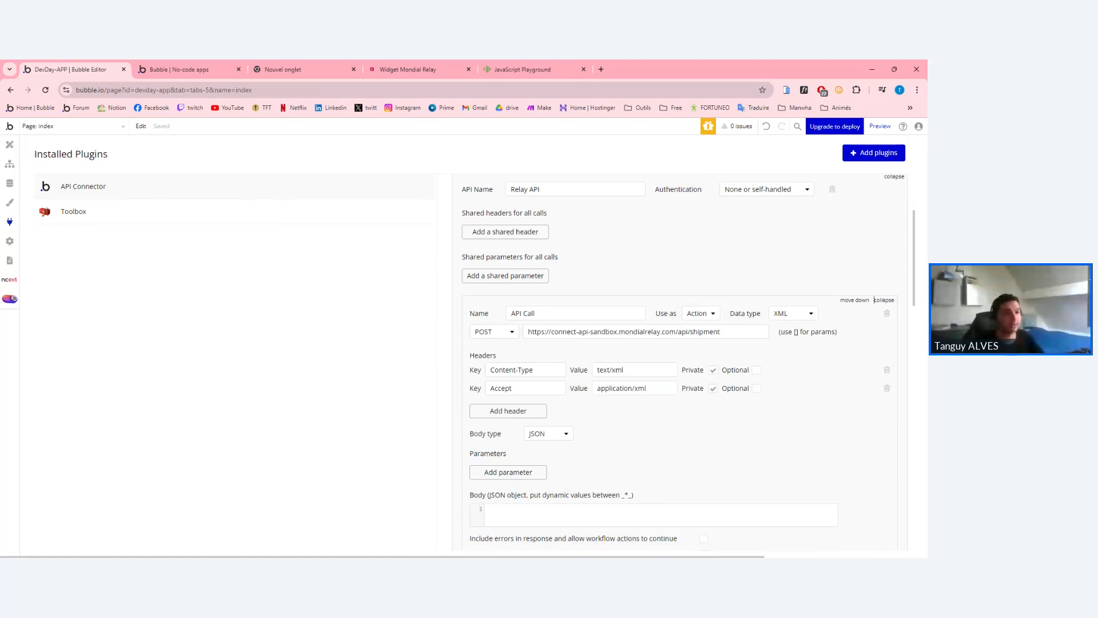
pyautogui.click(698, 315)
pyautogui.click(697, 343)
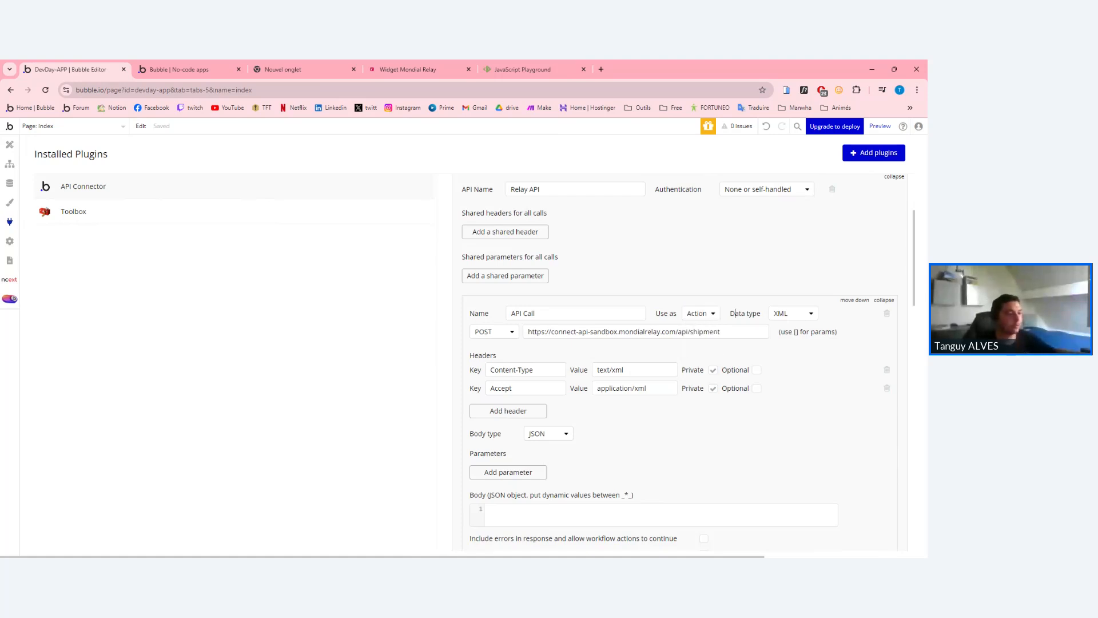
pyautogui.scroll(-1, 717, 392)
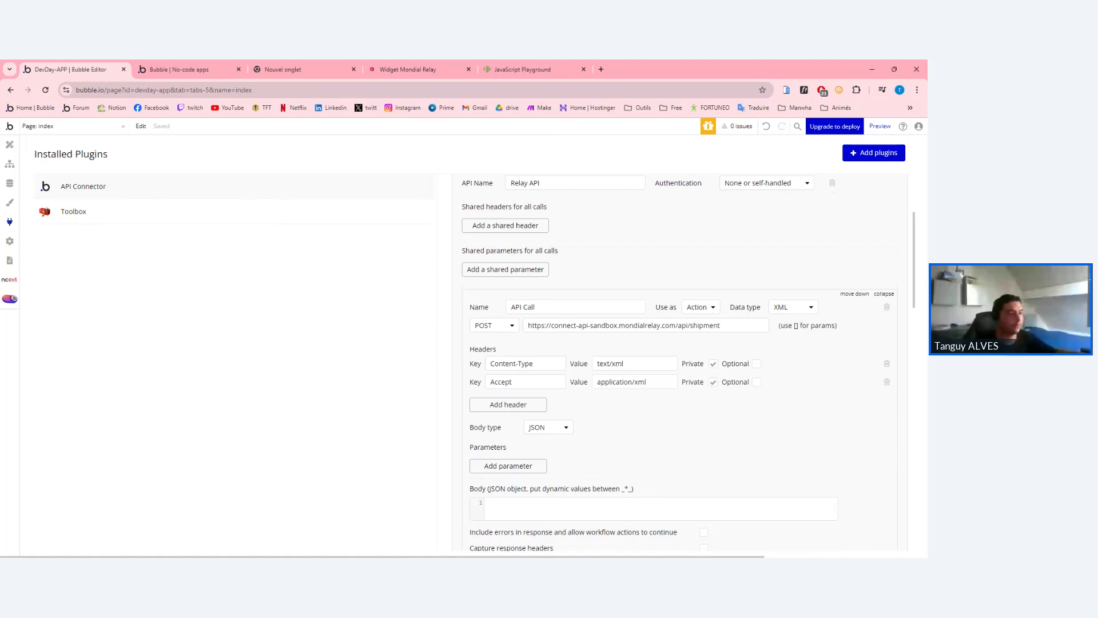
pyautogui.scroll(-1, 681, 361)
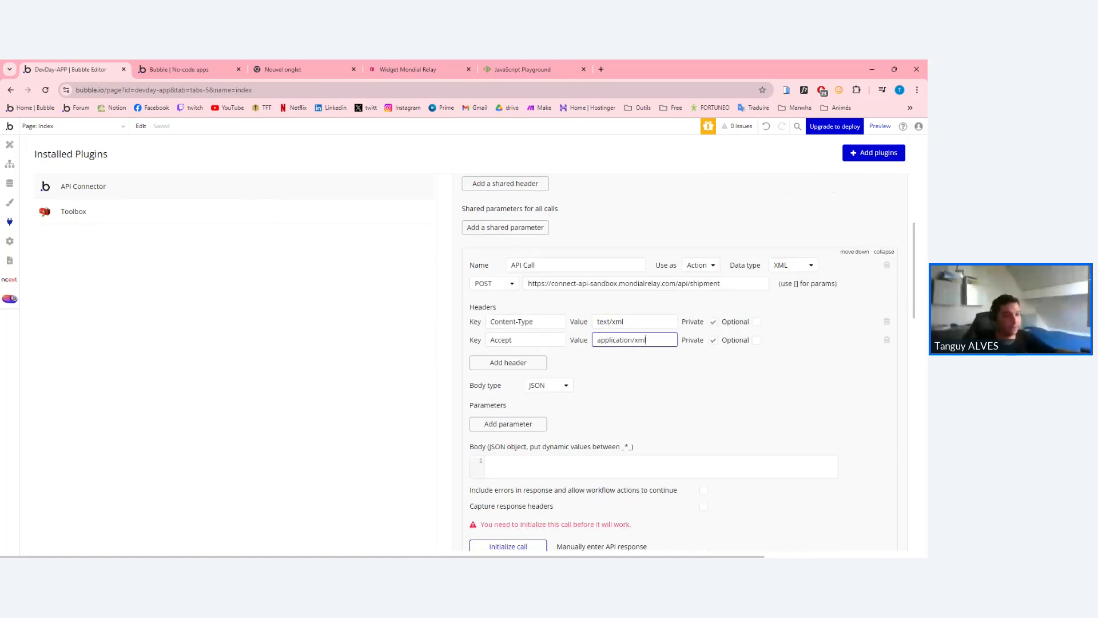
pyautogui.scroll(-2, 506, 262)
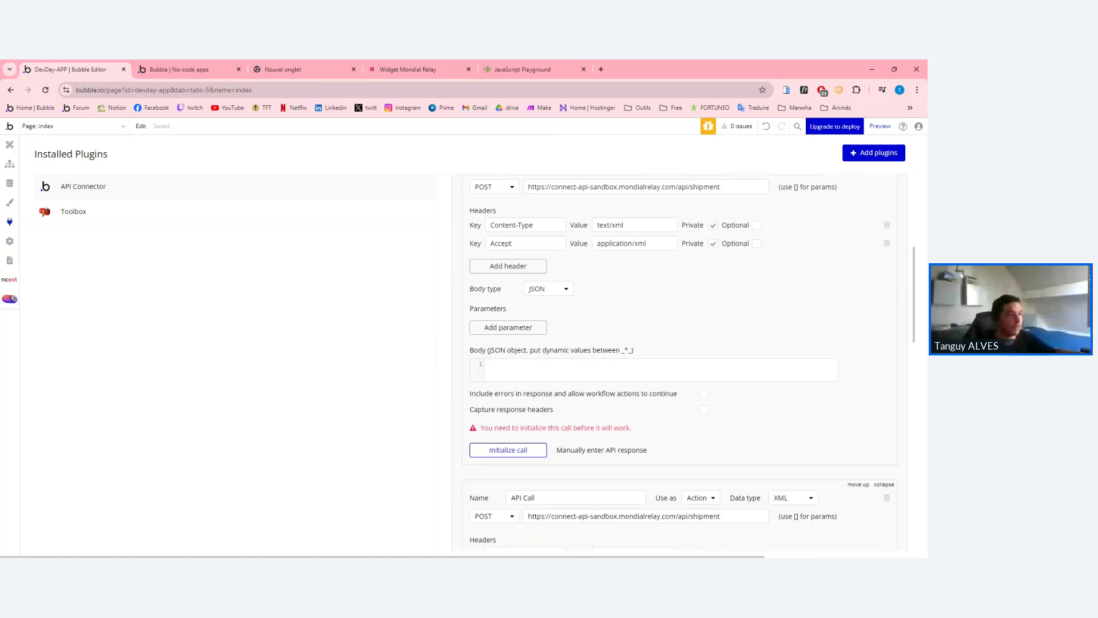
pyautogui.scroll(2, 505, 262)
pyautogui.scroll(-3, 506, 262)
pyautogui.scroll(-1, 506, 262)
pyautogui.scroll(3, 506, 215)
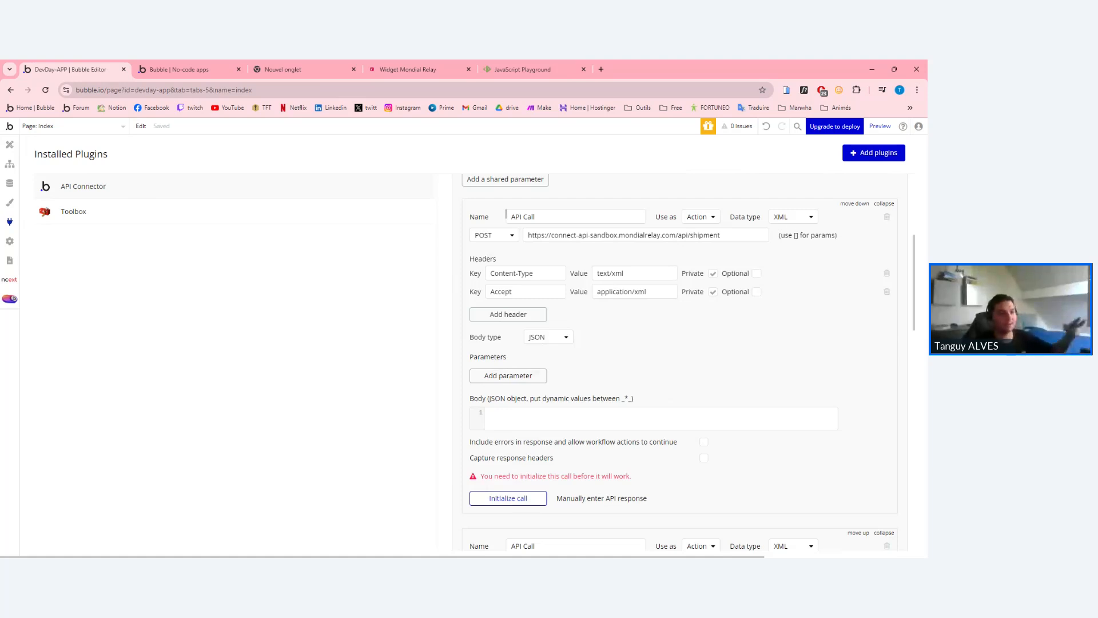
pyautogui.click(504, 414)
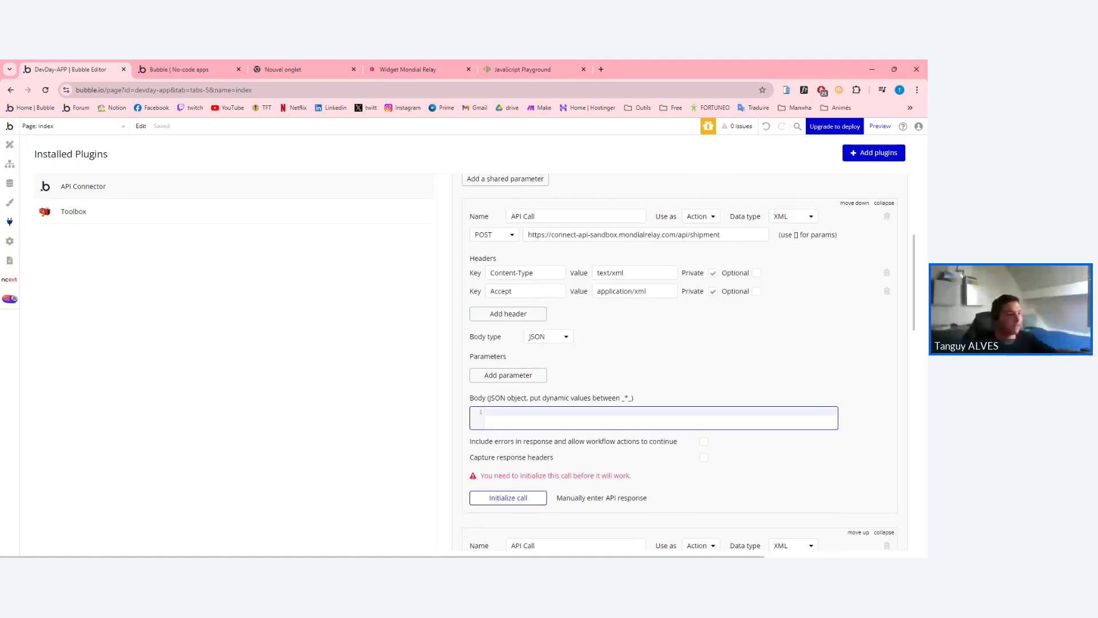
pyautogui.scroll(-1, 680, 362)
pyautogui.moveTo(620, 350); pyautogui.dragTo(632, 350)
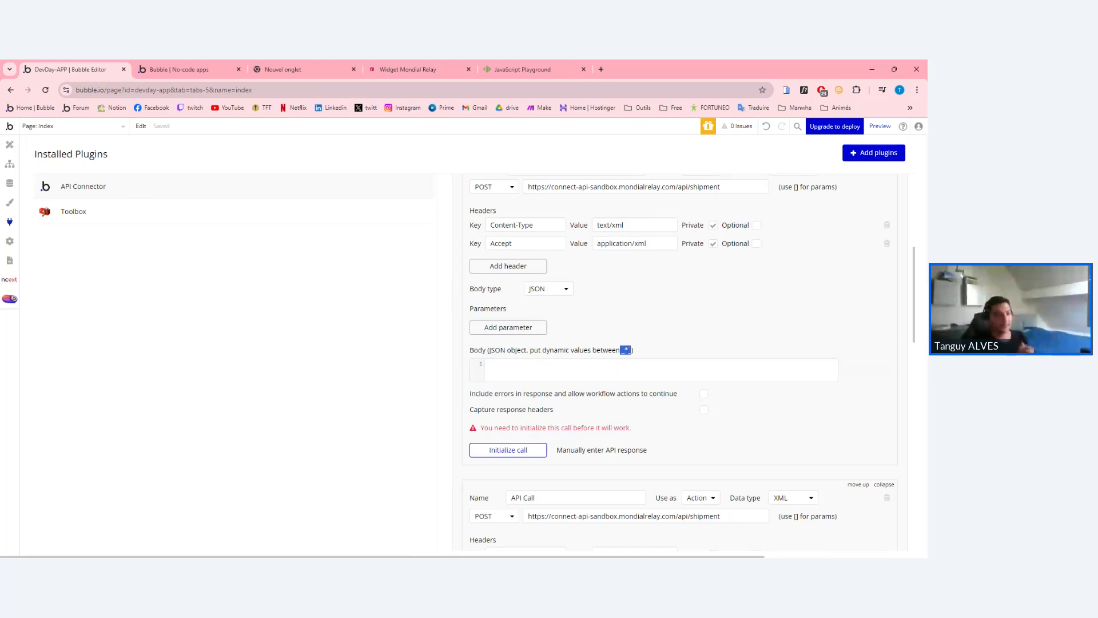
pyautogui.click(632, 350)
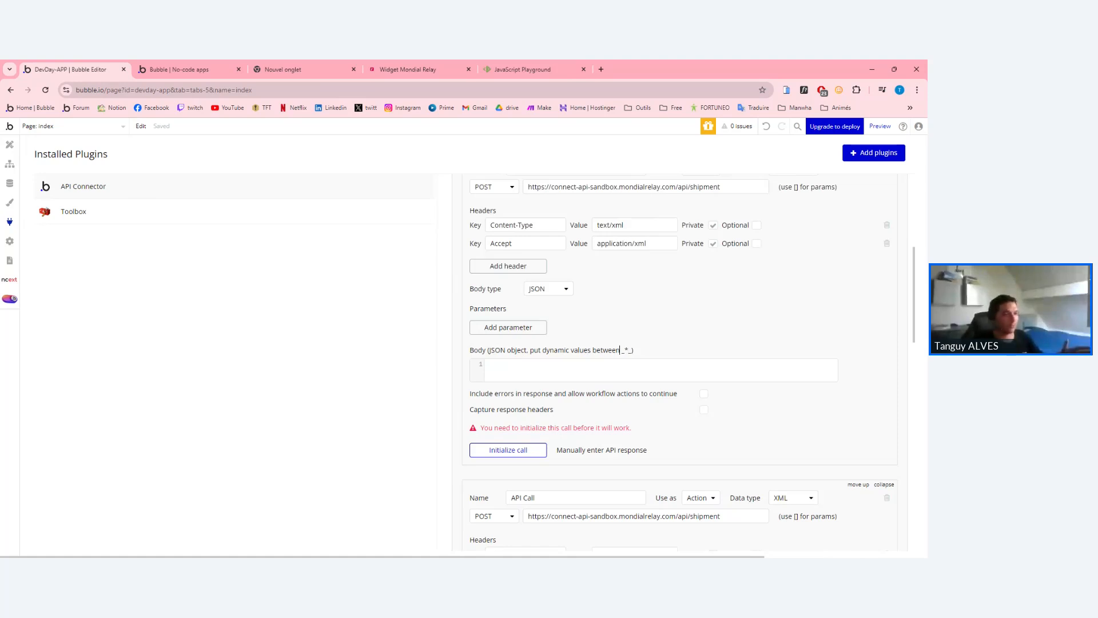
pyautogui.moveTo(620, 350); pyautogui.dragTo(631, 350)
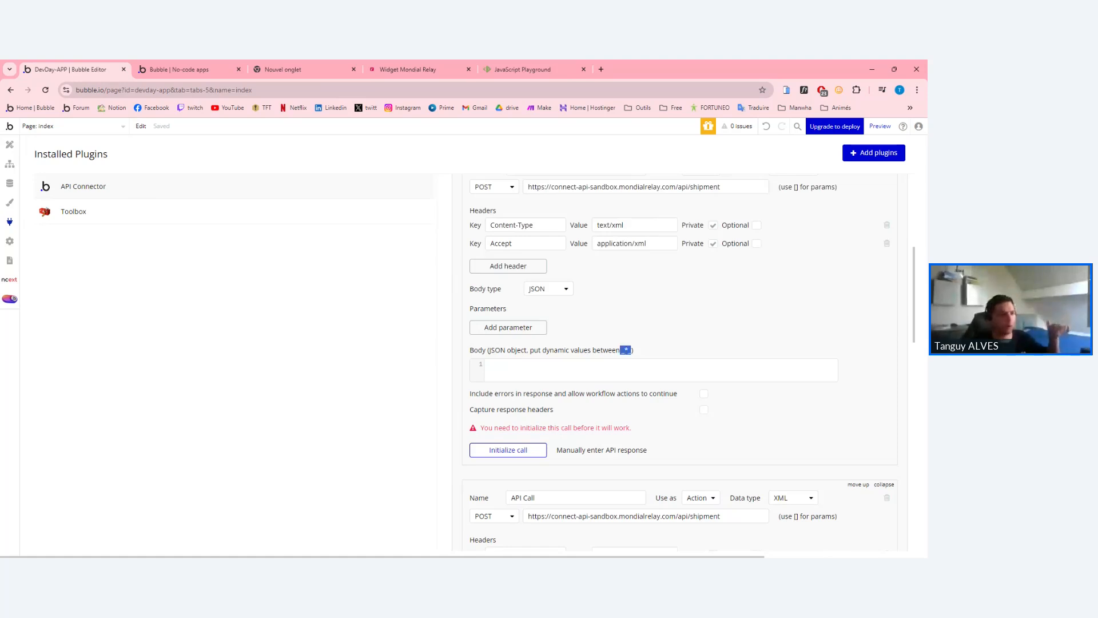
pyautogui.click(632, 350)
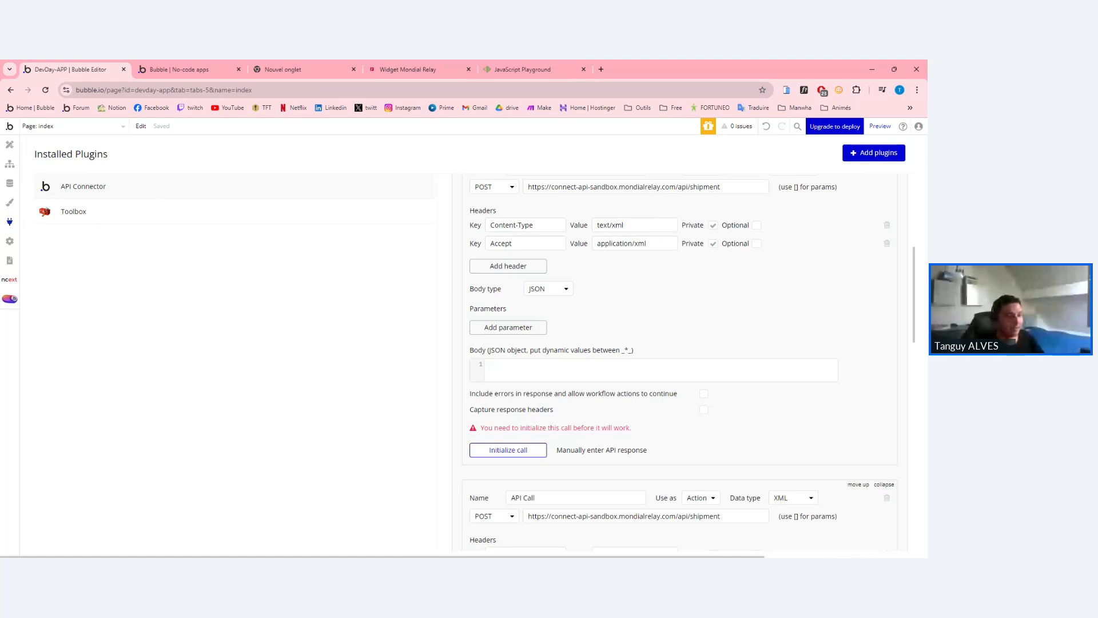
pyautogui.moveTo(622, 350); pyautogui.dragTo(625, 350)
pyautogui.click(632, 350)
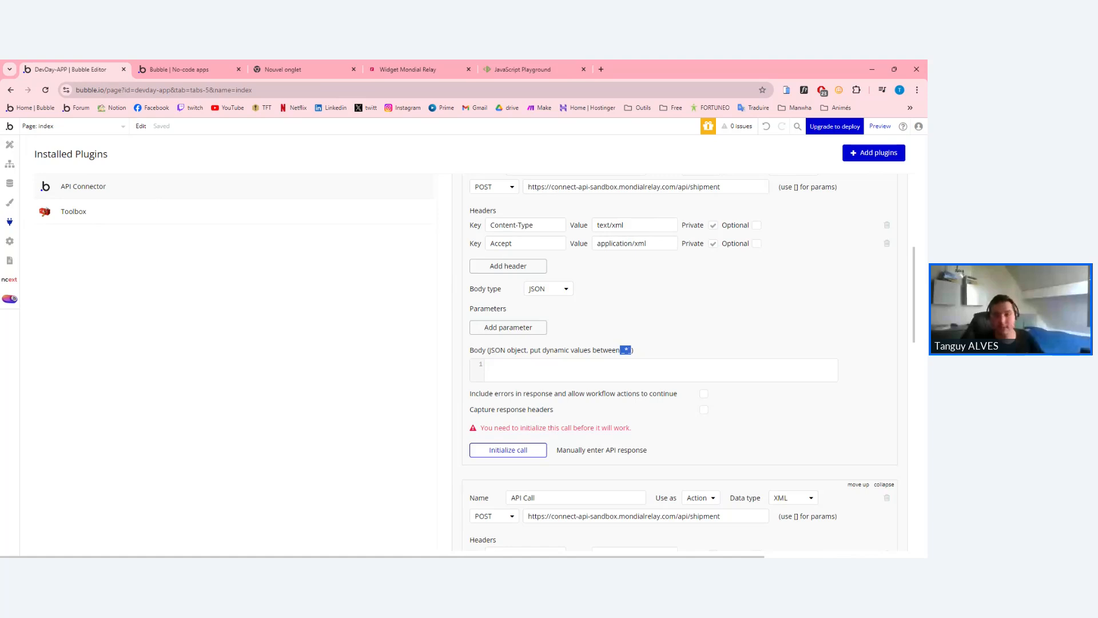
pyautogui.click(629, 350)
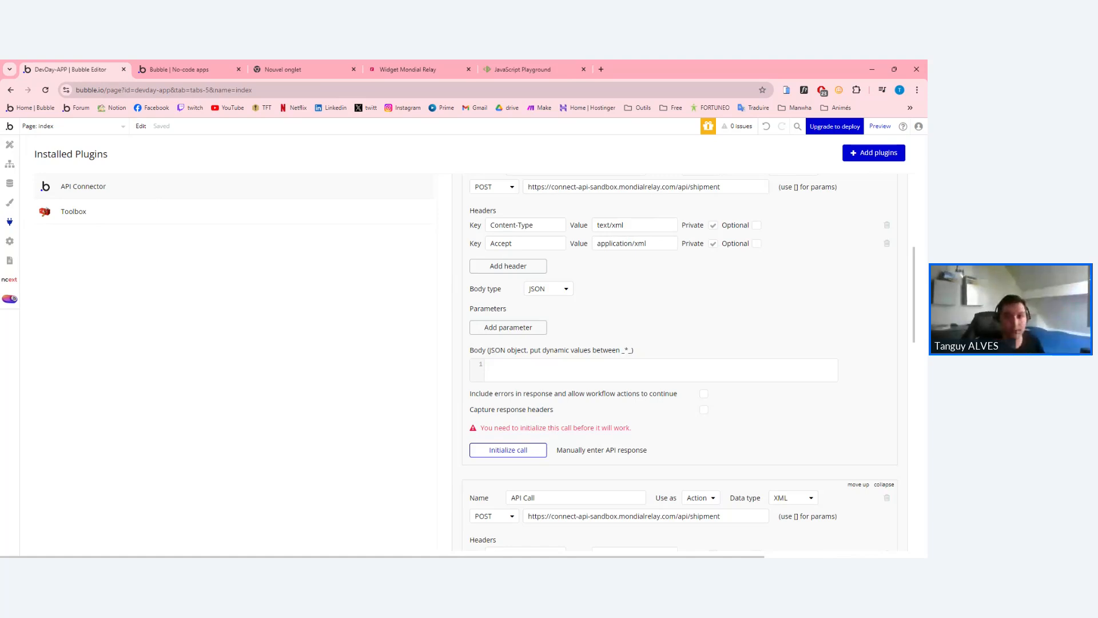
pyautogui.scroll(-5, 590, 405)
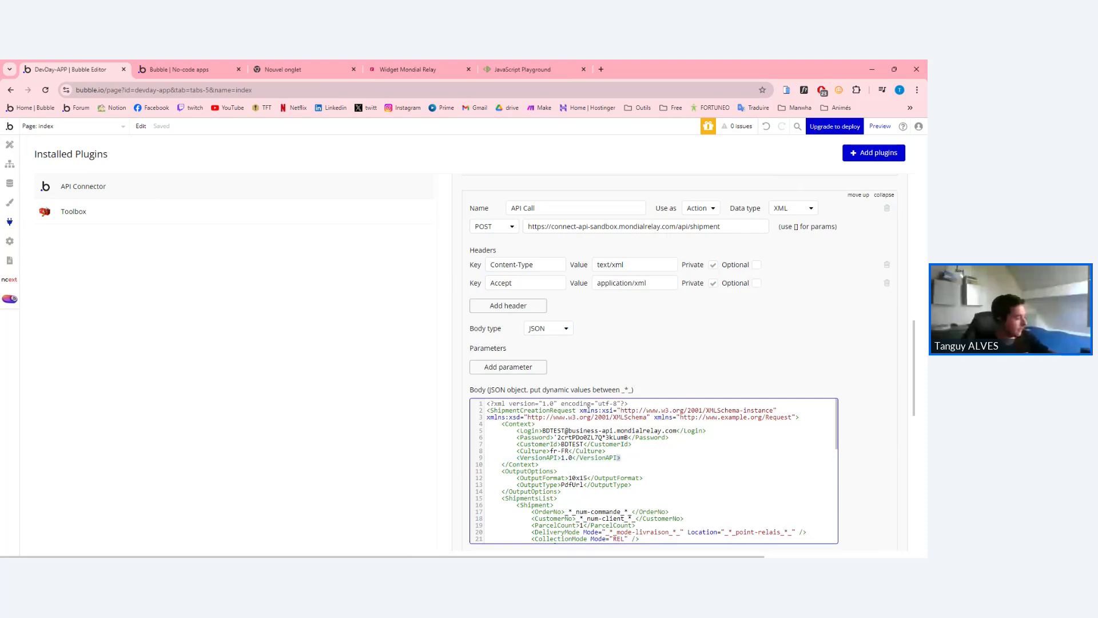
# Copy the second call's XML shipment body into the first call's empty Body.
pyautogui.hotkey('ctrl', 'a')
pyautogui.hotkey('ctrl', 'c')
pyautogui.scroll(7, 589, 410)
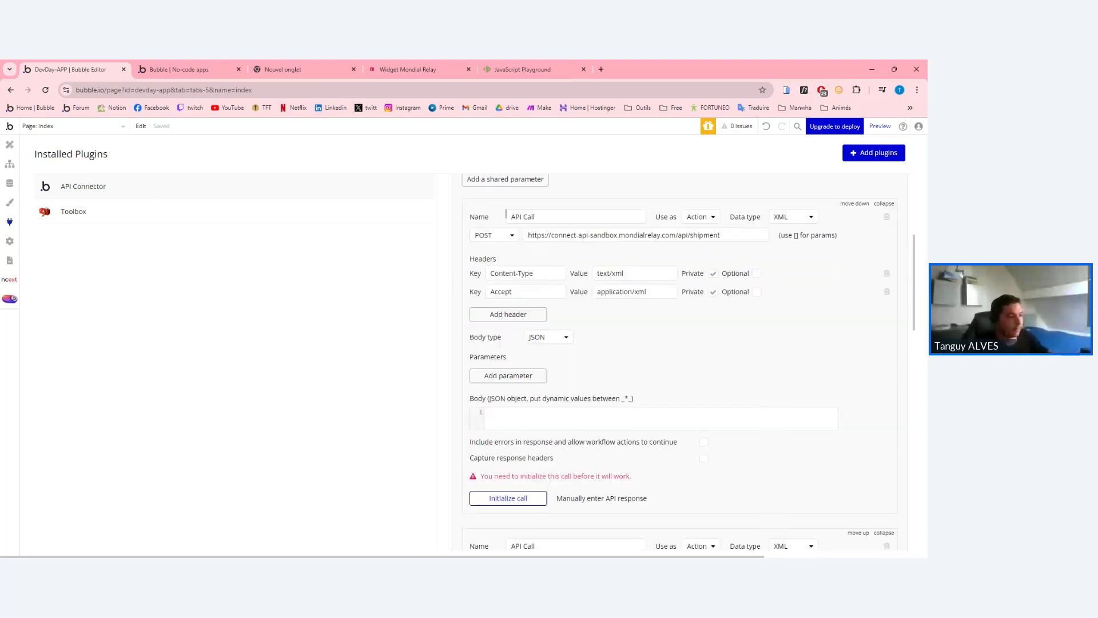
pyautogui.click(589, 414)
pyautogui.hotkey('ctrl', 'v')
pyautogui.scroll(-2, 589, 423)
# Review the pasted ShipmentCreationRequest XML and select all of it for copying.
pyautogui.moveTo(589, 423); pyautogui.dragTo(607, 323)
pyautogui.click(675, 390)
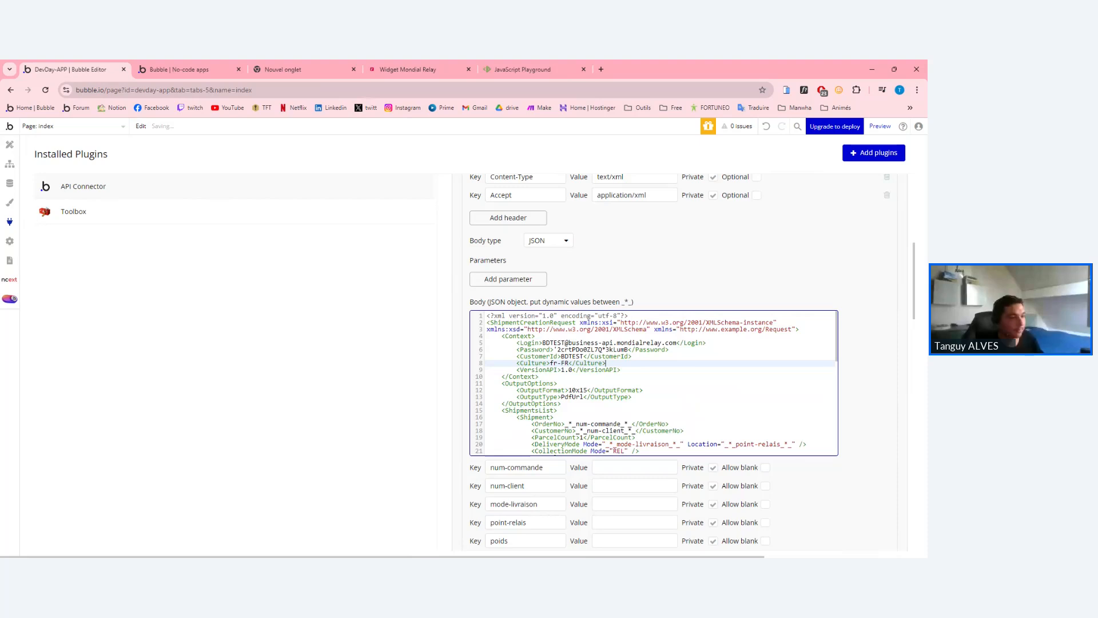
pyautogui.moveTo(675, 390); pyautogui.dragTo(517, 323)
pyautogui.click(562, 404)
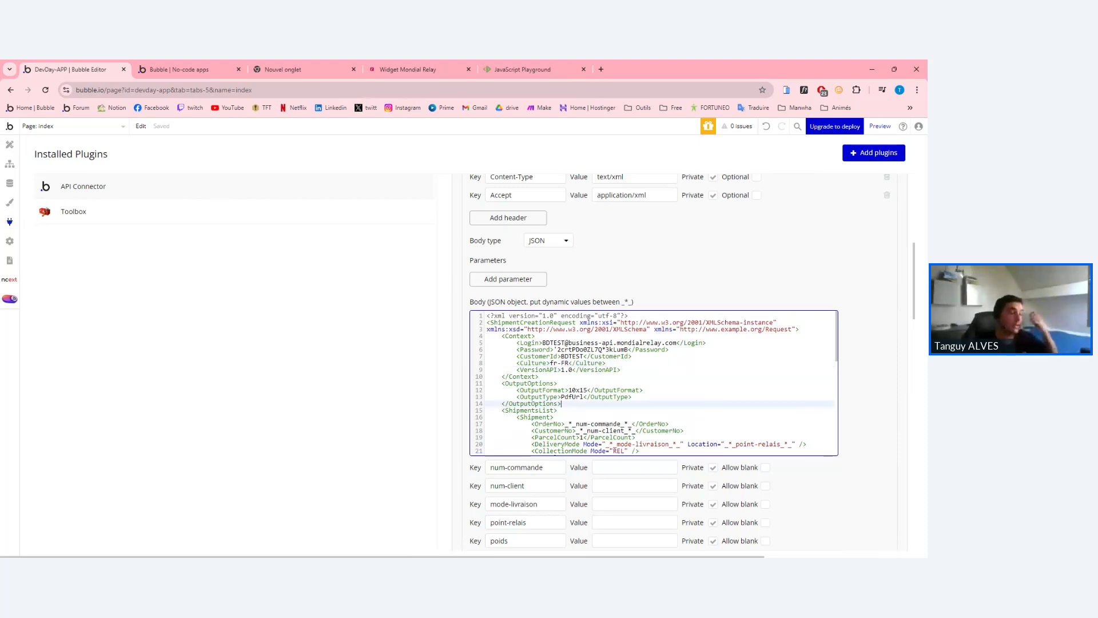
pyautogui.doubleClick(533, 322)
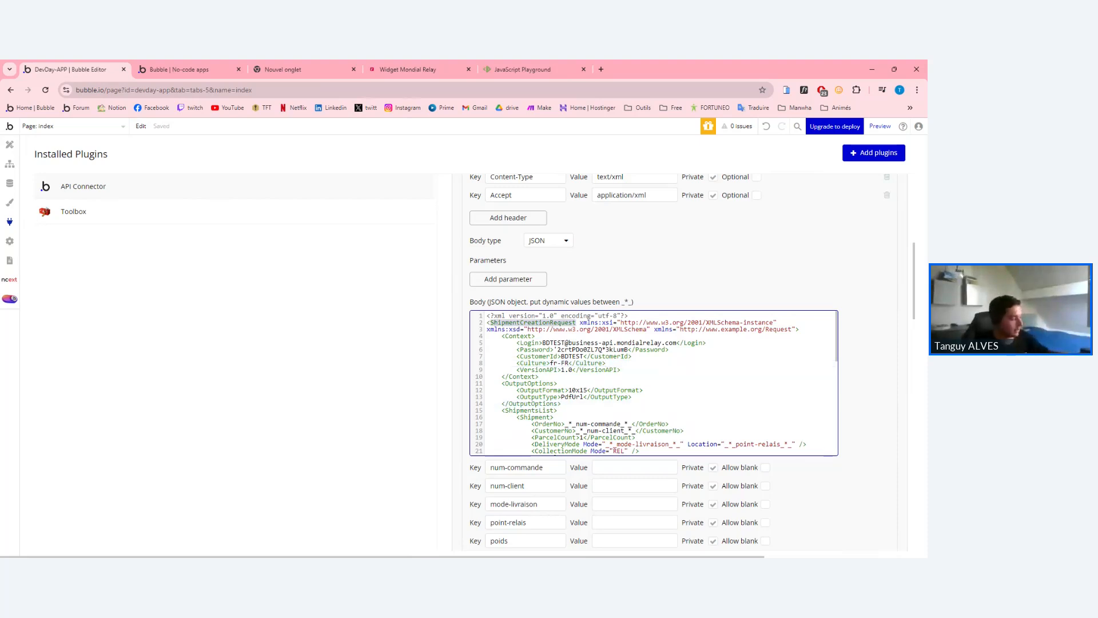
pyautogui.hotkey('ctrl', 'a')
pyautogui.click(833, 355)
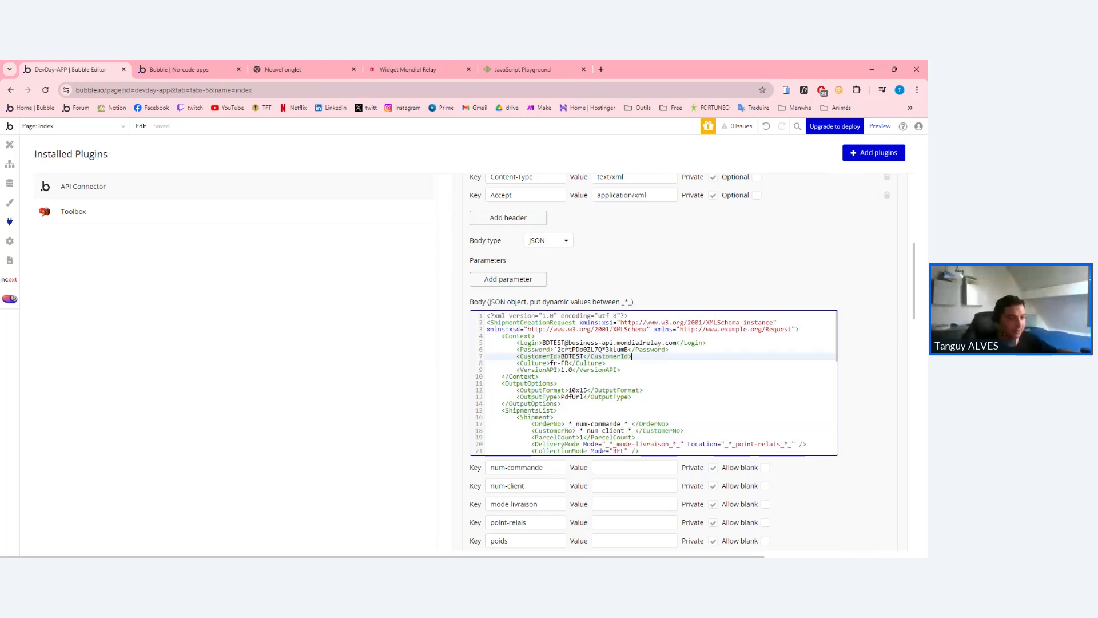
pyautogui.moveTo(835, 351); pyautogui.dragTo(566, 343)
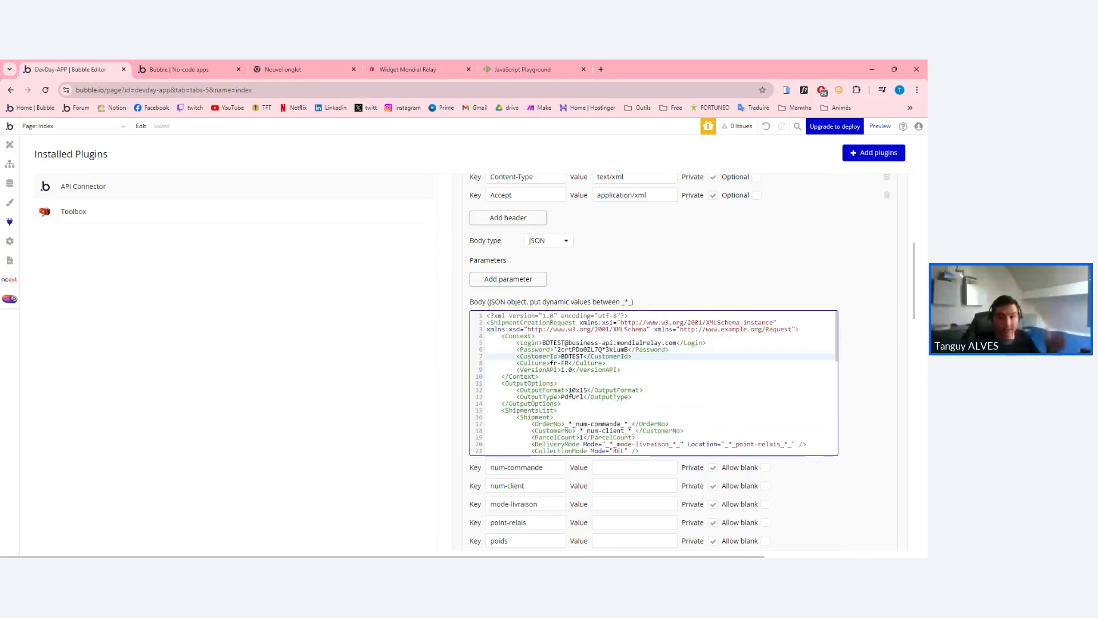
# Search 'xml valida' in a new tab and open the xmlvalidation.com validator.
pyautogui.click(600, 69)
pyautogui.write('x')
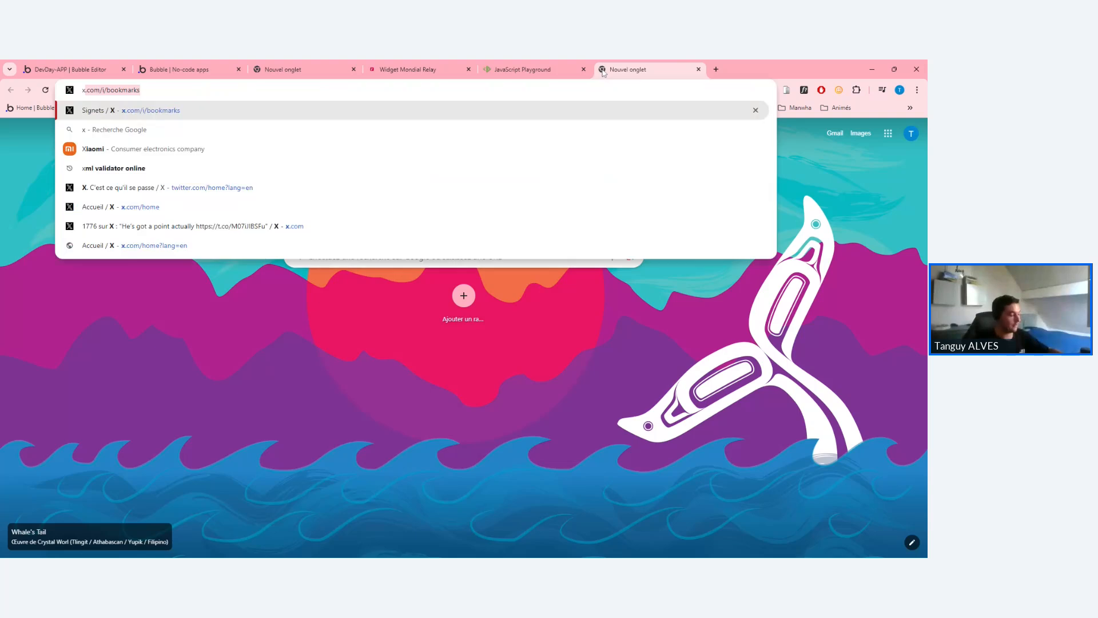
pyautogui.write('ml valida')
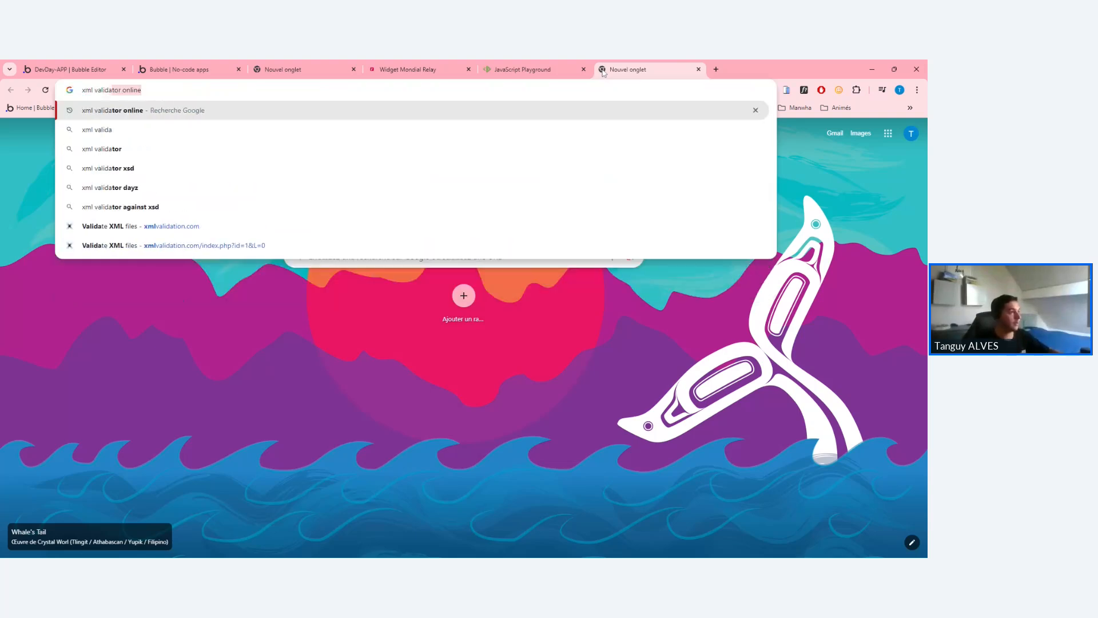
pyautogui.press('Return')
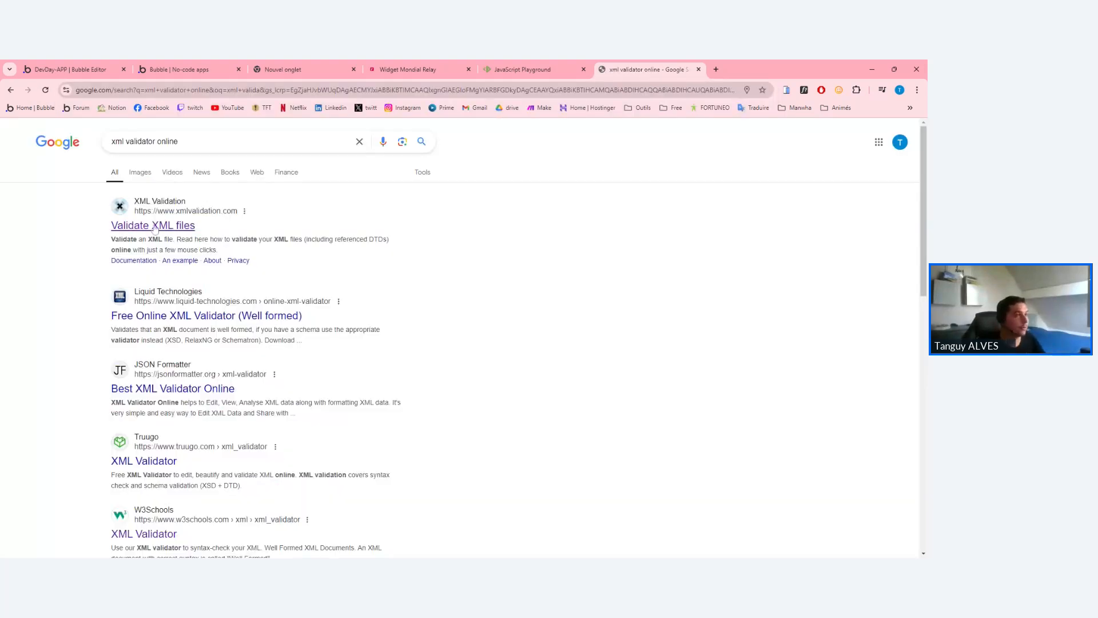
pyautogui.click(152, 225)
pyautogui.click(522, 70)
pyautogui.click(635, 64)
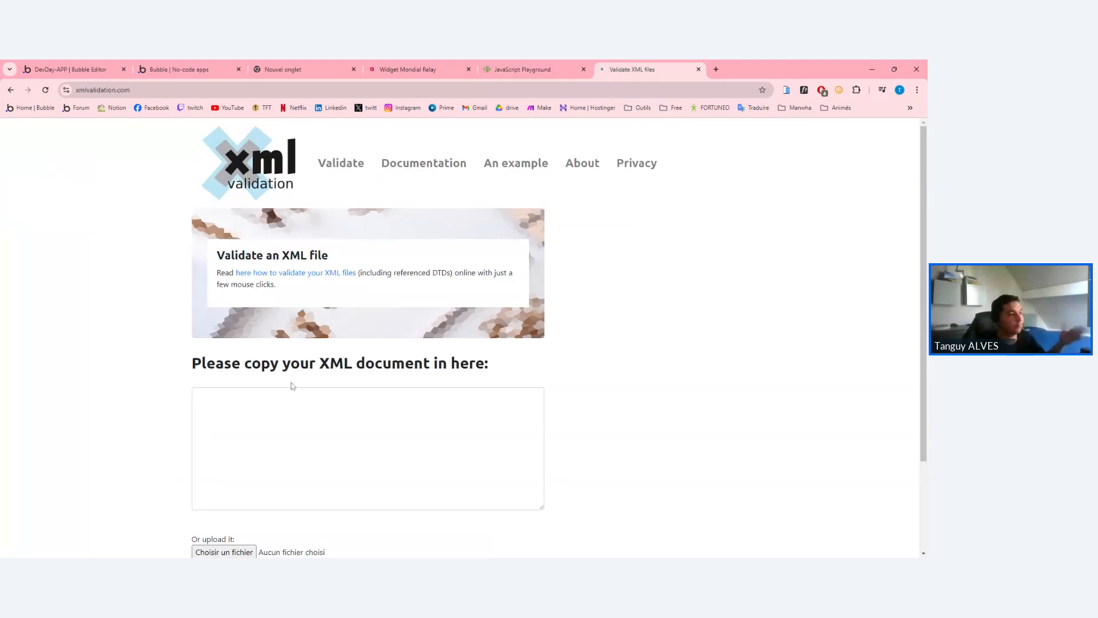
# Paste the shipment XML, confirm it validates with no errors, then return to the JavaScript Playground.
pyautogui.scroll(-1, 289, 385)
pyautogui.hotkey('ctrl', 'v')
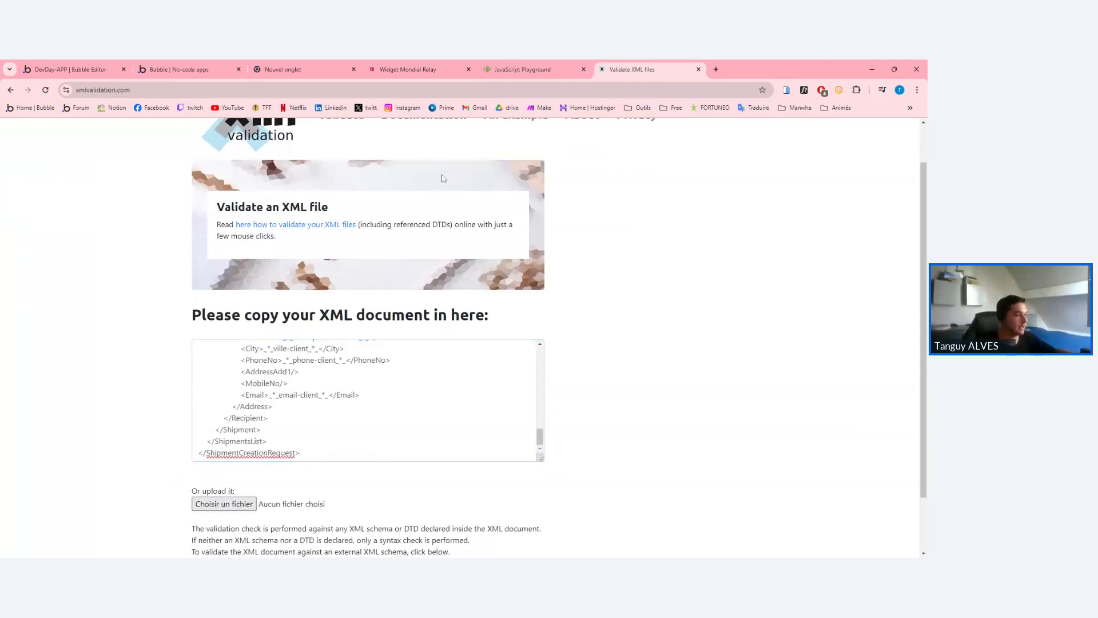
pyautogui.scroll(-1, 458, 330)
pyautogui.click(211, 526)
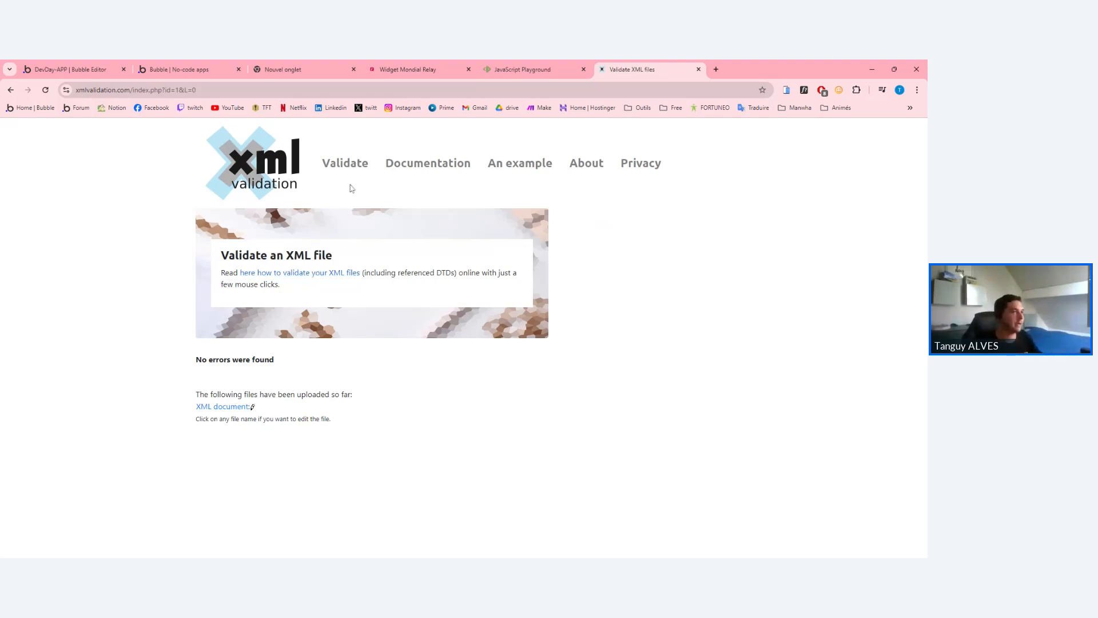
pyautogui.click(523, 70)
# Paste the XML ShipmentCreationRequest over script.js and check the XML validation result.
pyautogui.hotkey('ctrl', 'a')
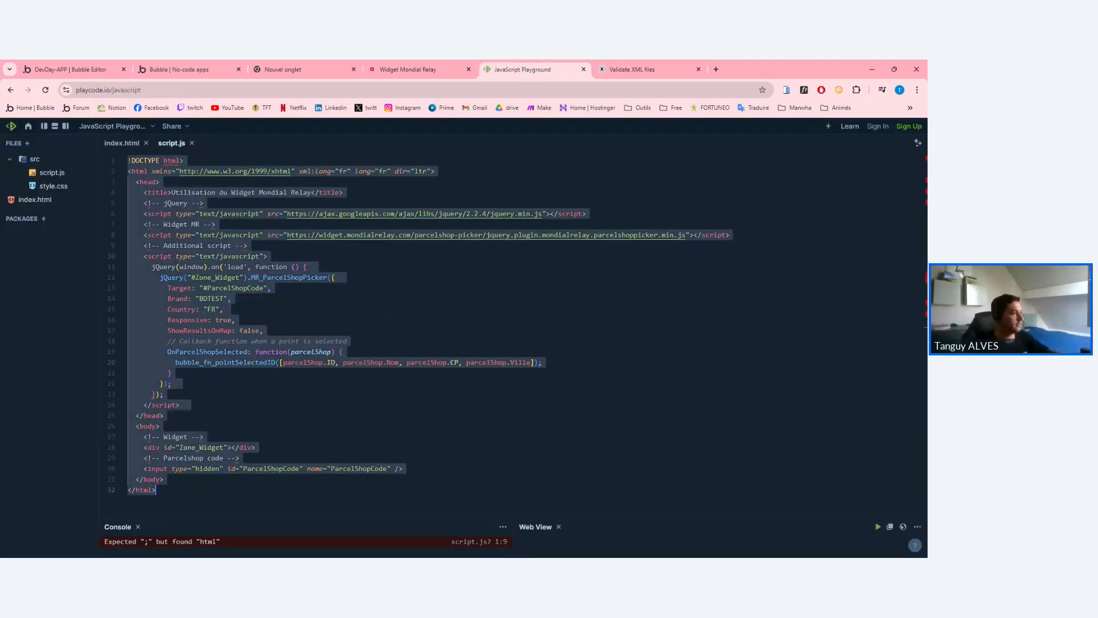
pyautogui.hotkey('ctrl', 'v')
pyautogui.scroll(5, 511, 337)
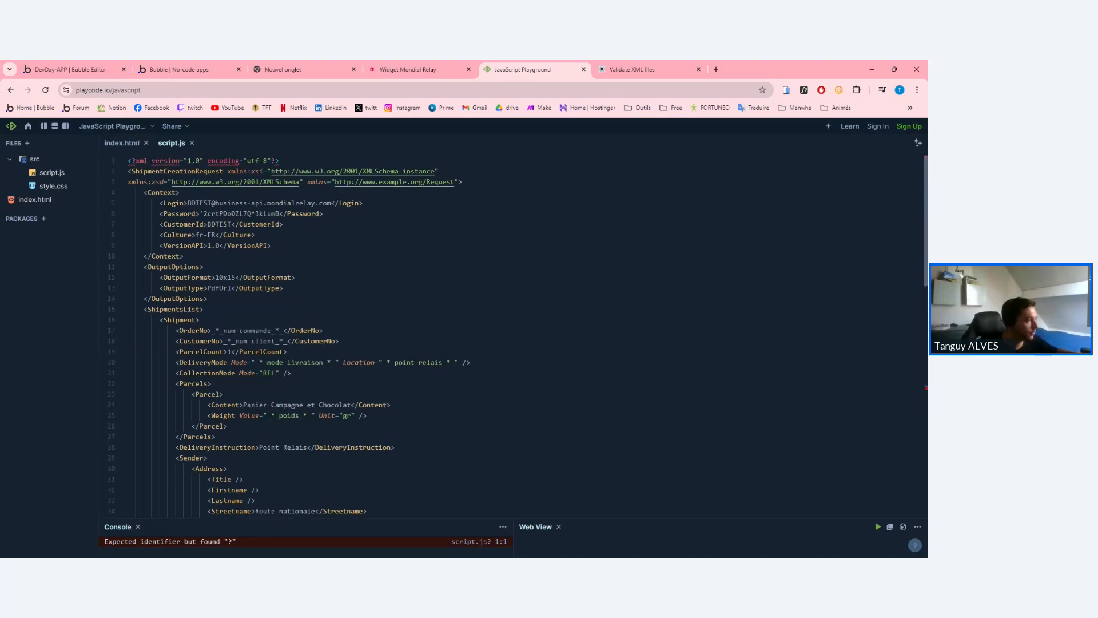
pyautogui.click(689, 68)
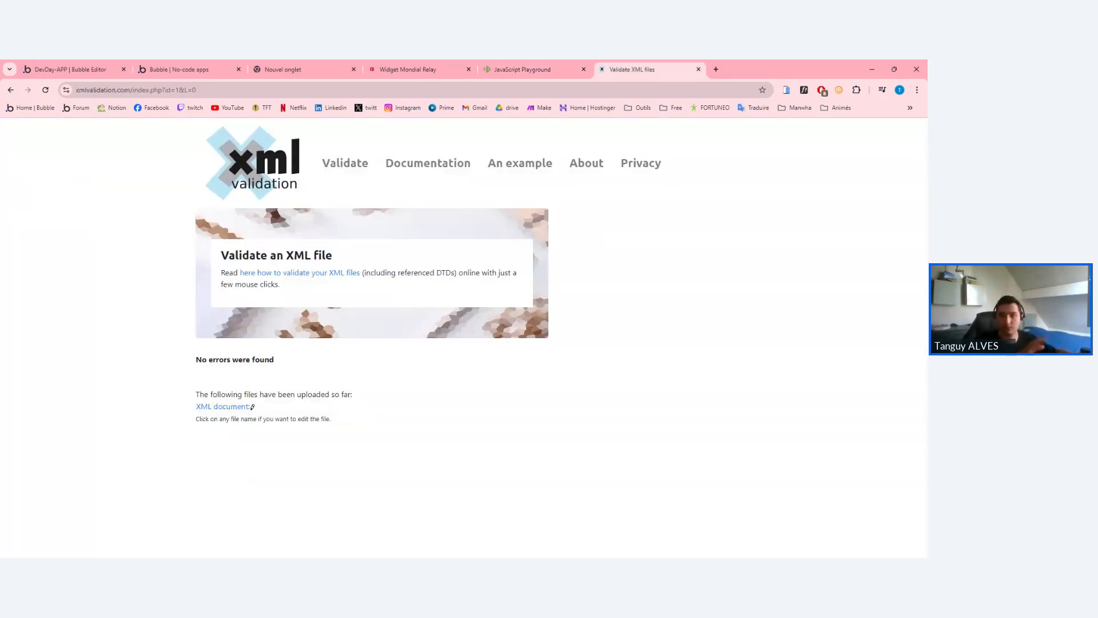
pyautogui.moveTo(229, 255); pyautogui.dragTo(366, 363)
pyautogui.click(355, 343)
pyautogui.click(532, 67)
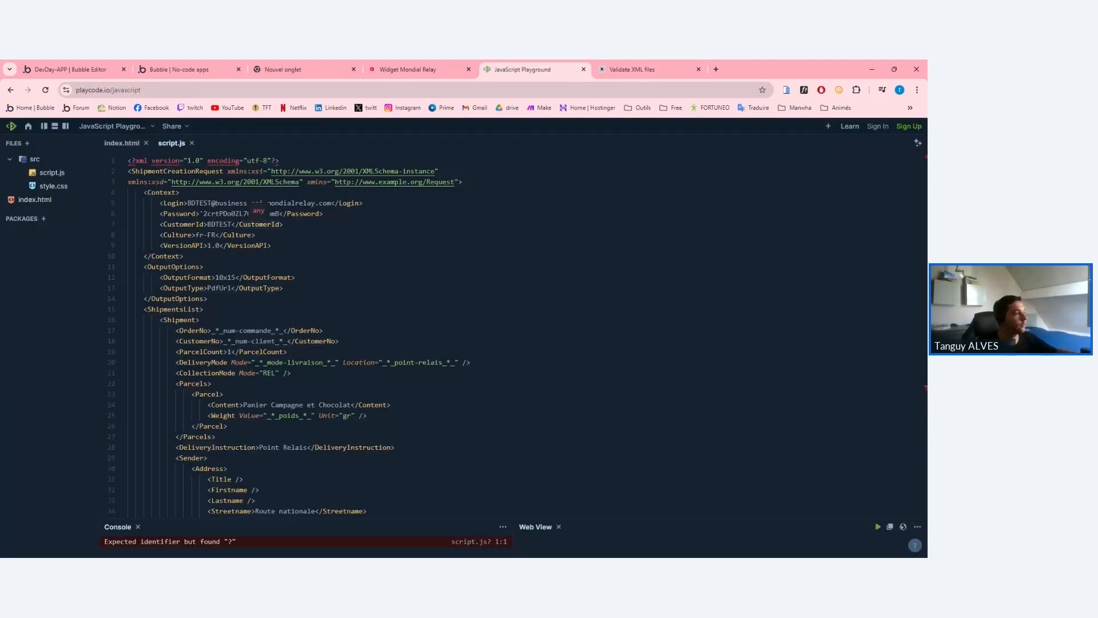
# Review the XML's opening lines and the Context block's Login value.
pyautogui.moveTo(129, 160); pyautogui.dragTo(292, 288)
pyautogui.click(292, 289)
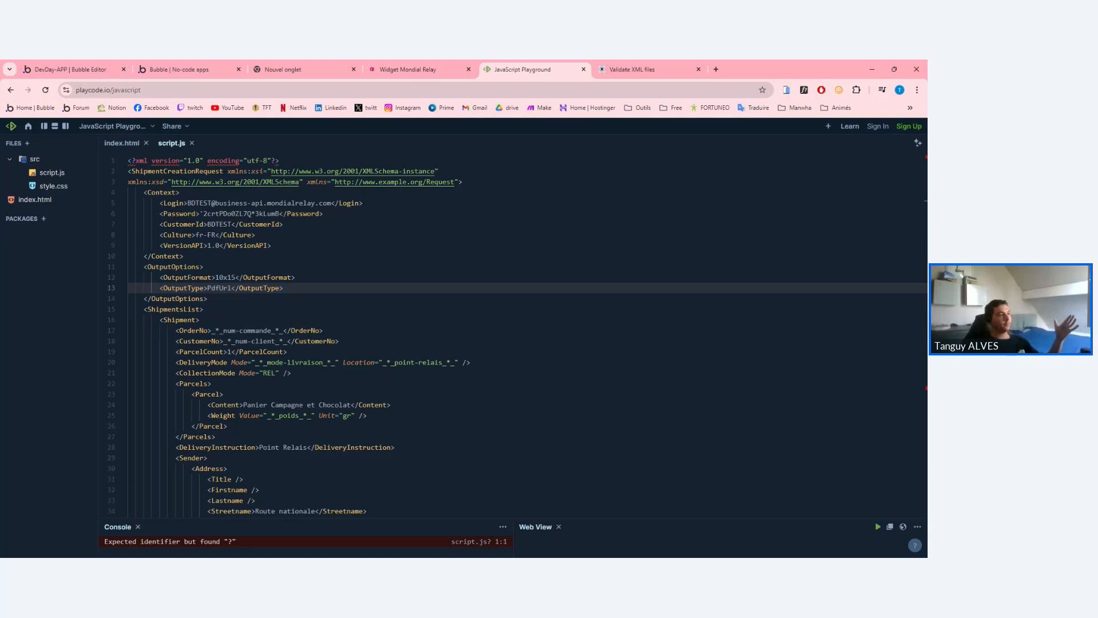
pyautogui.click(159, 203)
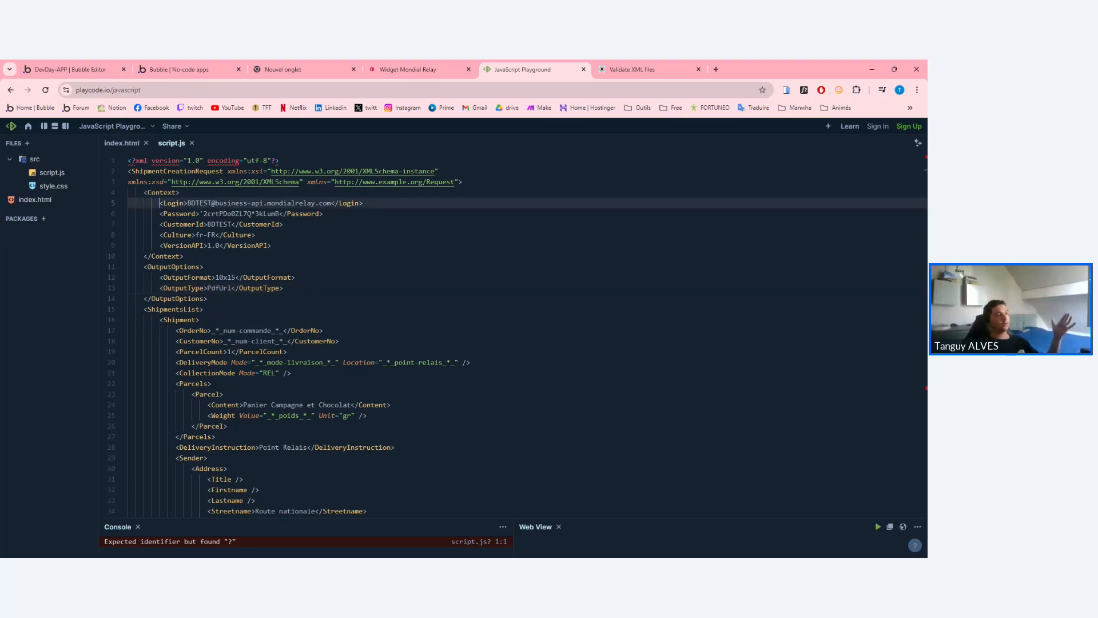
pyautogui.moveTo(145, 192); pyautogui.dragTo(364, 203)
pyautogui.click(189, 256)
pyautogui.click(178, 192)
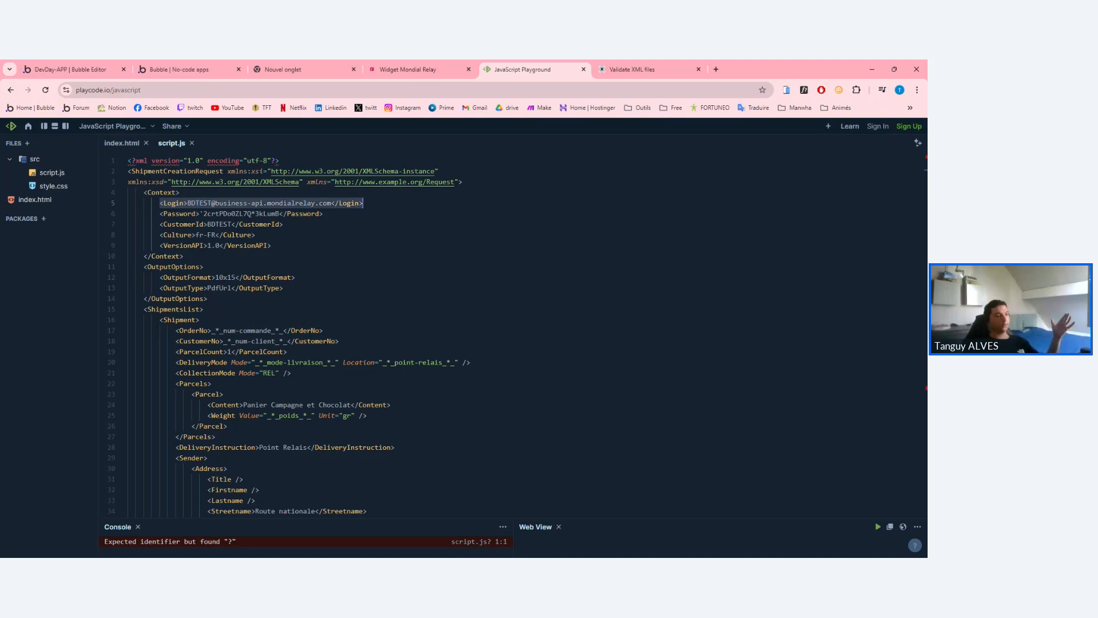
pyautogui.click(362, 203)
pyautogui.moveTo(188, 203); pyautogui.dragTo(330, 203)
pyautogui.click(331, 203)
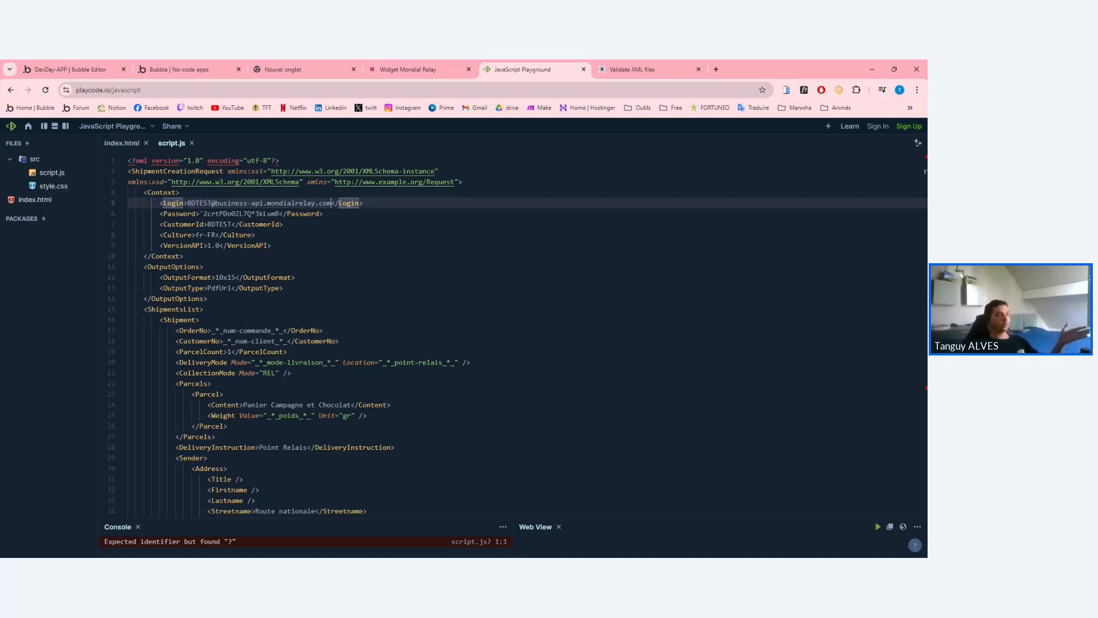
pyautogui.tripleClick(232, 203)
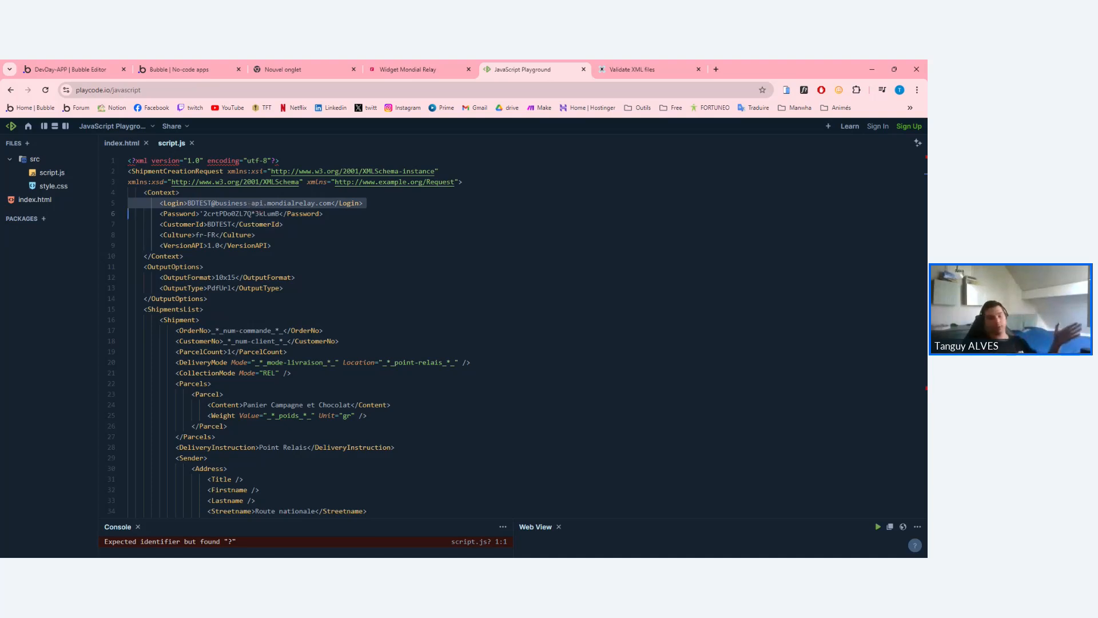
pyautogui.click(227, 203)
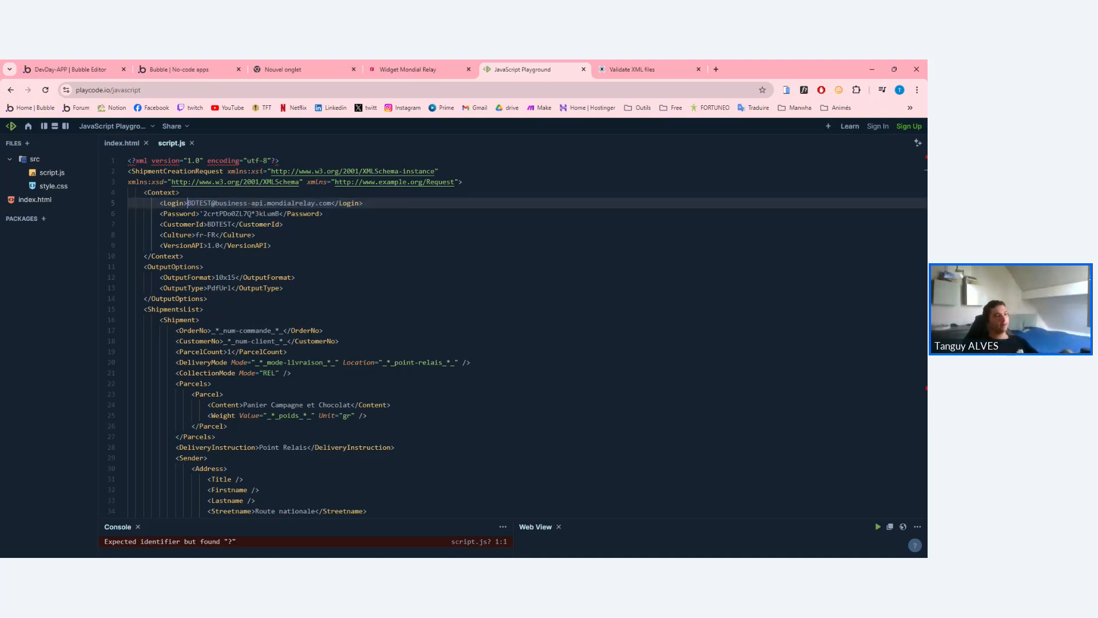
pyautogui.moveTo(187, 203); pyautogui.dragTo(331, 203)
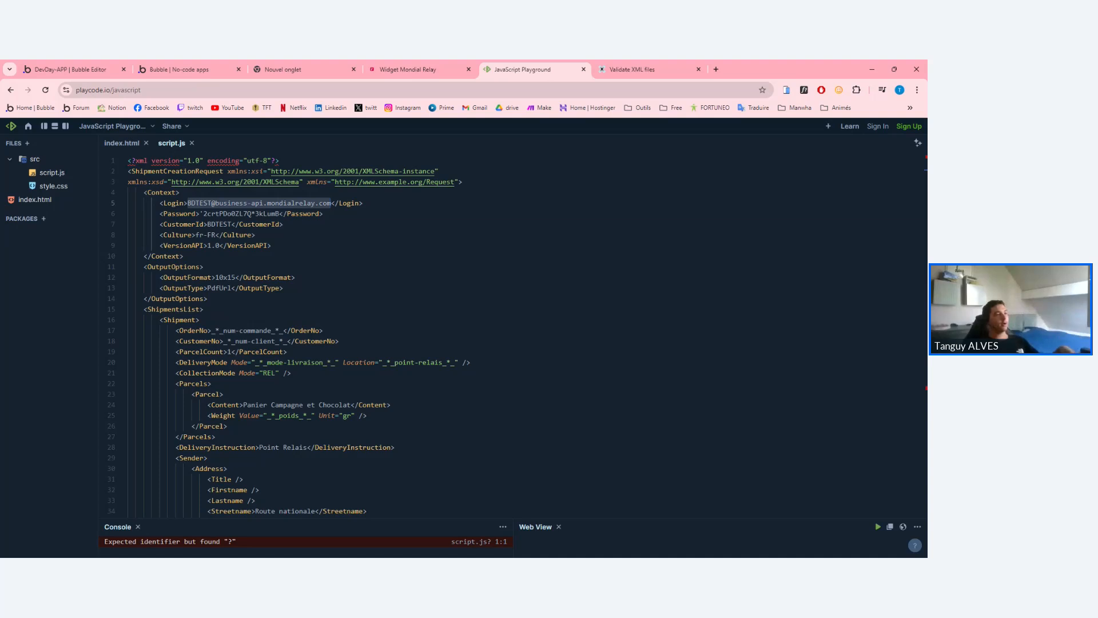
pyautogui.click(234, 213)
# Examine the Context block's login, password and customer id values.
pyautogui.moveTo(199, 214); pyautogui.dragTo(279, 213)
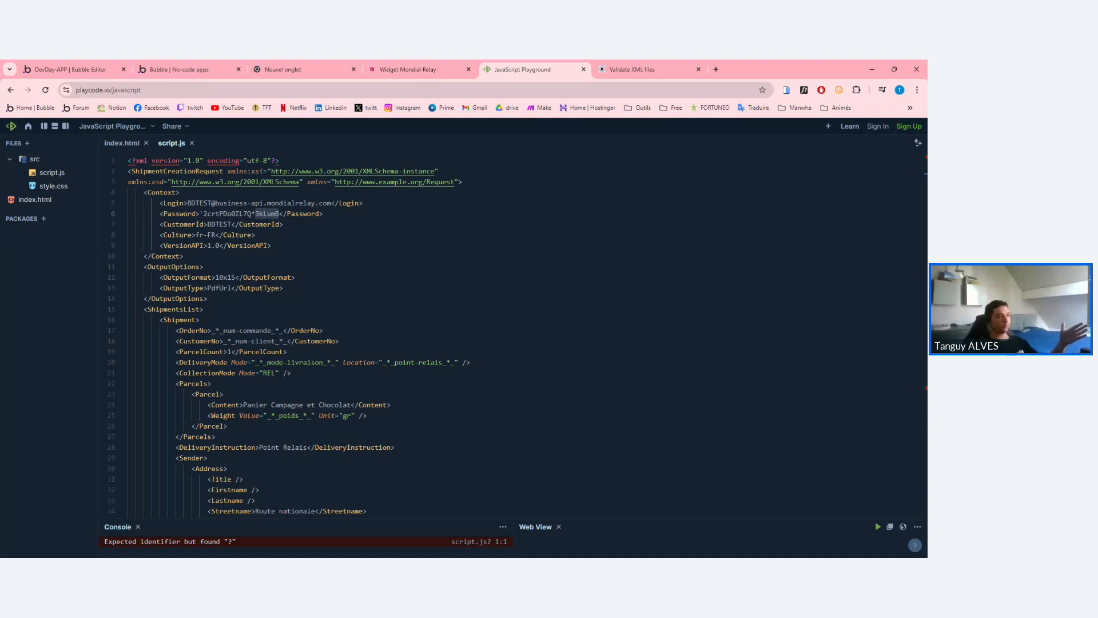
pyautogui.click(278, 214)
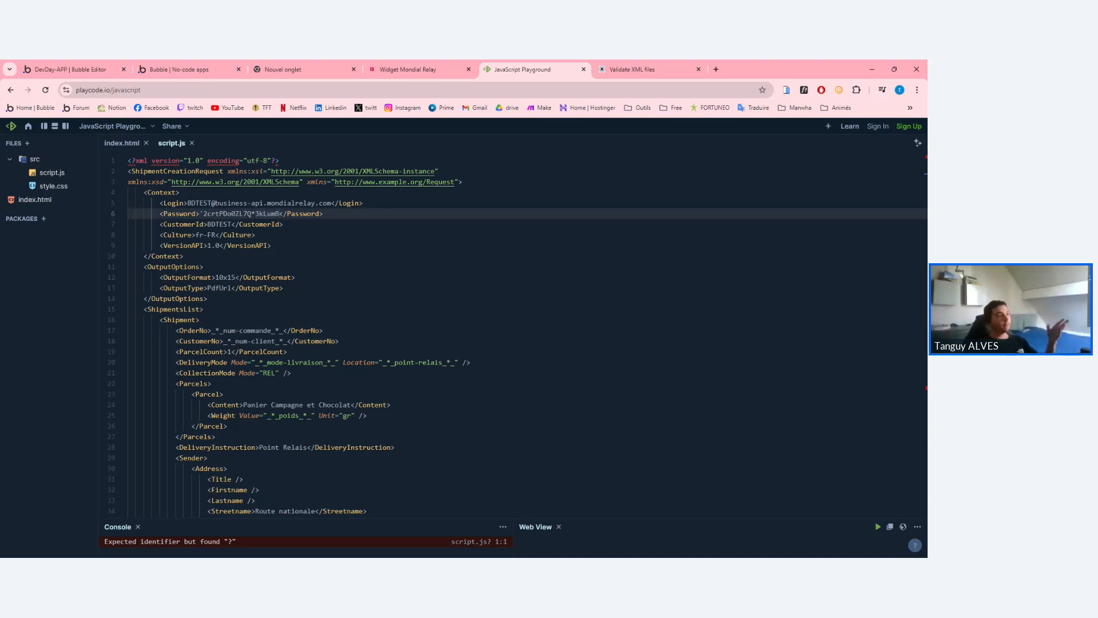
pyautogui.moveTo(323, 213)
pyautogui.mouseDown()
pyautogui.moveTo(199, 203)
pyautogui.moveTo(335, 203)
pyautogui.mouseUp()
pyautogui.click(199, 203)
pyautogui.click(187, 203)
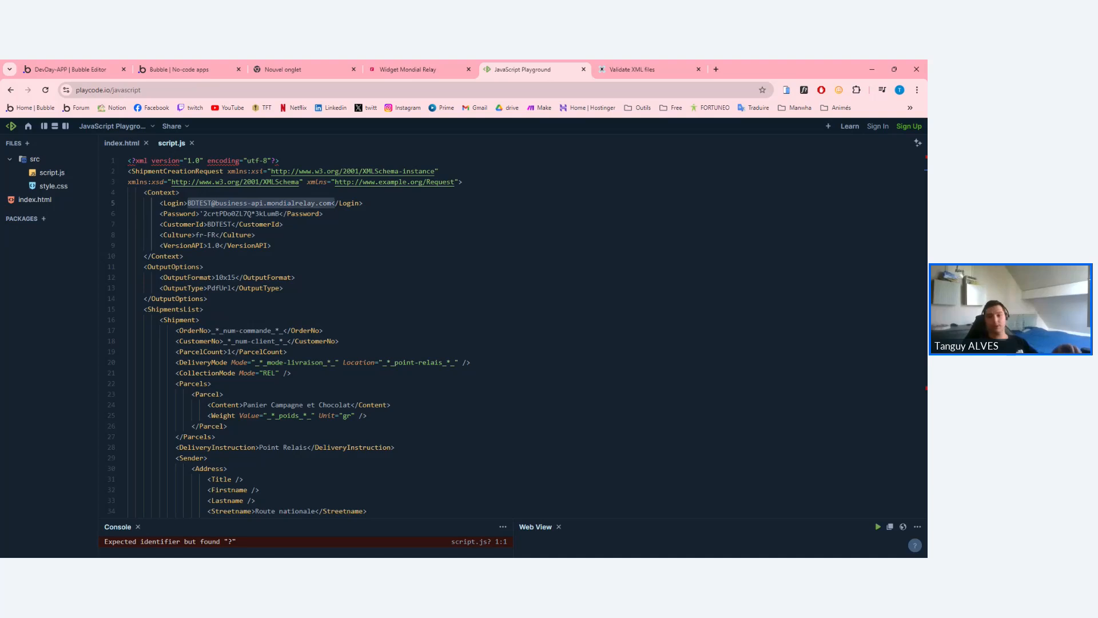
pyautogui.click(335, 203)
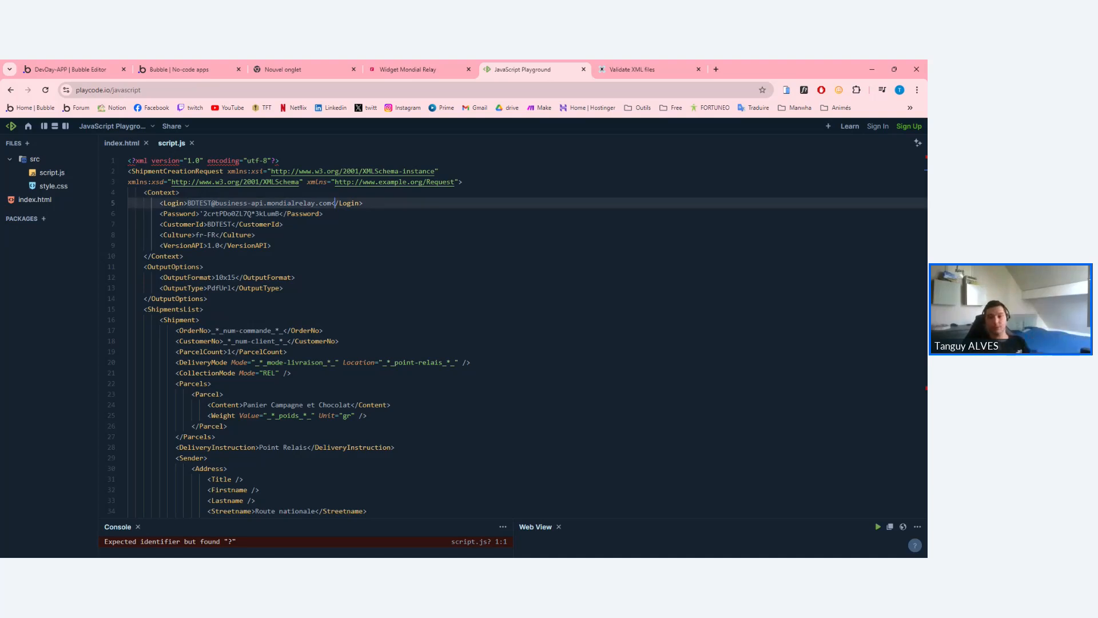
pyautogui.doubleClick(229, 214)
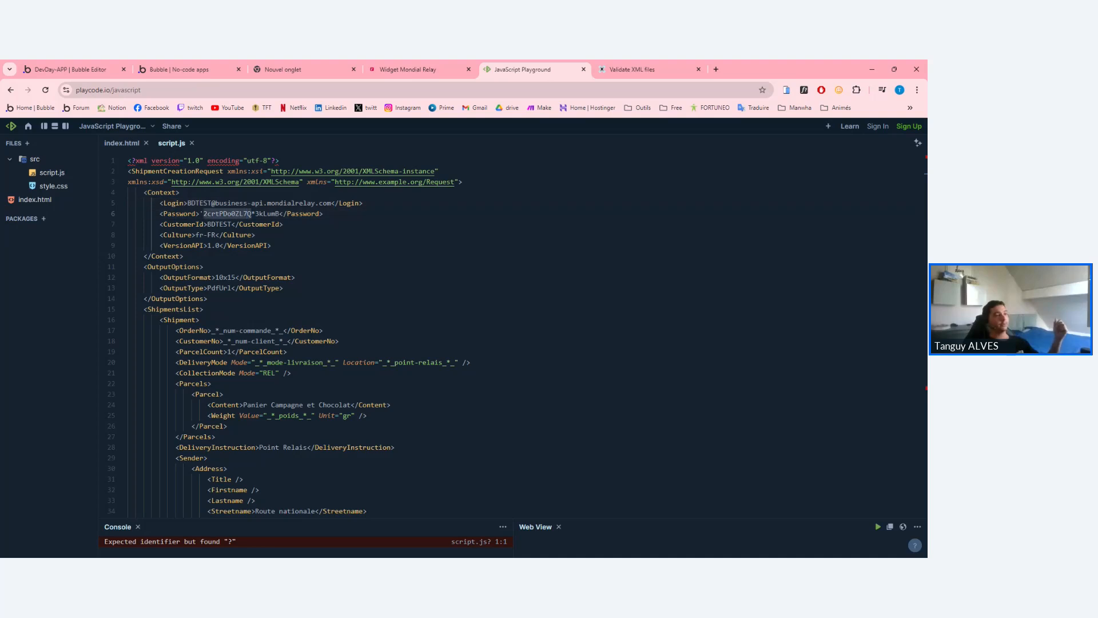
pyautogui.doubleClick(220, 224)
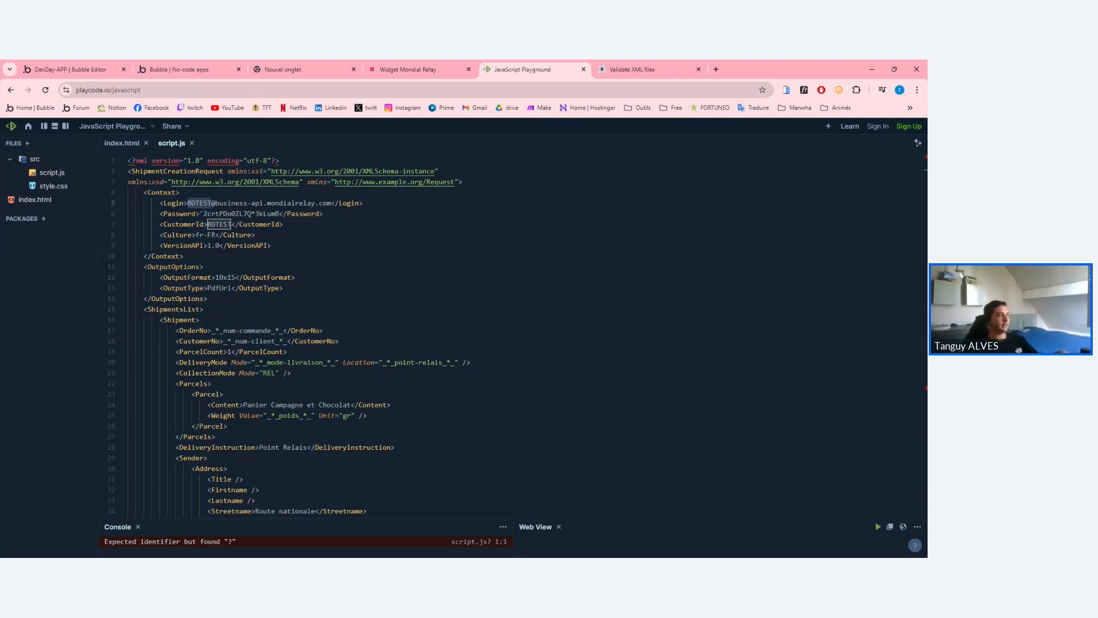
# Check the Context block's Culture value fr-FR.
pyautogui.moveTo(175, 236); pyautogui.dragTo(220, 245)
pyautogui.click(177, 236)
pyautogui.click(228, 246)
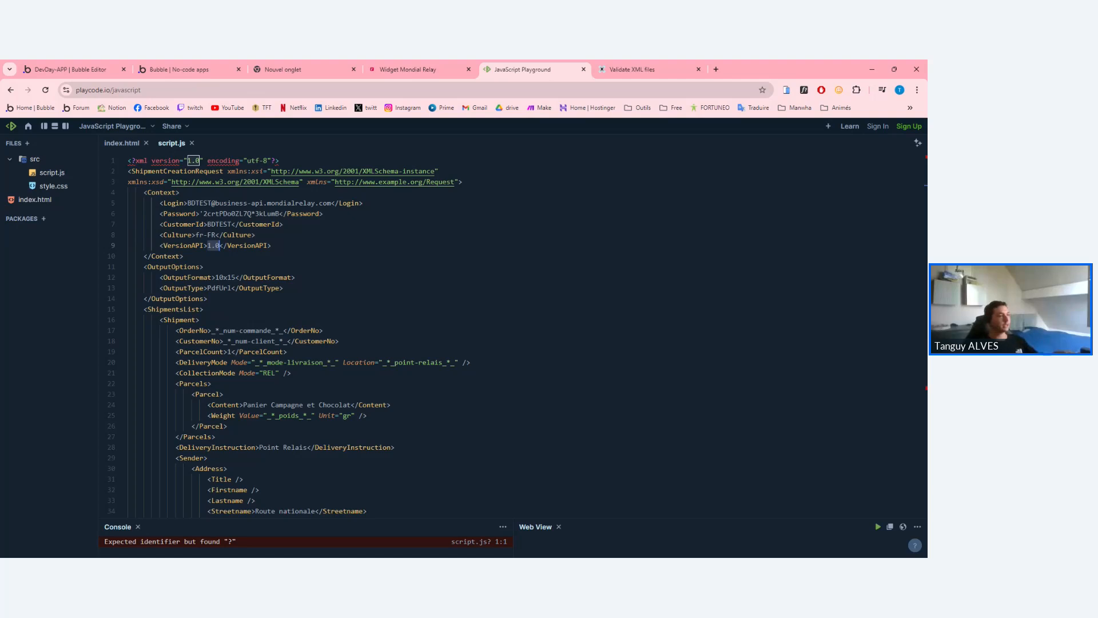
pyautogui.doubleClick(218, 246)
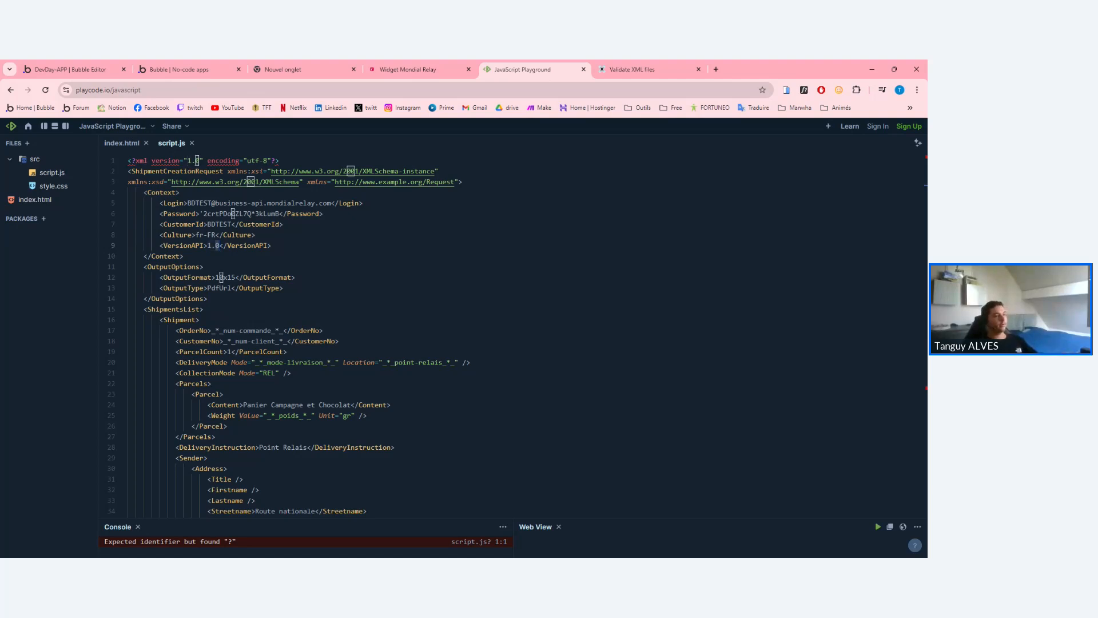
pyautogui.moveTo(196, 234); pyautogui.dragTo(213, 235)
pyautogui.click(208, 246)
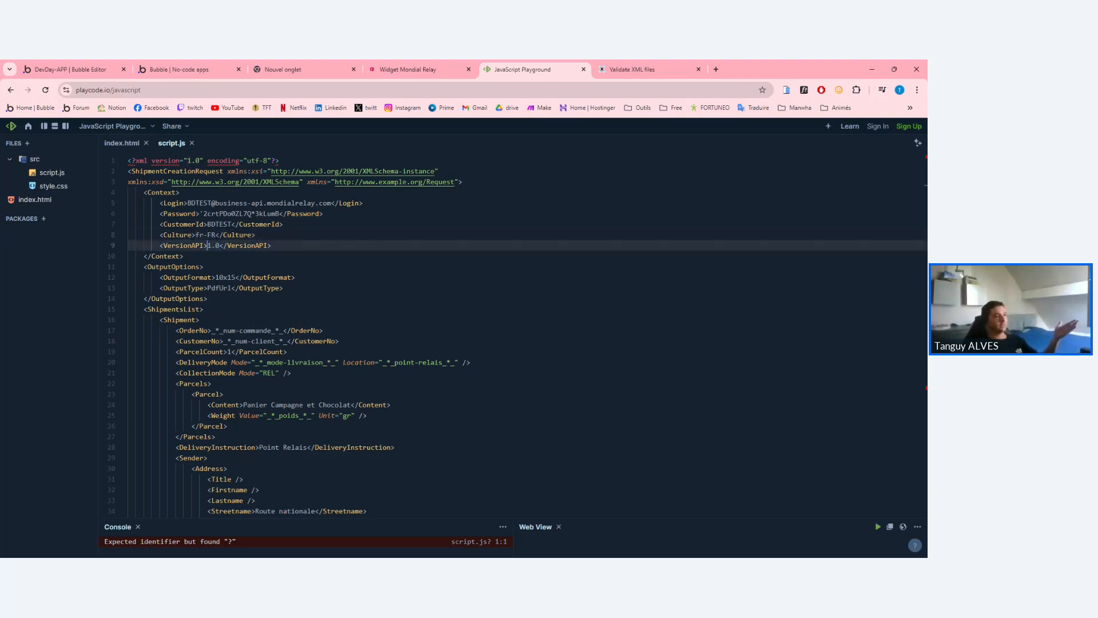
pyautogui.click(222, 234)
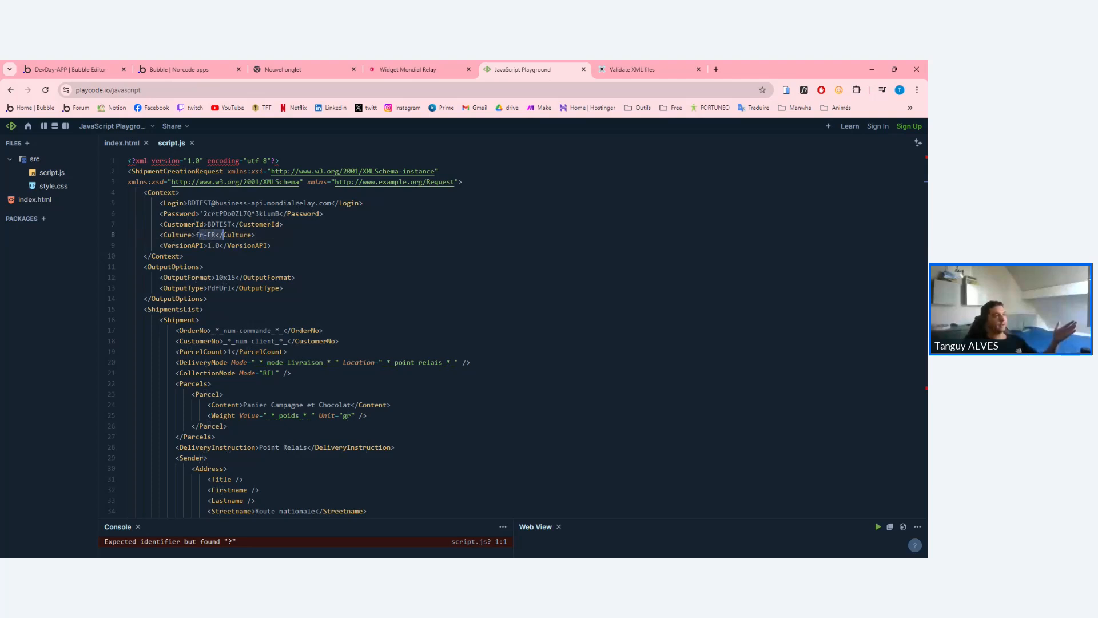
# Examine the VersionAPI line and its 1.0 value.
pyautogui.moveTo(207, 245); pyautogui.dragTo(211, 245)
pyautogui.click(220, 246)
pyautogui.click(207, 245)
pyautogui.click(211, 245)
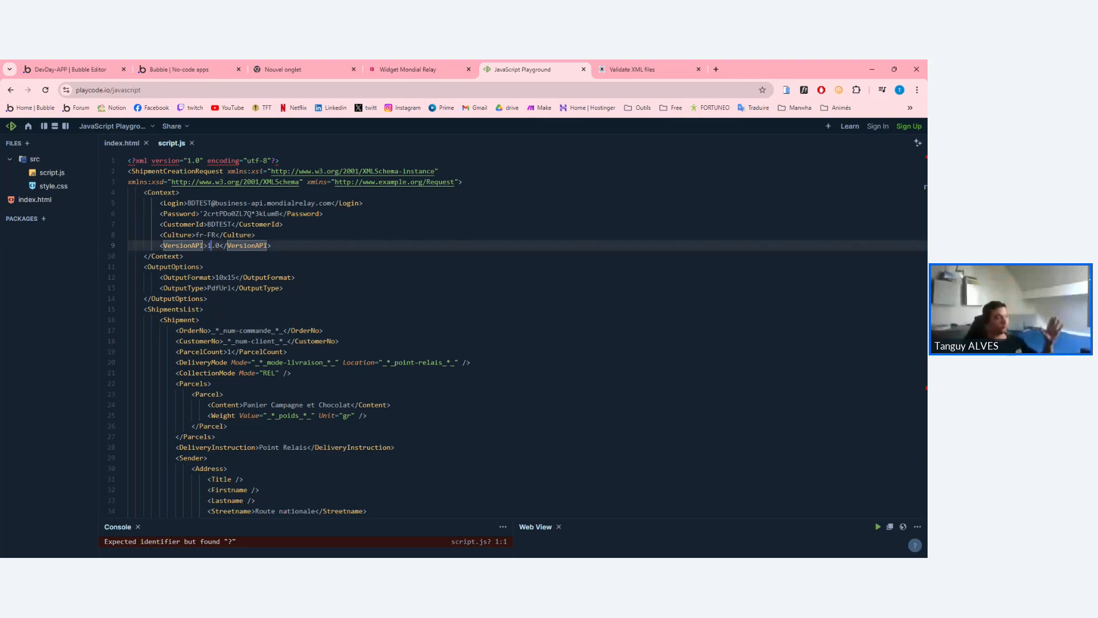
pyautogui.moveTo(211, 246); pyautogui.dragTo(207, 245)
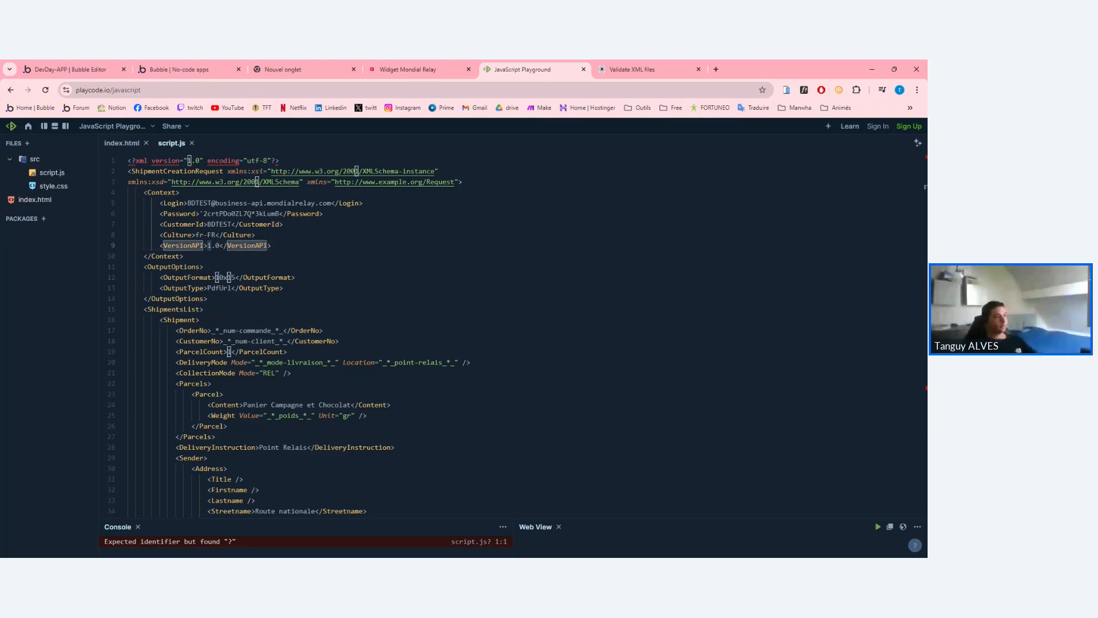
pyautogui.click(267, 256)
pyautogui.click(267, 235)
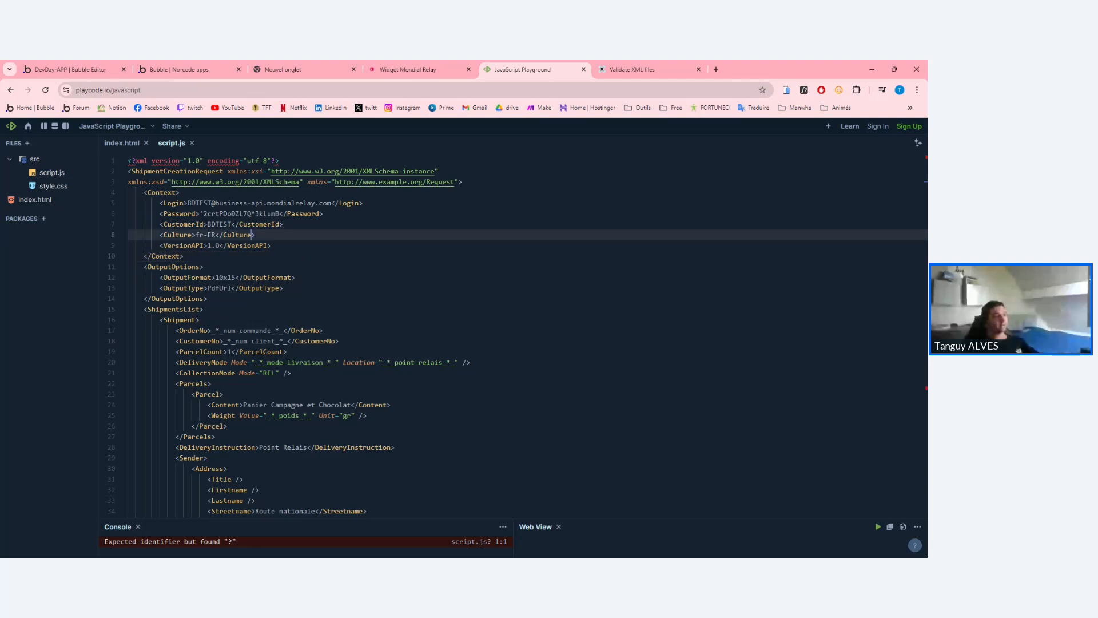
pyautogui.click(267, 245)
pyautogui.moveTo(207, 246); pyautogui.dragTo(219, 245)
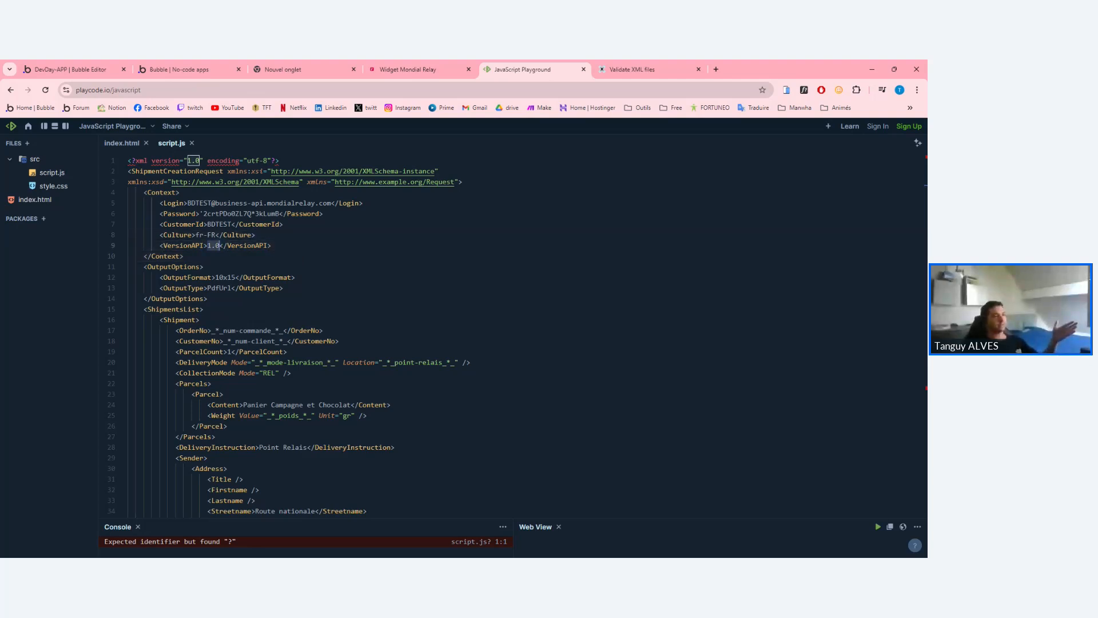
pyautogui.click(219, 245)
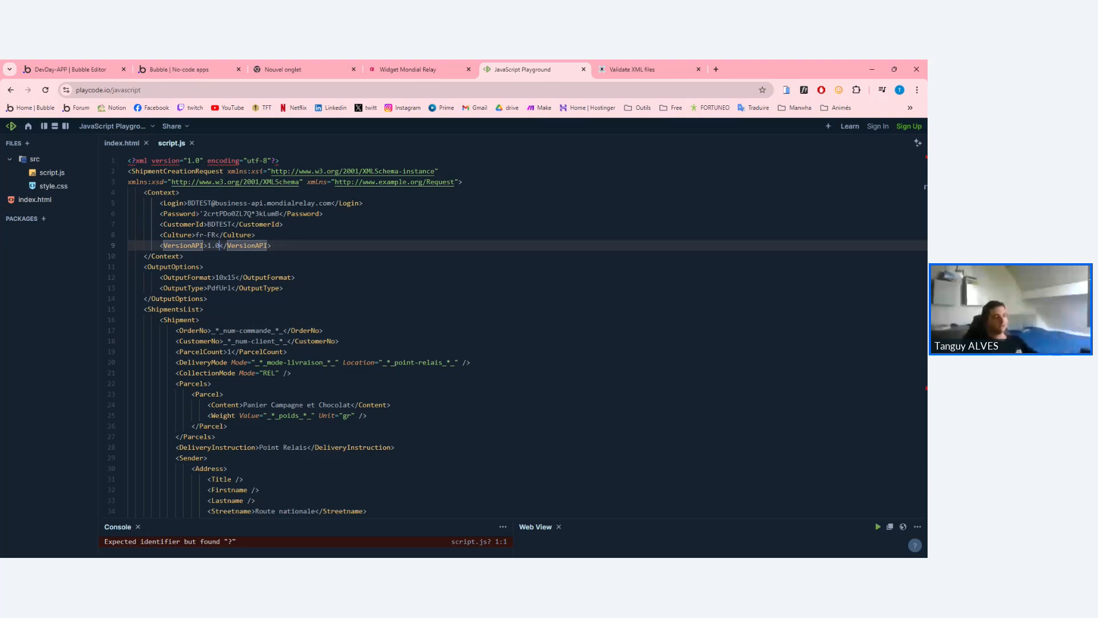
pyautogui.doubleClick(210, 245)
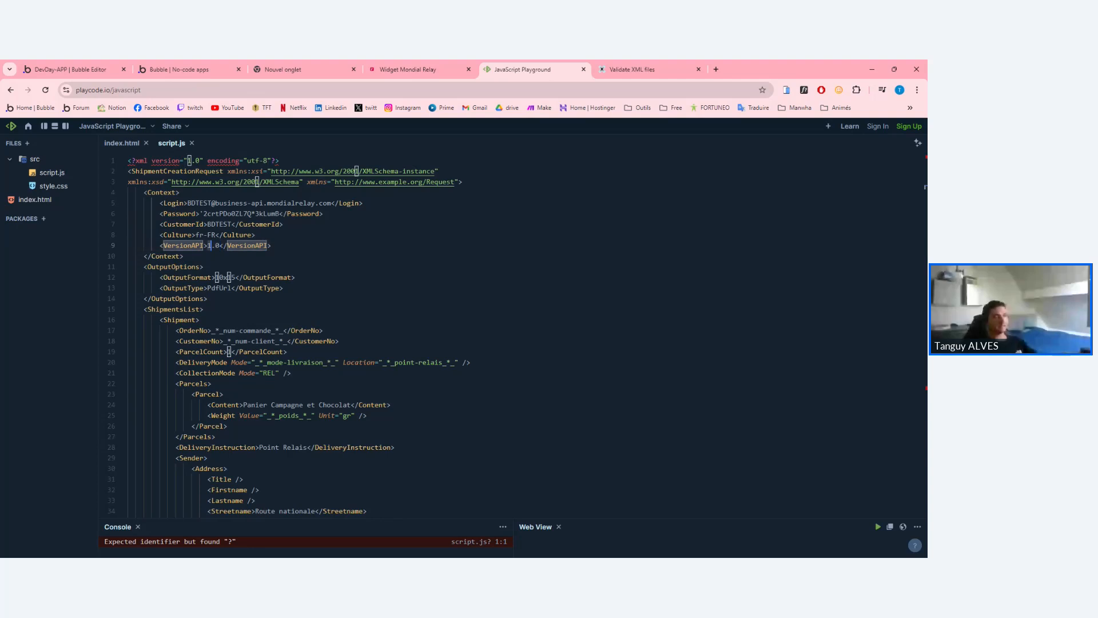
pyautogui.doubleClick(247, 246)
pyautogui.click(271, 245)
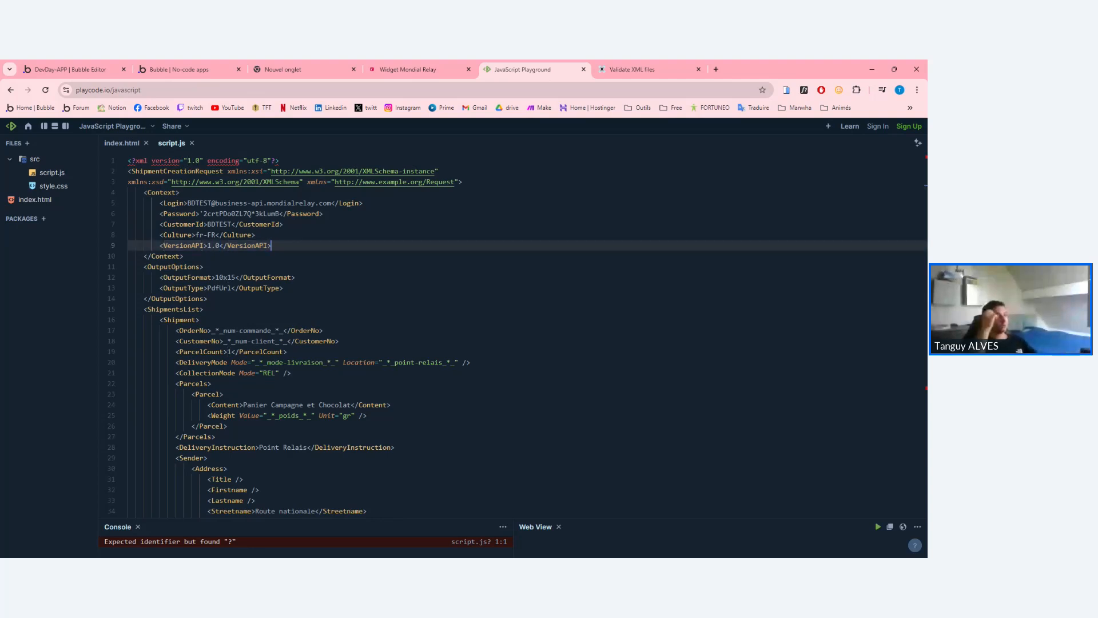
pyautogui.doubleClick(247, 245)
pyautogui.tripleClick(247, 245)
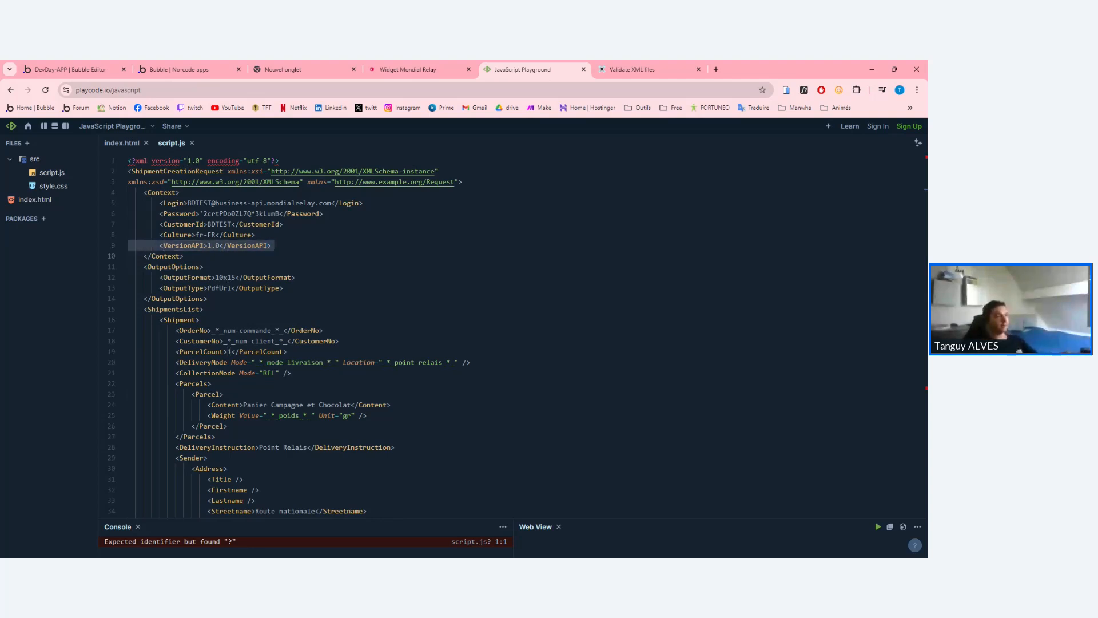
# Review the OutputOptions values: OutputFormat 10x15 and OutputType PdfUrl.
pyautogui.click(295, 278)
pyautogui.click(227, 277)
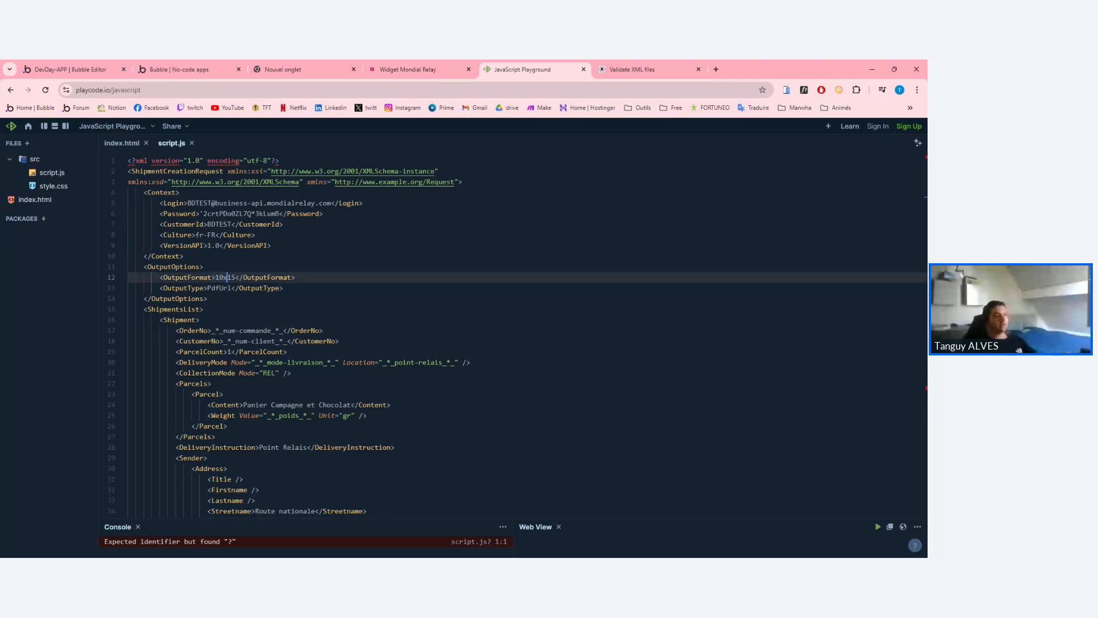
pyautogui.doubleClick(235, 278)
pyautogui.click(215, 277)
pyautogui.moveTo(235, 278)
pyautogui.mouseDown()
pyautogui.moveTo(215, 277)
pyautogui.moveTo(231, 288)
pyautogui.moveTo(215, 277)
pyautogui.mouseUp()
pyautogui.click(215, 278)
pyautogui.click(207, 288)
pyautogui.click(231, 287)
pyautogui.click(215, 278)
pyautogui.scroll(-1, 515, 336)
pyautogui.doubleClick(220, 264)
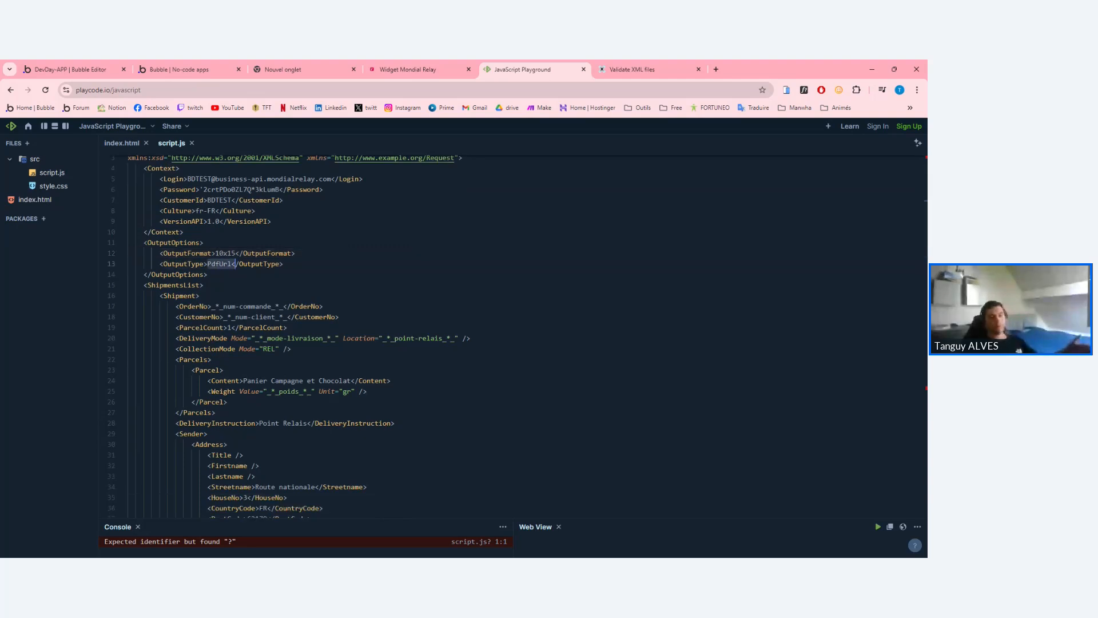
pyautogui.click(367, 284)
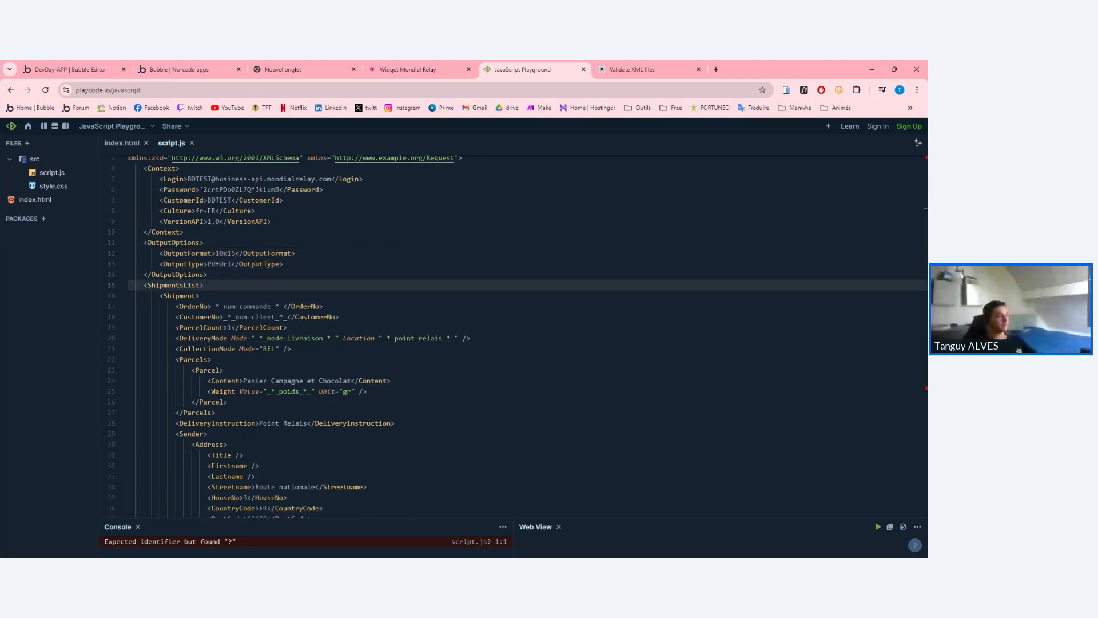
pyautogui.scroll(-2, 367, 285)
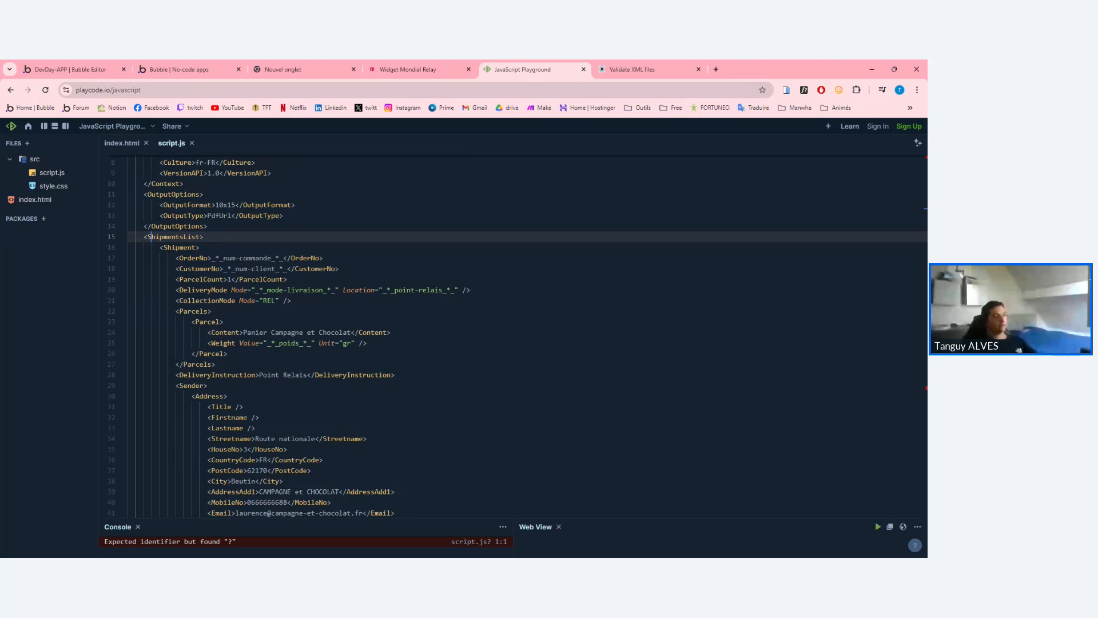
pyautogui.moveTo(143, 236); pyautogui.dragTo(287, 279)
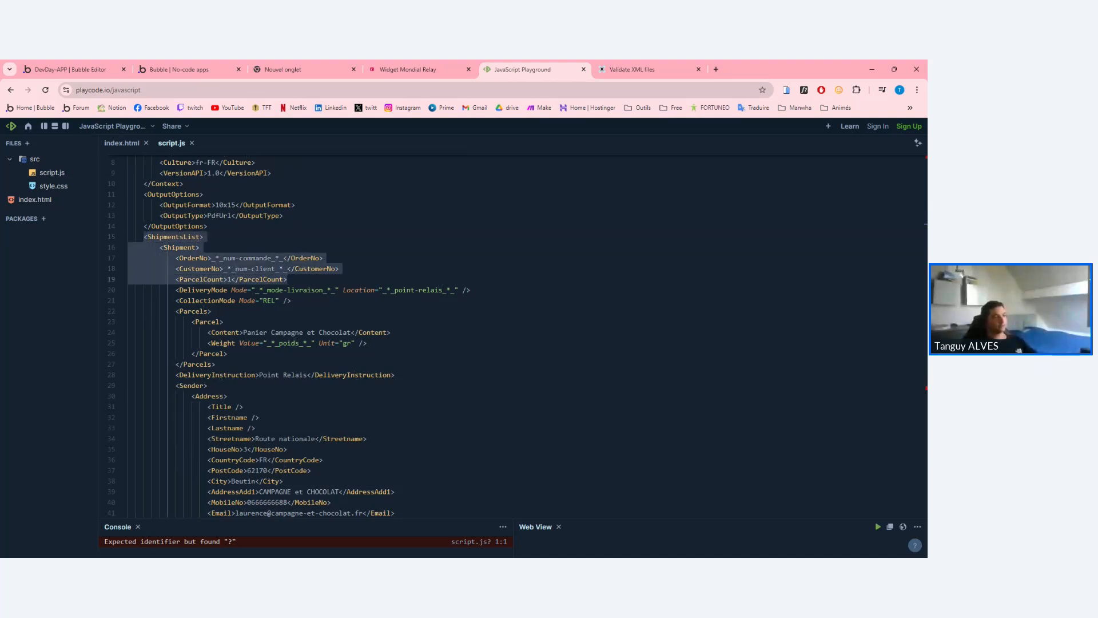
pyautogui.click(343, 268)
pyautogui.moveTo(212, 258); pyautogui.dragTo(283, 258)
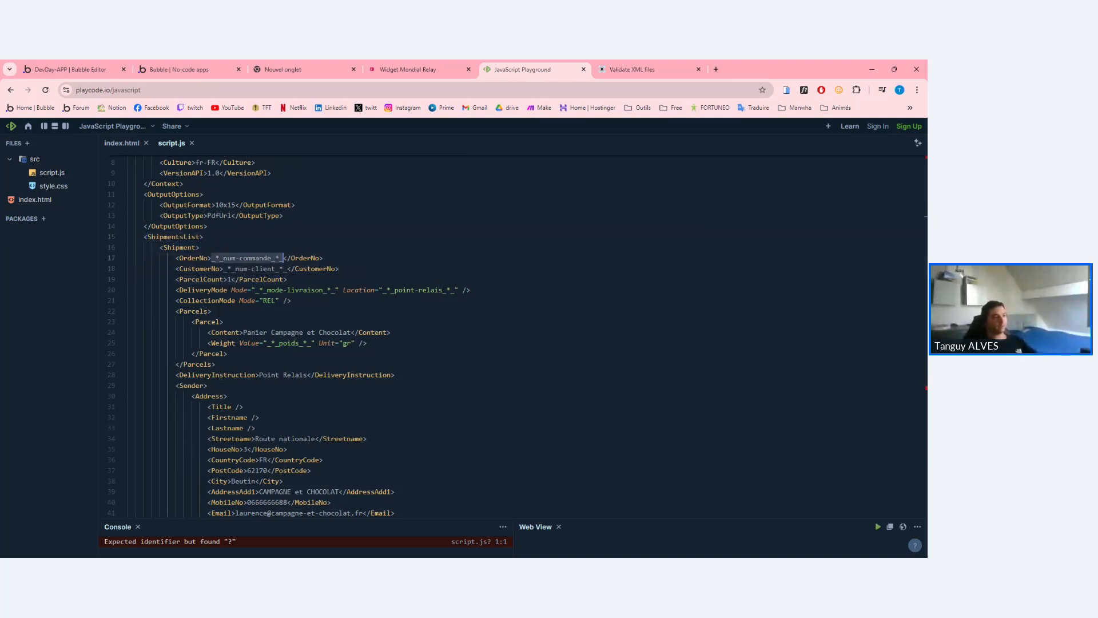
pyautogui.click(284, 258)
pyautogui.moveTo(211, 258); pyautogui.dragTo(223, 258)
pyautogui.click(223, 258)
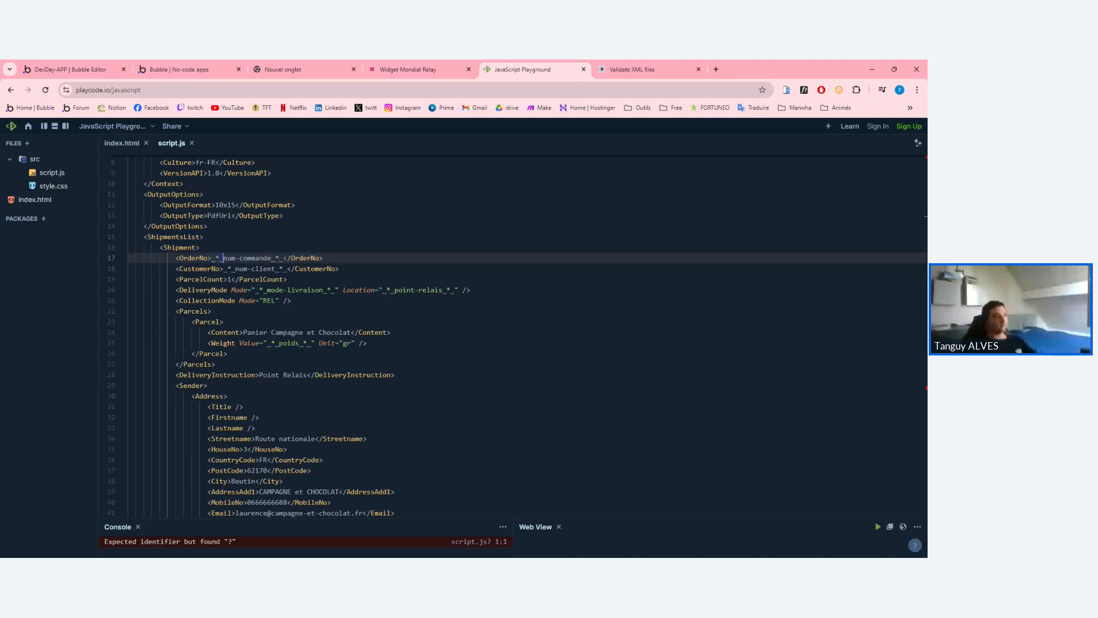
pyautogui.moveTo(211, 258); pyautogui.dragTo(223, 258)
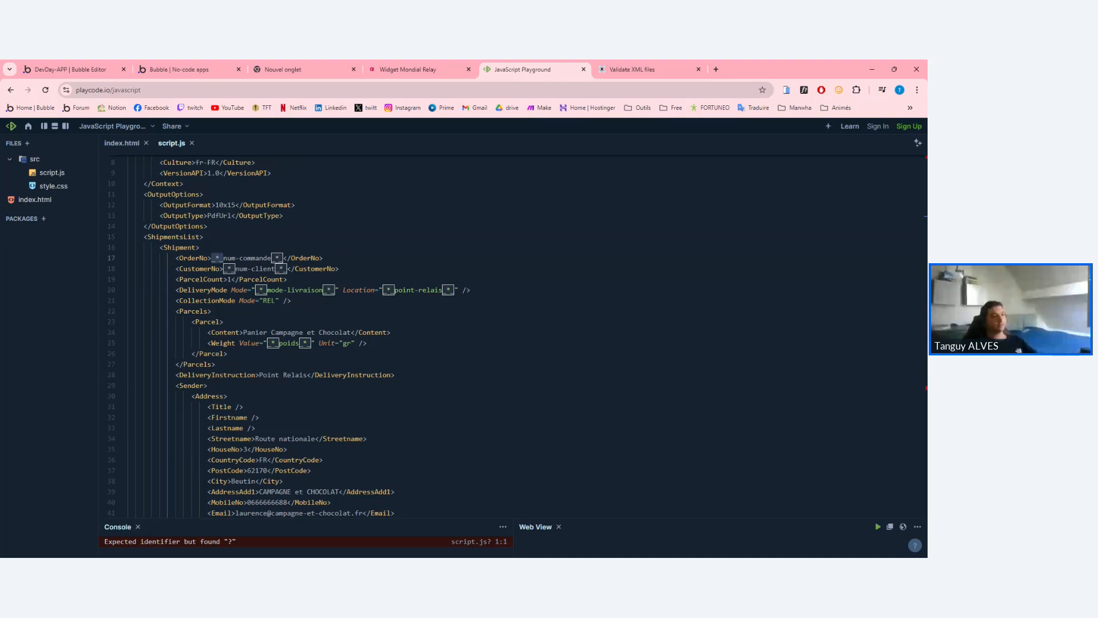
pyautogui.click(275, 258)
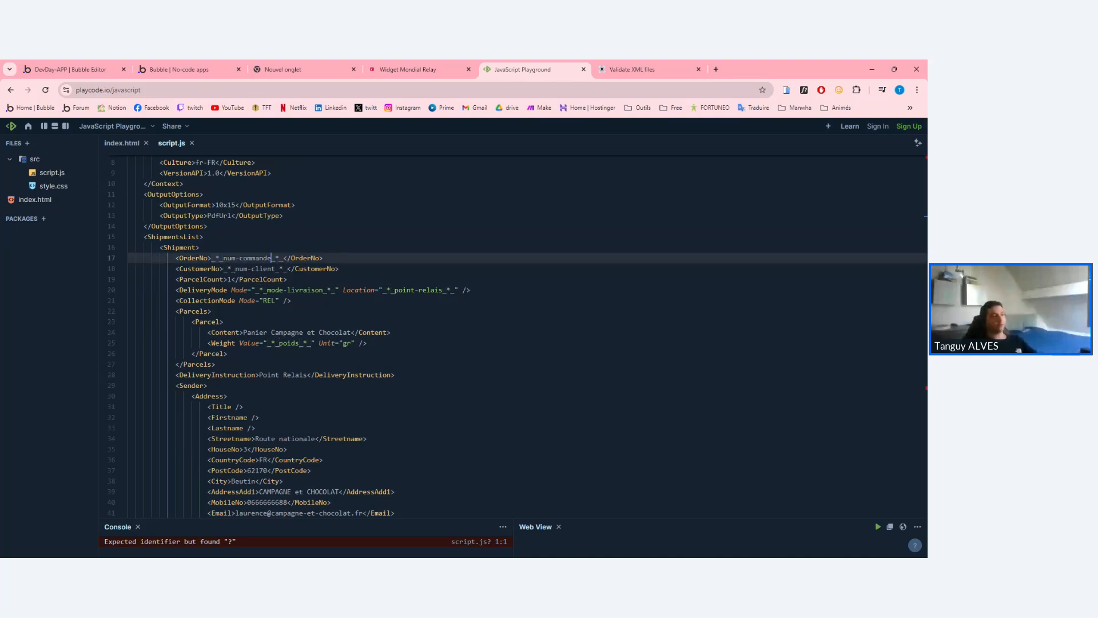
pyautogui.moveTo(272, 258); pyautogui.dragTo(284, 258)
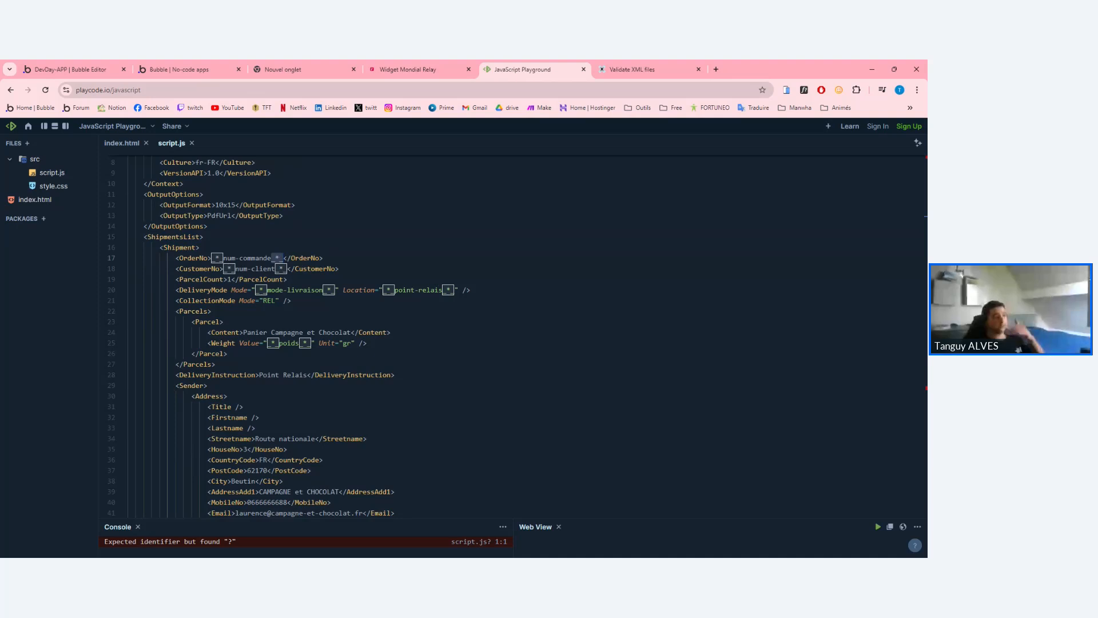
pyautogui.doubleClick(255, 258)
pyautogui.click(263, 258)
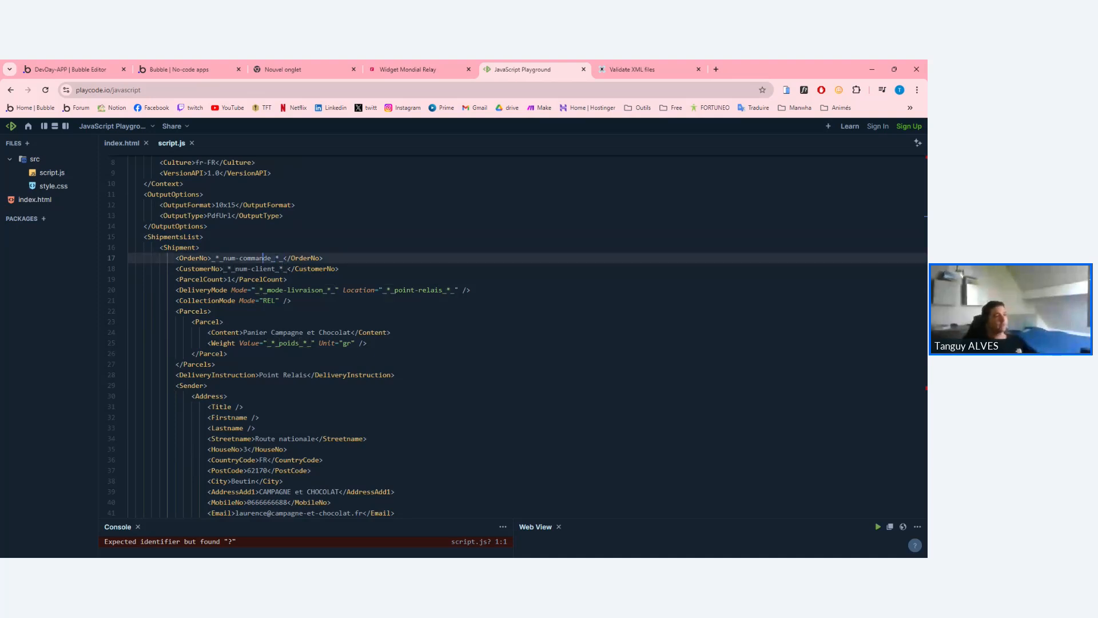
pyautogui.moveTo(247, 258); pyautogui.dragTo(215, 258)
pyautogui.doubleClick(255, 257)
pyautogui.click(255, 269)
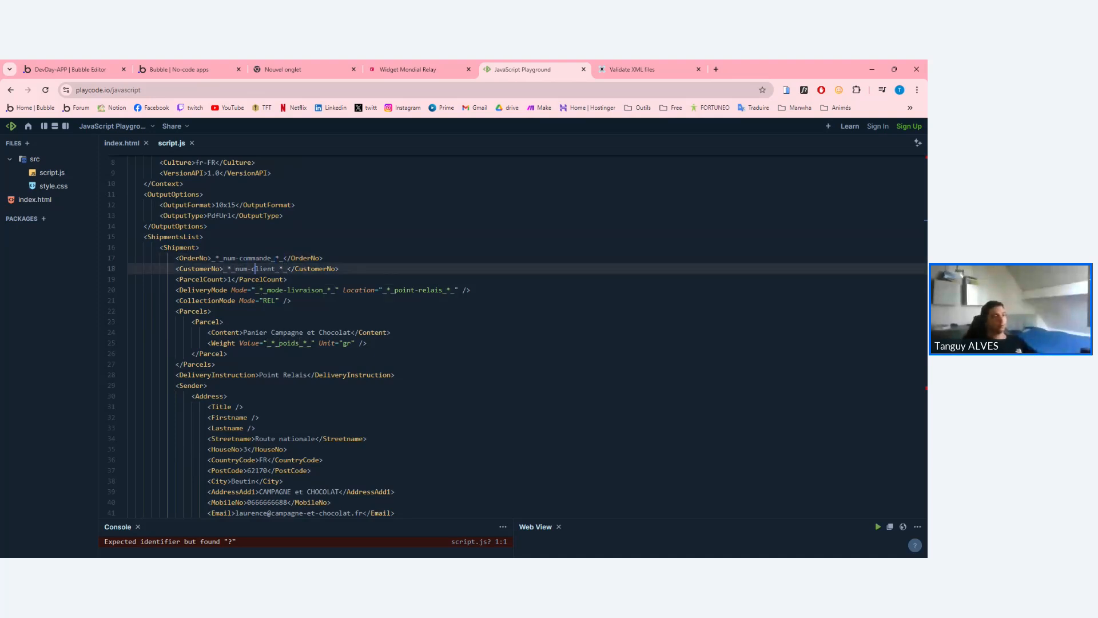
pyautogui.doubleClick(257, 269)
pyautogui.doubleClick(285, 269)
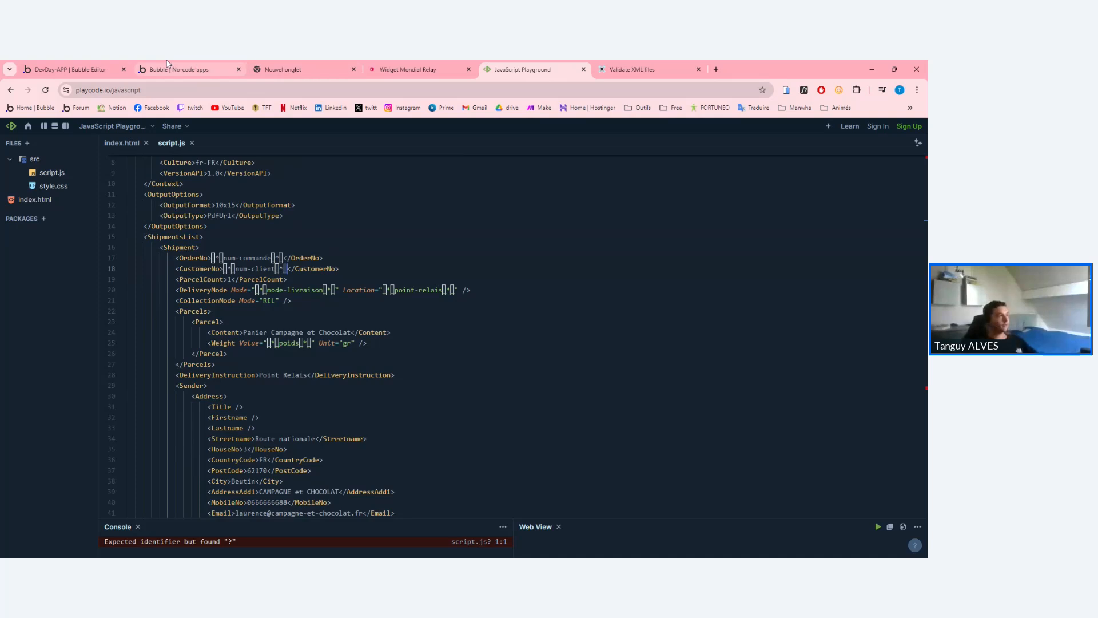
# In the Bubble API call, give num-commande and num-client the test value 1.
pyautogui.click(33, 64)
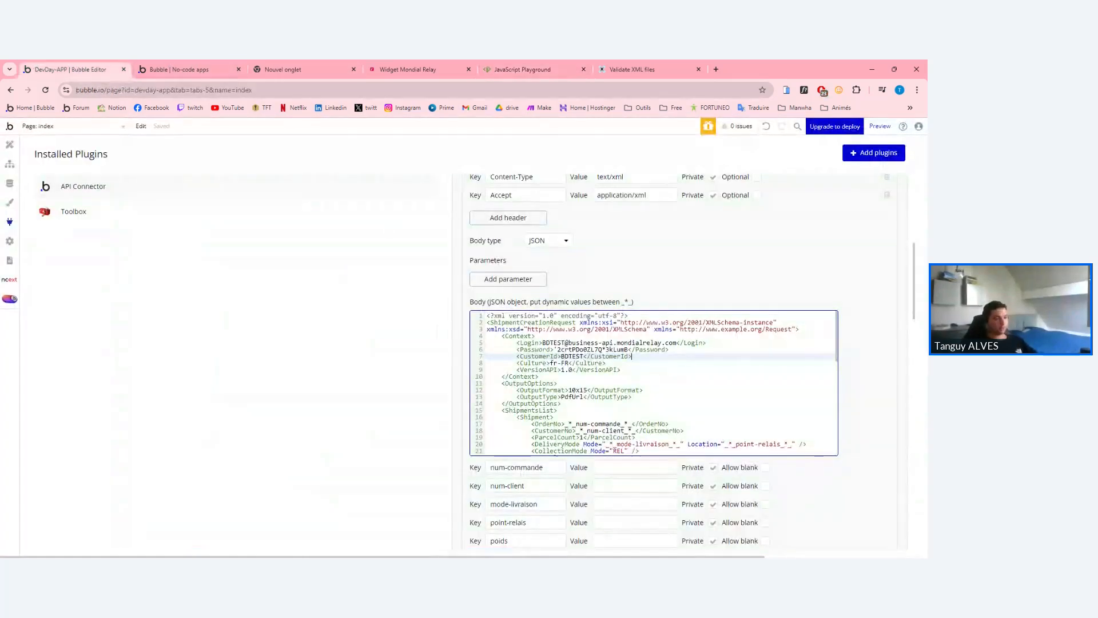
pyautogui.scroll(-4, 568, 383)
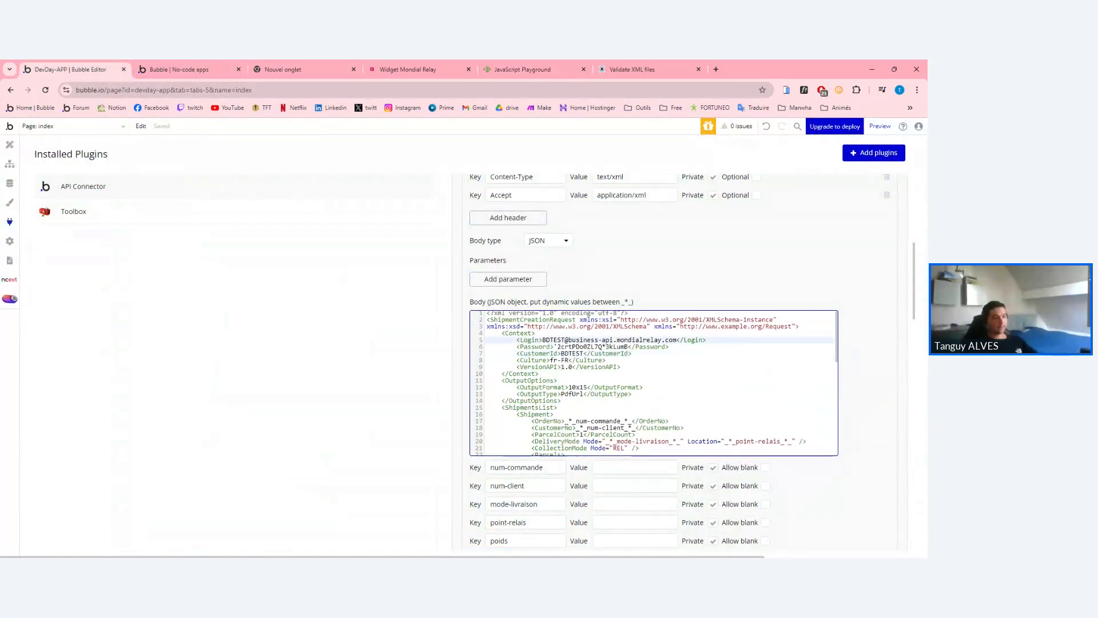
pyautogui.click(568, 328)
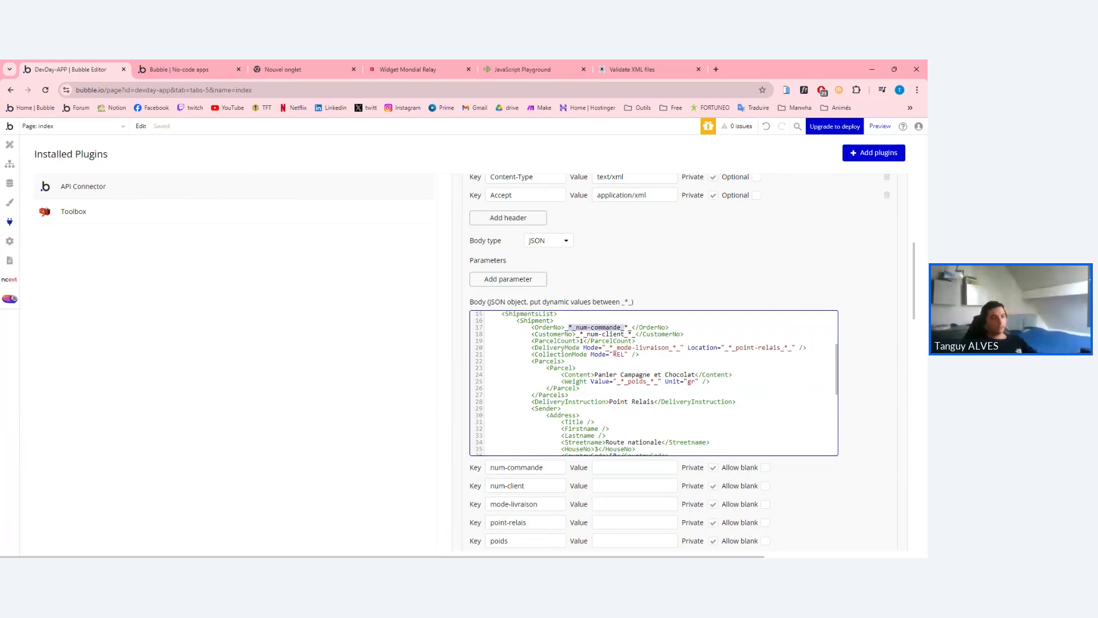
pyautogui.moveTo(576, 334); pyautogui.dragTo(635, 334)
pyautogui.scroll(-5, 654, 383)
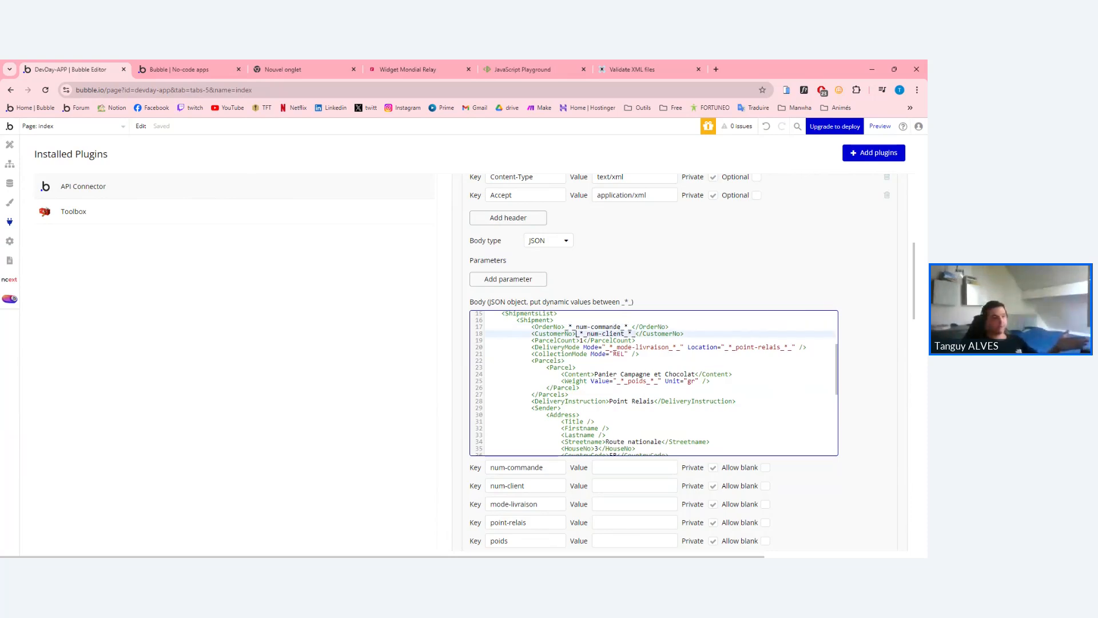
pyautogui.click(544, 370)
pyautogui.click(634, 370)
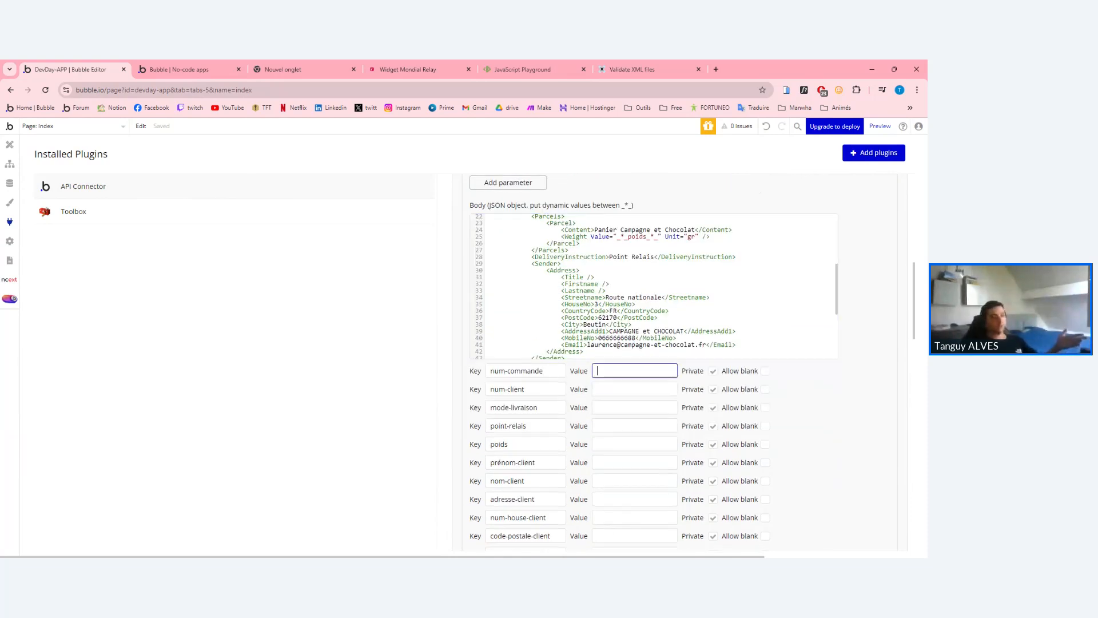
pyautogui.click(634, 389)
pyautogui.click(635, 370)
pyautogui.write('1')
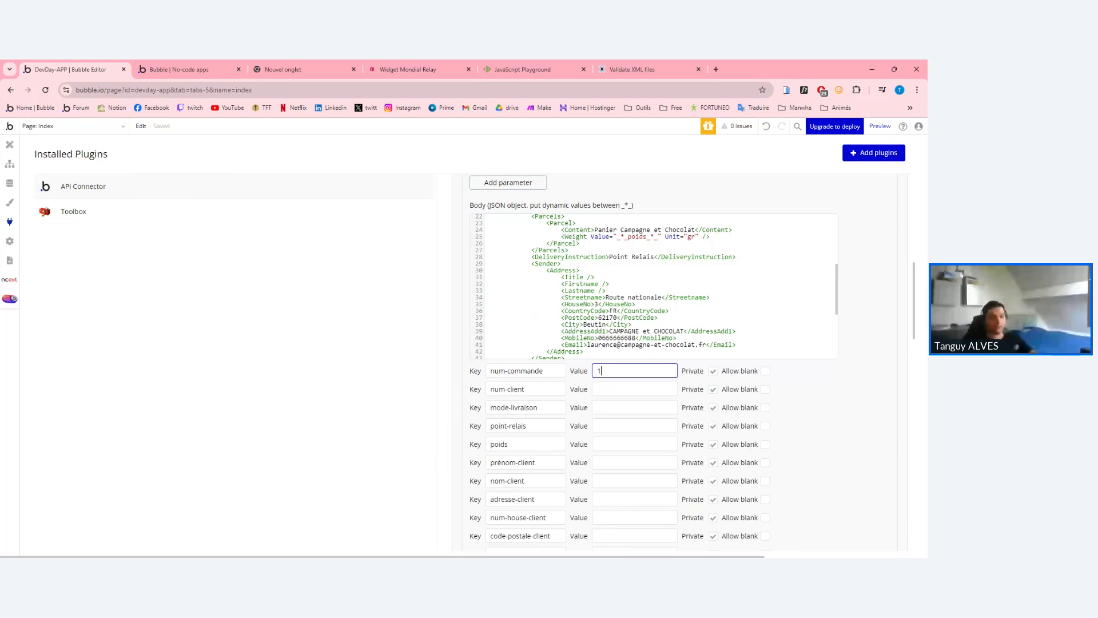
pyautogui.click(634, 389)
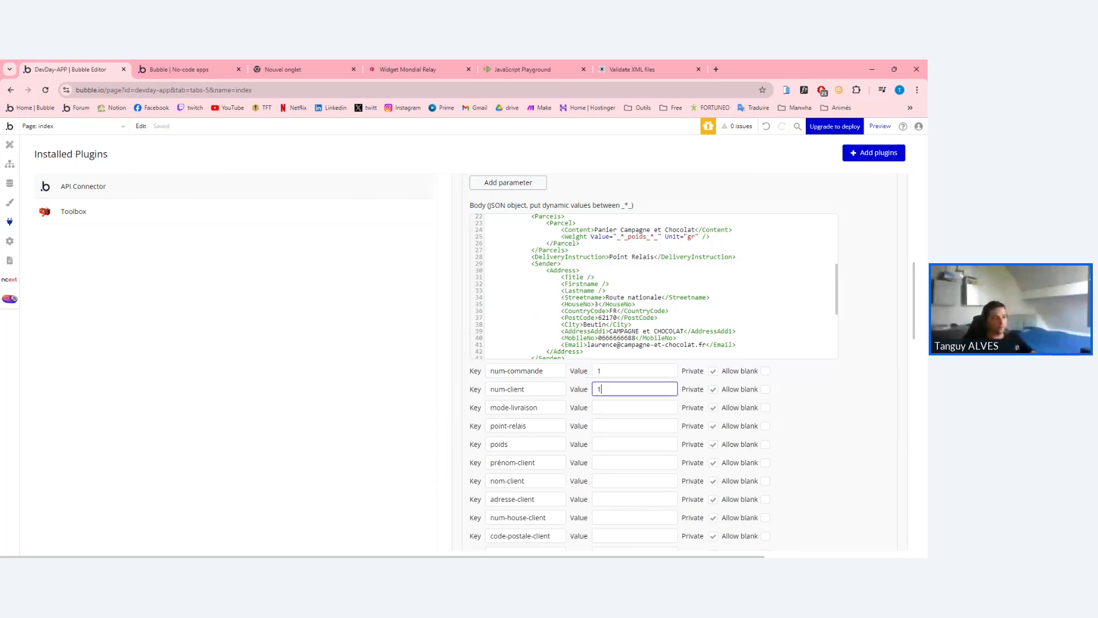
pyautogui.click(635, 371)
pyautogui.press('Tab')
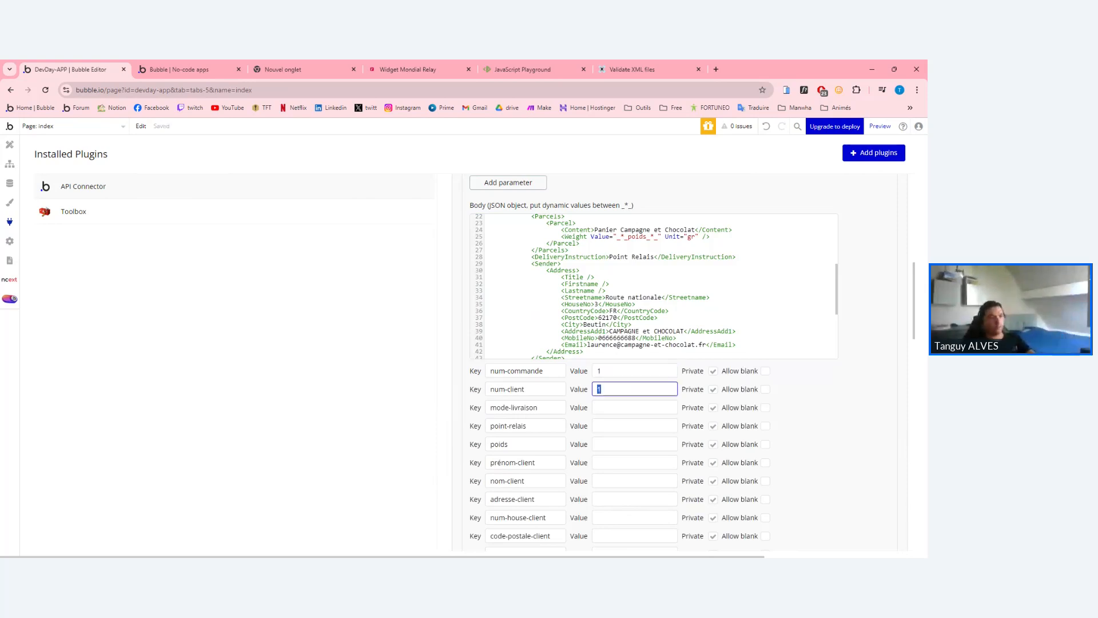
pyautogui.press('Tab')
# Untick Private for num-commande, num-client, point-relais, poids and all client parameters, then return to PlayCode.
pyautogui.click(713, 371)
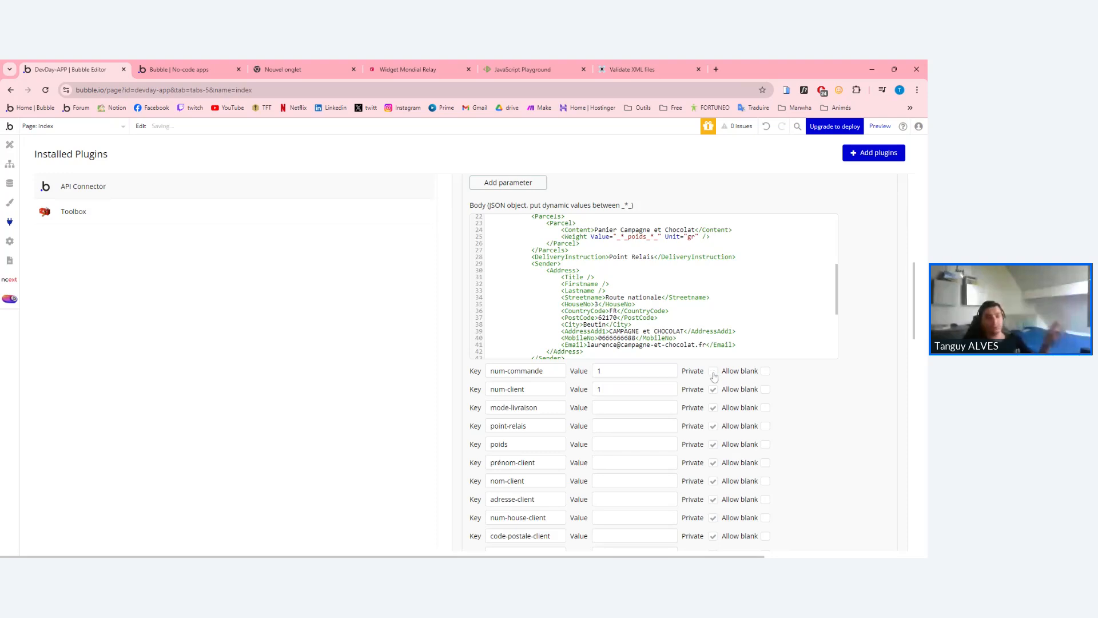
pyautogui.click(713, 389)
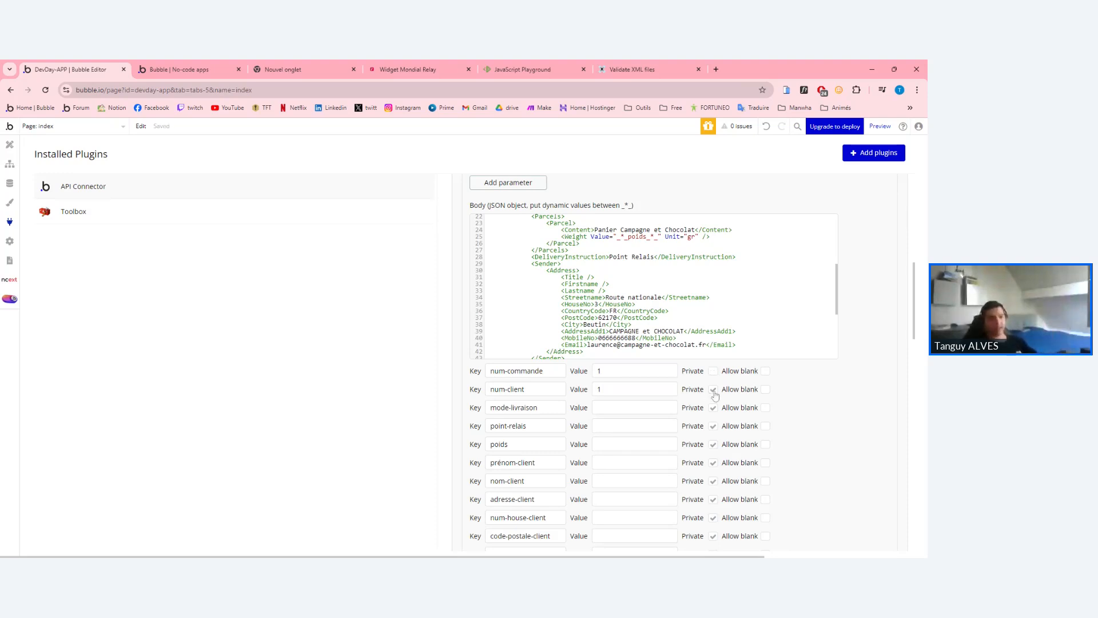
pyautogui.scroll(-2, 713, 411)
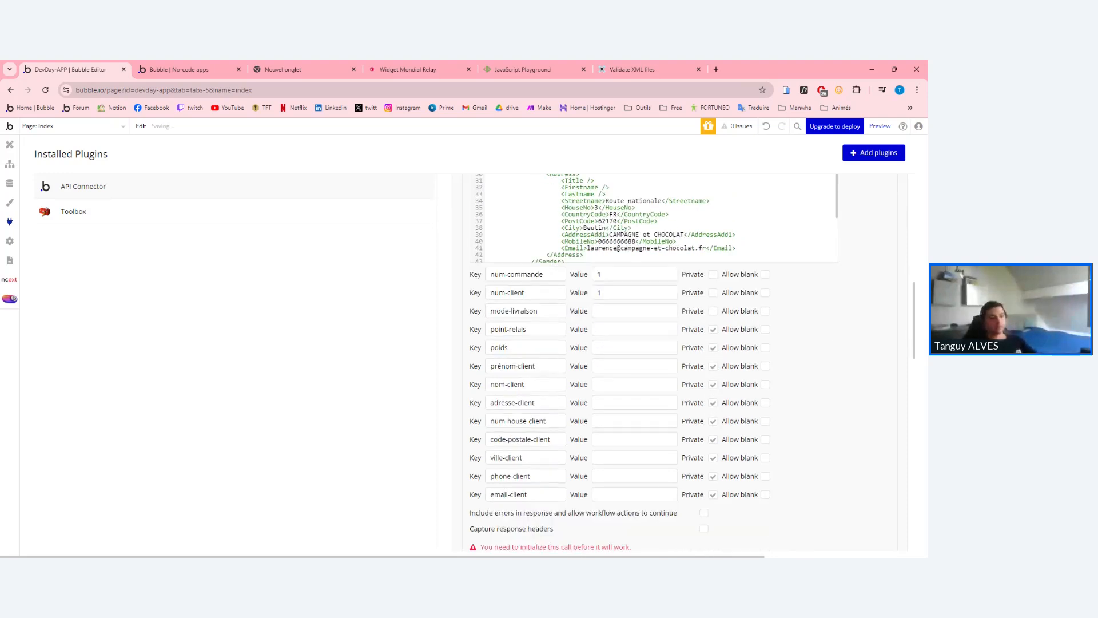
pyautogui.click(712, 330)
pyautogui.click(712, 349)
pyautogui.click(713, 366)
pyautogui.click(713, 385)
pyautogui.click(713, 403)
pyautogui.click(712, 440)
pyautogui.click(713, 459)
pyautogui.click(713, 477)
pyautogui.click(713, 495)
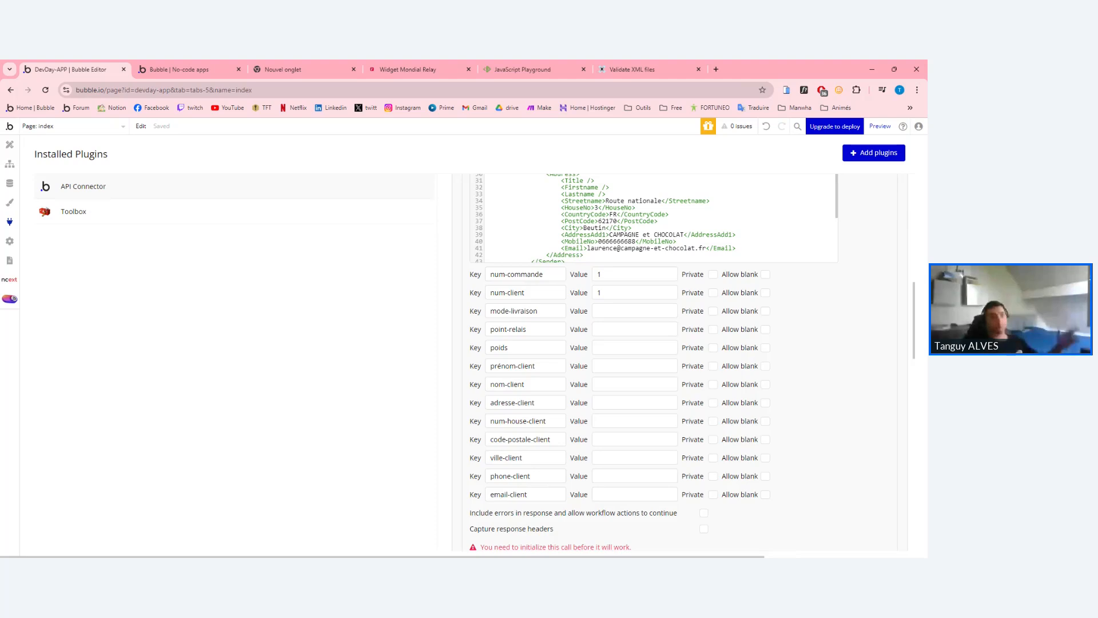
pyautogui.scroll(2, 680, 360)
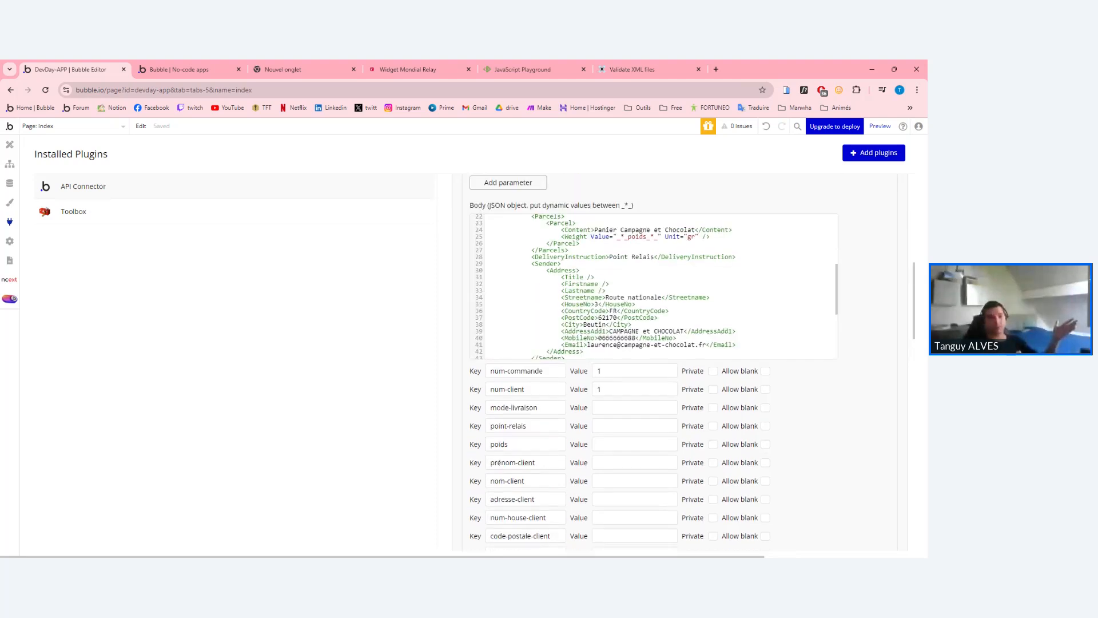
pyautogui.scroll(3, 652, 286)
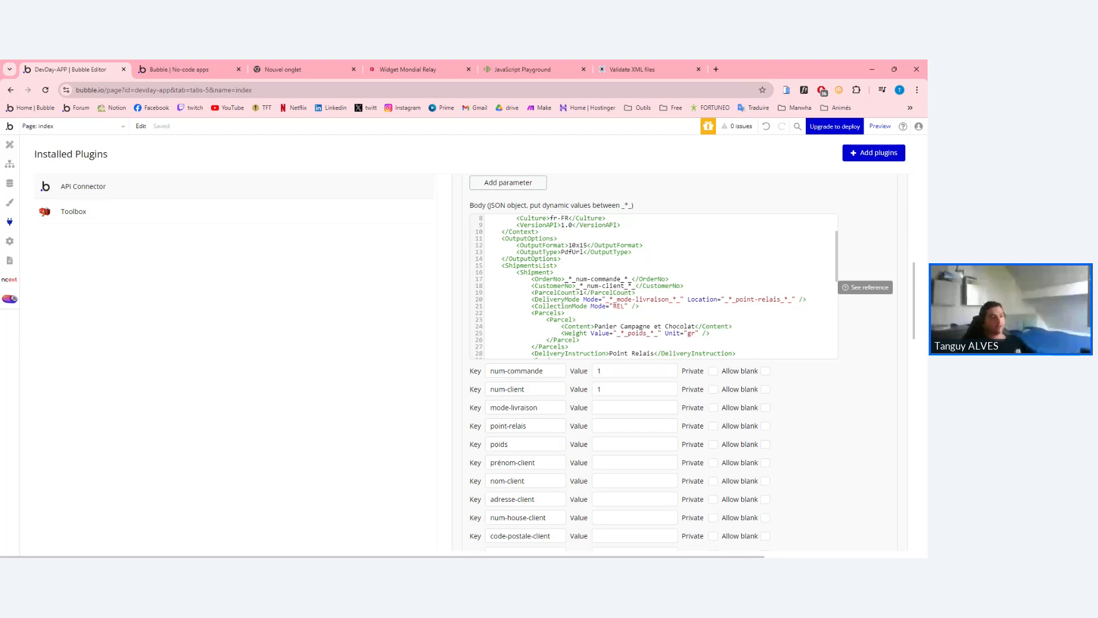
pyautogui.click(553, 66)
# Inspect the line 20 DeliveryMode placeholder, then bring the web-service-dual-carrier PDF into this window.
pyautogui.click(470, 290)
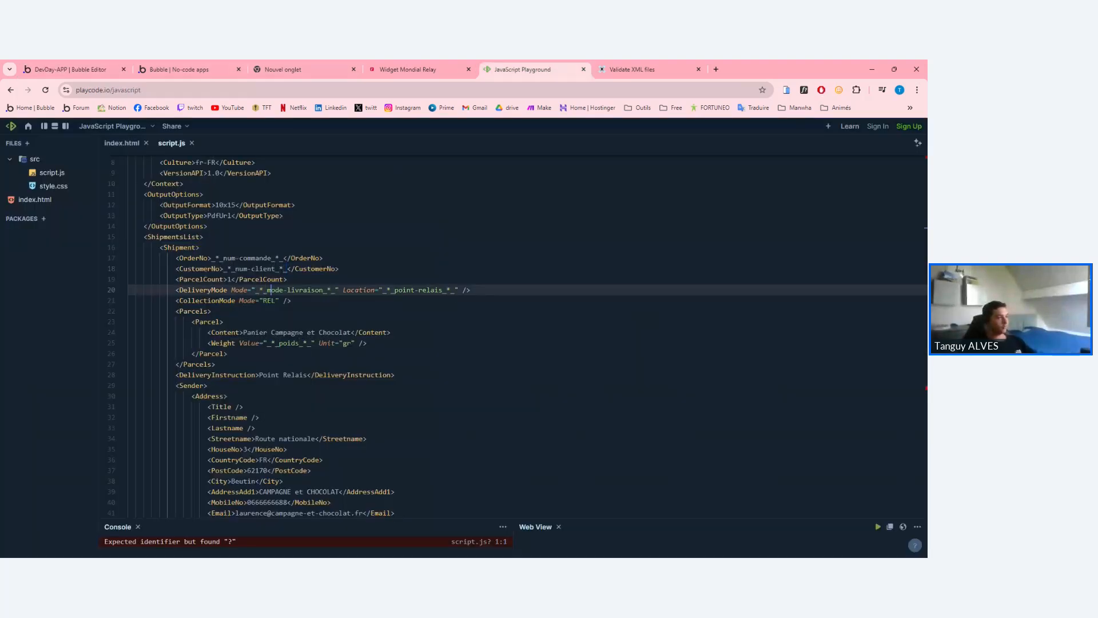
pyautogui.click(291, 301)
pyautogui.moveTo(252, 290); pyautogui.dragTo(339, 290)
pyautogui.click(338, 290)
pyautogui.moveTo(664, 69); pyautogui.dragTo(588, 69)
pyautogui.scroll(-20, 474, 306)
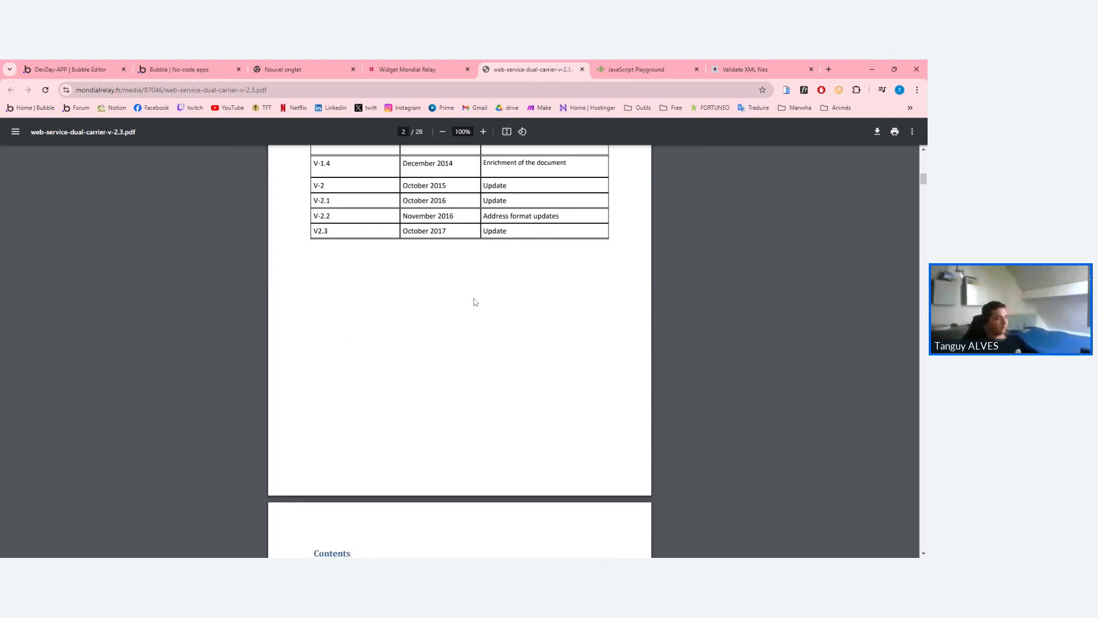
# Search the PDF for '24R' to reach the DeliveryMode.location row.
pyautogui.hotkey('ctrl', 'f')
pyautogui.write('rel')
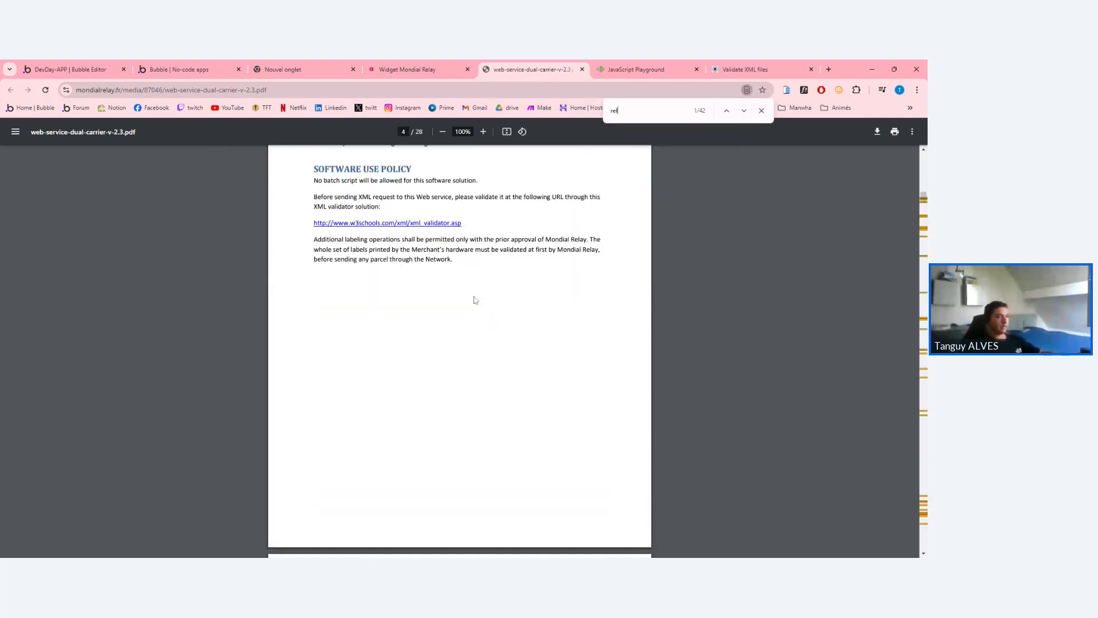
pyautogui.press('BackSpace')
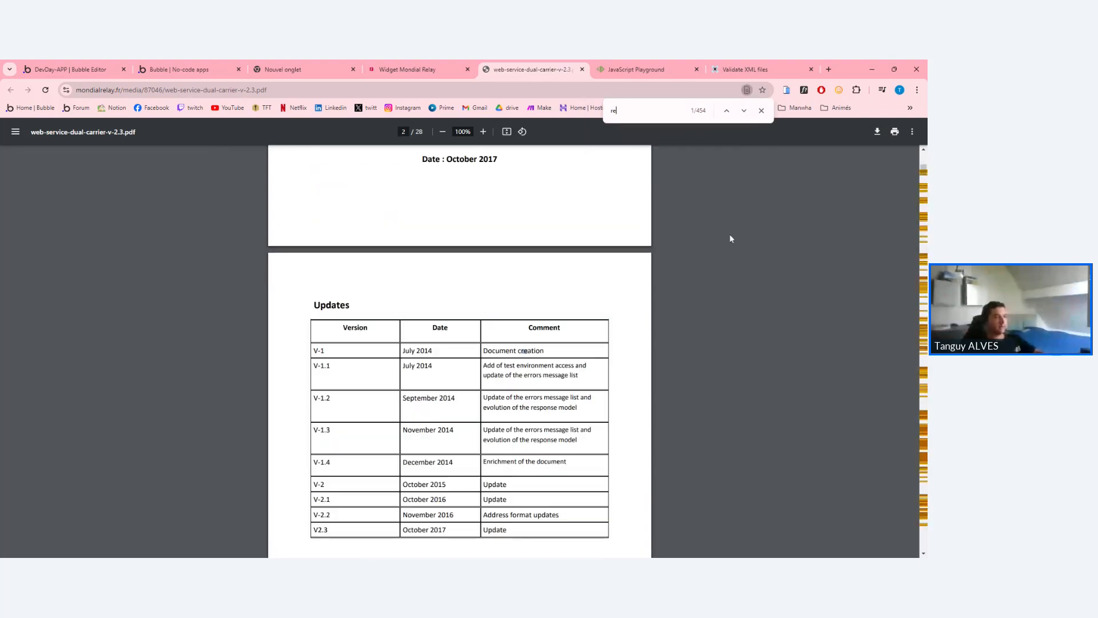
pyautogui.press('BackSpace')
pyautogui.press('BackSpace')
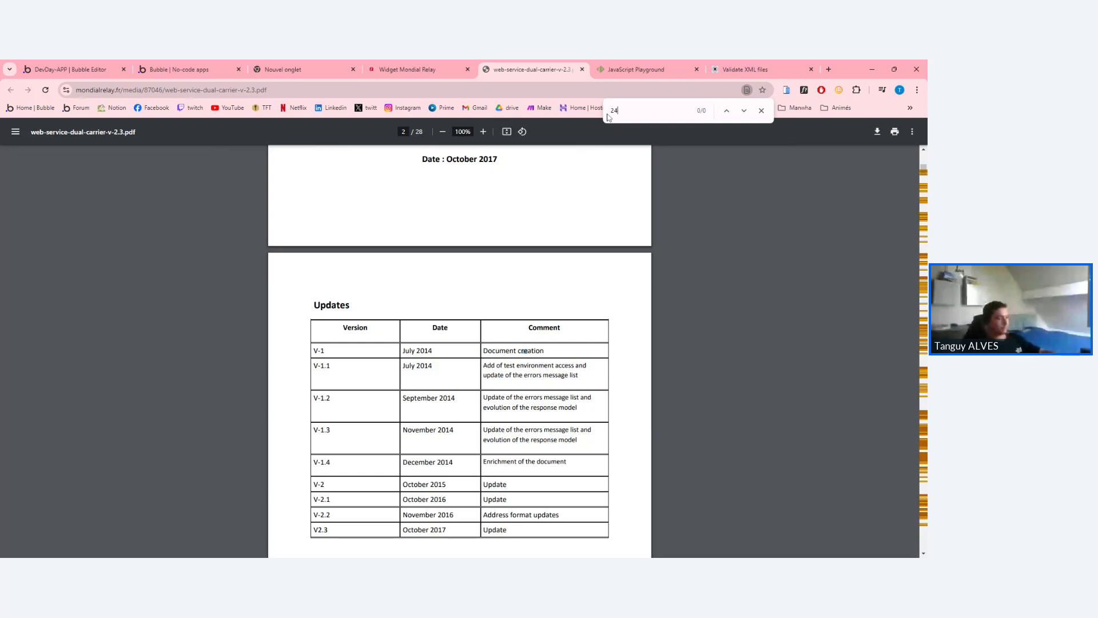
pyautogui.write('24R')
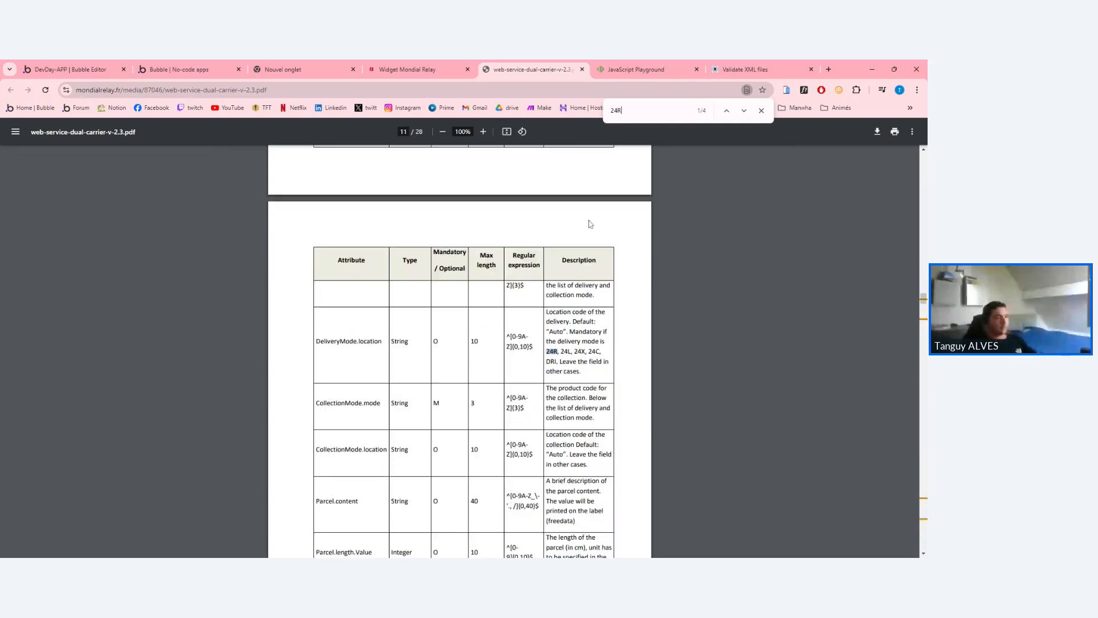
pyautogui.moveTo(316, 343); pyautogui.dragTo(415, 345)
pyautogui.click(452, 354)
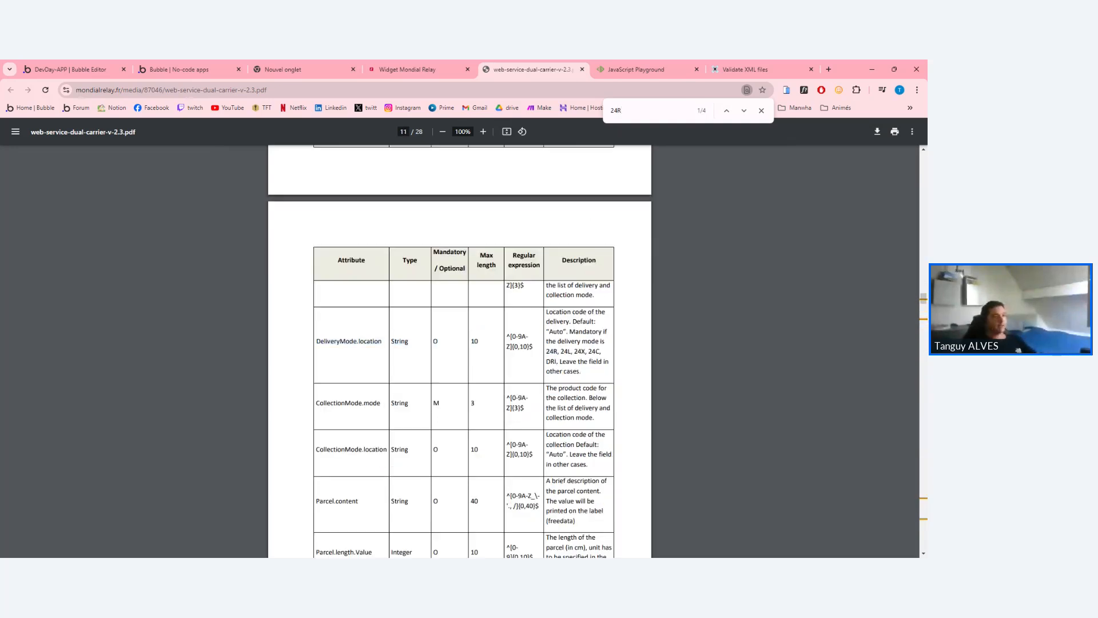
# Review the OrderNo attribute row and the shipmentValue.amount format in the PDF.
pyautogui.scroll(16, 513, 362)
pyautogui.scroll(4, 514, 362)
pyautogui.scroll(-5, 290, 257)
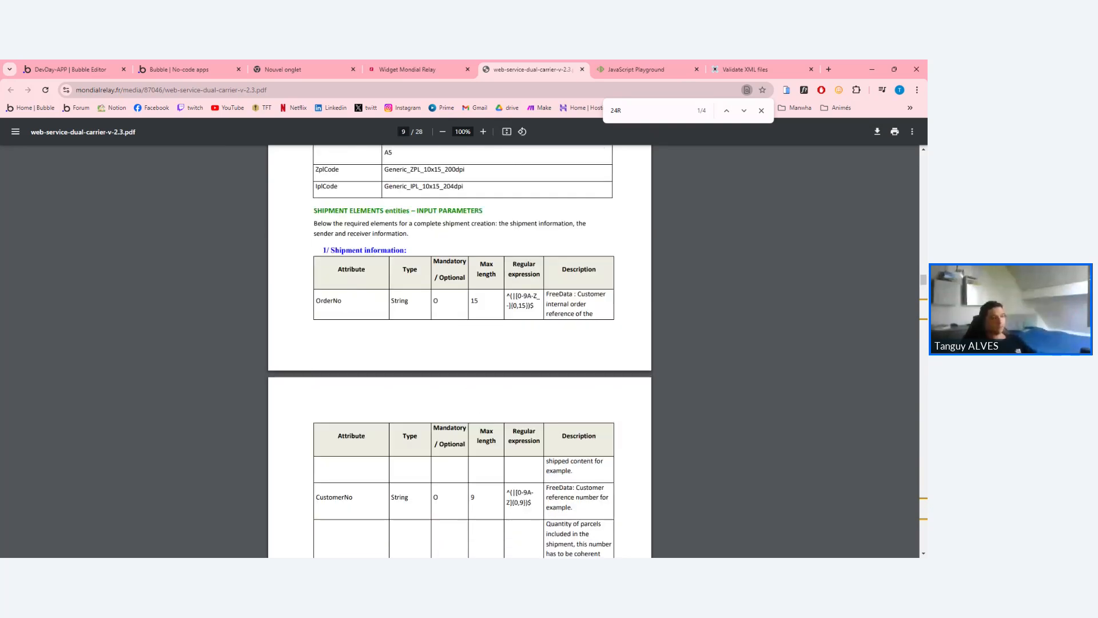
pyautogui.moveTo(315, 301); pyautogui.dragTo(569, 304)
pyautogui.click(570, 305)
pyautogui.scroll(-3, 569, 309)
pyautogui.scroll(-4, 504, 237)
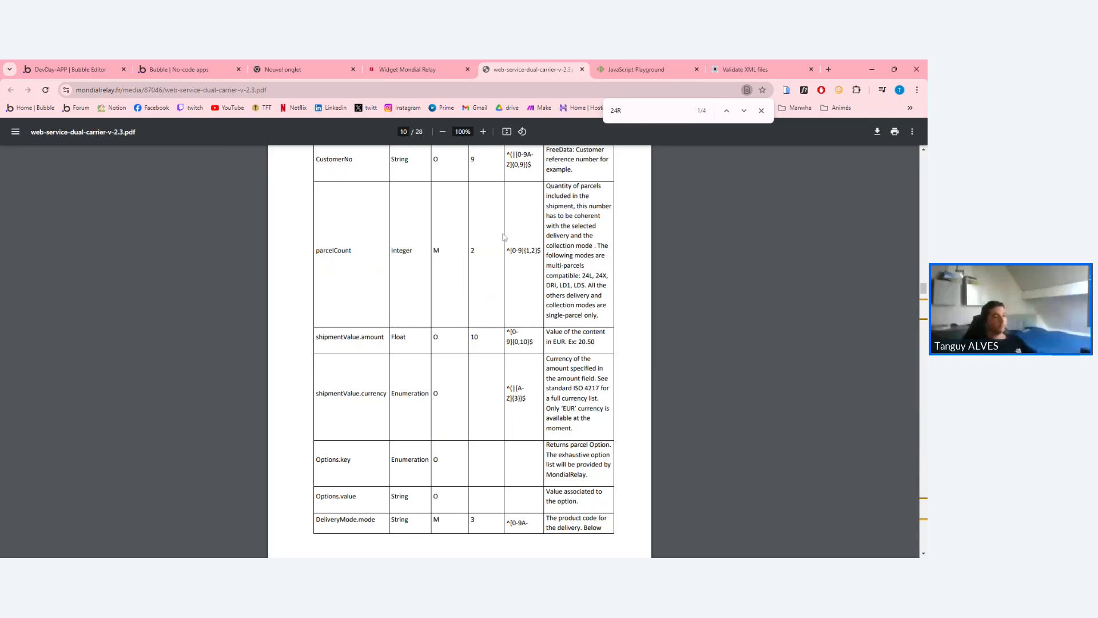
pyautogui.moveTo(528, 343); pyautogui.dragTo(507, 342)
pyautogui.click(509, 342)
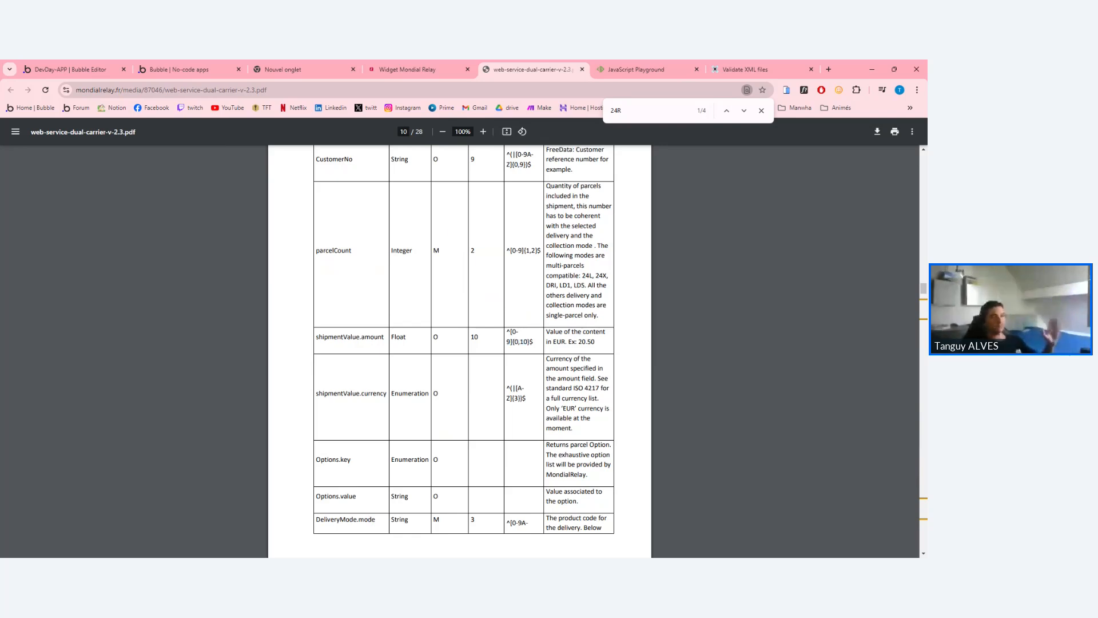
# Check parcelCount's multi-parcel modes (24L, 24X, DRI, LD1, LDS) and the DeliveryMode.location attribute.
pyautogui.scroll(1, 509, 342)
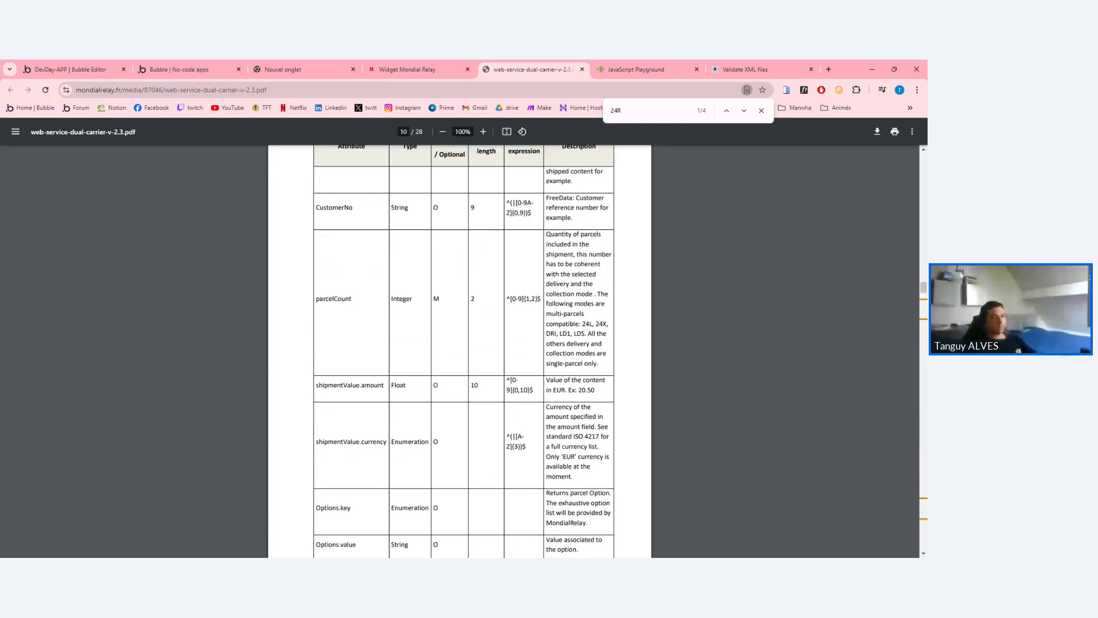
pyautogui.click(593, 333)
pyautogui.moveTo(604, 344); pyautogui.dragTo(547, 324)
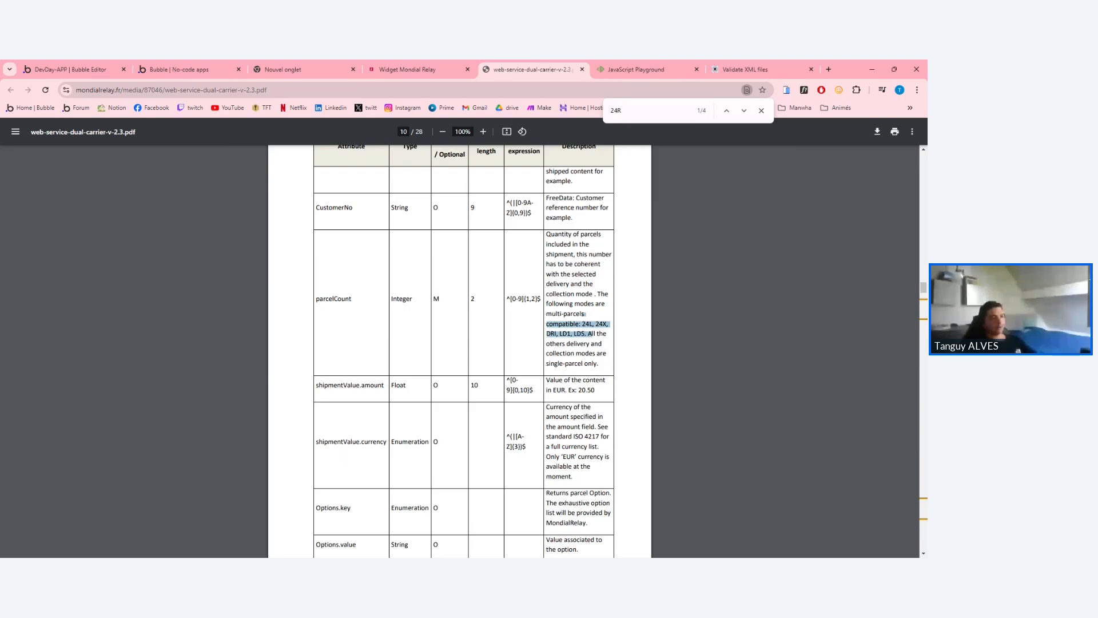
pyautogui.click(546, 324)
pyautogui.scroll(-10, 391, 318)
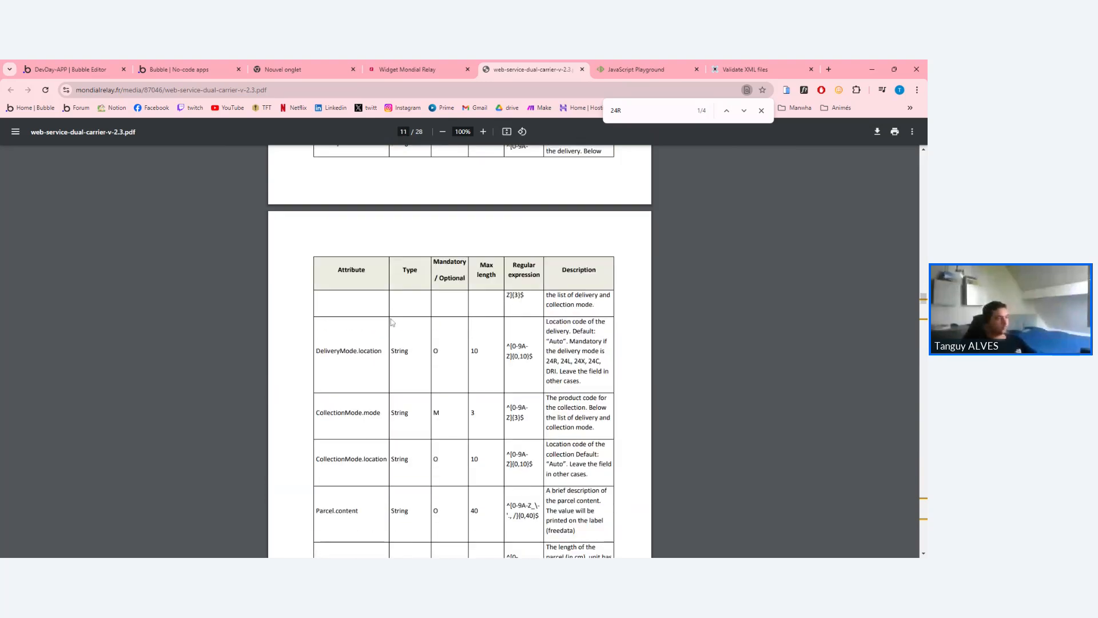
pyautogui.moveTo(316, 341); pyautogui.dragTo(382, 341)
pyautogui.click(383, 341)
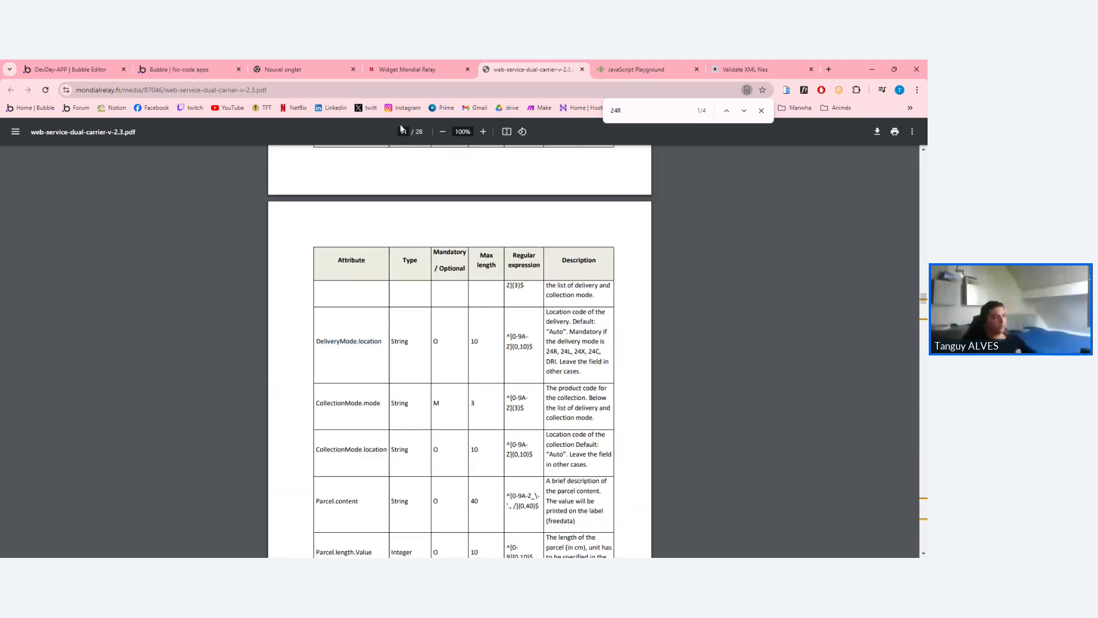
# Compare the XML's DeliveryMode and CollectionMode lines, then go back to the PDF.
pyautogui.click(595, 65)
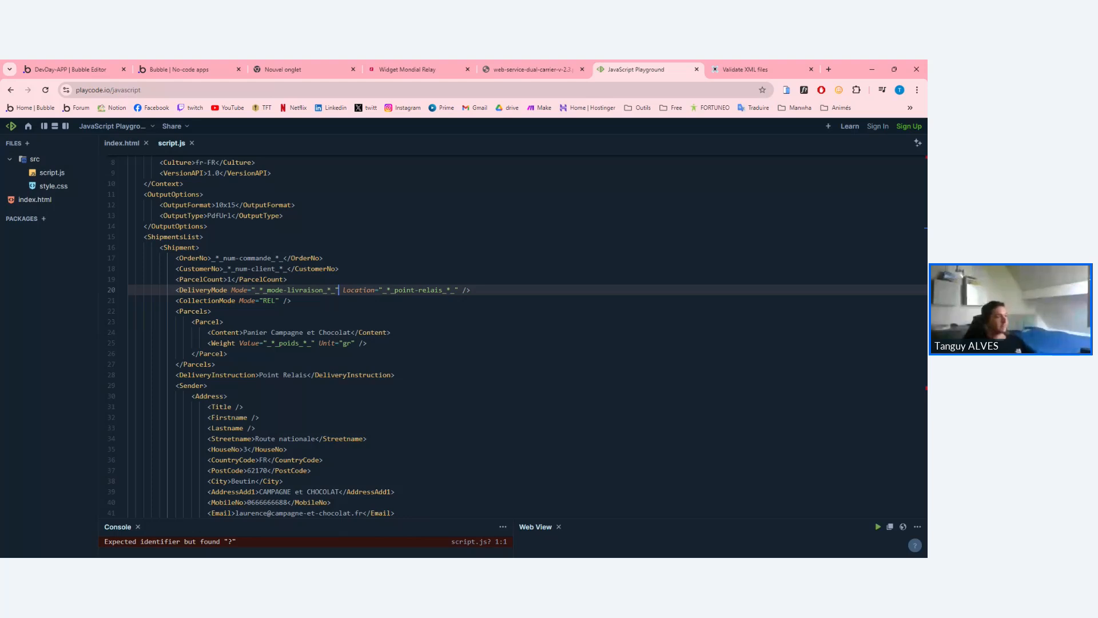
pyautogui.moveTo(248, 290); pyautogui.dragTo(240, 282)
pyautogui.click(246, 290)
pyautogui.doubleClick(240, 290)
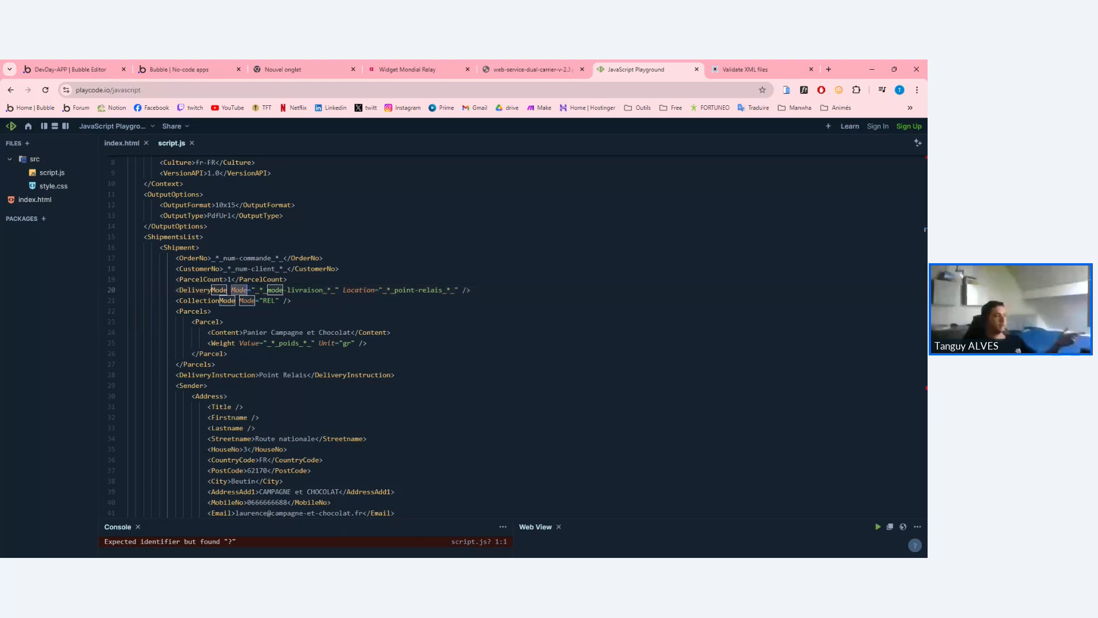
pyautogui.click(264, 290)
pyautogui.doubleClick(240, 290)
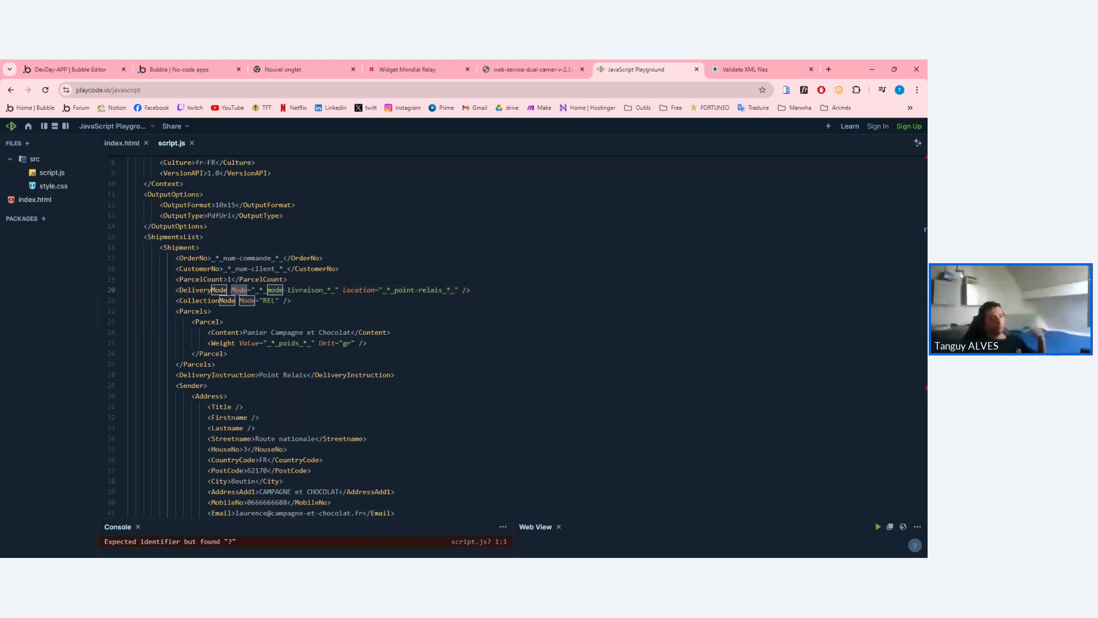
pyautogui.hotkey('ctrl', 'shift', 'Tab')
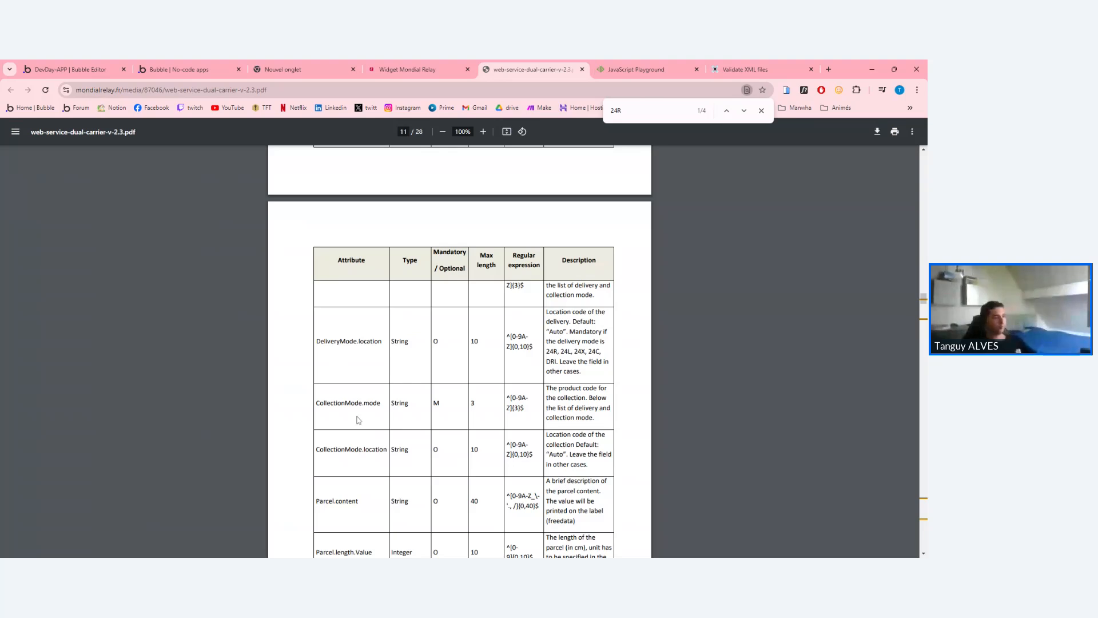
# Review the CollectionMode and DeliveryMode.mode rows in the PDF's attribute table.
pyautogui.doubleClick(340, 403)
pyautogui.scroll(4, 365, 360)
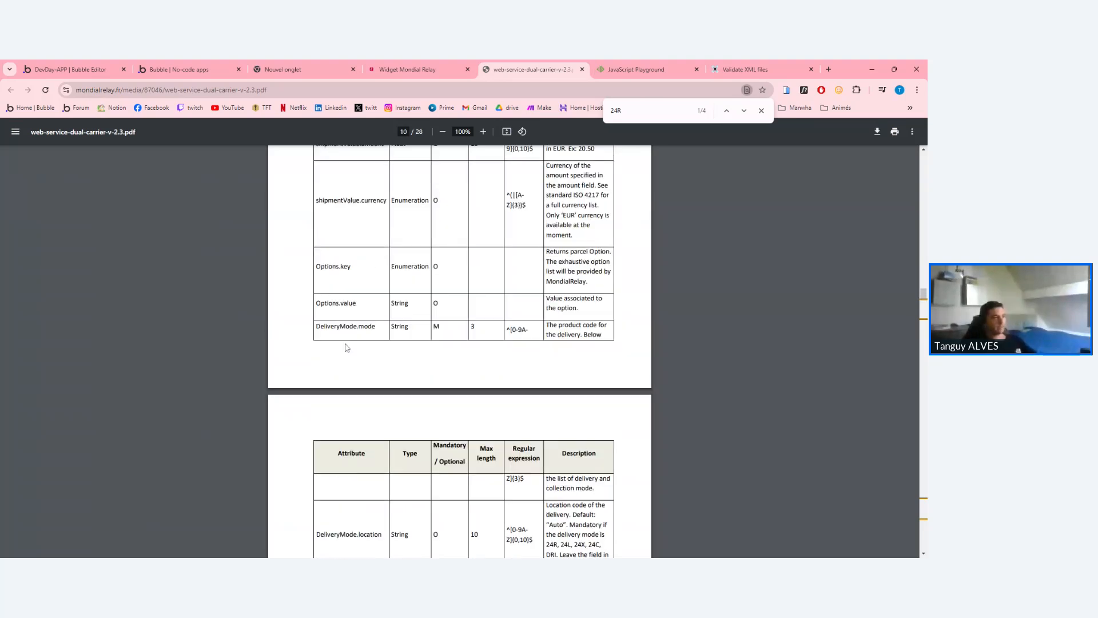
pyautogui.moveTo(327, 326); pyautogui.dragTo(547, 326)
pyautogui.click(554, 327)
pyautogui.click(563, 334)
# Highlight page 12's list of delivery and collection mode codes, then return to PlayCode.
pyautogui.scroll(-4, 436, 351)
pyautogui.scroll(-10, 435, 352)
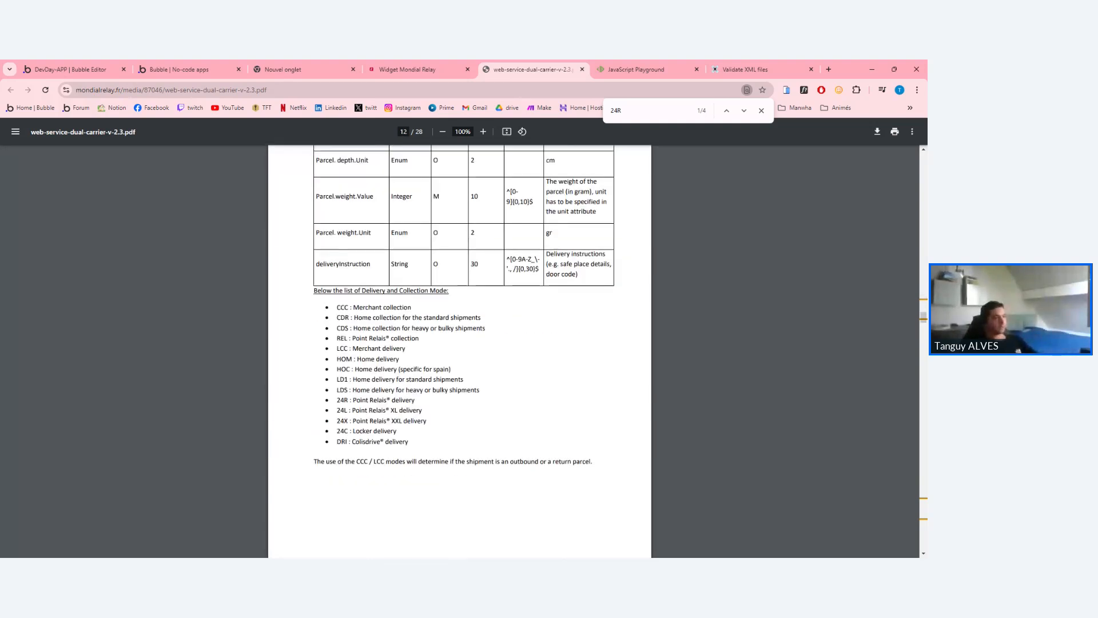
pyautogui.moveTo(338, 307); pyautogui.dragTo(409, 442)
pyautogui.click(423, 443)
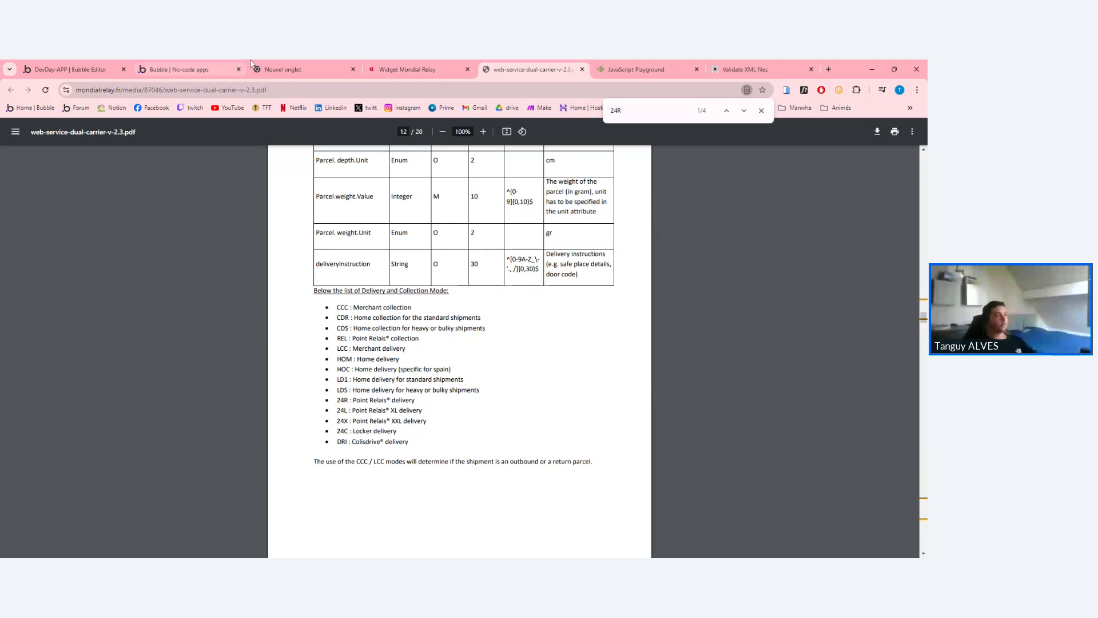
pyautogui.click(630, 70)
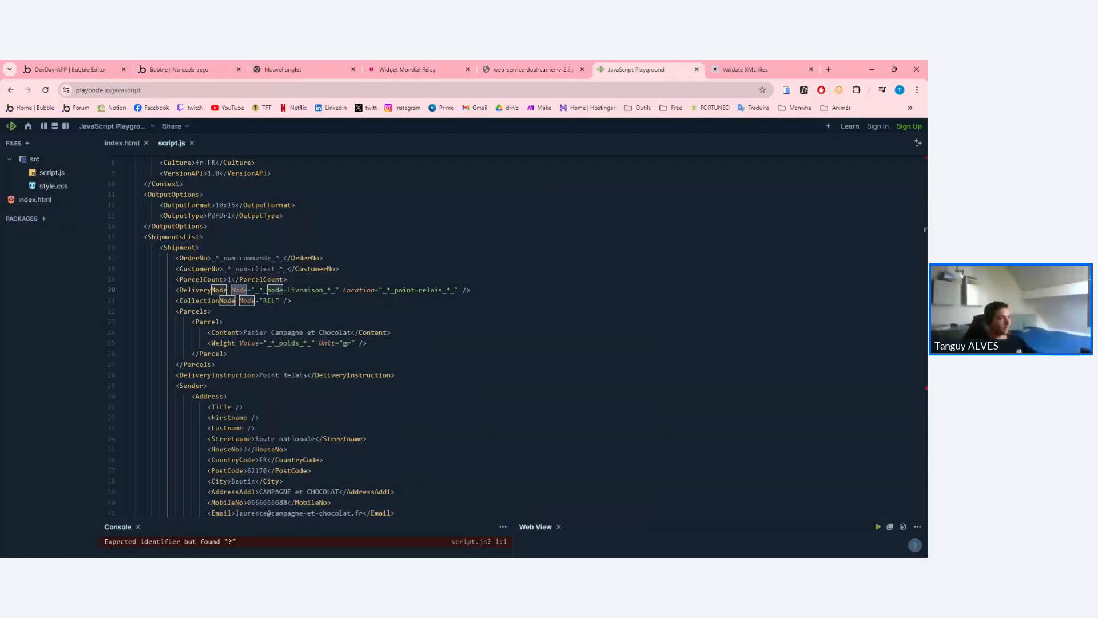
# Select the DeliveryMode and CollectionMode lines, pick out the REL code, then return to the PDF.
pyautogui.moveTo(175, 289); pyautogui.dragTo(470, 289)
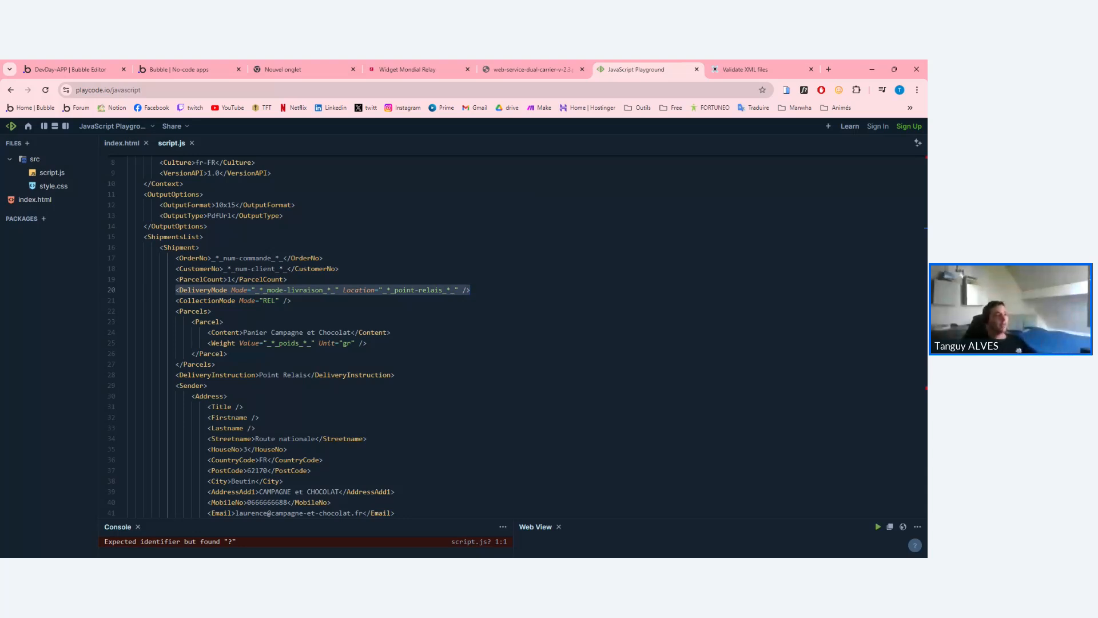
pyautogui.moveTo(291, 300); pyautogui.dragTo(179, 301)
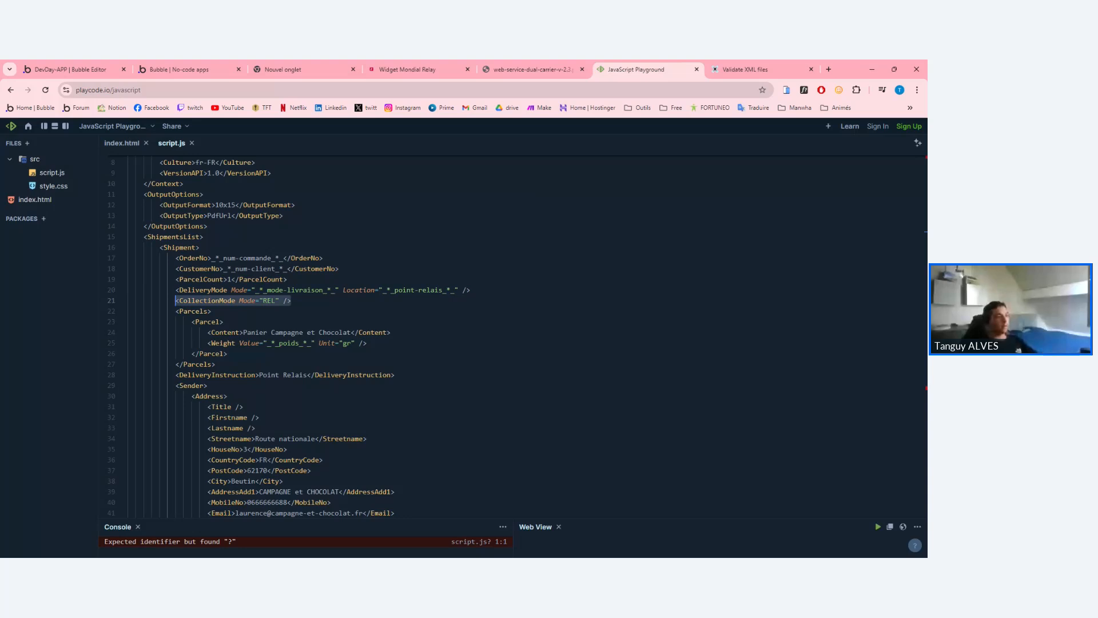
pyautogui.moveTo(275, 301); pyautogui.dragTo(263, 300)
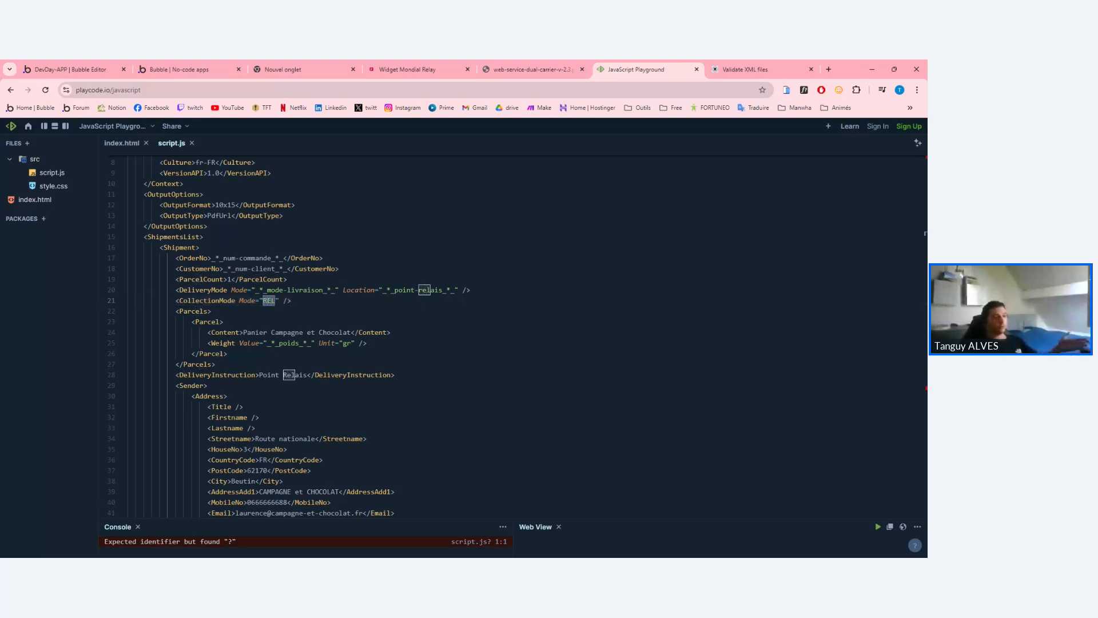
pyautogui.click(269, 301)
pyautogui.doubleClick(269, 300)
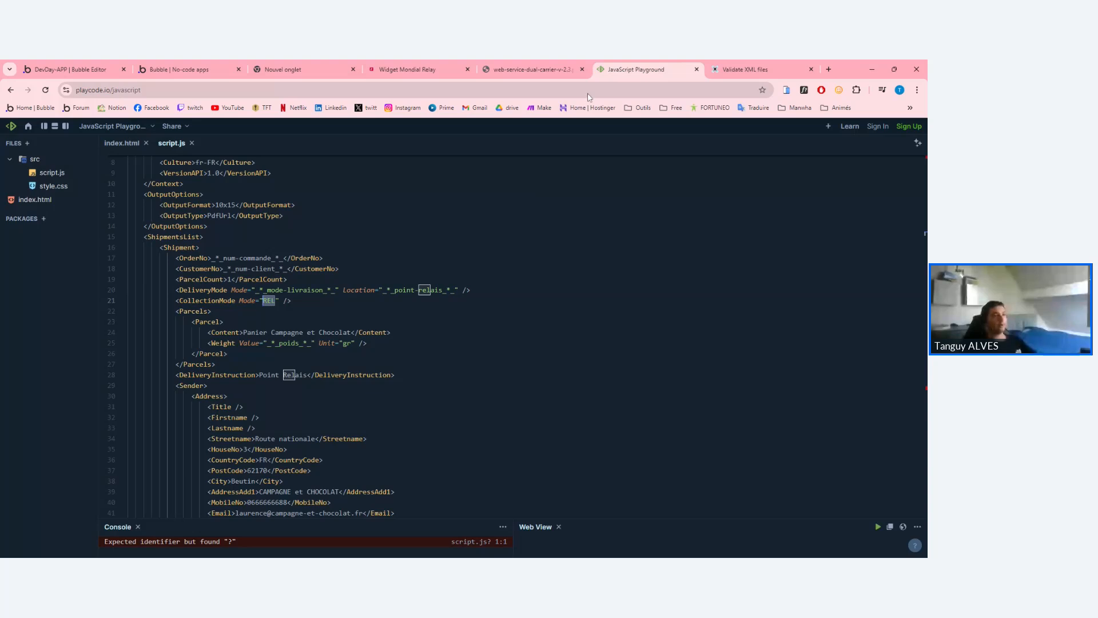
pyautogui.click(531, 69)
pyautogui.scroll(-4, 526, 153)
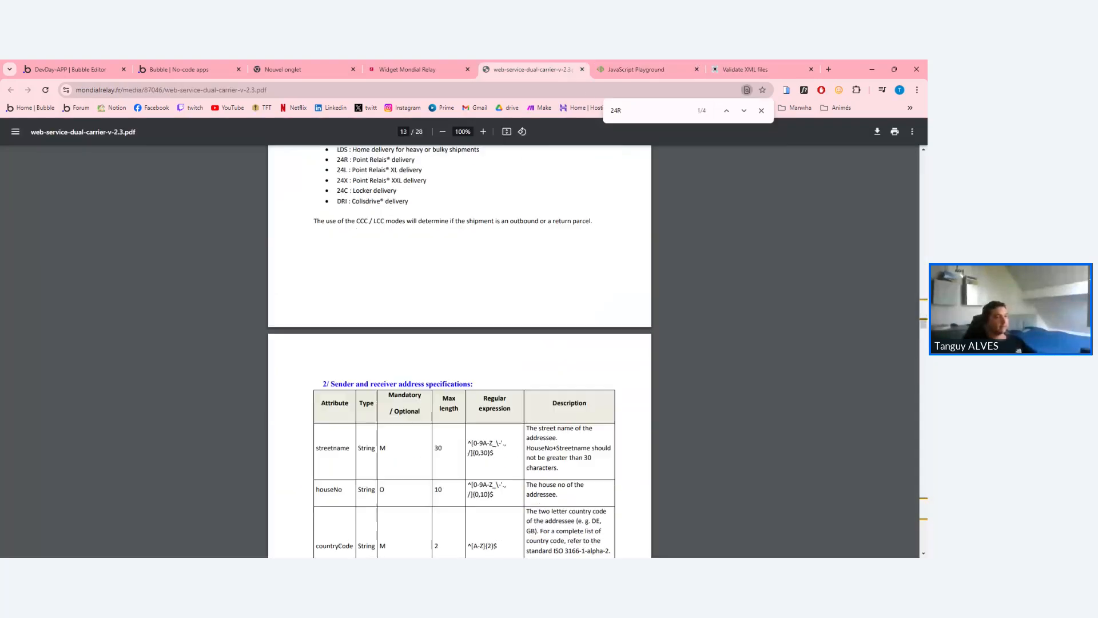
pyautogui.scroll(3, 526, 152)
pyautogui.moveTo(420, 290); pyautogui.dragTo(392, 290)
pyautogui.doubleClick(401, 290)
pyautogui.doubleClick(361, 290)
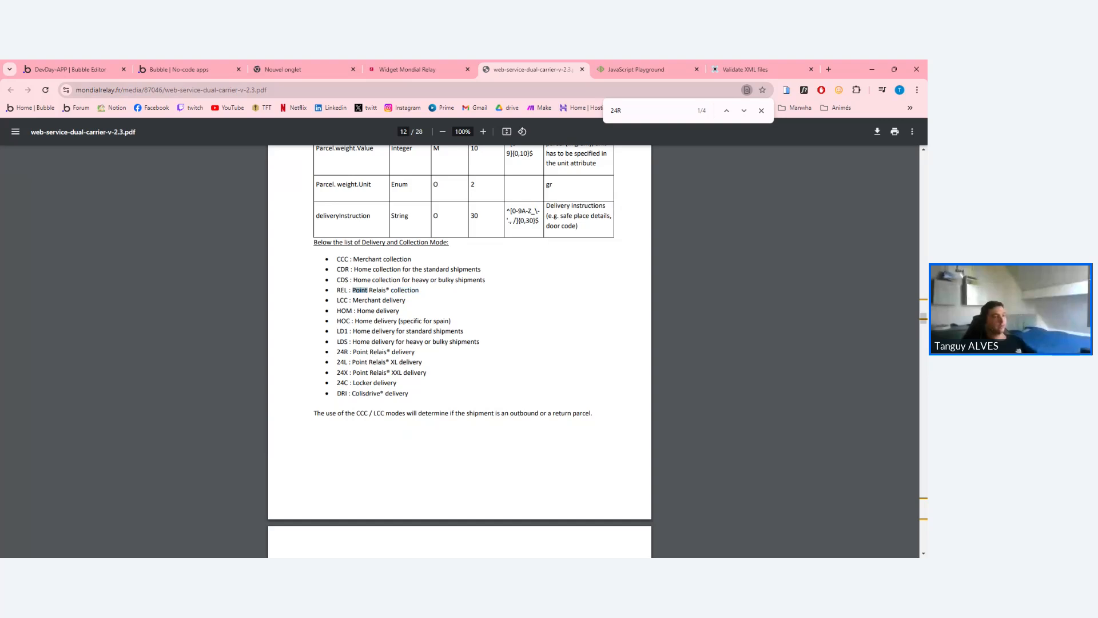
pyautogui.moveTo(487, 280); pyautogui.dragTo(350, 260)
pyautogui.click(484, 281)
pyautogui.click(351, 261)
pyautogui.moveTo(485, 280); pyautogui.dragTo(337, 270)
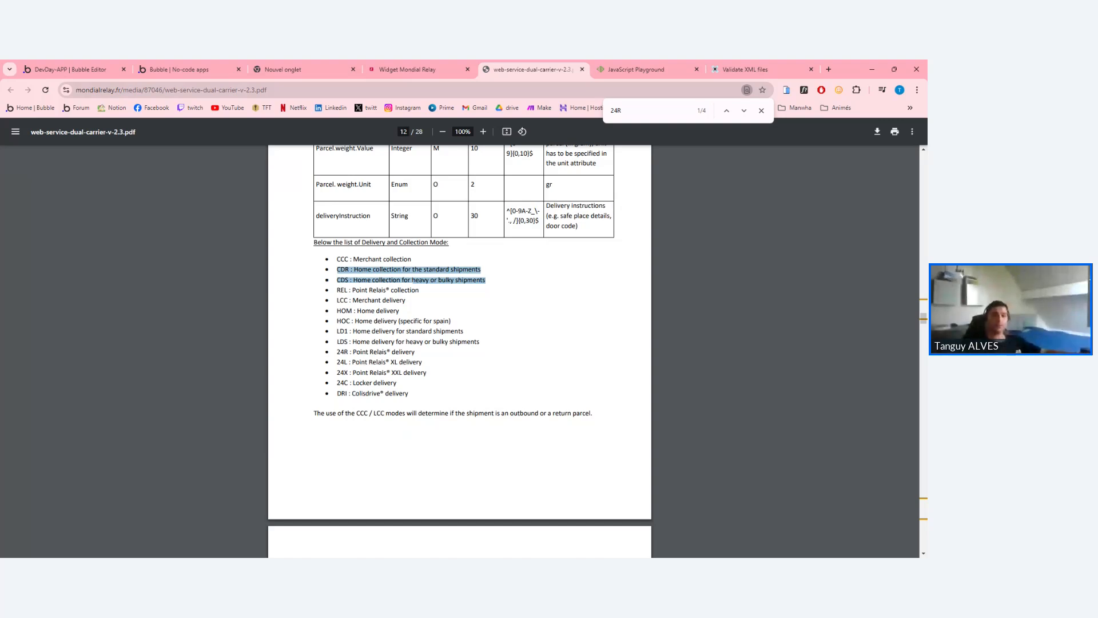
pyautogui.click(413, 280)
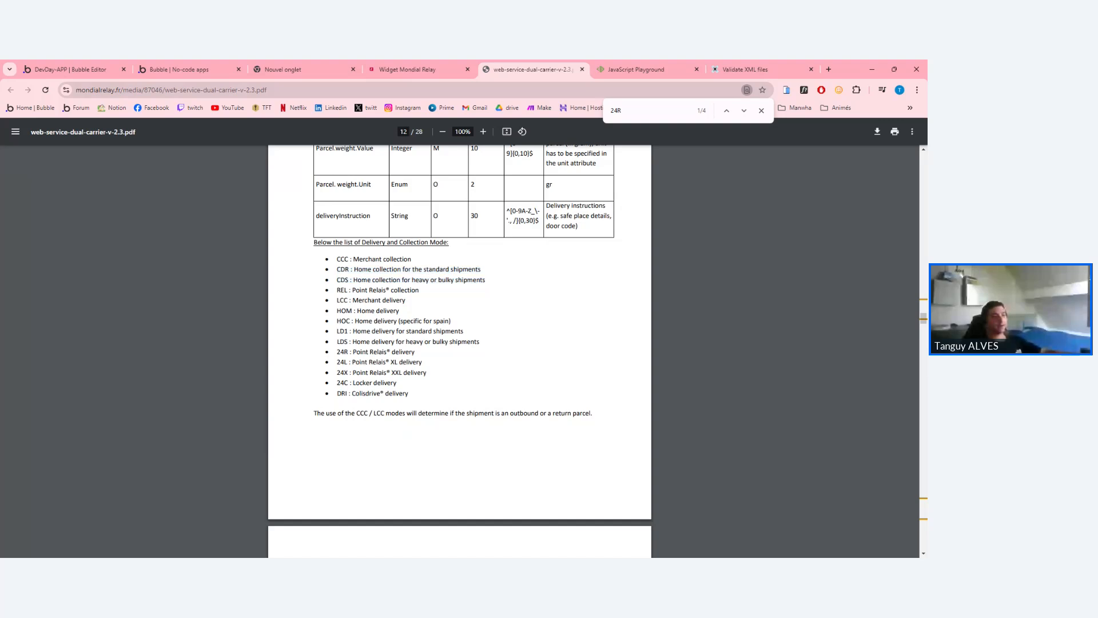
pyautogui.tripleClick(409, 269)
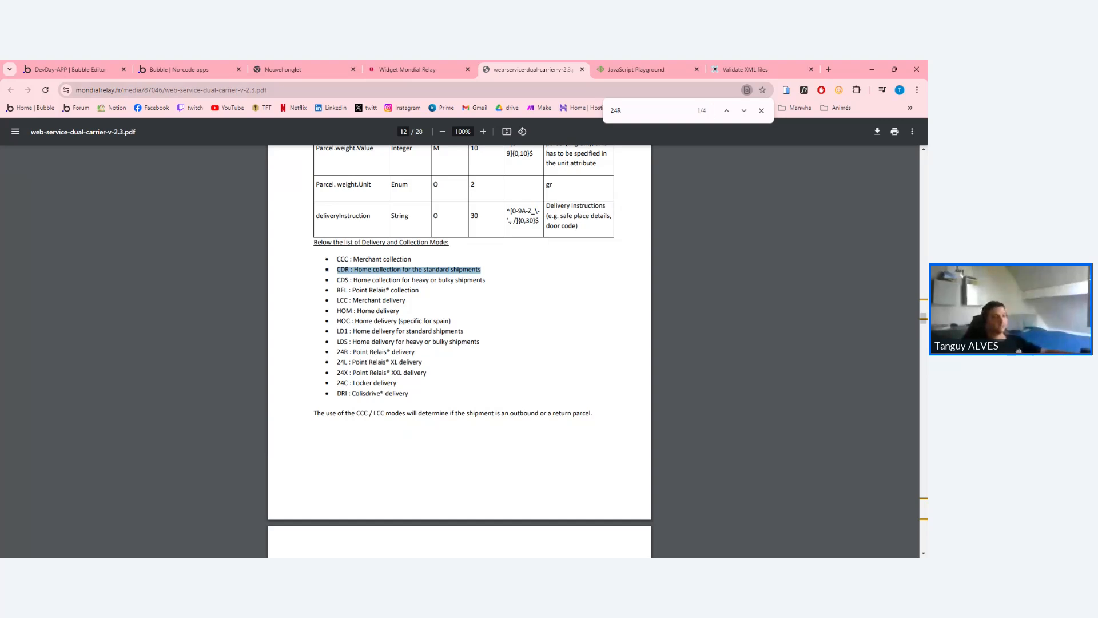
pyautogui.moveTo(355, 311); pyautogui.dragTo(403, 302)
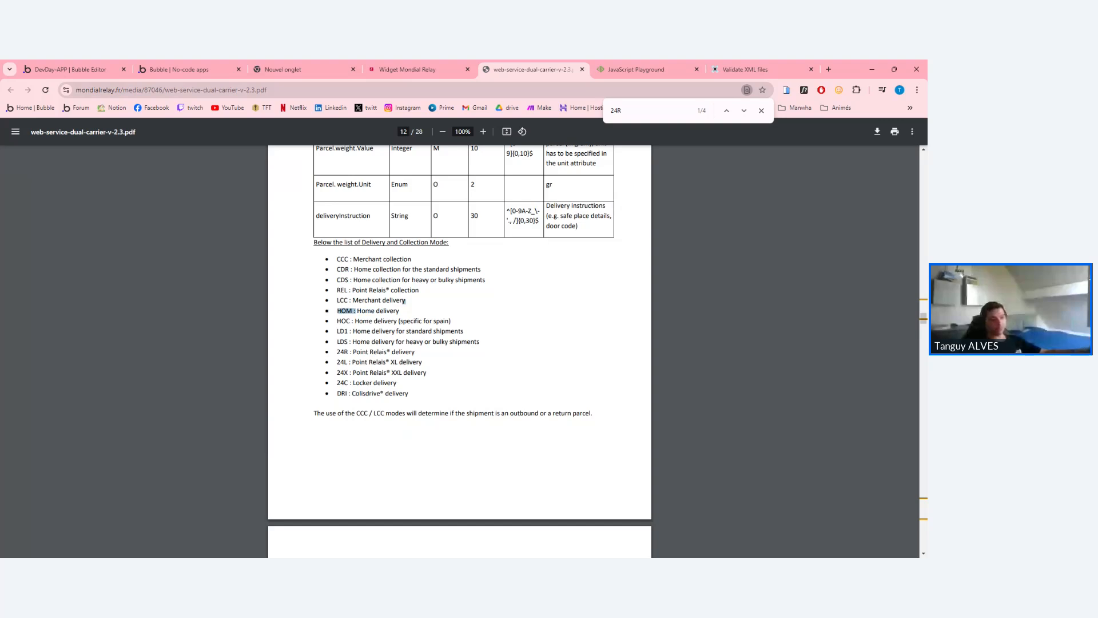
pyautogui.click(402, 304)
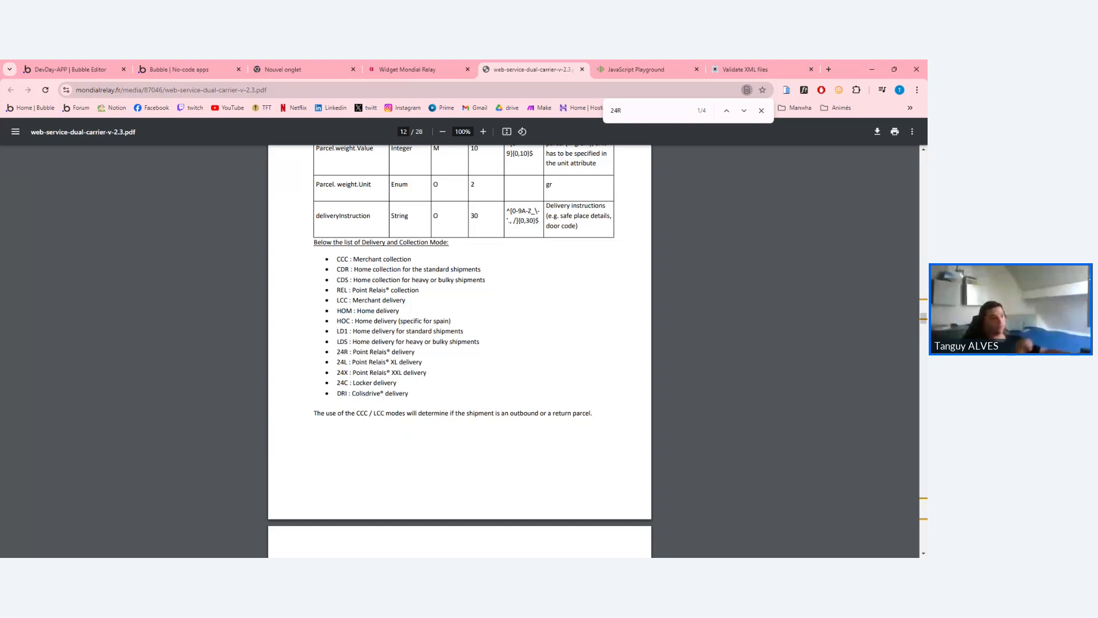
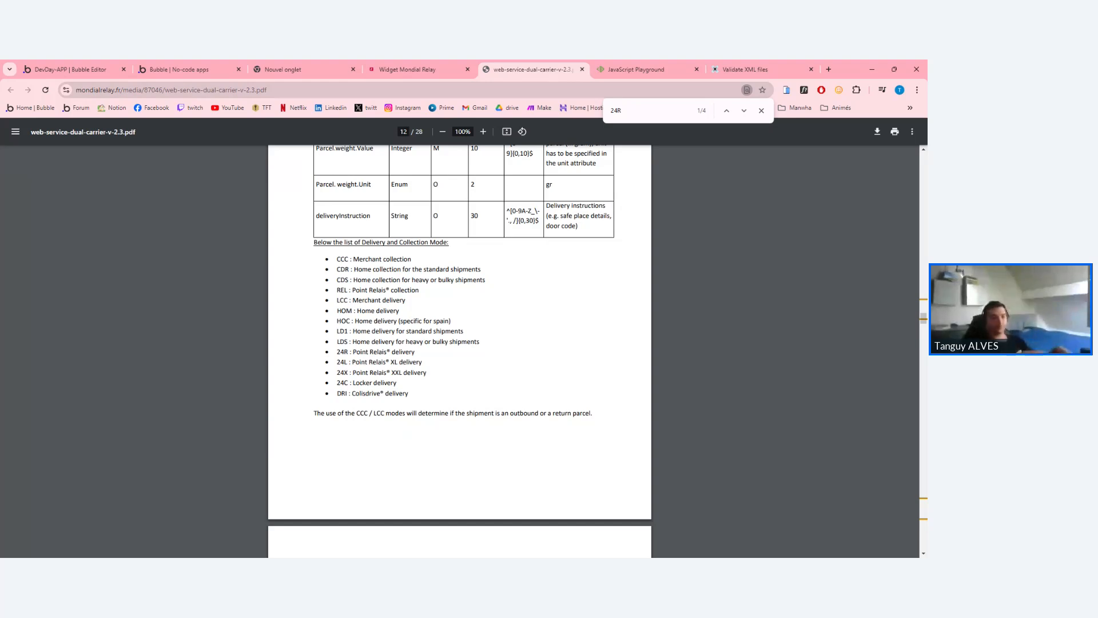
# Mark the mode-livraison placeholder in the request's DeliveryMode Mode value in PlayCode.
pyautogui.click(721, 64)
pyautogui.click(561, 66)
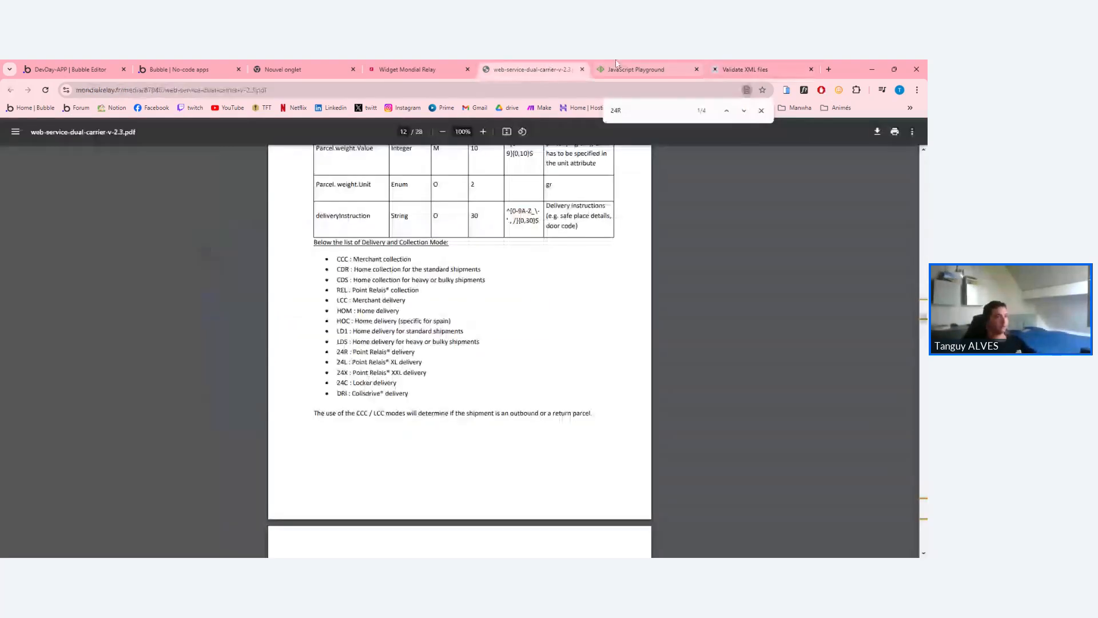
pyautogui.click(632, 67)
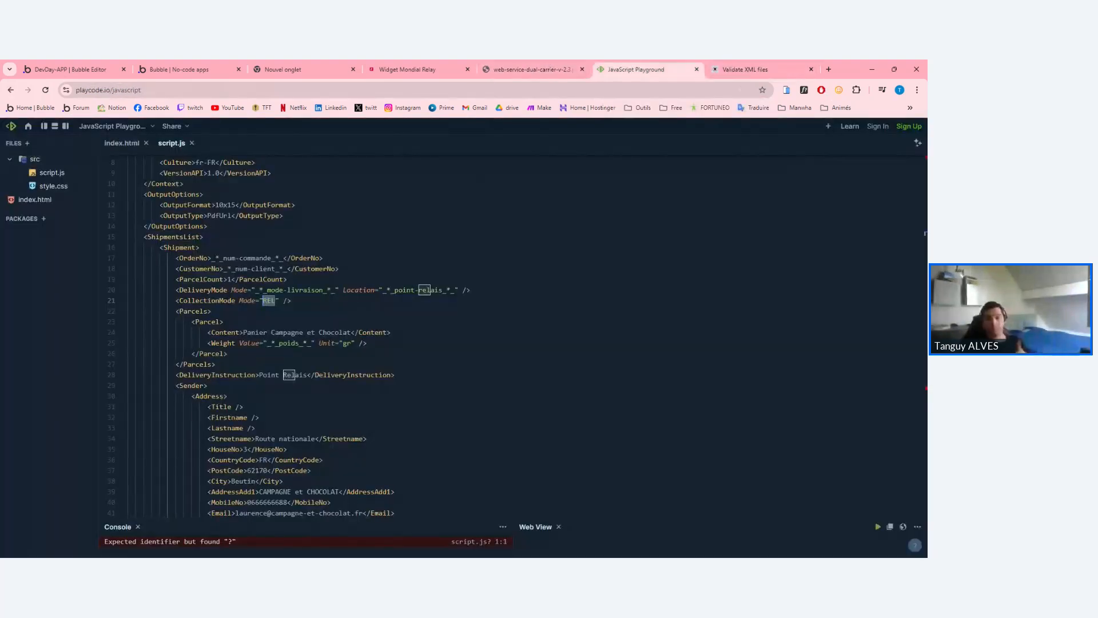
pyautogui.click(275, 290)
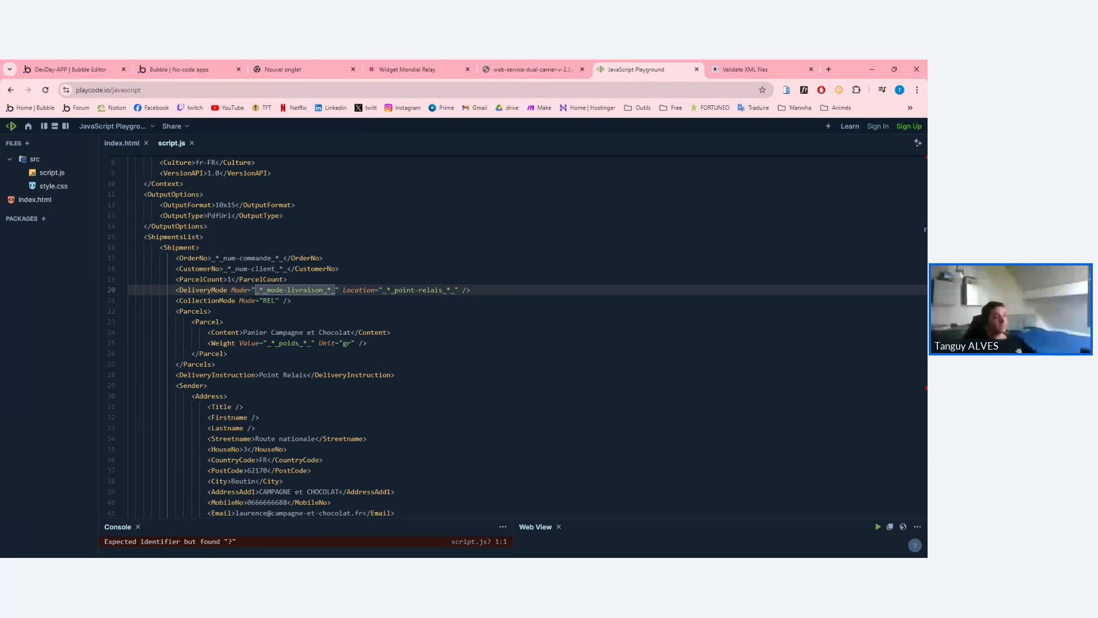
pyautogui.doubleClick(204, 290)
pyautogui.click(259, 291)
pyautogui.moveTo(257, 290); pyautogui.dragTo(331, 290)
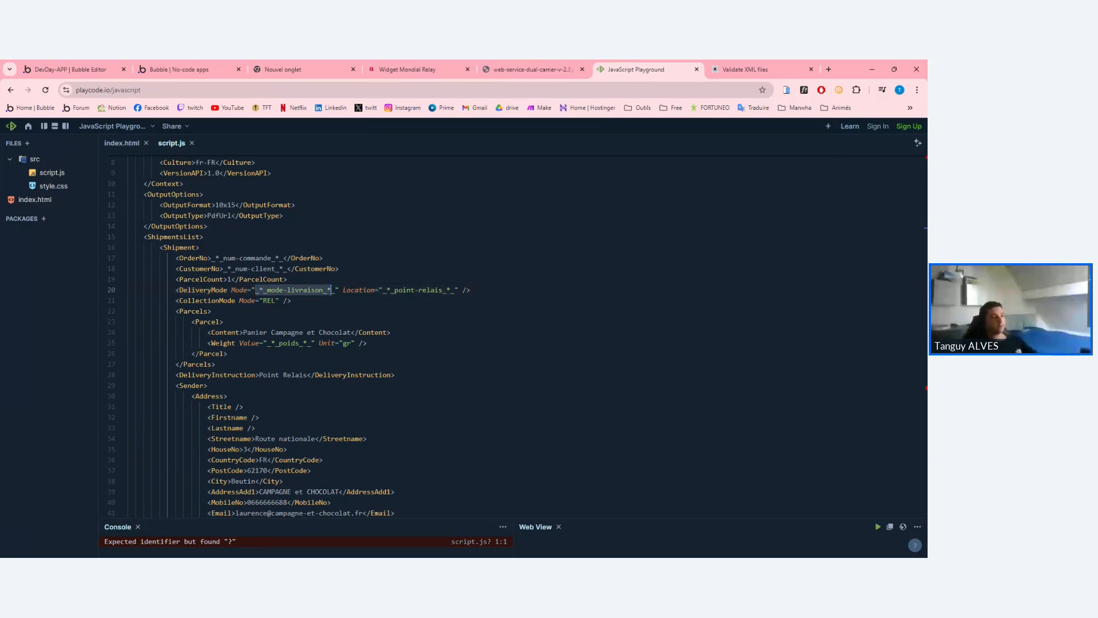
# In the PDF's delivery mode list, review the Point Relais options 24R to 24X.
pyautogui.click(529, 70)
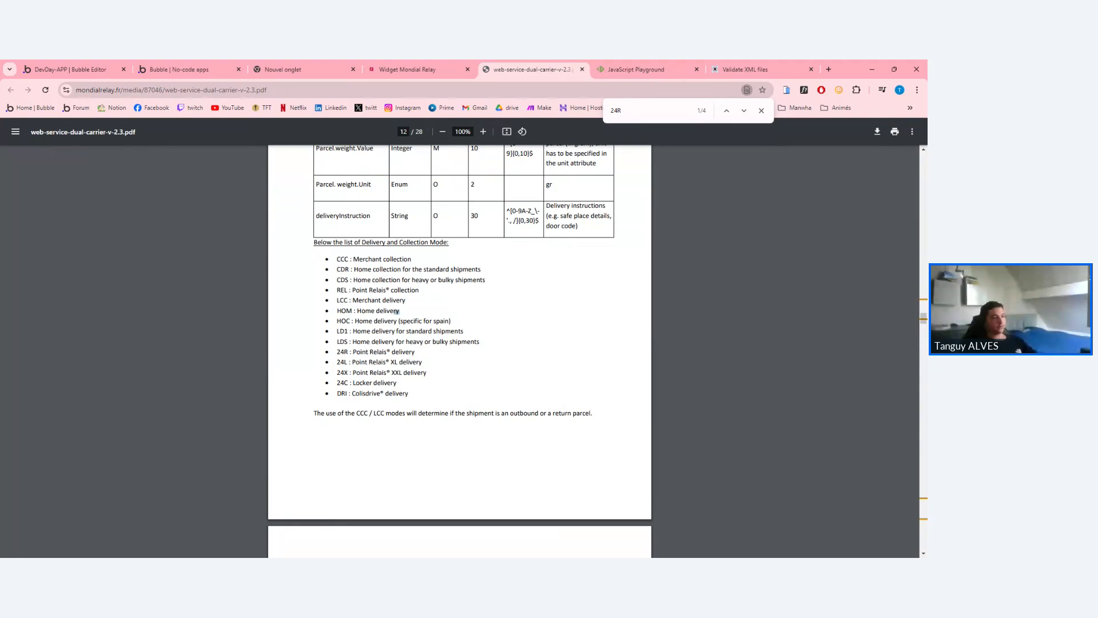
pyautogui.moveTo(400, 310); pyautogui.dragTo(351, 301)
pyautogui.click(351, 301)
pyautogui.moveTo(351, 352); pyautogui.dragTo(422, 362)
pyautogui.click(415, 352)
pyautogui.doubleClick(394, 362)
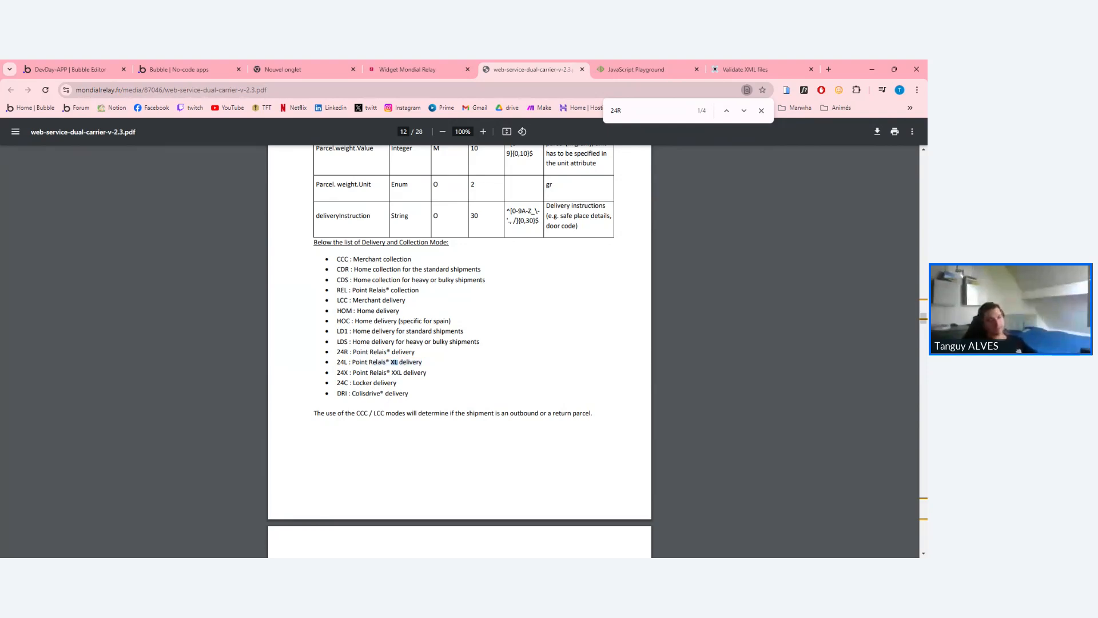
pyautogui.click(394, 362)
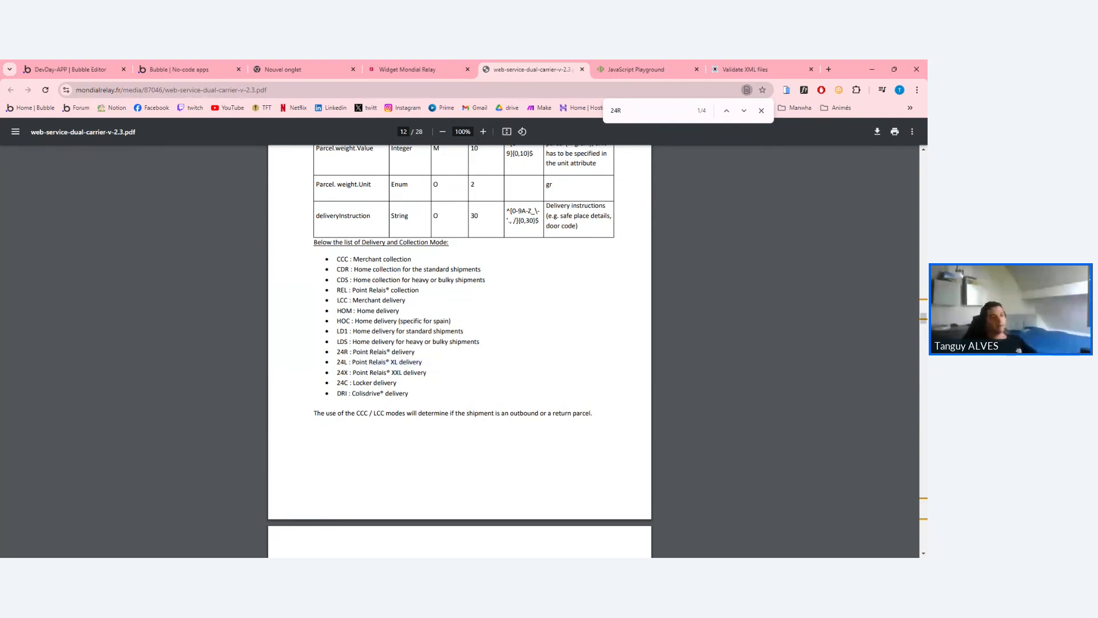
pyautogui.moveTo(426, 373); pyautogui.dragTo(337, 352)
pyautogui.click(337, 352)
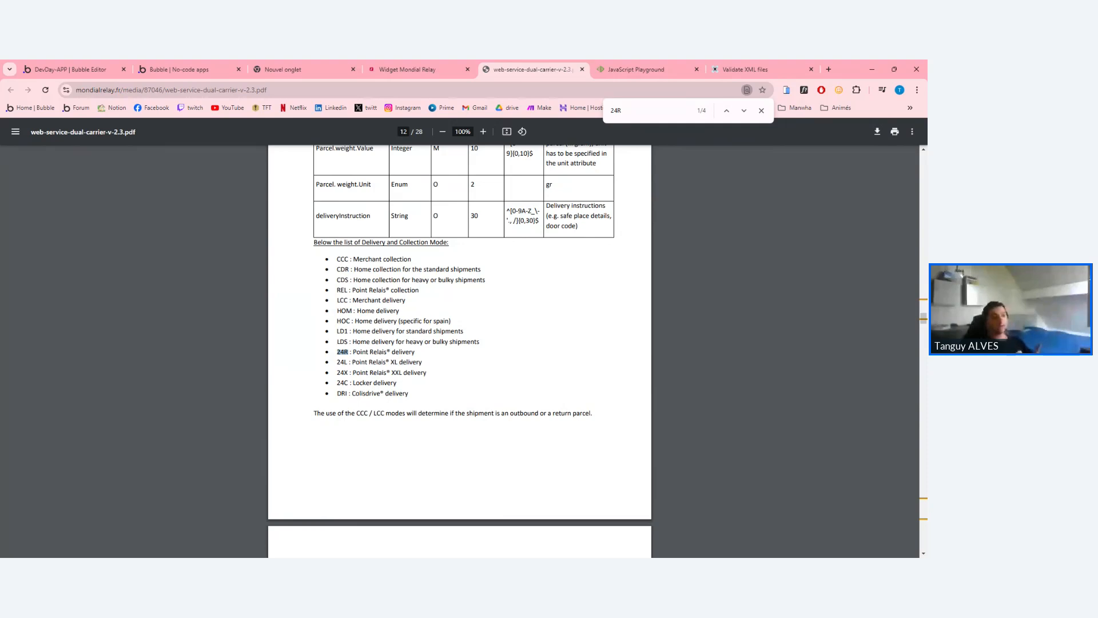
# Highlight the HOM Home delivery and HOC home delivery for Spain lines.
pyautogui.moveTo(338, 311); pyautogui.dragTo(400, 311)
pyautogui.click(366, 311)
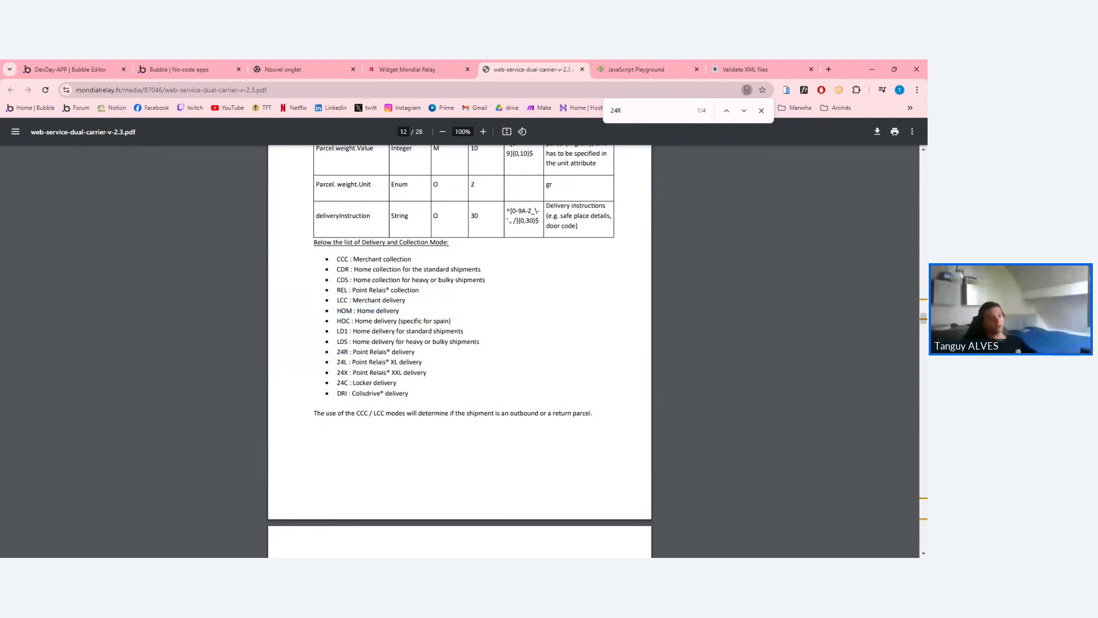
pyautogui.doubleClick(366, 311)
pyautogui.click(366, 311)
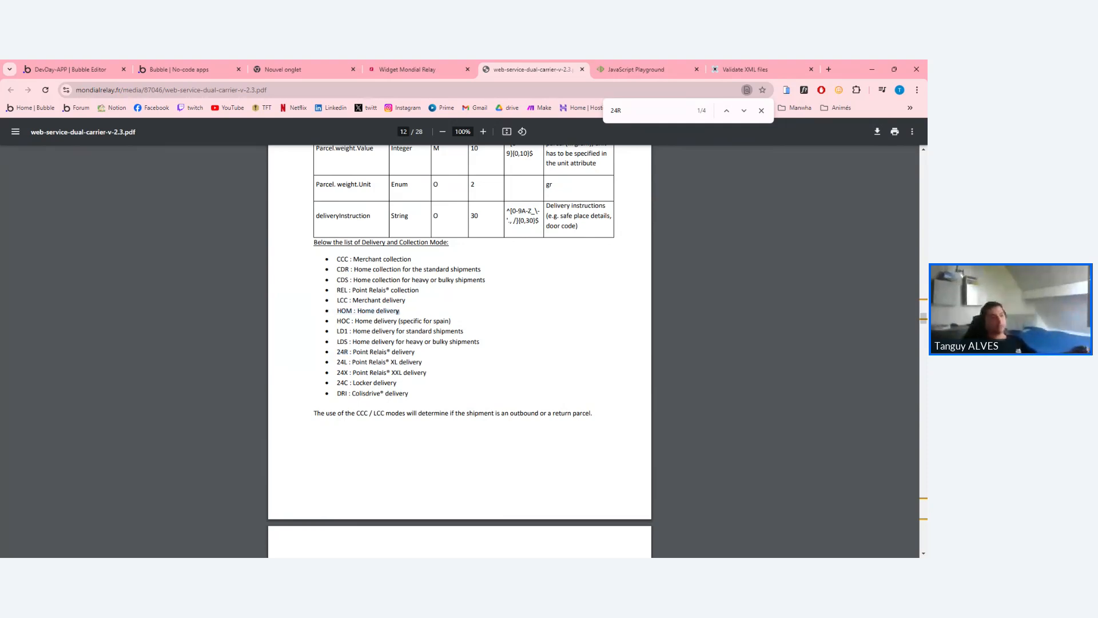
pyautogui.moveTo(351, 322)
pyautogui.mouseDown()
pyautogui.moveTo(459, 325)
pyautogui.moveTo(338, 322)
pyautogui.moveTo(347, 321)
pyautogui.mouseUp()
pyautogui.click(459, 325)
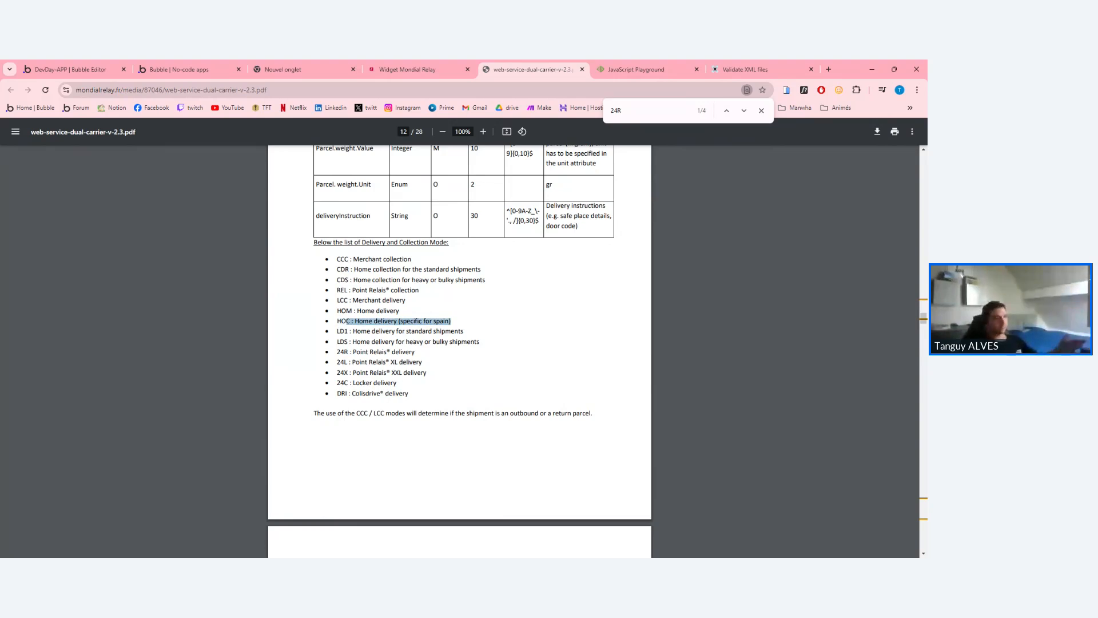
pyautogui.click(418, 68)
# Enter 24R as the mode-livraison test value in the API Connector call.
pyautogui.click(211, 67)
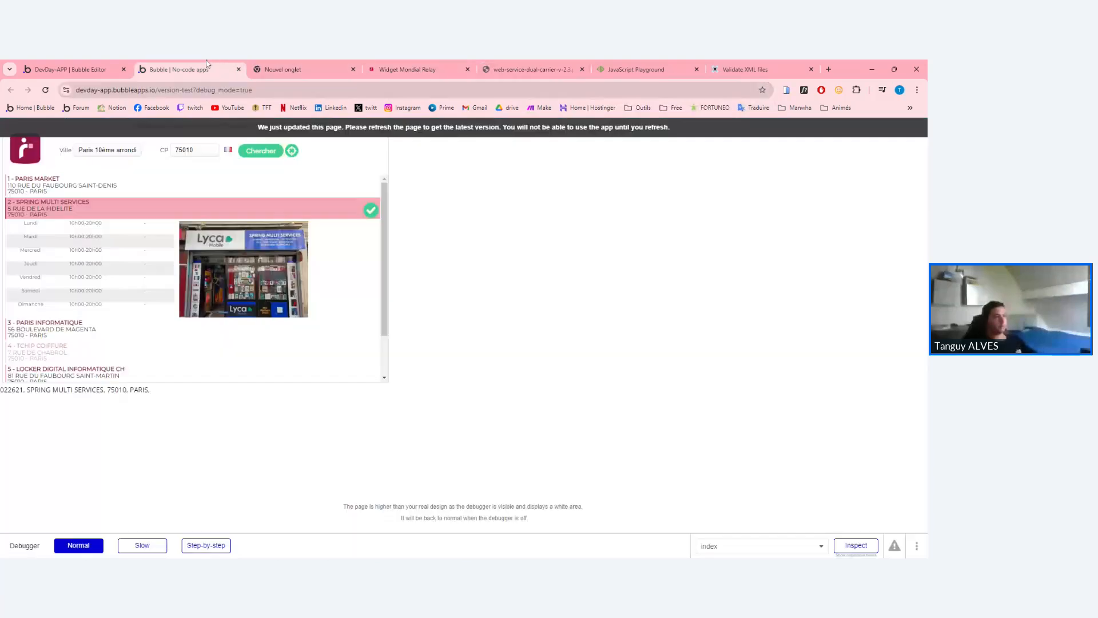
pyautogui.click(116, 65)
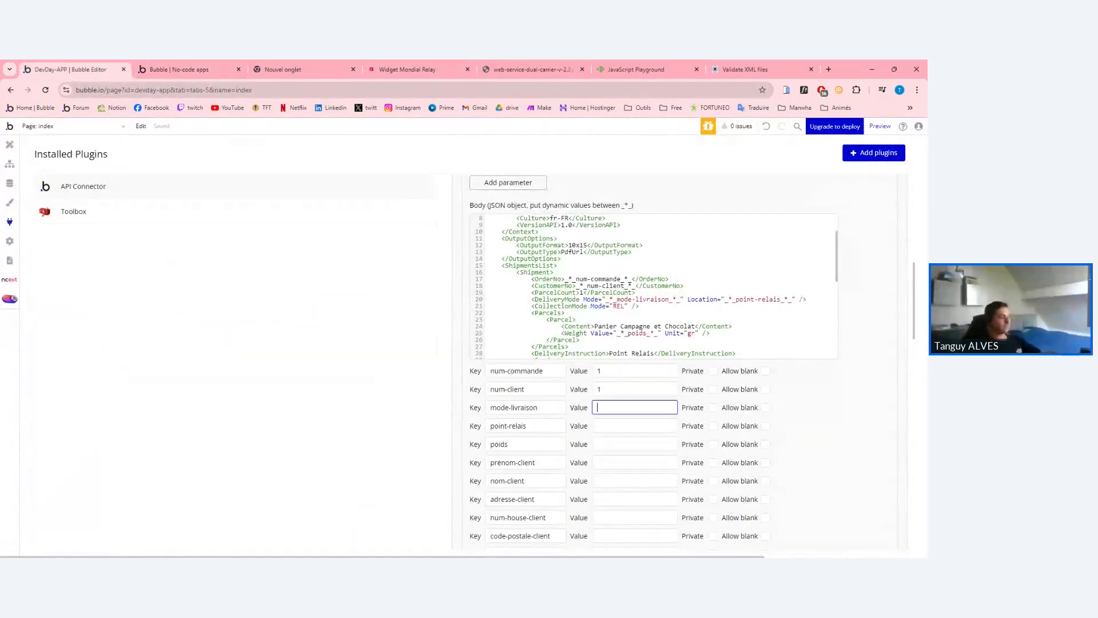
pyautogui.write('24R')
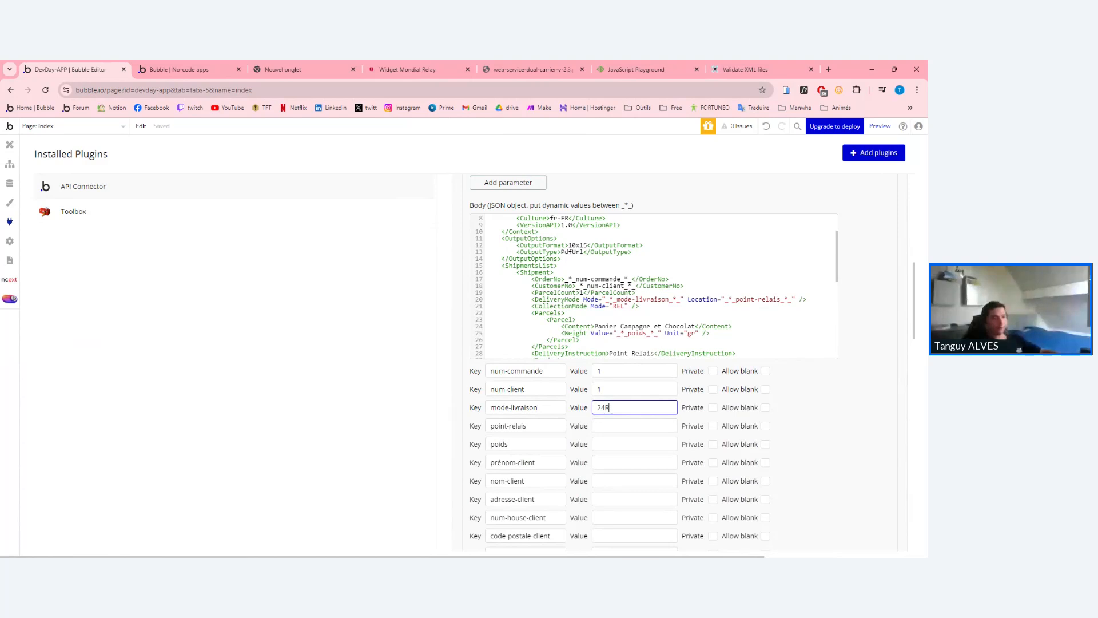
pyautogui.moveTo(683, 299); pyautogui.dragTo(610, 300)
pyautogui.click(606, 299)
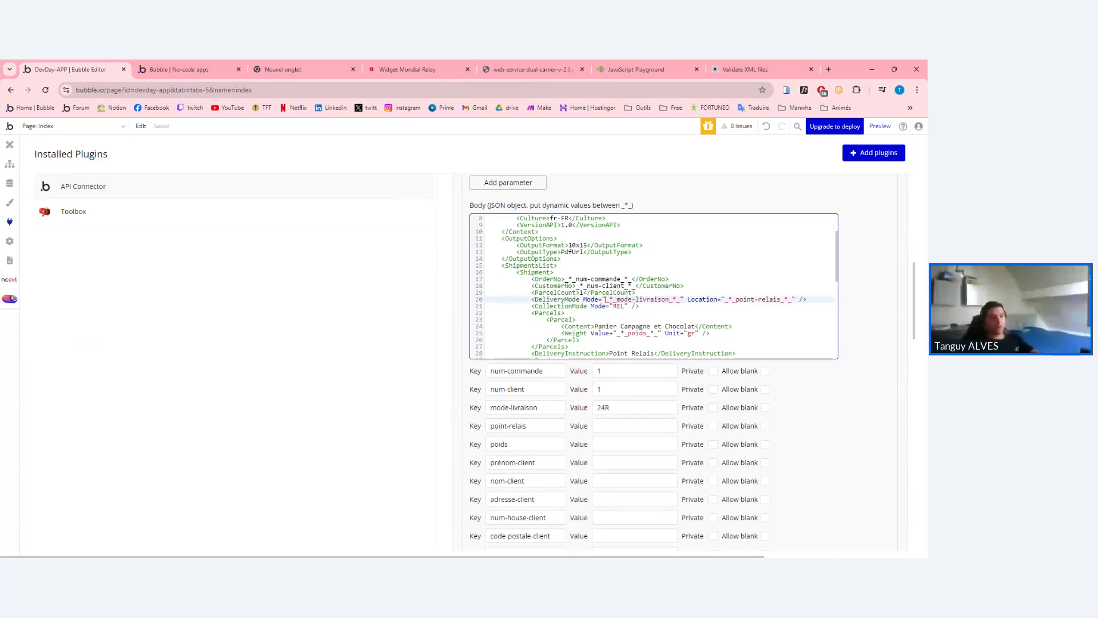
pyautogui.click(605, 407)
pyautogui.doubleClick(604, 407)
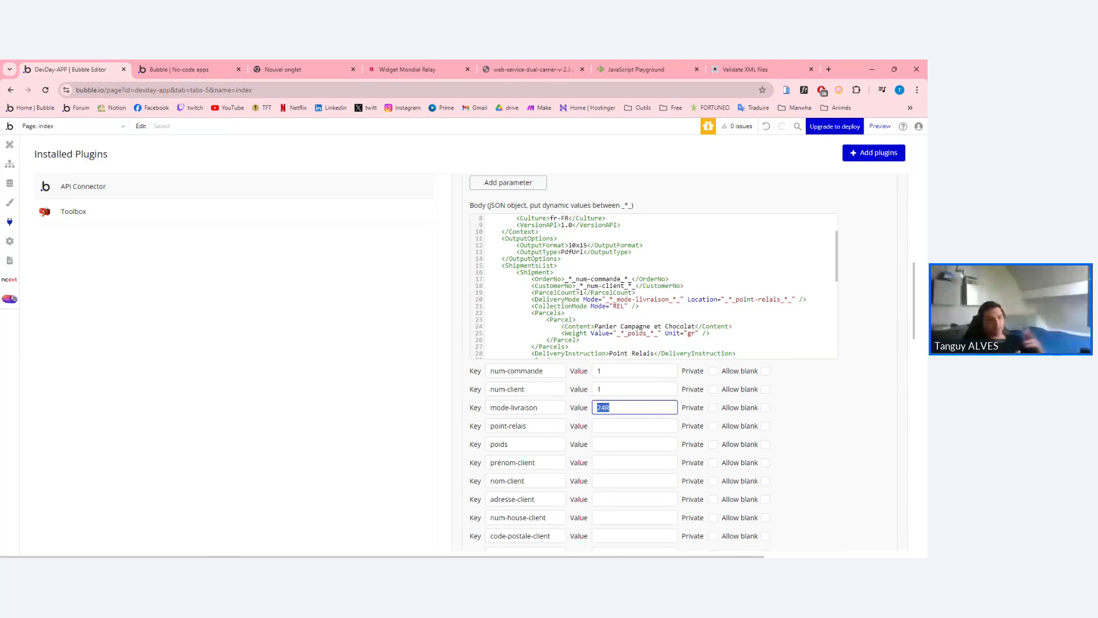
pyautogui.click(609, 407)
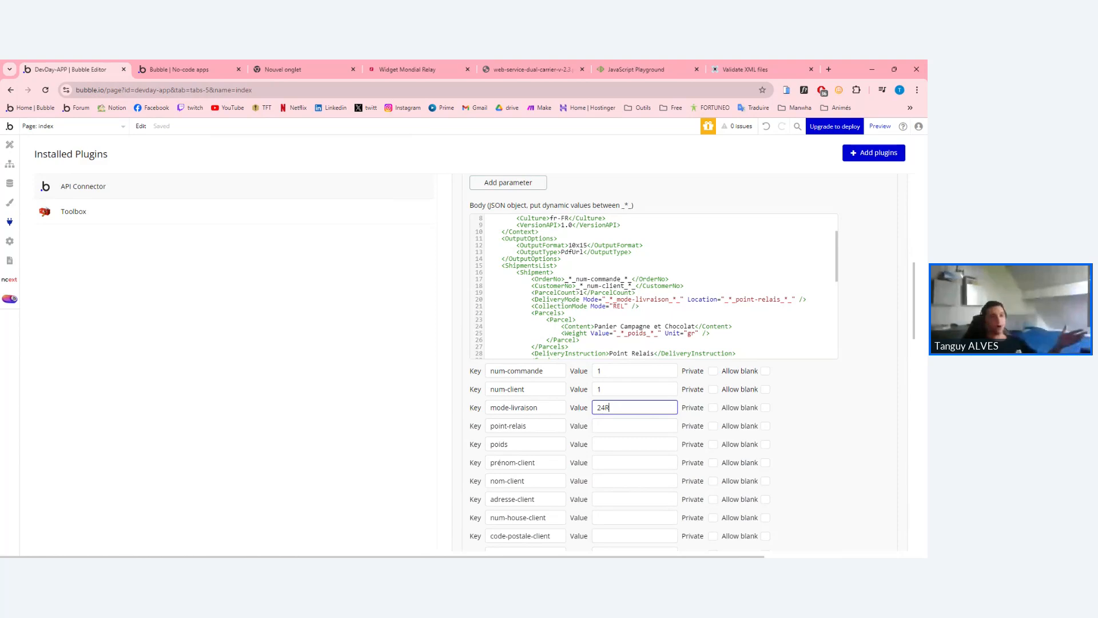
# Locate the point-relais placeholder in the body and start its test value with FR-.
pyautogui.doubleClick(702, 299)
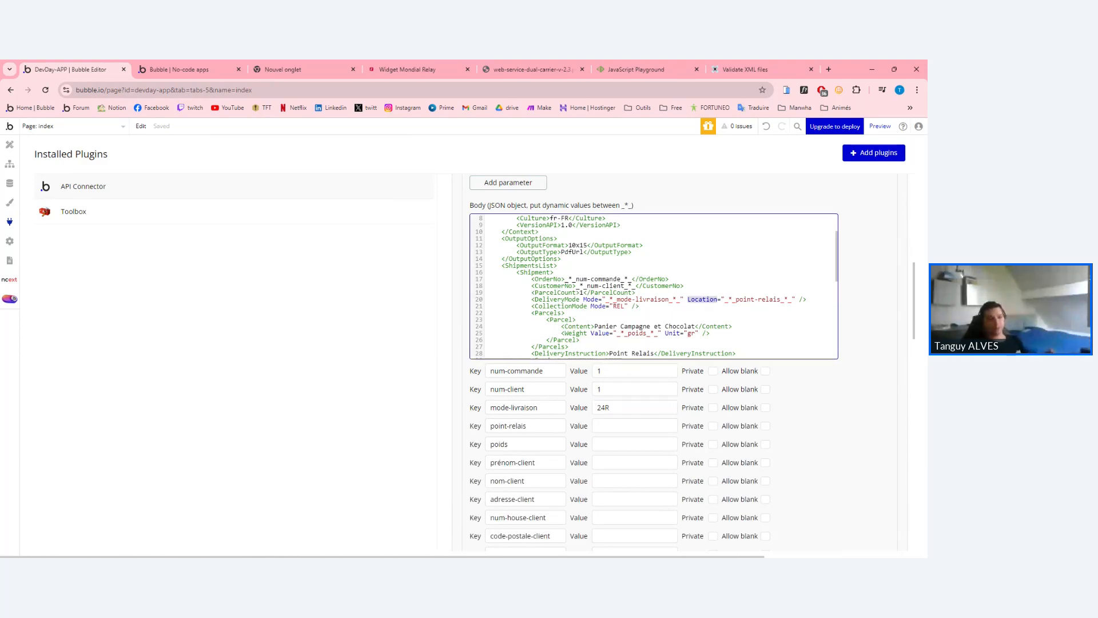
pyautogui.tripleClick(767, 299)
pyautogui.tripleClick(767, 299)
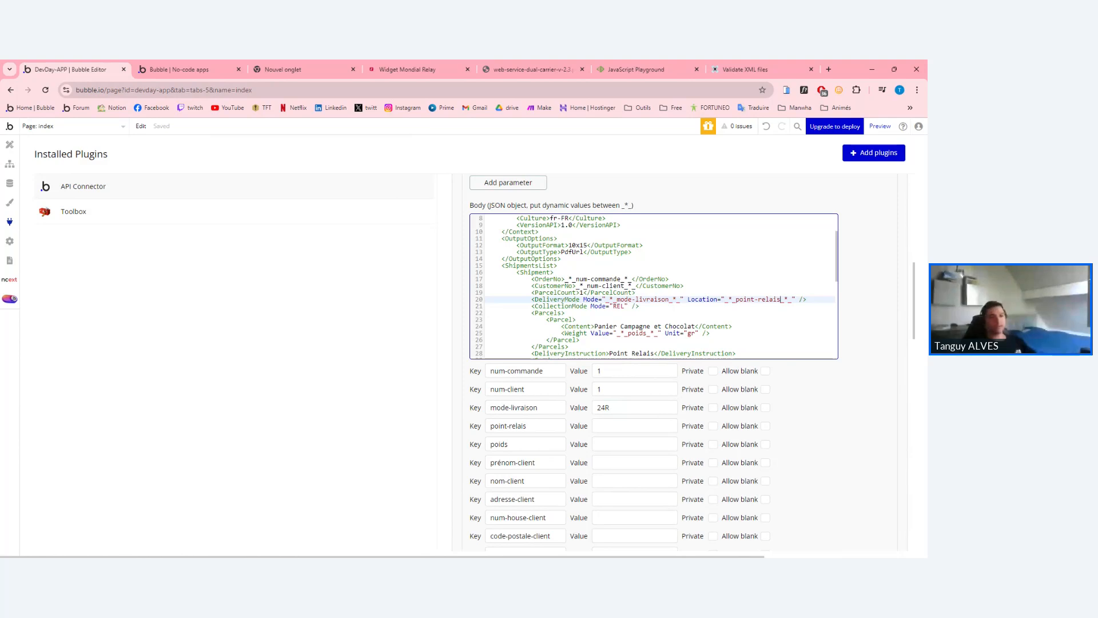
pyautogui.moveTo(780, 299); pyautogui.dragTo(736, 299)
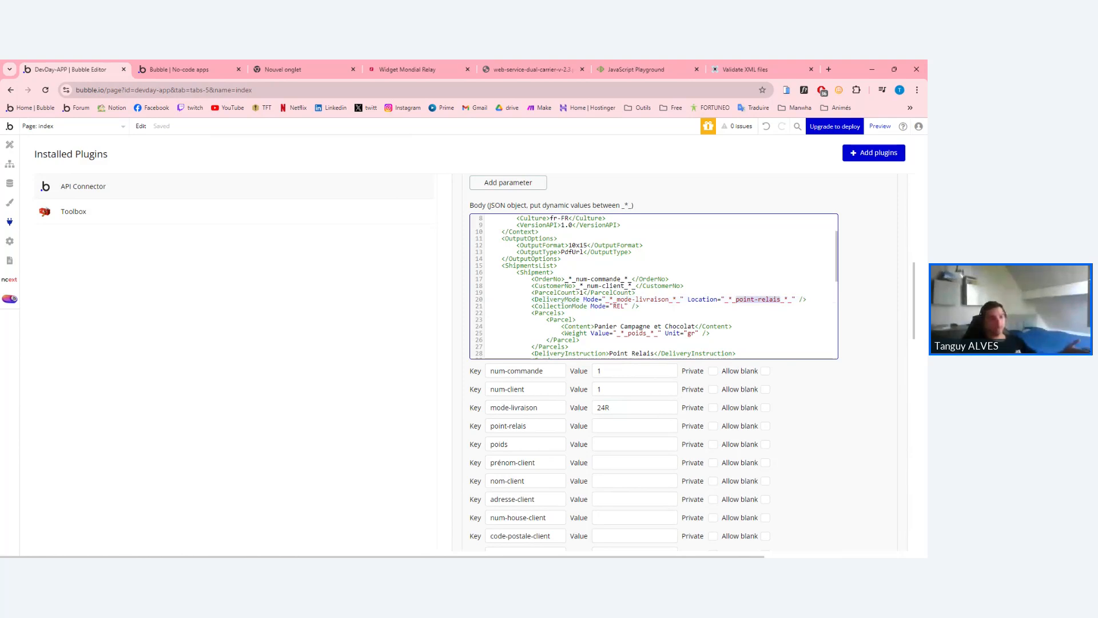
pyautogui.click(635, 426)
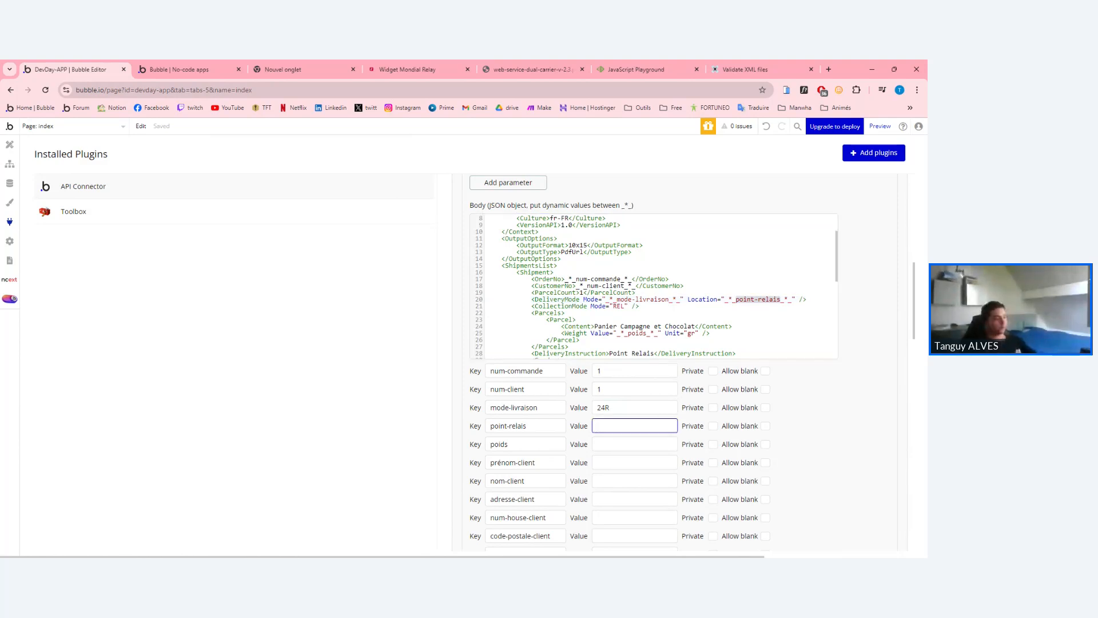
pyautogui.write('FR-')
pyautogui.click(403, 69)
# Reload the preview, search 'paris', pick Paris 10ème and copy PARIS MARKET's relay ID 020269.
pyautogui.click(183, 69)
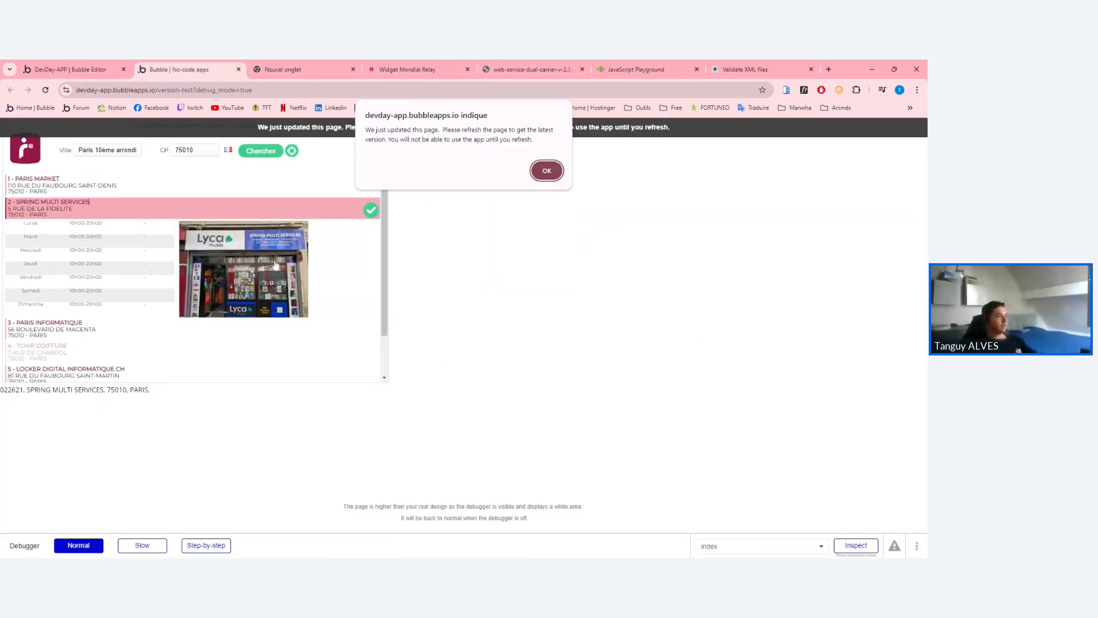
pyautogui.click(547, 172)
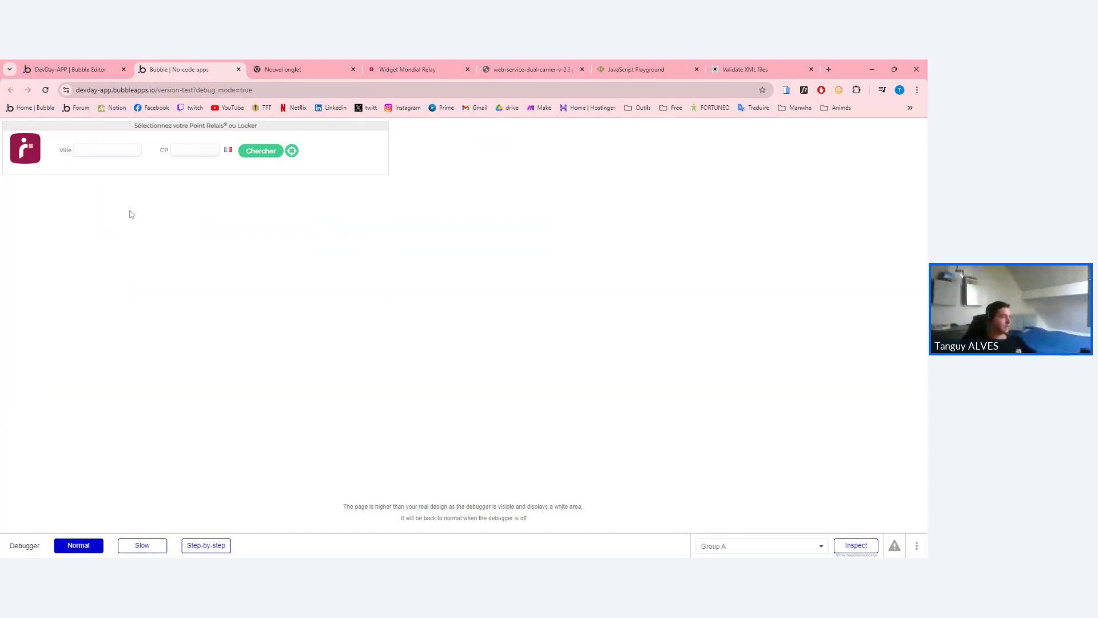
pyautogui.write('paris')
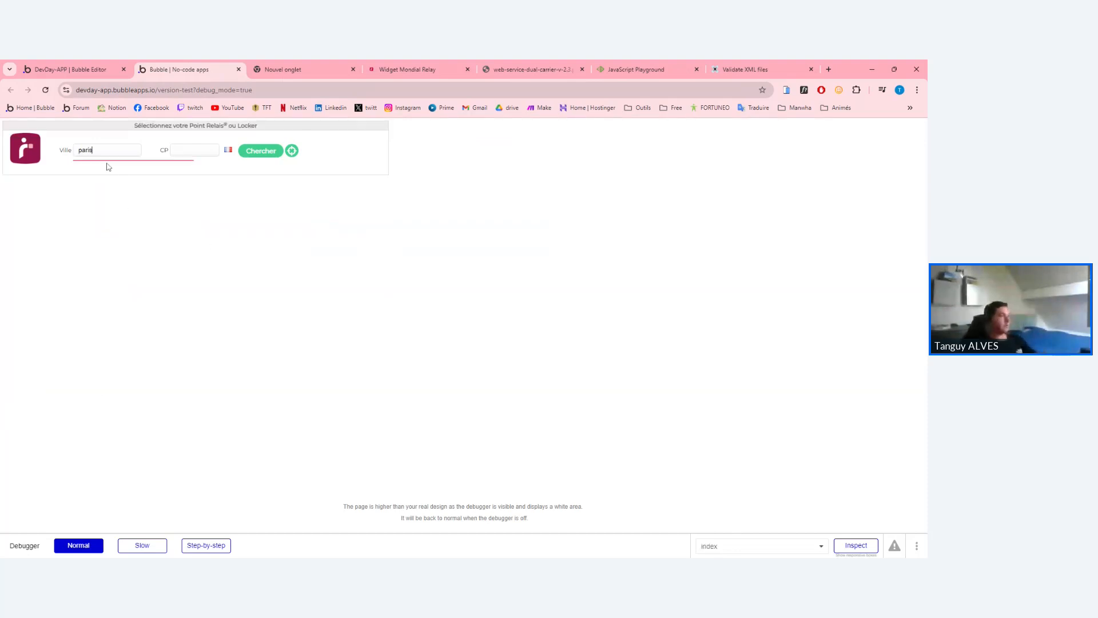
pyautogui.click(110, 165)
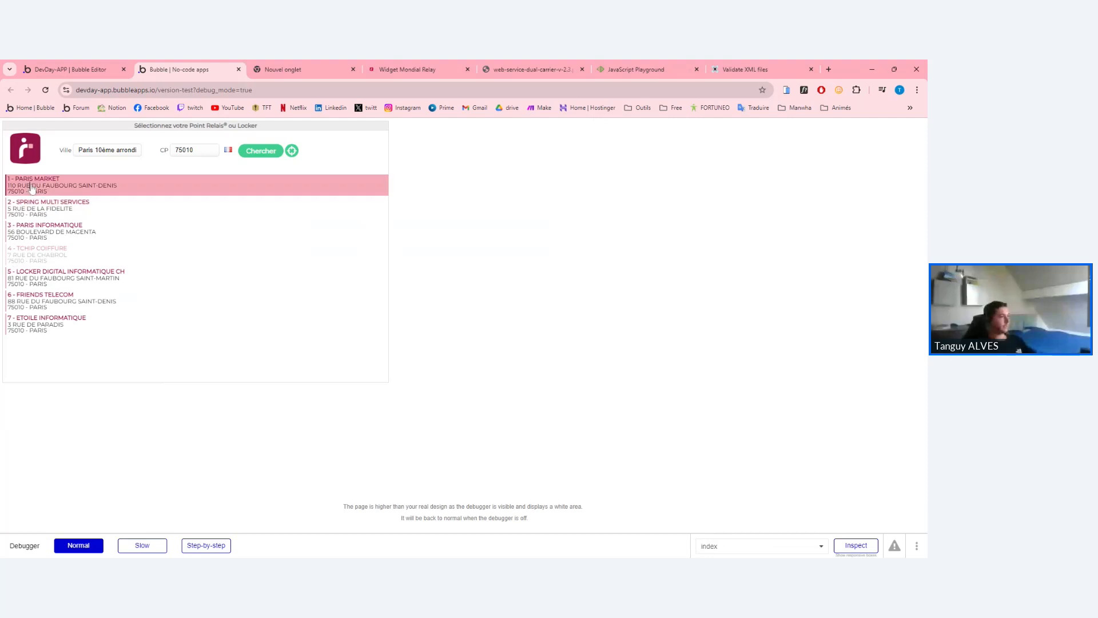
pyautogui.moveTo(24, 390); pyautogui.dragTo(0, 390)
pyautogui.hotkey('ctrl', 'c')
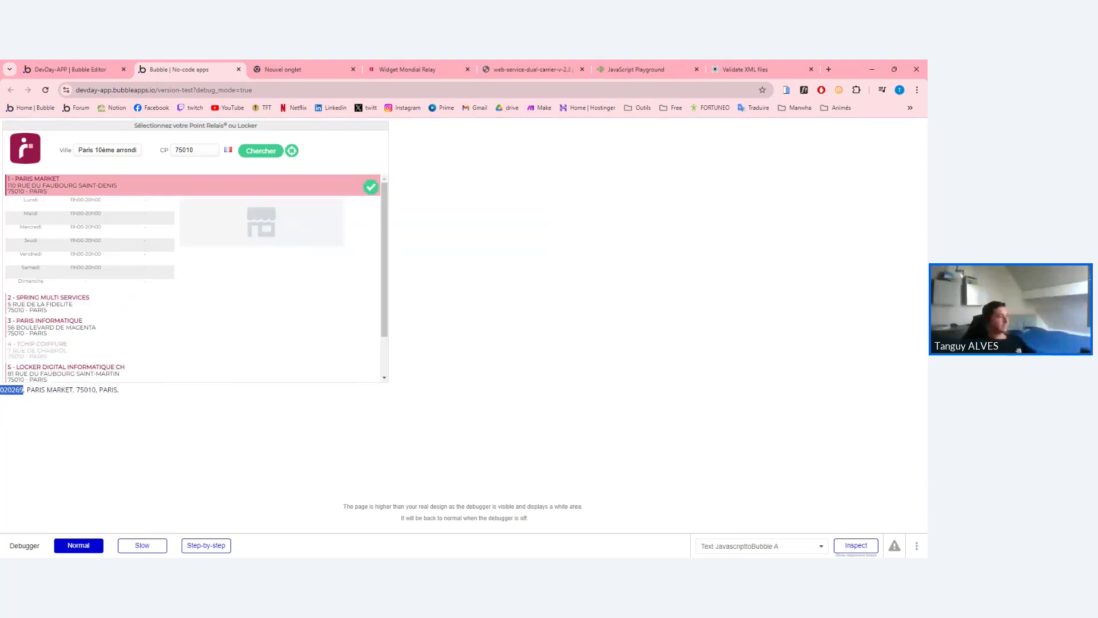
pyautogui.click(68, 69)
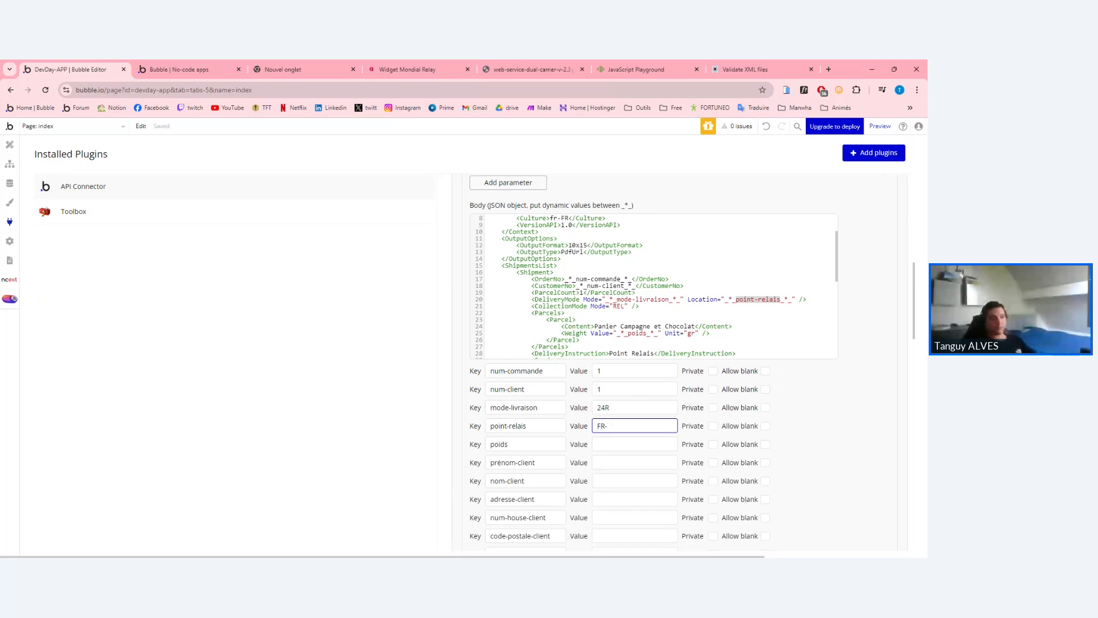
# Paste 020269 after FR- so the point-relais test value reads FR-020269.
pyautogui.doubleClick(602, 426)
pyautogui.doubleClick(606, 426)
pyautogui.hotkey('ctrl', 'v')
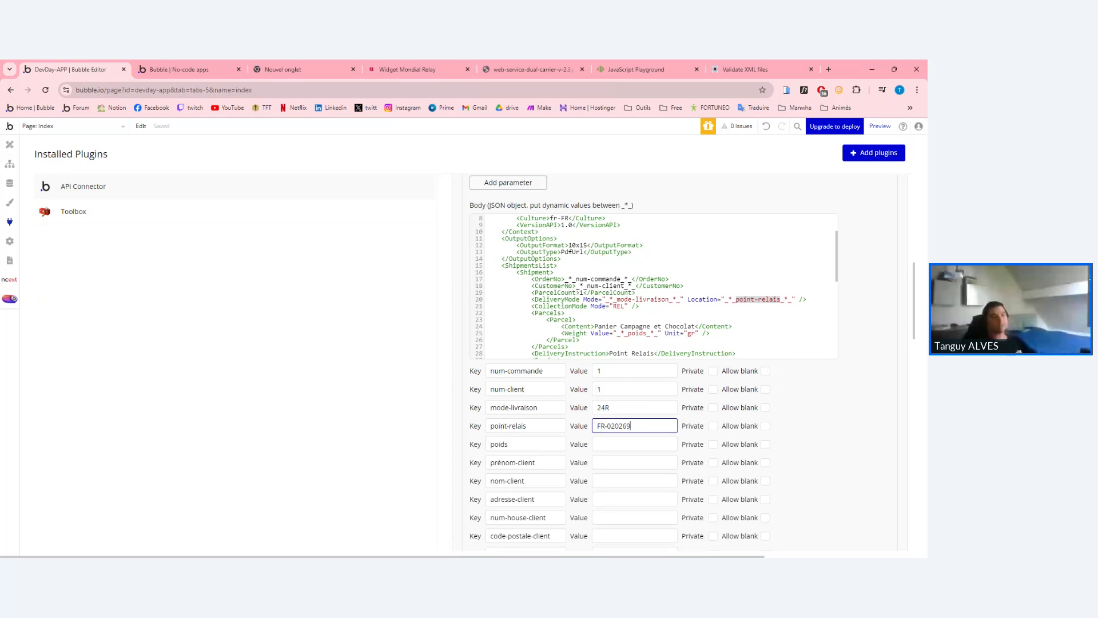
pyautogui.moveTo(606, 426); pyautogui.dragTo(597, 426)
pyautogui.click(601, 426)
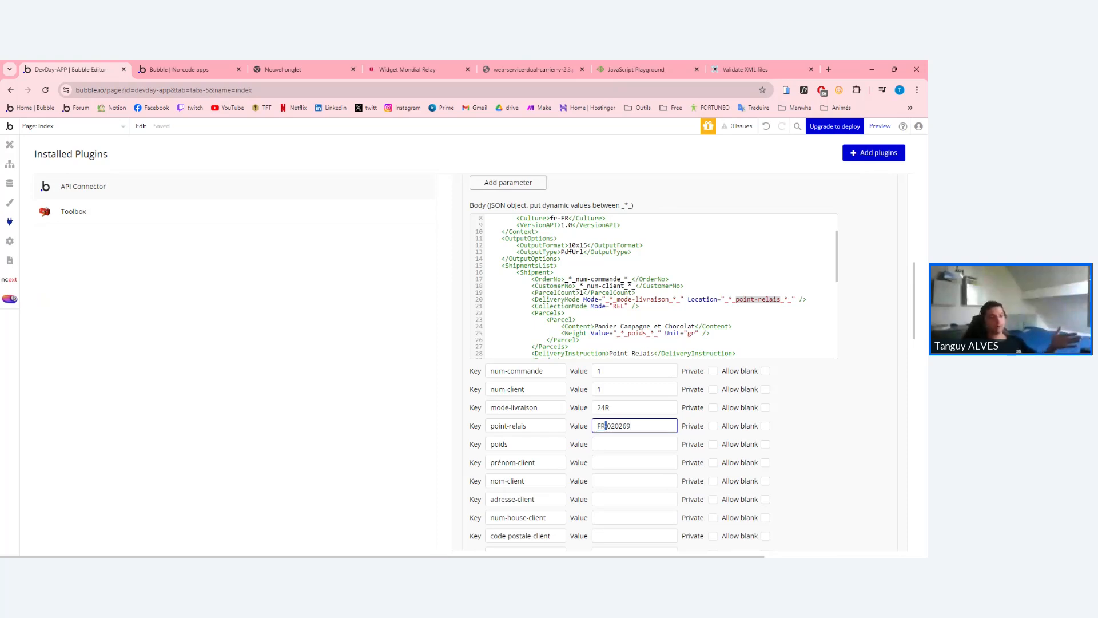
pyautogui.click(598, 426)
pyautogui.moveTo(607, 426); pyautogui.dragTo(601, 426)
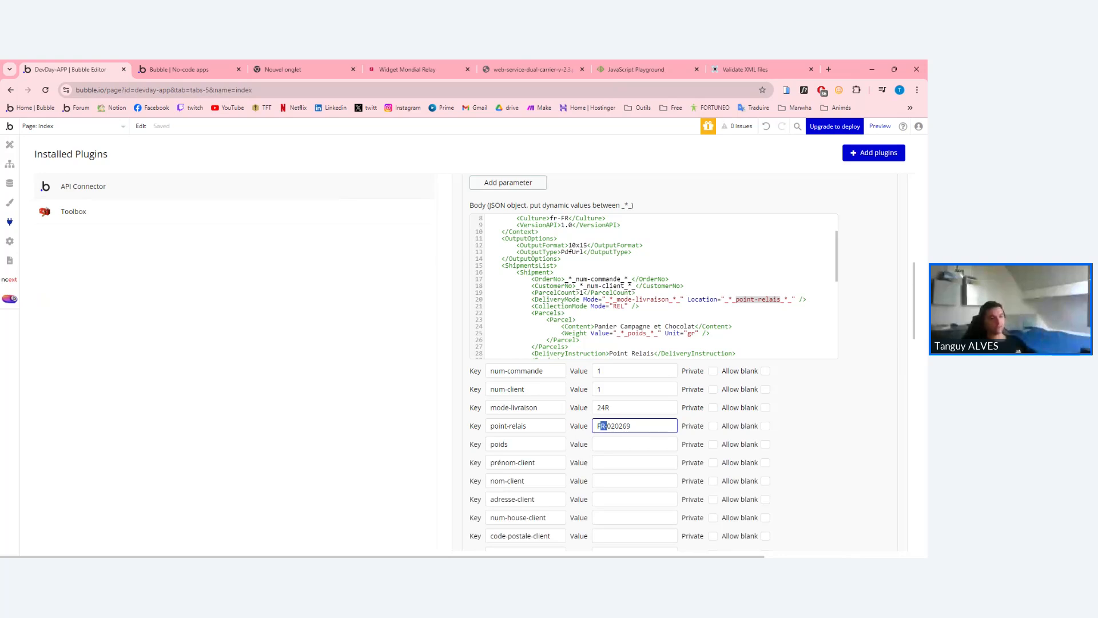
pyautogui.click(631, 427)
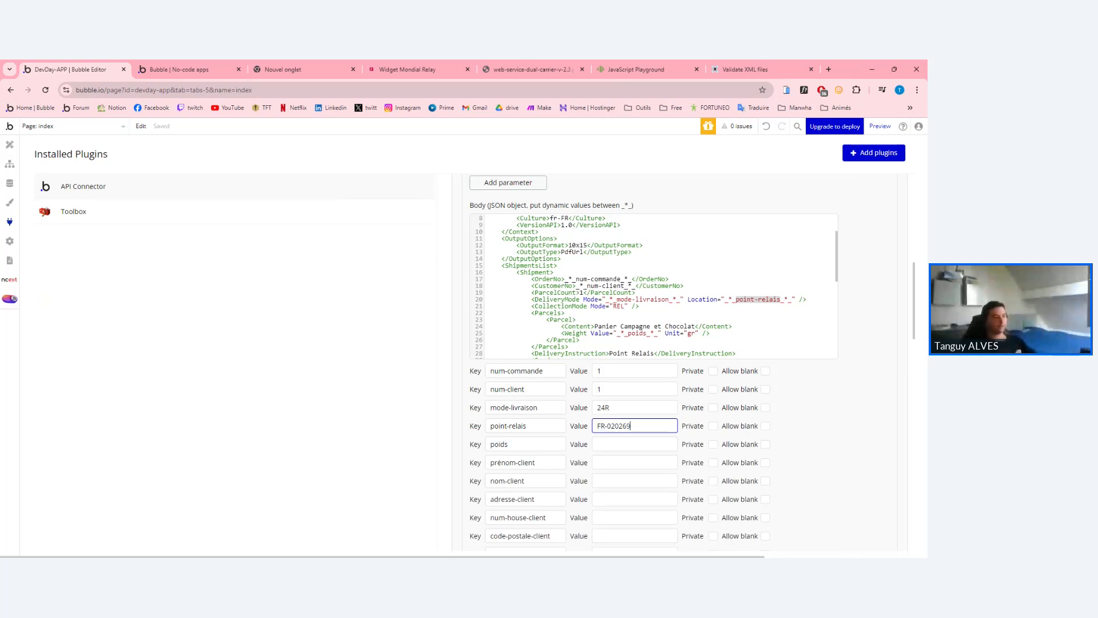
# Review the poids placeholder and gr unit on the XML body's weight line.
pyautogui.scroll(-5, 657, 286)
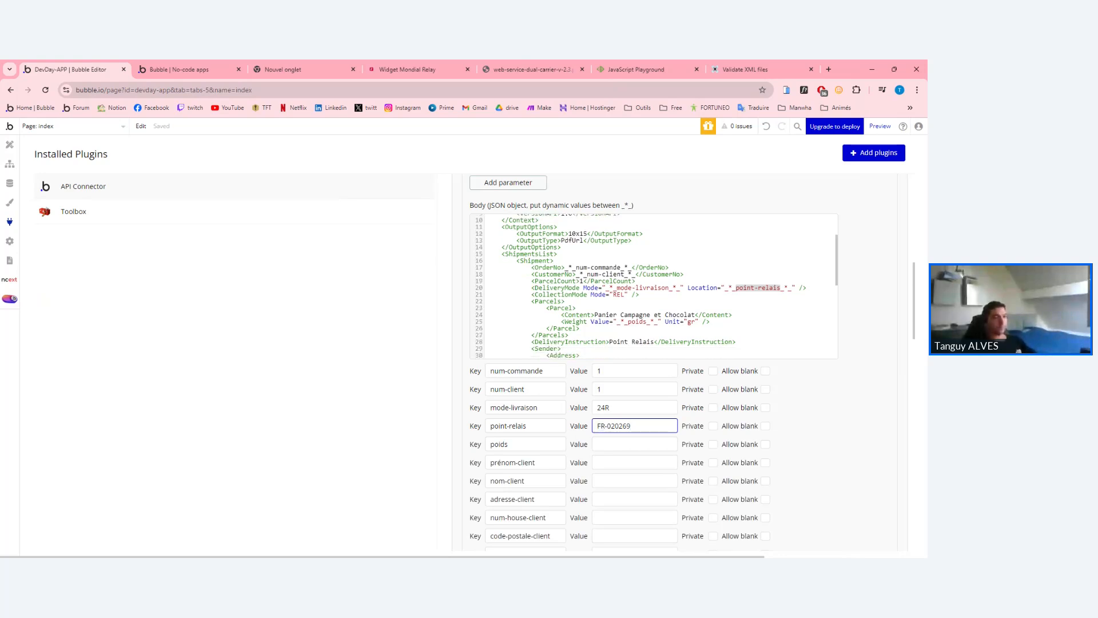
pyautogui.scroll(5, 657, 286)
pyautogui.moveTo(658, 334); pyautogui.dragTo(616, 333)
pyautogui.click(617, 333)
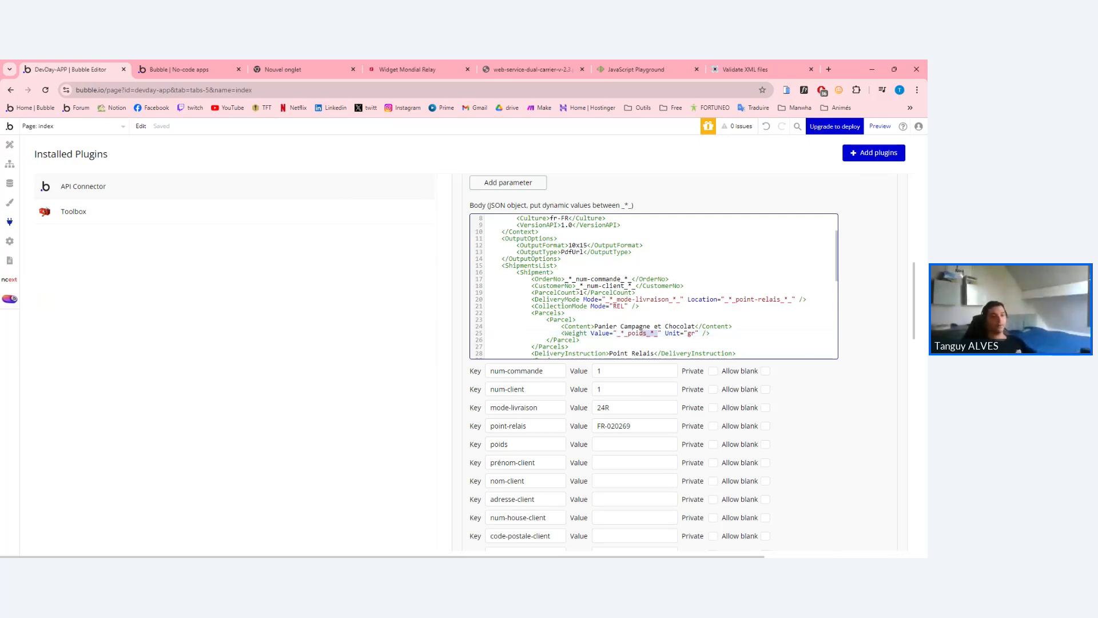
pyautogui.moveTo(657, 333); pyautogui.dragTo(617, 332)
pyautogui.click(628, 333)
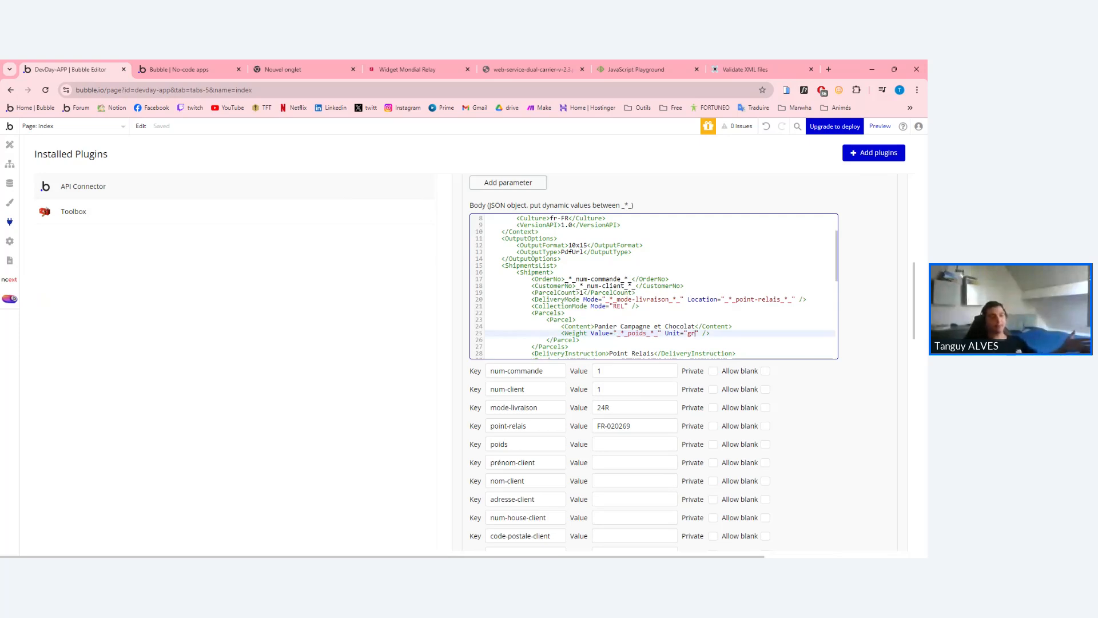
pyautogui.moveTo(695, 333); pyautogui.dragTo(688, 333)
pyautogui.click(688, 333)
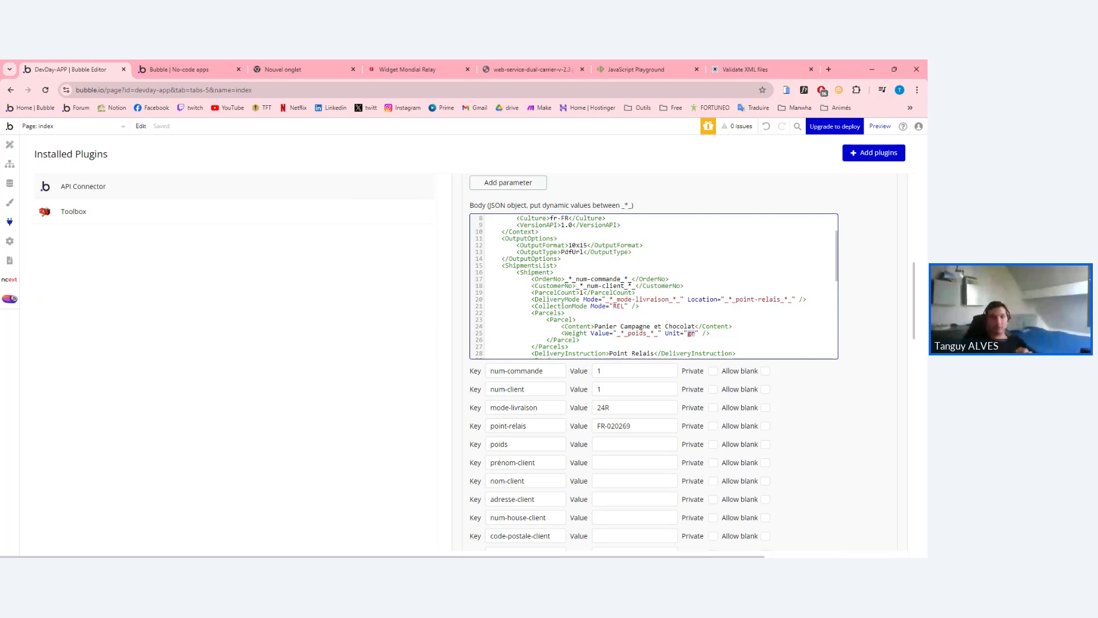
pyautogui.moveTo(657, 333); pyautogui.dragTo(609, 333)
pyautogui.click(637, 333)
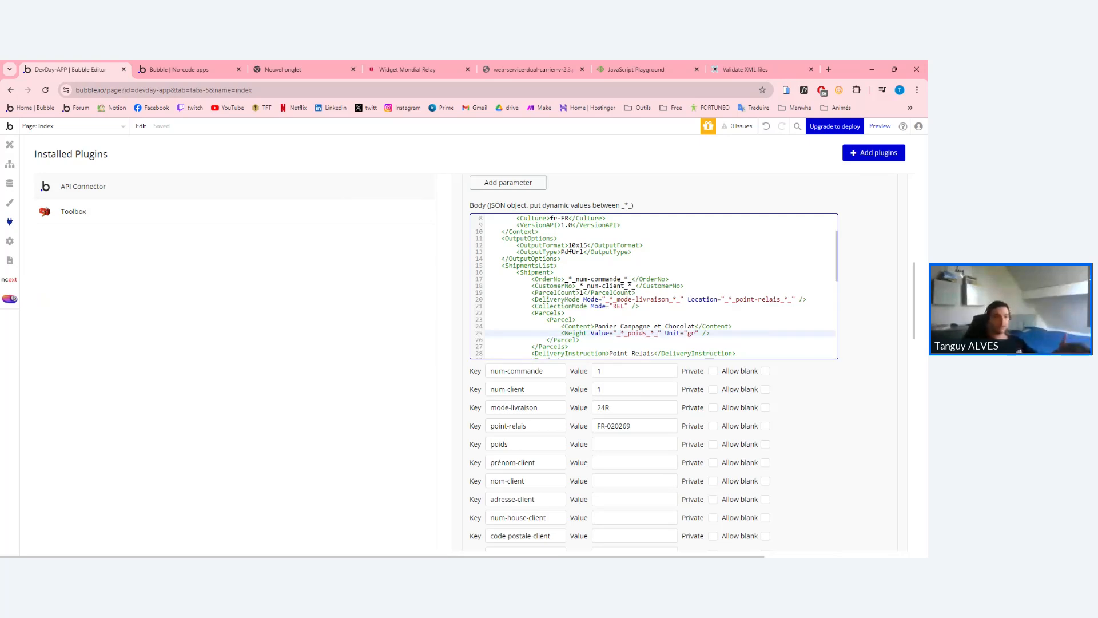
pyautogui.moveTo(616, 333); pyautogui.dragTo(658, 333)
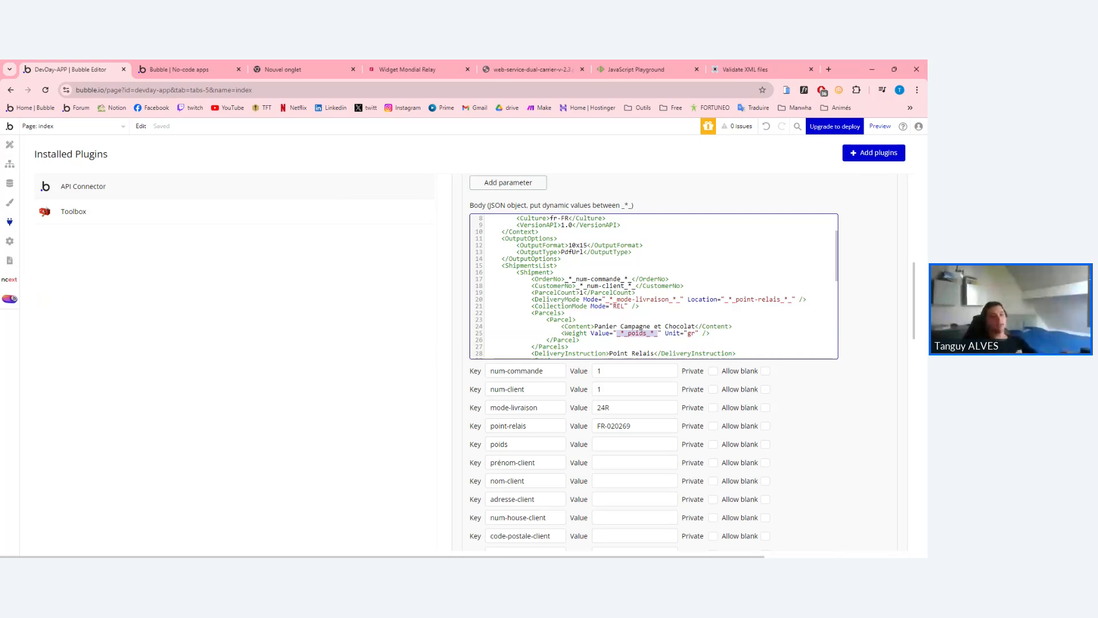
# Review the fixed sender address block, including its e-mail domain.
pyautogui.scroll(-5, 654, 286)
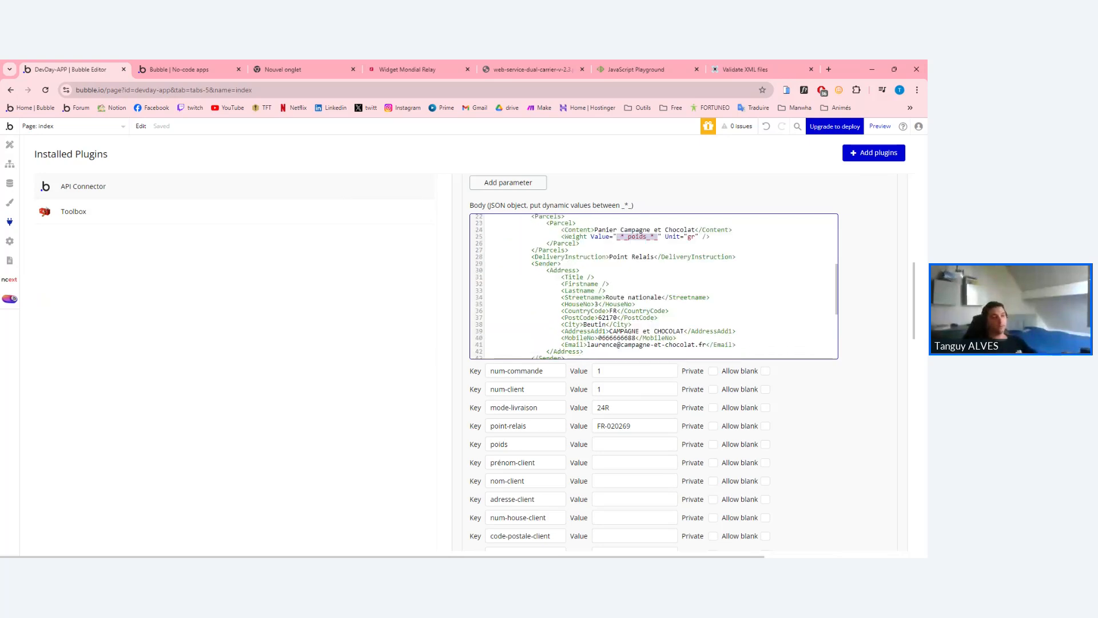
pyautogui.moveTo(528, 264)
pyautogui.mouseDown()
pyautogui.moveTo(503, 271)
pyautogui.moveTo(572, 312)
pyautogui.moveTo(583, 351)
pyautogui.moveTo(566, 356)
pyautogui.moveTo(532, 261)
pyautogui.mouseUp()
pyautogui.click(678, 335)
pyautogui.click(585, 349)
pyautogui.click(532, 260)
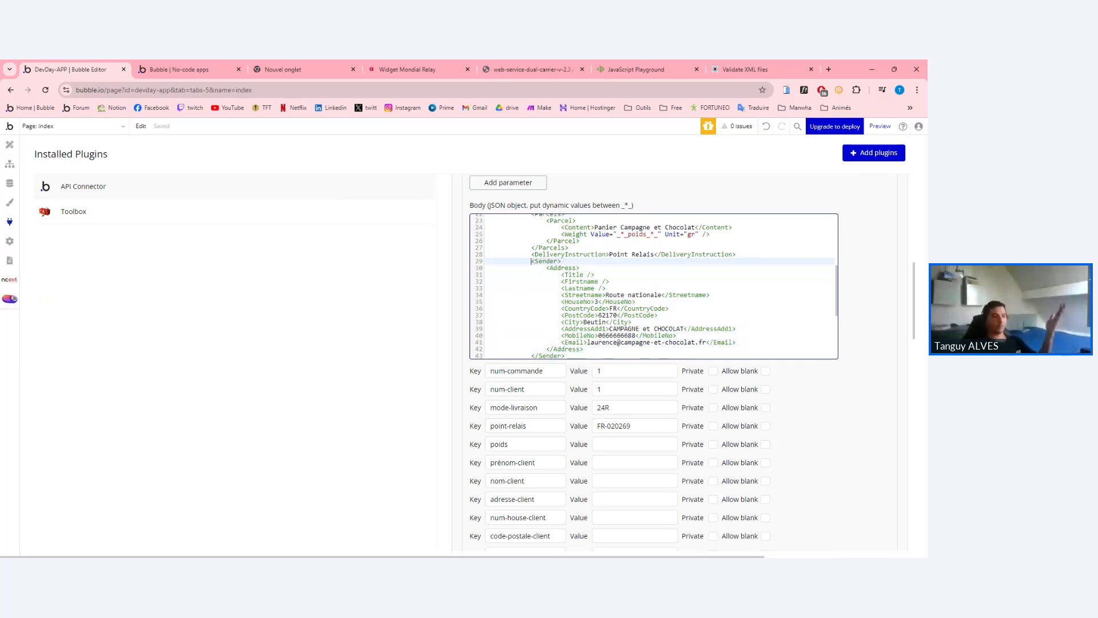
pyautogui.scroll(-2, 653, 286)
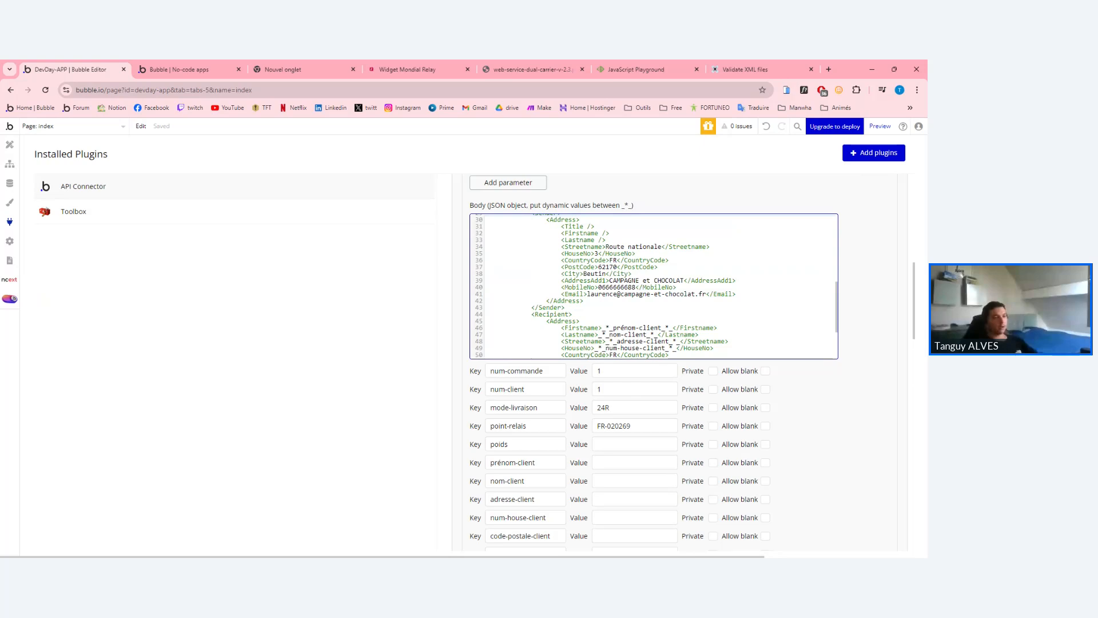
pyautogui.scroll(-1, 654, 286)
pyautogui.moveTo(565, 259); pyautogui.dragTo(677, 239)
pyautogui.click(584, 252)
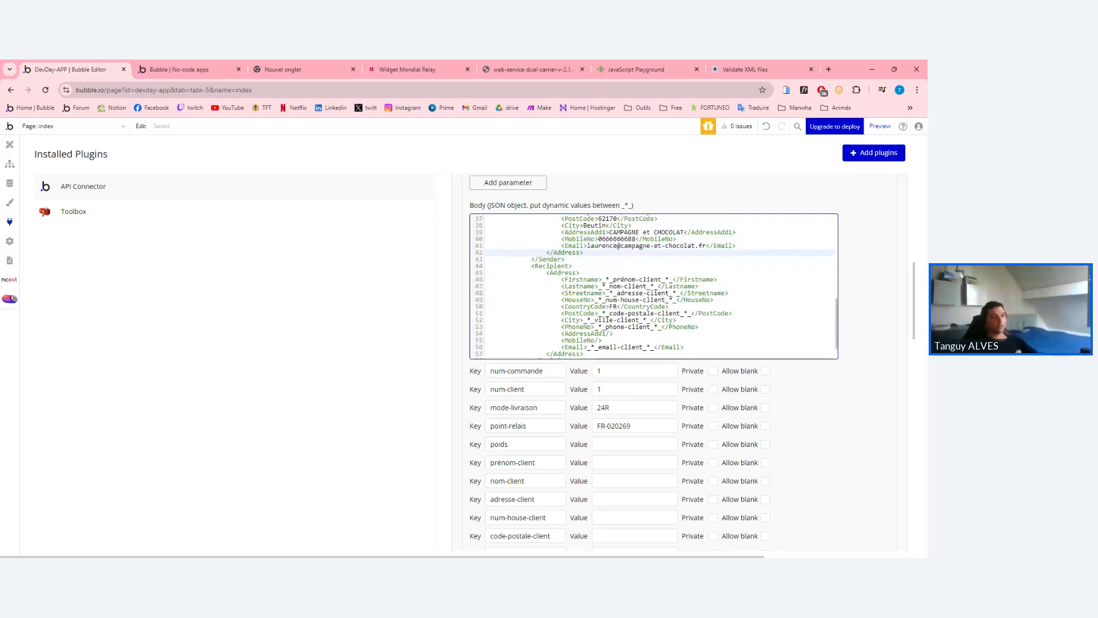
pyautogui.scroll(2, 653, 286)
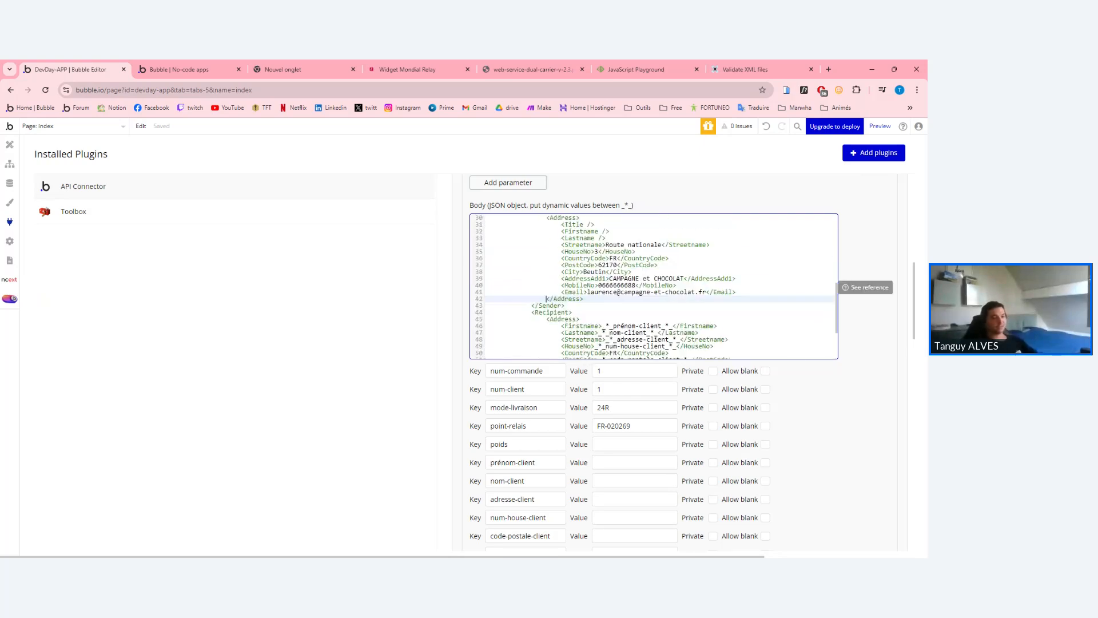
pyautogui.click(573, 313)
pyautogui.scroll(-1, 654, 286)
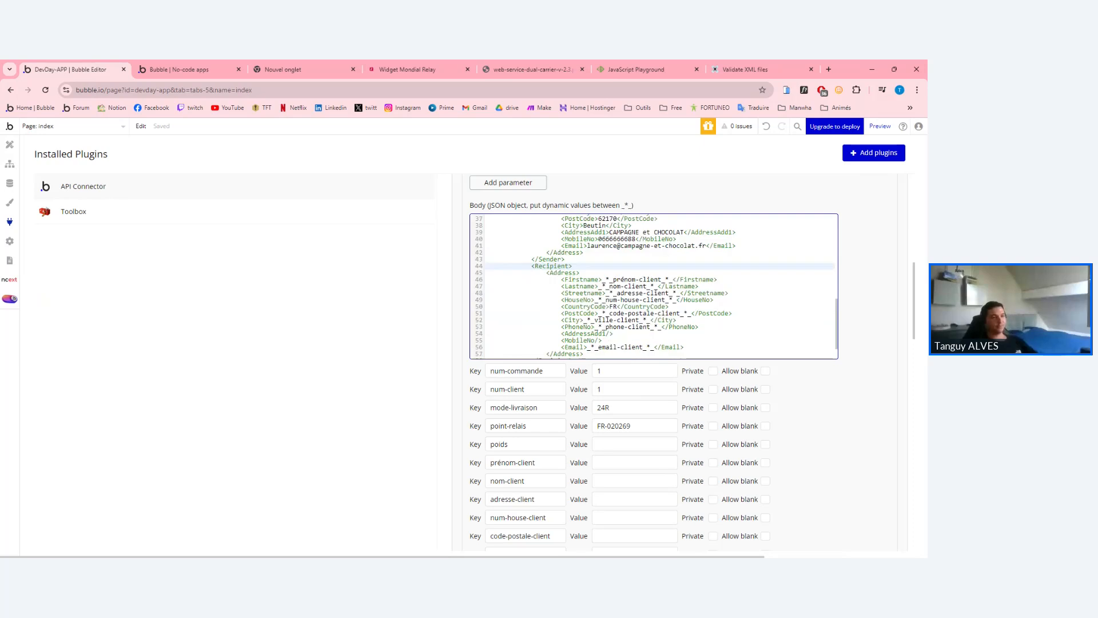
pyautogui.moveTo(707, 246); pyautogui.dragTo(624, 245)
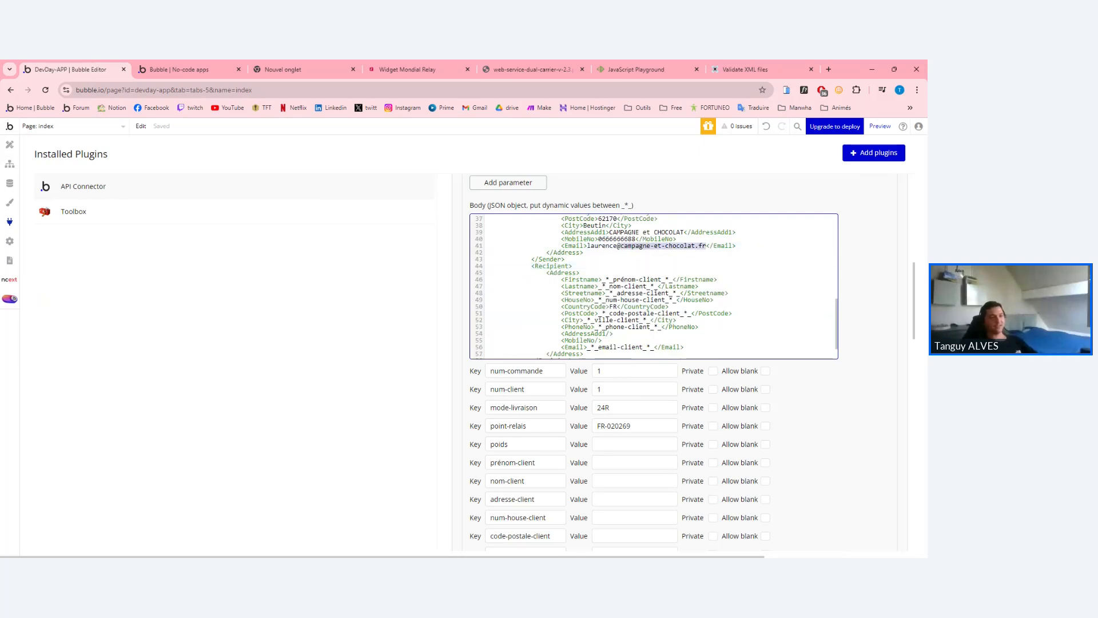
pyautogui.click(566, 259)
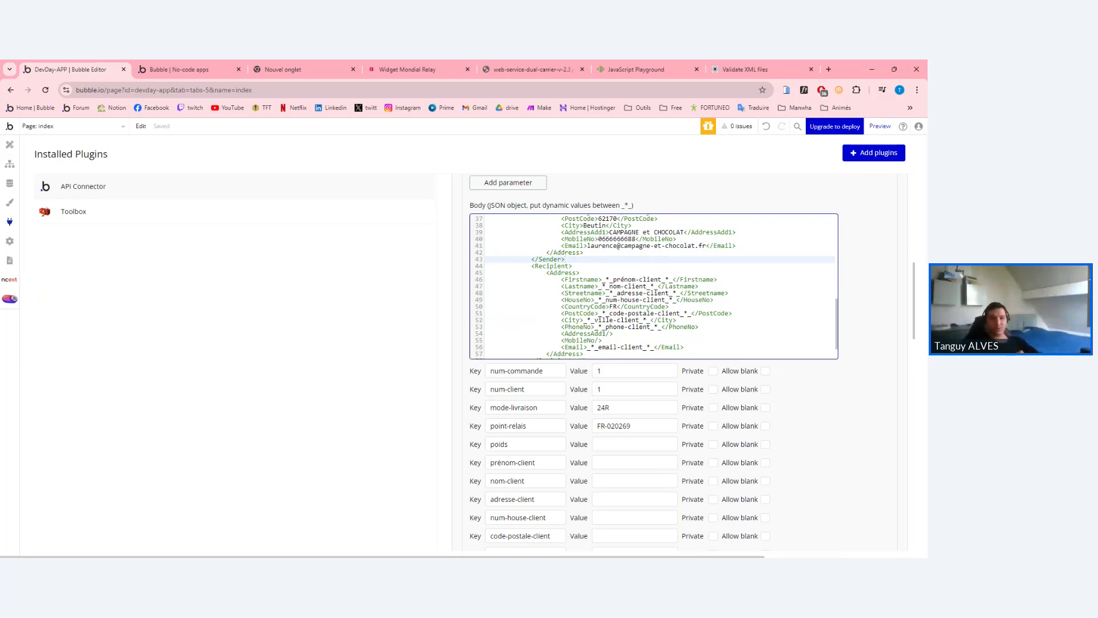
# Review the Recipient block and add the missing underscore to the email-client placeholder.
pyautogui.doubleClick(625, 279)
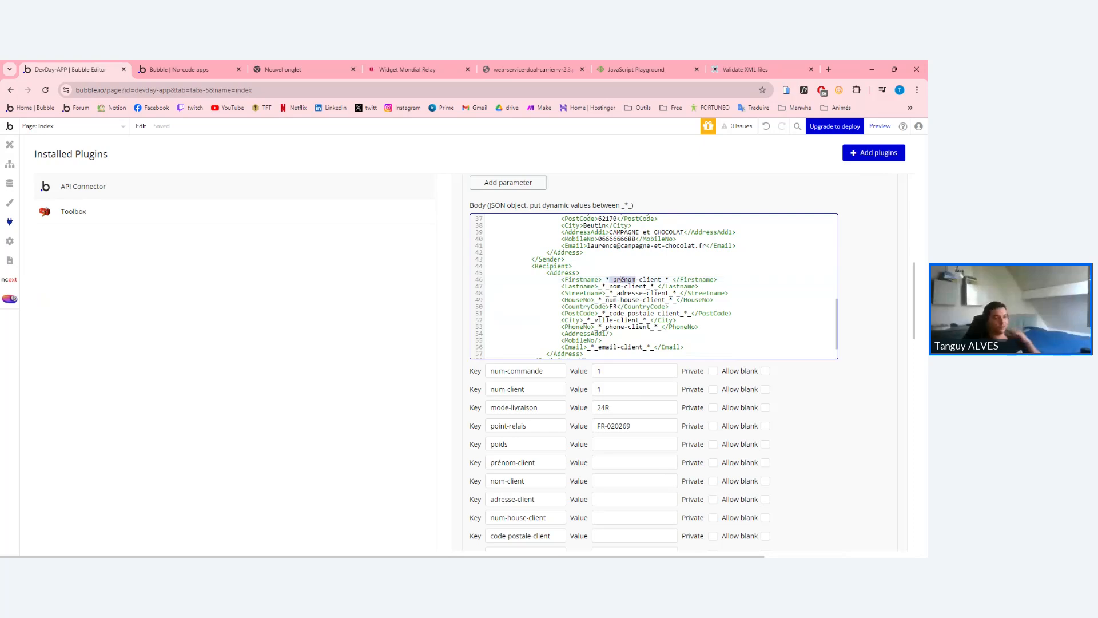
pyautogui.click(625, 287)
pyautogui.click(669, 279)
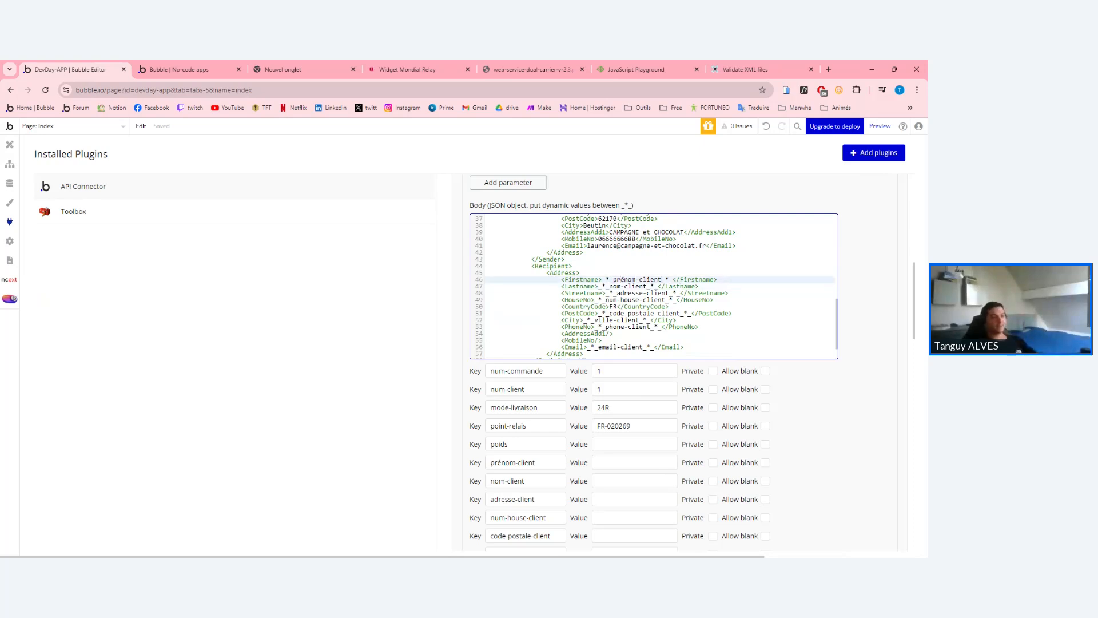
pyautogui.moveTo(532, 266); pyautogui.dragTo(602, 340)
pyautogui.click(603, 340)
pyautogui.scroll(3, 602, 341)
pyautogui.moveTo(531, 309); pyautogui.dragTo(601, 330)
pyautogui.click(600, 330)
pyautogui.scroll(-3, 601, 330)
pyautogui.moveTo(532, 239); pyautogui.dragTo(577, 333)
pyautogui.click(577, 334)
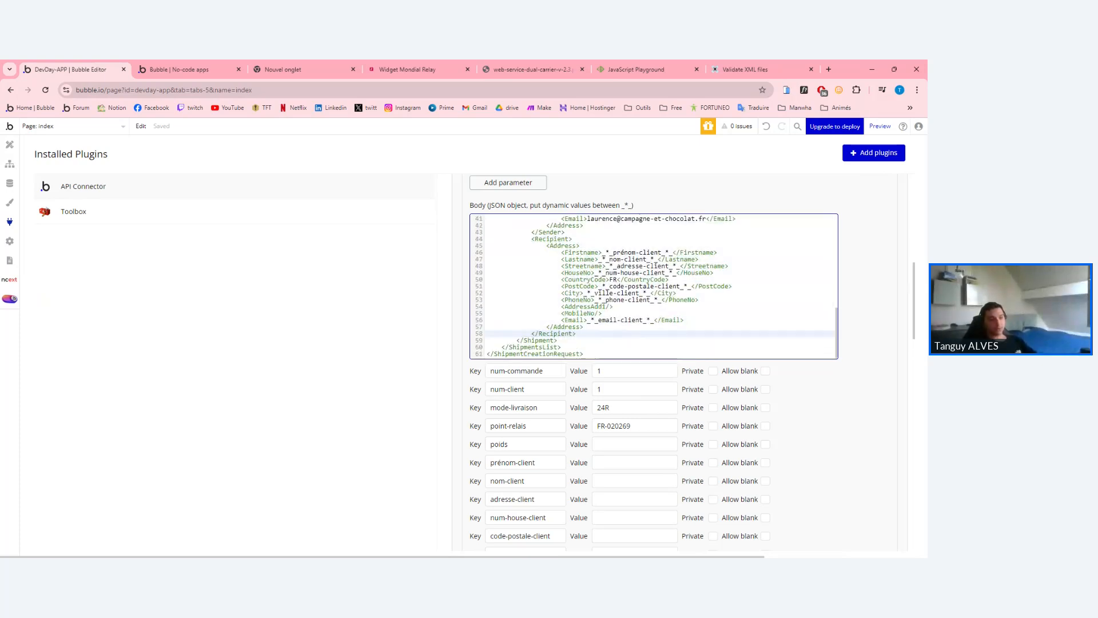
pyautogui.click(650, 319)
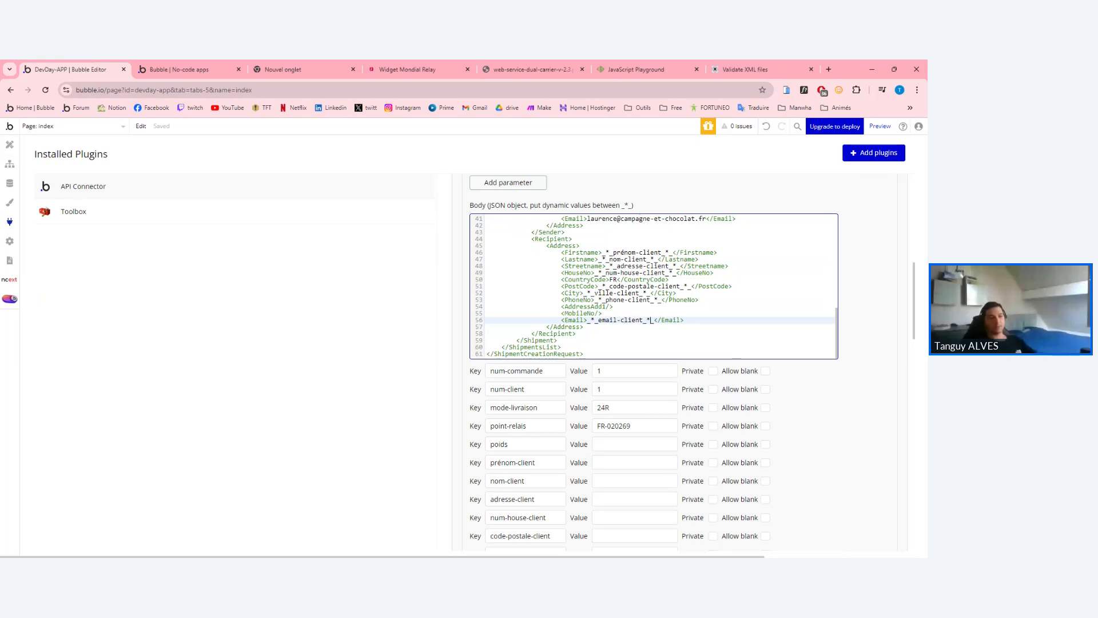
pyautogui.write('_')
# Check the delimiters of the house-number, first-name and street address placeholders.
pyautogui.doubleClick(655, 273)
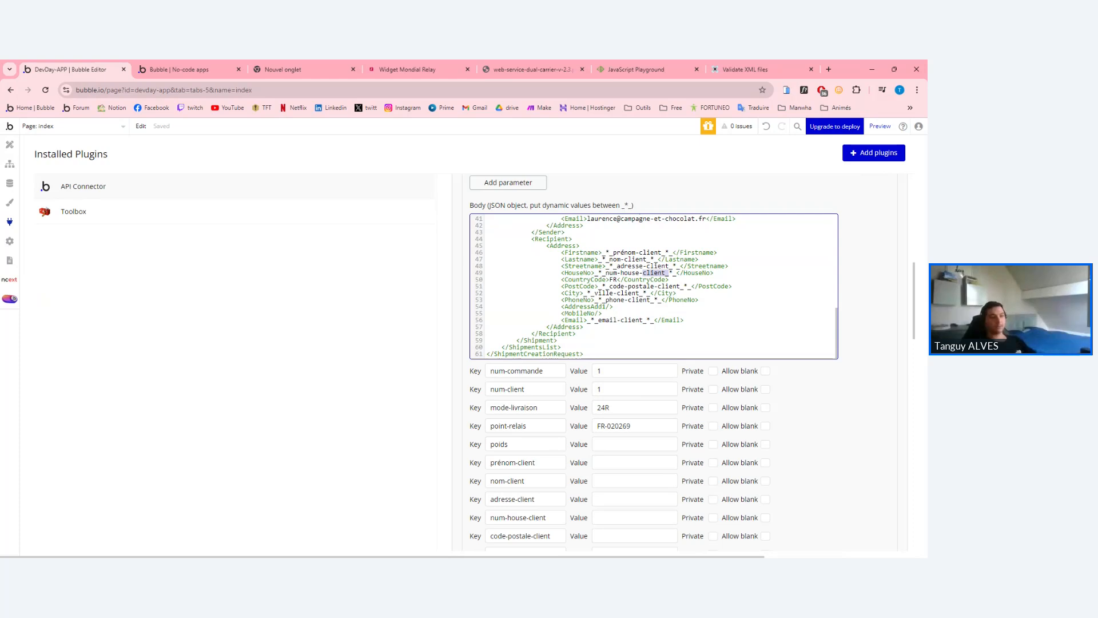
pyautogui.doubleClick(625, 253)
pyautogui.click(625, 252)
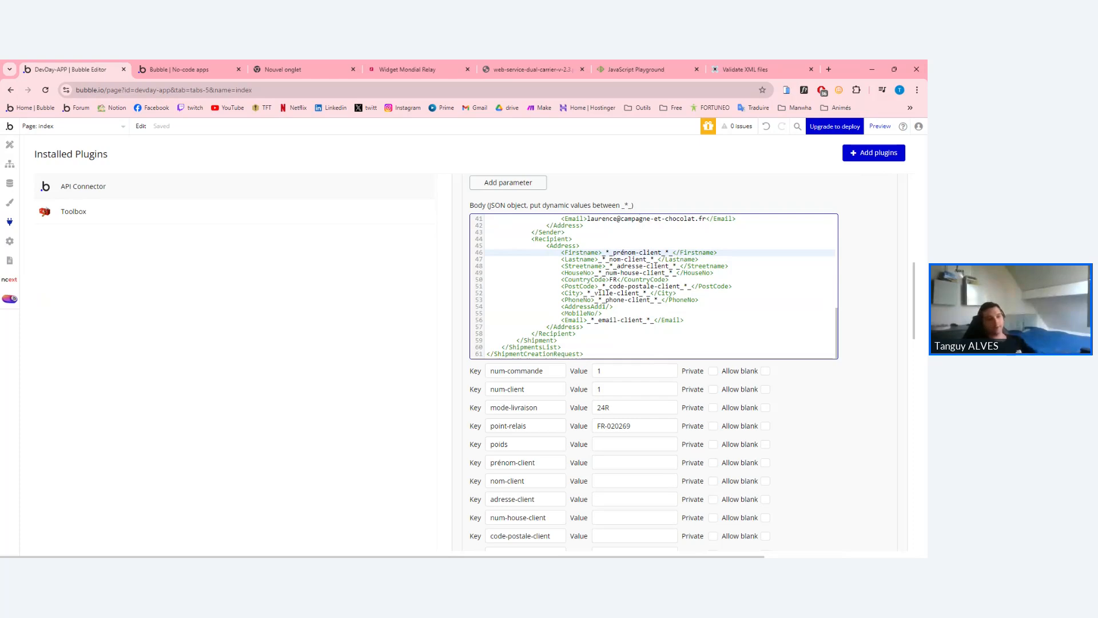
pyautogui.doubleClick(625, 252)
pyautogui.click(624, 252)
pyautogui.click(647, 246)
pyautogui.click(669, 252)
pyautogui.press('Down')
pyautogui.press('Down')
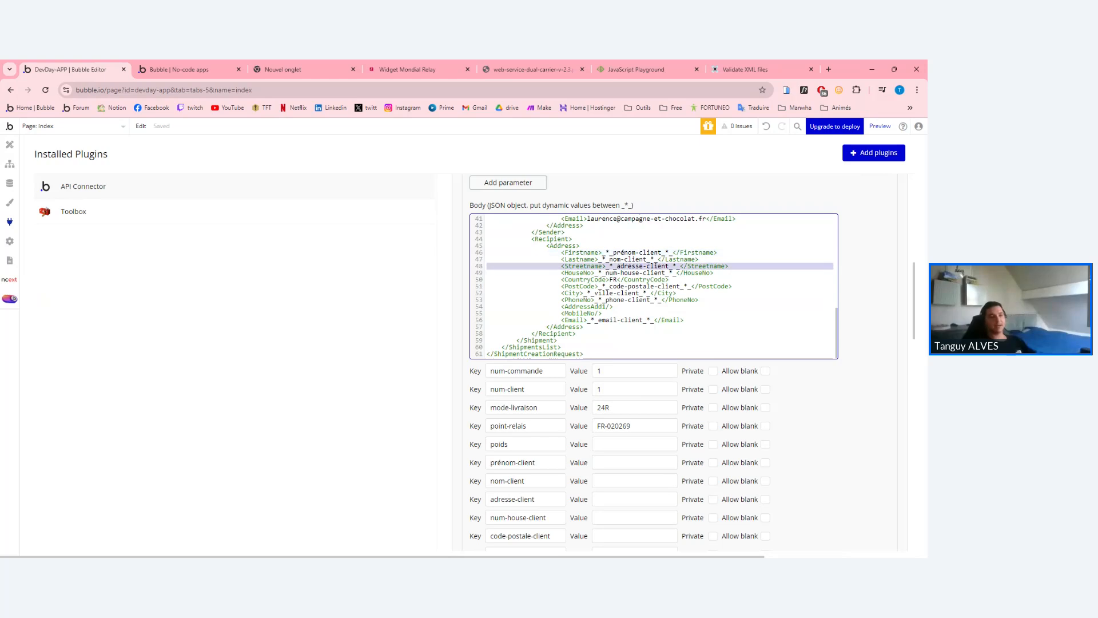
pyautogui.click(679, 266)
pyautogui.moveTo(680, 266); pyautogui.dragTo(606, 266)
pyautogui.click(606, 267)
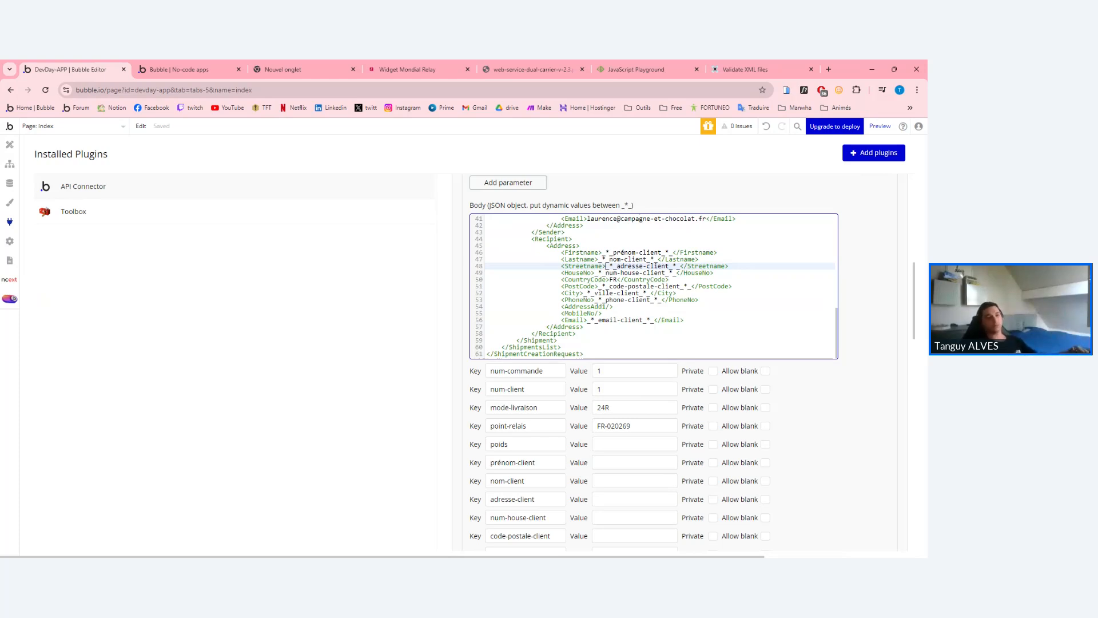
# Set the weight test value to 200.
pyautogui.scroll(-3, 653, 286)
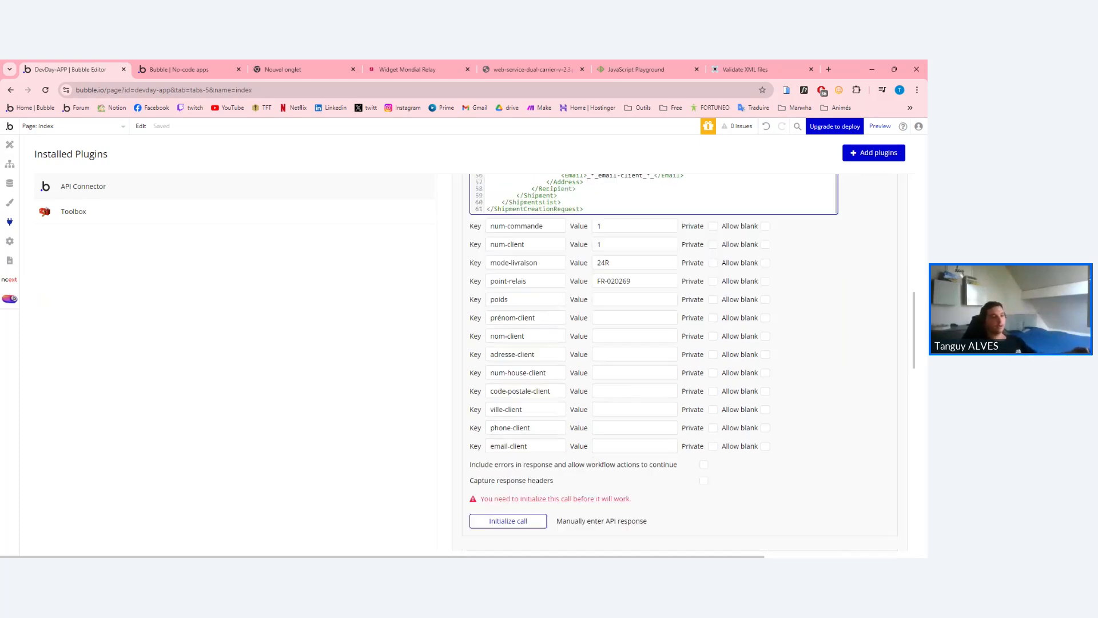
pyautogui.scroll(3, 654, 286)
pyautogui.scroll(-2, 654, 286)
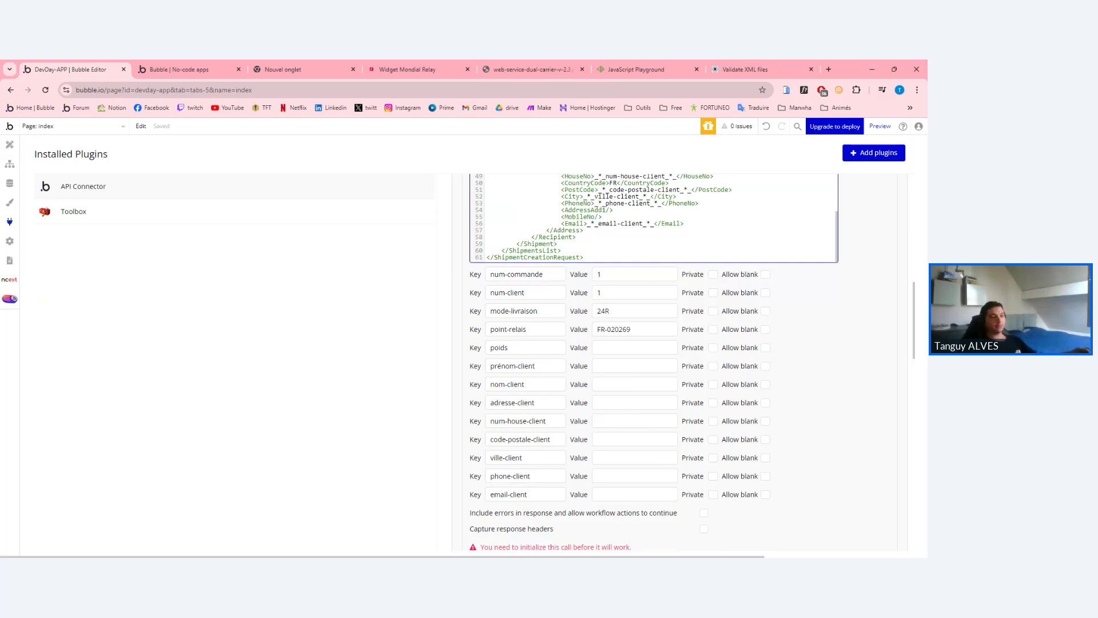
pyautogui.click(634, 348)
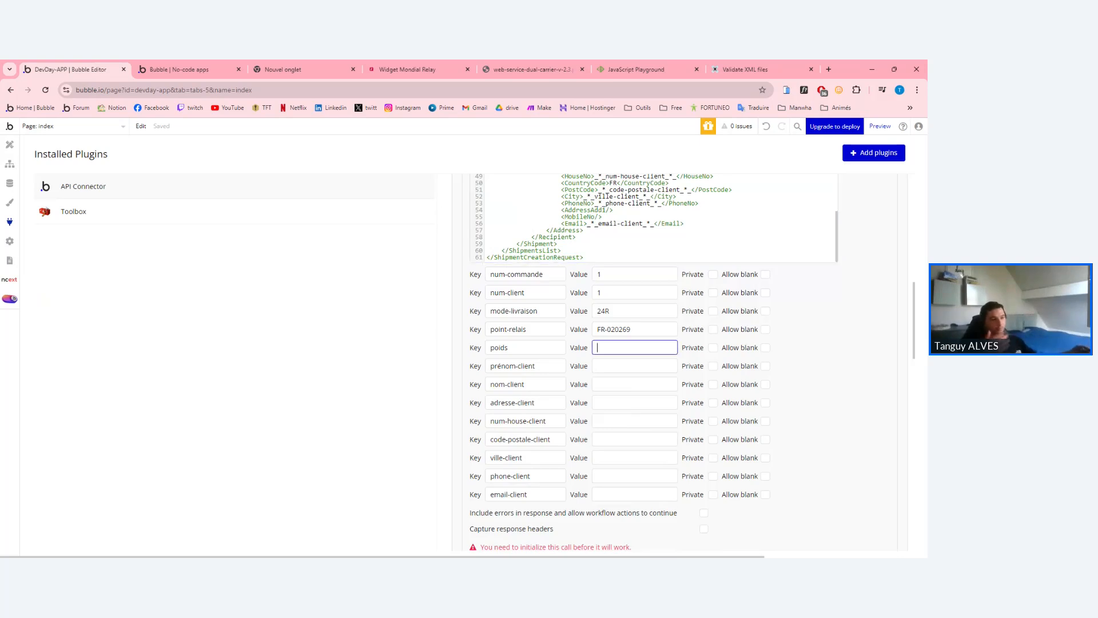
pyautogui.write('2000')
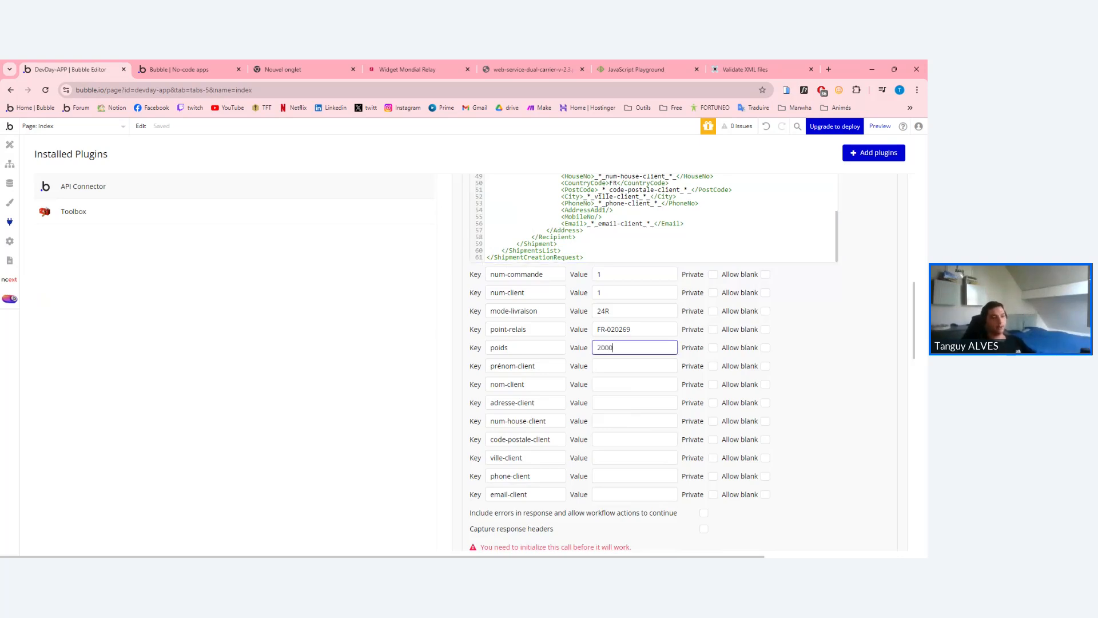
pyautogui.click(588, 366)
# Fill in the recipient's first name, last name and street address test values.
pyautogui.click(606, 366)
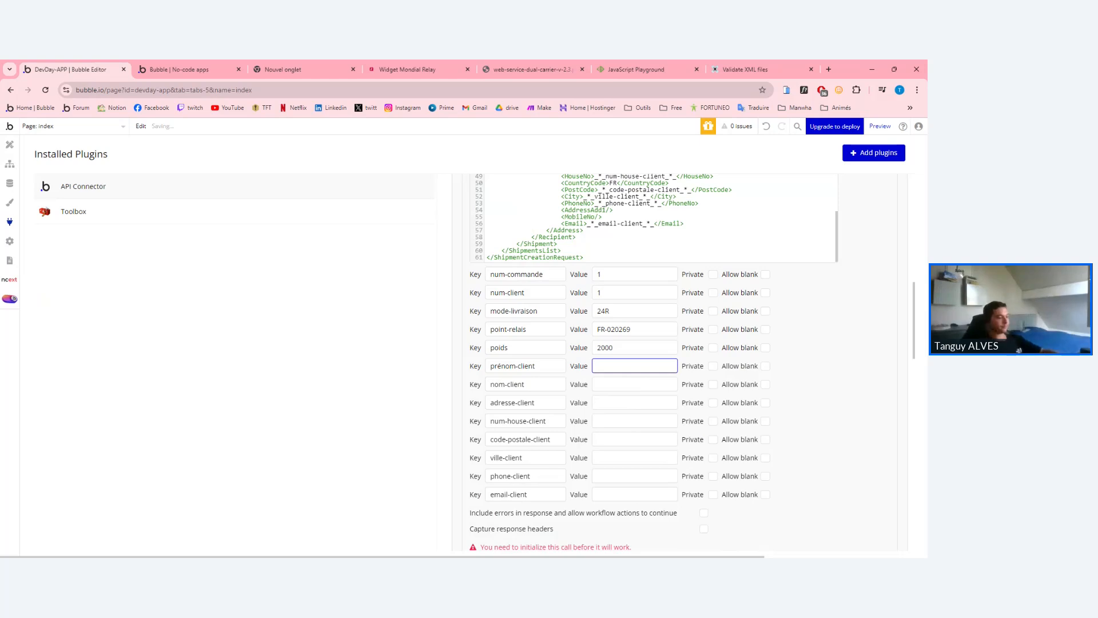
pyautogui.click(592, 382)
pyautogui.click(596, 384)
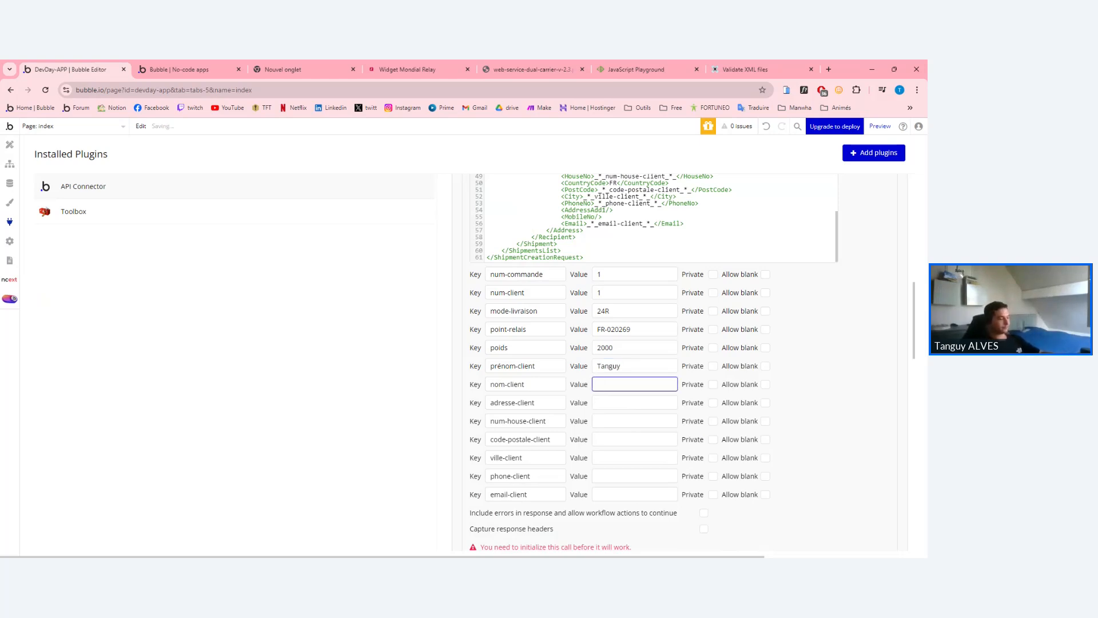
pyautogui.press('Tab')
pyautogui.press('Tab')
pyautogui.press('Tab')
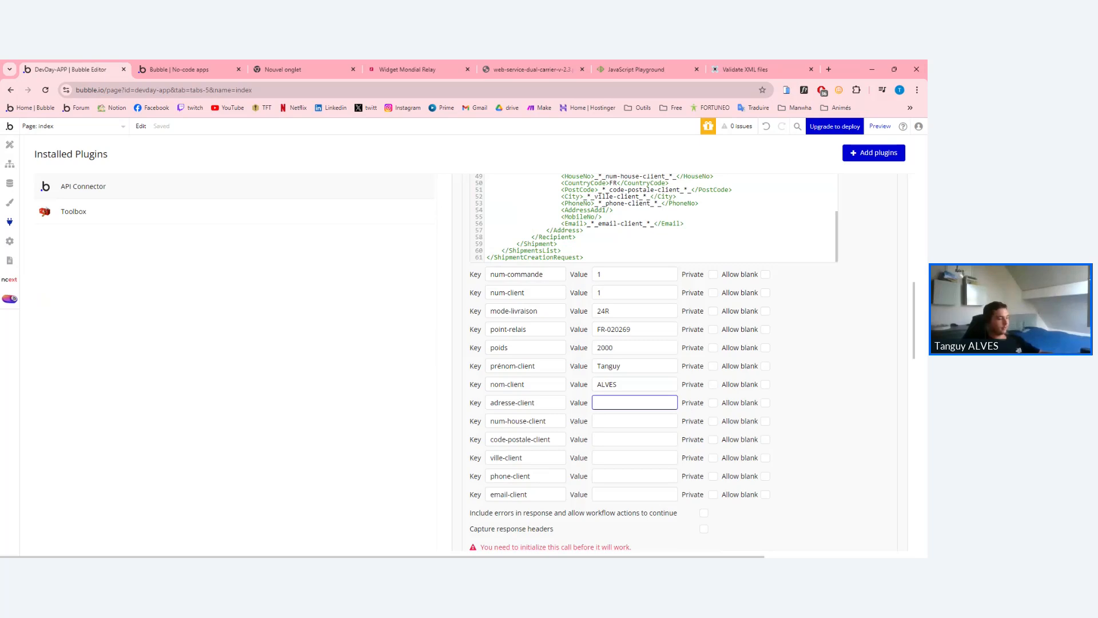
pyautogui.write('Route des papillons')
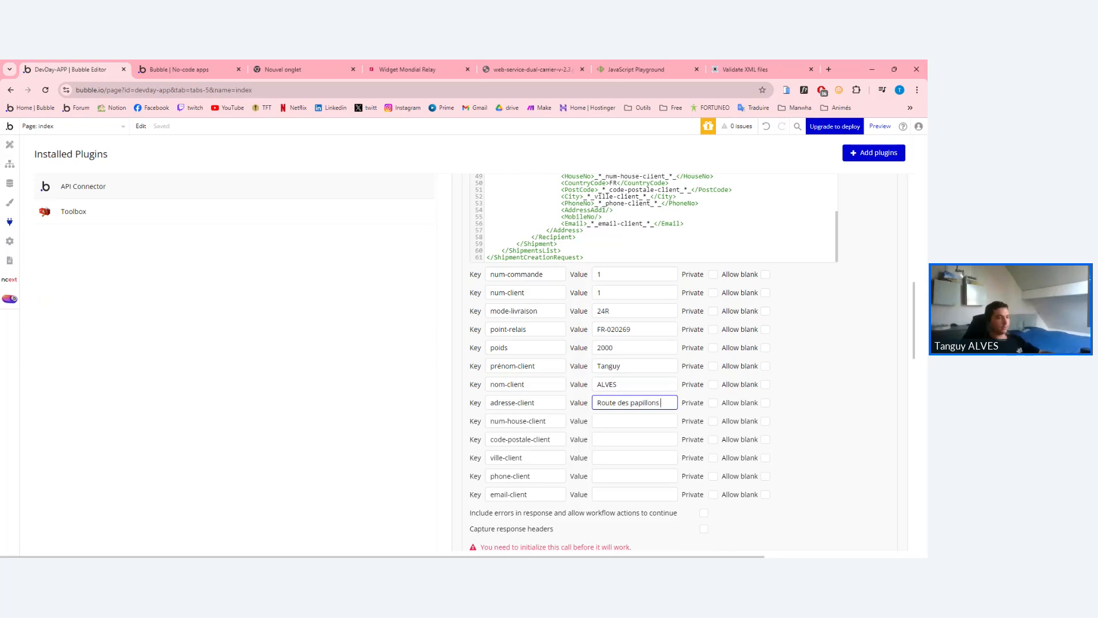
pyautogui.press('Tab')
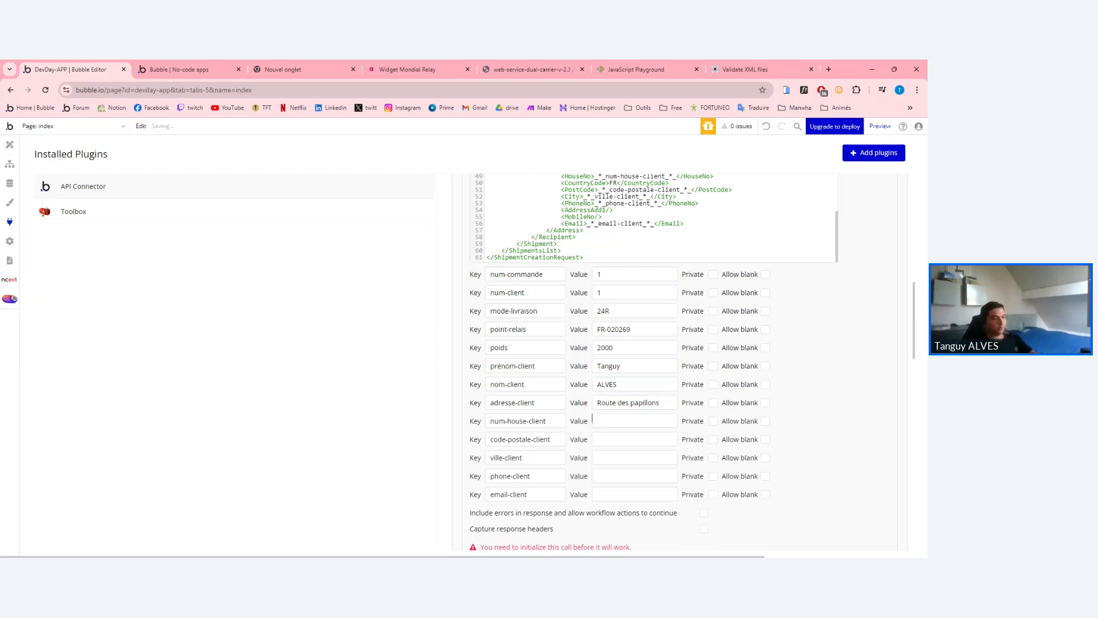
# Fill in the recipient's house number, postcode and city test values.
pyautogui.click(592, 420)
pyautogui.click(598, 439)
pyautogui.write('75001')
pyautogui.press('Tab')
pyautogui.write('PAR')
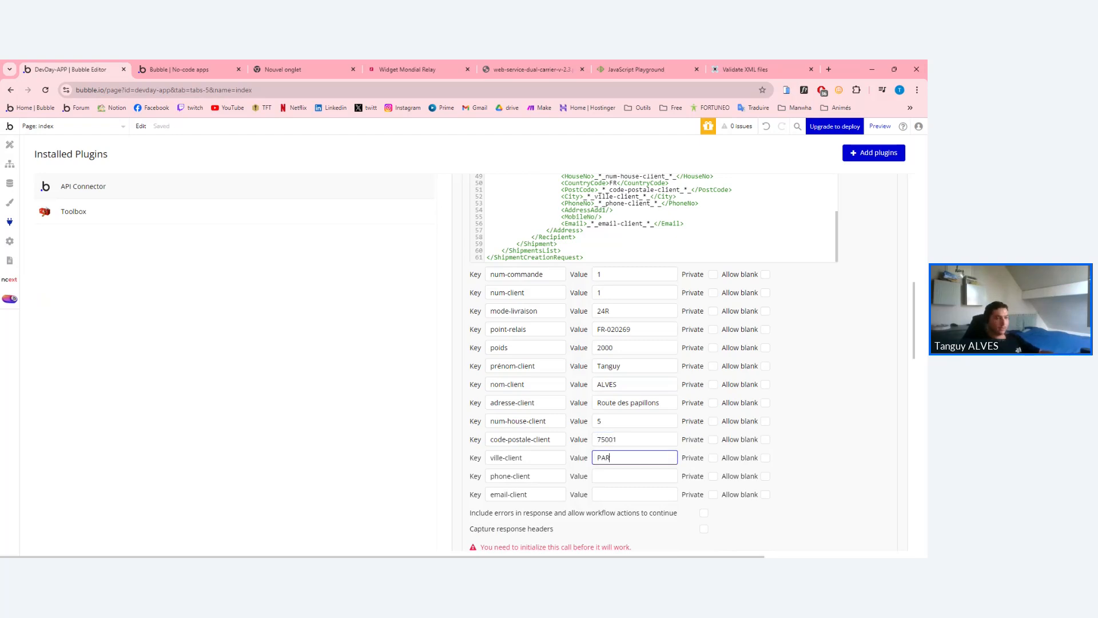
pyautogui.write('IS')
# Enter and adjust a test phone number for phone-client.
pyautogui.press('Tab')
pyautogui.write('0')
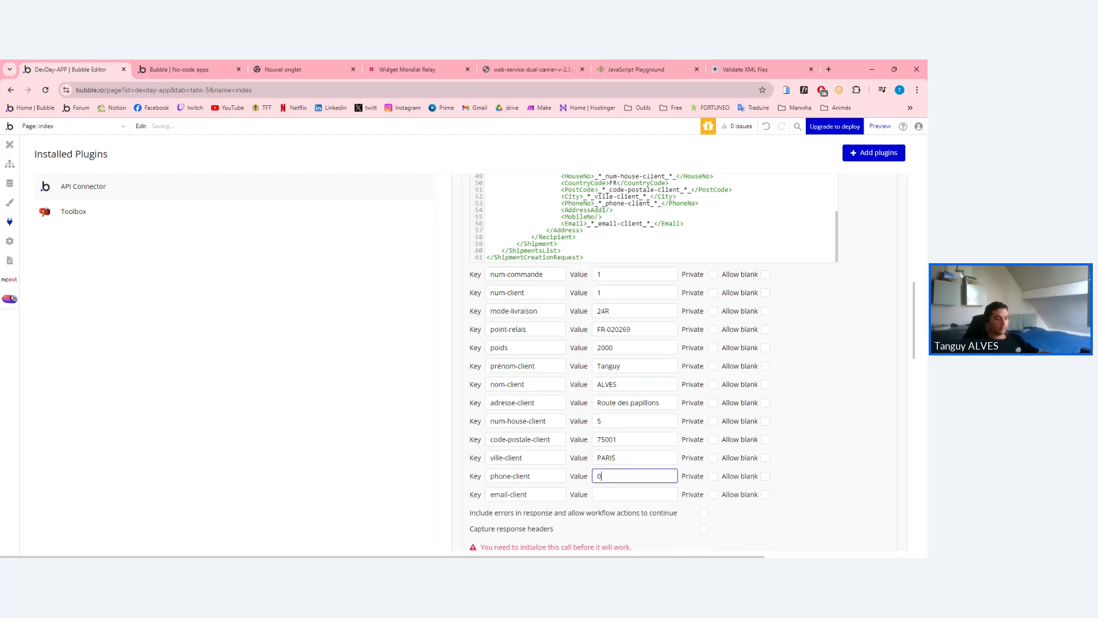
pyautogui.write('777777')
pyautogui.hotkey('shift', 'Left')
pyautogui.hotkey('shift', 'Left')
pyautogui.hotkey('shift', 'Left')
pyautogui.hotkey('shift', 'Left')
pyautogui.hotkey('shift', 'Left')
pyautogui.hotkey('shift', 'Left')
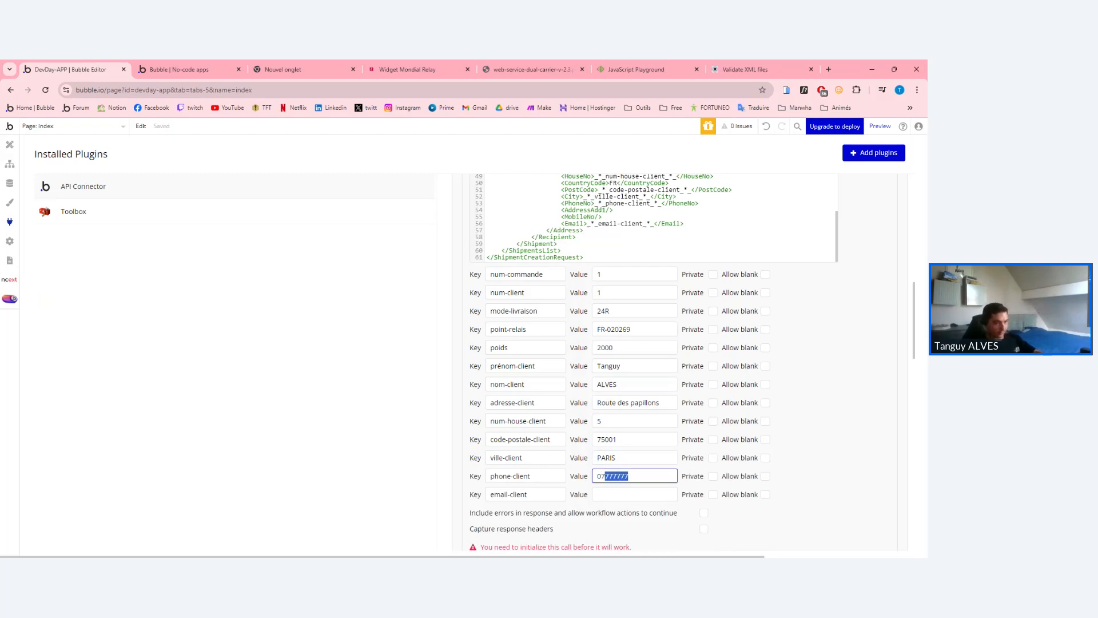
pyautogui.click(616, 476)
pyautogui.moveTo(616, 476); pyautogui.dragTo(609, 476)
pyautogui.click(613, 476)
pyautogui.press('Right')
pyautogui.press('Right')
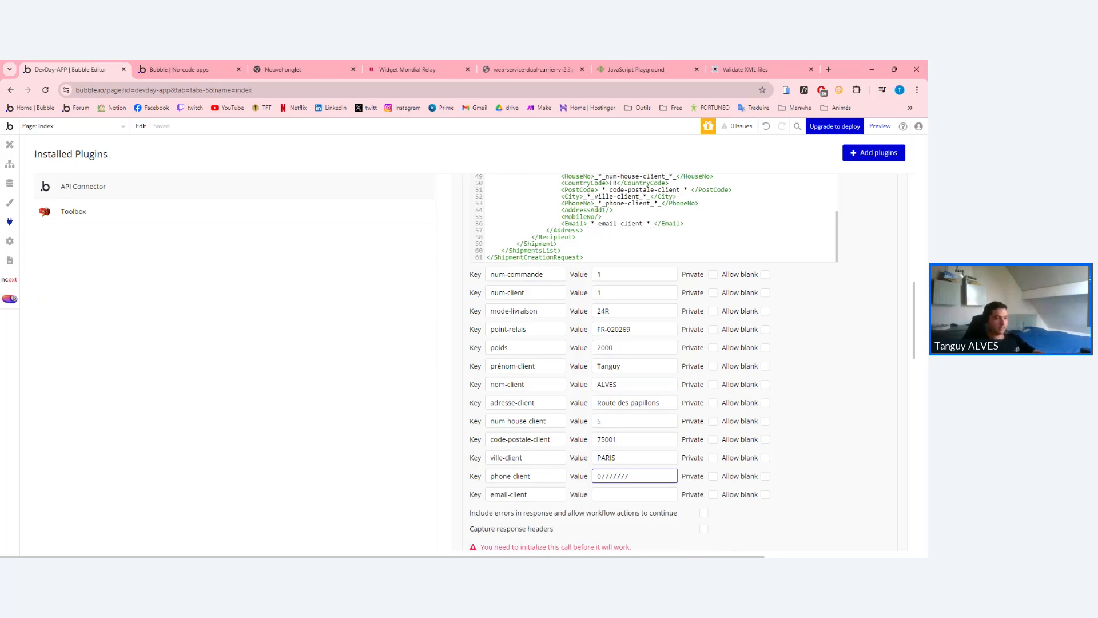
pyautogui.press('Tab')
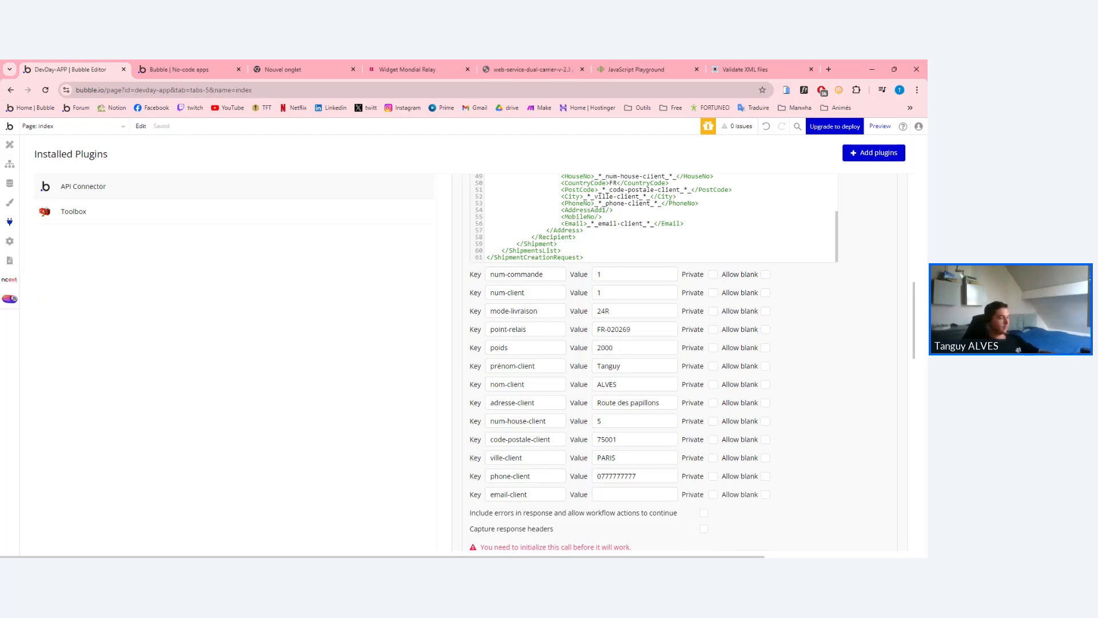
# Enter a test e-mail address as the email-client value.
pyautogui.click(592, 493)
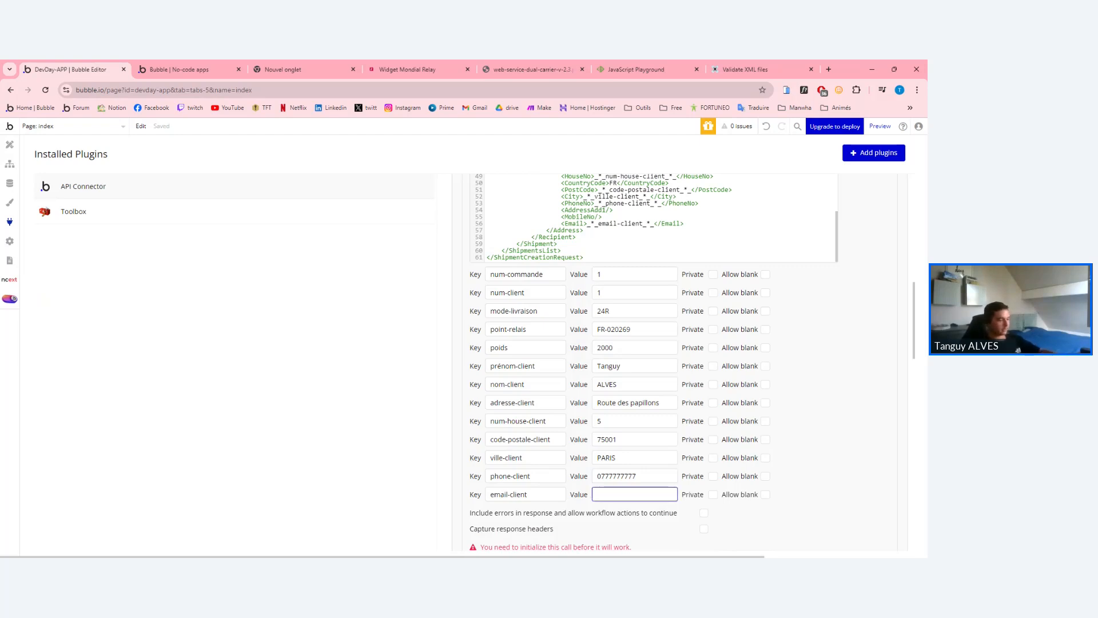
pyautogui.scroll(-2, 681, 361)
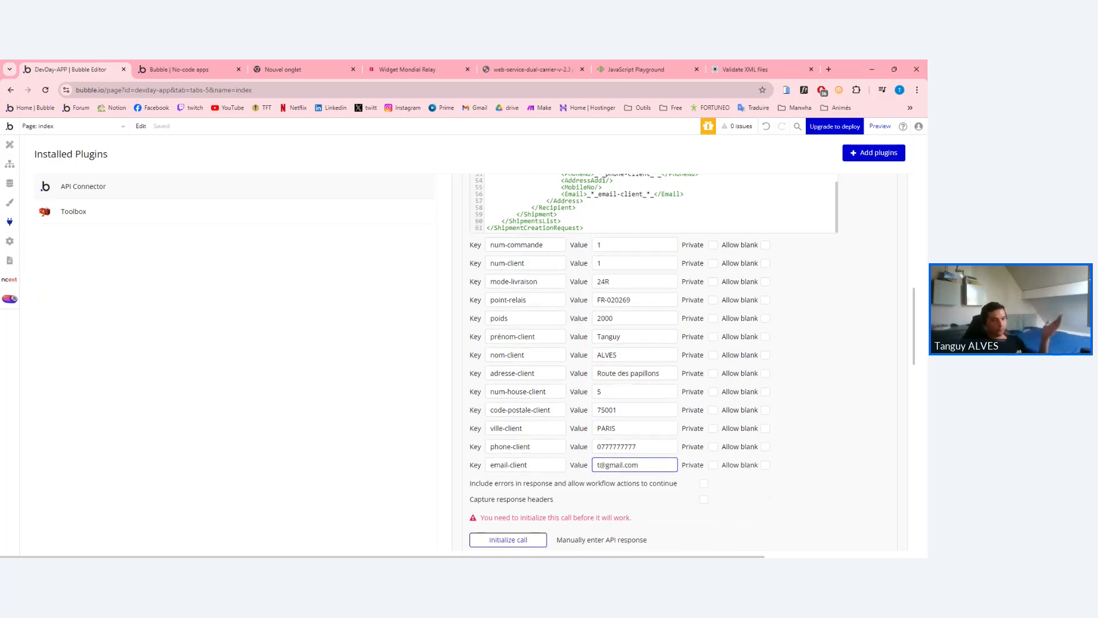
pyautogui.scroll(2, 681, 360)
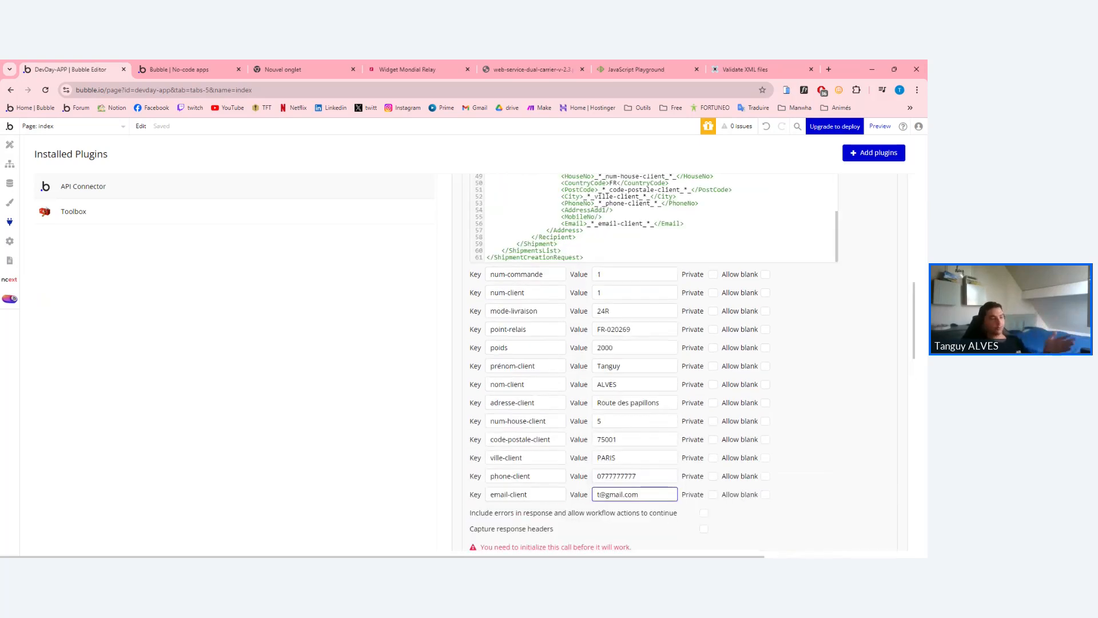
pyautogui.moveTo(505, 274); pyautogui.dragTo(545, 274)
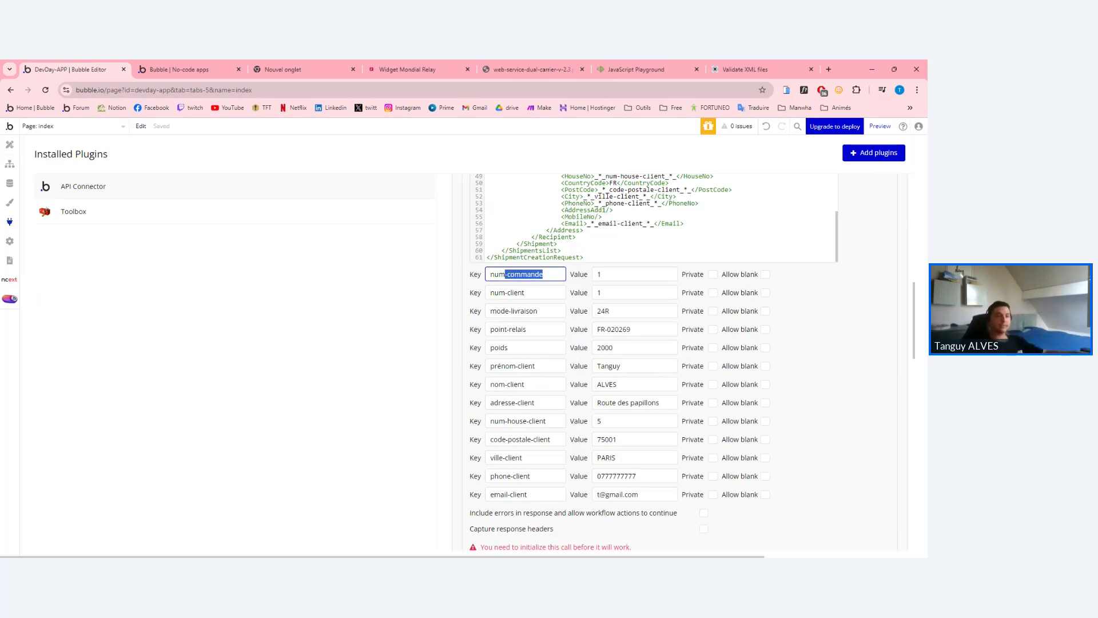
pyautogui.scroll(-2, 652, 360)
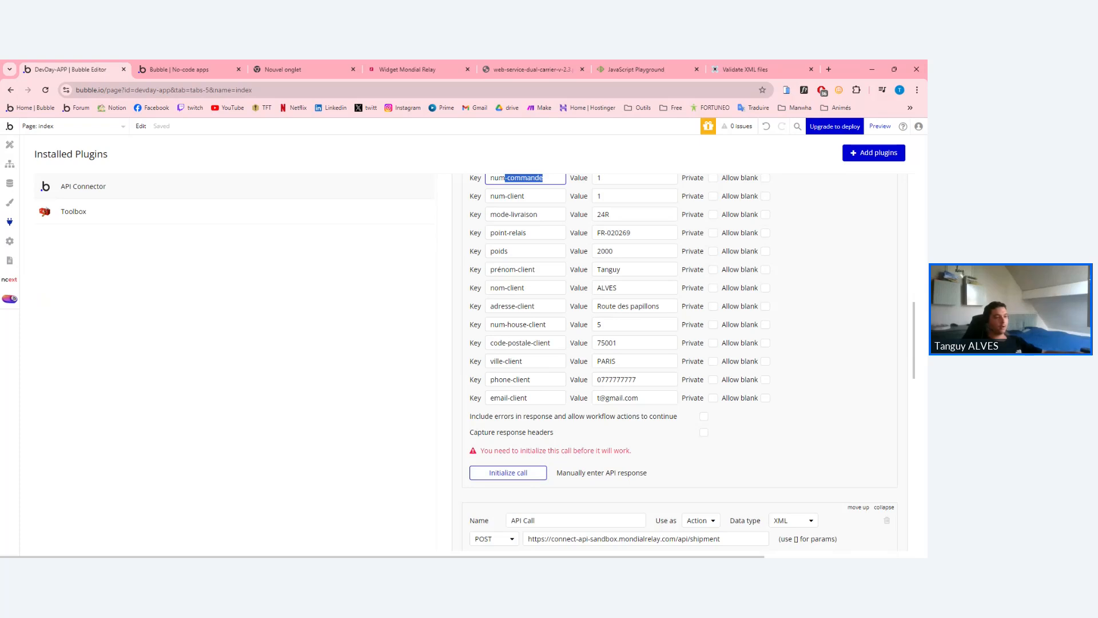
# Initialize the shipment API call to get a sandbox test response.
pyautogui.click(489, 473)
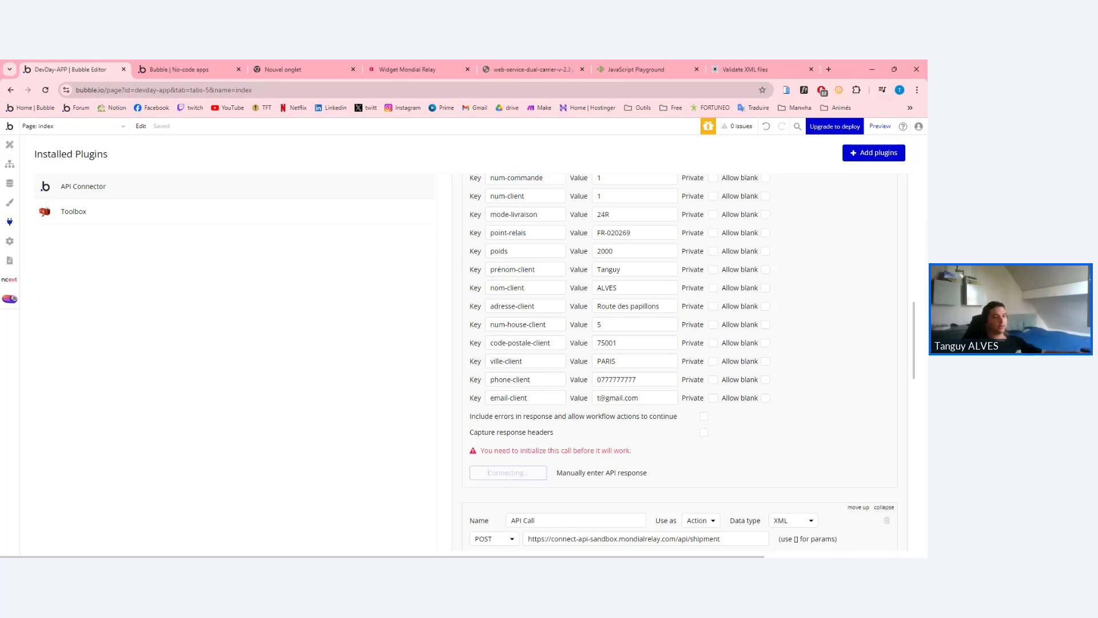
pyautogui.scroll(-5, 504, 371)
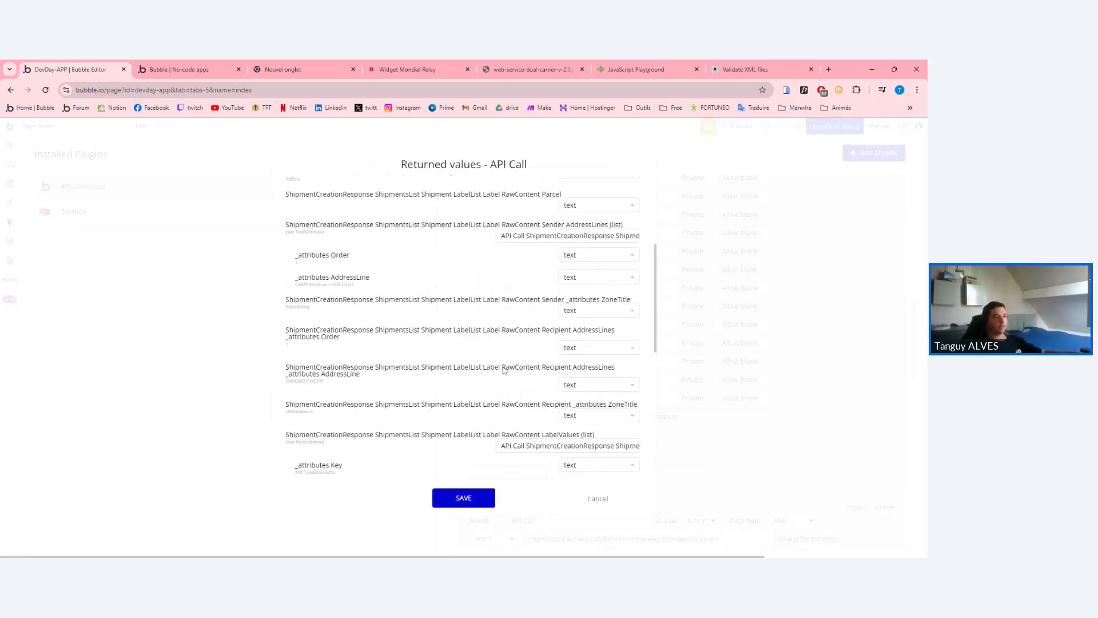
pyautogui.scroll(-3, 507, 374)
# Show and copy the response's full raw JSON data.
pyautogui.click(372, 462)
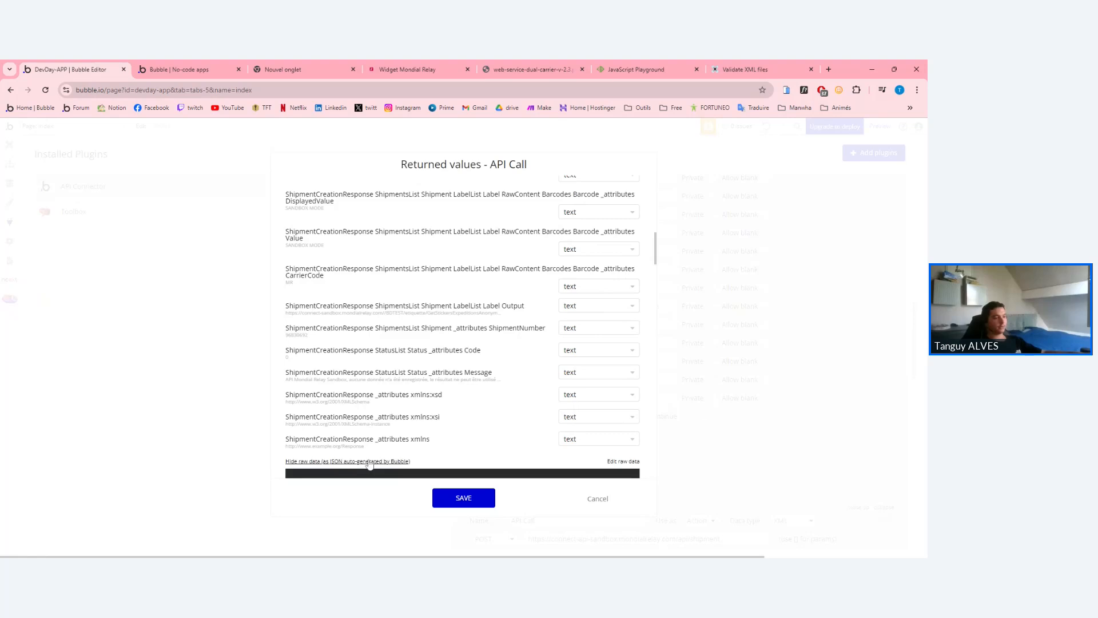
pyautogui.scroll(-10, 445, 382)
pyautogui.scroll(15, 444, 379)
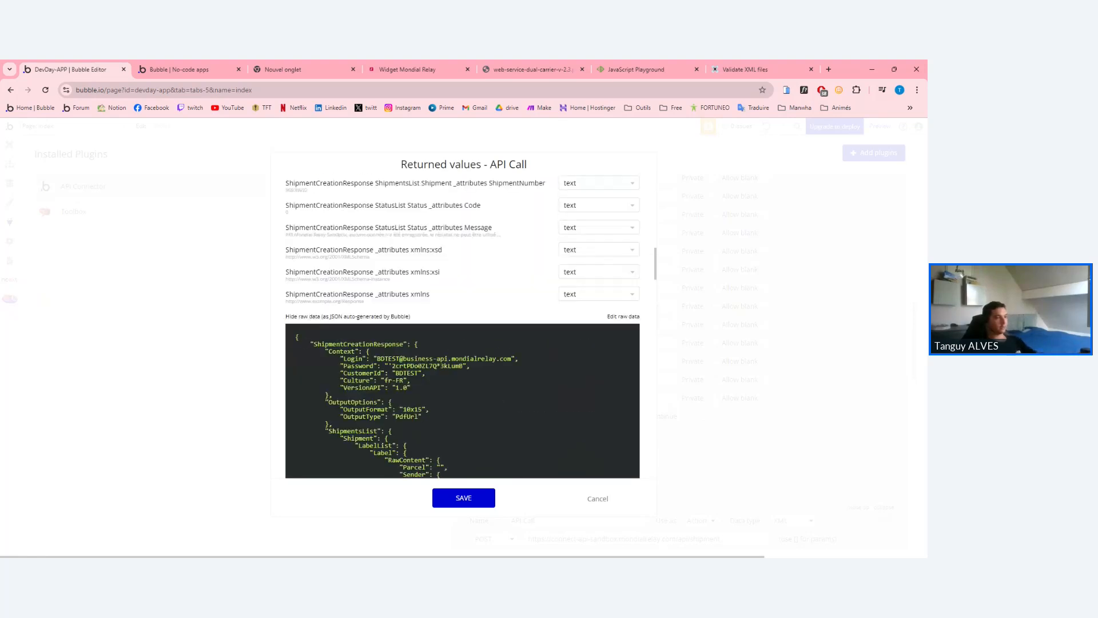
pyautogui.moveTo(296, 337); pyautogui.dragTo(440, 497)
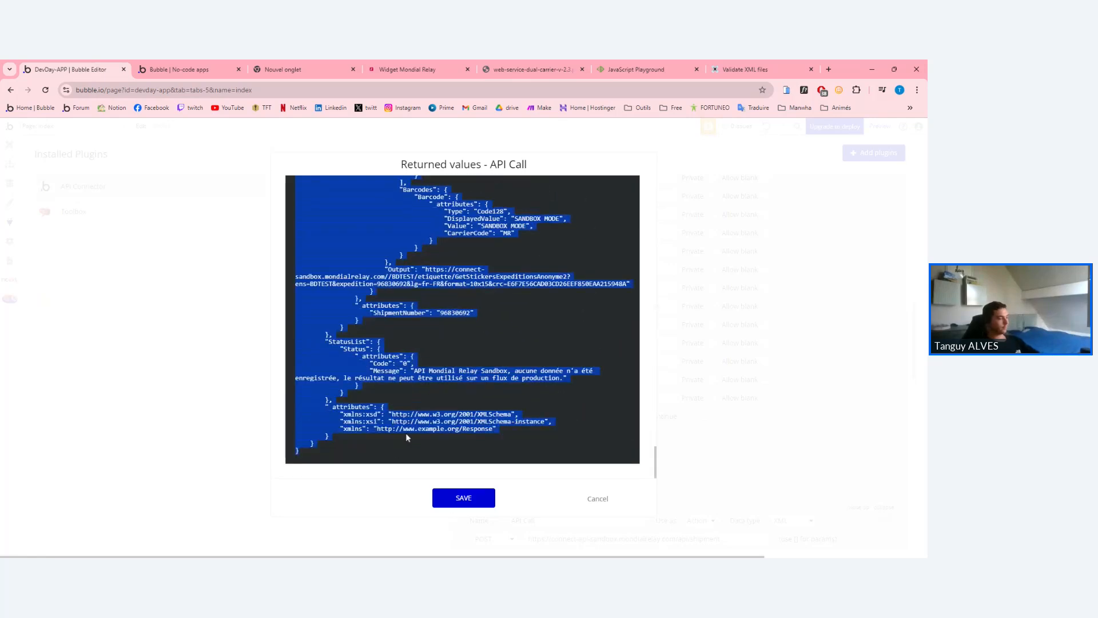
pyautogui.click(532, 69)
# Replace the XML in script.js with the pasted shipment JSON response.
pyautogui.click(633, 69)
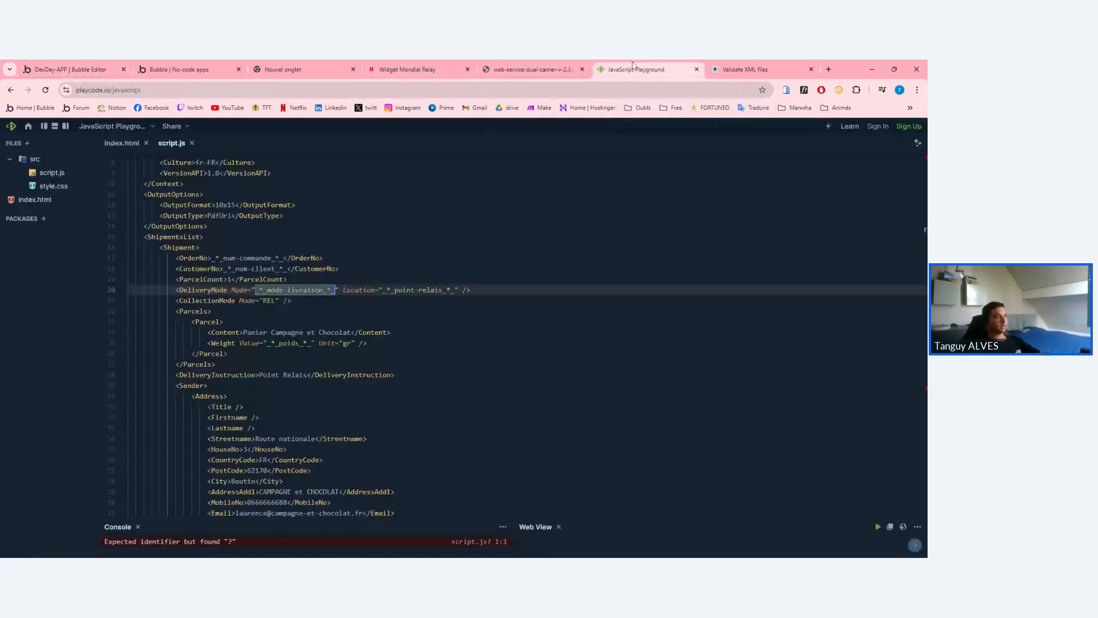
pyautogui.hotkey('ctrl', 'a')
pyautogui.hotkey('ctrl', 'v')
pyautogui.scroll(10, 514, 338)
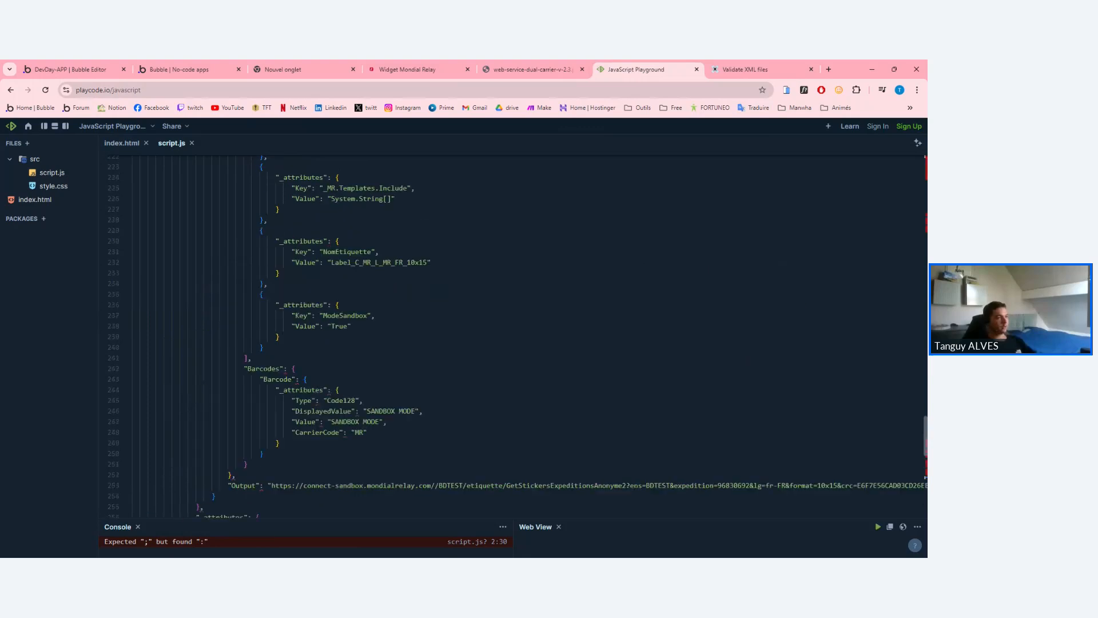
pyautogui.scroll(7, 515, 338)
pyautogui.moveTo(925, 378); pyautogui.dragTo(919, 161)
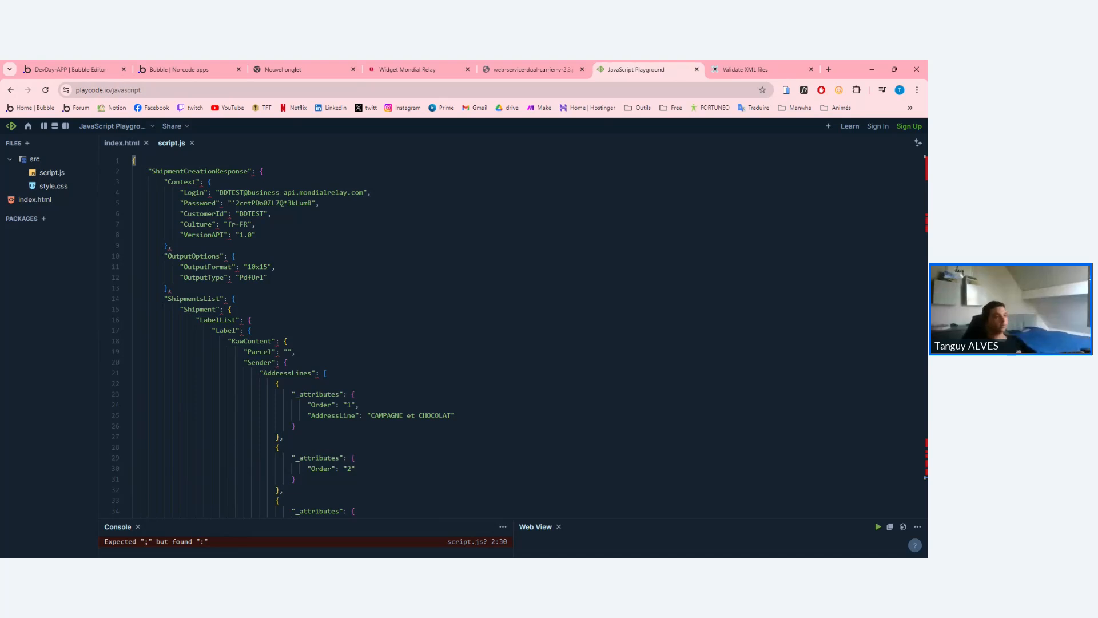
pyautogui.moveTo(212, 181); pyautogui.dragTo(236, 256)
pyautogui.click(236, 257)
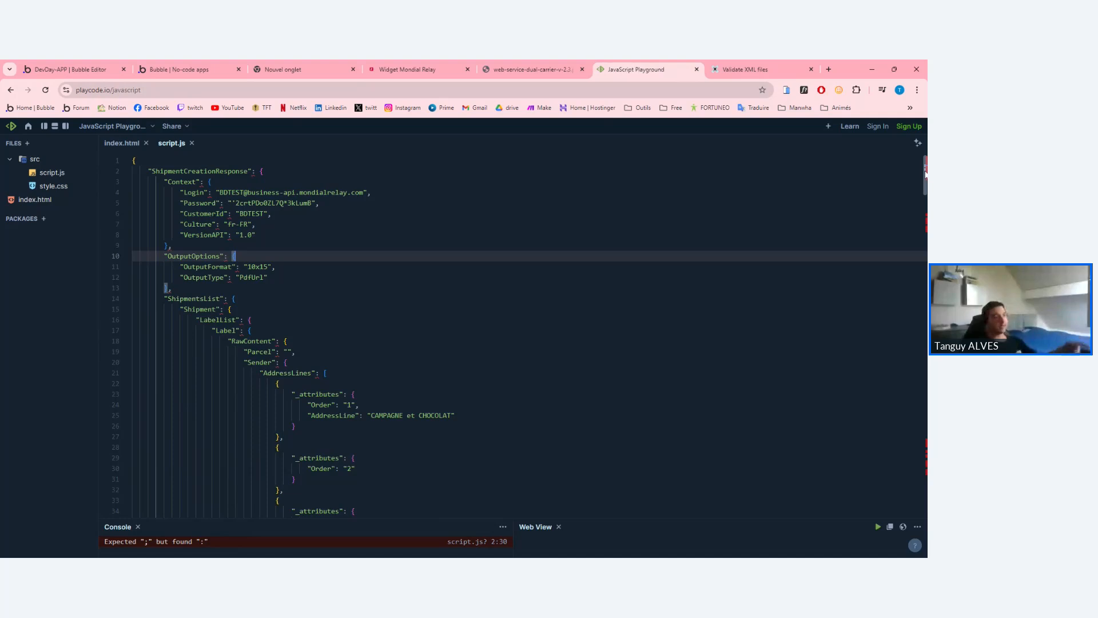
# Select and copy the sandbox label URL from the JSON's Output field.
pyautogui.moveTo(925, 173); pyautogui.dragTo(917, 459)
pyautogui.scroll(1, 921, 446)
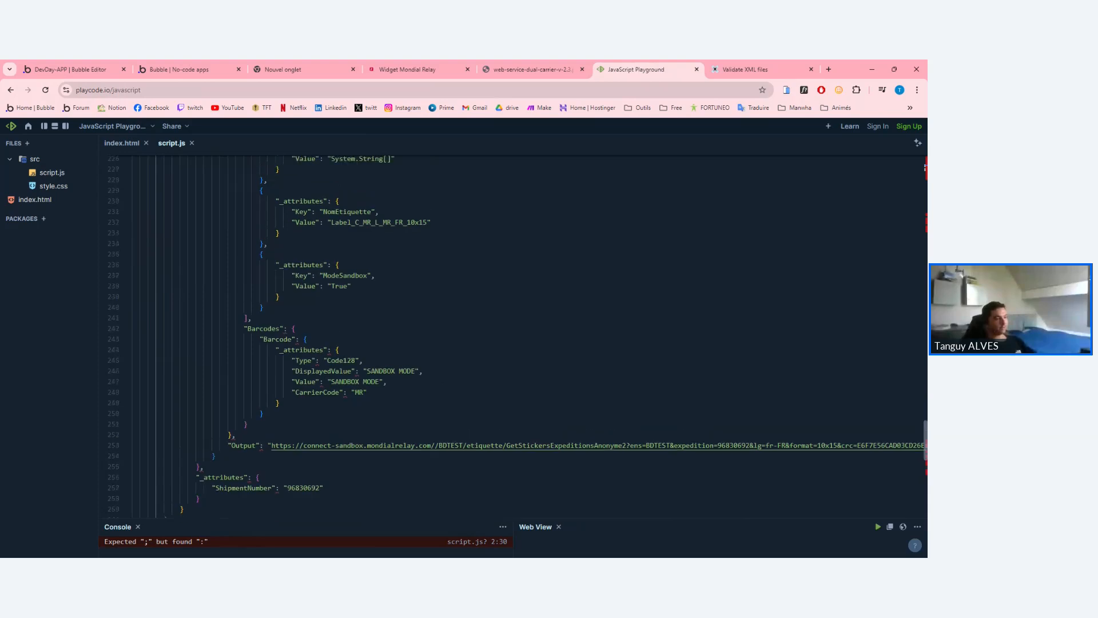
pyautogui.tripleClick(530, 445)
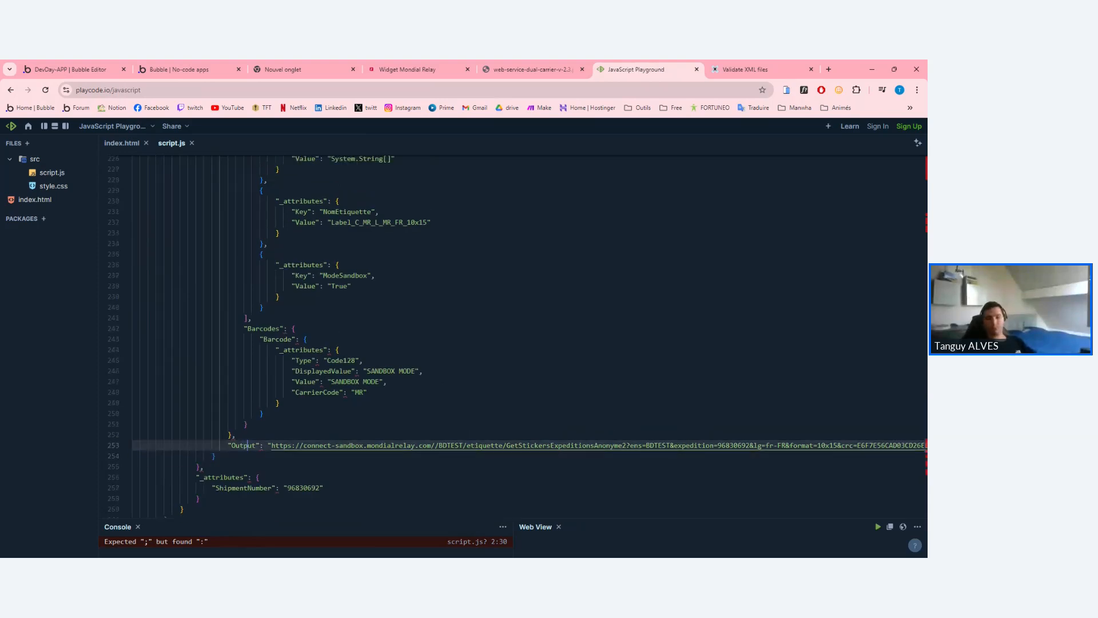
pyautogui.doubleClick(297, 445)
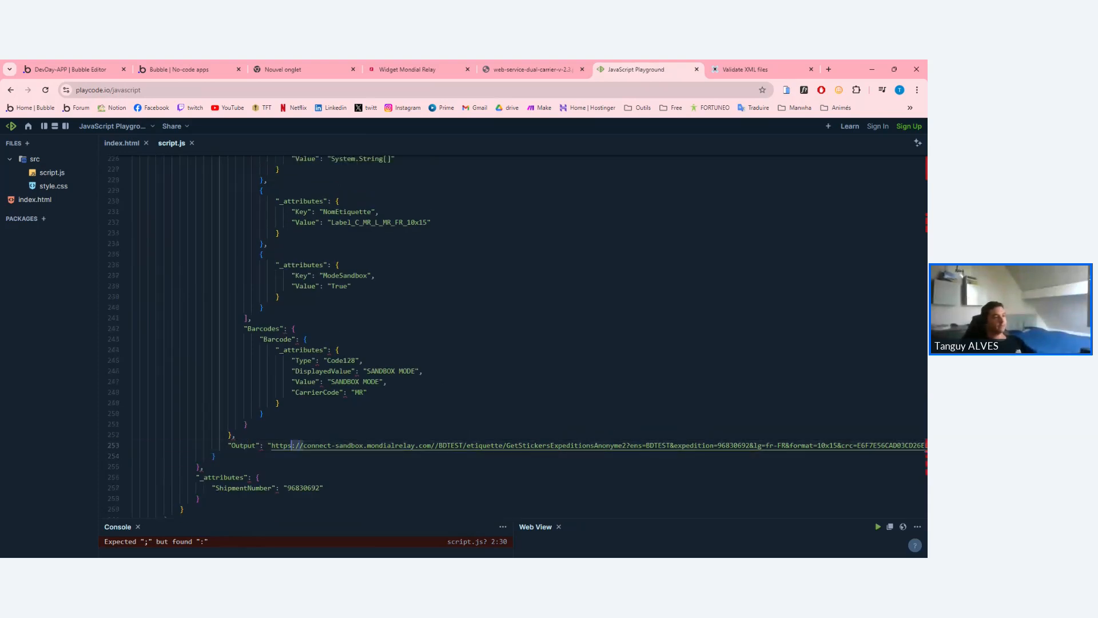
pyautogui.tripleClick(298, 445)
pyautogui.moveTo(272, 445); pyautogui.dragTo(922, 445)
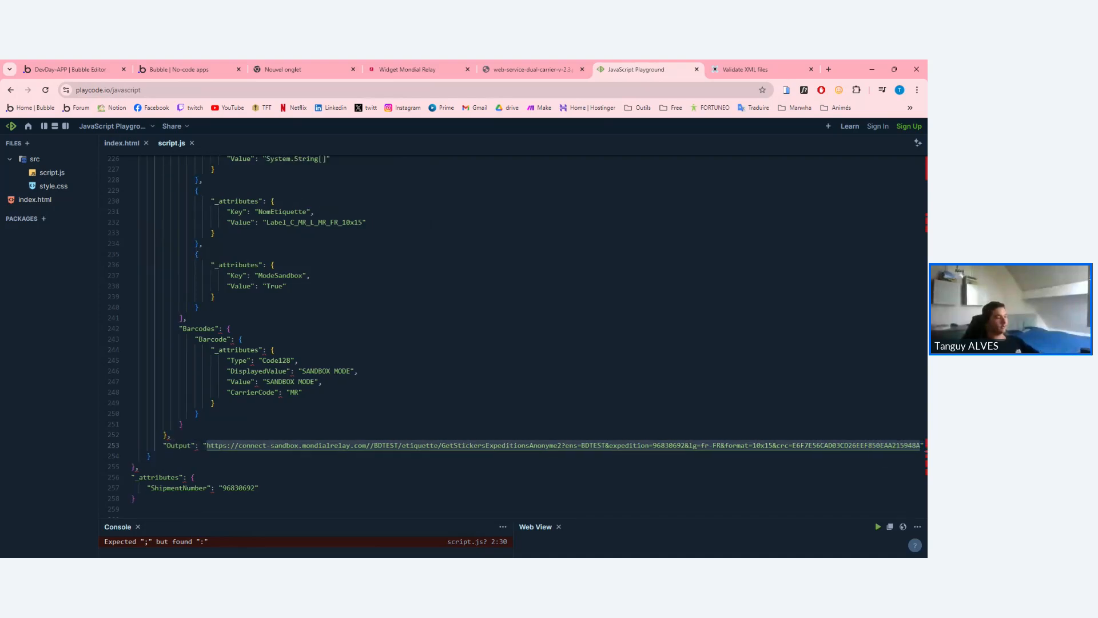
# Load the copied label URL in a new Chrome tab.
pyautogui.click(789, 69)
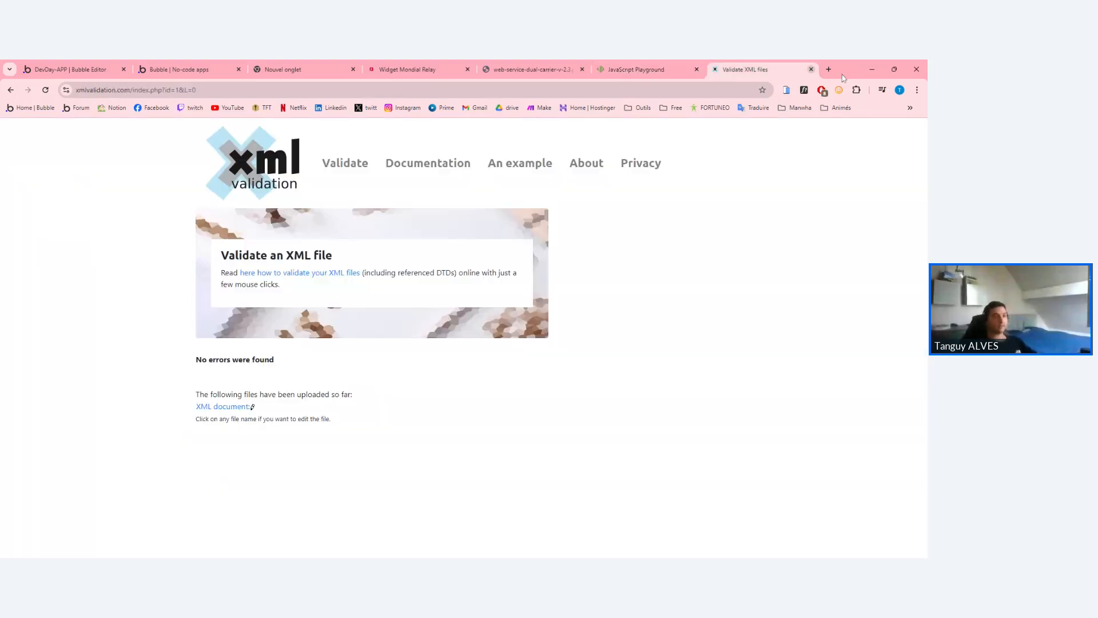
pyautogui.click(829, 69)
pyautogui.hotkey('ctrl', 'v')
pyautogui.press('Return')
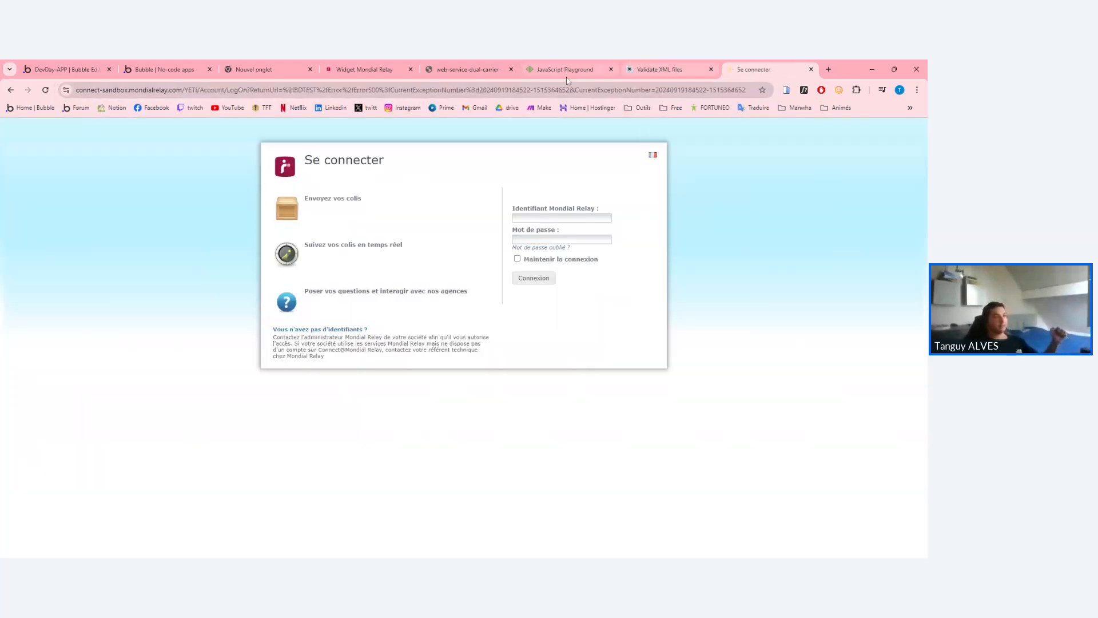
# Return to the loaded page and examine its connect-sandbox.mondialrelay.com sign-in address.
pyautogui.click(481, 70)
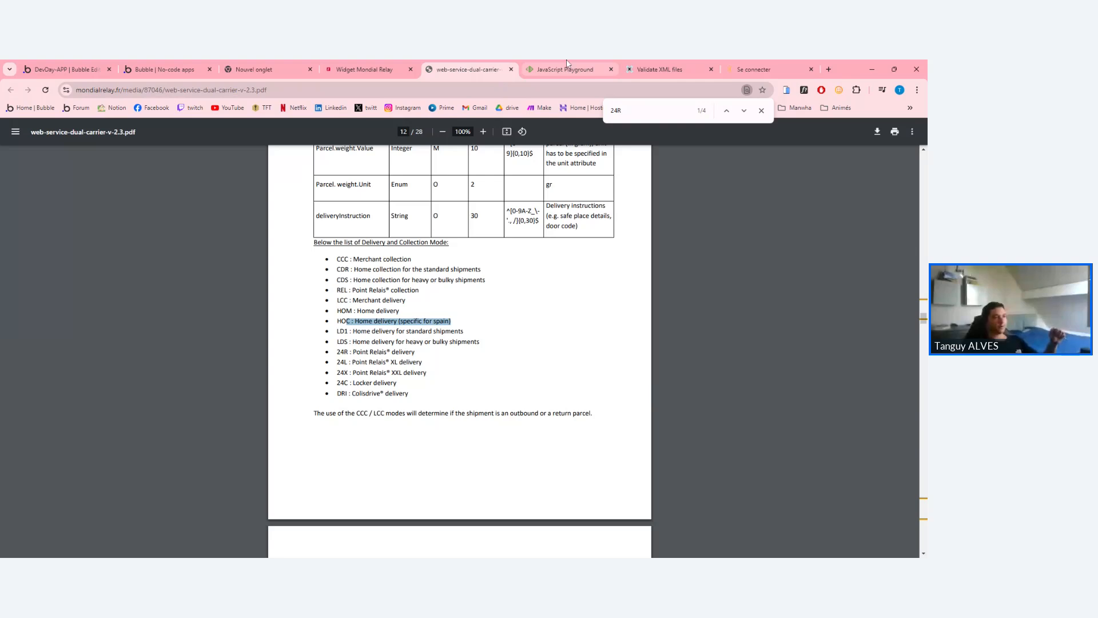
pyautogui.click(645, 66)
pyautogui.click(565, 69)
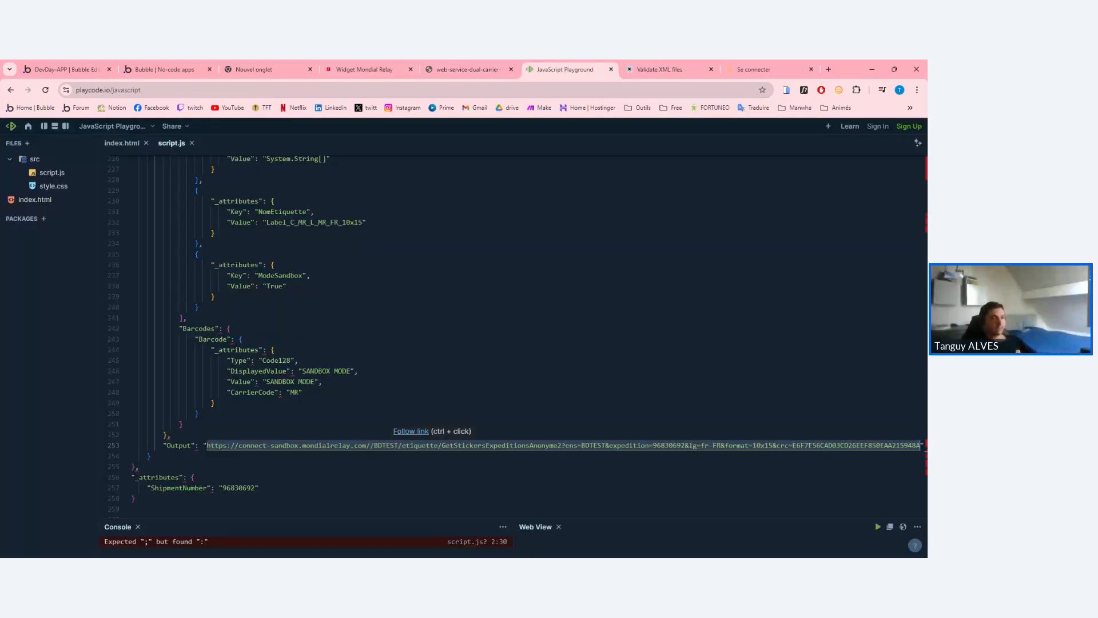
pyautogui.keyDown('ctrl'); pyautogui.click(433, 445); pyautogui.keyUp('ctrl')
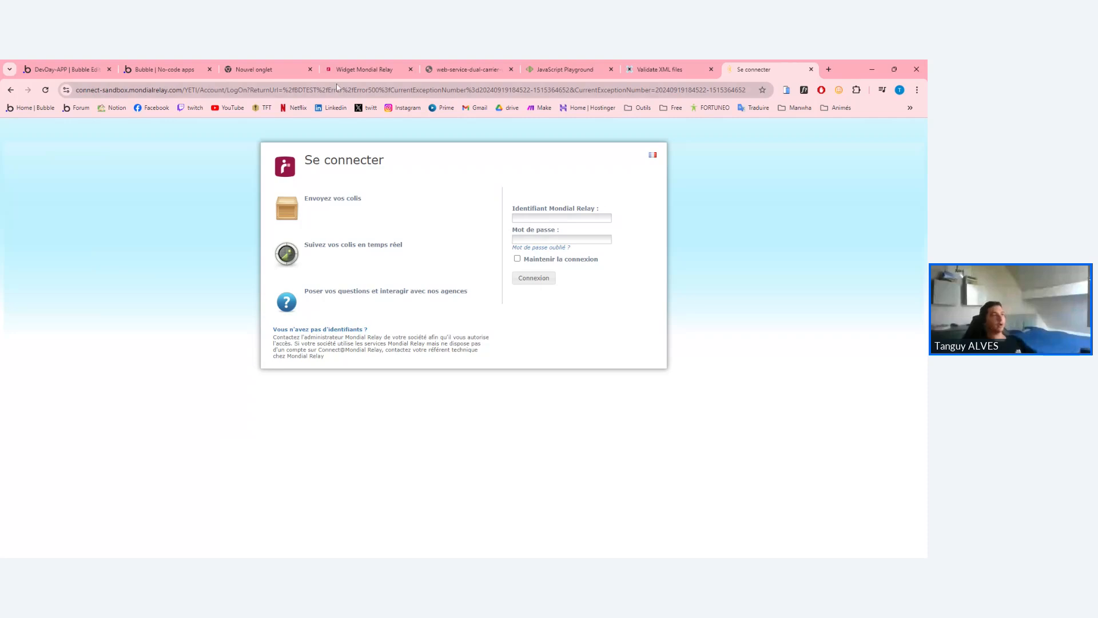
pyautogui.click(233, 95)
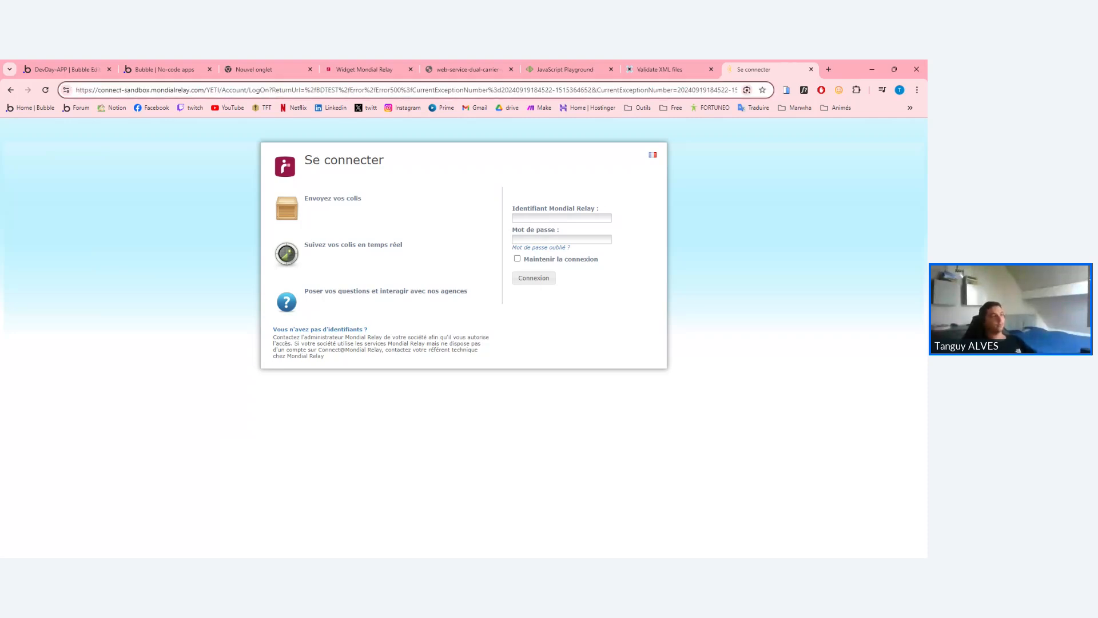
pyautogui.doubleClick(138, 91)
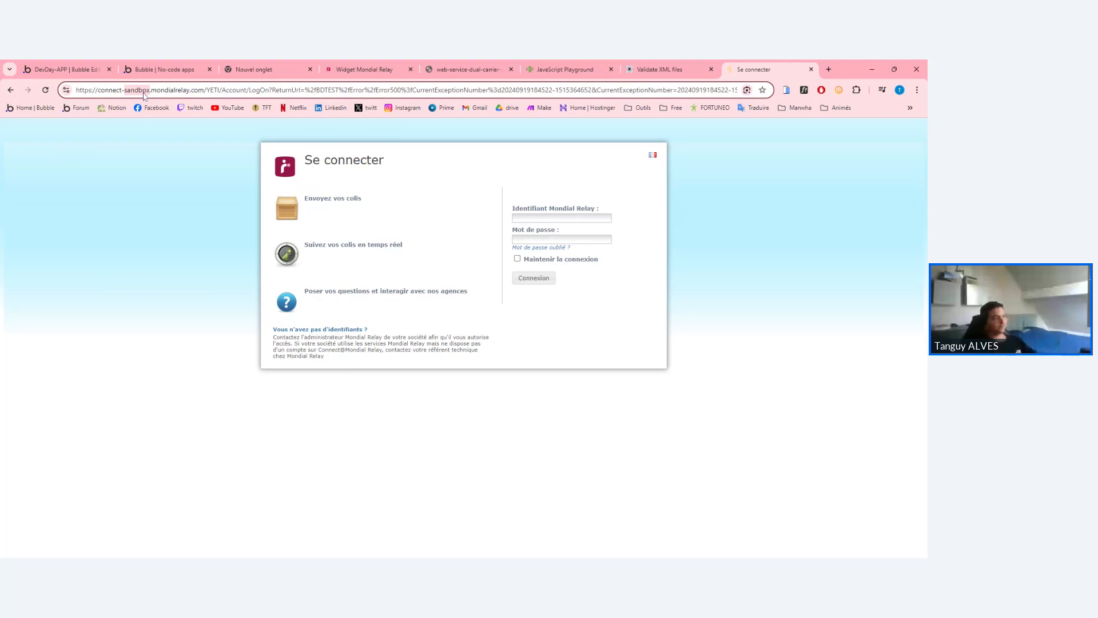
pyautogui.tripleClick(162, 91)
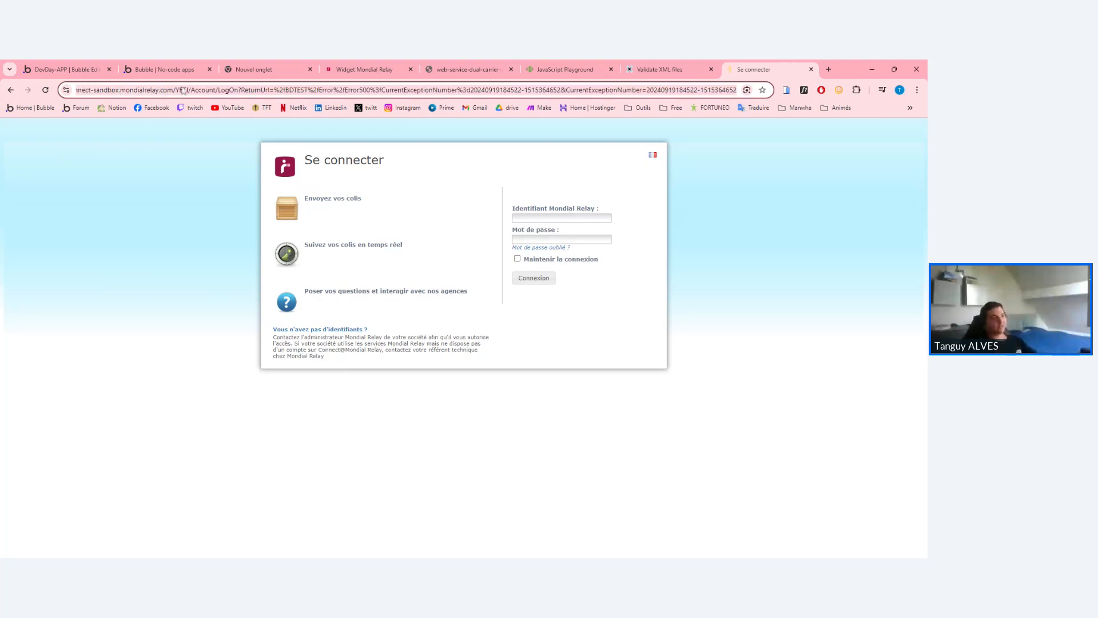
pyautogui.click(189, 90)
pyautogui.doubleClick(197, 91)
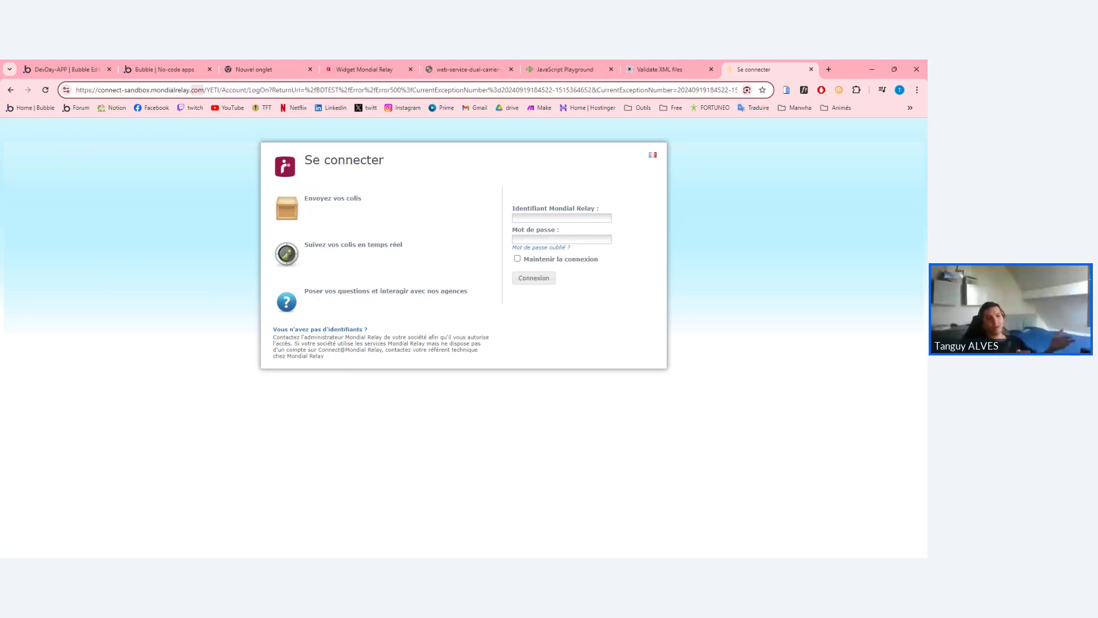
pyautogui.tripleClick(196, 91)
pyautogui.doubleClick(197, 91)
pyautogui.tripleClick(196, 92)
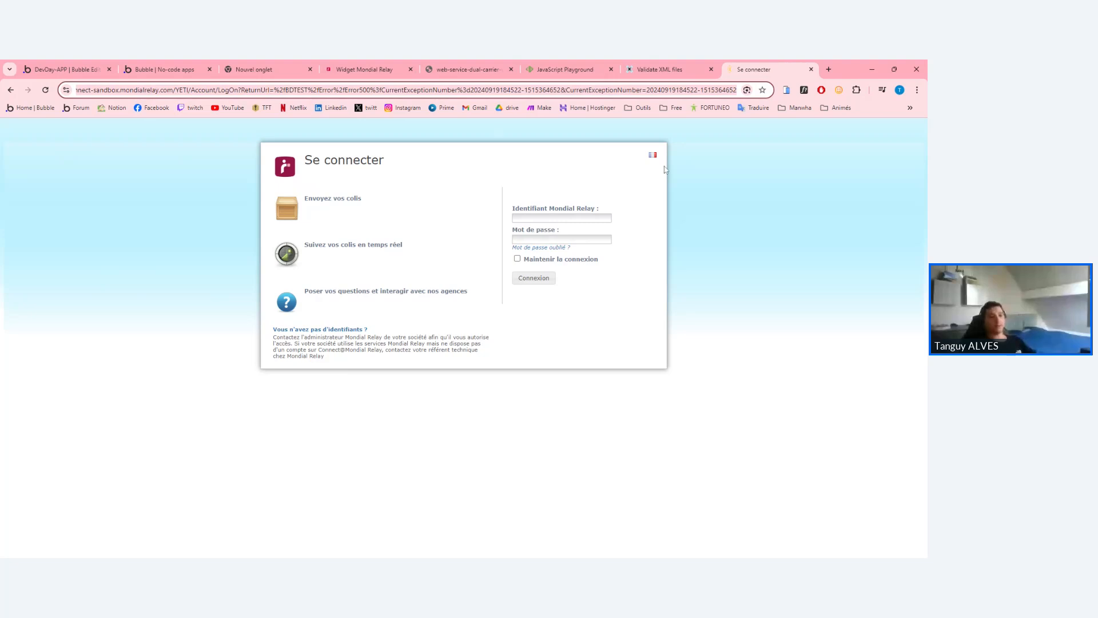
pyautogui.click(770, 186)
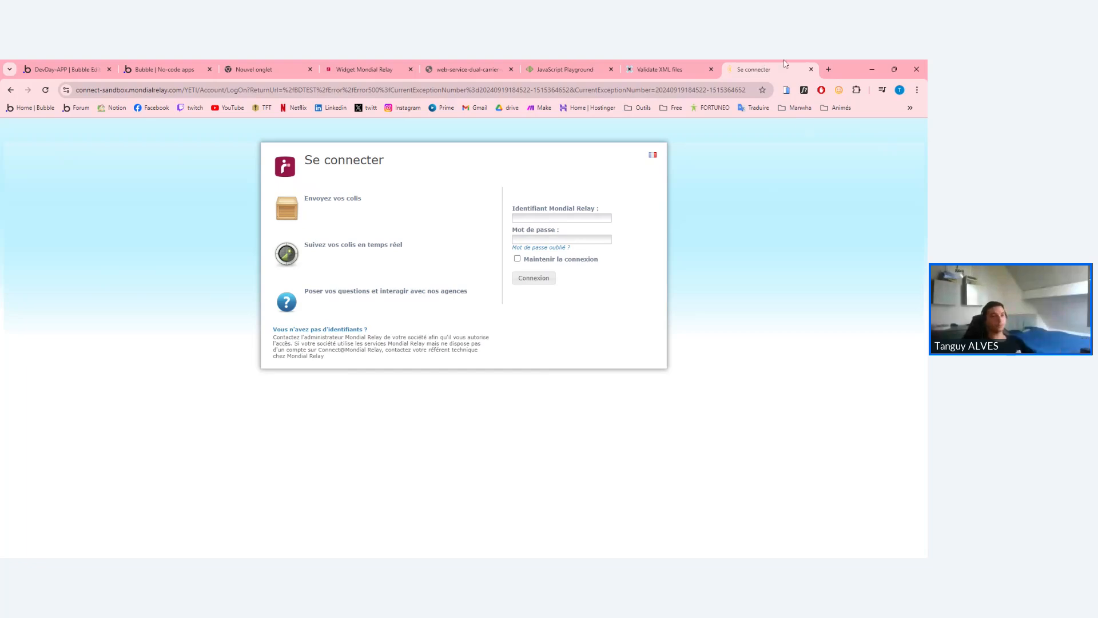
# Close the login tab and save the call's returned values in Bubble.
pyautogui.click(811, 69)
pyautogui.click(562, 65)
pyautogui.click(405, 69)
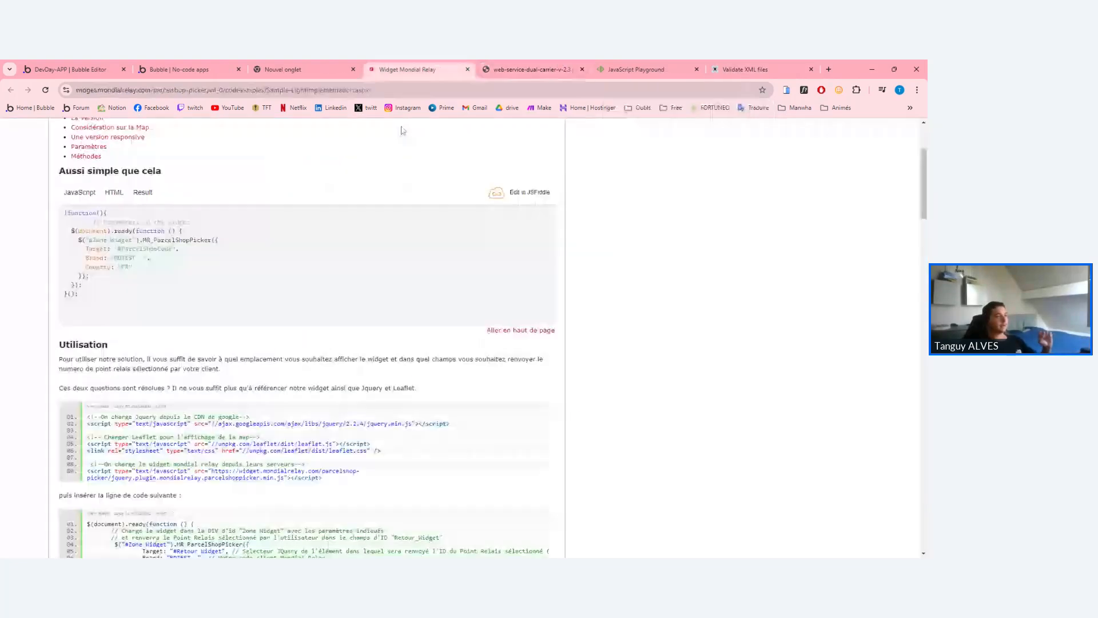
pyautogui.scroll(-1, 226, 275)
pyautogui.click(273, 68)
pyautogui.click(85, 69)
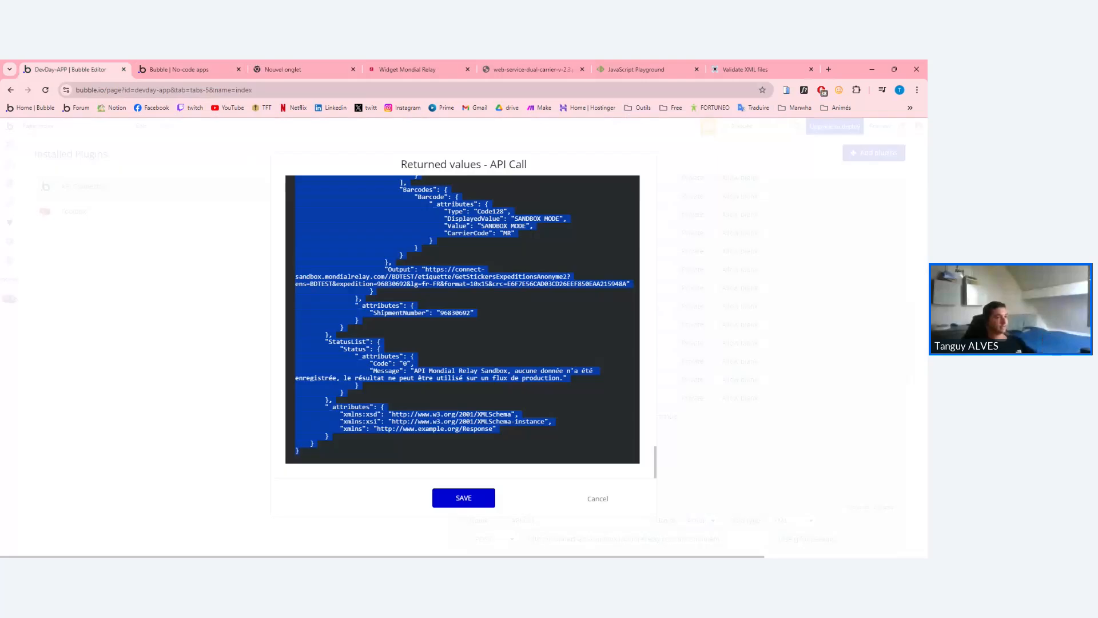
pyautogui.click(475, 499)
pyautogui.scroll(11, 680, 362)
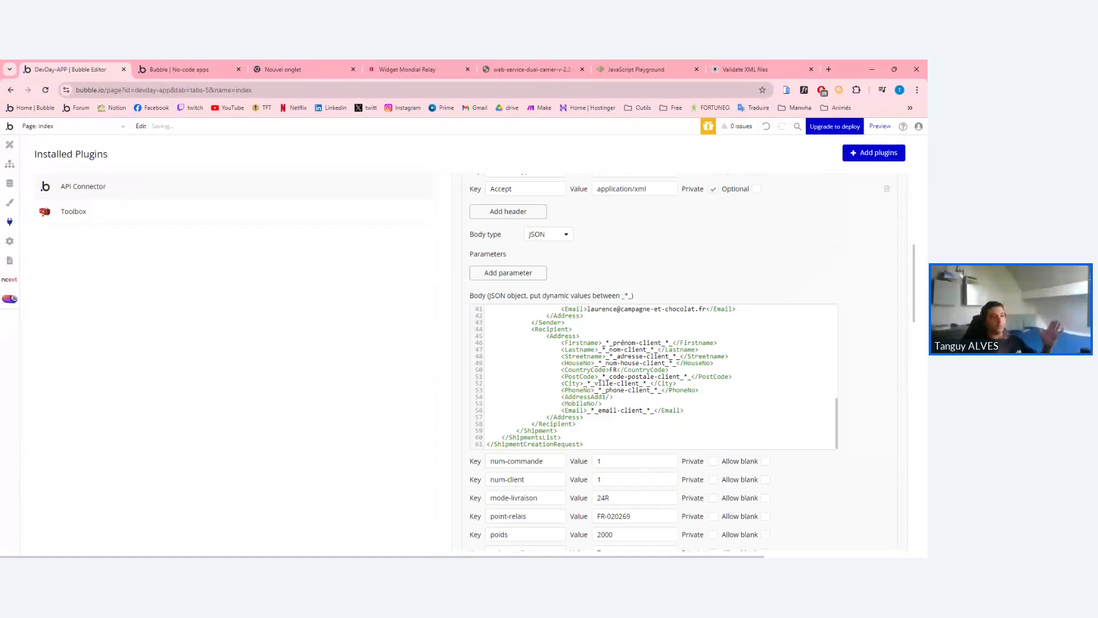
pyautogui.scroll(-3, 681, 361)
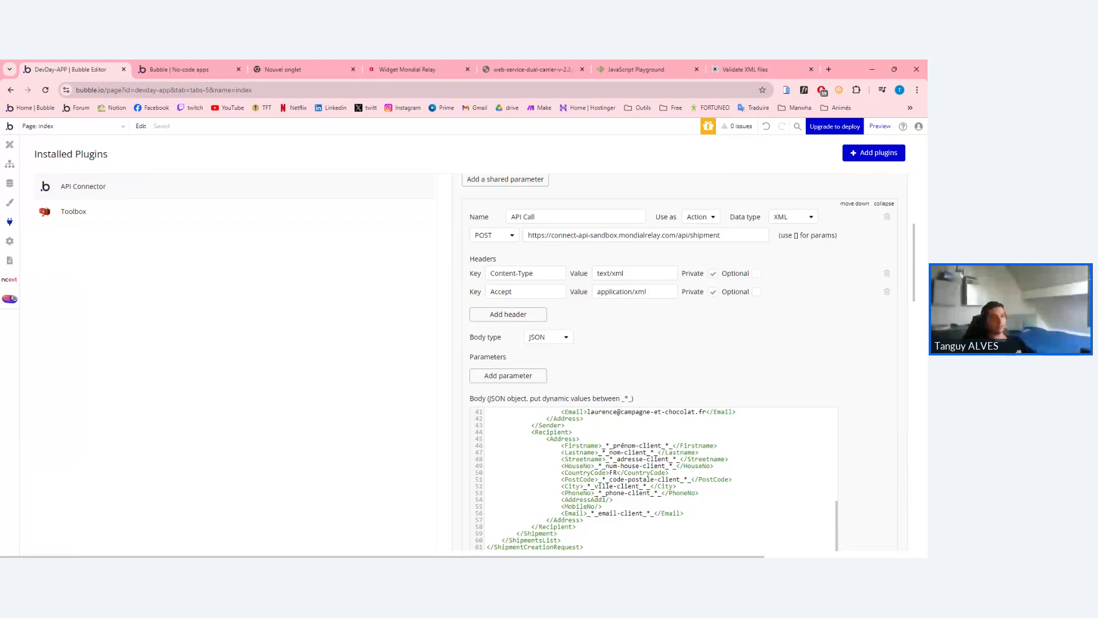
# Rename the shipment call to 'API Call 1'.
pyautogui.click(537, 217)
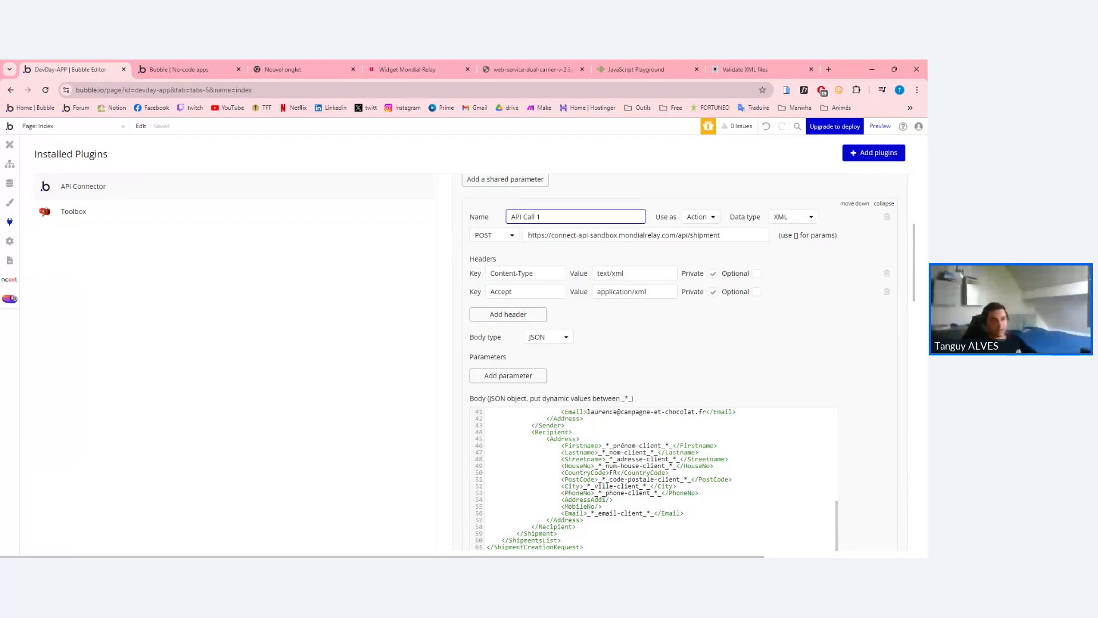
pyautogui.write('1')
pyautogui.scroll(-2, 681, 362)
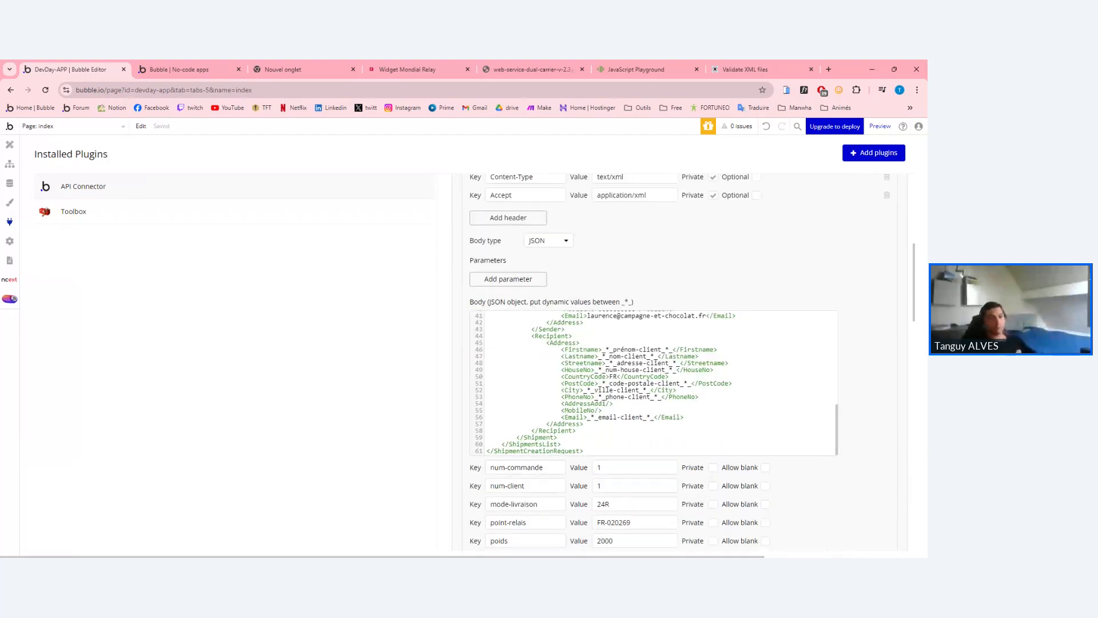
pyautogui.scroll(10, 681, 362)
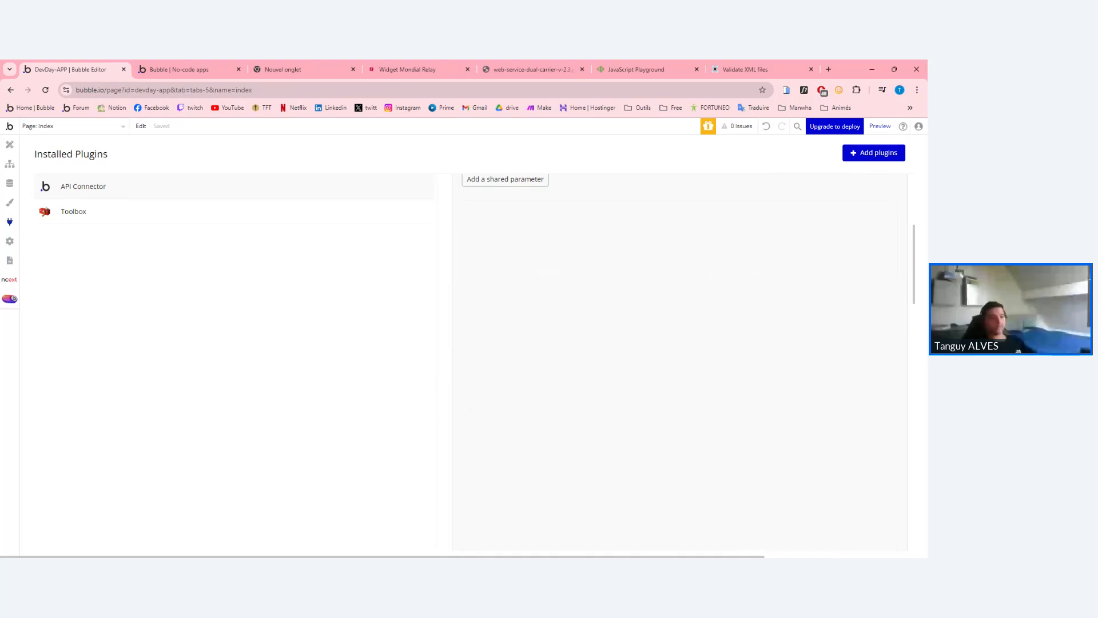
# Add a Relay API - API Call 1 action to the JavascripttoBubble workflow.
pyautogui.click(9, 164)
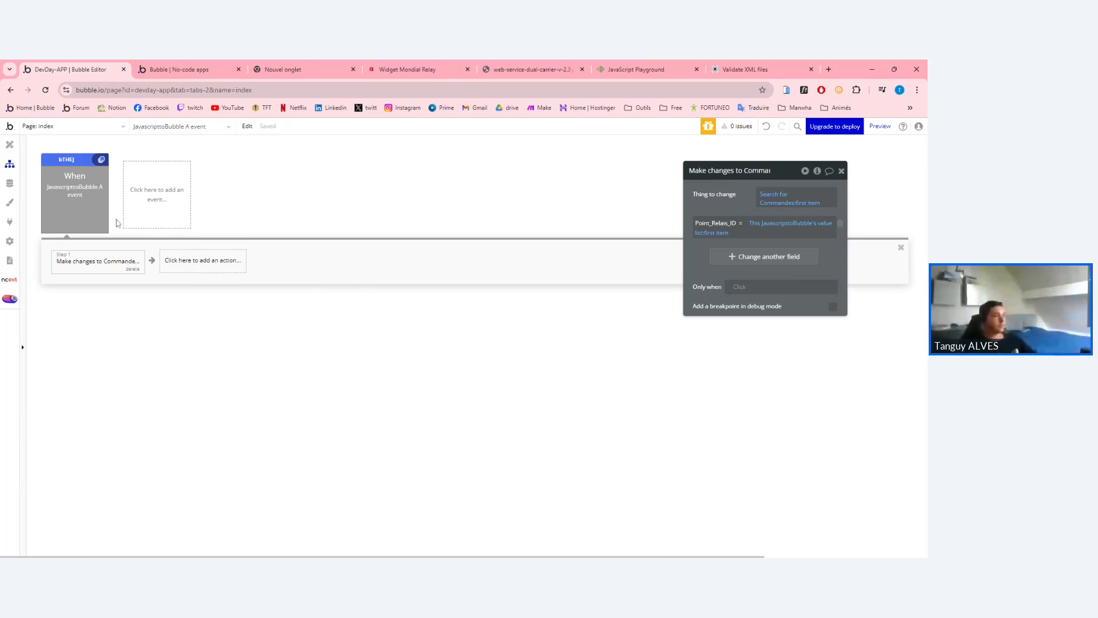
pyautogui.click(81, 198)
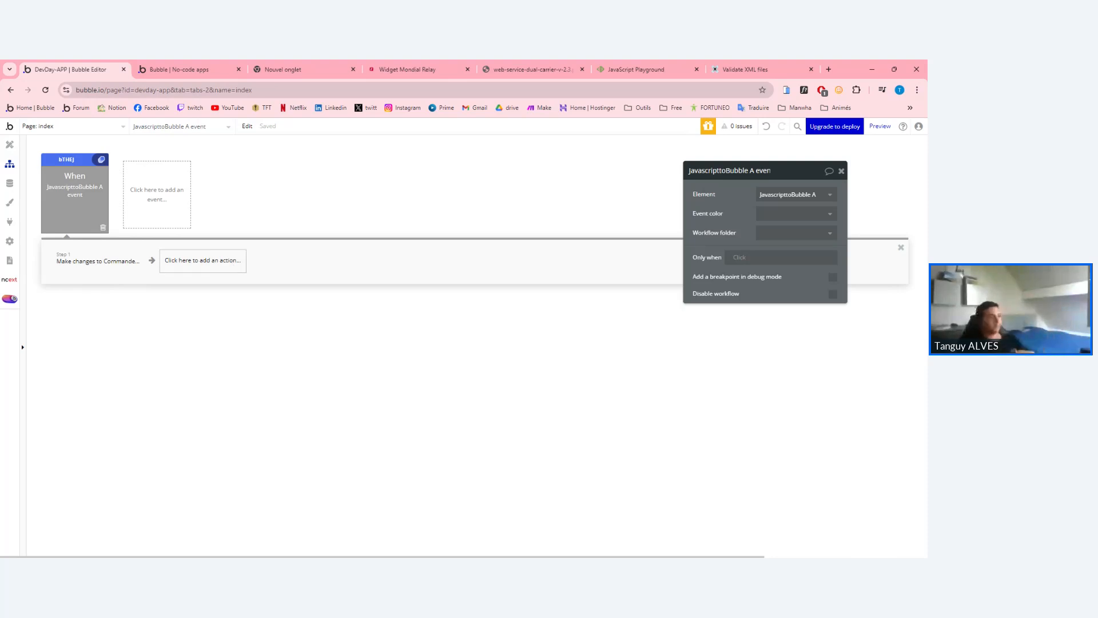
pyautogui.click(231, 268)
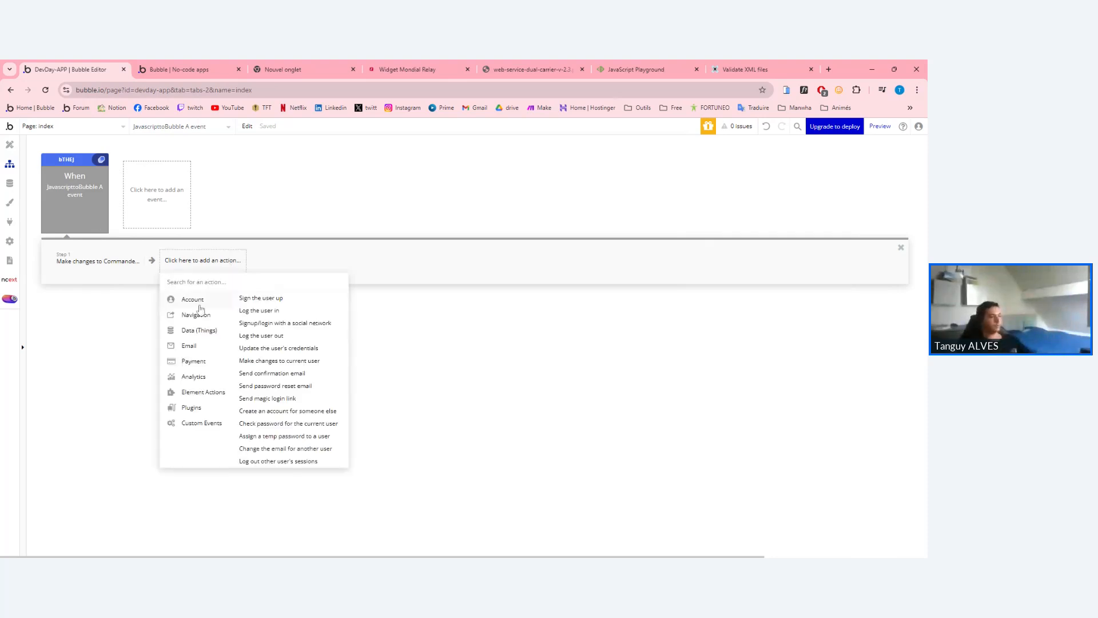
pyautogui.write('relay')
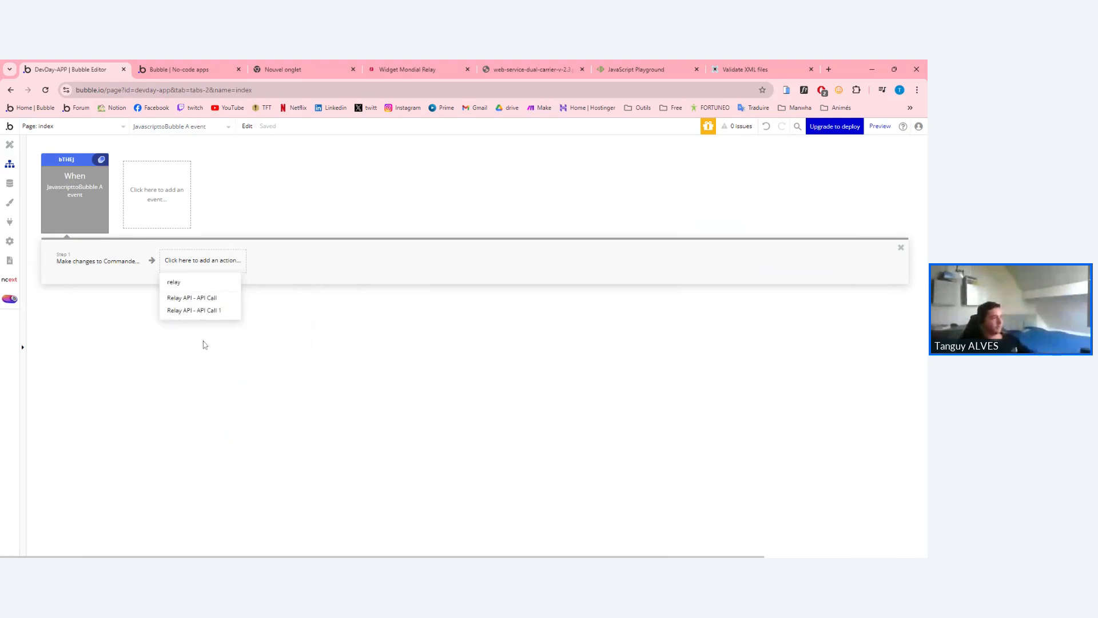
pyautogui.click(216, 310)
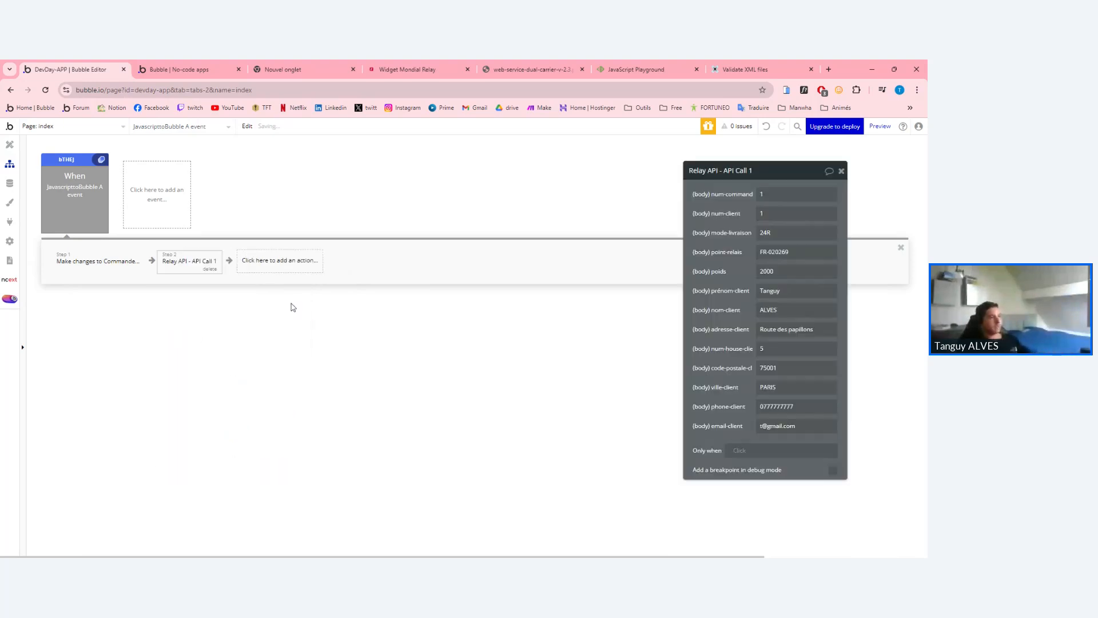
# Move Relay API - API Call 1 to Step 1, ahead of the Commande update.
pyautogui.click(239, 263)
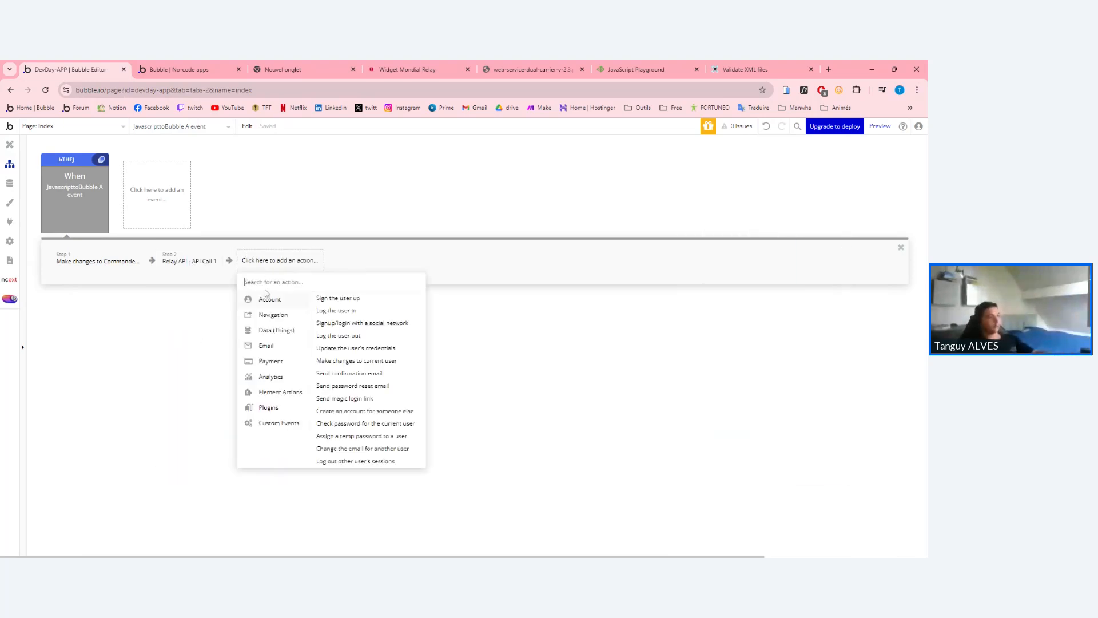
pyautogui.click(181, 264)
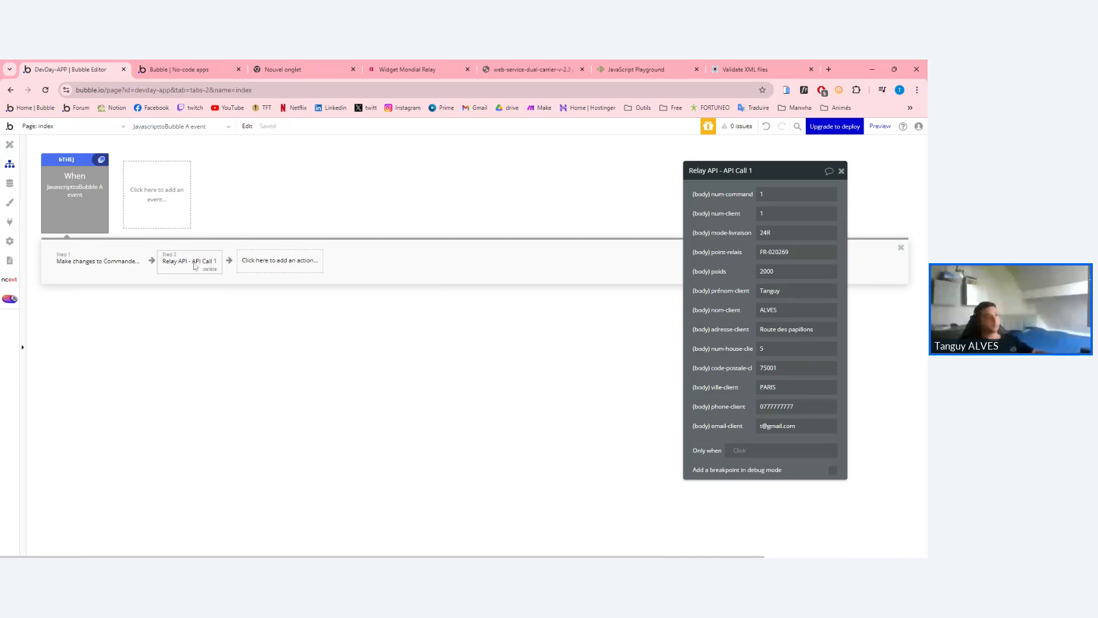
pyautogui.moveTo(195, 264); pyautogui.dragTo(70, 264)
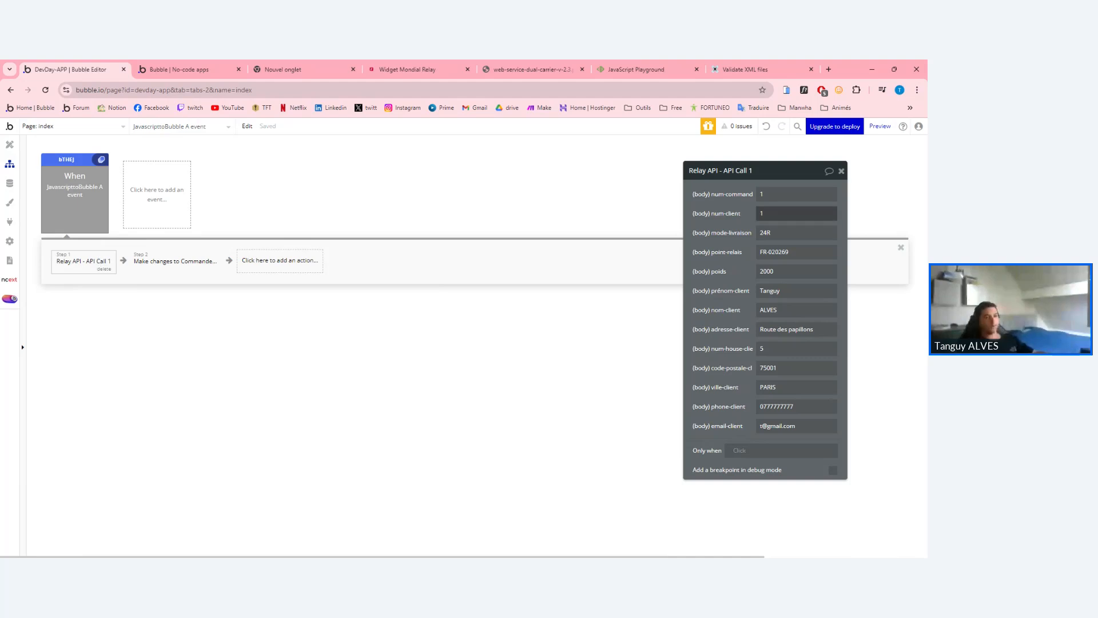
pyautogui.moveTo(72, 266); pyautogui.dragTo(191, 264)
pyautogui.moveTo(98, 273)
pyautogui.mouseDown()
pyautogui.moveTo(106, 260)
pyautogui.moveTo(86, 265)
pyautogui.mouseUp()
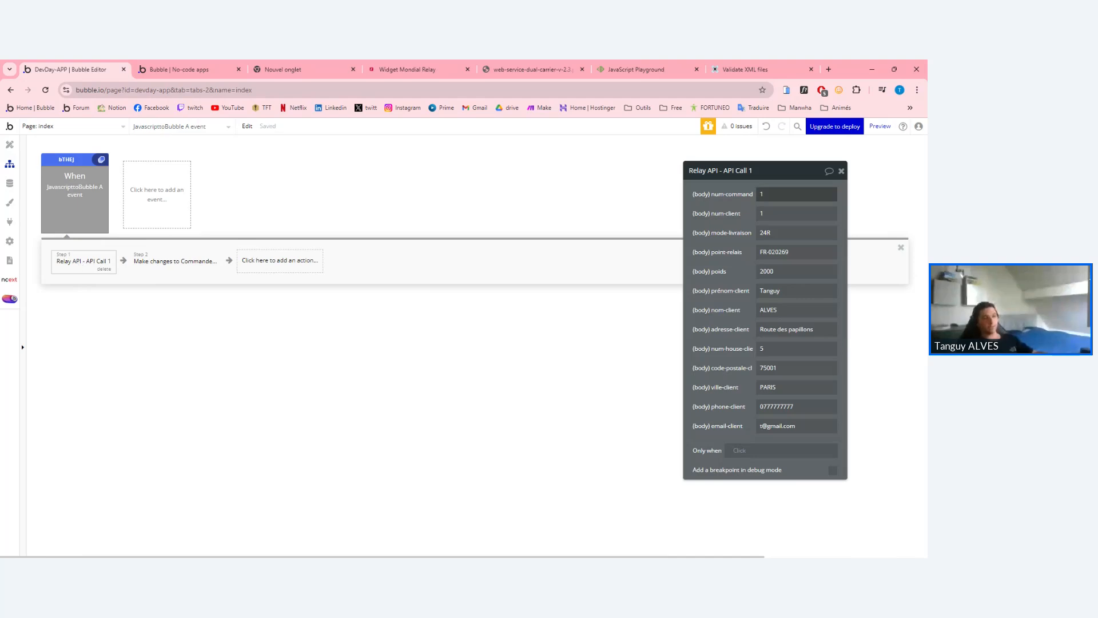
# Replace the point-relais value FR-020269 with the text 'FR-'.
pyautogui.doubleClick(770, 195)
pyautogui.click(732, 234)
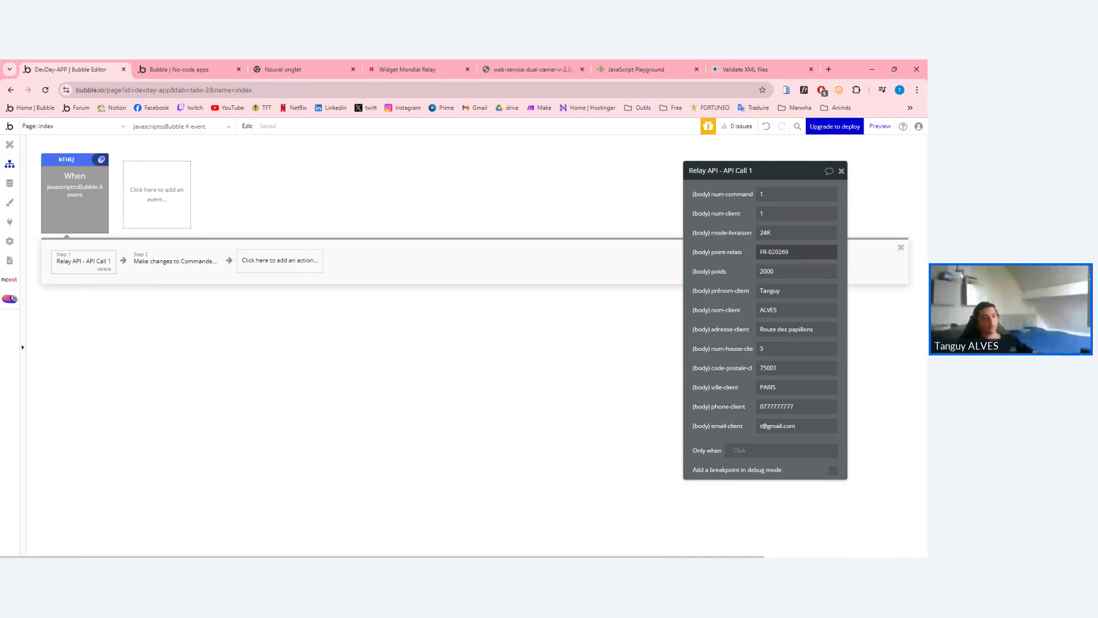
pyautogui.tripleClick(774, 252)
pyautogui.click(781, 252)
pyautogui.press('BackSpace')
pyautogui.press('BackSpace')
pyautogui.press('BackSpace')
pyautogui.press('BackSpace')
pyautogui.press('BackSpace')
pyautogui.press('BackSpace')
pyautogui.press('BackSpace')
pyautogui.press('BackSpace')
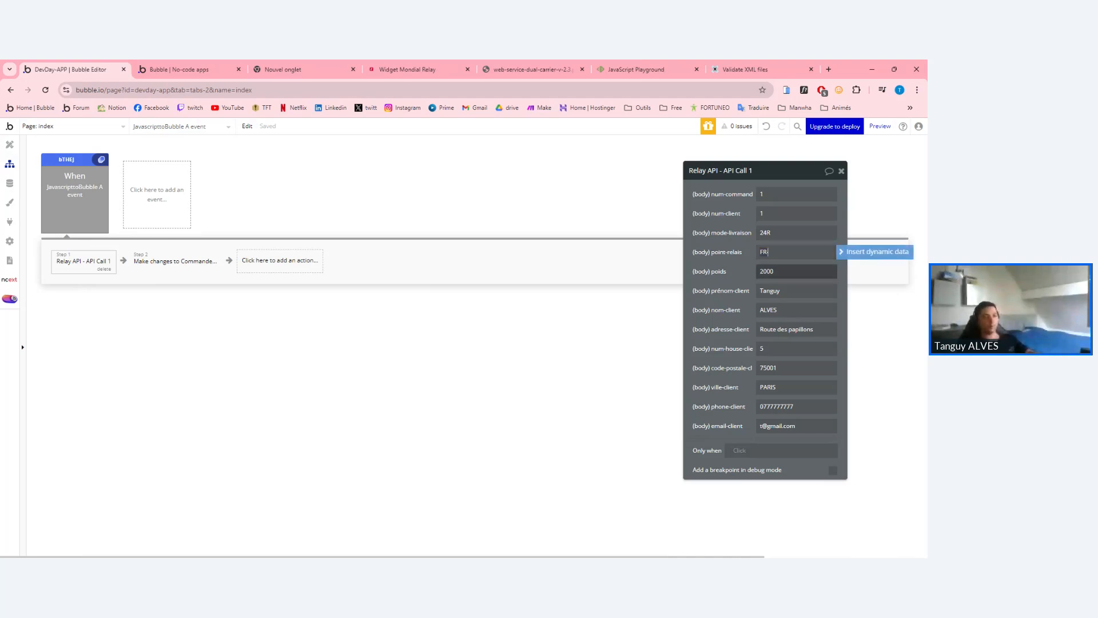
pyautogui.write('FR-')
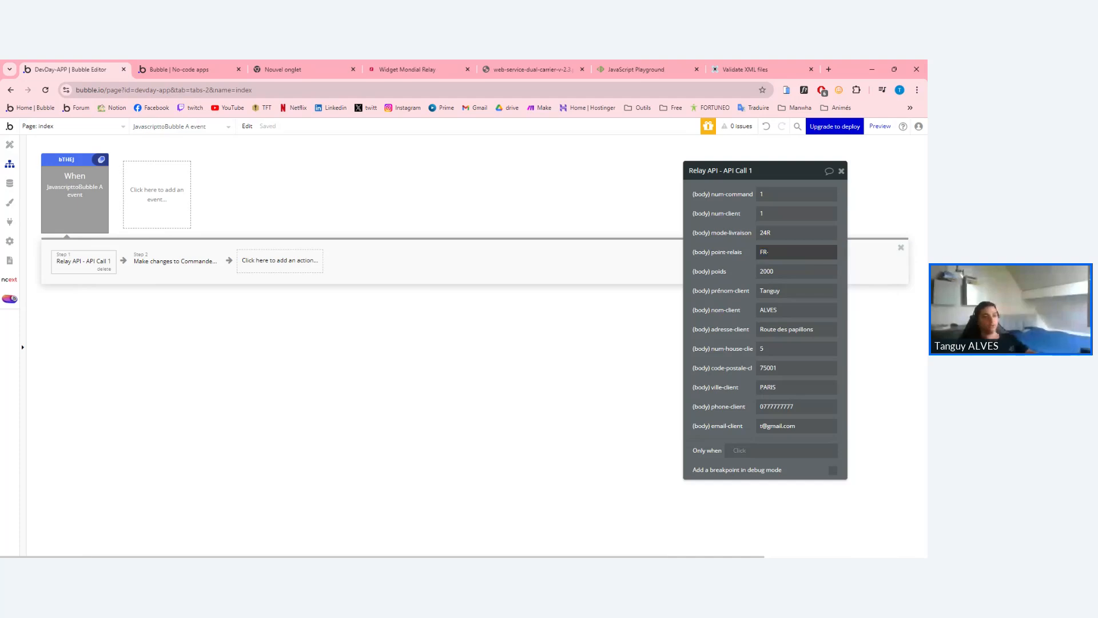
# Append This JavascripttoBubble's value list:item #1 as dynamic data after FR-.
pyautogui.click(875, 252)
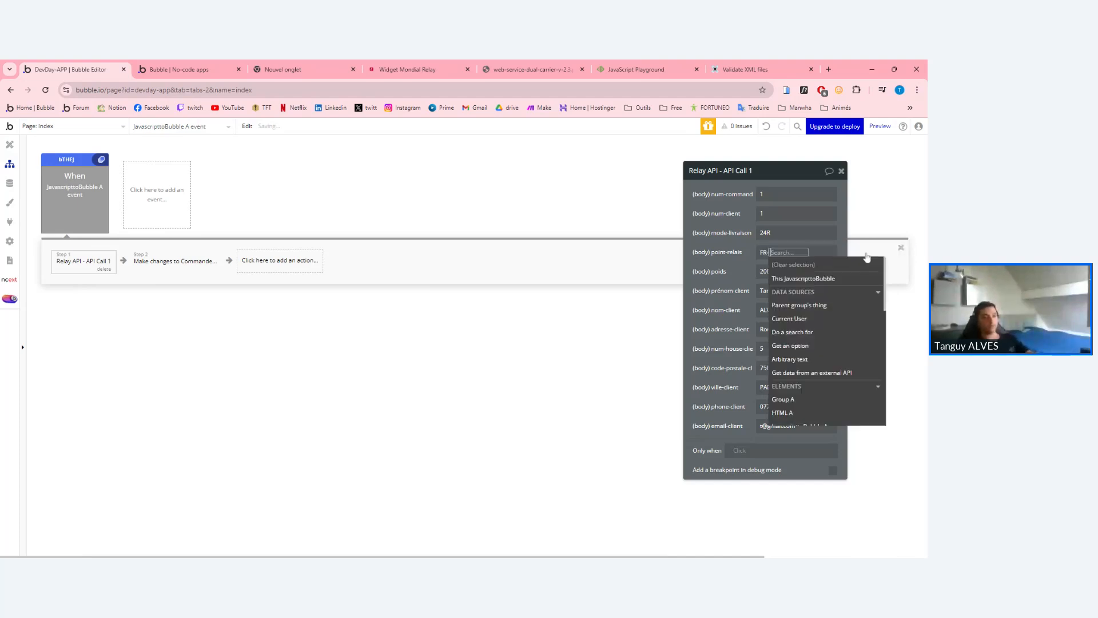
pyautogui.click(796, 280)
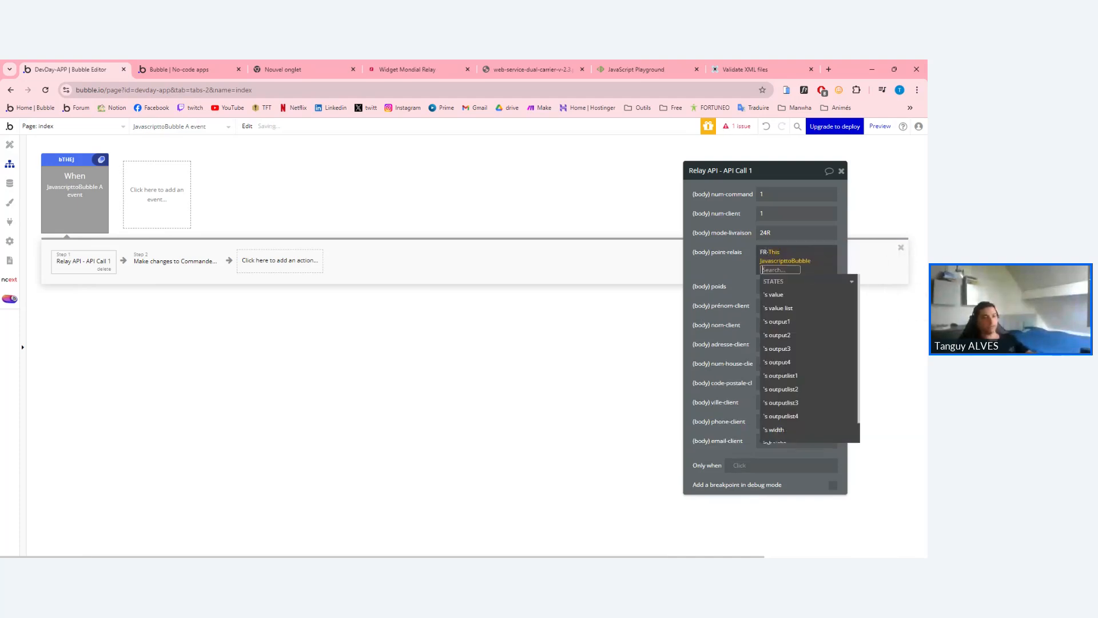
pyautogui.click(779, 308)
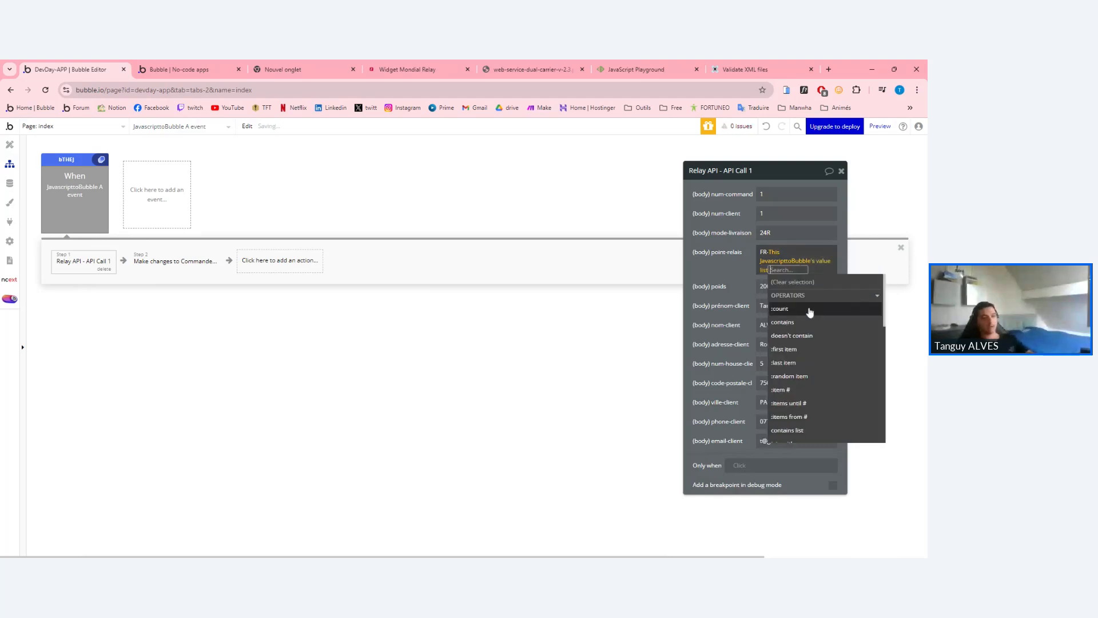
pyautogui.click(805, 395)
pyautogui.write('1')
pyautogui.click(734, 262)
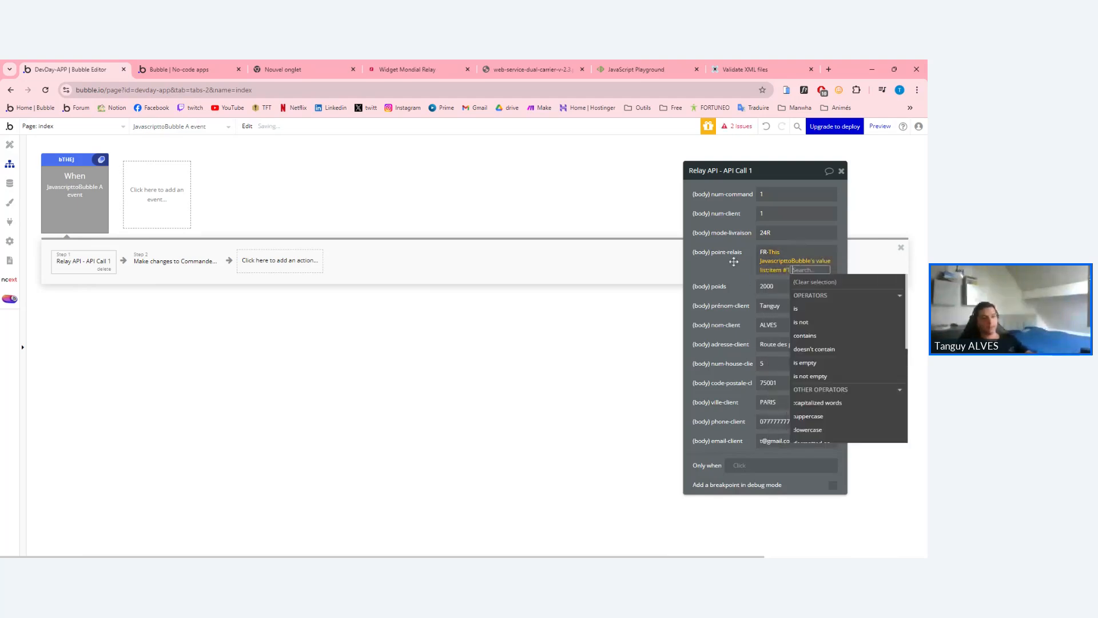
pyautogui.click(733, 262)
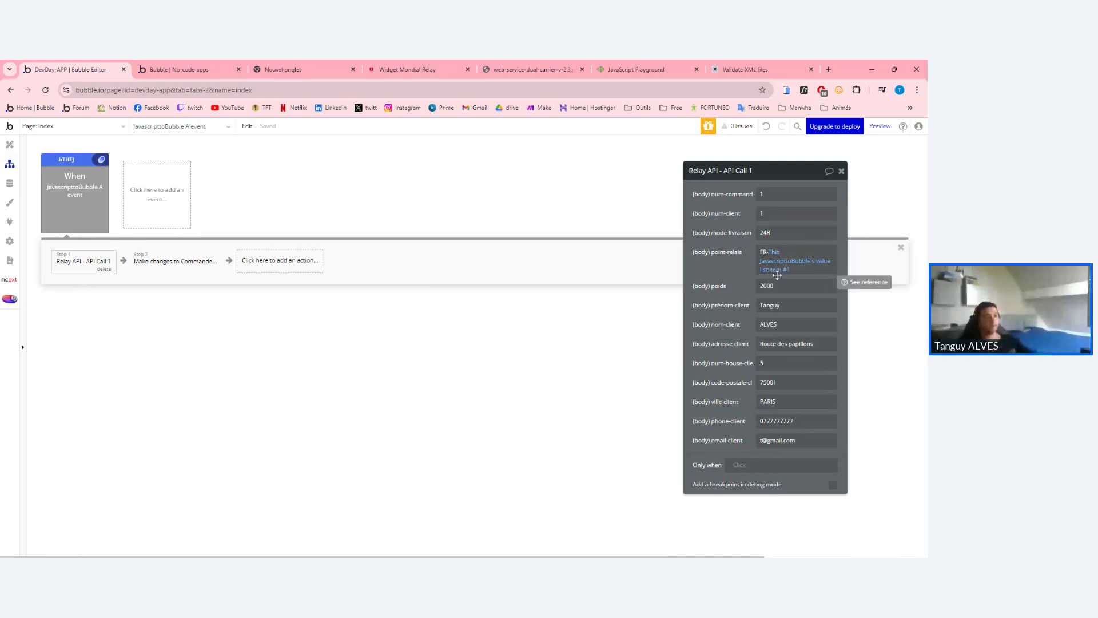
pyautogui.moveTo(790, 263)
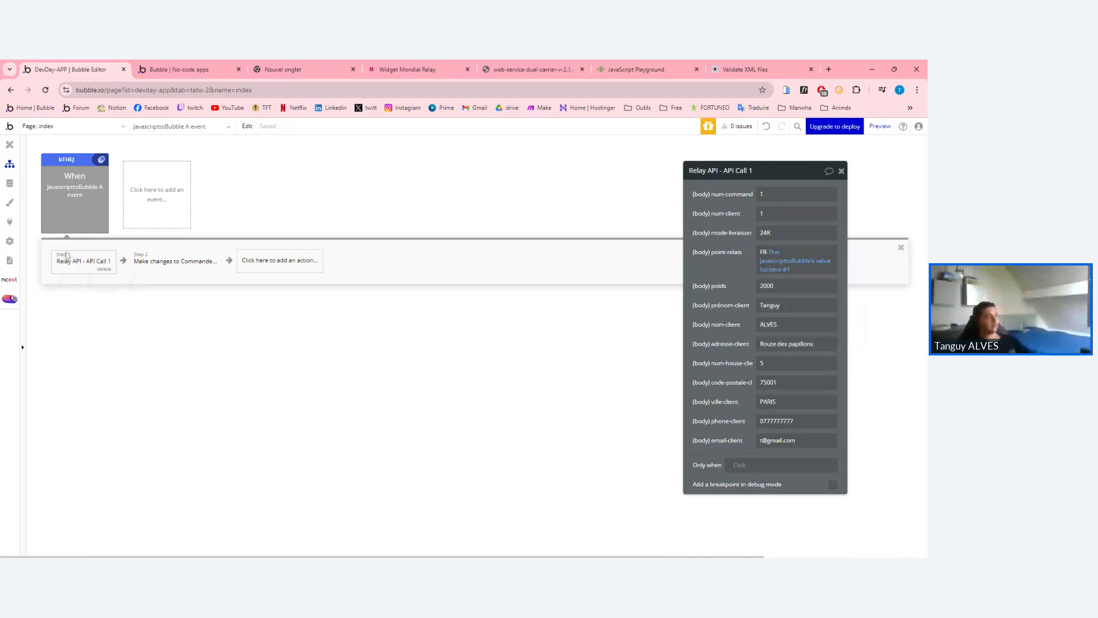
# Create a text field URL_Etiquette_Commande on the Commande data type.
pyautogui.click(175, 261)
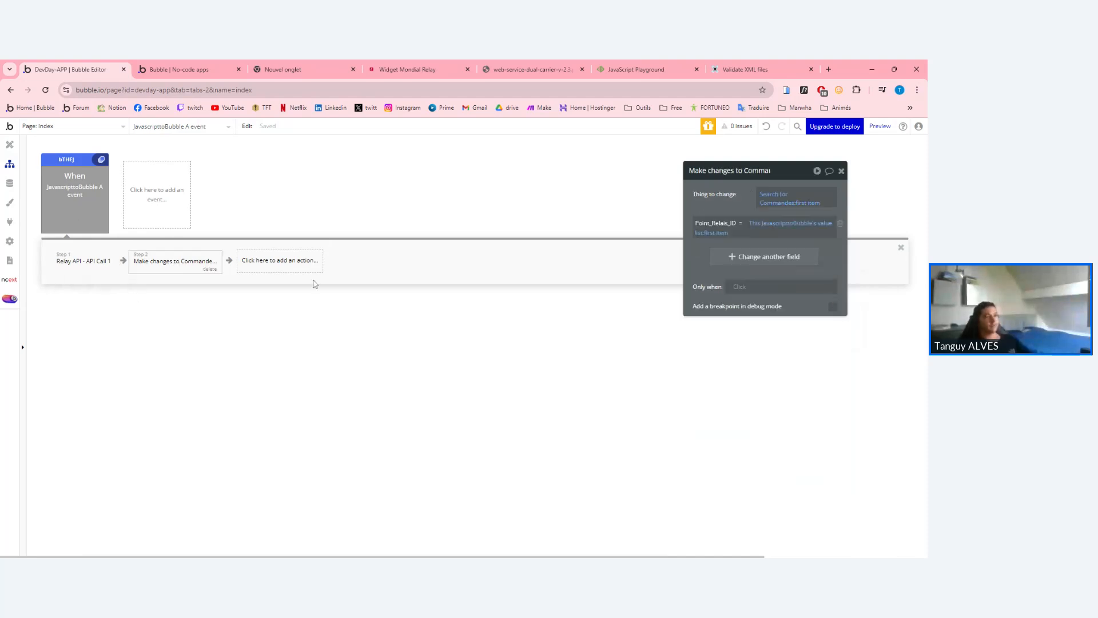
pyautogui.click(741, 257)
pyautogui.click(703, 254)
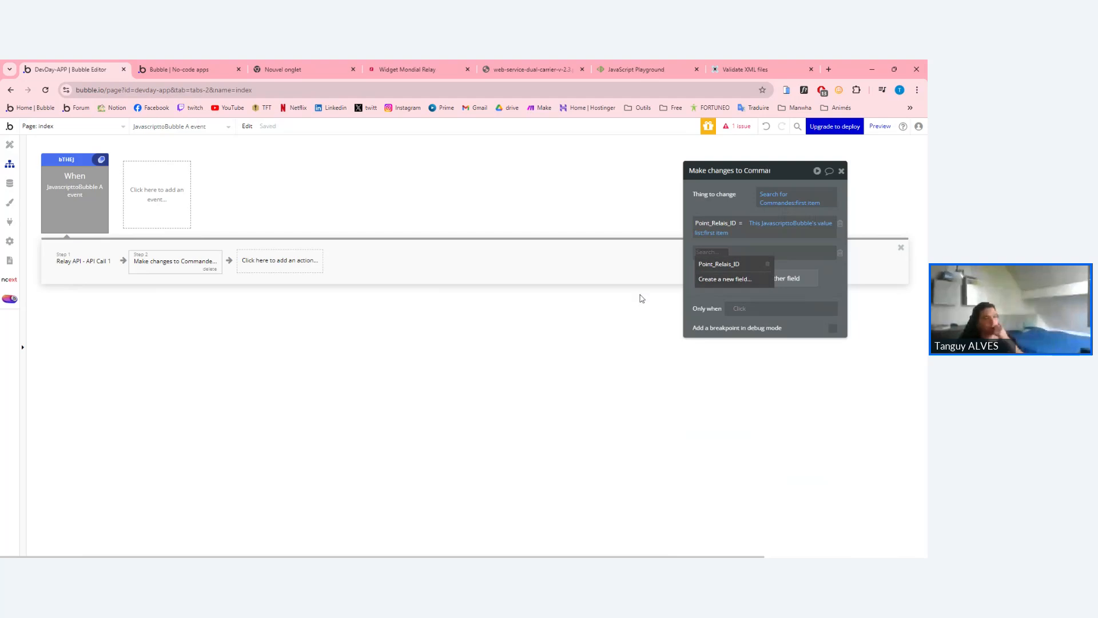
pyautogui.click(651, 308)
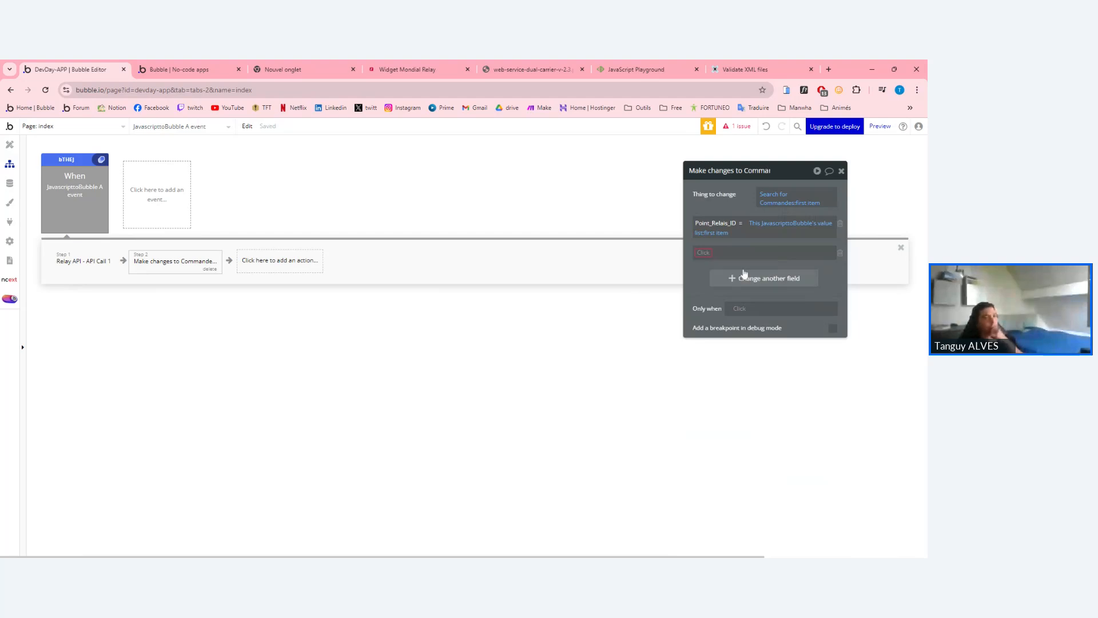
pyautogui.click(9, 183)
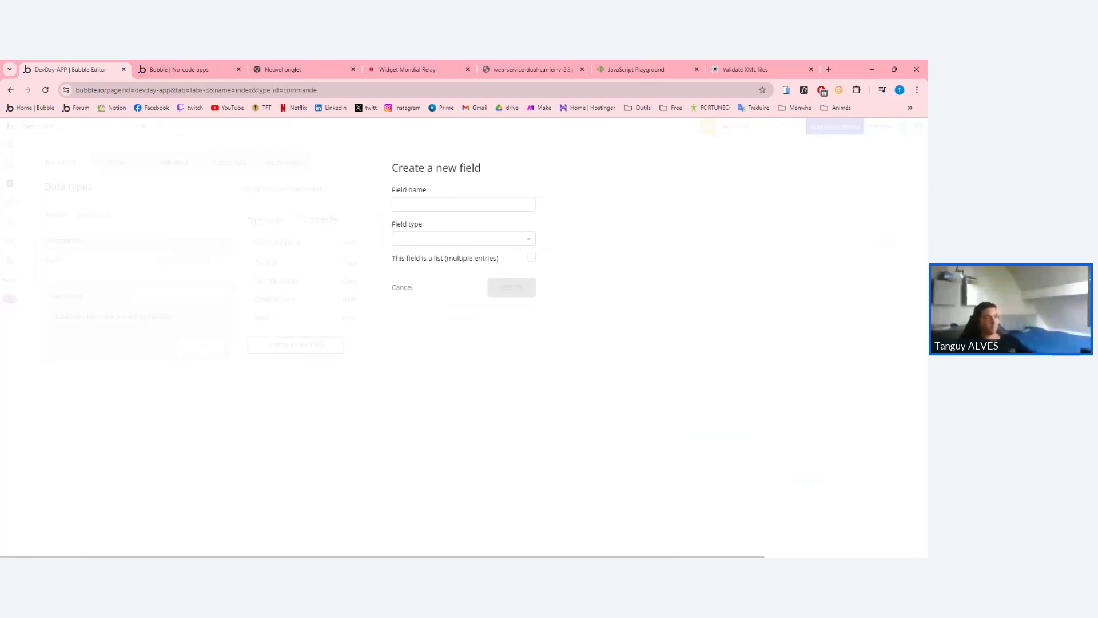
pyautogui.write('URL_COmmande')
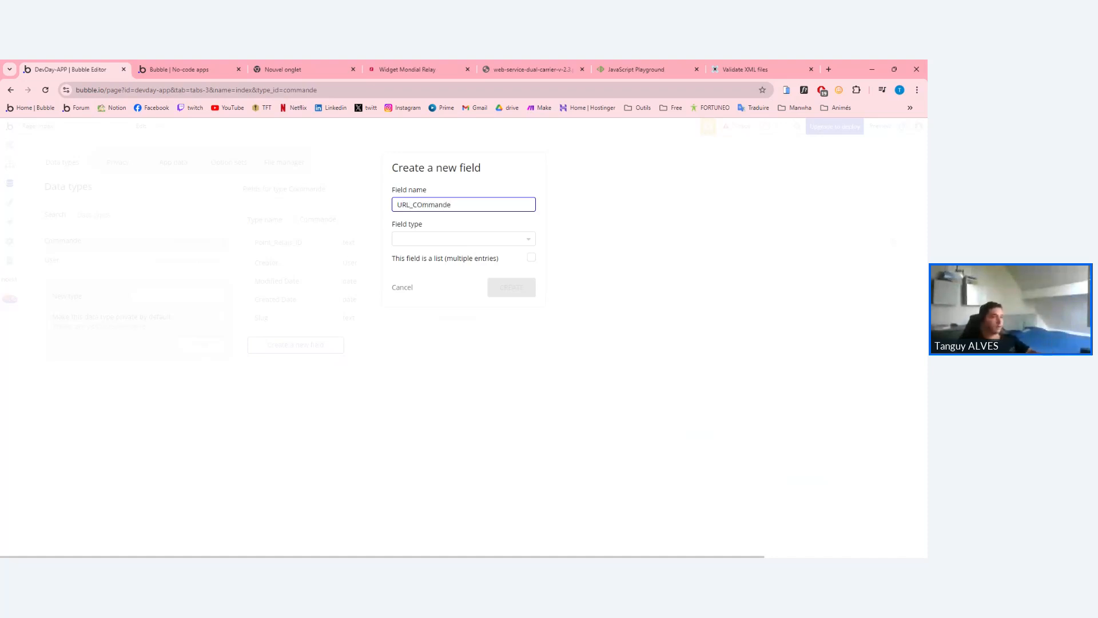
pyautogui.press('BackSpace')
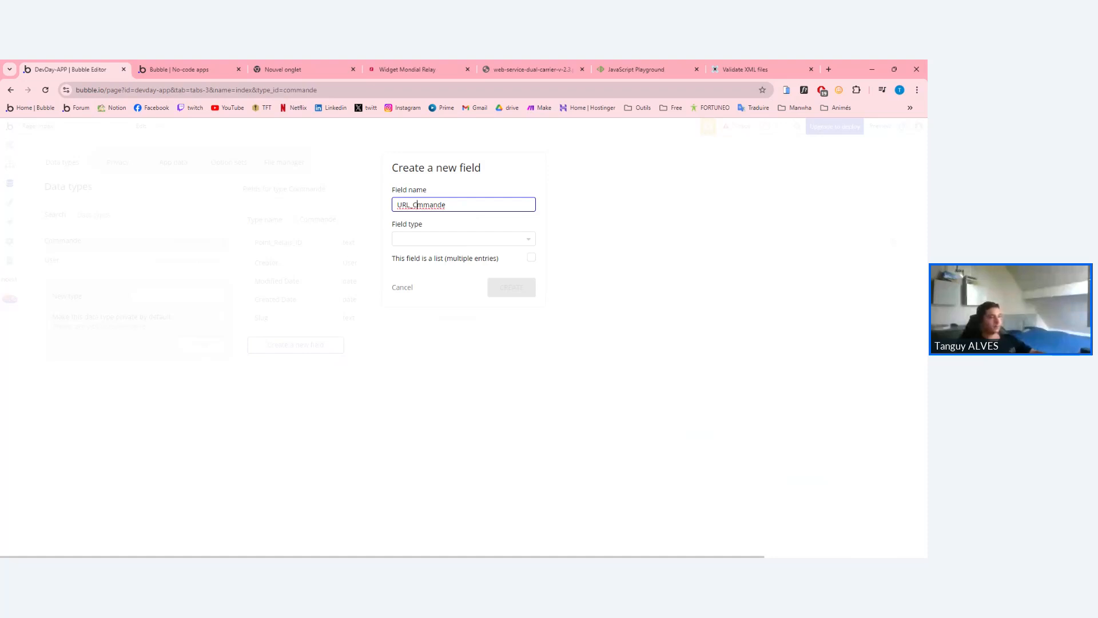
pyautogui.write('o')
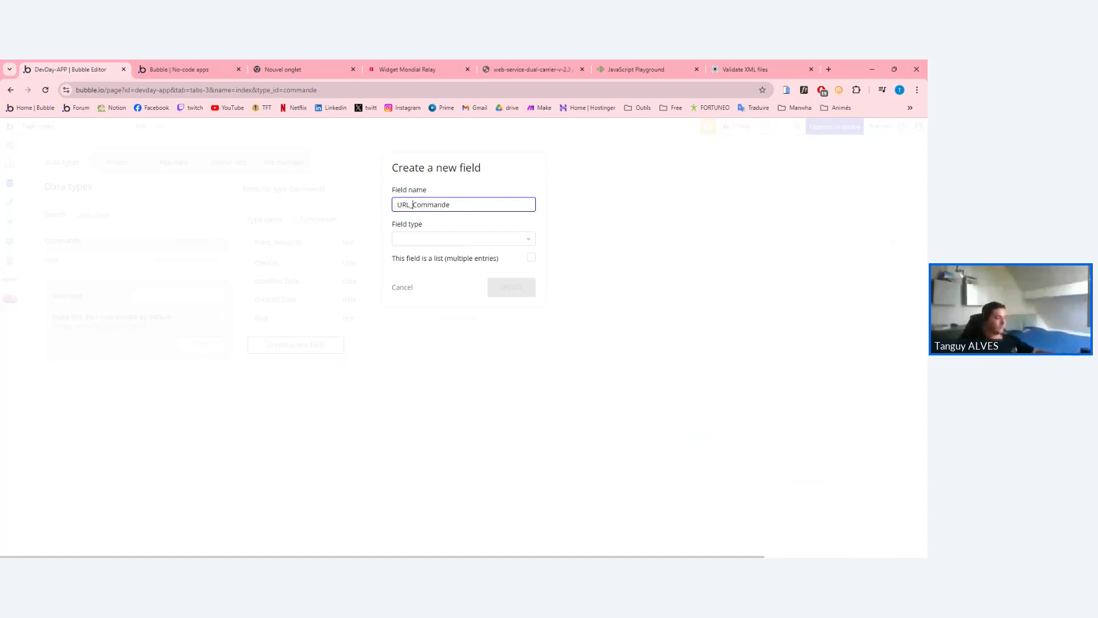
pyautogui.write('Etiquette_')
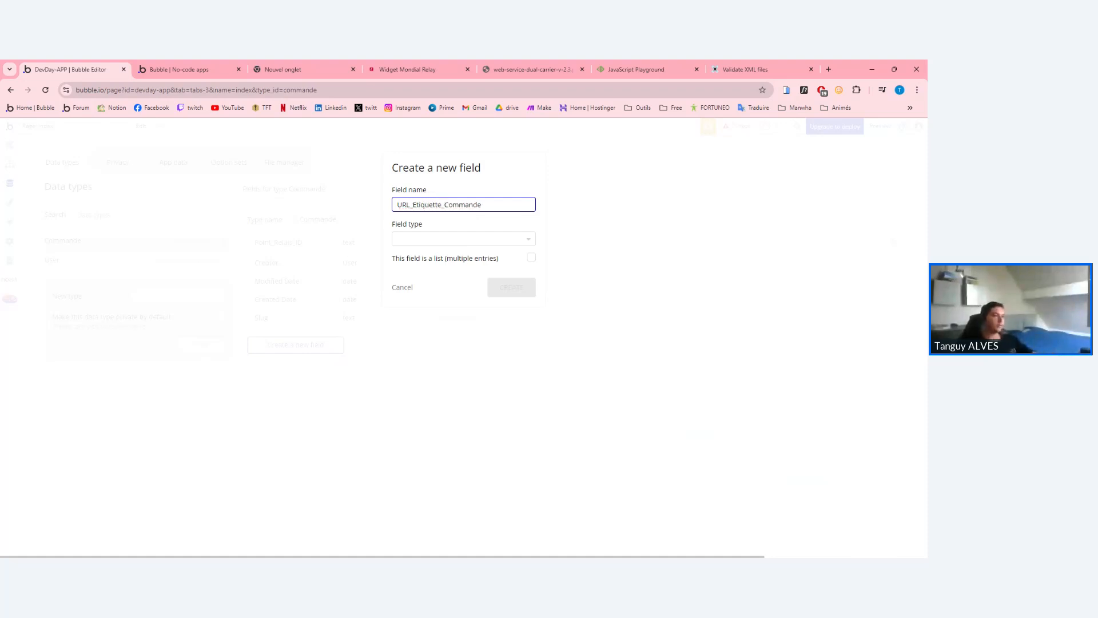
pyautogui.click(437, 241)
pyautogui.write('tes')
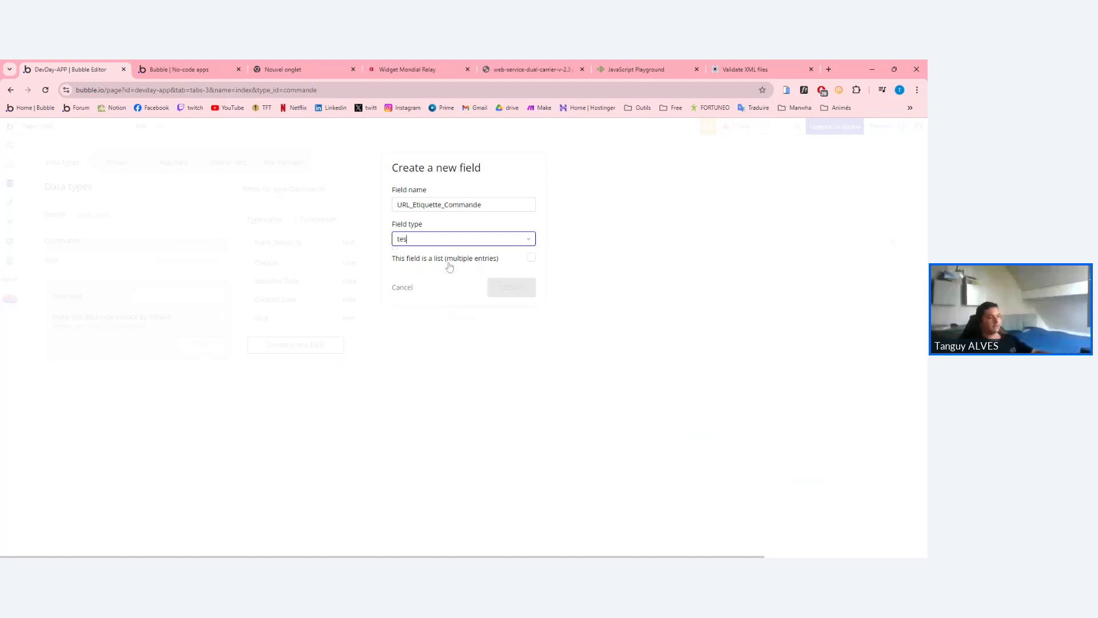
pyautogui.write('t')
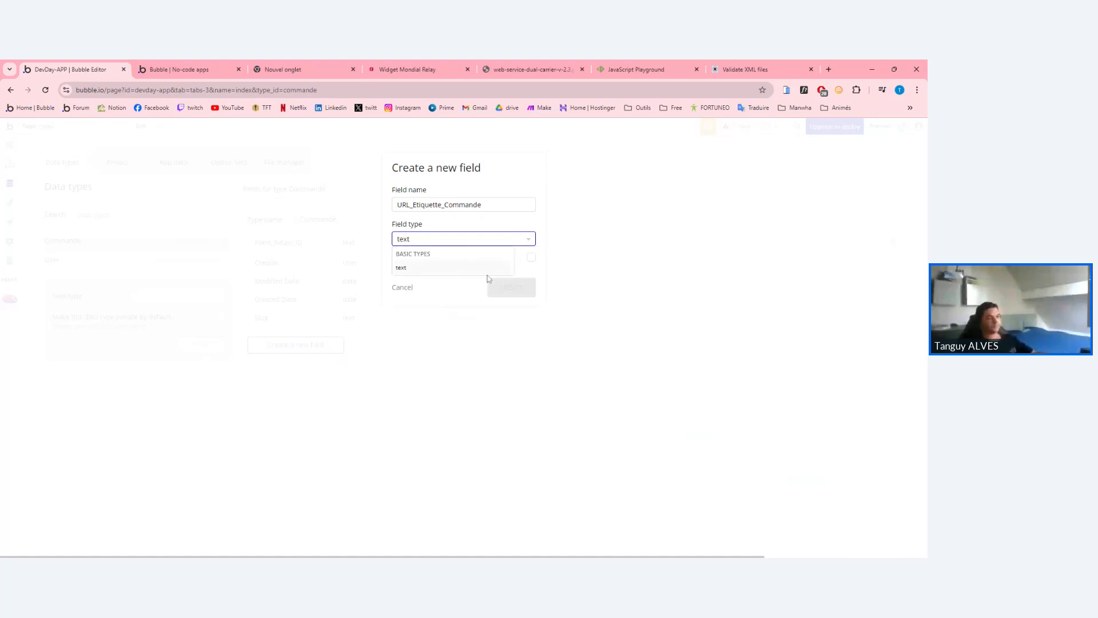
pyautogui.press('Return')
pyautogui.click(490, 280)
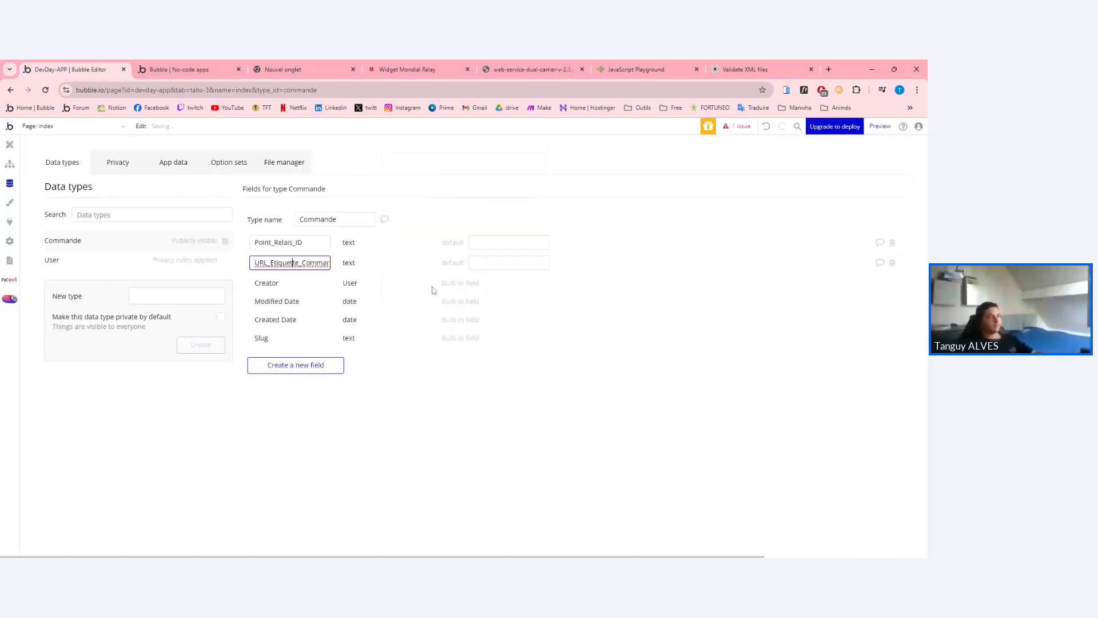
# Add URL_Etiquette_Commande to the Commande update, drawing on Result of step 1.
pyautogui.click(10, 163)
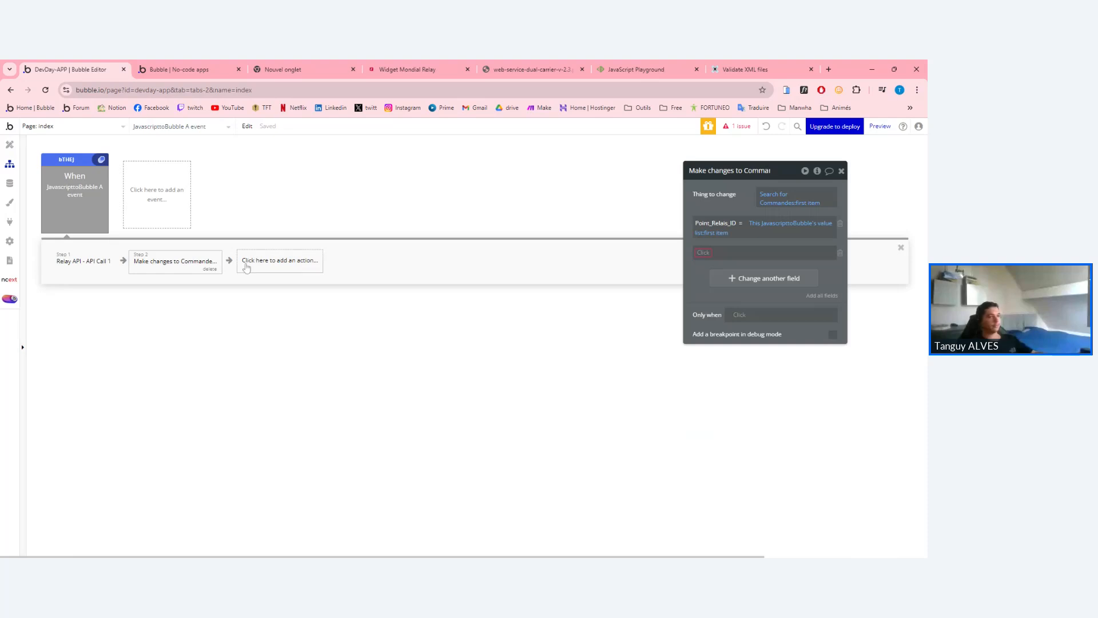
pyautogui.click(705, 253)
pyautogui.click(726, 280)
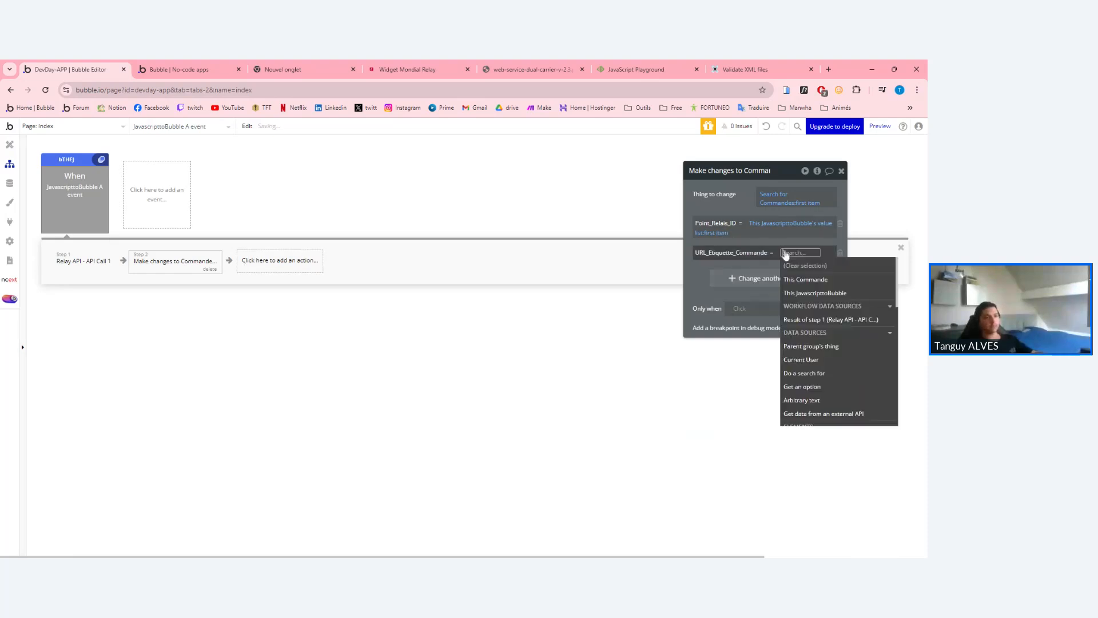
pyautogui.click(824, 319)
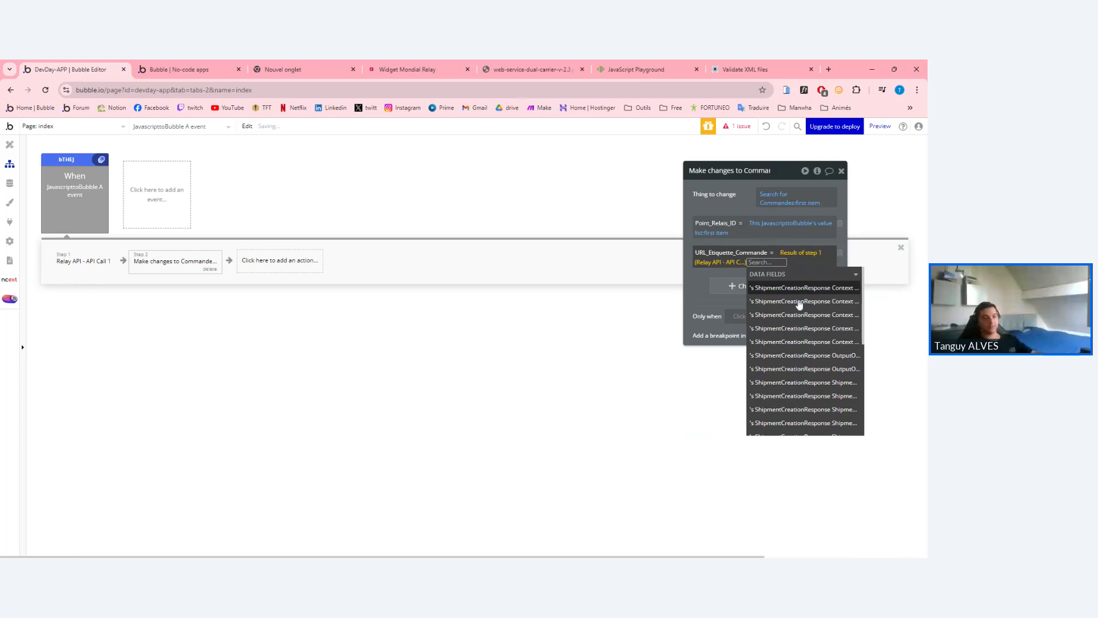
pyautogui.scroll(-5, 798, 343)
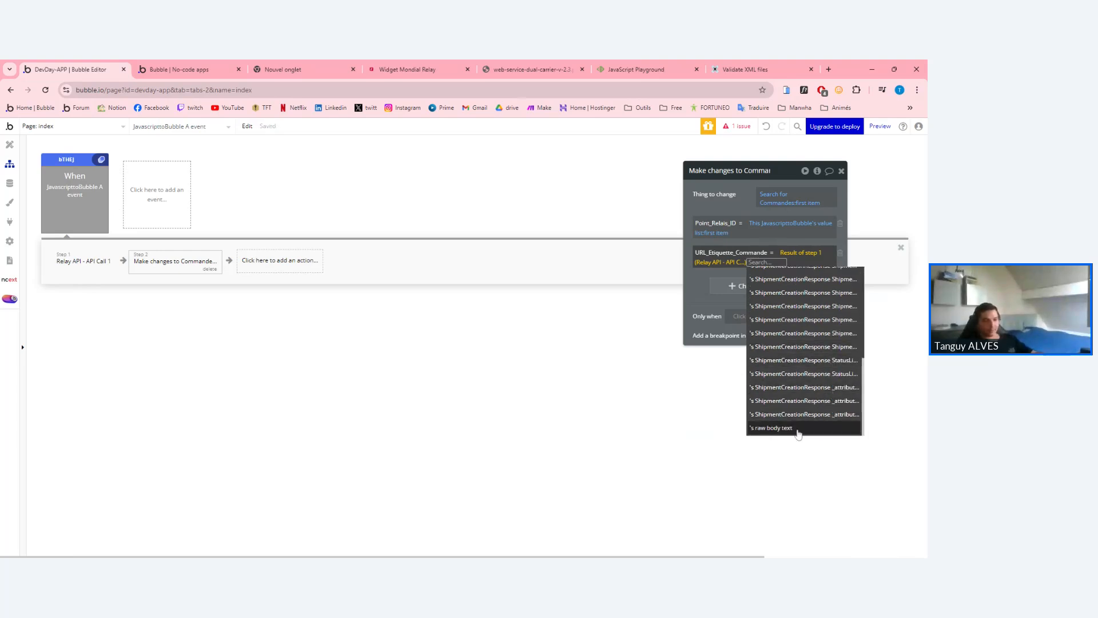
pyautogui.scroll(5, 801, 417)
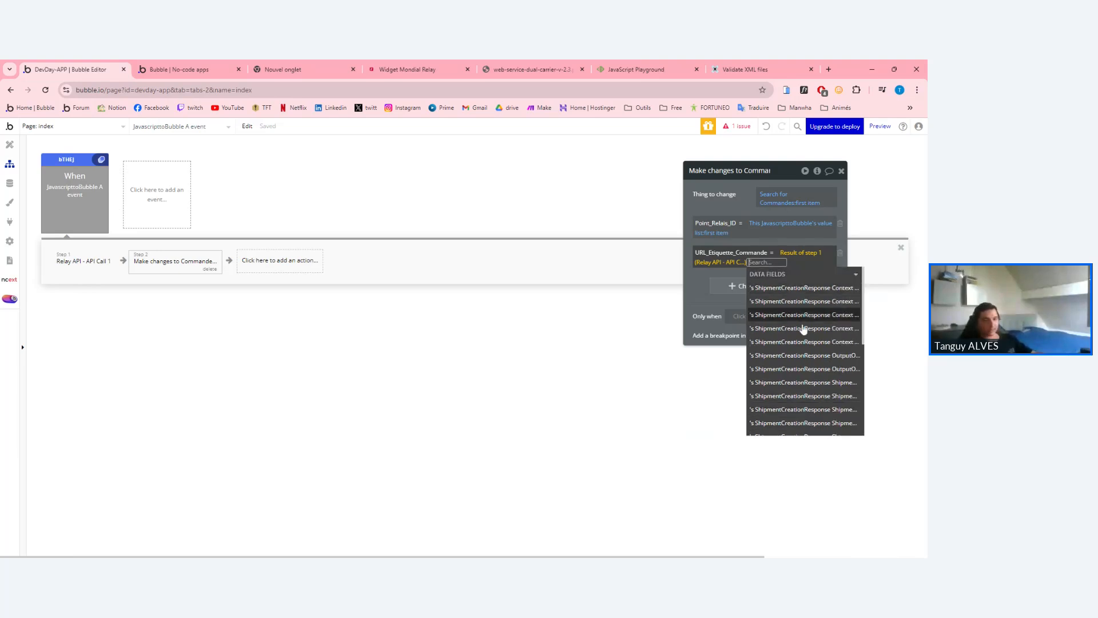
pyautogui.scroll(-5, 802, 333)
pyautogui.click(717, 276)
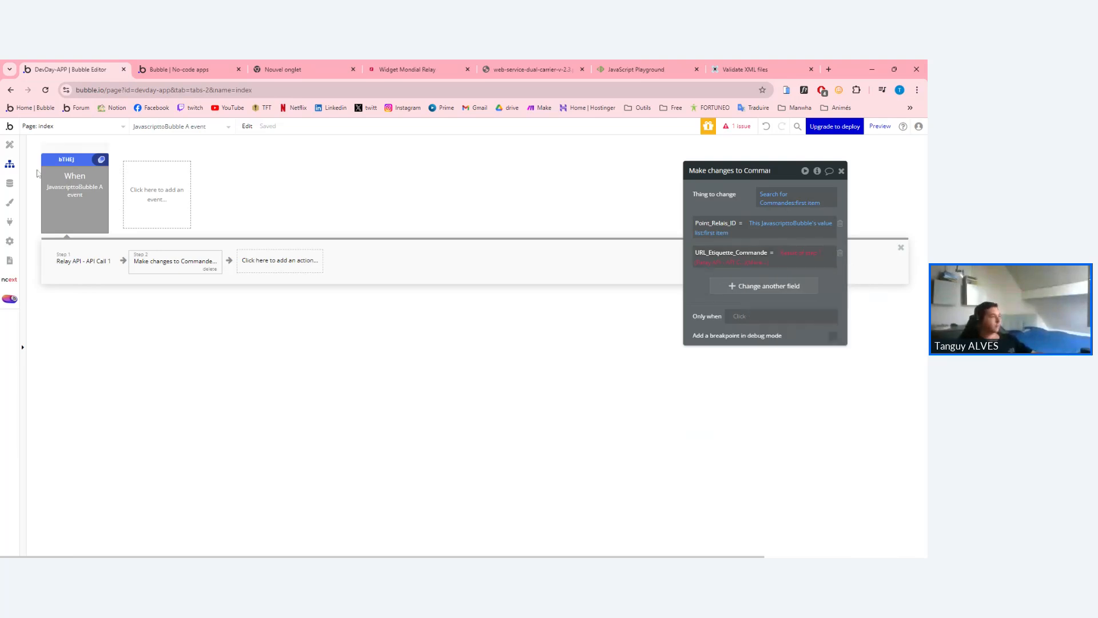
pyautogui.click(9, 183)
pyautogui.click(10, 164)
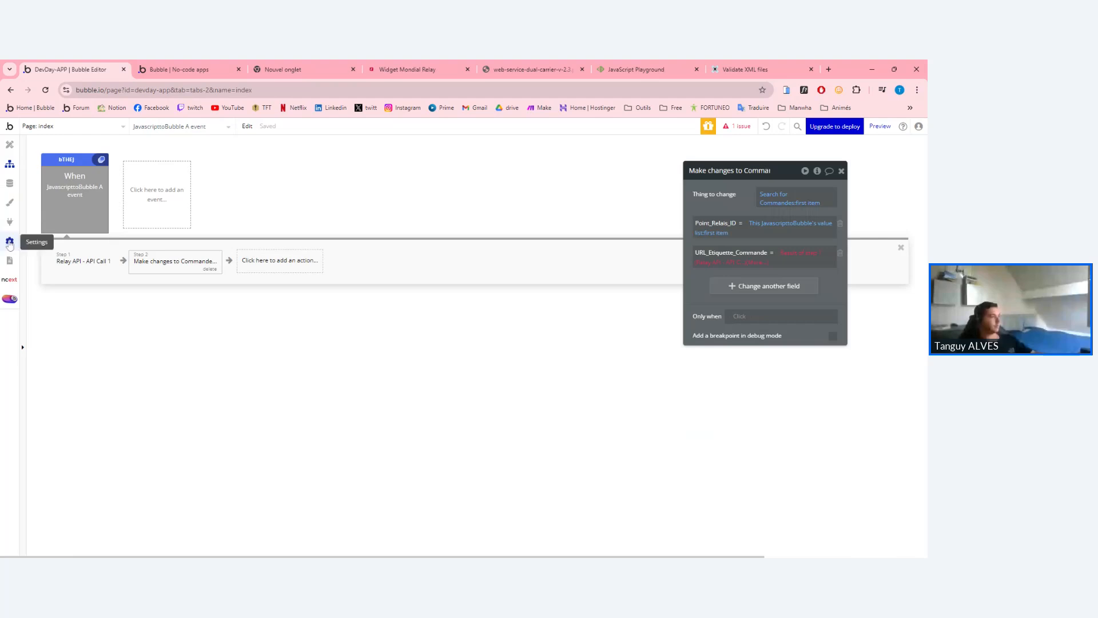
# Reinitialize API Call 1 in the API Connector plugin settings.
pyautogui.click(9, 222)
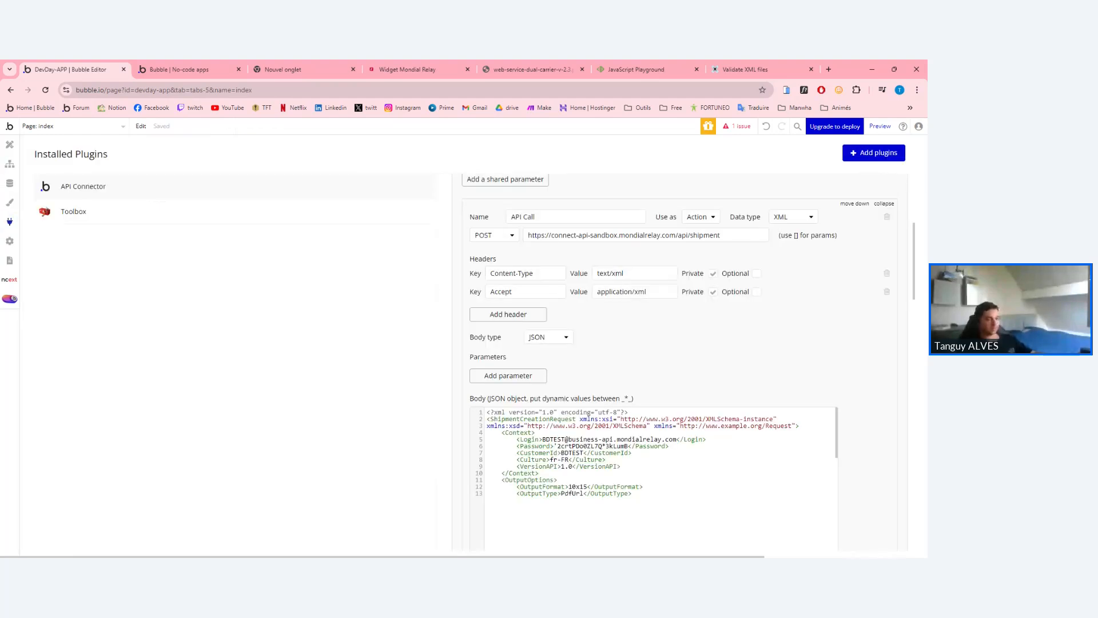
pyautogui.scroll(-11, 679, 362)
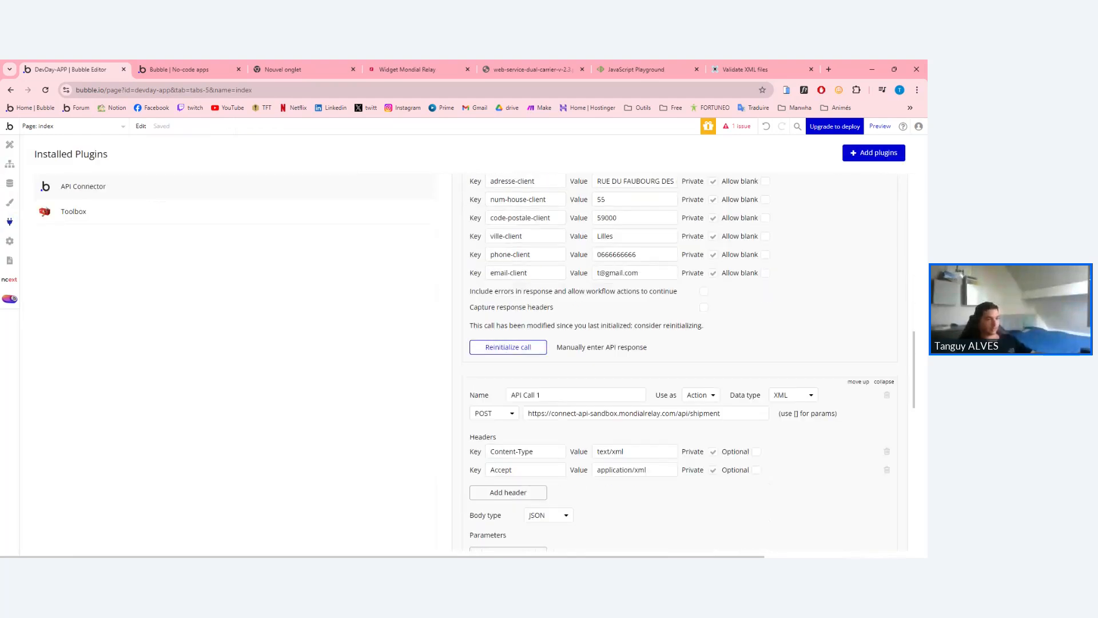
pyautogui.scroll(-3, 680, 363)
pyautogui.scroll(6, 679, 362)
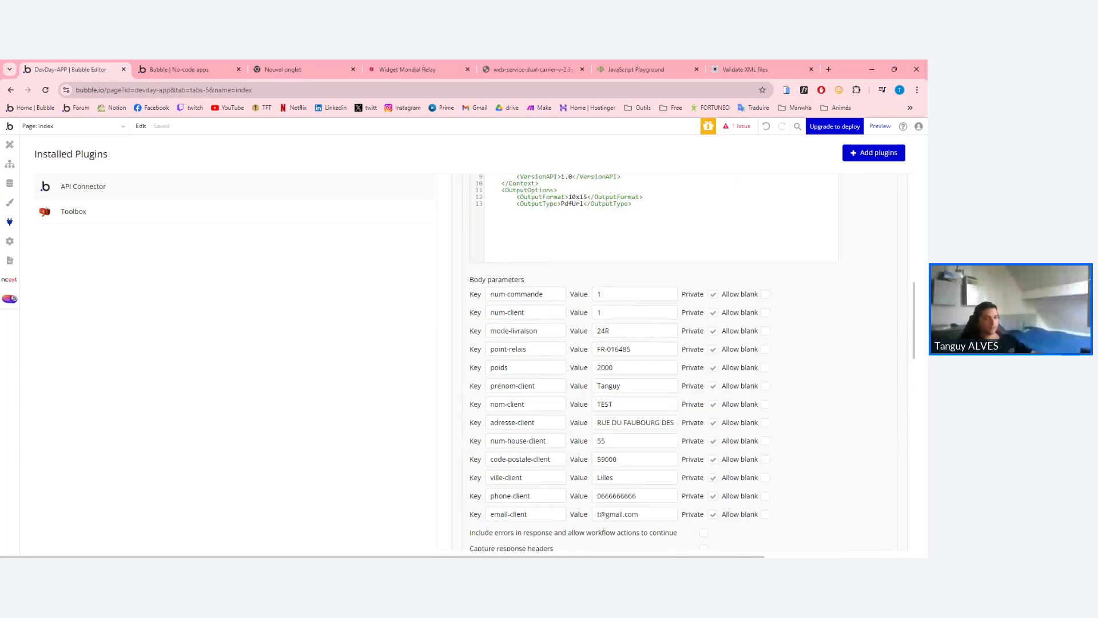
pyautogui.scroll(5, 679, 362)
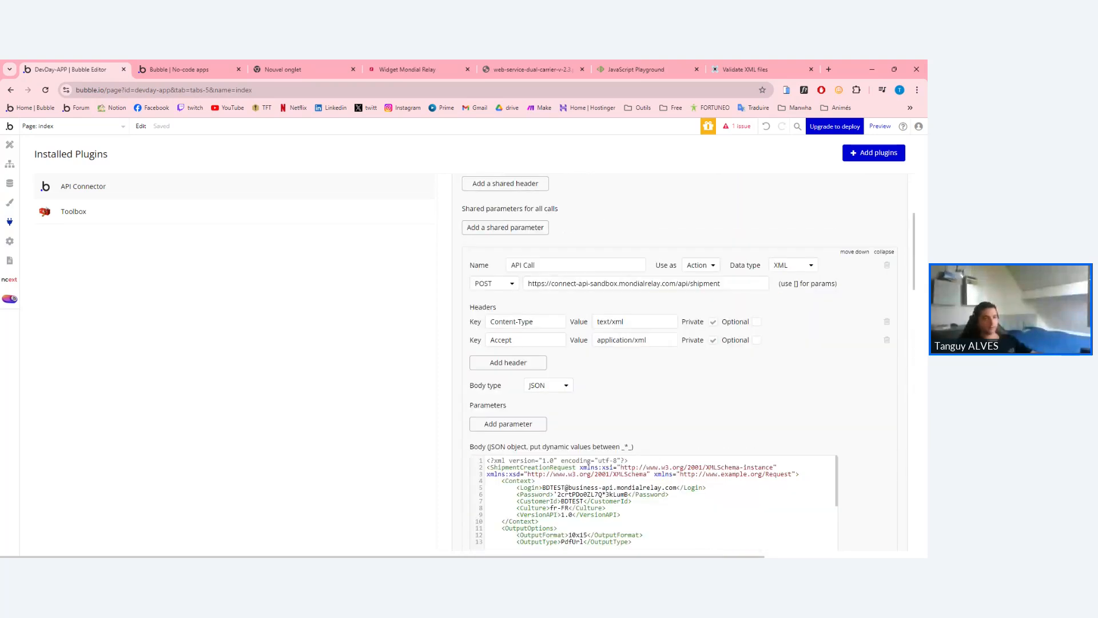
pyautogui.scroll(-8, 679, 363)
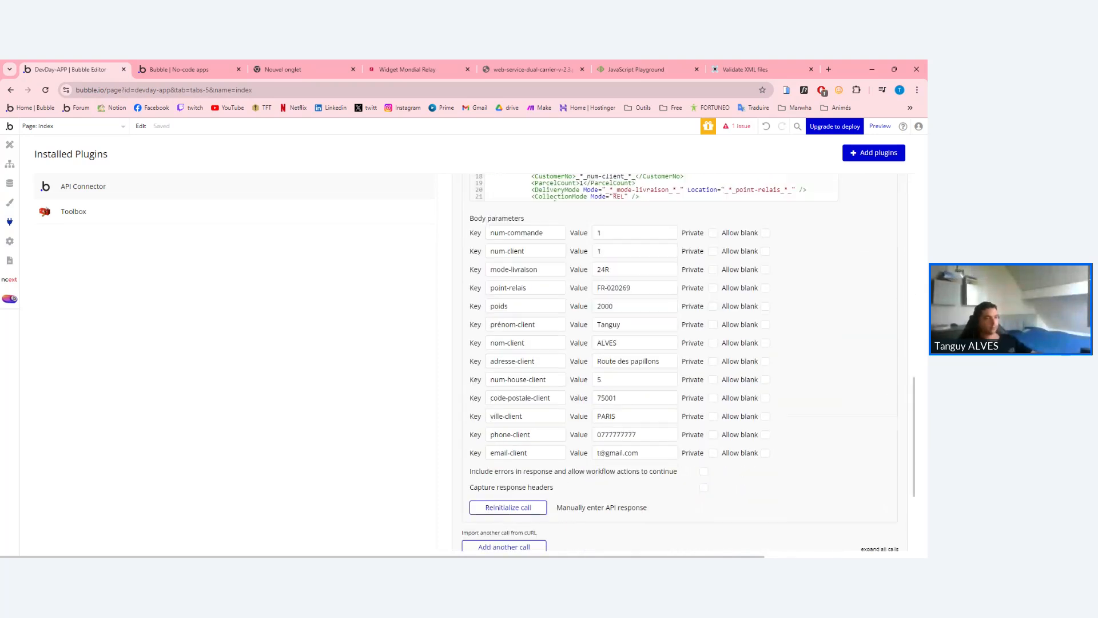
pyautogui.scroll(-3, 560, 339)
pyautogui.click(537, 336)
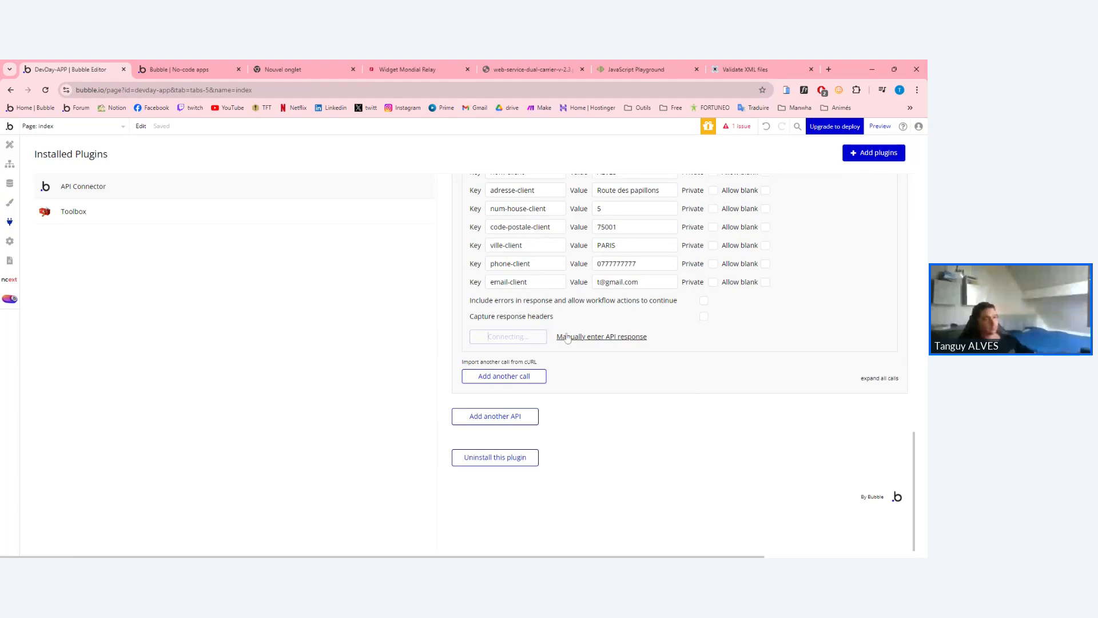
# Check the Label Output sample URL in the returned values, then cancel without saving.
pyautogui.scroll(-10, 450, 377)
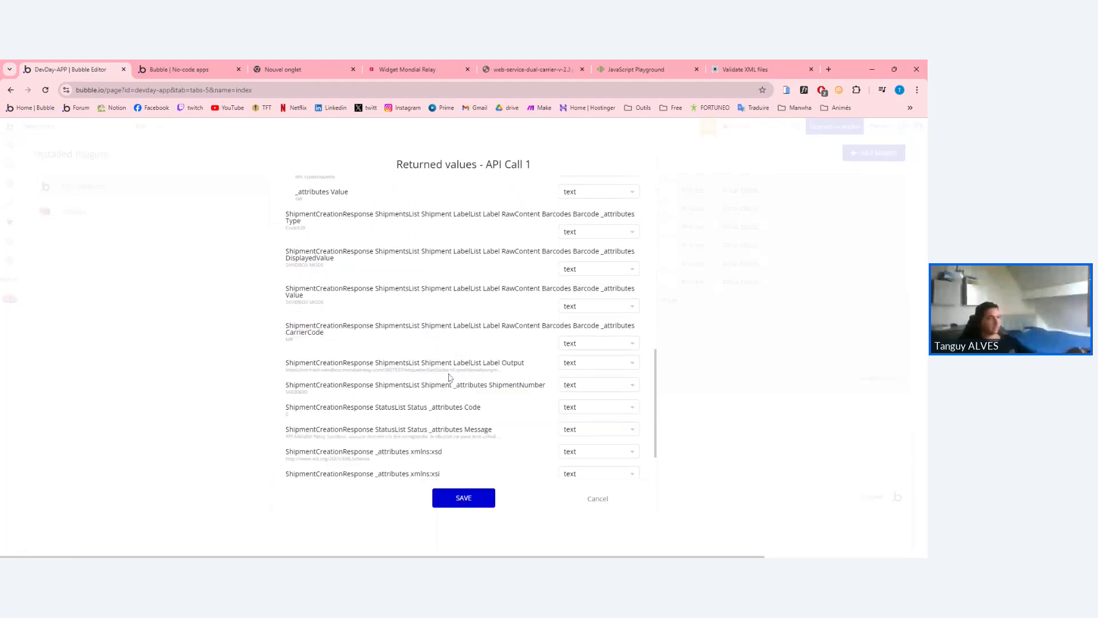
pyautogui.scroll(-2, 450, 377)
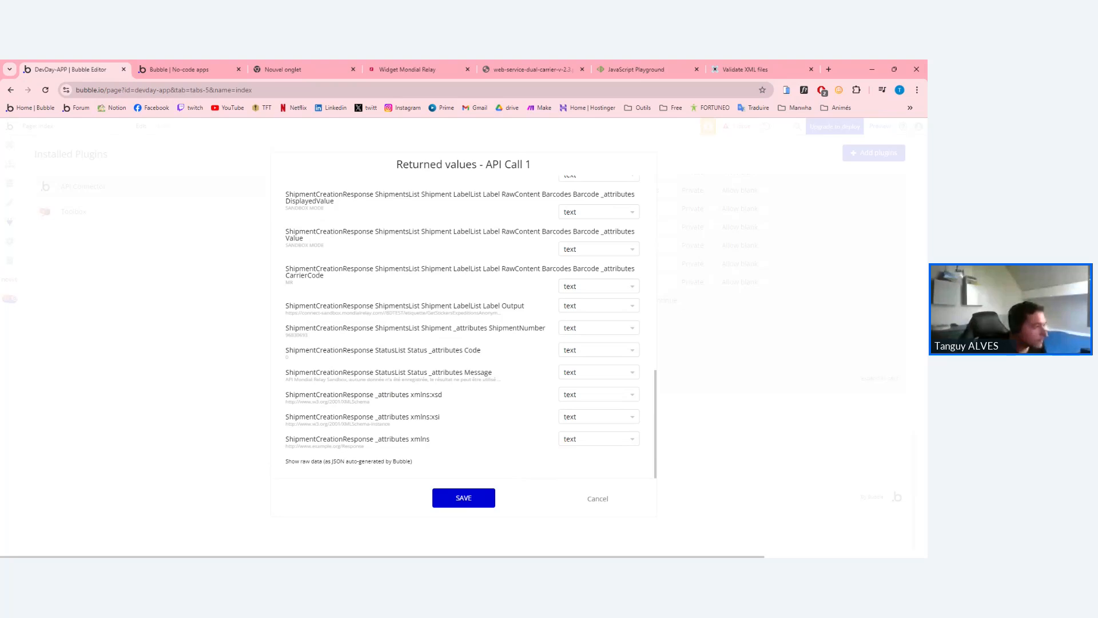
pyautogui.tripleClick(331, 313)
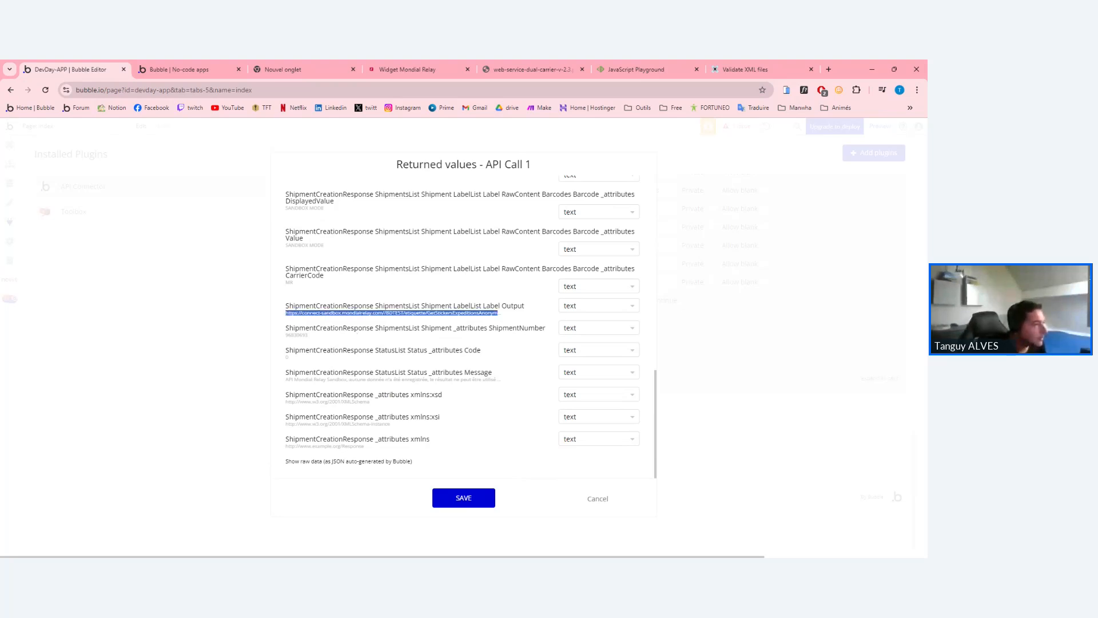
pyautogui.click(356, 332)
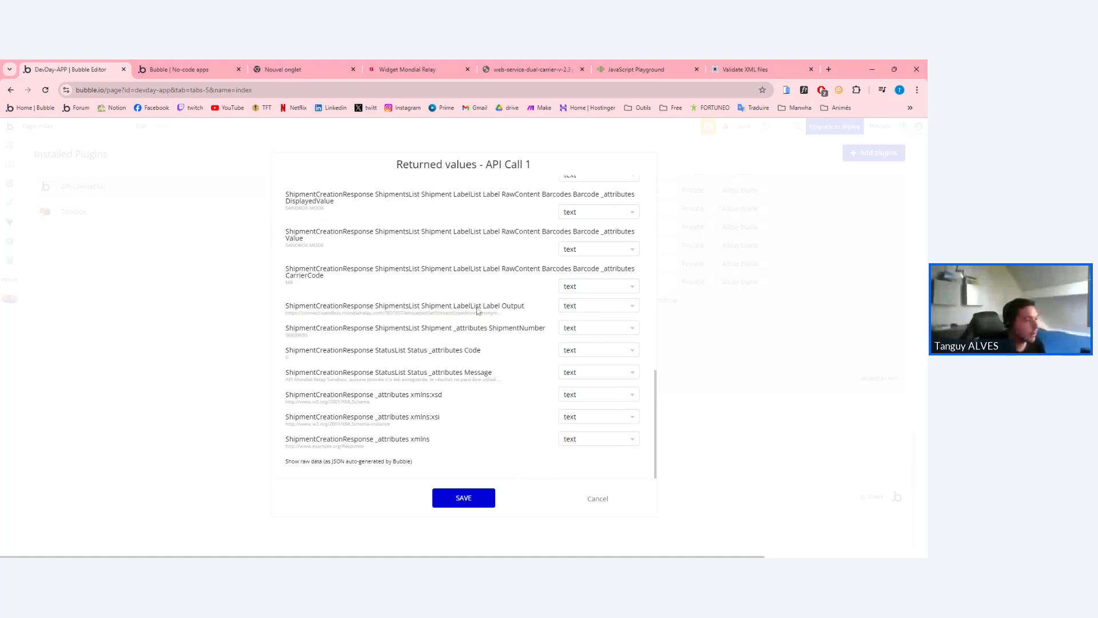
pyautogui.scroll(5, 475, 310)
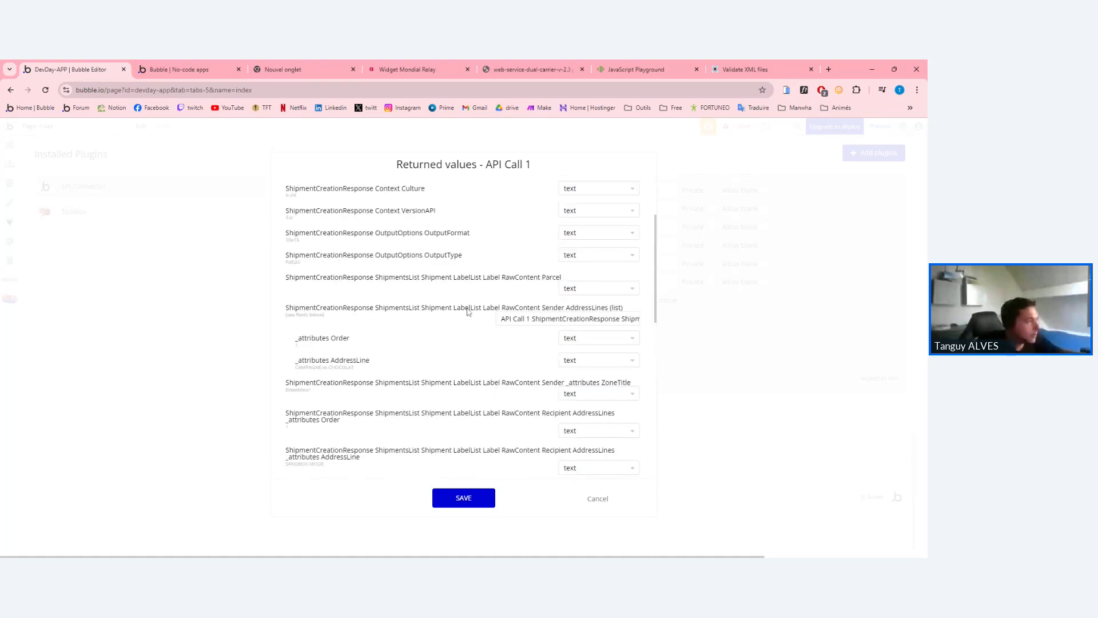
pyautogui.scroll(2, 468, 310)
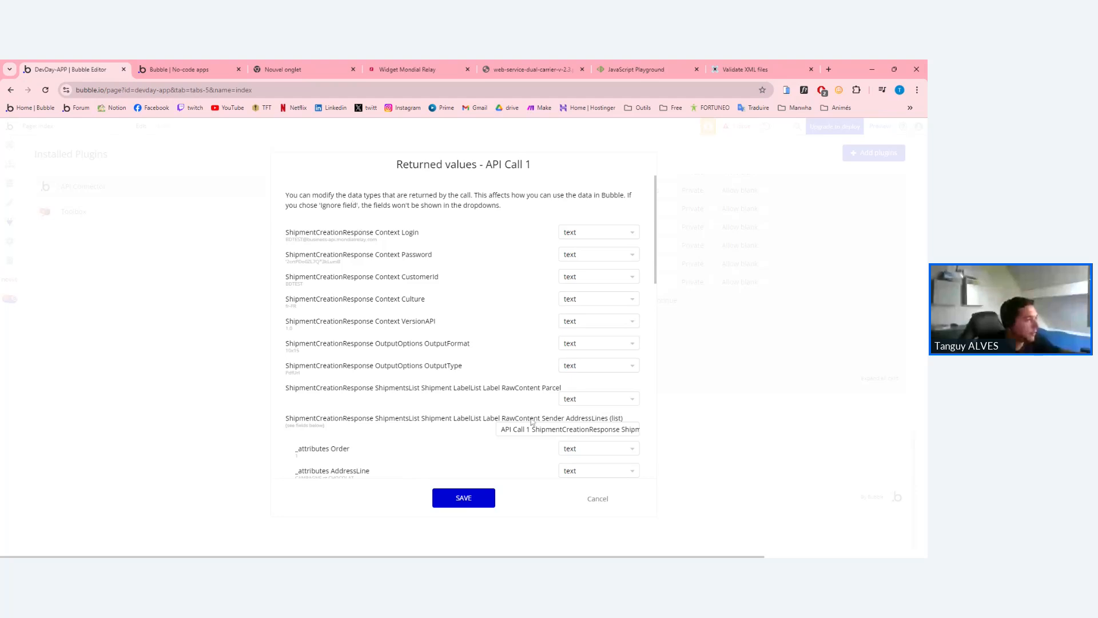
pyautogui.scroll(-4, 506, 389)
pyautogui.scroll(-6, 506, 389)
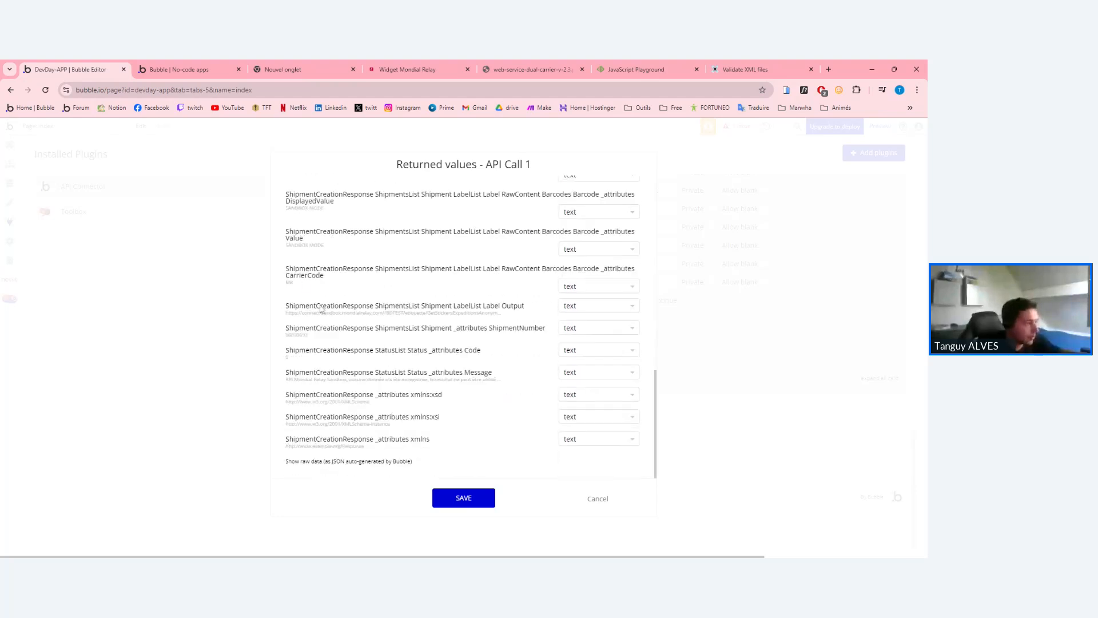
pyautogui.tripleClick(422, 309)
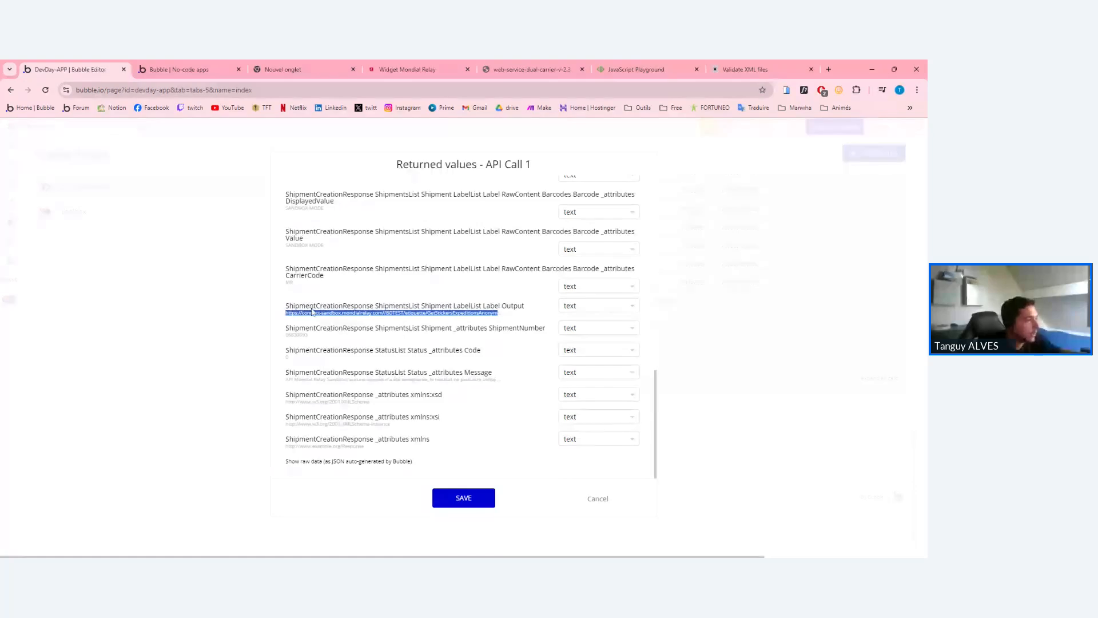
pyautogui.click(357, 316)
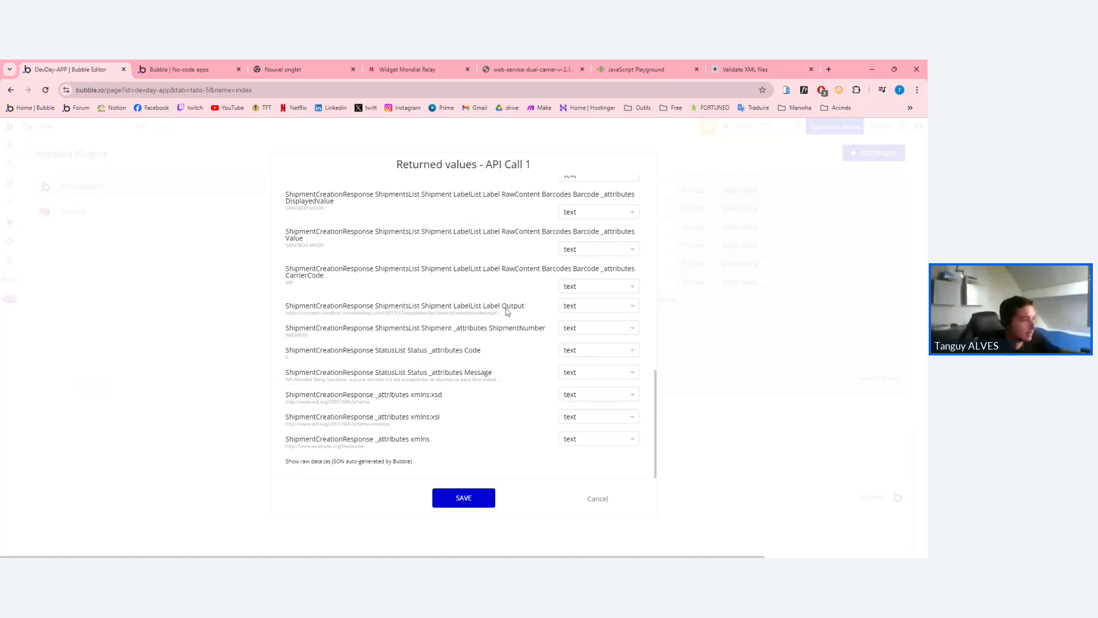
pyautogui.click(598, 498)
# Open the response fields for URL_Etiquette_Commande in the Make changes to Commande step.
pyautogui.click(10, 180)
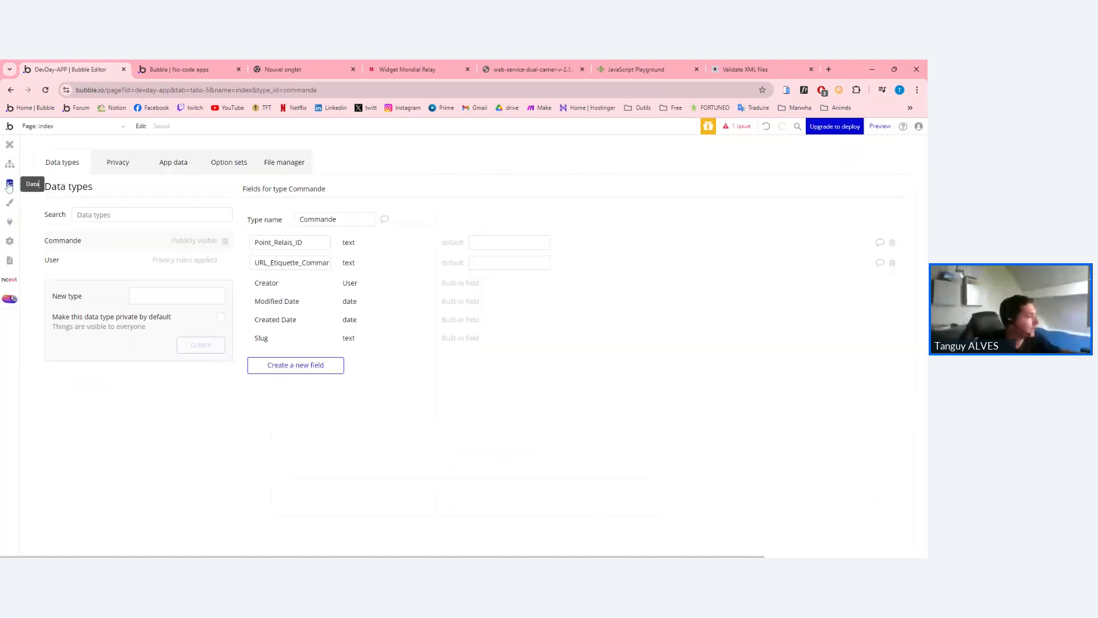
pyautogui.click(9, 167)
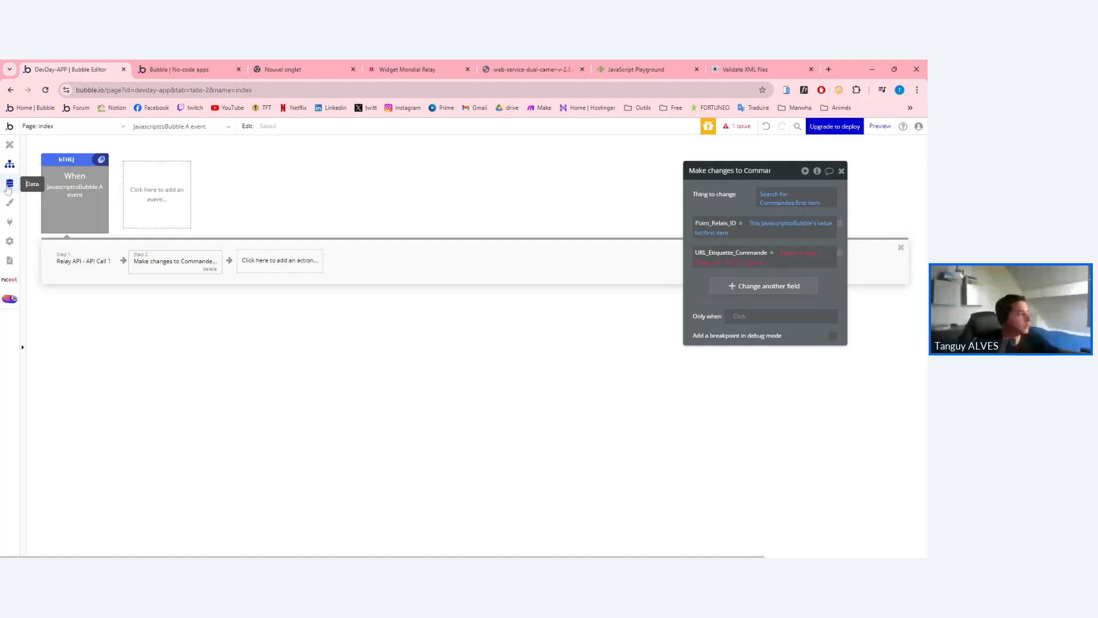
pyautogui.click(85, 260)
pyautogui.click(172, 261)
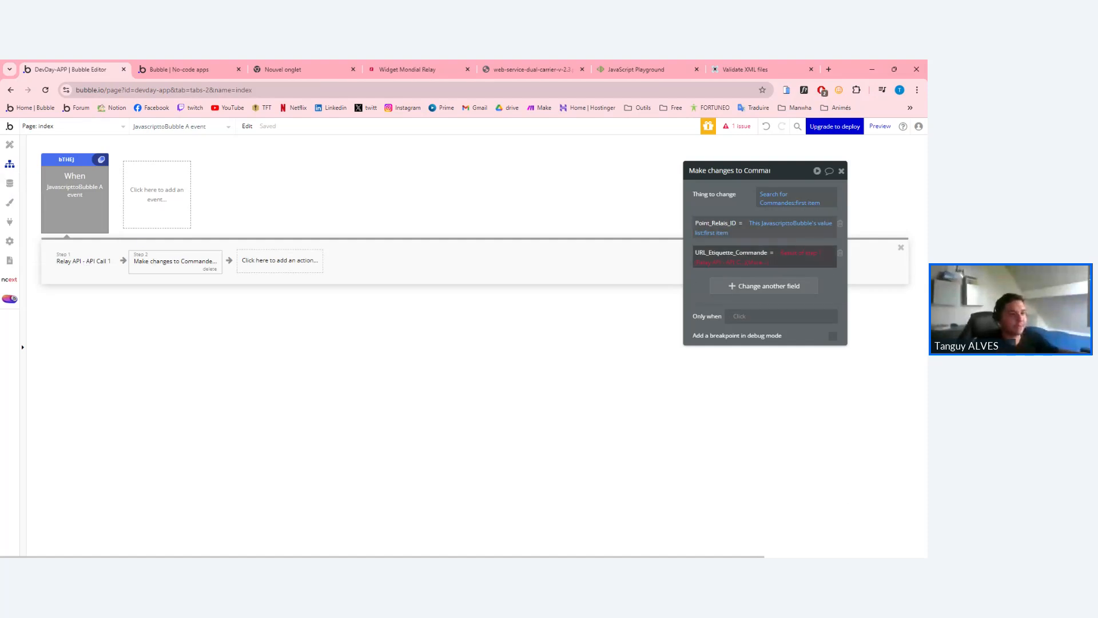
pyautogui.click(760, 263)
pyautogui.scroll(-3, 795, 314)
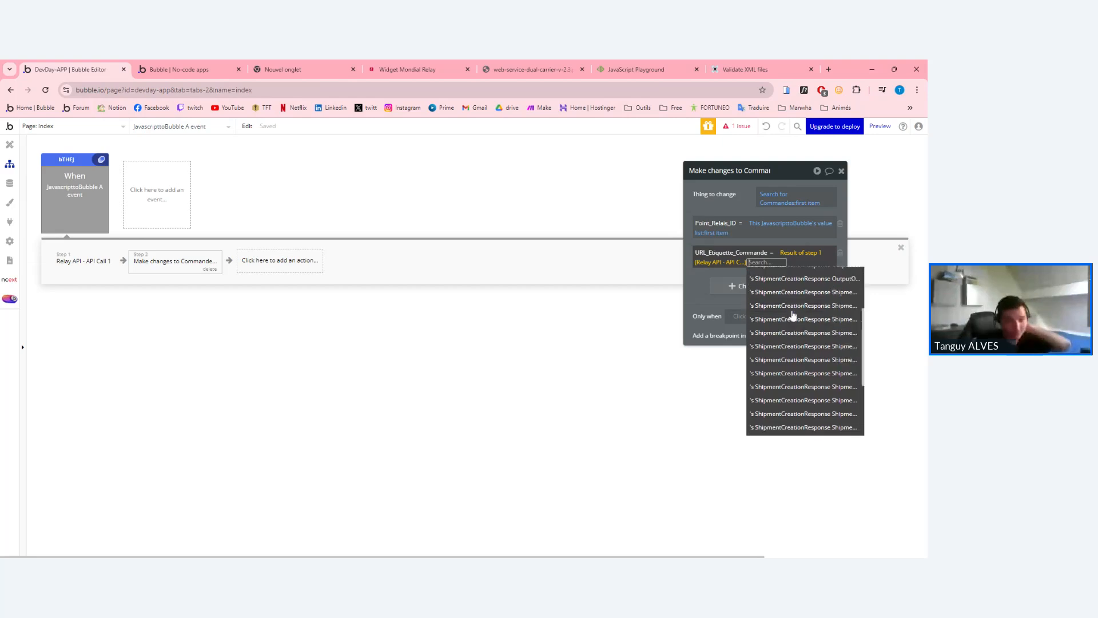
pyautogui.scroll(3, 824, 349)
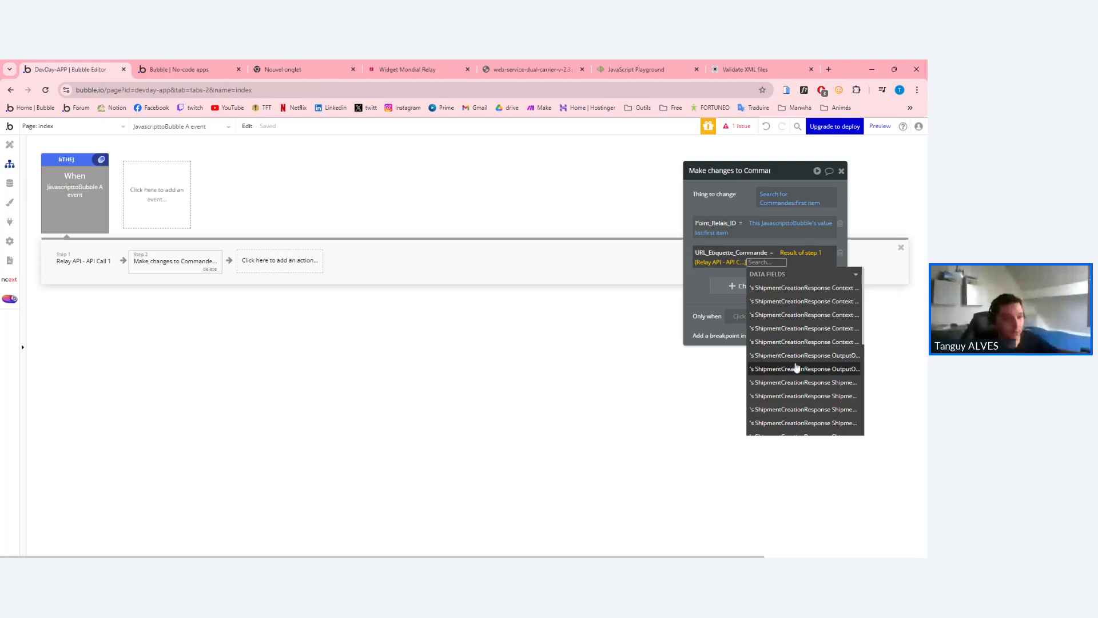
pyautogui.scroll(-2, 796, 366)
# Set URL_Etiquette_Commande to step 1's ShipmentsList Shipment LabelList Label Output.
pyautogui.click(818, 356)
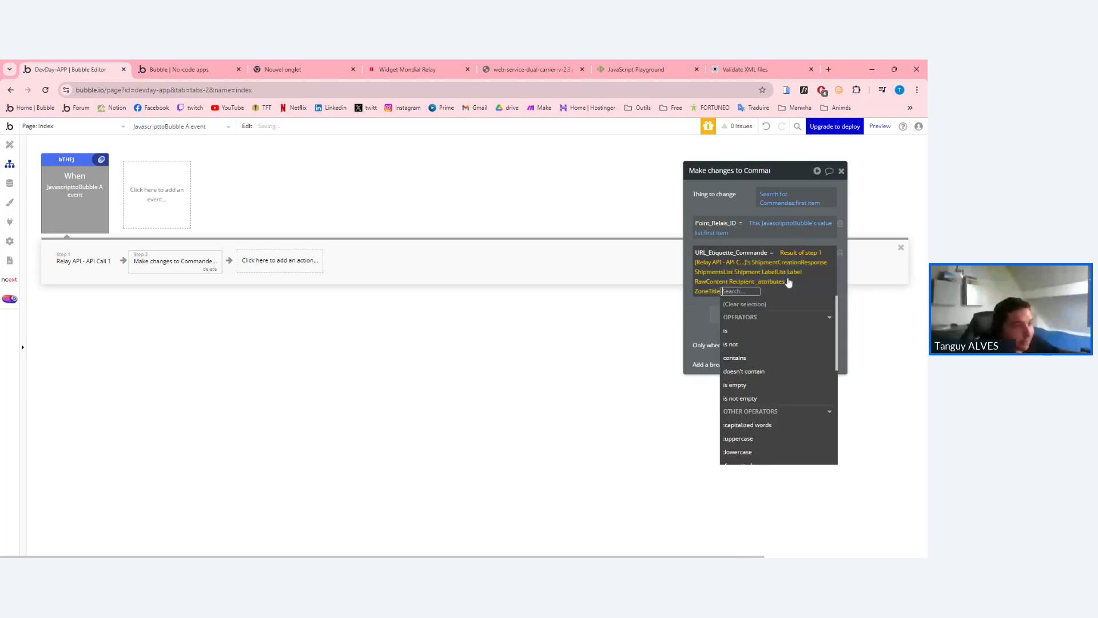
pyautogui.click(727, 285)
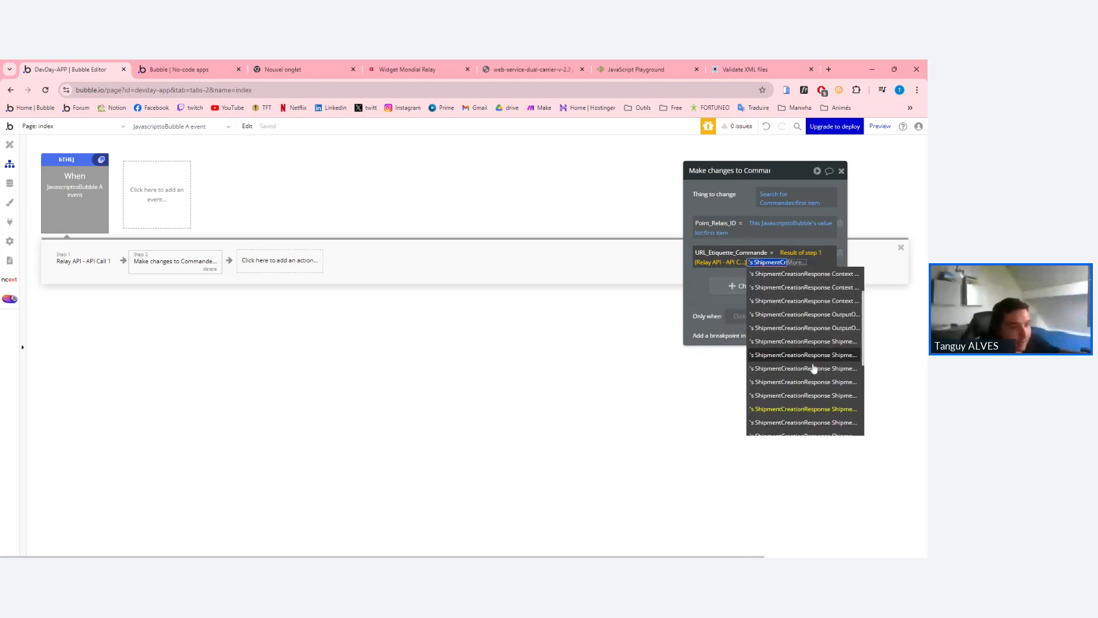
pyautogui.click(824, 346)
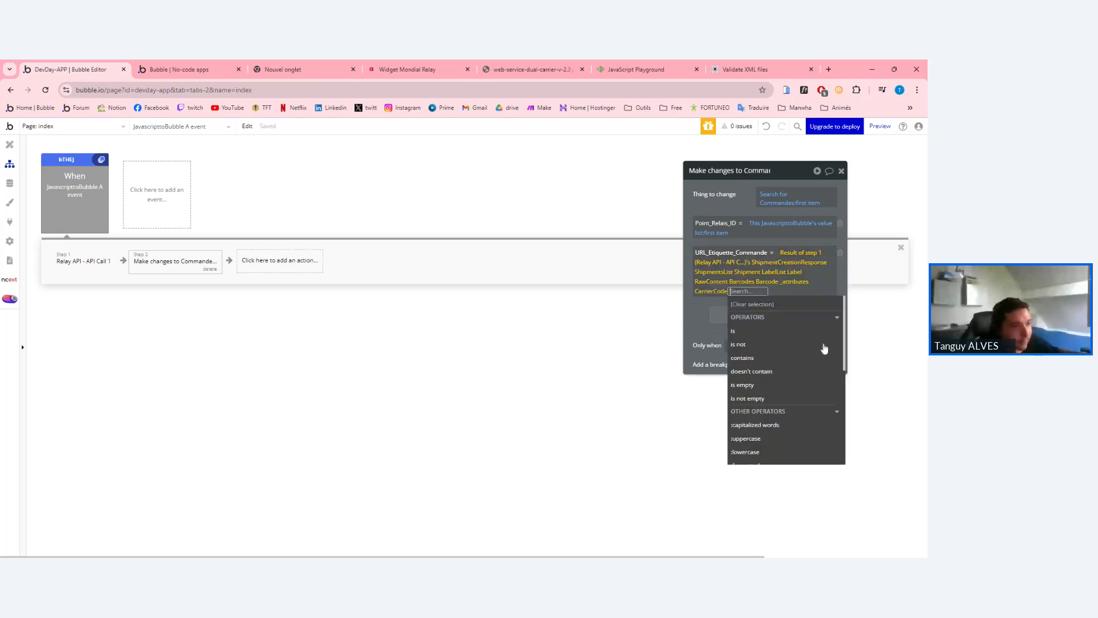
pyautogui.click(761, 284)
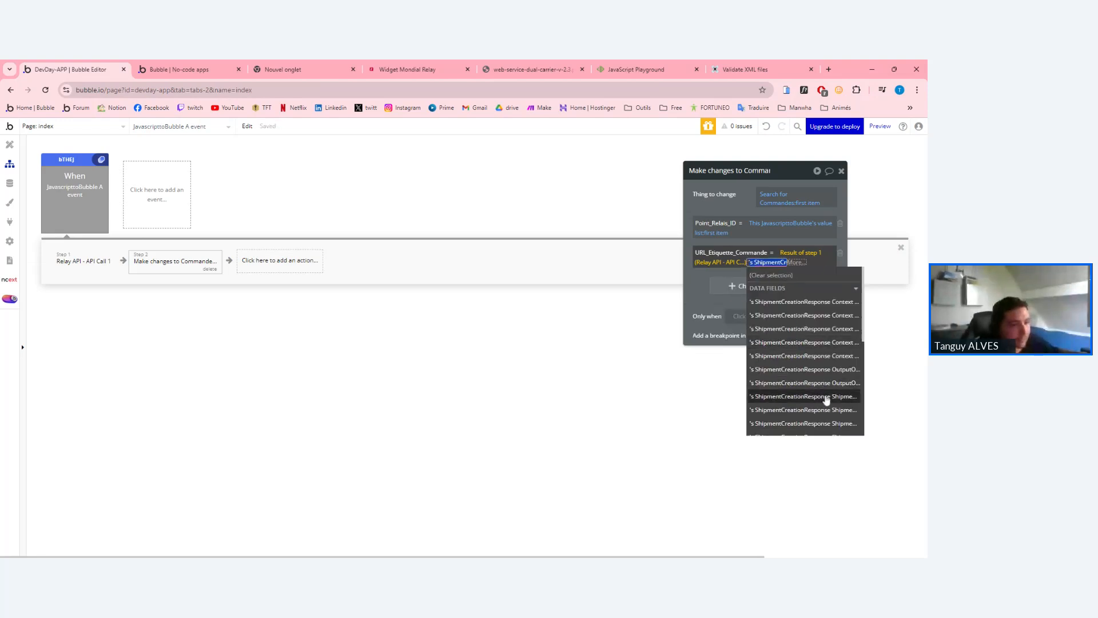
pyautogui.click(828, 383)
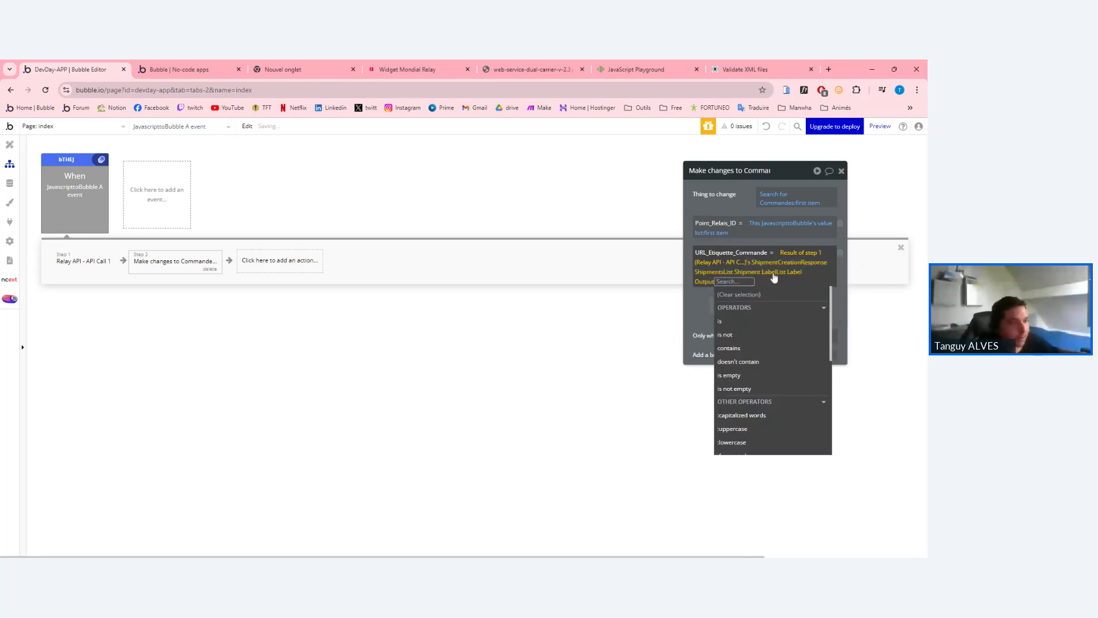
pyautogui.click(792, 277)
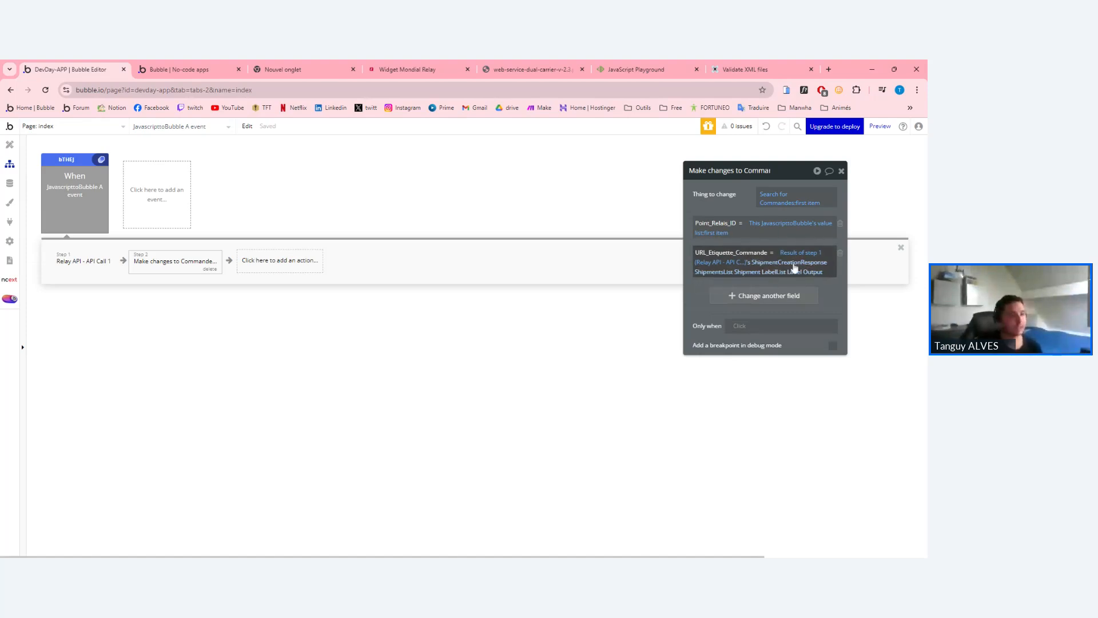
pyautogui.click(297, 263)
# Add a Create a new thing step of type Commande that sets Point_Relais_ID.
pyautogui.click(191, 264)
pyautogui.click(308, 261)
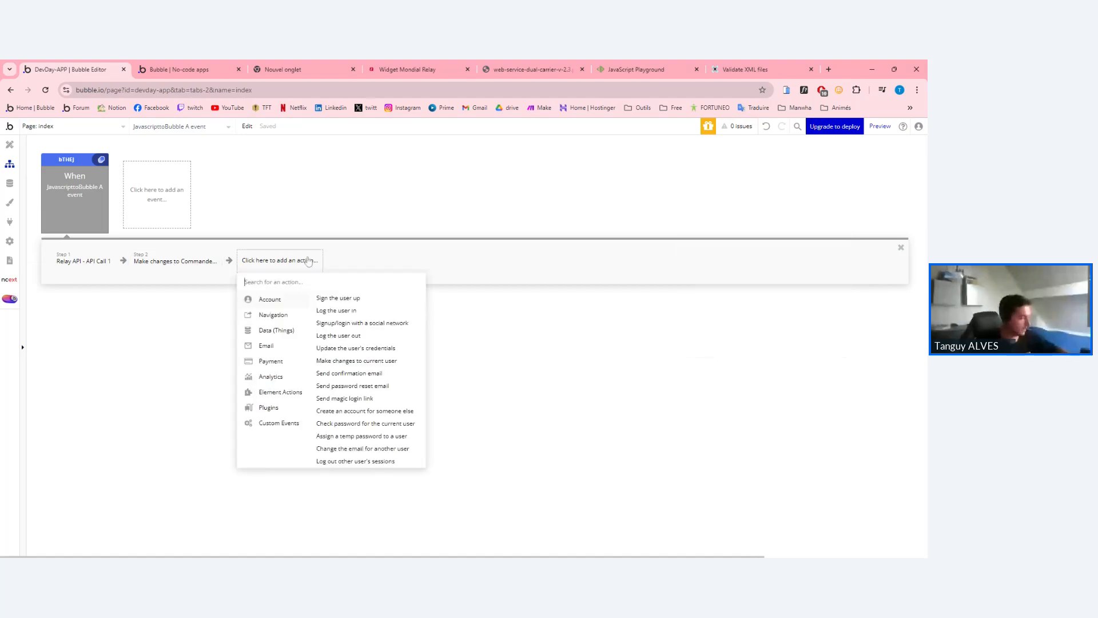
pyautogui.write('create')
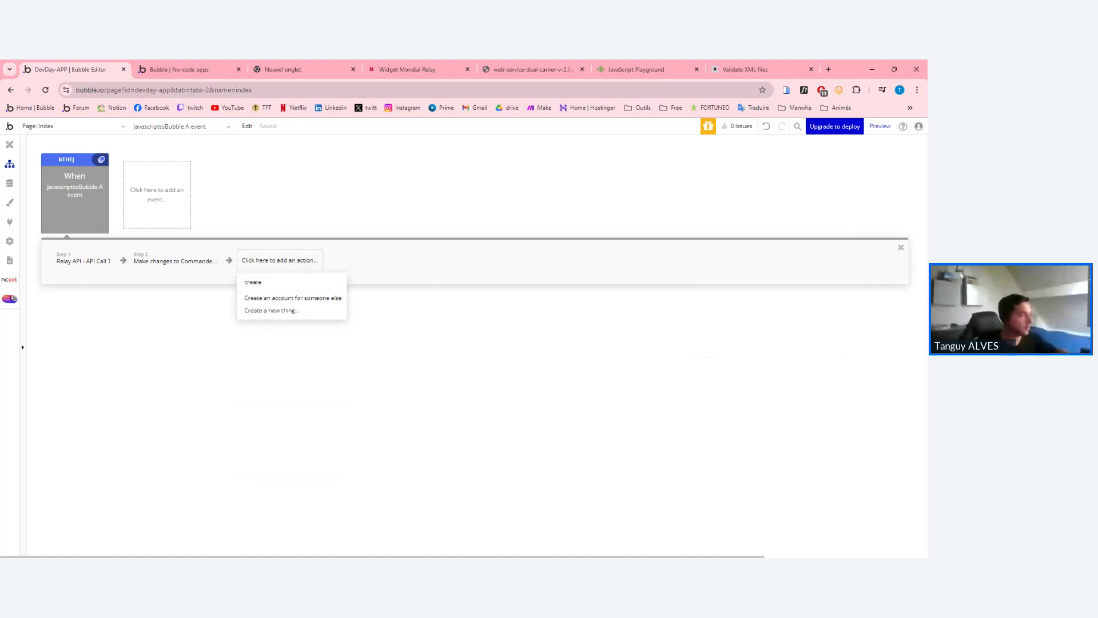
pyautogui.click(277, 311)
pyautogui.click(795, 194)
pyautogui.click(779, 222)
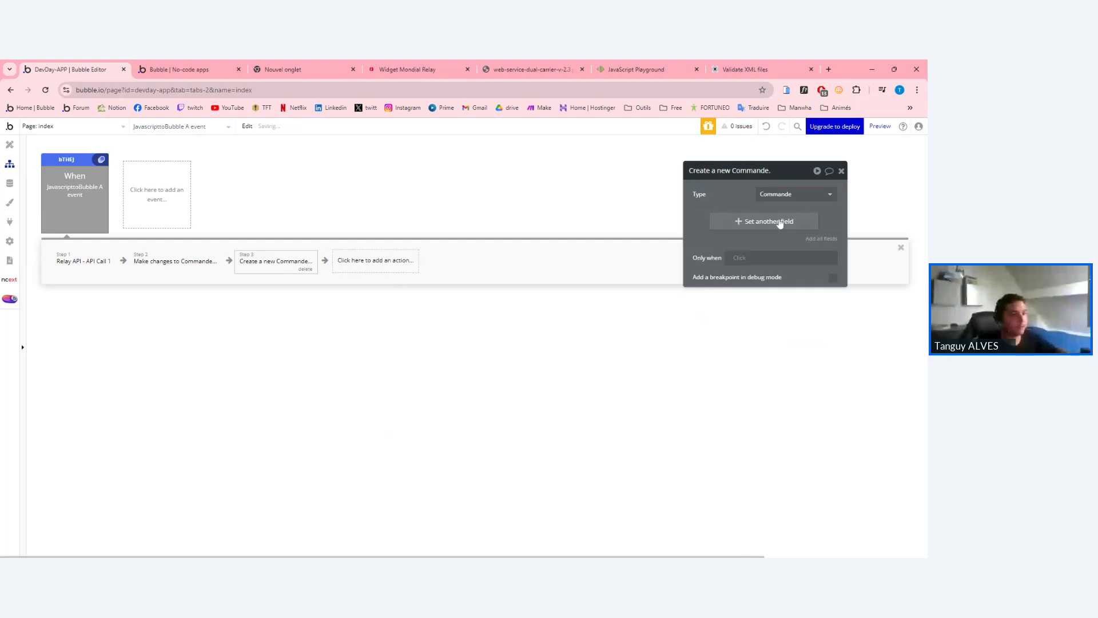
pyautogui.click(704, 223)
pyautogui.click(722, 226)
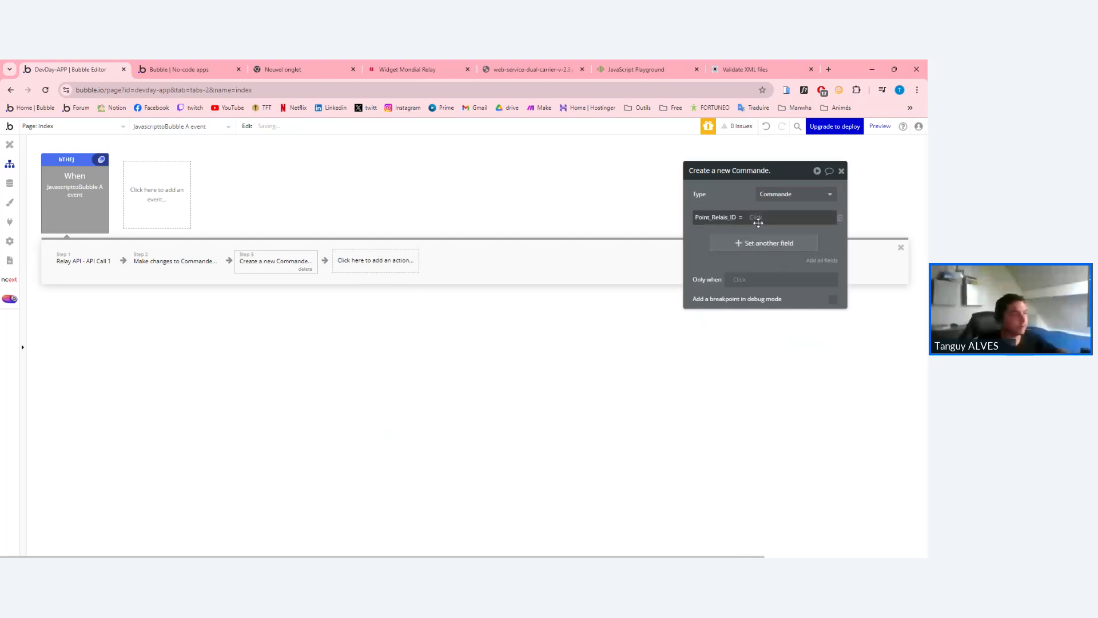
# Copy the Point_Relais_ID expression from Make changes into the Create a new Commande step.
pyautogui.click(177, 263)
pyautogui.rightClick(811, 194)
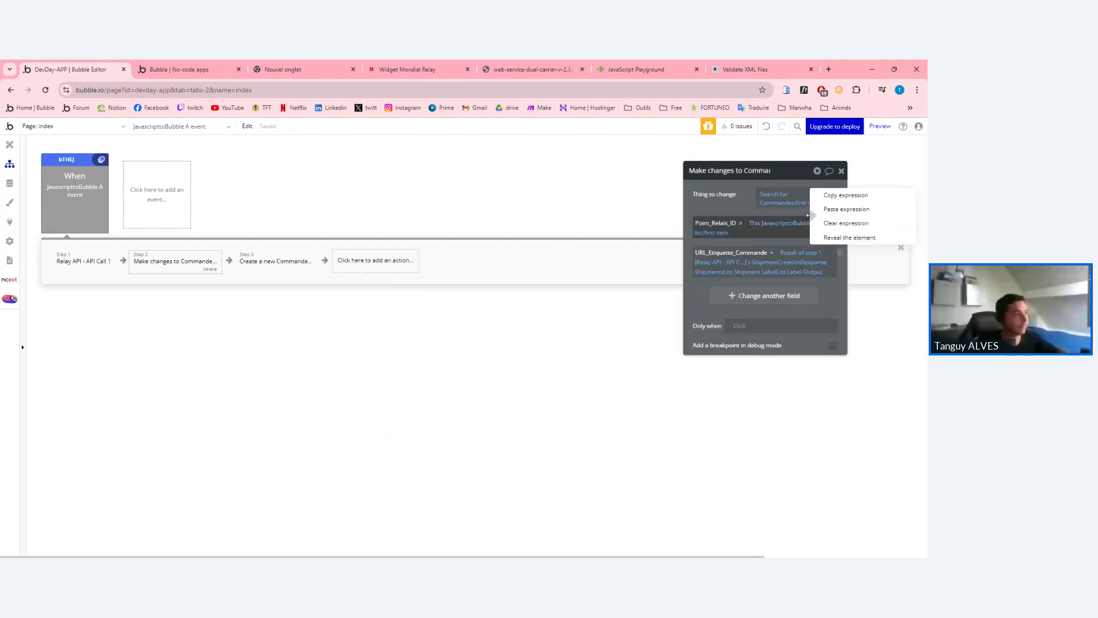
pyautogui.click(826, 196)
pyautogui.click(272, 269)
pyautogui.rightClick(758, 220)
pyautogui.click(812, 210)
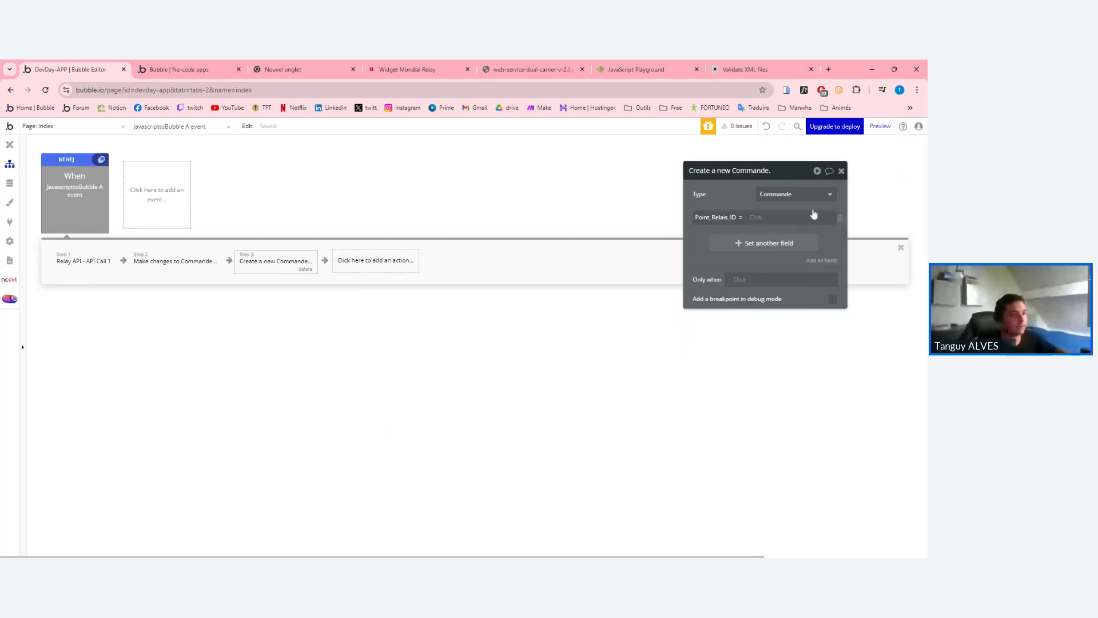
# Add URL_Etiquette_Commande to the new Commande step using the pasted label URL expression.
pyautogui.click(160, 263)
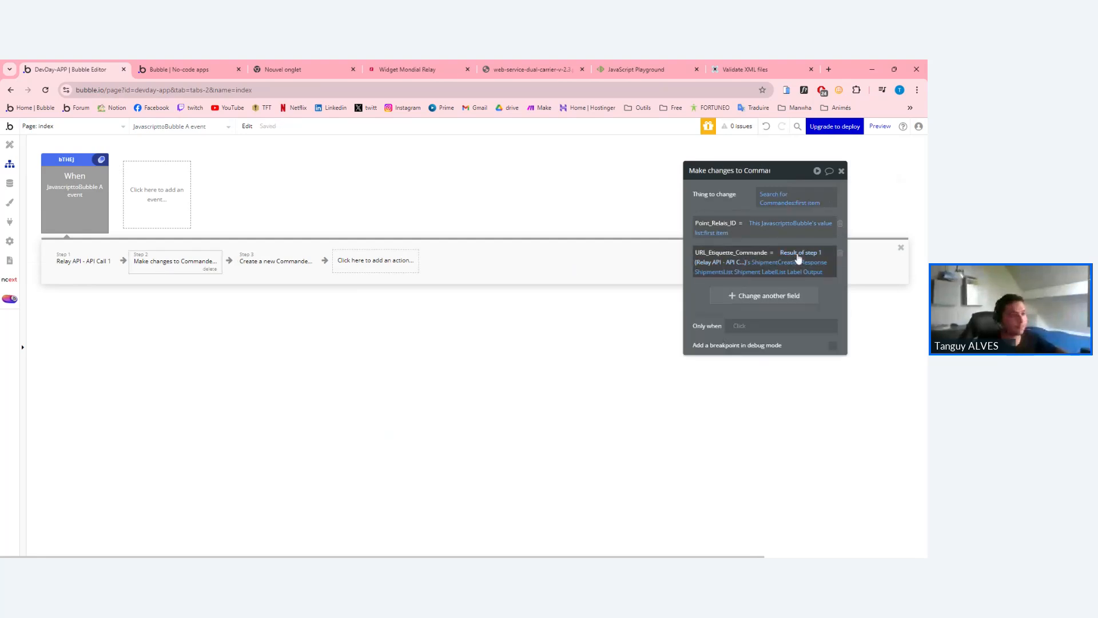
pyautogui.click(264, 263)
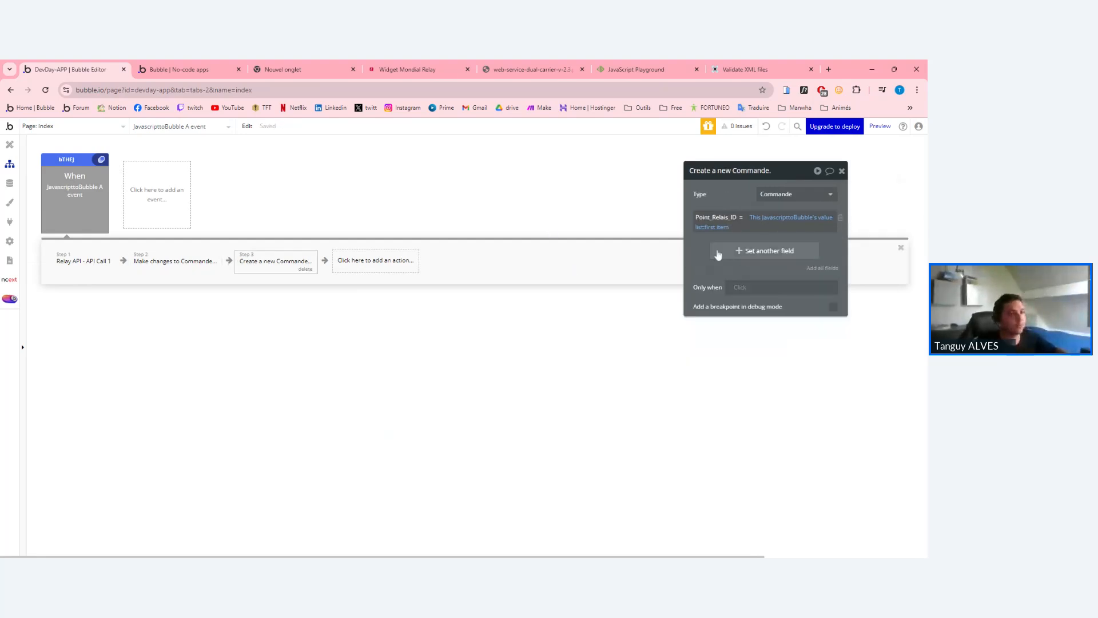
pyautogui.click(716, 252)
pyautogui.click(736, 272)
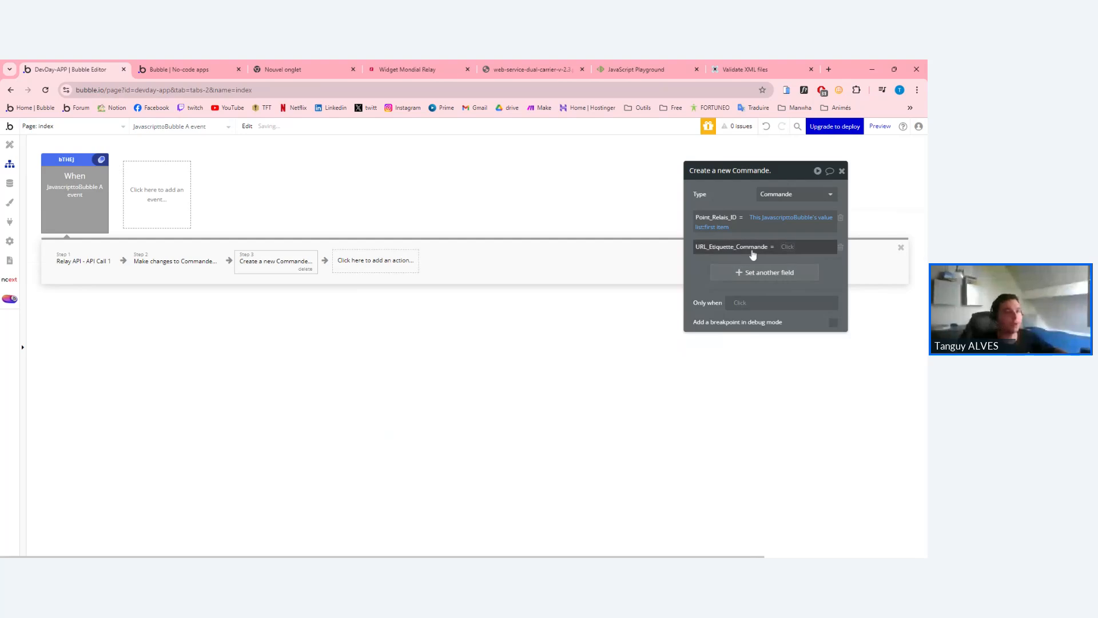
pyautogui.rightClick(786, 248)
pyautogui.click(834, 234)
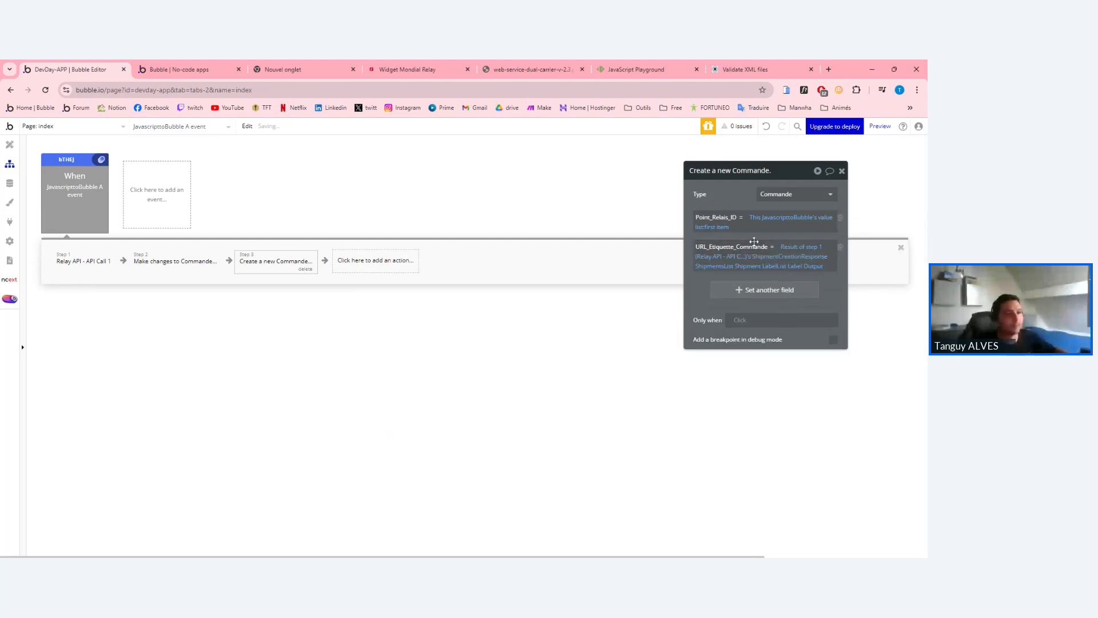
# Delete the old Make changes to Commande step, keeping only Create a new Commande.
pyautogui.click(841, 172)
pyautogui.click(213, 268)
pyautogui.click(209, 269)
pyautogui.click(155, 259)
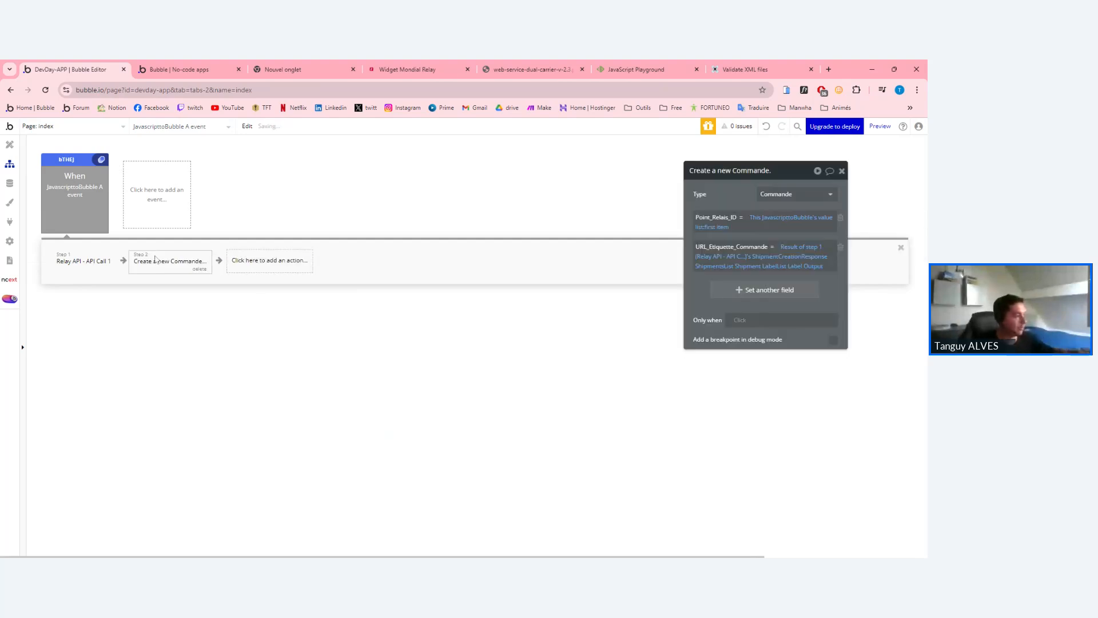
pyautogui.click(10, 144)
# Drop a new button into Group A and create a click workflow for it.
pyautogui.doubleClick(435, 257)
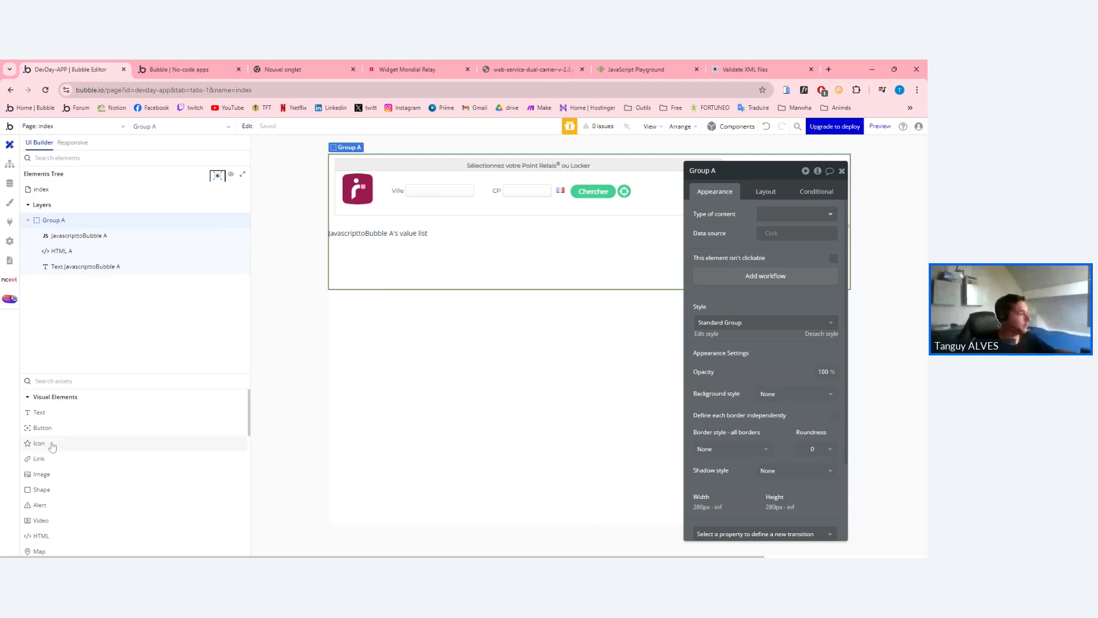
pyautogui.moveTo(43, 428); pyautogui.dragTo(441, 269)
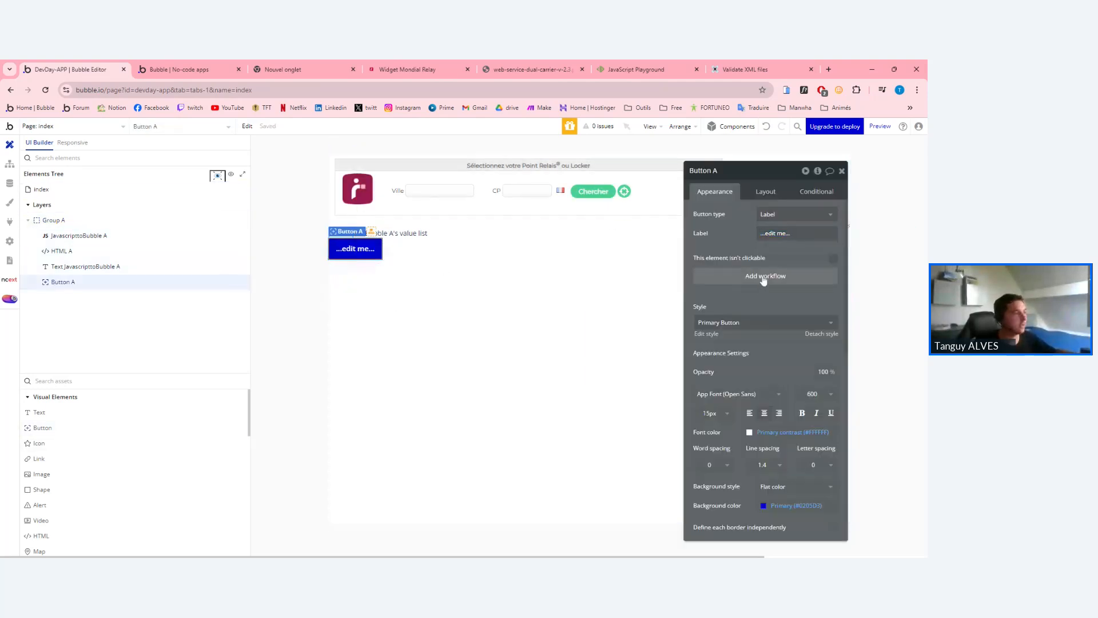
pyautogui.click(759, 277)
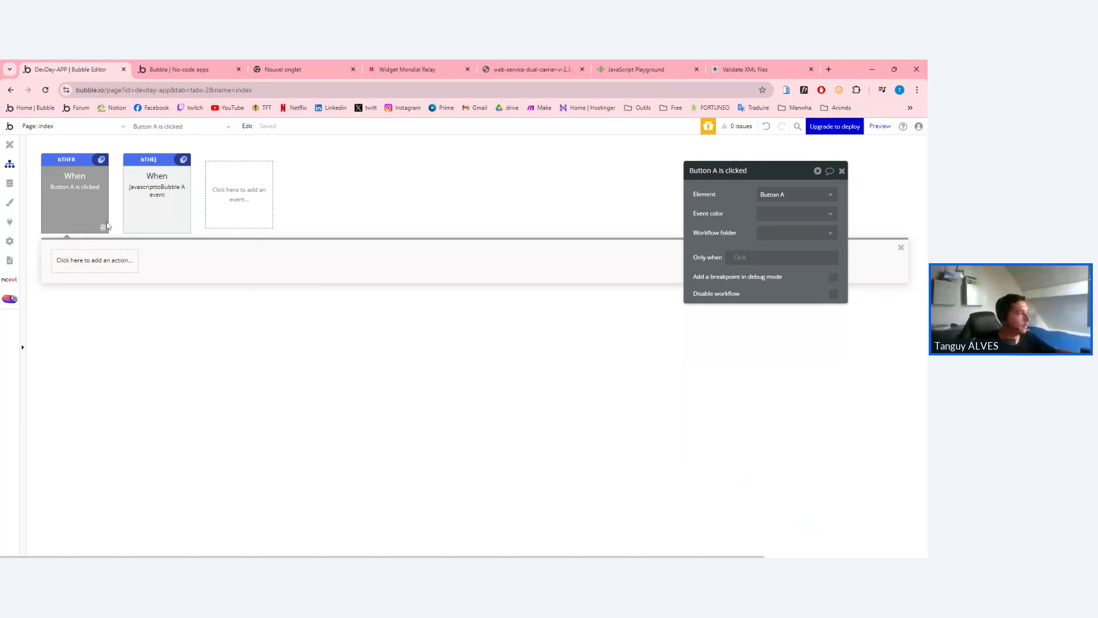
pyautogui.click(10, 145)
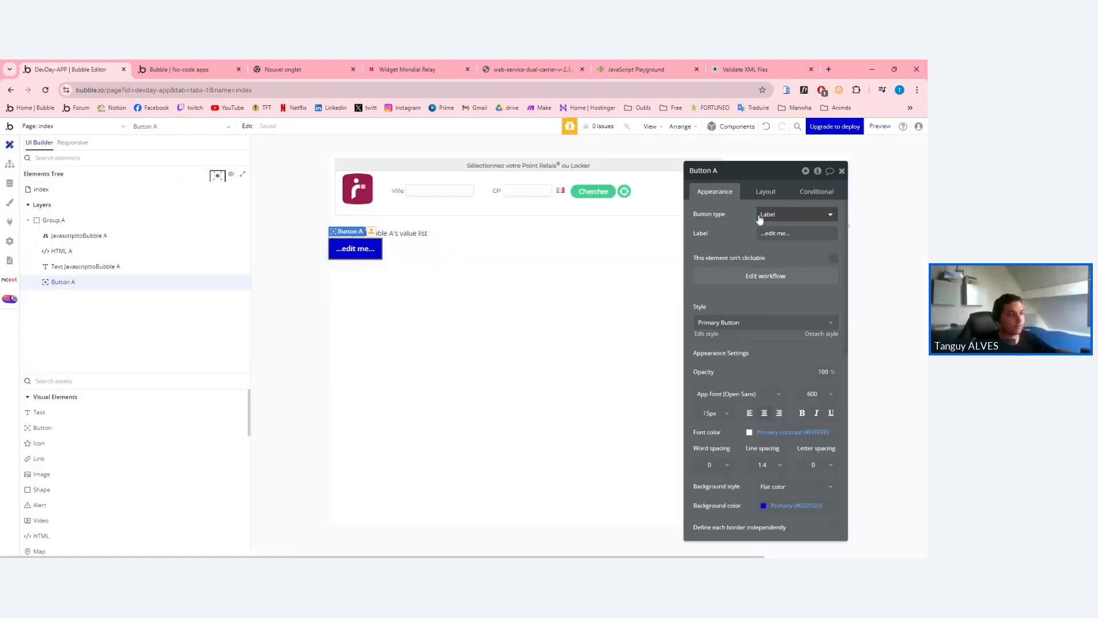
# Change the button's label to 'Create command'.
pyautogui.click(766, 191)
pyautogui.click(715, 192)
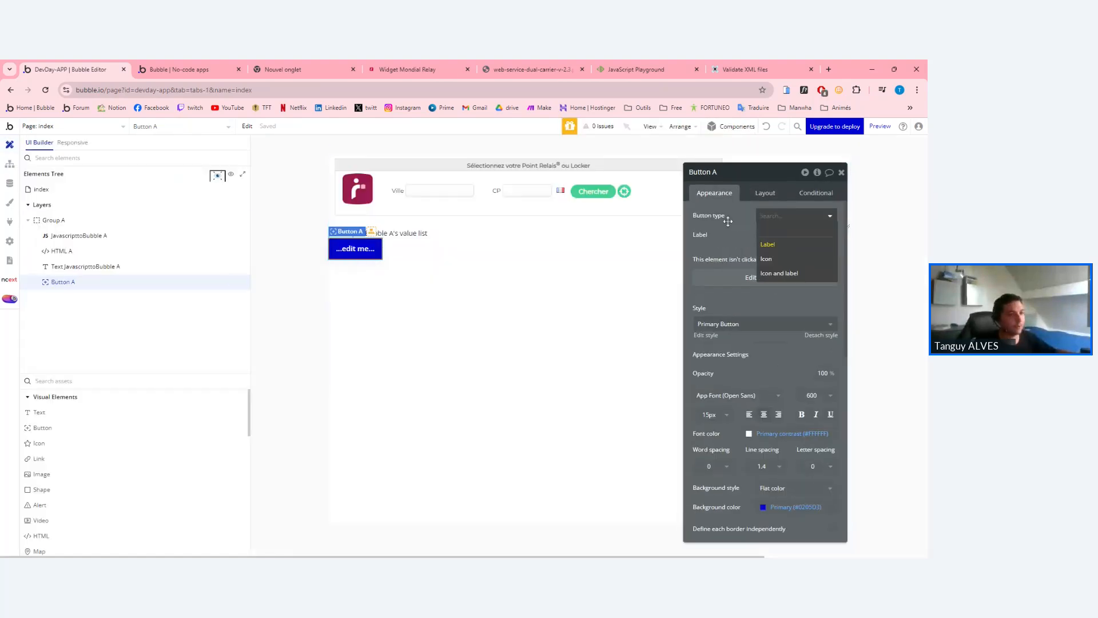
pyautogui.click(778, 234)
pyautogui.write('Create command')
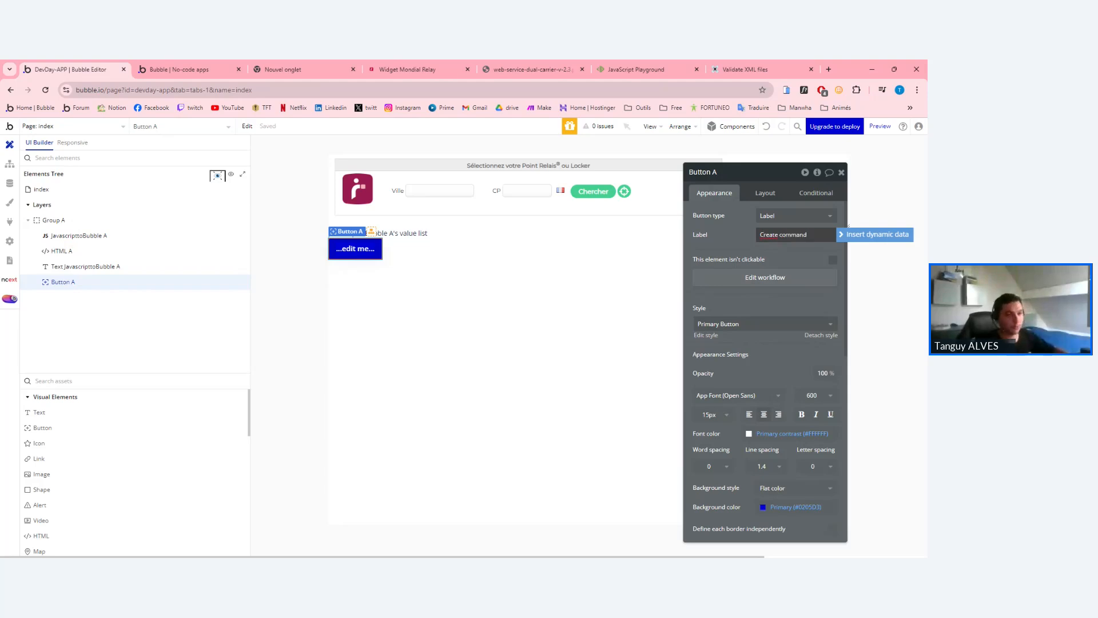
pyautogui.click(736, 223)
pyautogui.click(841, 174)
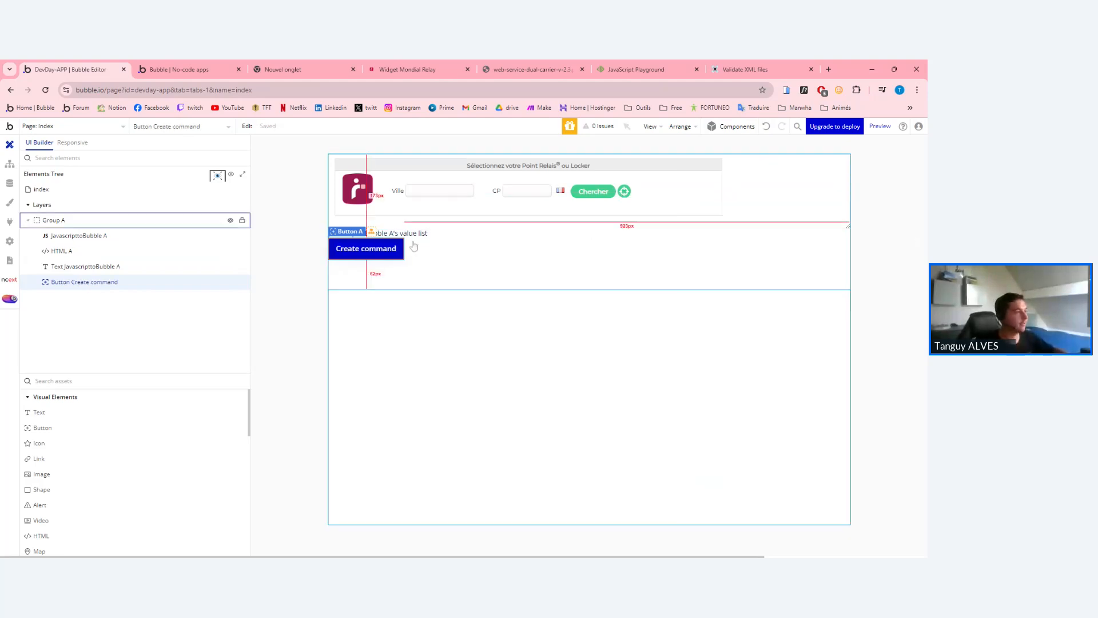
pyautogui.doubleClick(393, 247)
# Copy the Relay API step from the JavascripttoBubble A event into the Create command workflow.
pyautogui.click(10, 163)
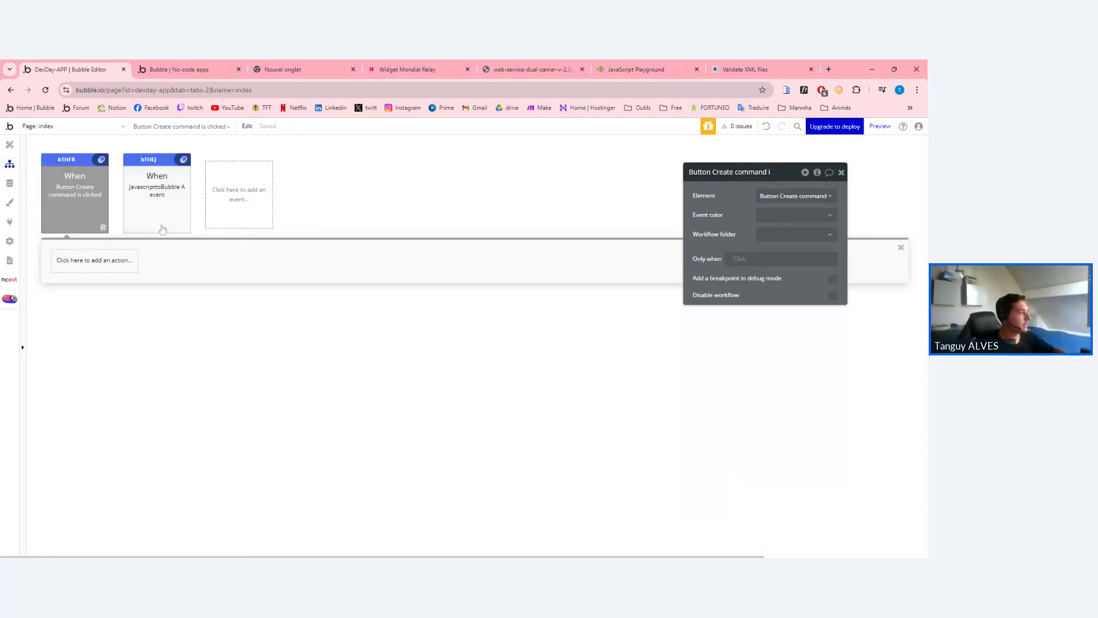
pyautogui.click(126, 207)
pyautogui.click(81, 217)
pyautogui.click(156, 212)
pyautogui.rightClick(91, 263)
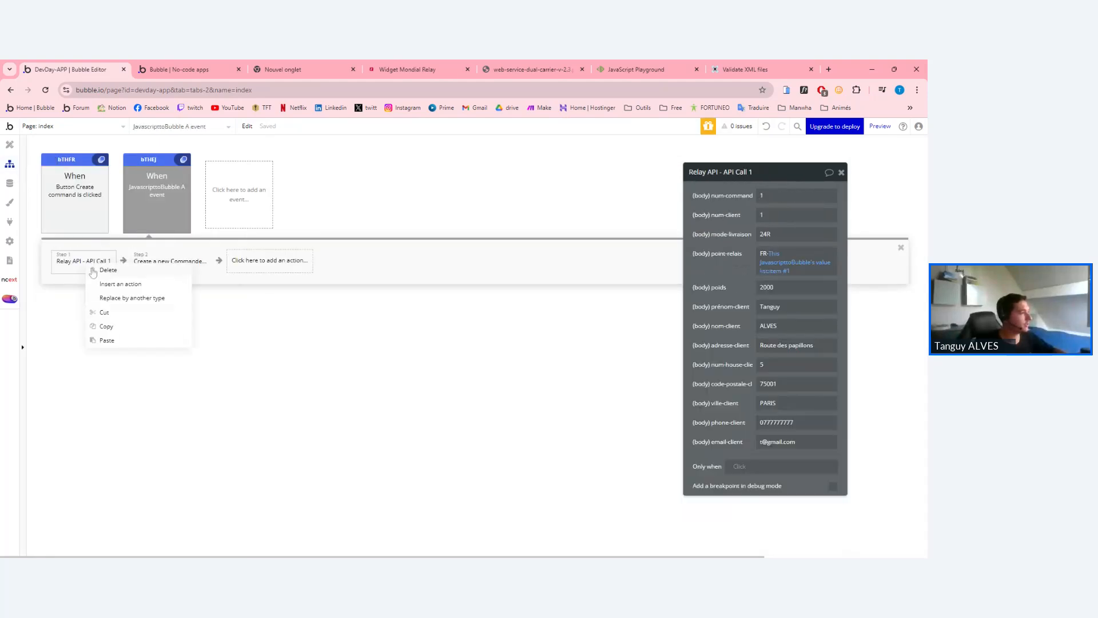
pyautogui.click(111, 330)
pyautogui.click(79, 215)
pyautogui.rightClick(72, 261)
pyautogui.click(100, 271)
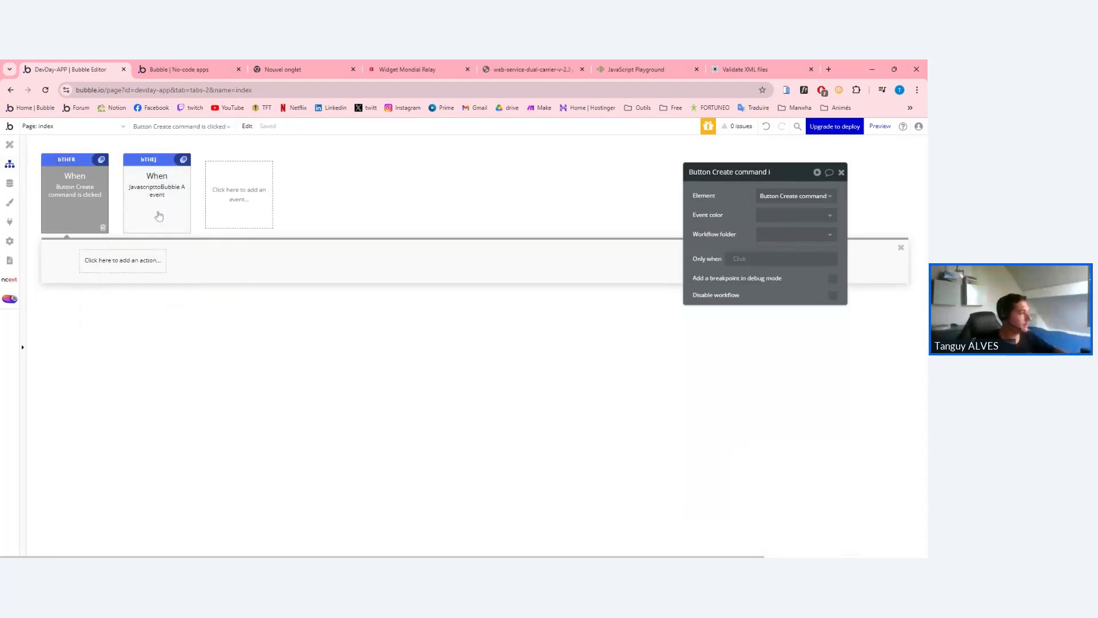
# Paste the Create a new Commande step after the Relay API step in the button workflow.
pyautogui.click(157, 227)
pyautogui.rightClick(147, 263)
pyautogui.click(171, 325)
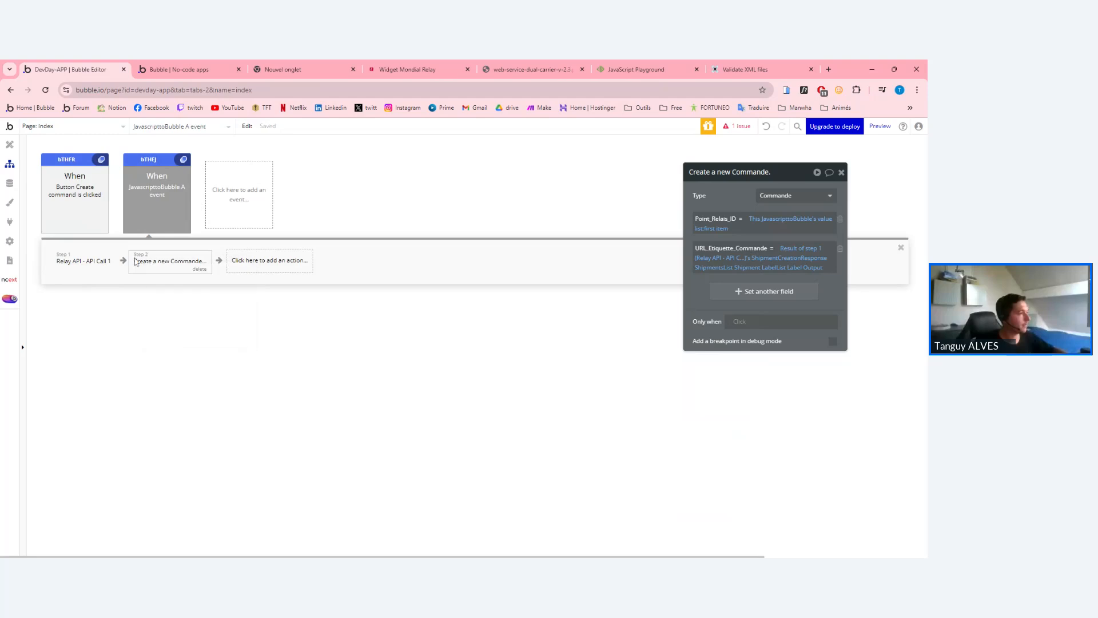
pyautogui.click(85, 218)
pyautogui.rightClick(154, 266)
pyautogui.click(175, 272)
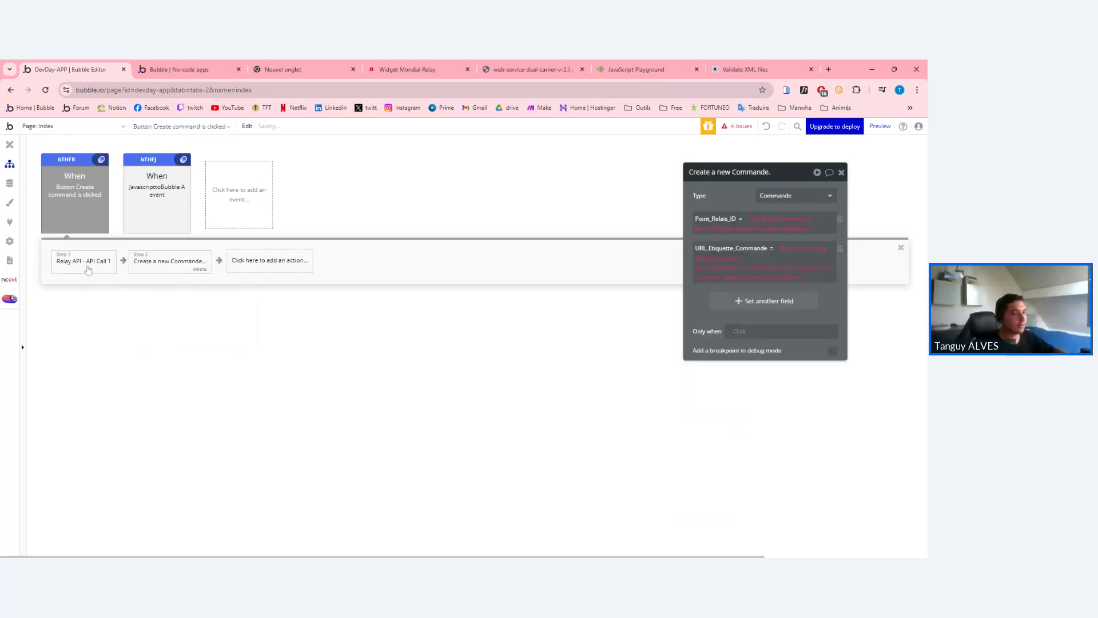
# Fix the Relay API step's point-relais value to use JavascripttoBubble A.
pyautogui.click(74, 264)
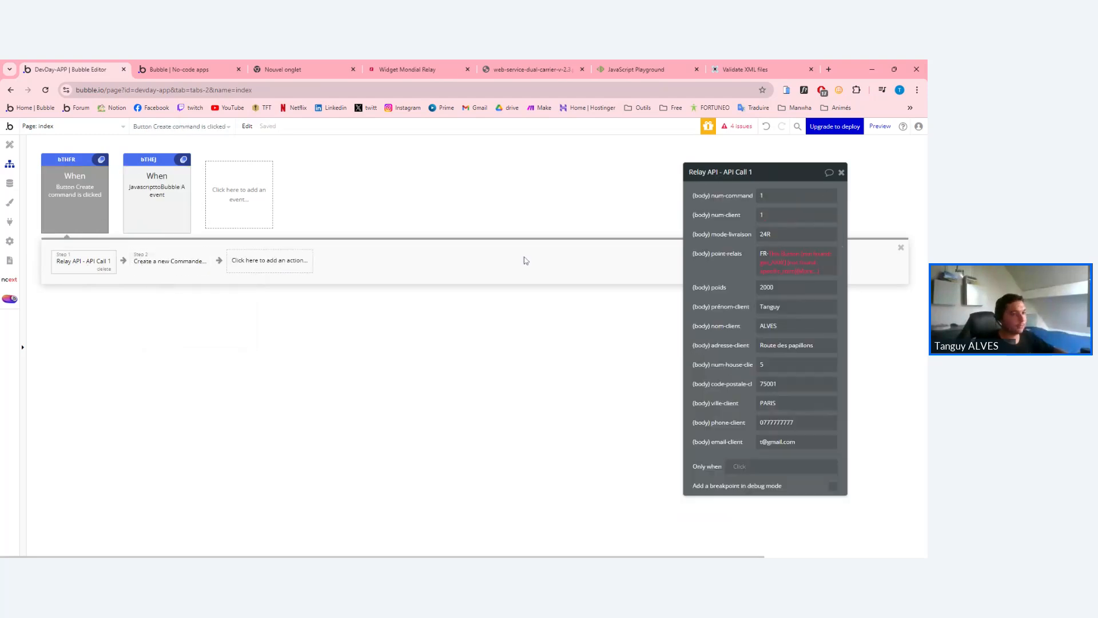
pyautogui.click(799, 259)
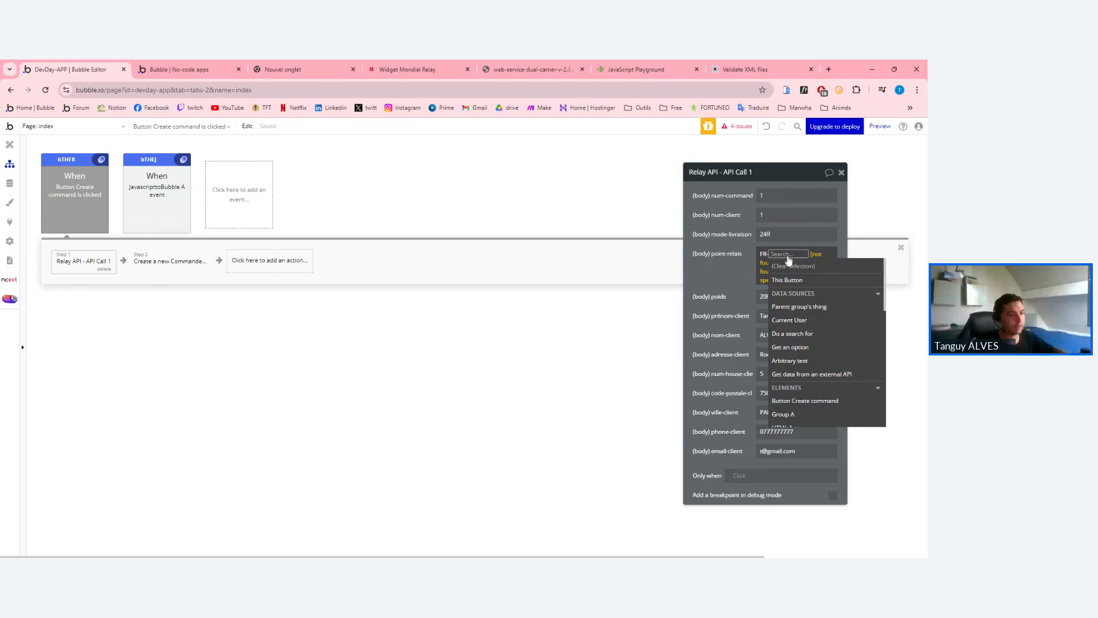
pyautogui.click(778, 263)
pyautogui.click(778, 262)
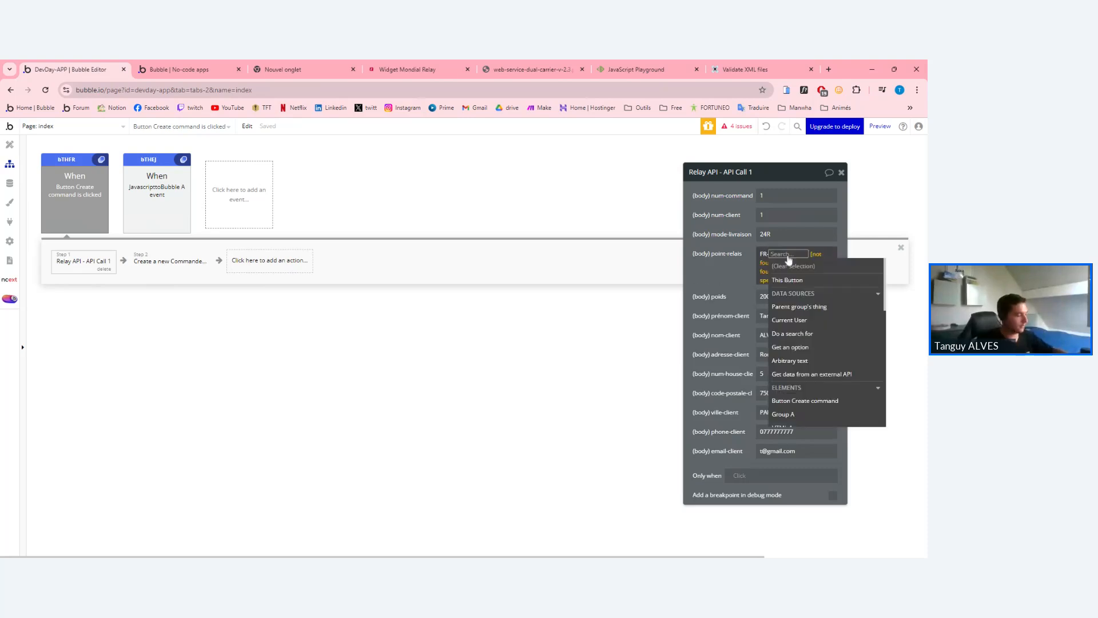
pyautogui.write('java')
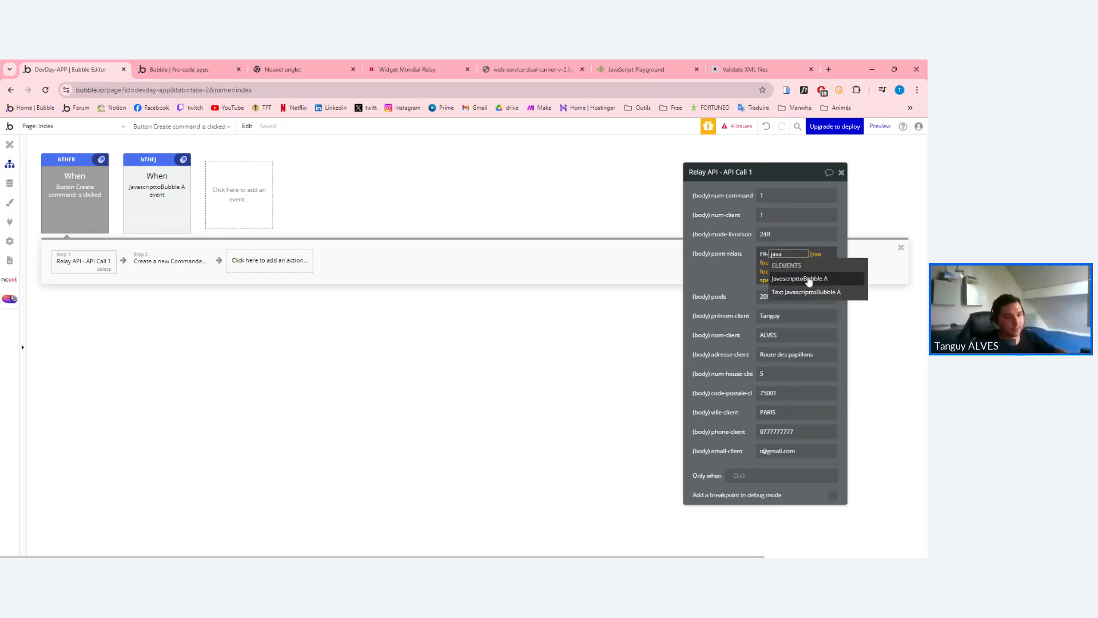
pyautogui.click(800, 278)
pyautogui.click(751, 269)
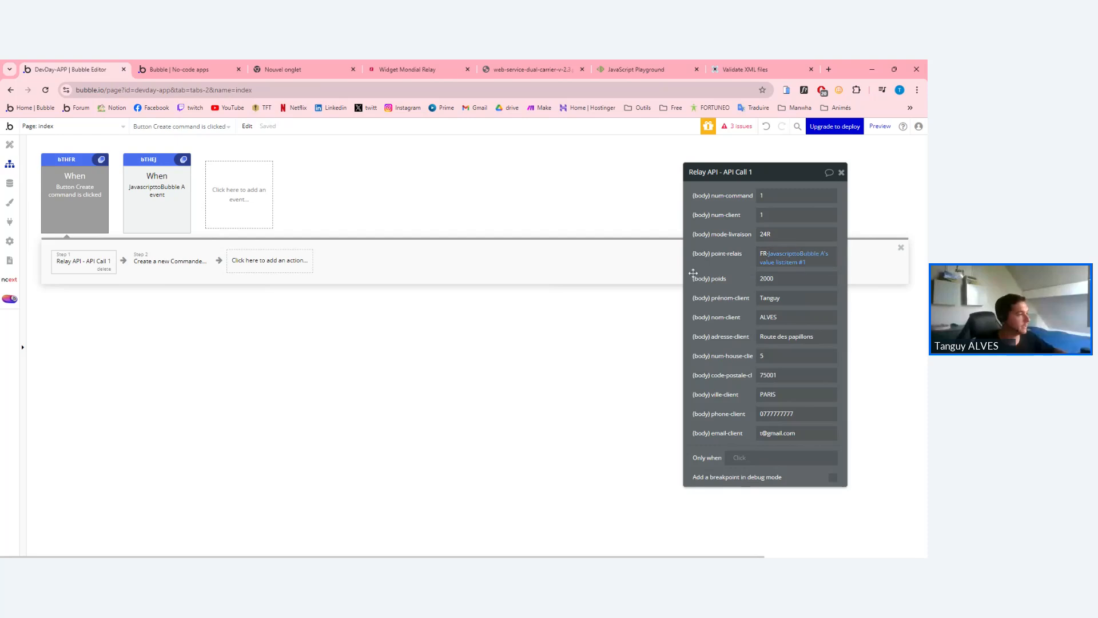
# Set Point_Relais_ID to JavascripttoBubble A's value list item #1.
pyautogui.click(147, 262)
pyautogui.click(772, 219)
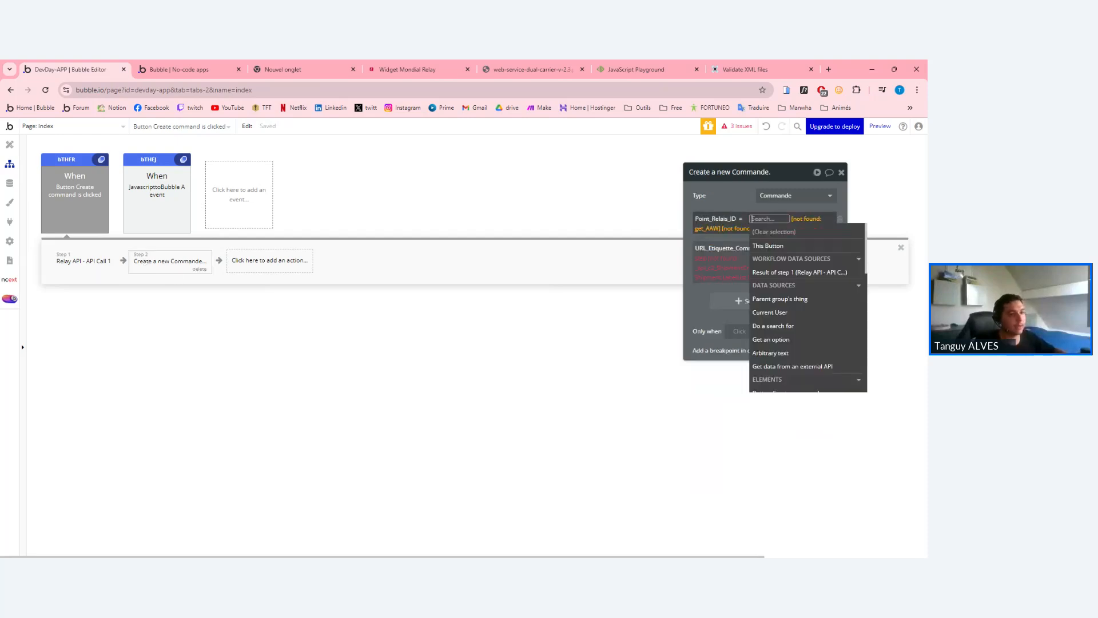
pyautogui.click(780, 273)
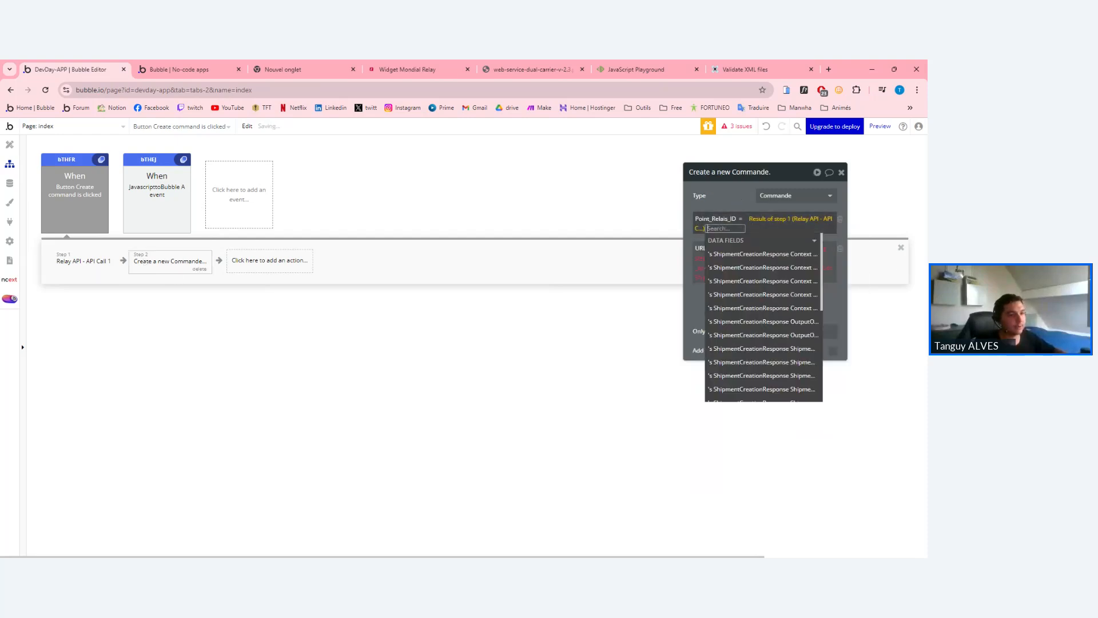
pyautogui.click(769, 219)
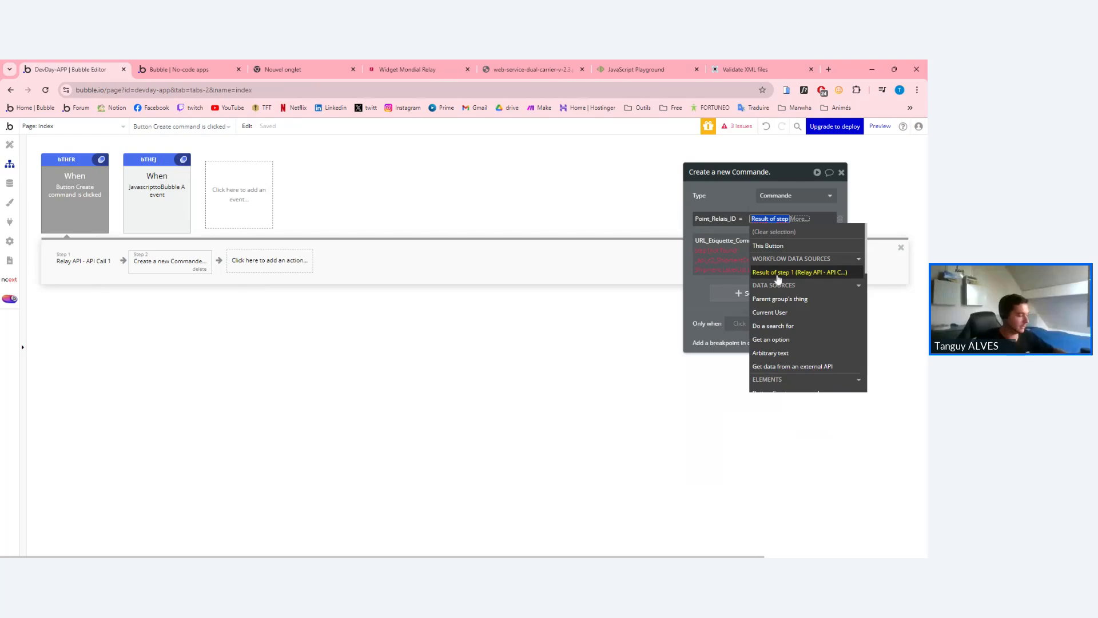
pyautogui.write('java')
pyautogui.click(801, 244)
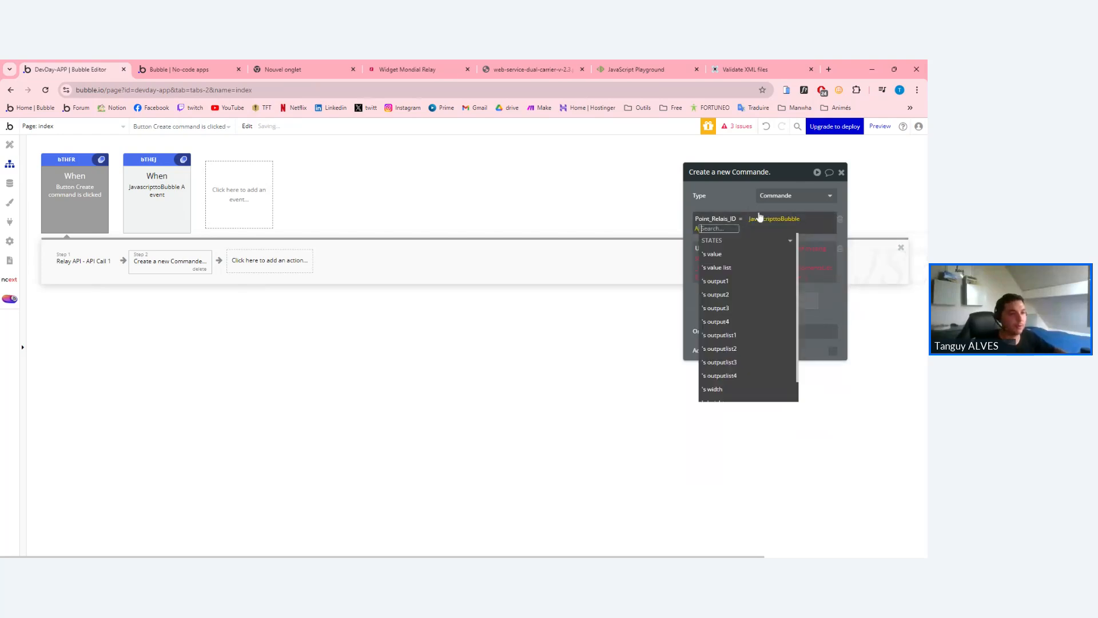
pyautogui.click(721, 254)
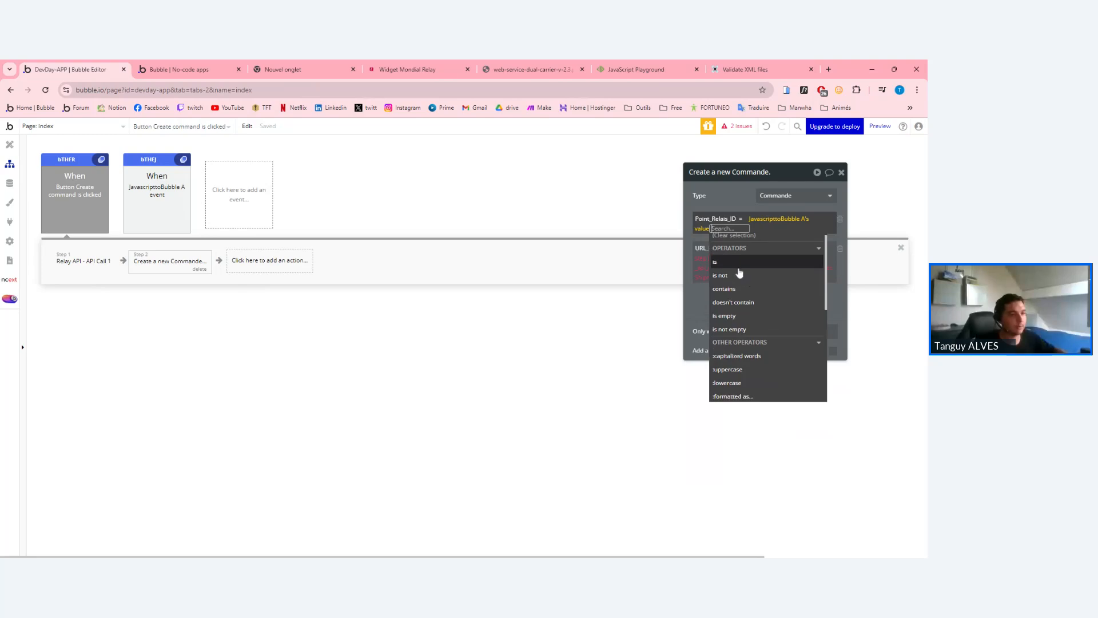
pyautogui.click(702, 228)
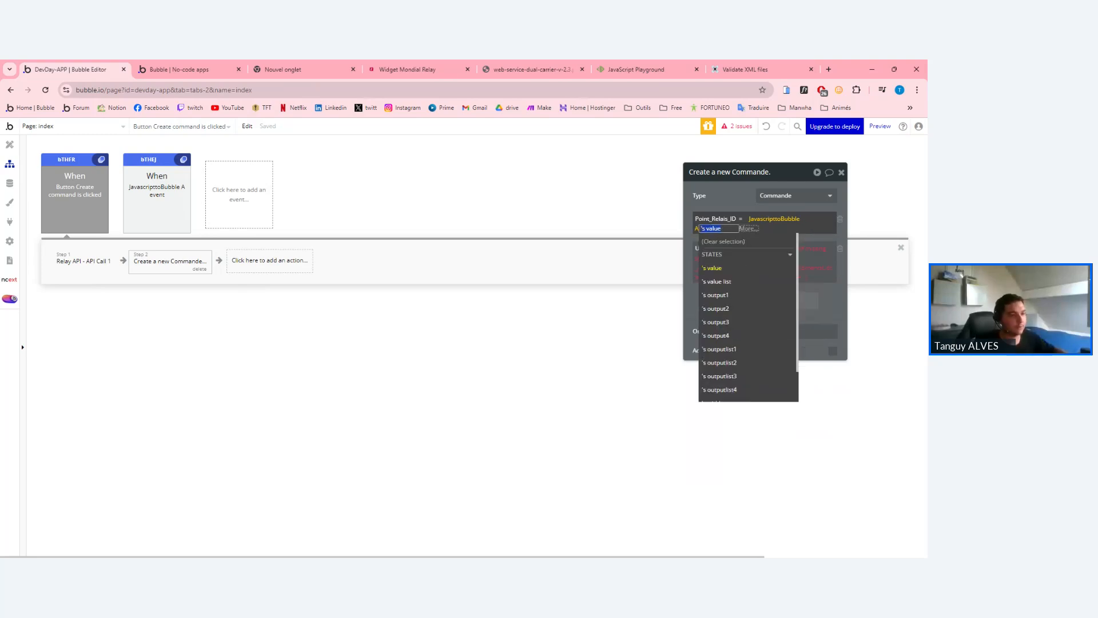
pyautogui.click(722, 281)
pyautogui.click(729, 349)
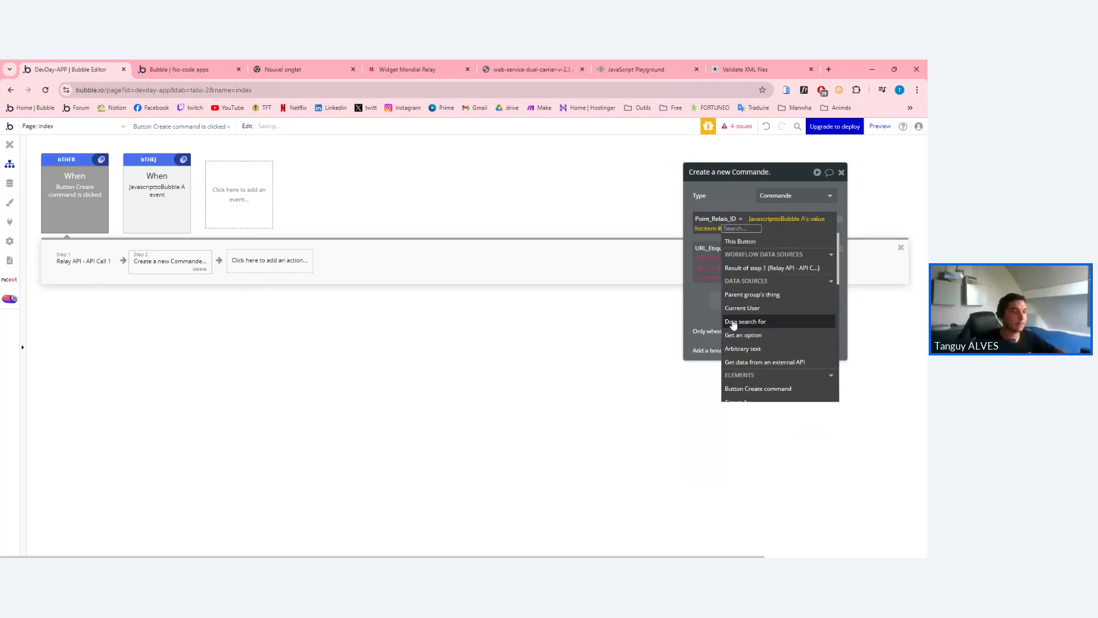
pyautogui.write('1')
pyautogui.press('Return')
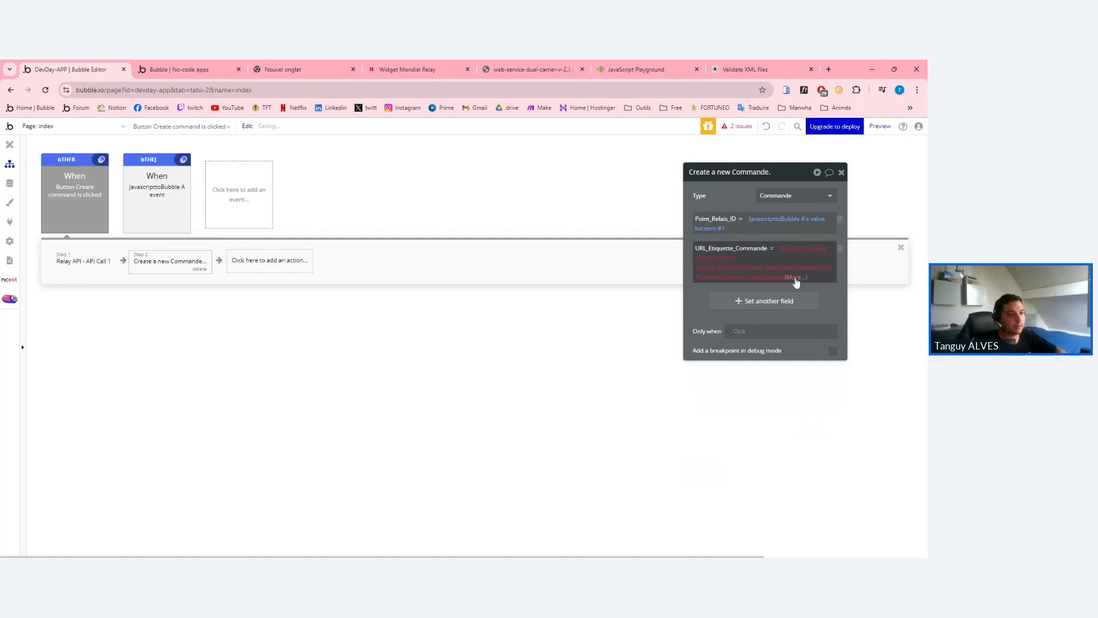
# Set URL_Etiquette_Commande to the label URL from step 1's result.
pyautogui.click(722, 259)
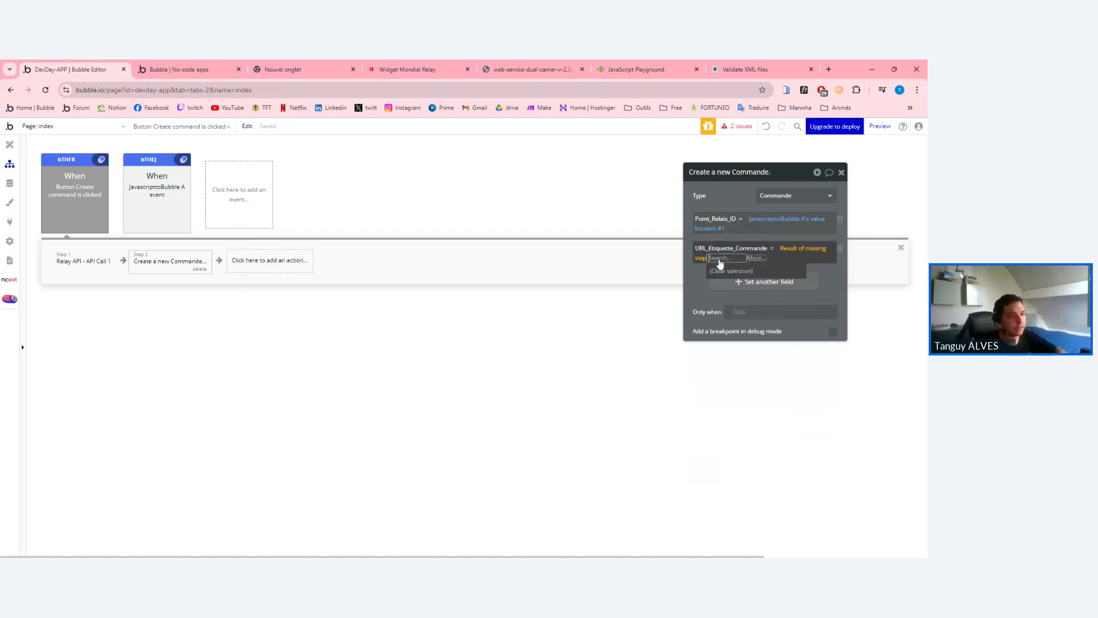
pyautogui.click(756, 259)
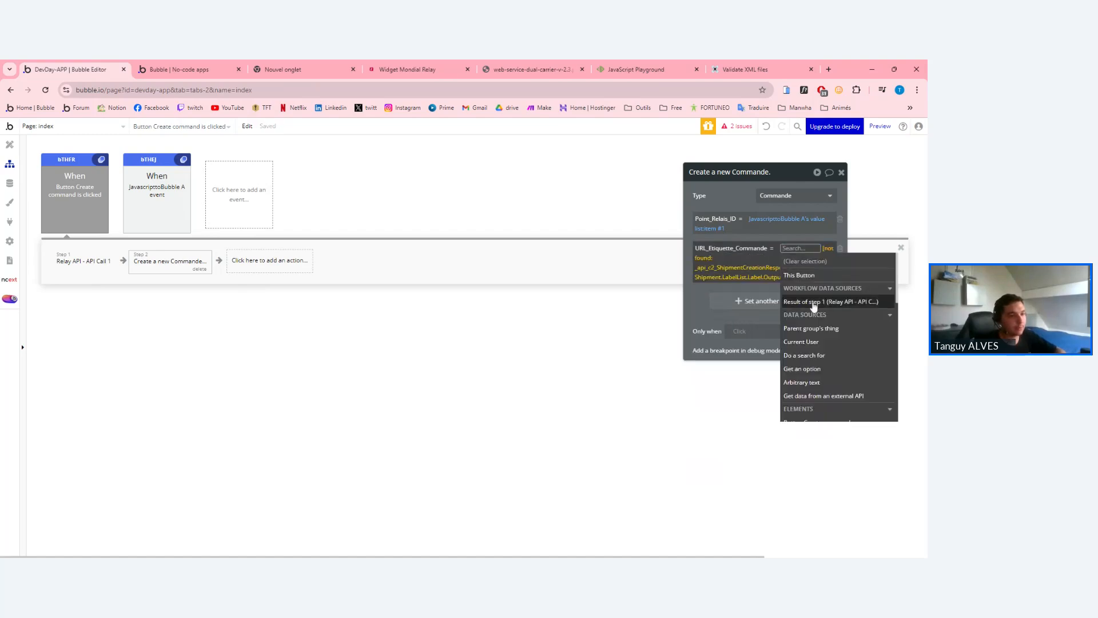
pyautogui.click(813, 306)
pyautogui.click(689, 289)
pyautogui.click(841, 172)
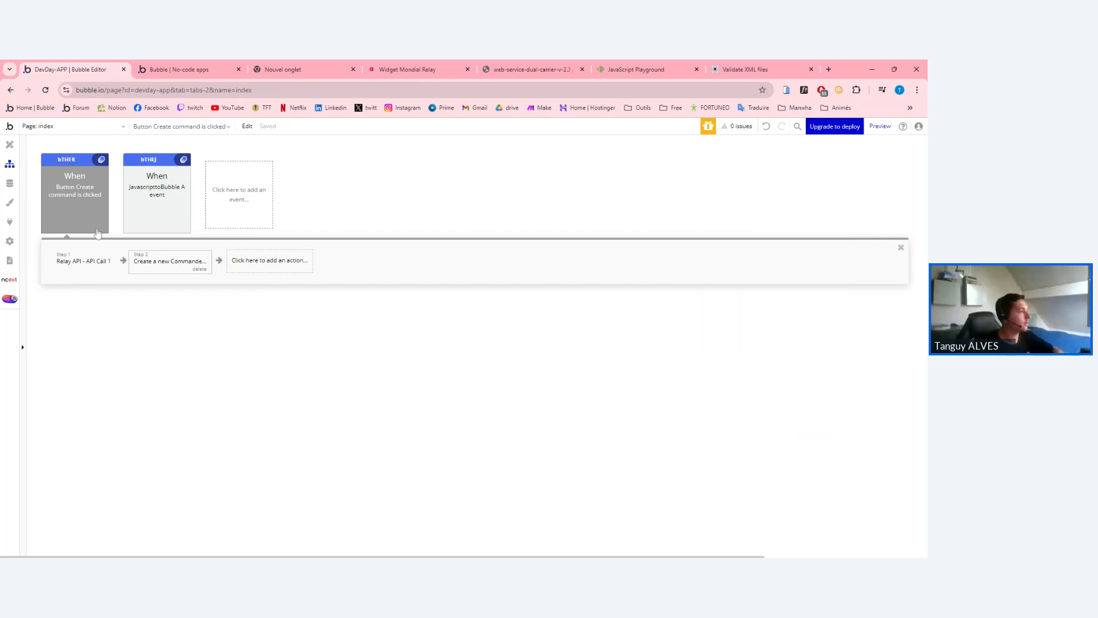
pyautogui.click(9, 144)
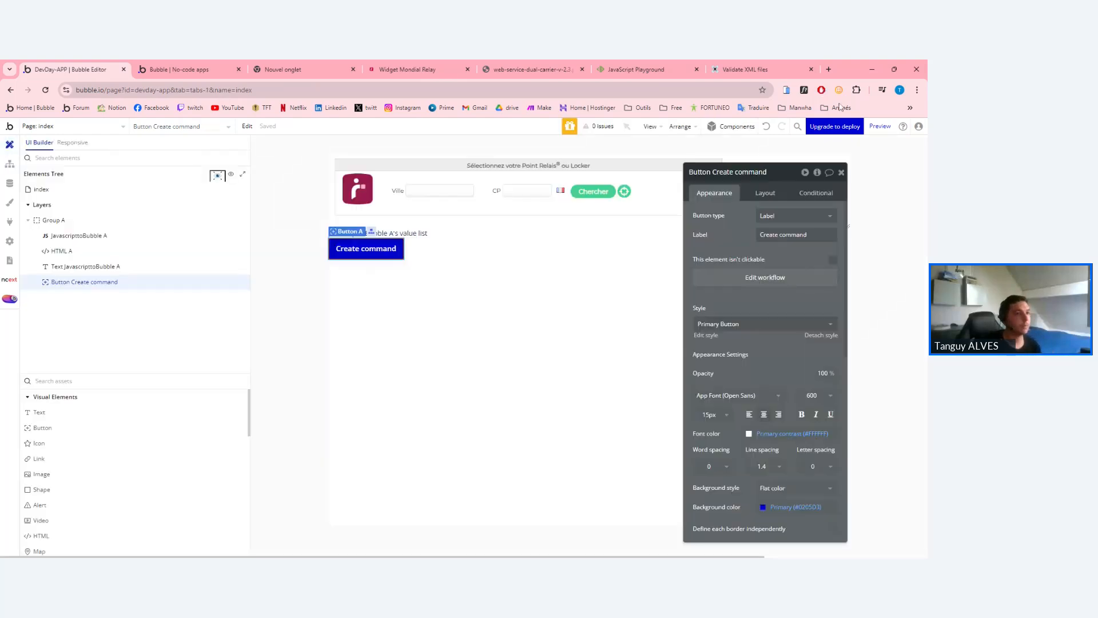
# In preview, search Paris 75010, pick PARIS MARKET, create a command, and return to the editor.
pyautogui.click(880, 126)
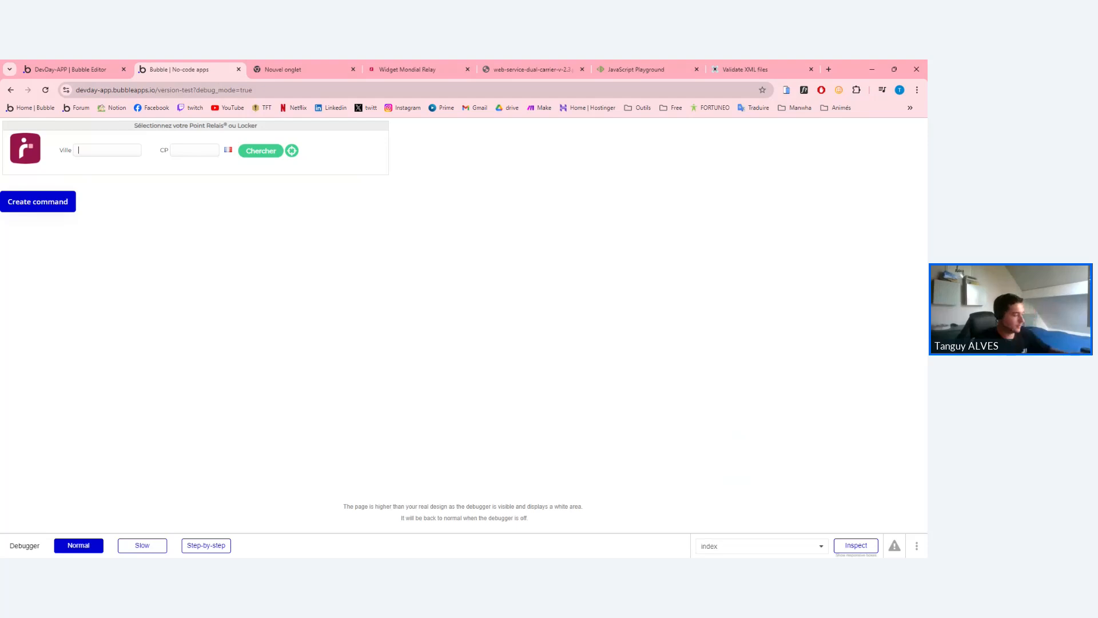
pyautogui.write('paris')
pyautogui.click(115, 166)
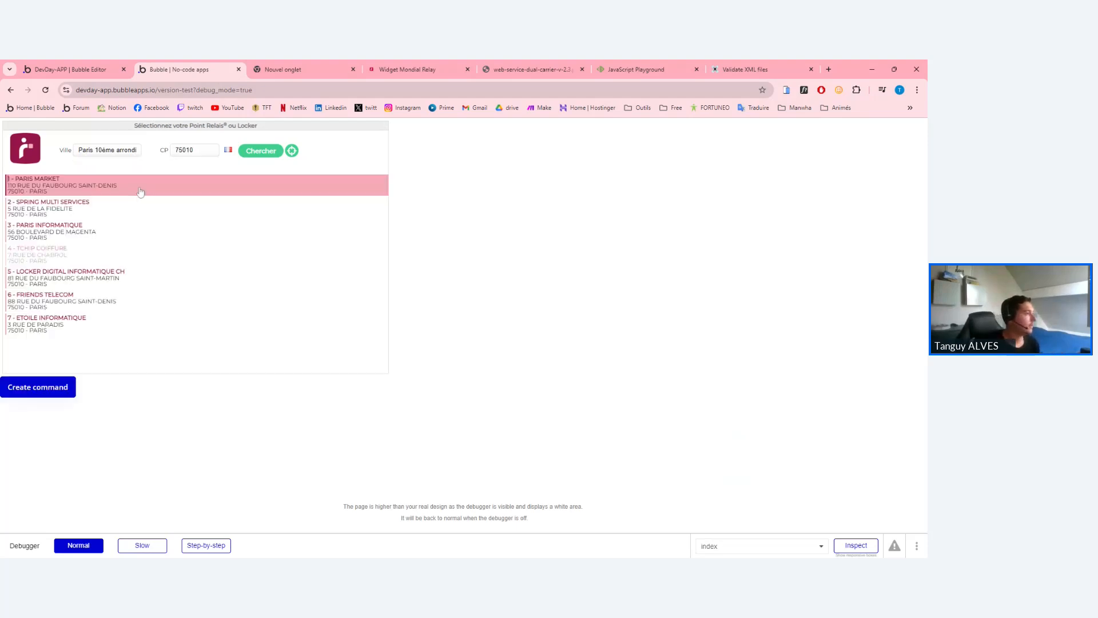
pyautogui.click(47, 195)
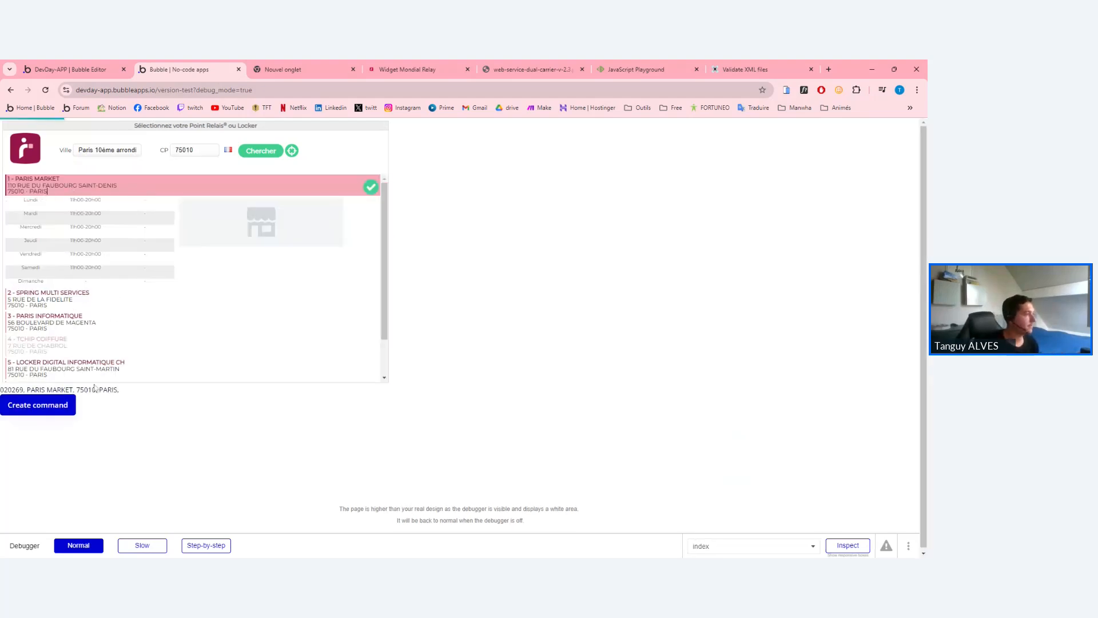
pyautogui.click(33, 412)
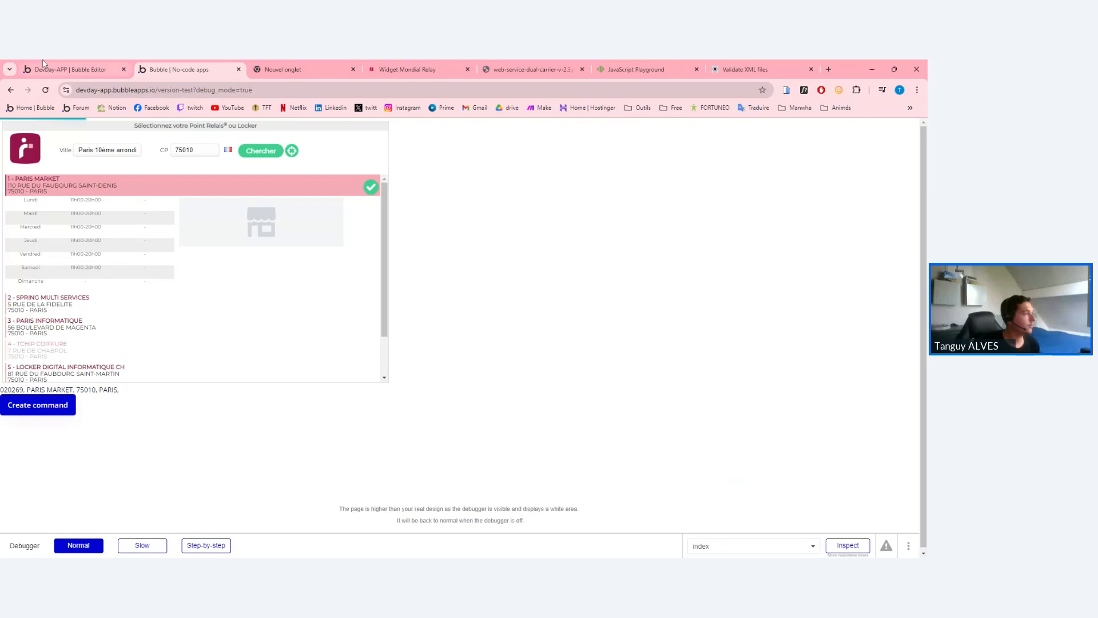
pyautogui.click(64, 64)
# Open All Commandes and inspect the first entry's label URL and relay ID 020269 without changes.
pyautogui.click(10, 184)
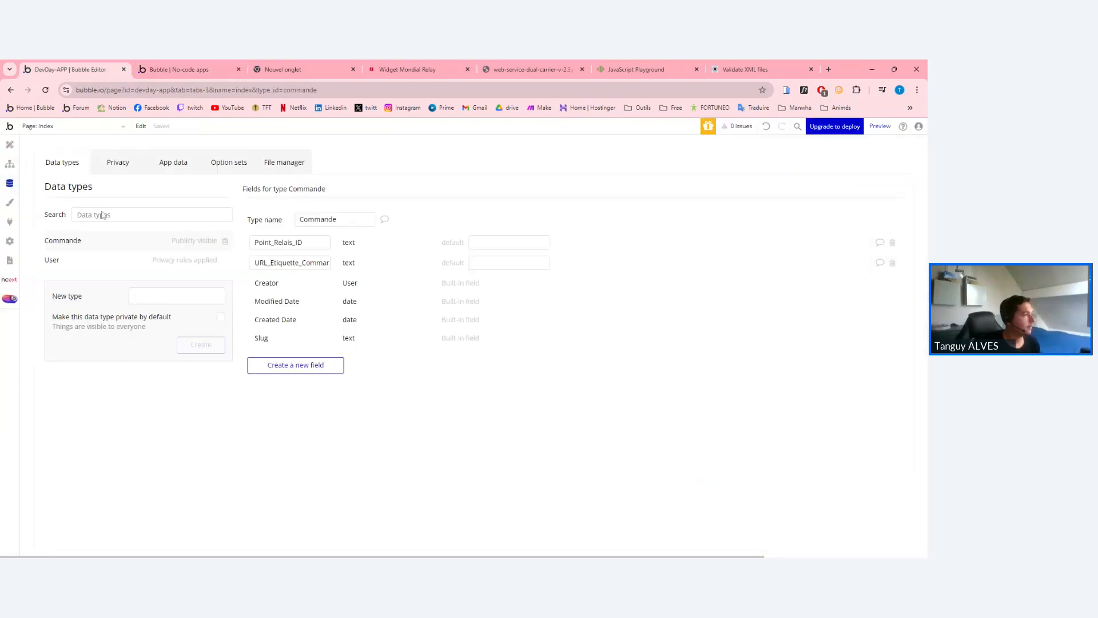
pyautogui.click(173, 163)
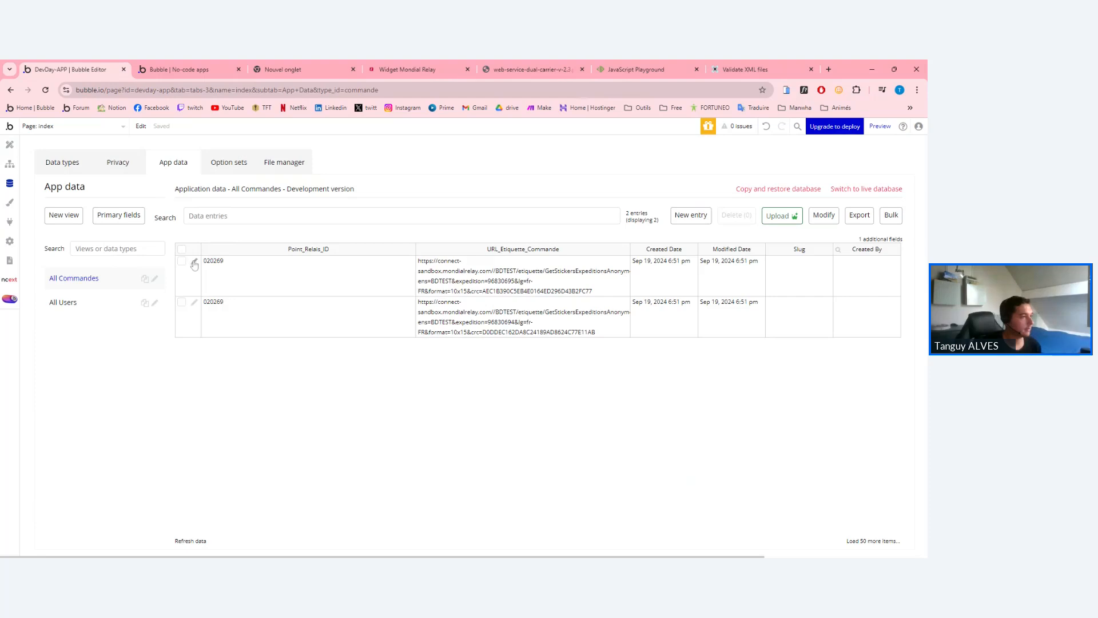
pyautogui.click(194, 262)
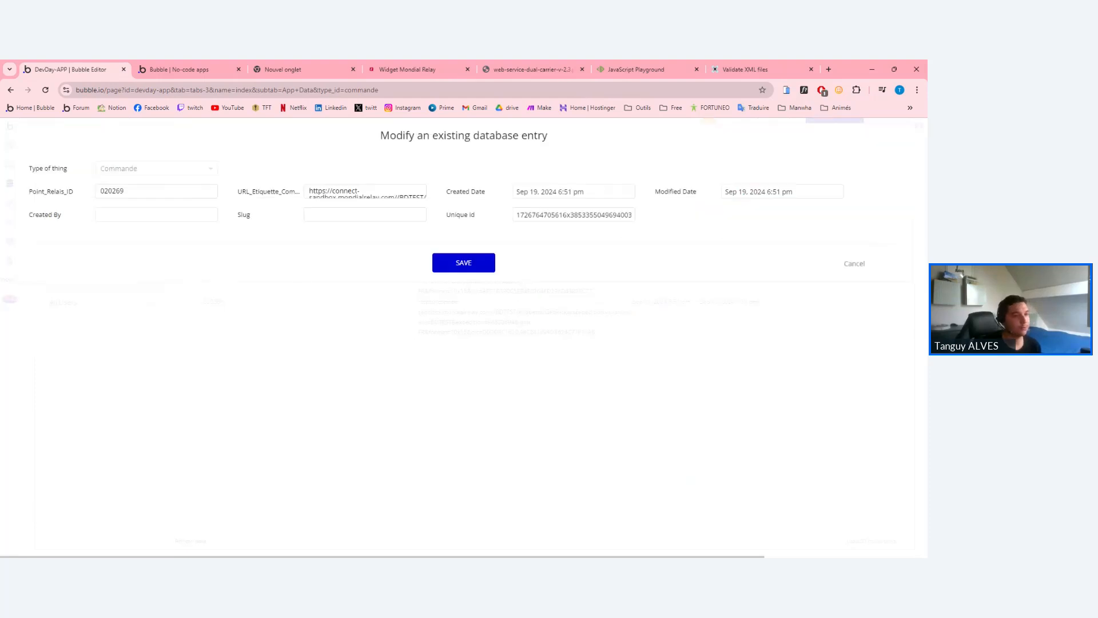
pyautogui.doubleClick(359, 197)
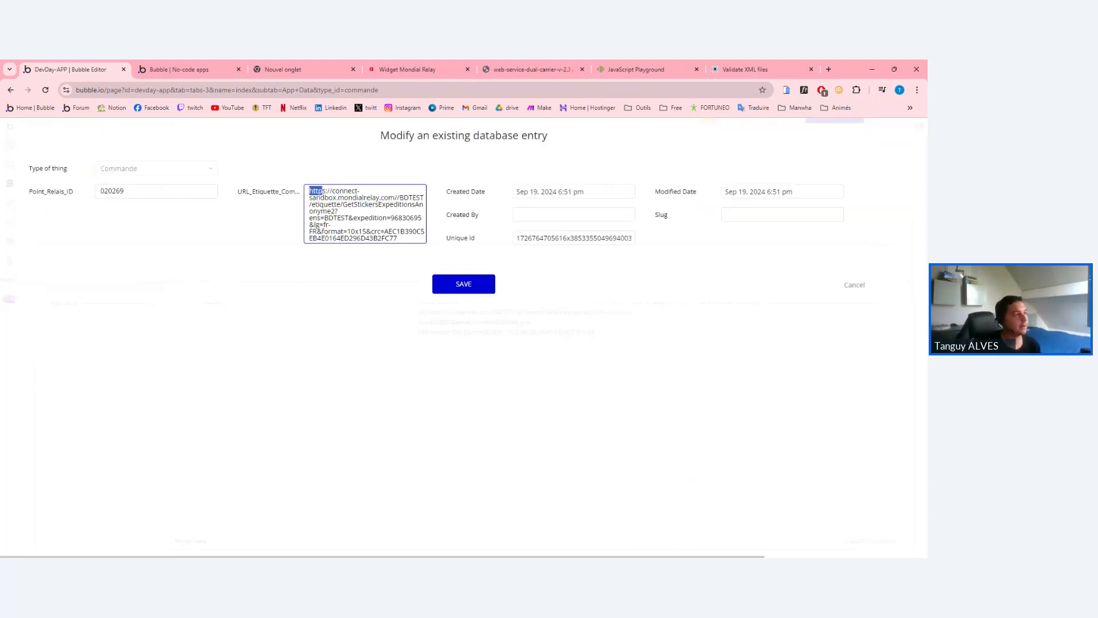
pyautogui.tripleClick(318, 191)
pyautogui.click(398, 238)
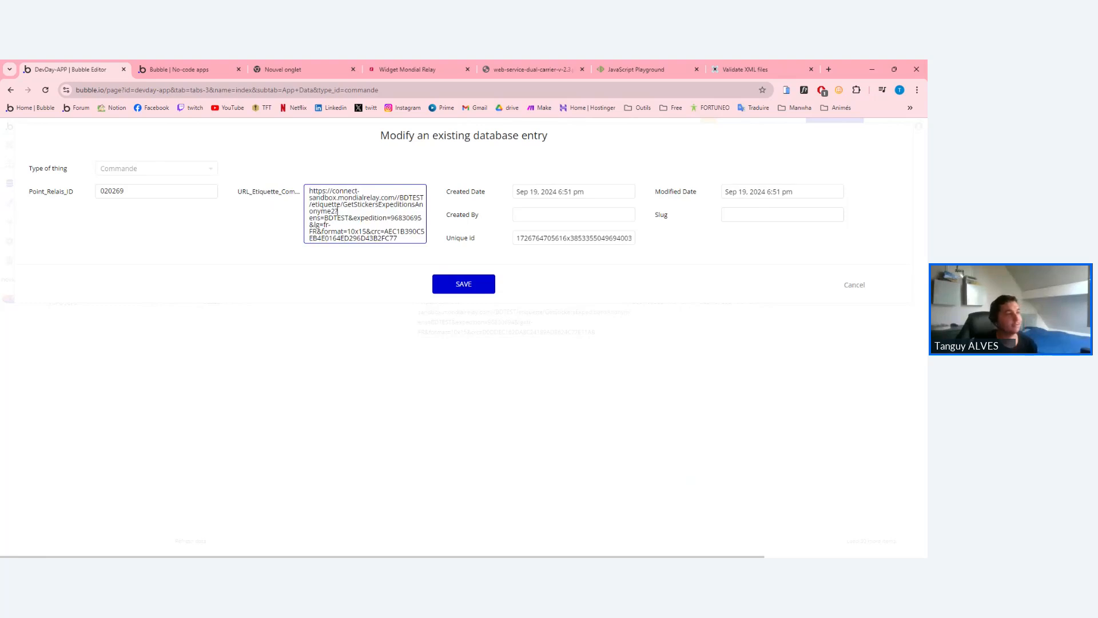
pyautogui.moveTo(397, 238); pyautogui.dragTo(308, 197)
pyautogui.moveTo(309, 190)
pyautogui.mouseDown()
pyautogui.moveTo(398, 238)
pyautogui.moveTo(346, 231)
pyautogui.moveTo(309, 191)
pyautogui.mouseUp()
pyautogui.click(399, 238)
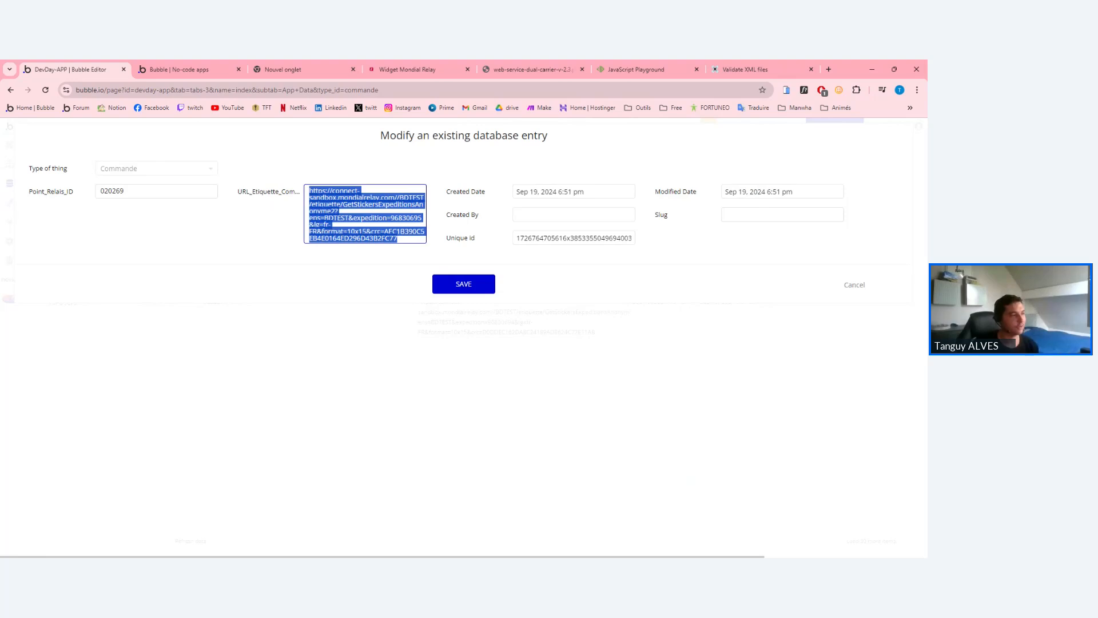
pyautogui.click(310, 191)
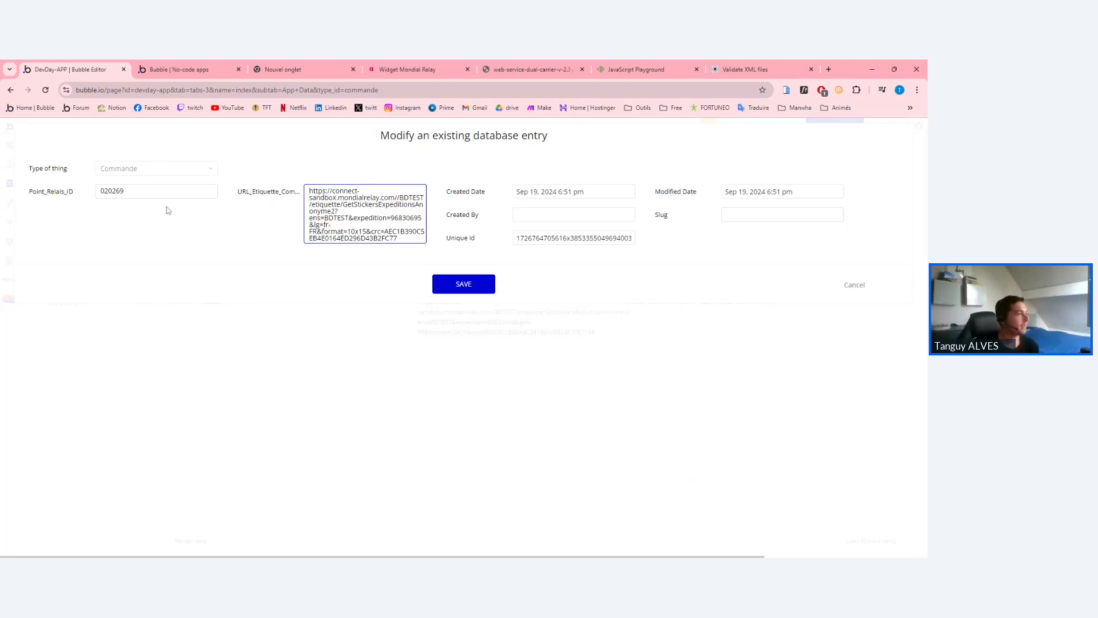
pyautogui.hotkey('shift', 'Tab')
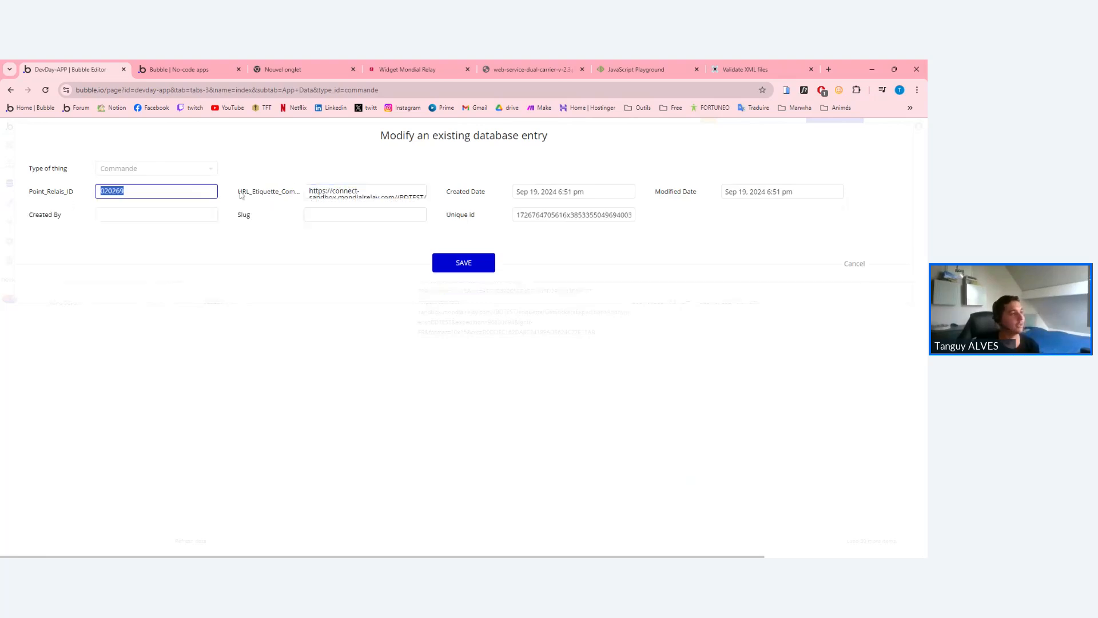
pyautogui.click(356, 162)
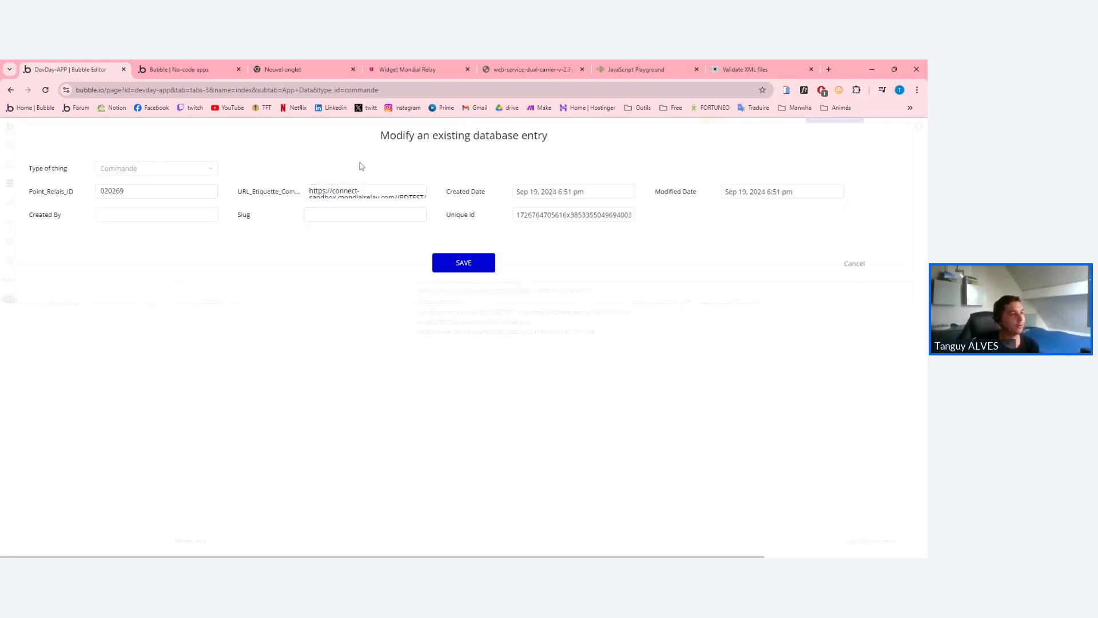
pyautogui.click(858, 265)
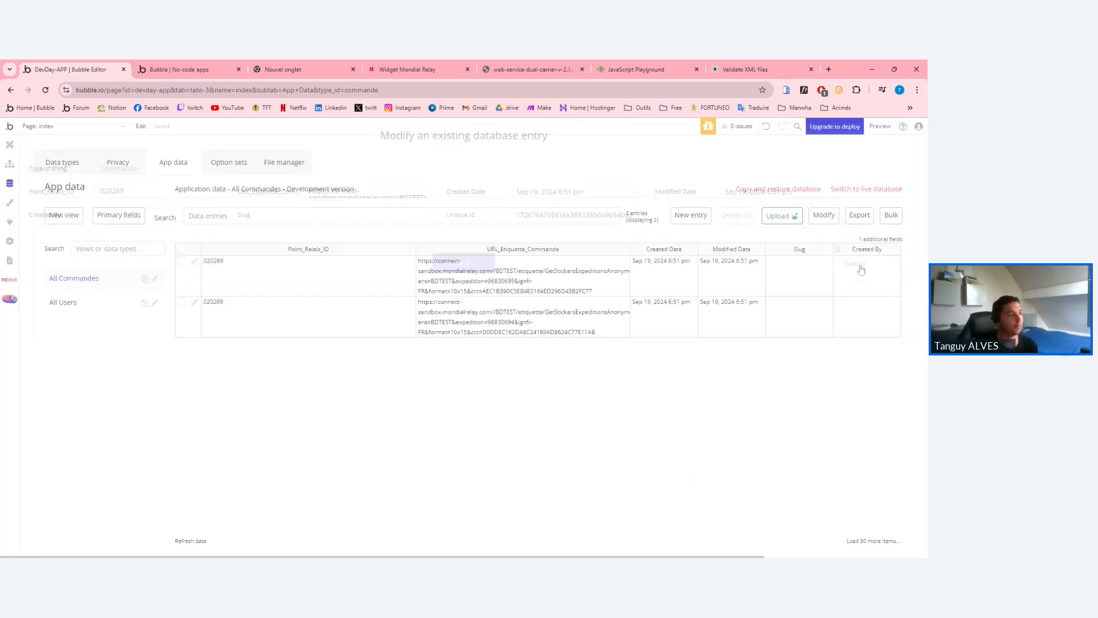
# Reopen the first Commande entry, review its label URL, and save it.
pyautogui.click(195, 261)
pyautogui.doubleClick(345, 191)
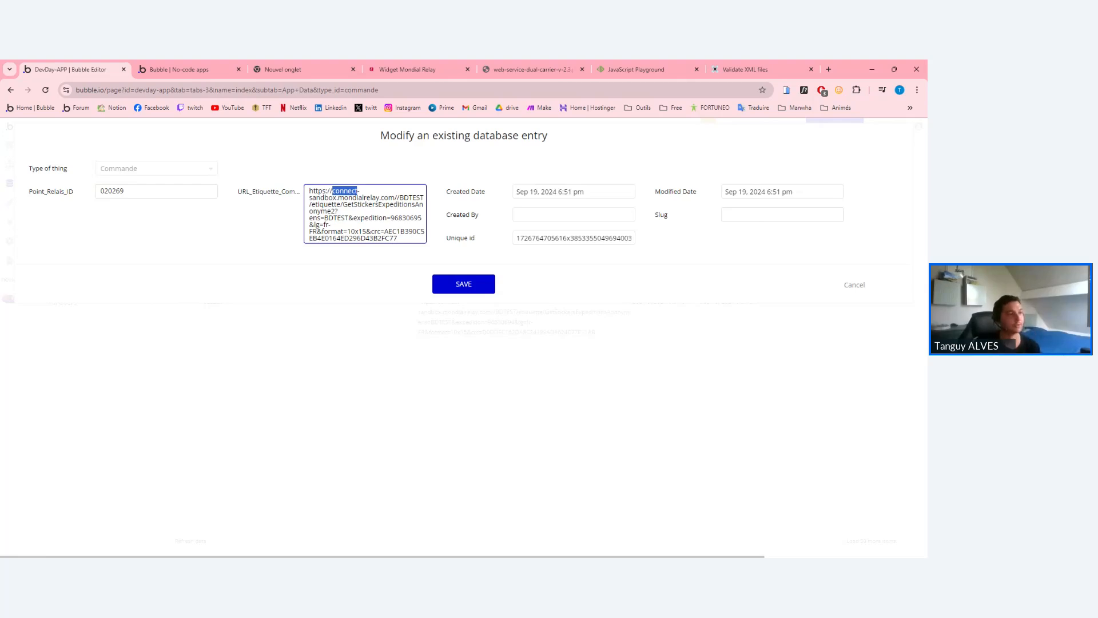
pyautogui.moveTo(310, 190); pyautogui.dragTo(398, 240)
pyautogui.click(399, 238)
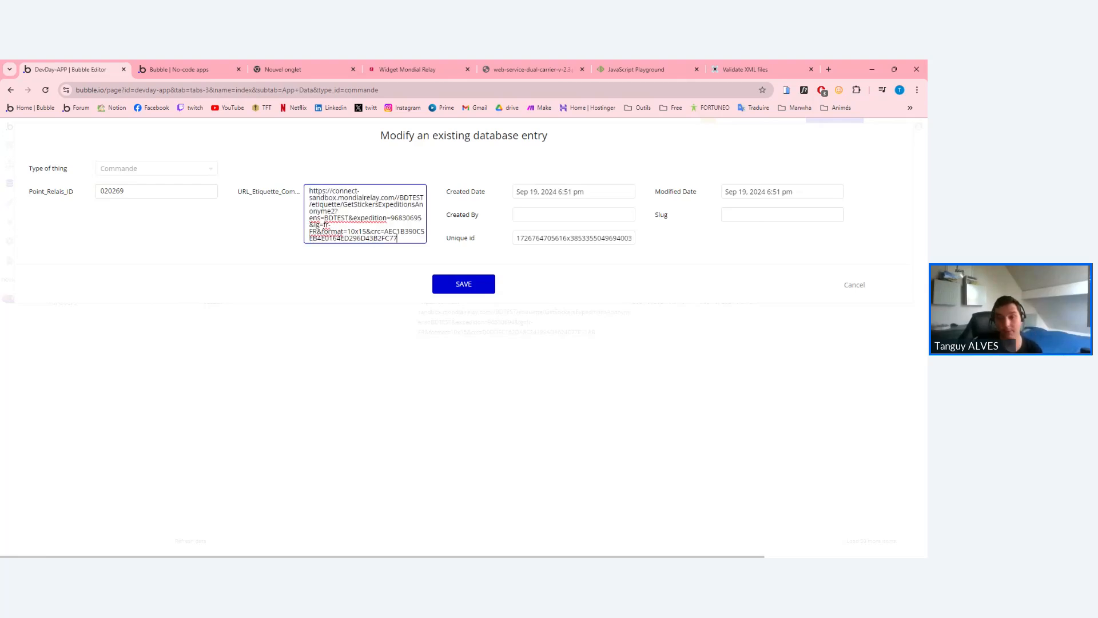
pyautogui.click(473, 284)
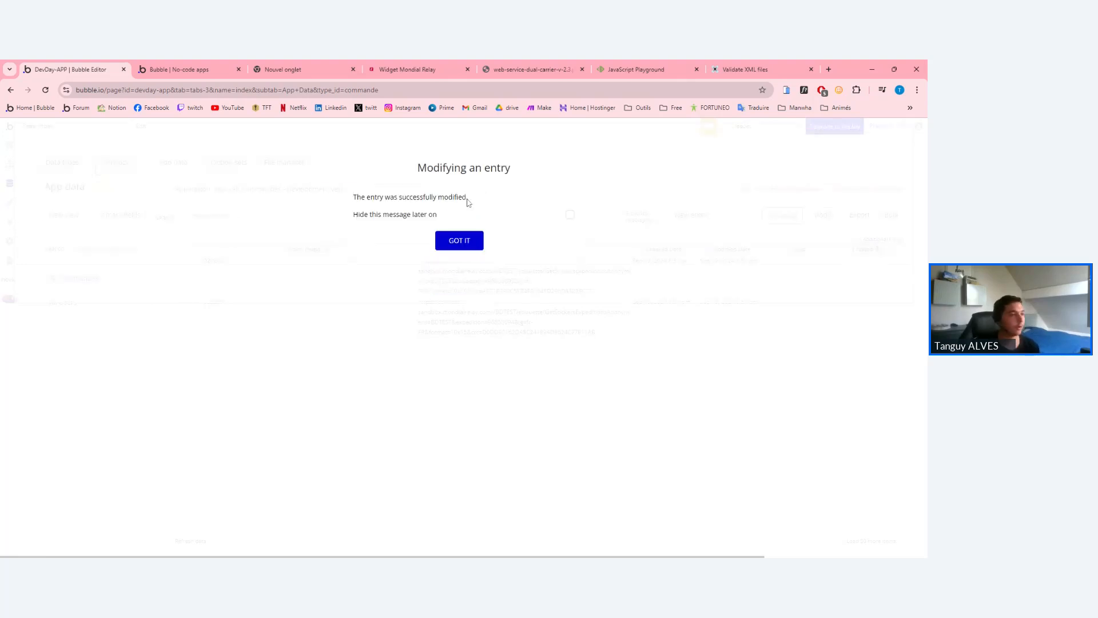
pyautogui.click(471, 241)
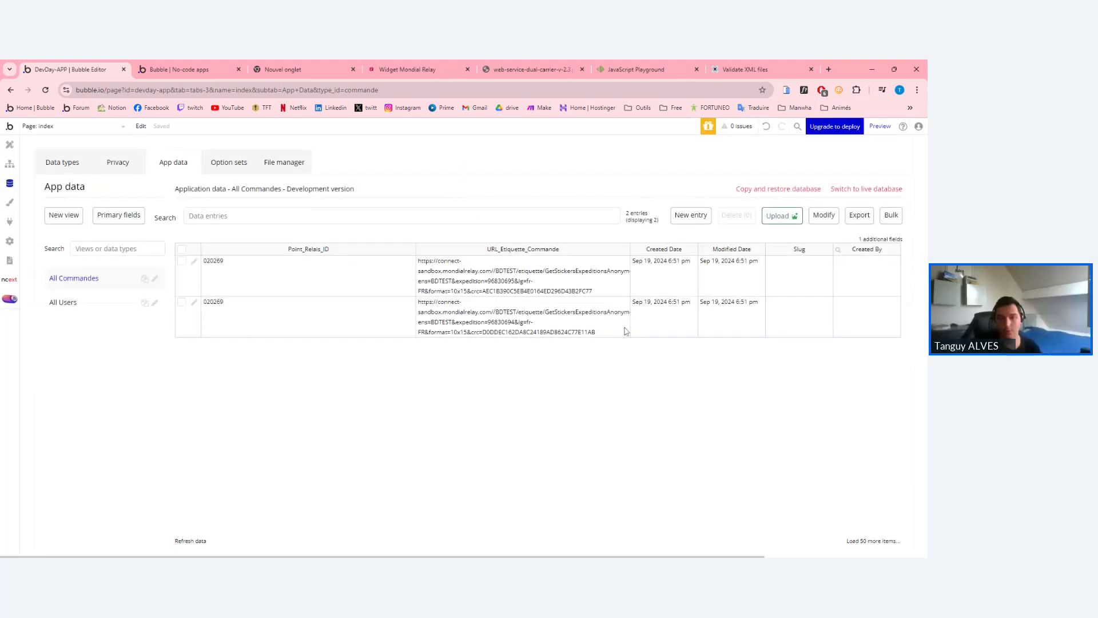